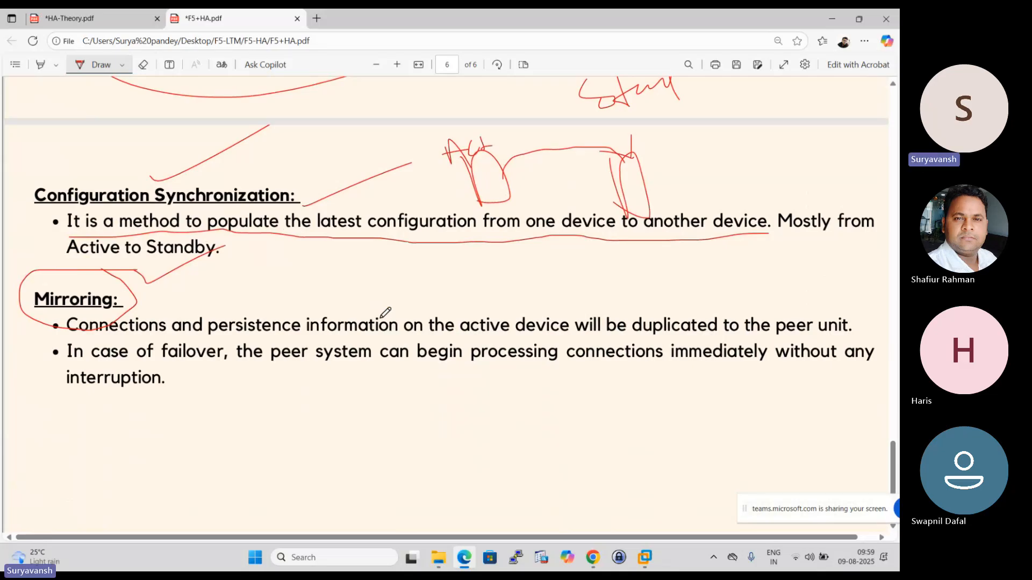
# - Sketch two connected boxes below the Mirroring section and label them as the active and standby devices
pyautogui.scroll(-1, 260, 341)
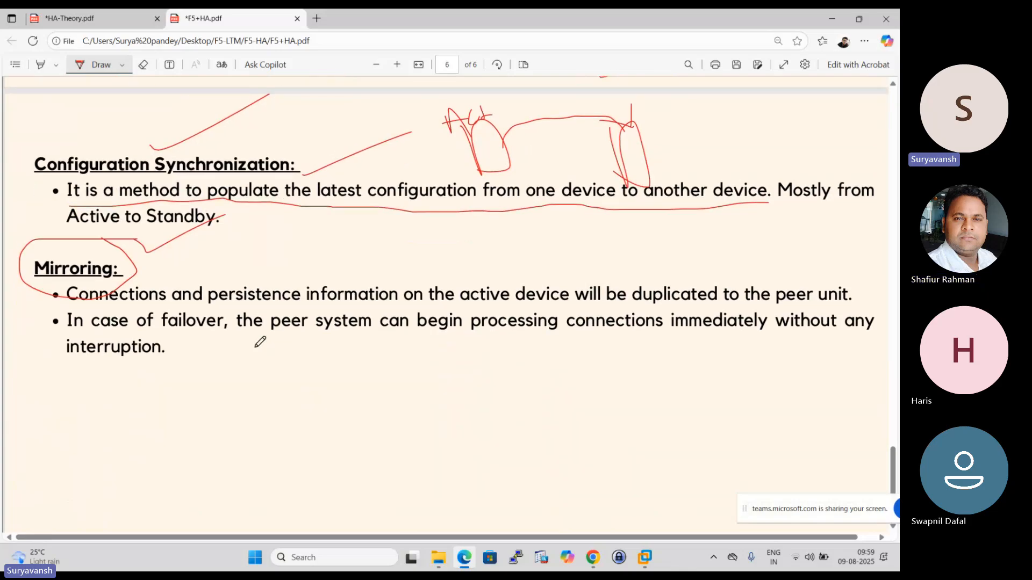
pyautogui.scroll(-2, 260, 342)
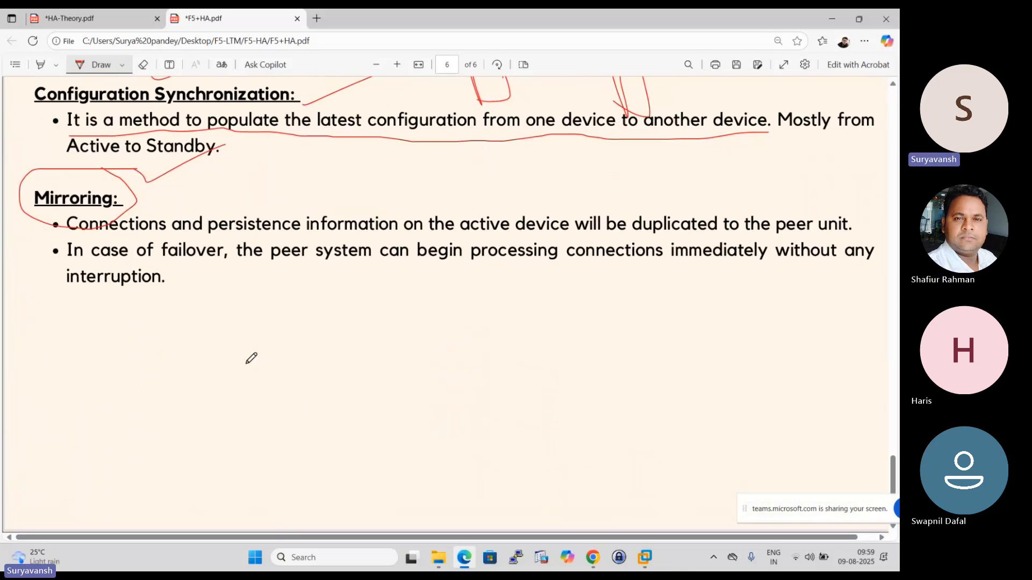
pyautogui.moveTo(162, 370)
pyautogui.mouseDown()
pyautogui.moveTo(188, 433)
pyautogui.moveTo(219, 347)
pyautogui.moveTo(180, 430)
pyautogui.mouseUp()
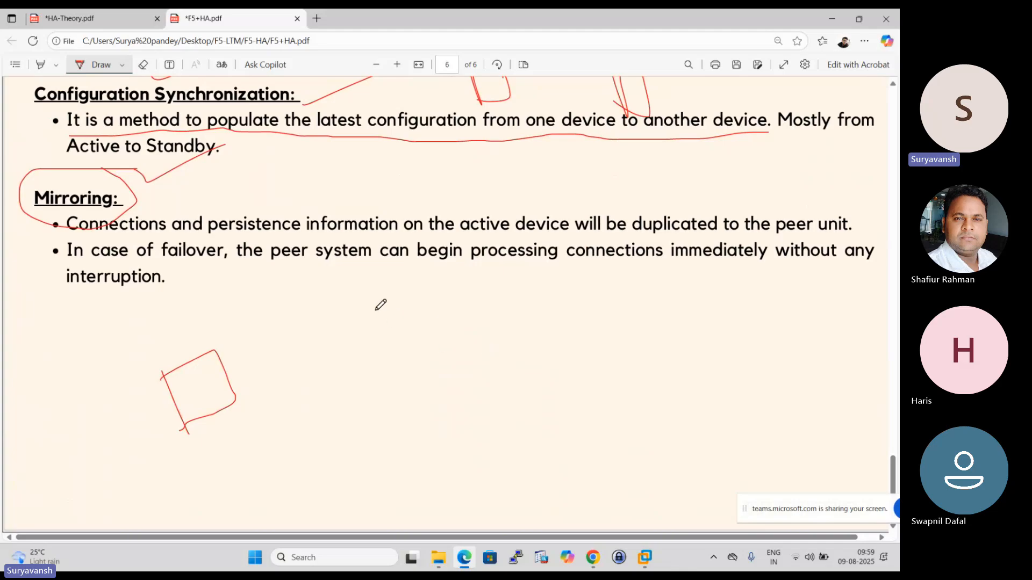
pyautogui.moveTo(379, 305)
pyautogui.mouseDown()
pyautogui.moveTo(395, 352)
pyautogui.moveTo(477, 347)
pyautogui.moveTo(406, 365)
pyautogui.moveTo(397, 342)
pyautogui.mouseUp()
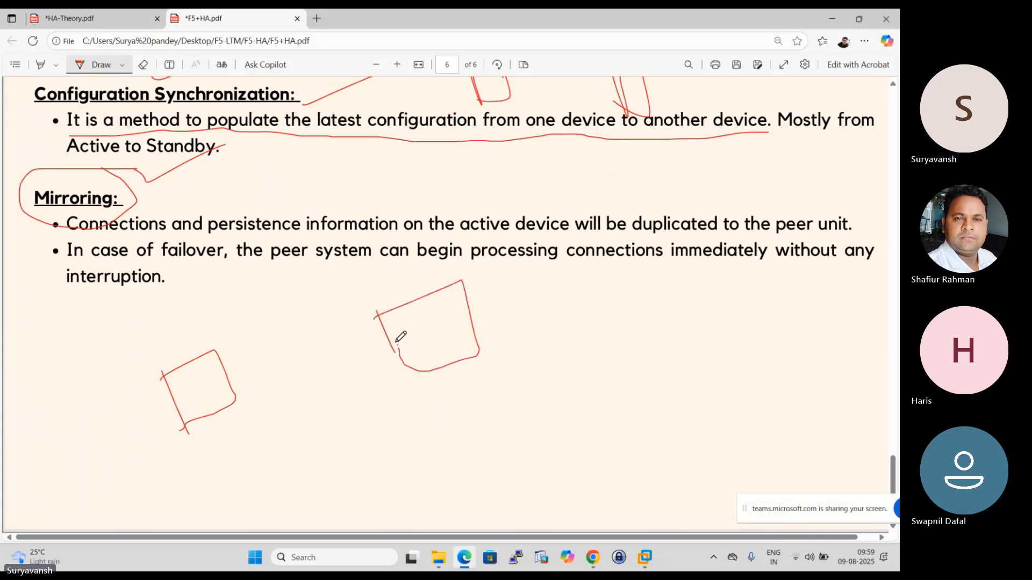
pyautogui.moveTo(236, 383); pyautogui.dragTo(387, 339)
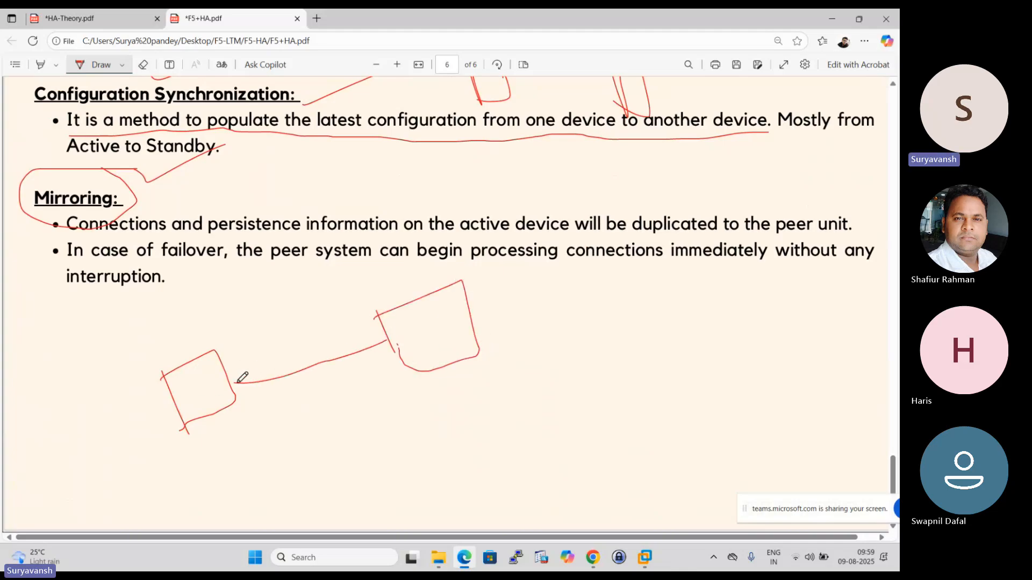
pyautogui.moveTo(123, 365)
pyautogui.mouseDown()
pyautogui.moveTo(155, 325)
pyautogui.moveTo(164, 337)
pyautogui.moveTo(240, 290)
pyautogui.mouseUp()
pyautogui.moveTo(386, 294)
pyautogui.mouseDown()
pyautogui.moveTo(406, 276)
pyautogui.moveTo(450, 275)
pyautogui.mouseUp()
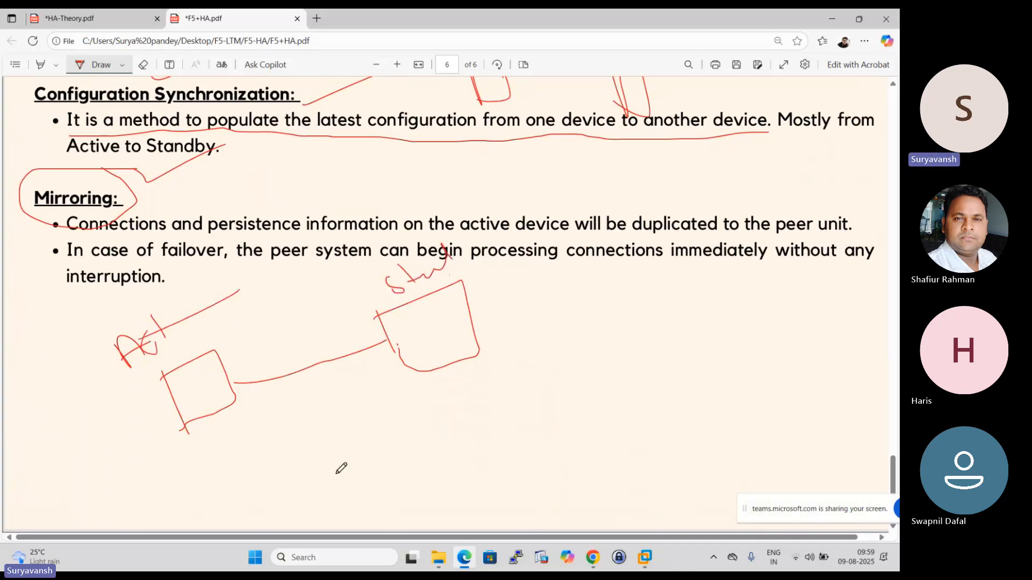
# - Sketch a shared node below the two devices, link it to both, and connect it to three server boxes
pyautogui.moveTo(347, 436)
pyautogui.mouseDown()
pyautogui.moveTo(366, 463)
pyautogui.moveTo(359, 450)
pyautogui.mouseUp()
pyautogui.moveTo(225, 400); pyautogui.dragTo(369, 419)
pyautogui.moveTo(414, 355)
pyautogui.mouseDown()
pyautogui.moveTo(352, 444)
pyautogui.moveTo(484, 449)
pyautogui.moveTo(655, 385)
pyautogui.mouseUp()
pyautogui.moveTo(646, 400)
pyautogui.mouseDown()
pyautogui.moveTo(663, 428)
pyautogui.moveTo(620, 433)
pyautogui.mouseUp()
pyautogui.moveTo(398, 455)
pyautogui.mouseDown()
pyautogui.moveTo(524, 490)
pyautogui.moveTo(592, 474)
pyautogui.mouseUp()
pyautogui.moveTo(615, 455); pyautogui.dragTo(619, 480)
pyautogui.moveTo(390, 417); pyautogui.dragTo(571, 343)
pyautogui.moveTo(602, 320); pyautogui.dragTo(621, 359)
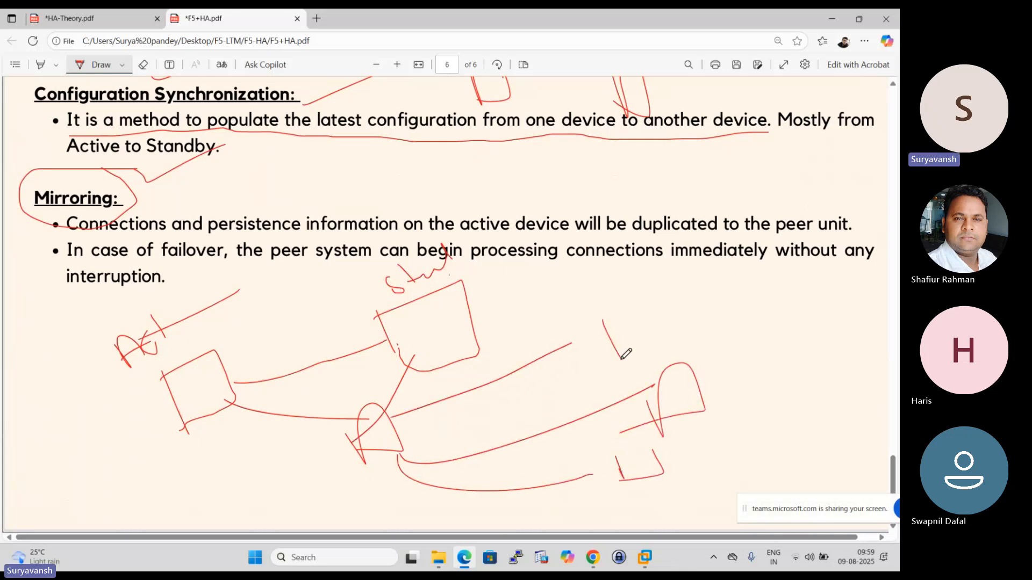
pyautogui.moveTo(599, 303)
pyautogui.mouseDown()
pyautogui.moveTo(692, 333)
pyautogui.moveTo(623, 359)
pyautogui.mouseUp()
pyautogui.moveTo(592, 298); pyautogui.dragTo(617, 354)
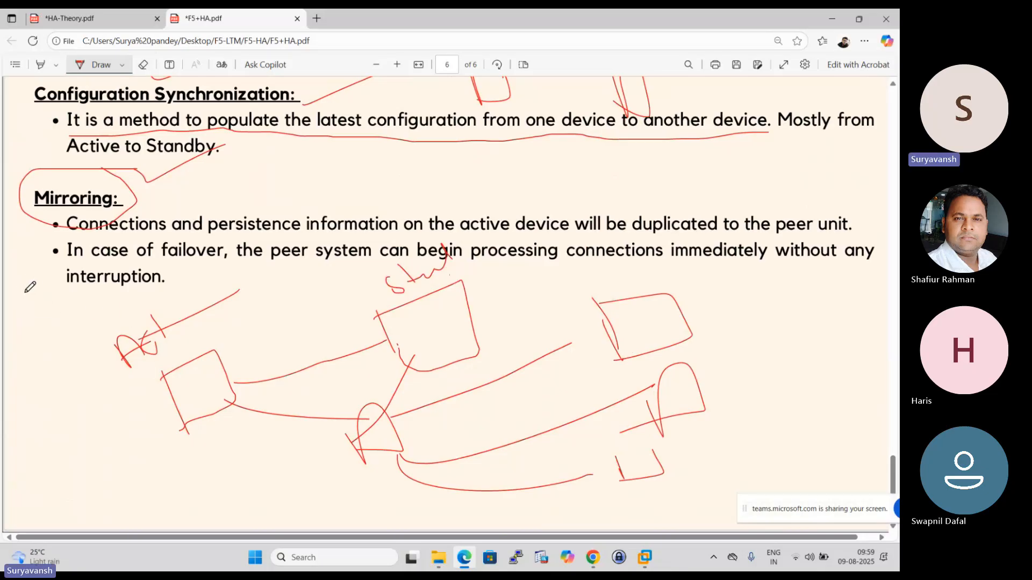
# - Sketch a client linked to the active device and trace connection paths from that device through the shared node to the three servers
pyautogui.moveTo(25, 292)
pyautogui.mouseDown()
pyautogui.moveTo(64, 316)
pyautogui.moveTo(46, 304)
pyautogui.moveTo(63, 318)
pyautogui.moveTo(59, 333)
pyautogui.moveTo(164, 374)
pyautogui.mouseUp()
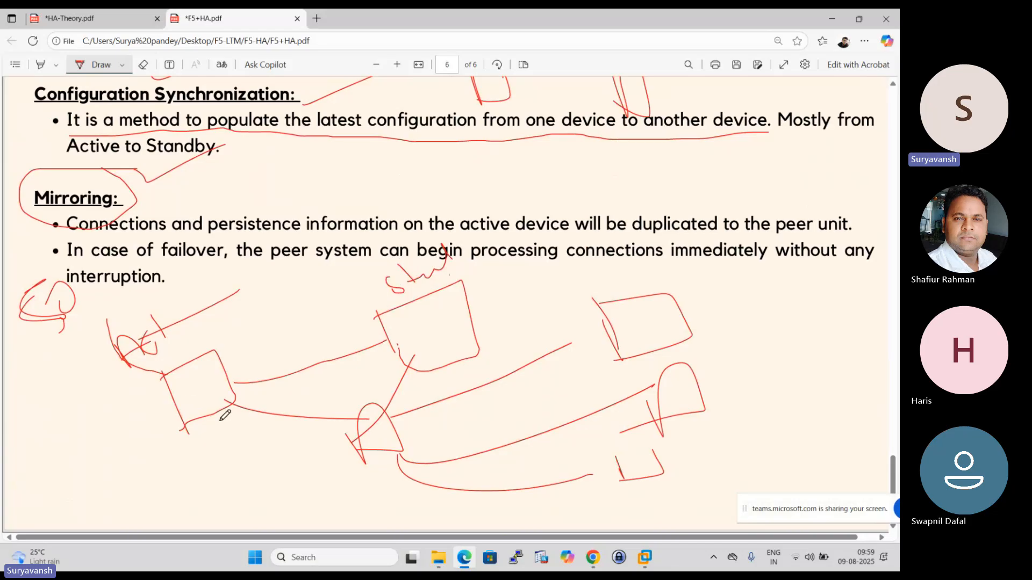
pyautogui.moveTo(230, 399)
pyautogui.mouseDown()
pyautogui.moveTo(395, 430)
pyautogui.moveTo(645, 335)
pyautogui.mouseUp()
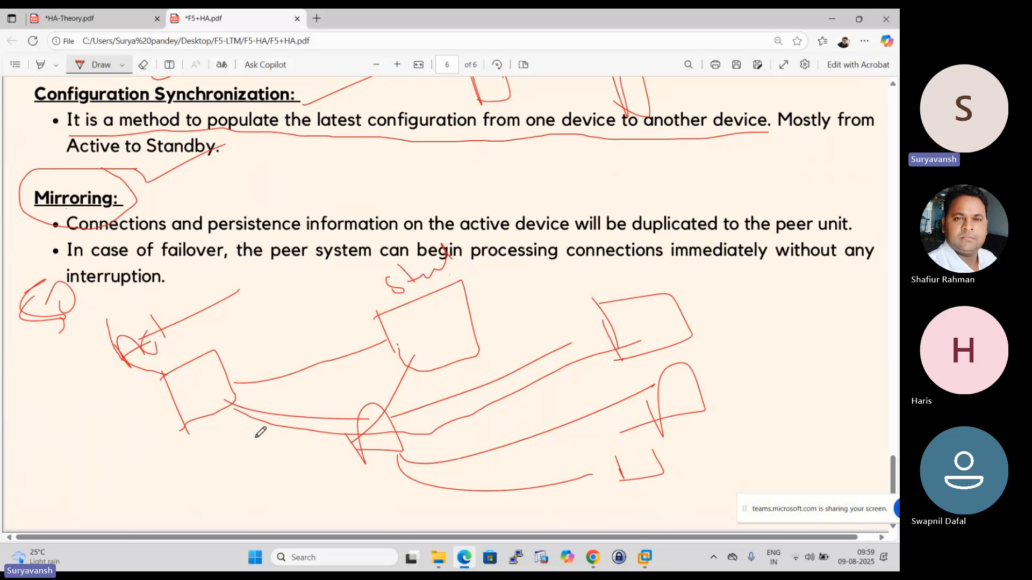
pyautogui.moveTo(209, 407); pyautogui.dragTo(632, 446)
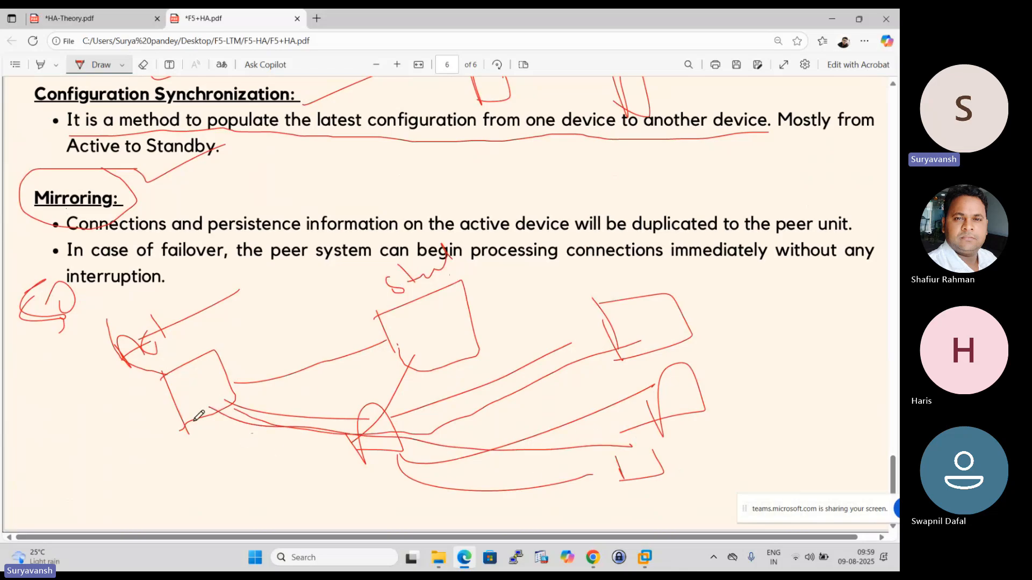
pyautogui.moveTo(207, 402); pyautogui.dragTo(670, 409)
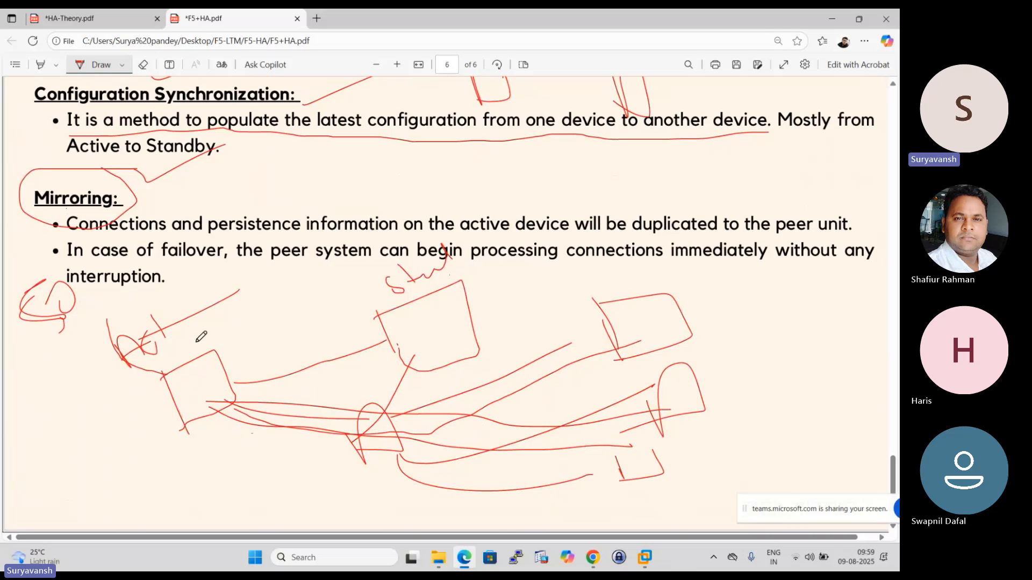
# - Cross out the active device and draw the failover path from the client to the standby device and on to the servers
pyautogui.moveTo(195, 343); pyautogui.dragTo(186, 403)
pyautogui.moveTo(174, 370); pyautogui.dragTo(220, 412)
pyautogui.moveTo(75, 301)
pyautogui.mouseDown()
pyautogui.moveTo(454, 441)
pyautogui.moveTo(661, 449)
pyautogui.mouseUp()
pyautogui.moveTo(216, 370)
pyautogui.mouseDown()
pyautogui.moveTo(430, 284)
pyautogui.moveTo(400, 293)
pyautogui.moveTo(419, 277)
pyautogui.mouseUp()
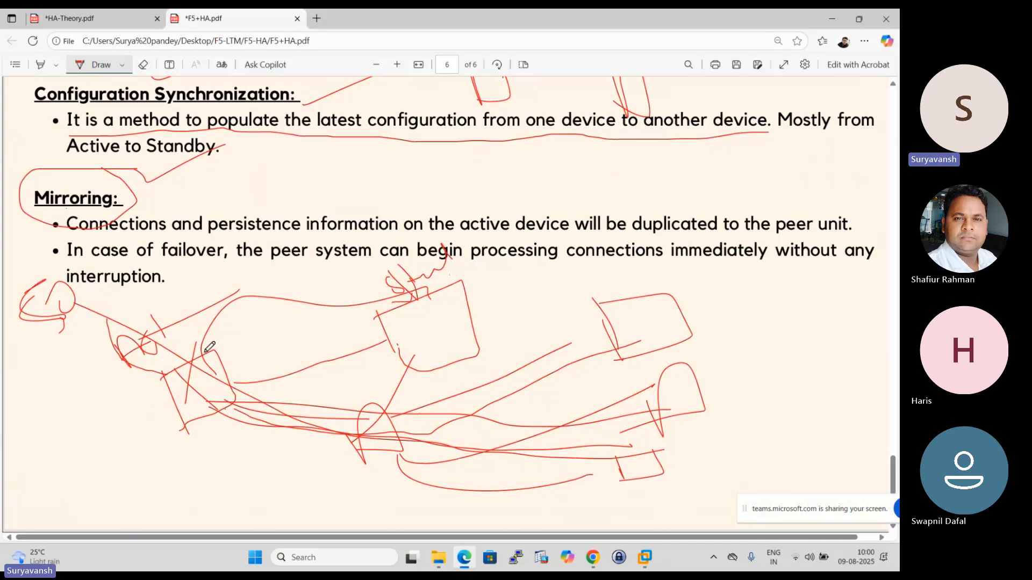
pyautogui.moveTo(205, 351); pyautogui.dragTo(260, 416)
pyautogui.moveTo(57, 288)
pyautogui.mouseDown()
pyautogui.moveTo(268, 211)
pyautogui.moveTo(369, 237)
pyautogui.moveTo(368, 255)
pyautogui.moveTo(388, 272)
pyautogui.mouseUp()
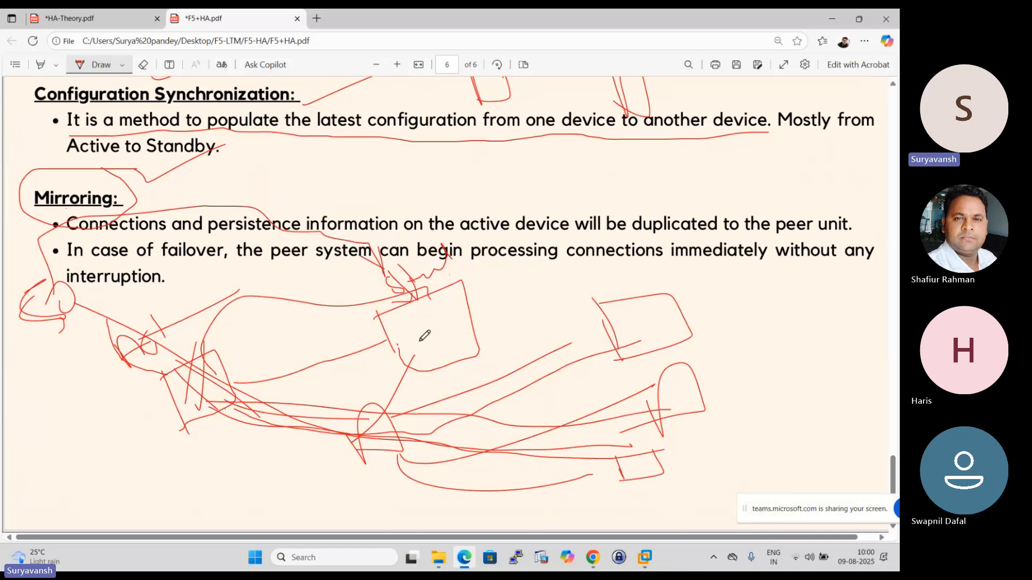
pyautogui.moveTo(434, 332); pyautogui.dragTo(768, 432)
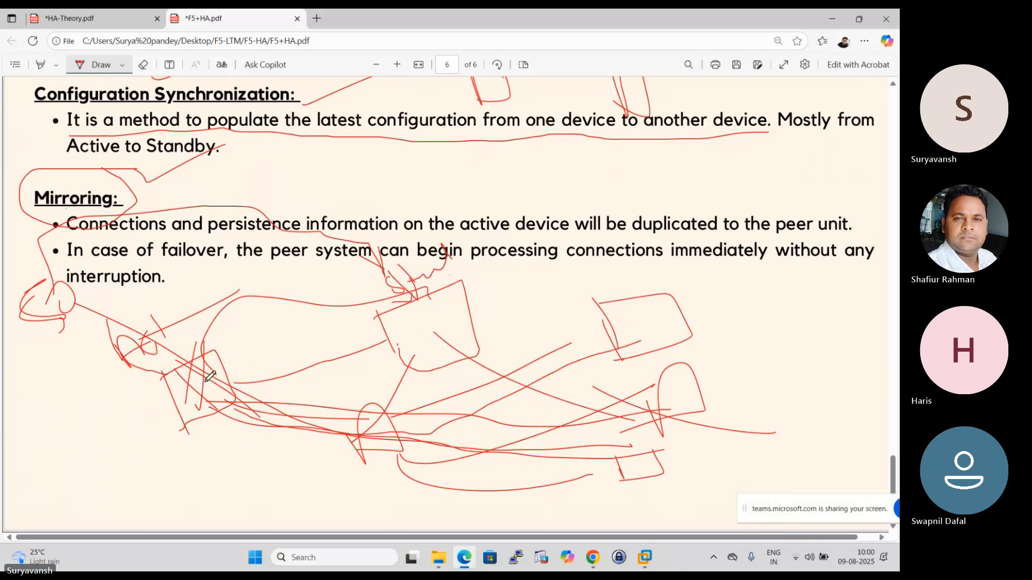
# - Tick the Mirroring heading and the standby device, underline the first Mirroring bullet, and underline the start of the failover bullet
pyautogui.moveTo(124, 192); pyautogui.dragTo(164, 173)
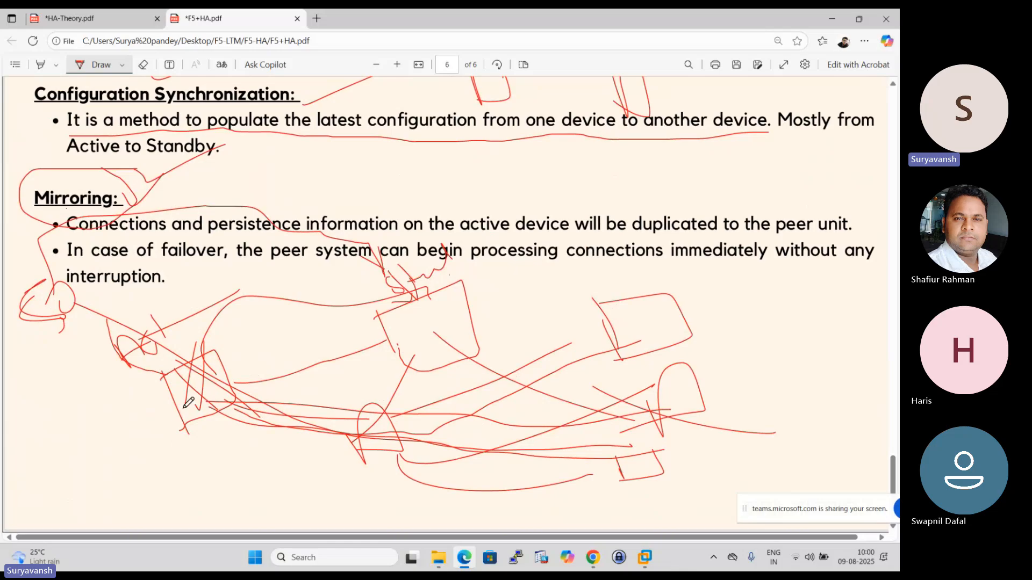
pyautogui.moveTo(401, 371); pyautogui.dragTo(534, 286)
pyautogui.moveTo(37, 253); pyautogui.dragTo(54, 237)
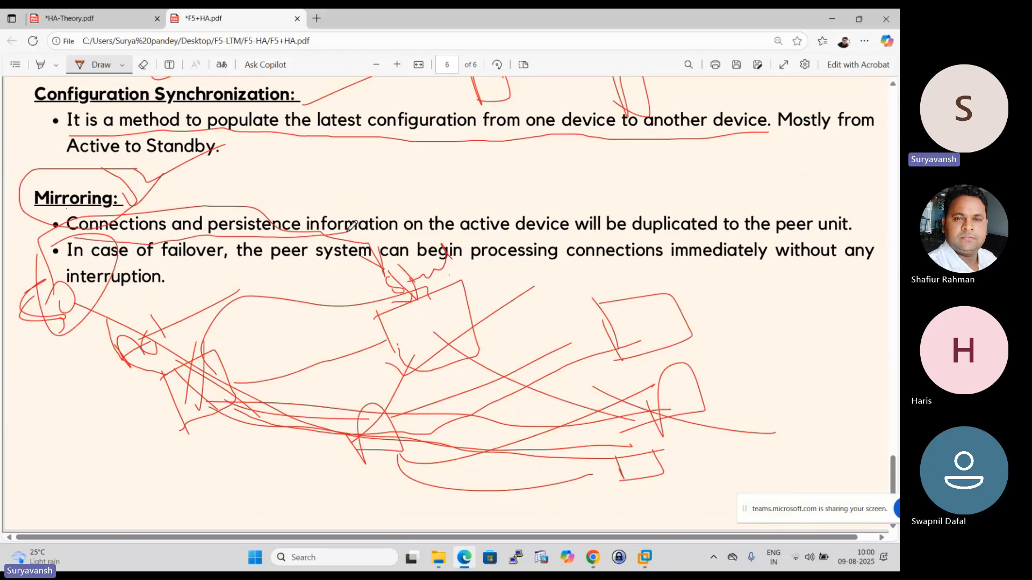
pyautogui.moveTo(350, 225); pyautogui.dragTo(866, 232)
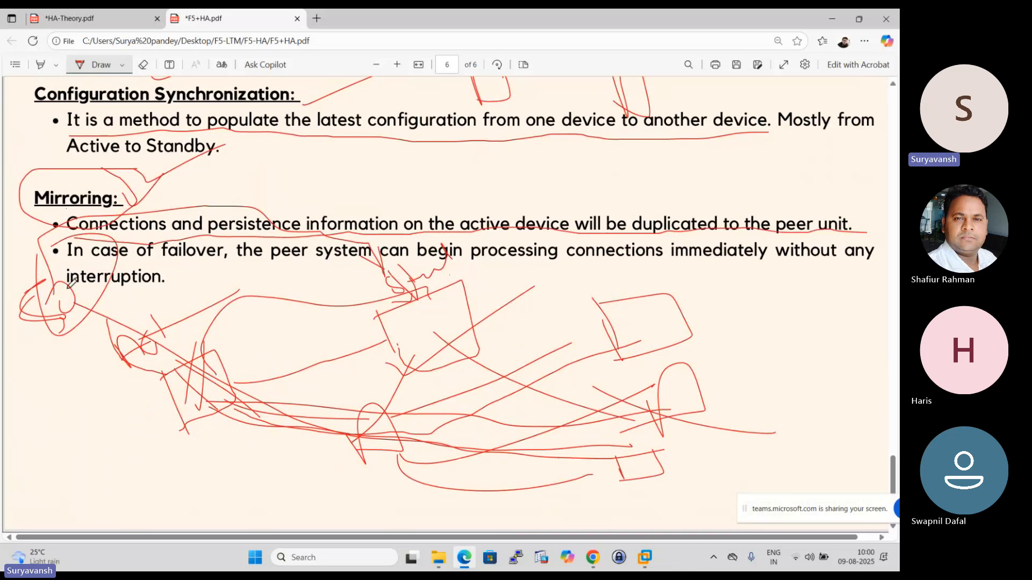
pyautogui.moveTo(70, 268); pyautogui.dragTo(266, 259)
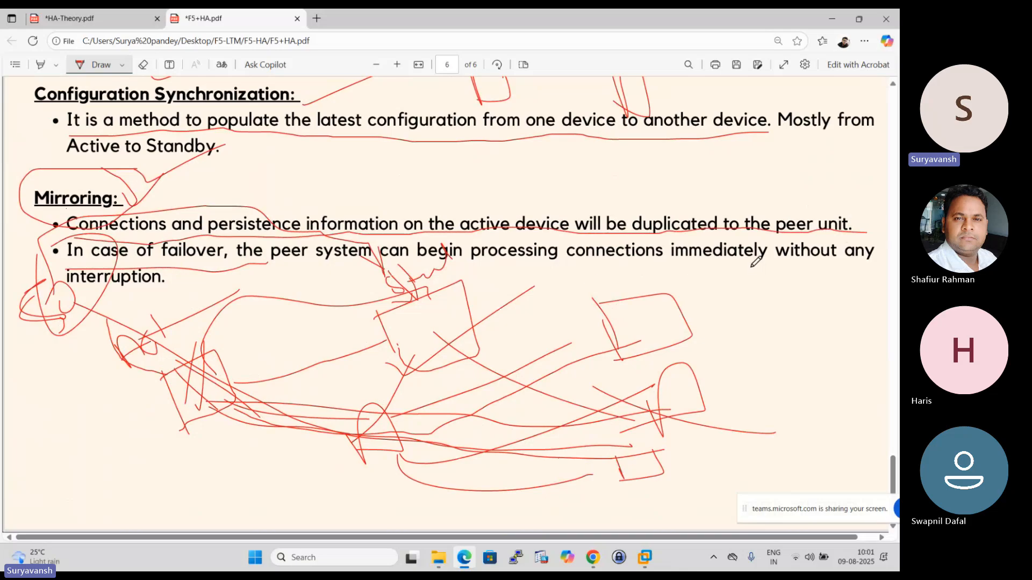
pyautogui.moveTo(119, 304); pyautogui.dragTo(313, 203)
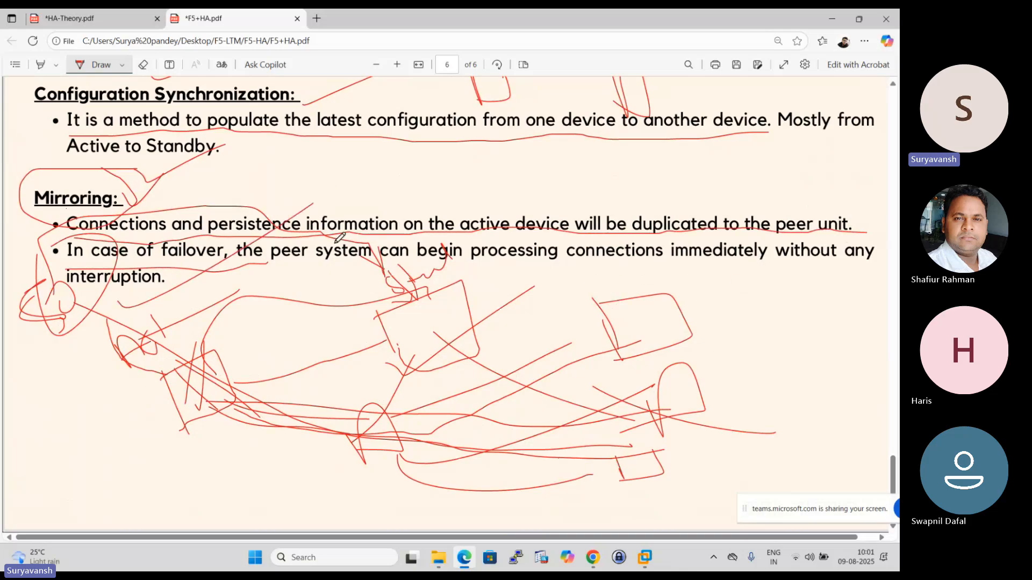
pyautogui.scroll(3, 191, 272)
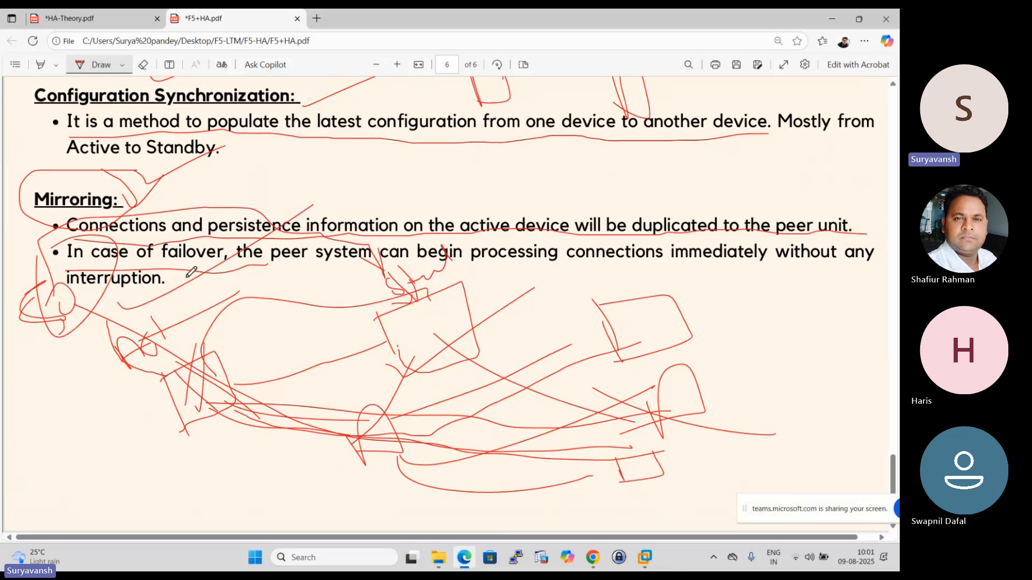
pyautogui.scroll(-2, 192, 284)
pyautogui.scroll(-1, 192, 284)
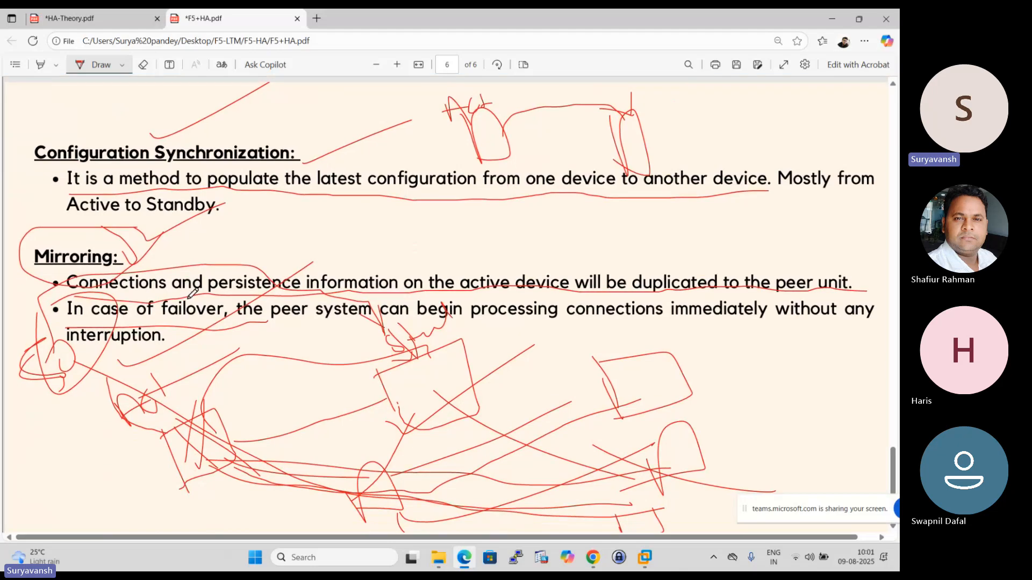
pyautogui.scroll(3, 193, 287)
pyautogui.scroll(-3, 195, 296)
pyautogui.scroll(-1, 196, 299)
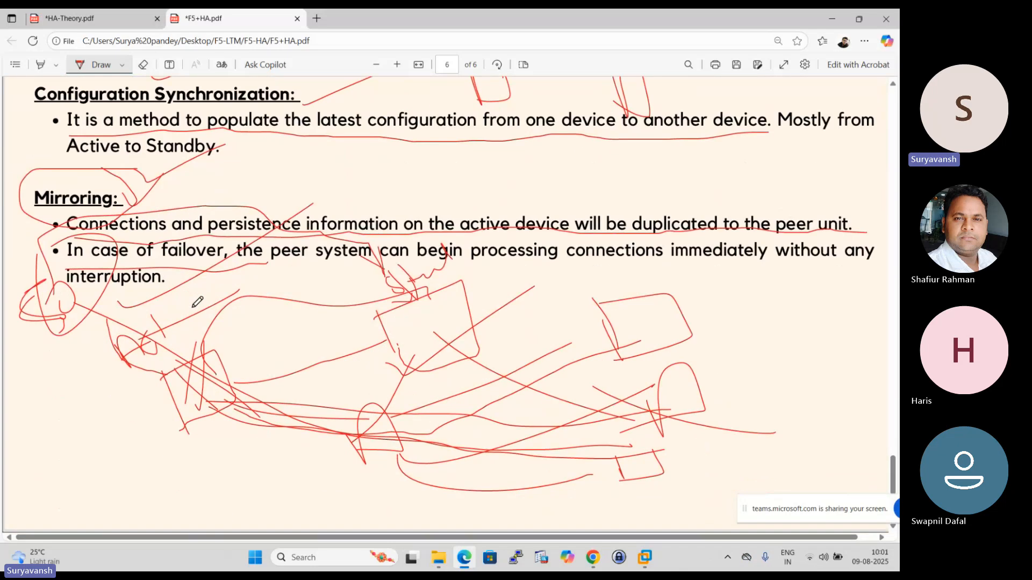
# - Review the notes back up to Floating IP, ticking the Configuration Synchronization and Traffic Group Floating only sections
pyautogui.scroll(3, 195, 310)
pyautogui.moveTo(91, 337)
pyautogui.mouseDown()
pyautogui.moveTo(116, 397)
pyautogui.moveTo(96, 352)
pyautogui.mouseUp()
pyautogui.scroll(2, 117, 315)
pyautogui.scroll(2, 185, 317)
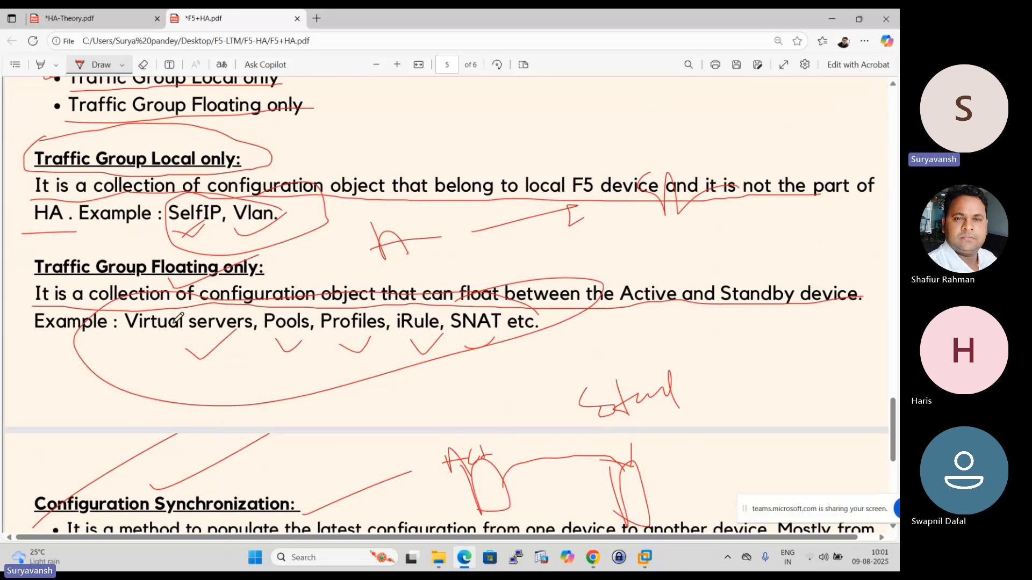
pyautogui.scroll(2, 124, 285)
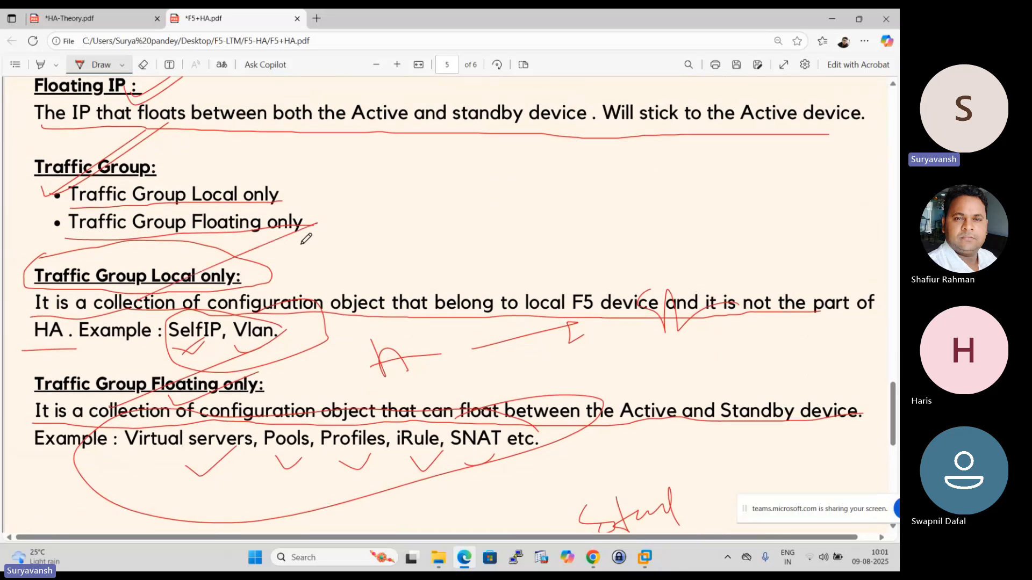
pyautogui.scroll(2, 247, 266)
pyautogui.scroll(1, 241, 265)
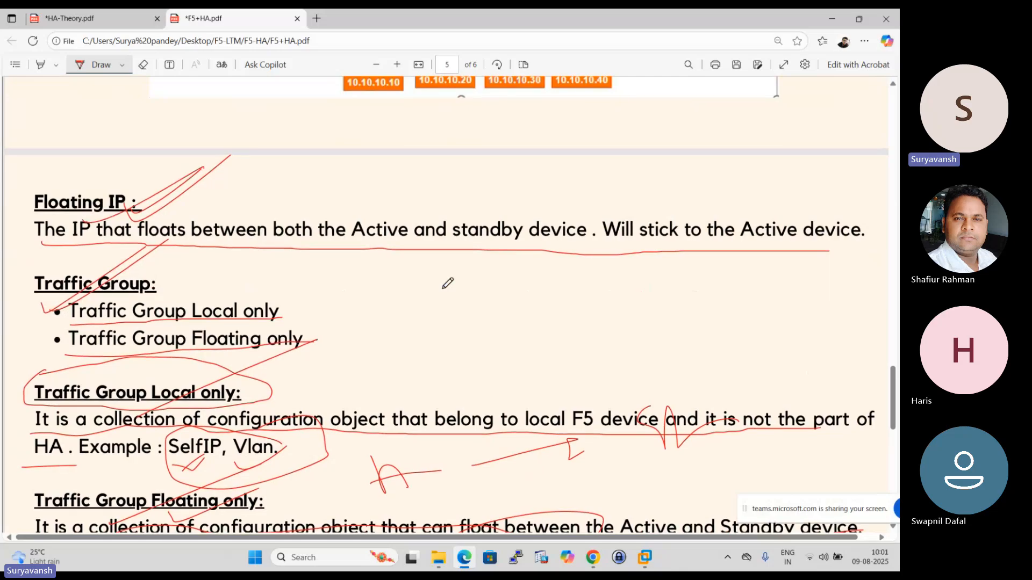
pyautogui.scroll(-12, 447, 284)
pyautogui.scroll(6, 384, 314)
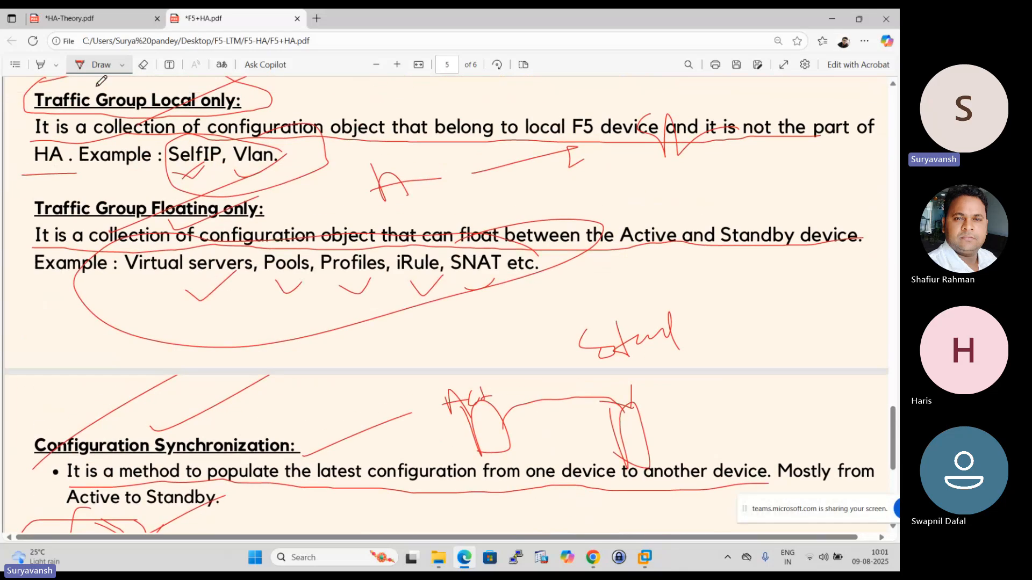
# - Switch to HA-Theory.pdf and mark the Device Groups heading on page 6 with a circle and a tick
pyautogui.click(80, 17)
pyautogui.scroll(-4, 262, 241)
pyautogui.scroll(-5, 262, 241)
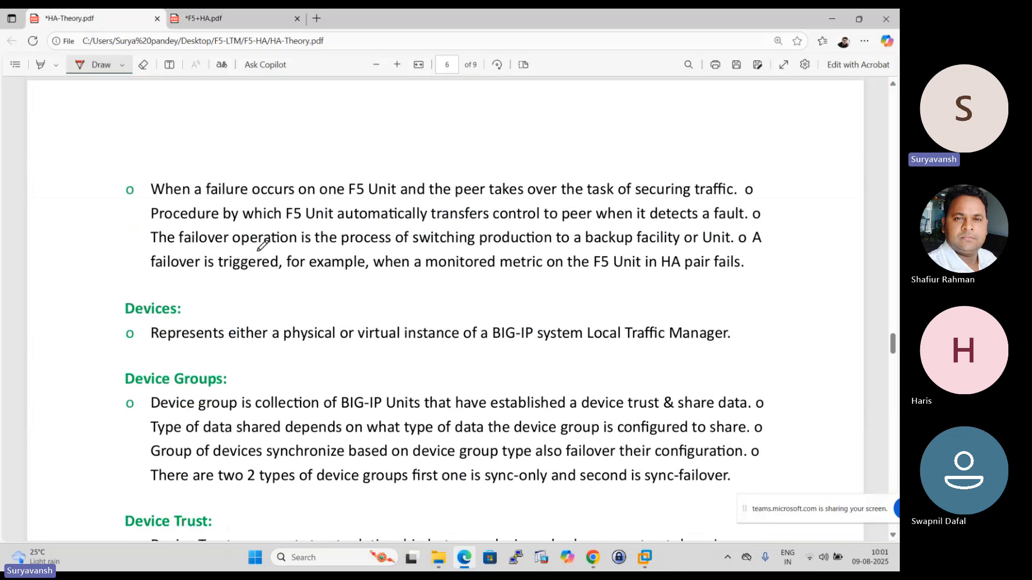
pyautogui.moveTo(230, 199)
pyautogui.mouseDown()
pyautogui.moveTo(96, 208)
pyautogui.moveTo(239, 209)
pyautogui.moveTo(215, 189)
pyautogui.mouseUp()
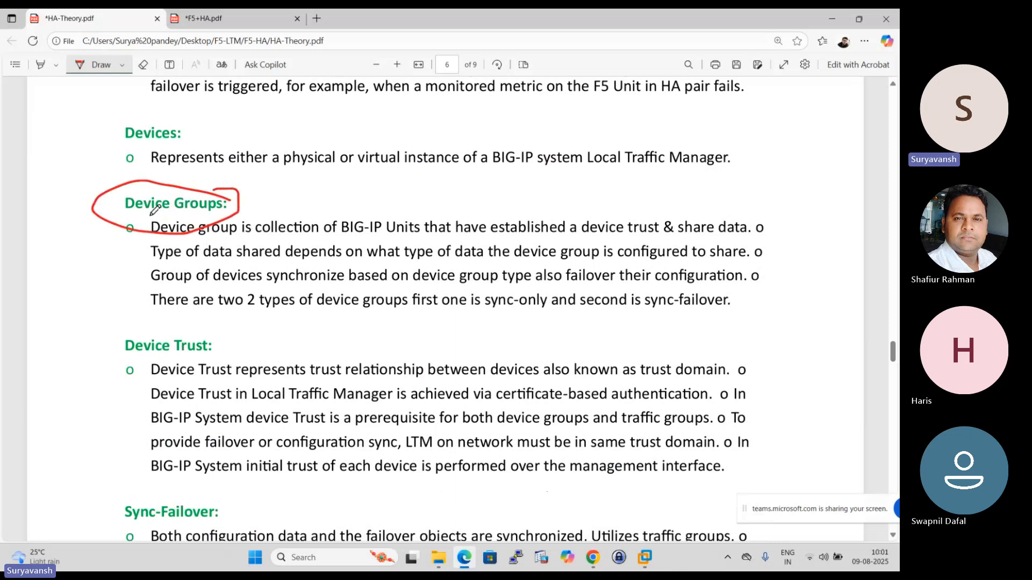
pyautogui.moveTo(232, 208); pyautogui.dragTo(335, 167)
# - Tick the Device Trust heading and underline its sentences on the trust relationship between devices and certificate-based authentication
pyautogui.scroll(-2, 311, 251)
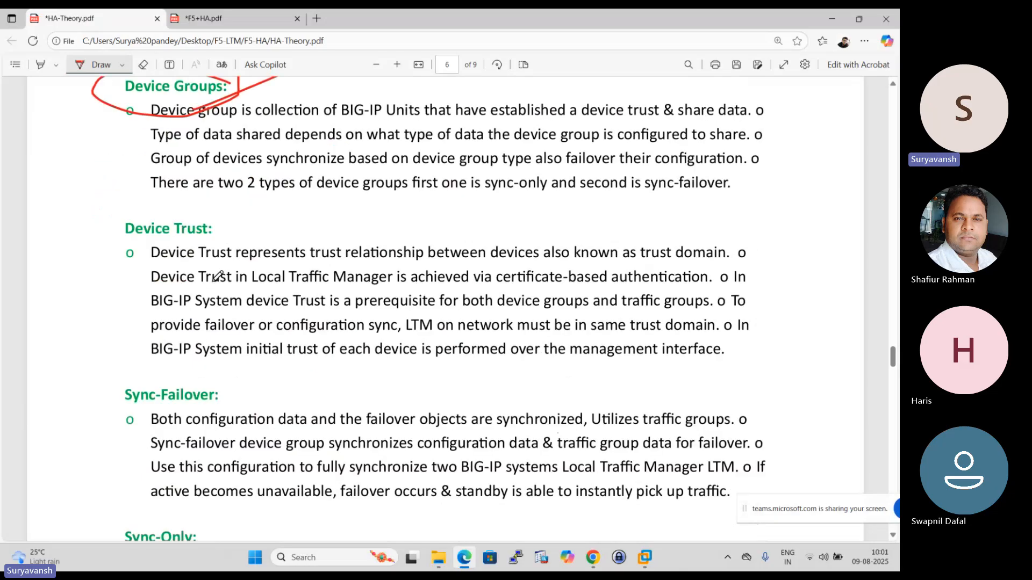
pyautogui.moveTo(211, 235); pyautogui.dragTo(281, 186)
pyautogui.moveTo(148, 265); pyautogui.dragTo(715, 258)
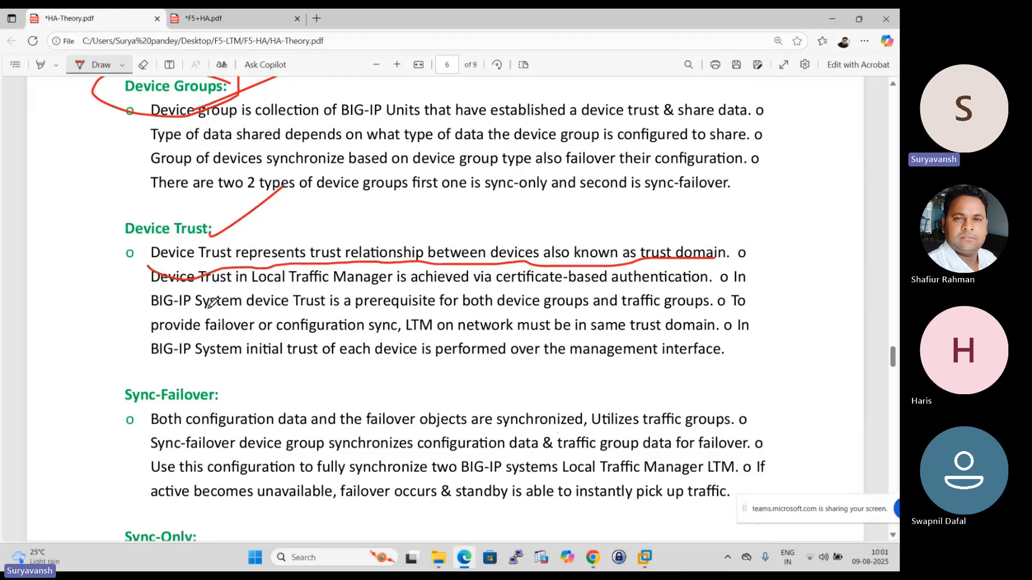
pyautogui.moveTo(145, 293); pyautogui.dragTo(714, 272)
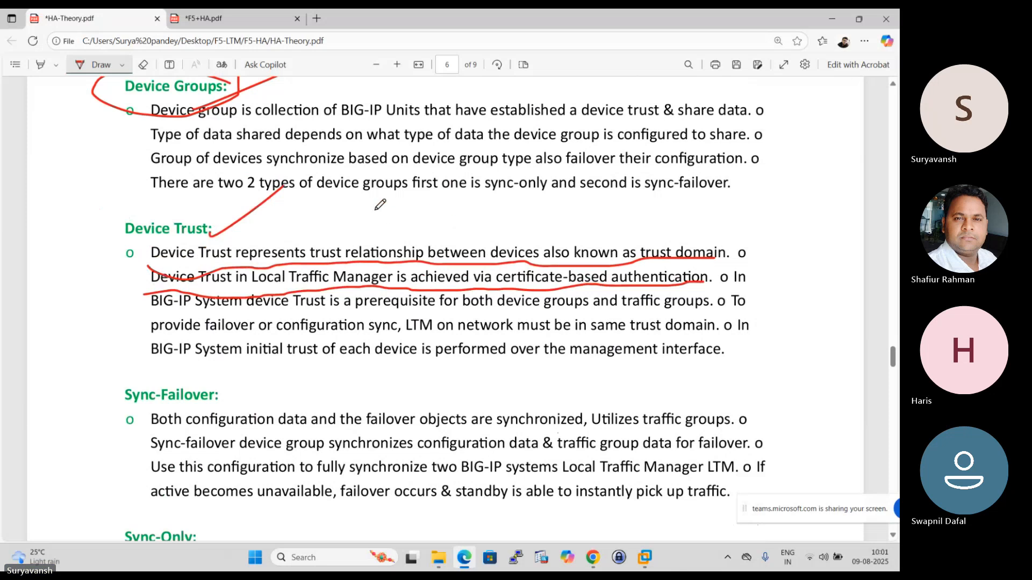
# - Sketch connected active and standby devices above the Device Trust text, label both, circle the active label and link it to the standby label
pyautogui.moveTo(375, 183)
pyautogui.mouseDown()
pyautogui.moveTo(395, 236)
pyautogui.moveTo(371, 231)
pyautogui.mouseUp()
pyautogui.moveTo(559, 164)
pyautogui.mouseDown()
pyautogui.moveTo(579, 171)
pyautogui.moveTo(563, 212)
pyautogui.mouseUp()
pyautogui.moveTo(354, 144)
pyautogui.mouseDown()
pyautogui.moveTo(377, 161)
pyautogui.moveTo(386, 123)
pyautogui.mouseUp()
pyautogui.moveTo(547, 113)
pyautogui.mouseDown()
pyautogui.moveTo(556, 122)
pyautogui.moveTo(572, 105)
pyautogui.moveTo(639, 149)
pyautogui.mouseUp()
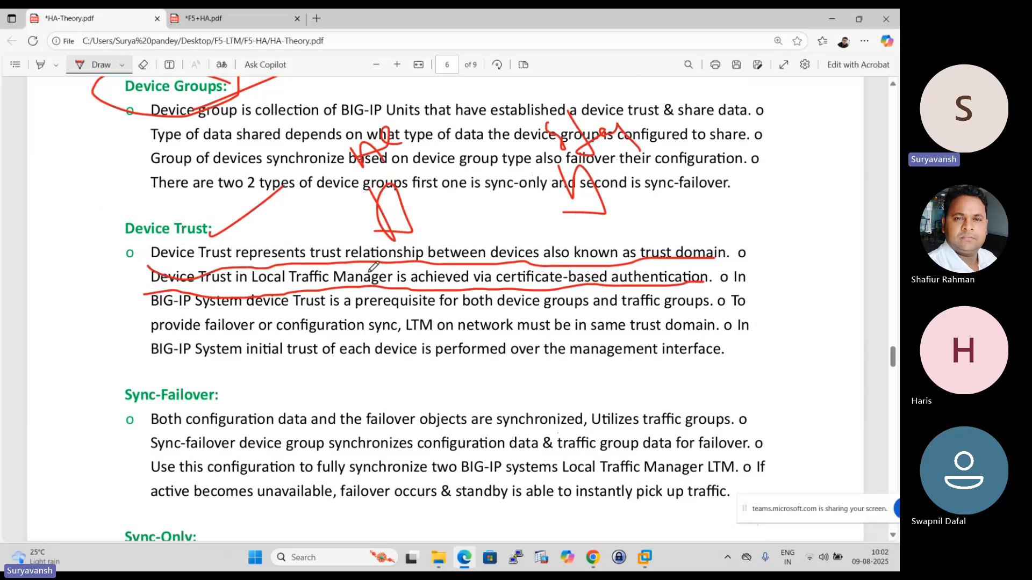
pyautogui.moveTo(411, 214); pyautogui.dragTo(571, 183)
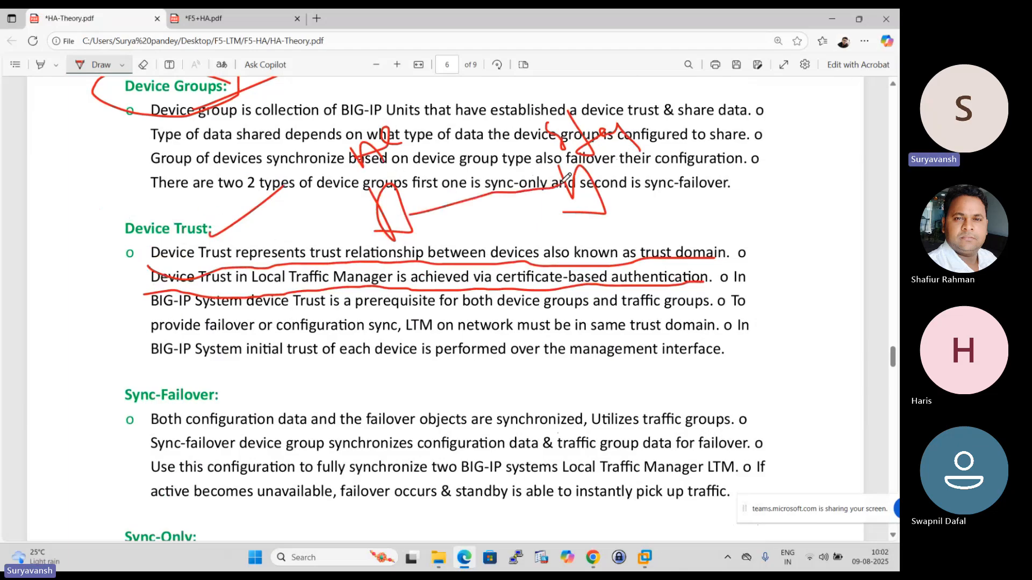
pyautogui.moveTo(377, 119)
pyautogui.mouseDown()
pyautogui.moveTo(400, 184)
pyautogui.moveTo(414, 156)
pyautogui.moveTo(540, 94)
pyautogui.moveTo(570, 155)
pyautogui.mouseUp()
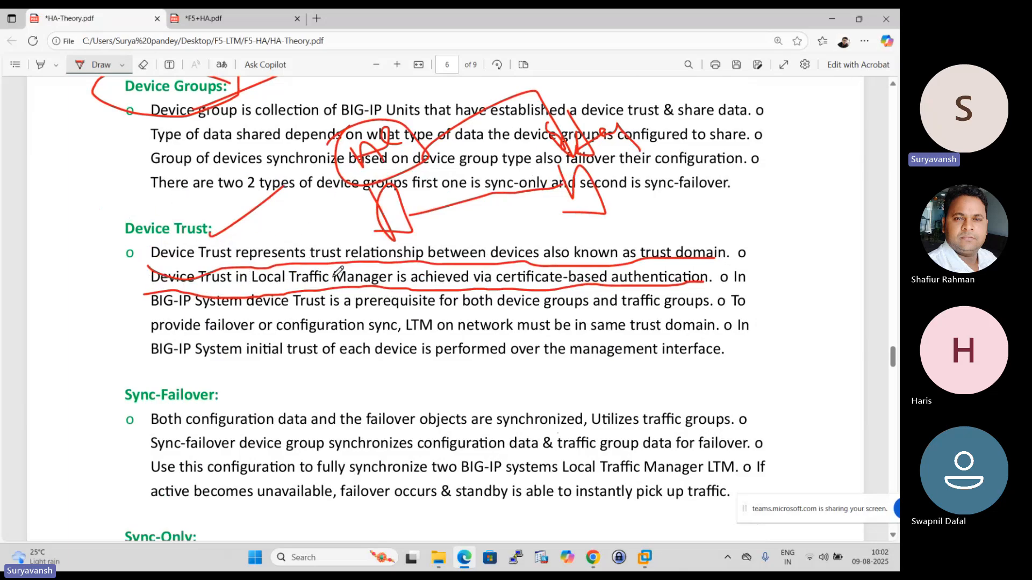
# - Underline the remaining Device Trust sentences on the device and traffic group prerequisite, same trust domain and initial trust over the management interface
pyautogui.moveTo(149, 319)
pyautogui.mouseDown()
pyautogui.moveTo(240, 304)
pyautogui.moveTo(712, 305)
pyautogui.mouseUp()
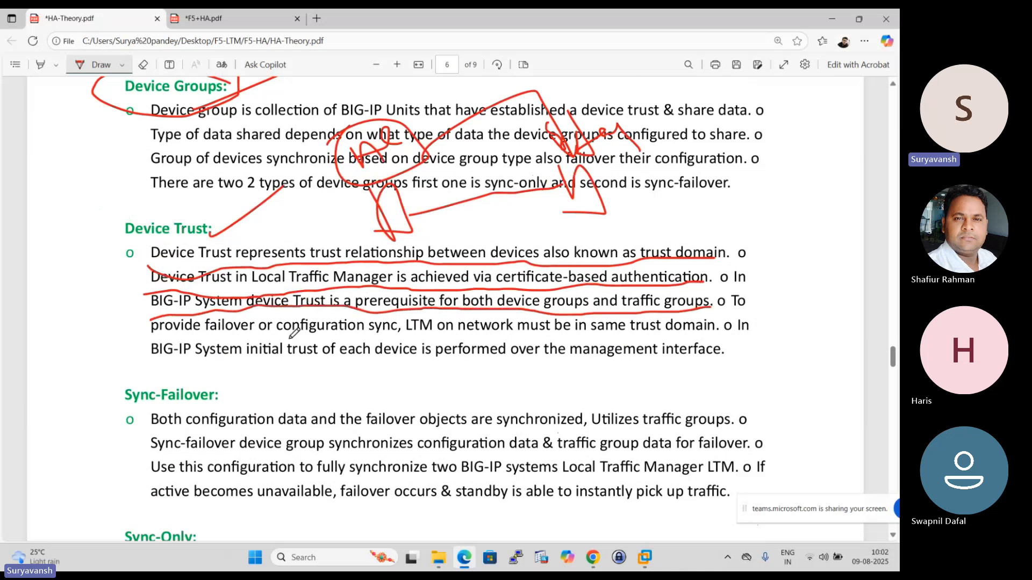
pyautogui.moveTo(152, 334); pyautogui.dragTo(719, 332)
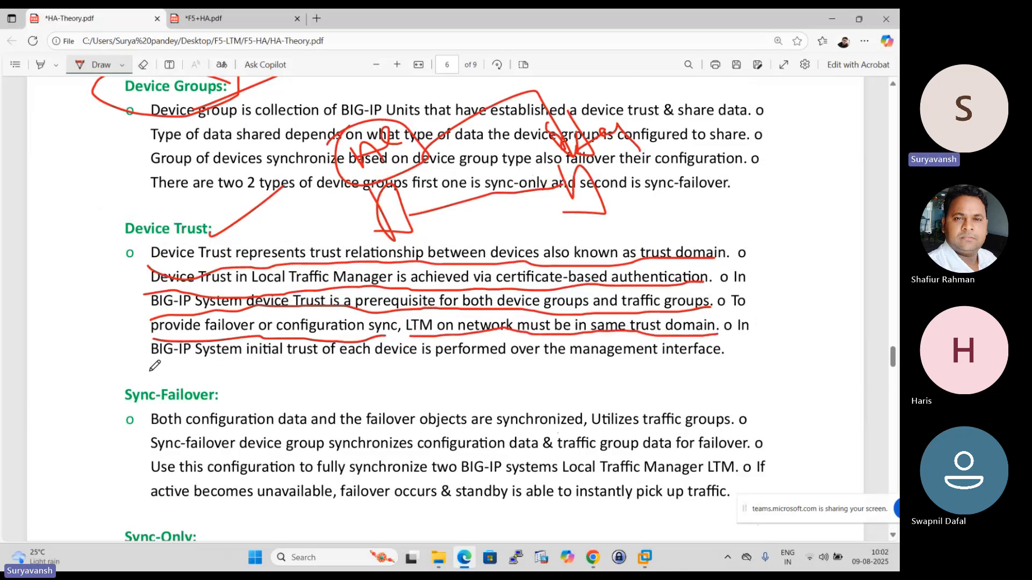
pyautogui.moveTo(146, 369); pyautogui.dragTo(743, 356)
pyautogui.scroll(-1, 424, 344)
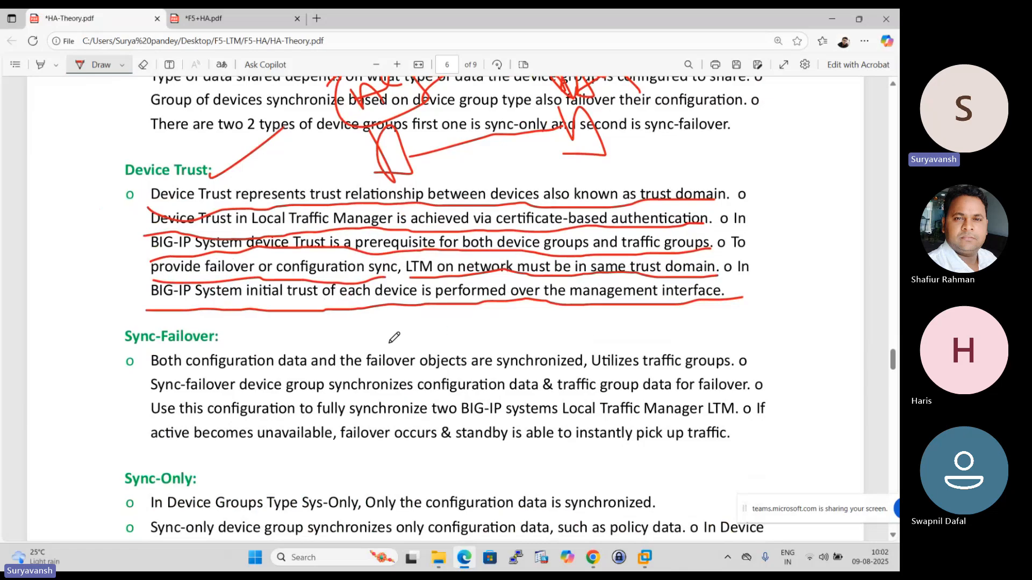
pyautogui.scroll(4, 389, 333)
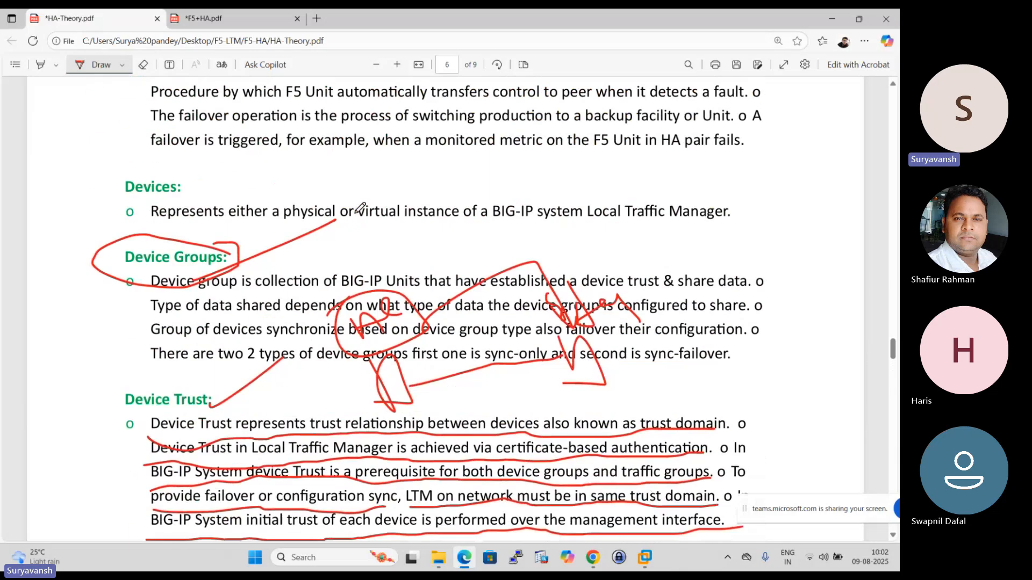
pyautogui.scroll(-3, 376, 287)
pyautogui.scroll(3, 376, 285)
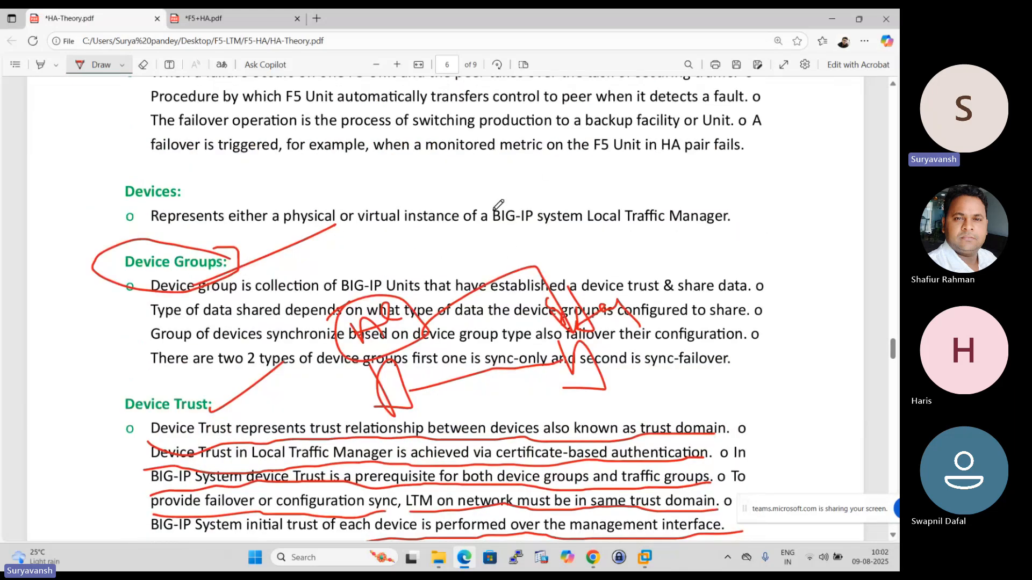
pyautogui.scroll(-3, 357, 252)
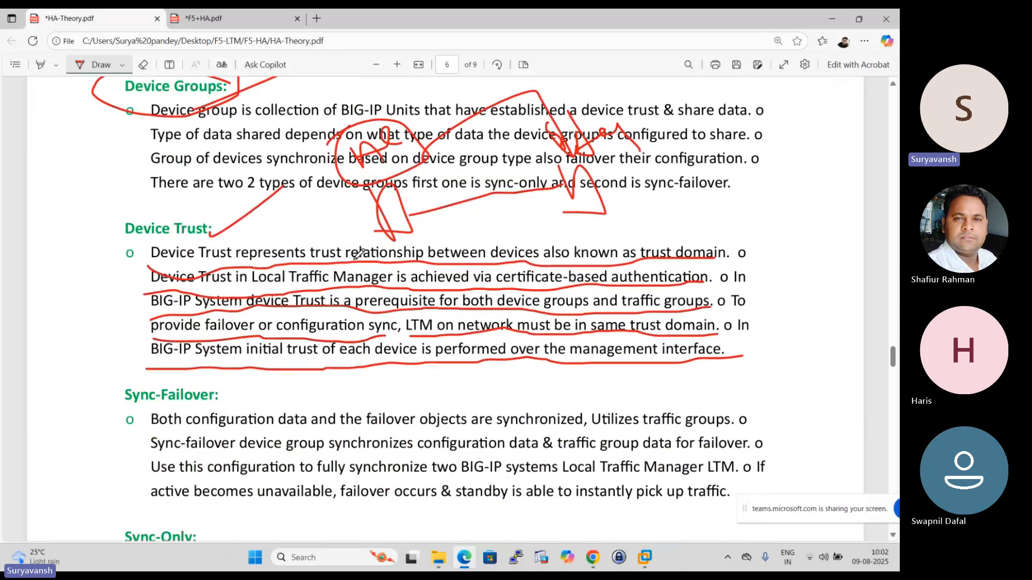
# - Tick the Sync-Failover and Sync-Only headings and circle the Sync-Failover heading
pyautogui.scroll(-3, 349, 252)
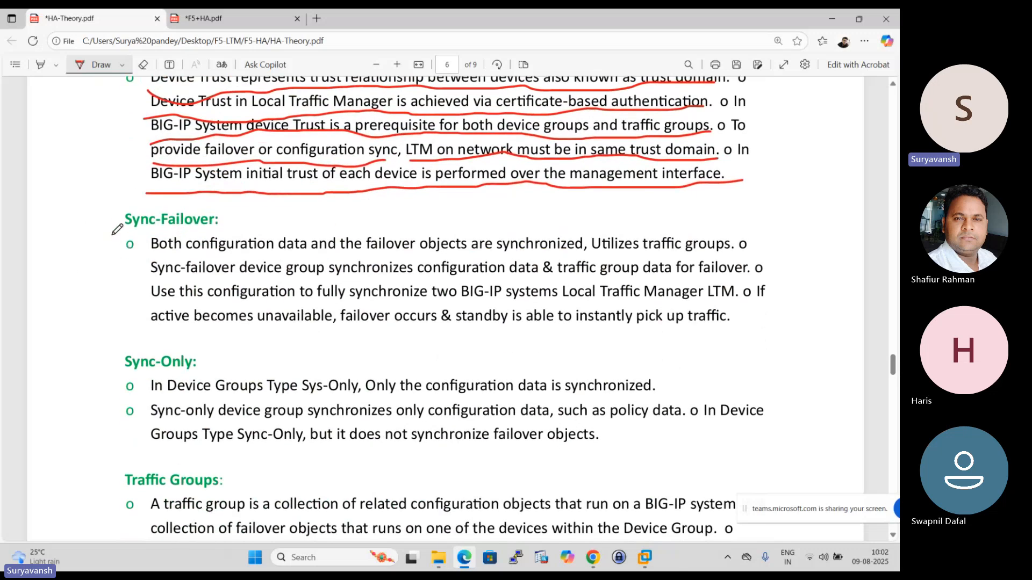
pyautogui.moveTo(110, 231); pyautogui.dragTo(180, 181)
pyautogui.moveTo(111, 381); pyautogui.dragTo(233, 284)
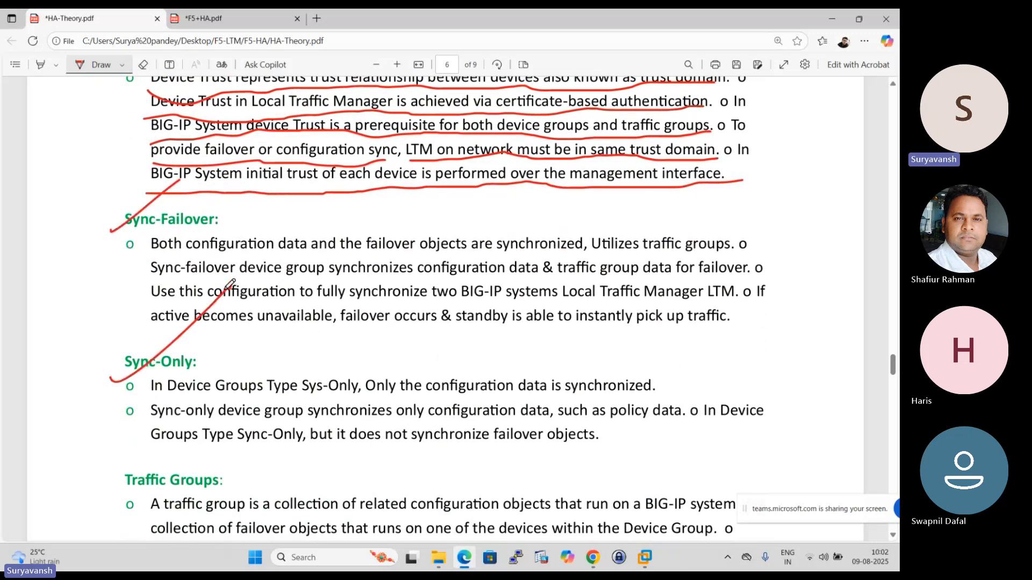
pyautogui.scroll(-1, 230, 280)
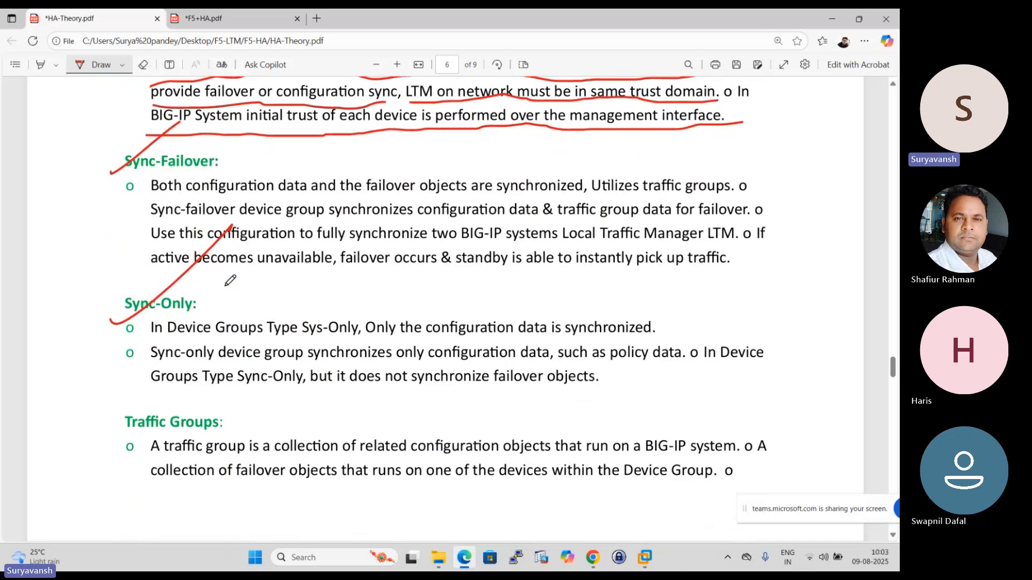
pyautogui.scroll(1, 230, 280)
pyautogui.moveTo(229, 200)
pyautogui.mouseDown()
pyautogui.moveTo(110, 211)
pyautogui.moveTo(118, 239)
pyautogui.moveTo(196, 241)
pyautogui.moveTo(244, 207)
pyautogui.moveTo(221, 193)
pyautogui.mouseUp()
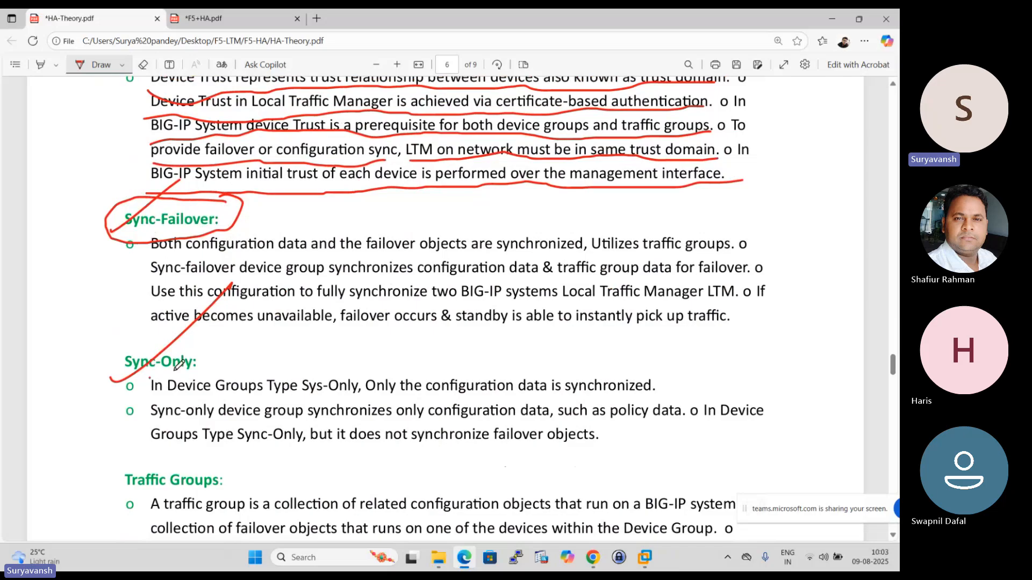
# - Underline all four lines of the Sync-Failover text, handwrite a short note above them and add another tick at the heading
pyautogui.scroll(-1, 355, 373)
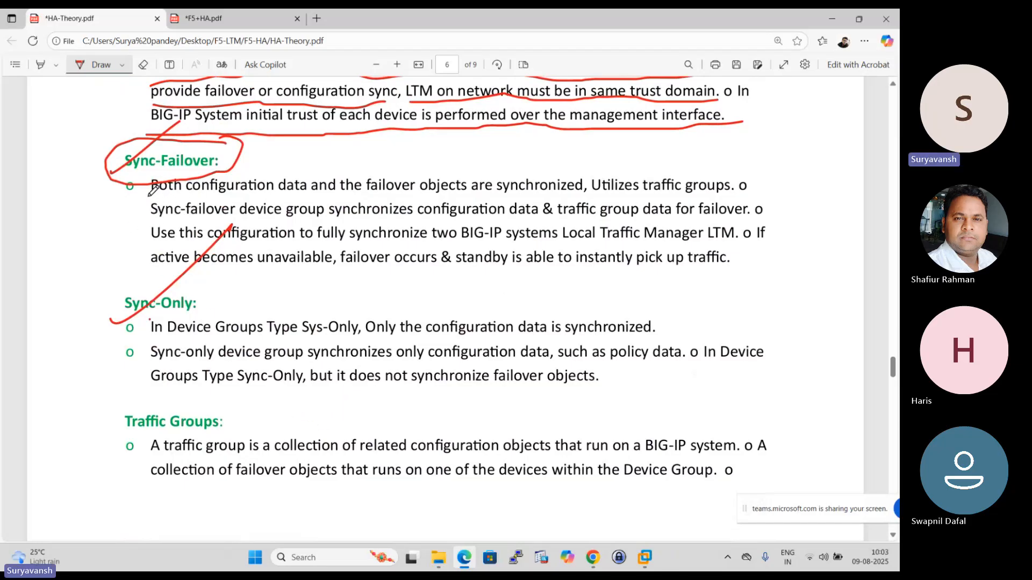
pyautogui.moveTo(151, 191); pyautogui.dragTo(720, 194)
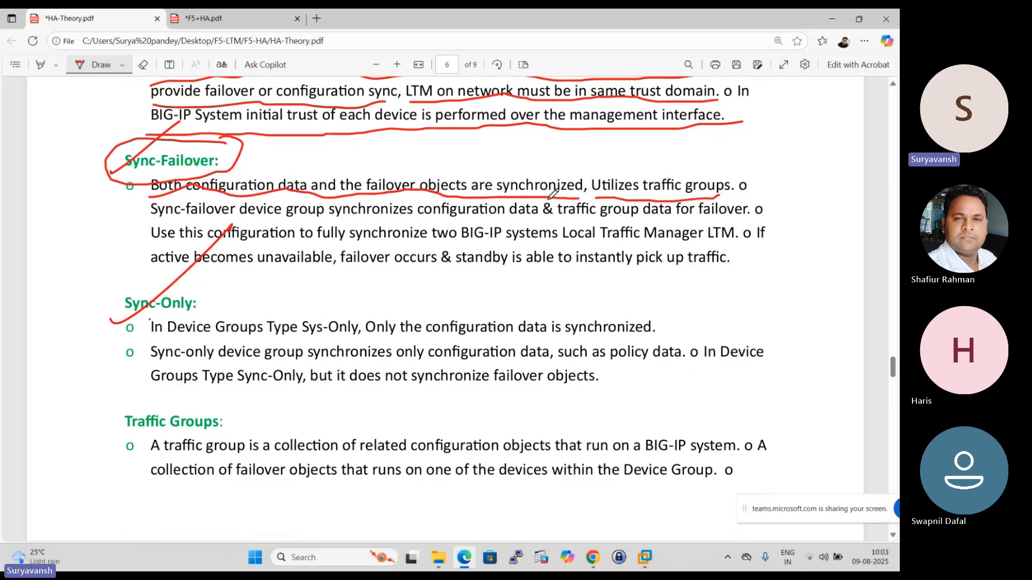
pyautogui.moveTo(140, 225)
pyautogui.mouseDown()
pyautogui.moveTo(376, 205)
pyautogui.moveTo(429, 218)
pyautogui.moveTo(751, 220)
pyautogui.mouseUp()
pyautogui.moveTo(130, 249)
pyautogui.mouseDown()
pyautogui.moveTo(666, 249)
pyautogui.moveTo(745, 235)
pyautogui.mouseUp()
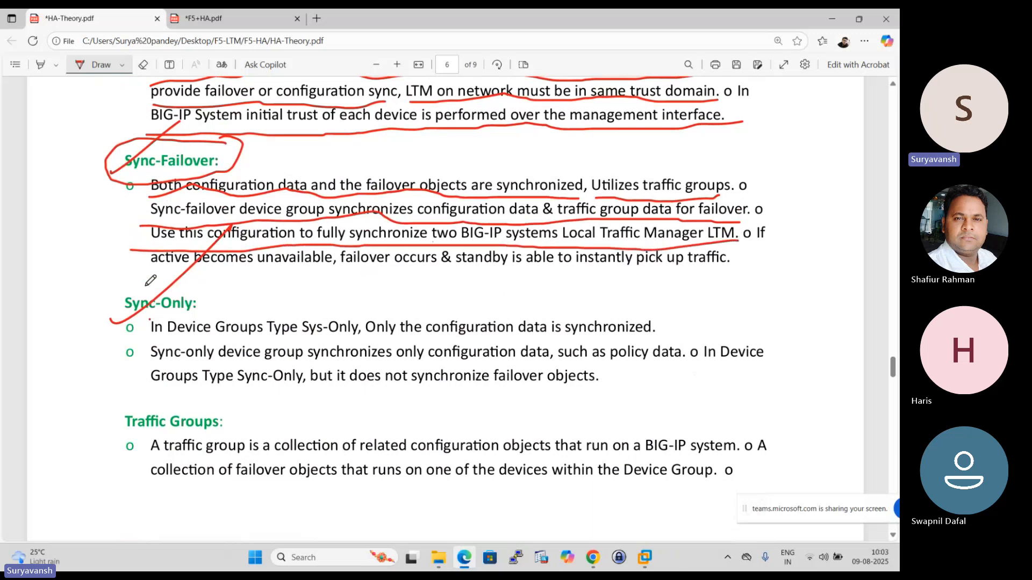
pyautogui.moveTo(131, 276); pyautogui.dragTo(728, 271)
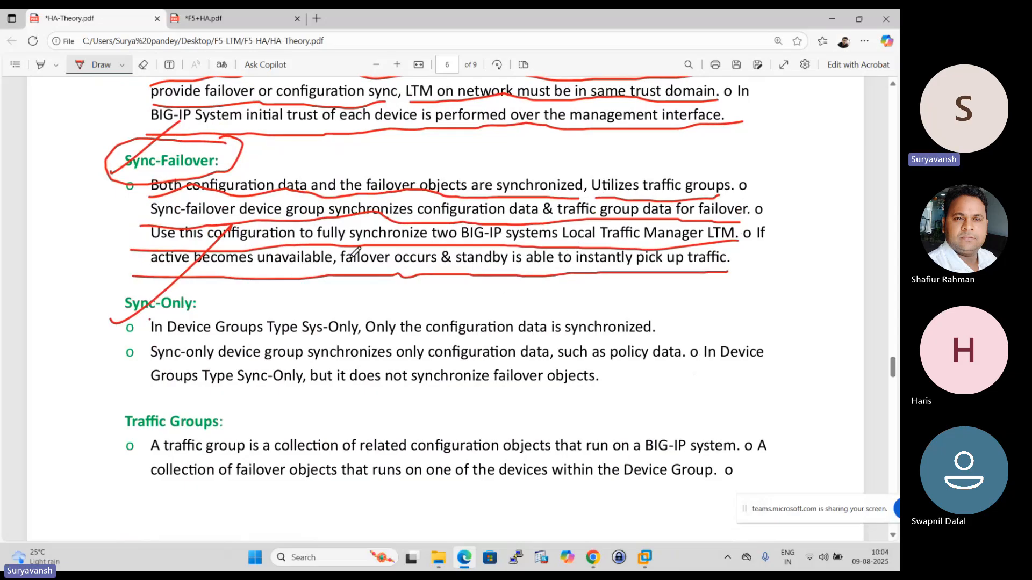
pyautogui.moveTo(339, 154)
pyautogui.mouseDown()
pyautogui.moveTo(353, 183)
pyautogui.moveTo(383, 141)
pyautogui.moveTo(395, 158)
pyautogui.mouseUp()
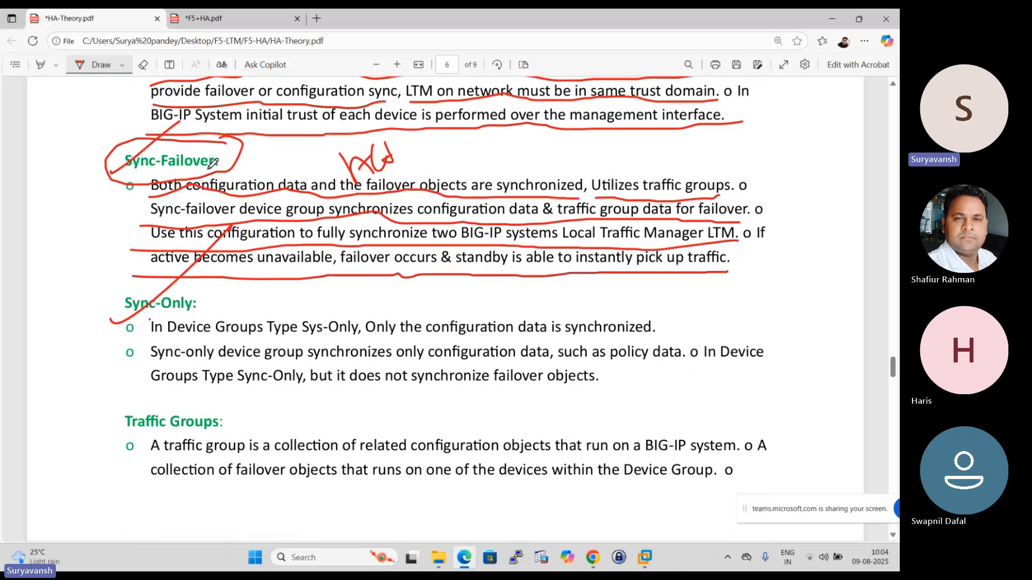
pyautogui.moveTo(215, 168); pyautogui.dragTo(280, 117)
# - Circle the Sync-Only heading and sketch two devices over its text, joined by a curved line
pyautogui.scroll(-1, 263, 296)
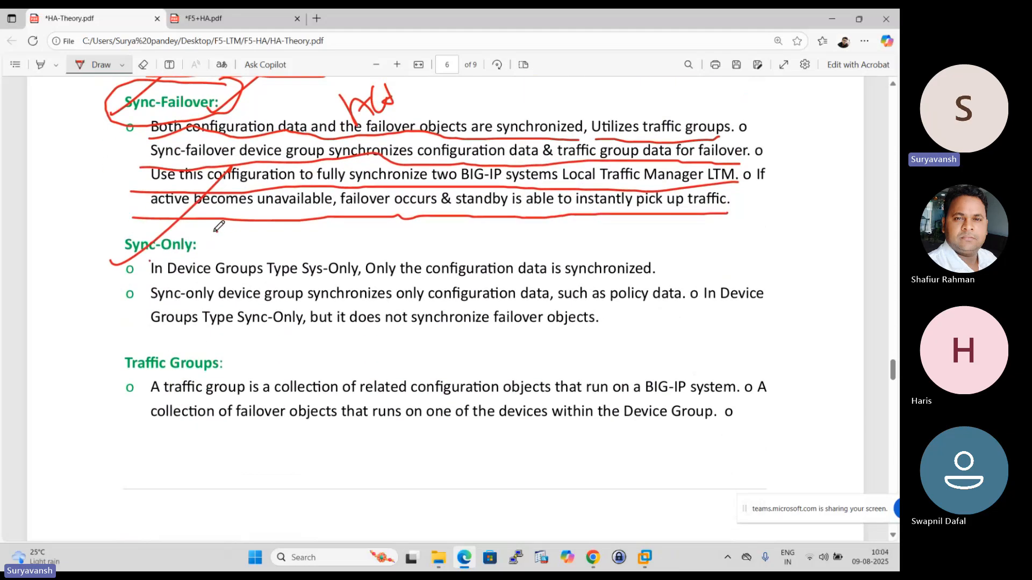
pyautogui.moveTo(214, 232)
pyautogui.mouseDown()
pyautogui.moveTo(99, 252)
pyautogui.moveTo(190, 216)
pyautogui.mouseUp()
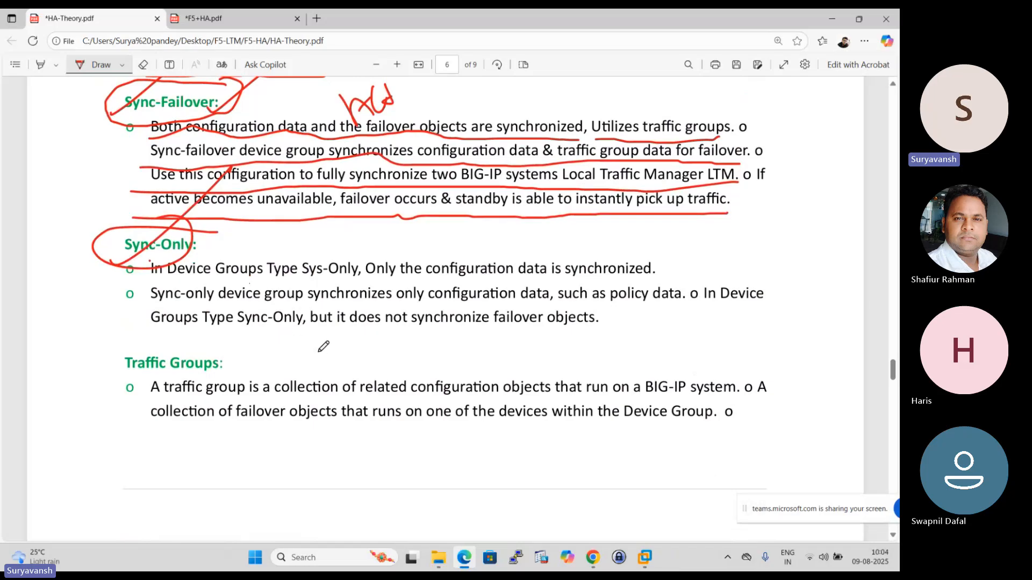
pyautogui.moveTo(333, 252)
pyautogui.mouseDown()
pyautogui.moveTo(344, 317)
pyautogui.moveTo(288, 307)
pyautogui.mouseUp()
pyautogui.moveTo(622, 199); pyautogui.dragTo(664, 306)
pyautogui.moveTo(646, 267); pyautogui.dragTo(670, 259)
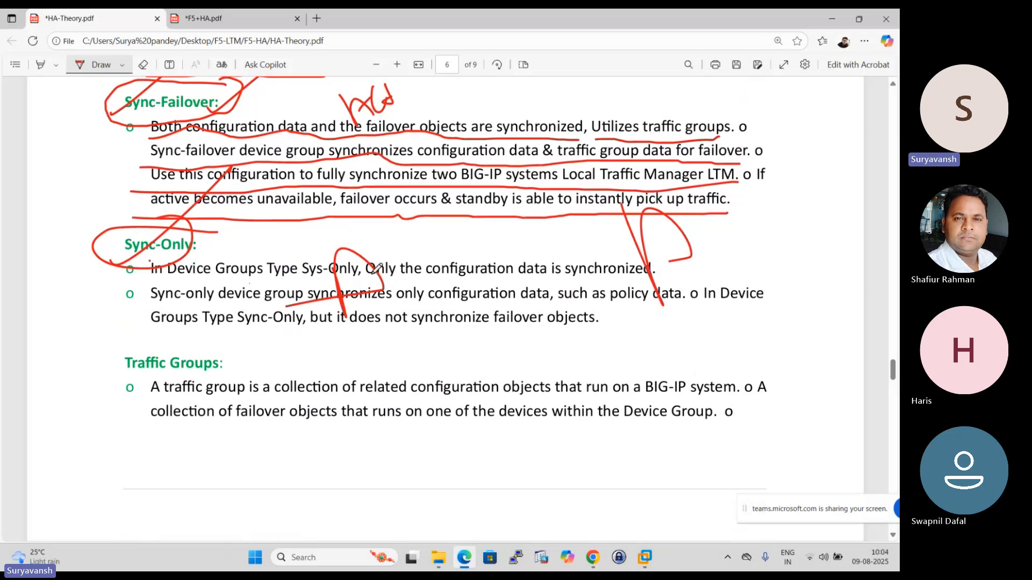
pyautogui.moveTo(376, 269)
pyautogui.mouseDown()
pyautogui.moveTo(685, 233)
pyautogui.moveTo(626, 273)
pyautogui.mouseUp()
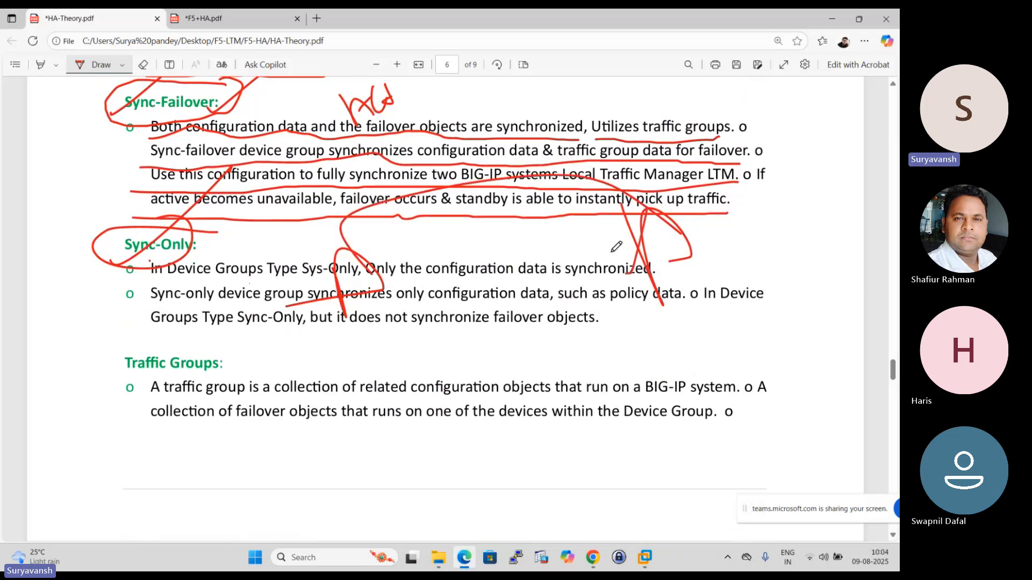
# - Draw crossing strokes over both sketched Sync-Only devices and add another connecting line between them
pyautogui.moveTo(612, 222); pyautogui.dragTo(852, 305)
pyautogui.moveTo(315, 209); pyautogui.dragTo(281, 290)
pyautogui.moveTo(260, 203); pyautogui.dragTo(456, 269)
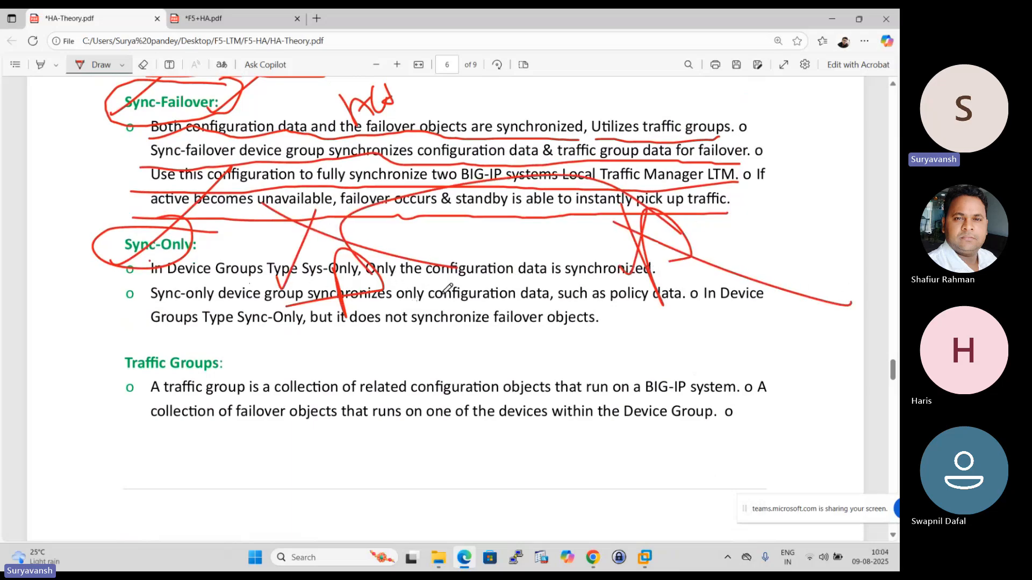
pyautogui.moveTo(610, 229); pyautogui.dragTo(658, 292)
pyautogui.moveTo(591, 250); pyautogui.dragTo(609, 272)
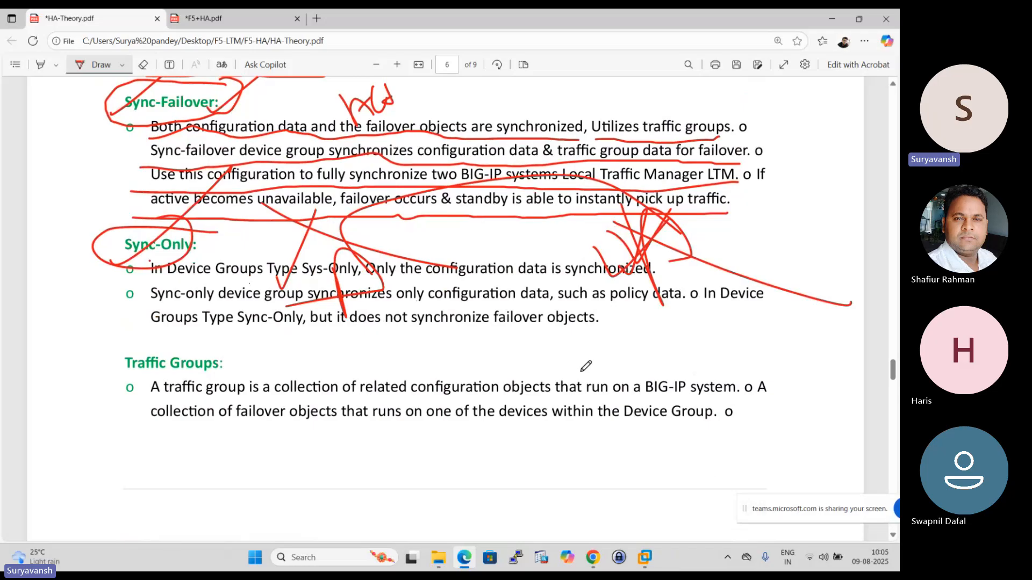
pyautogui.scroll(1, 583, 364)
pyautogui.moveTo(370, 328); pyautogui.dragTo(710, 290)
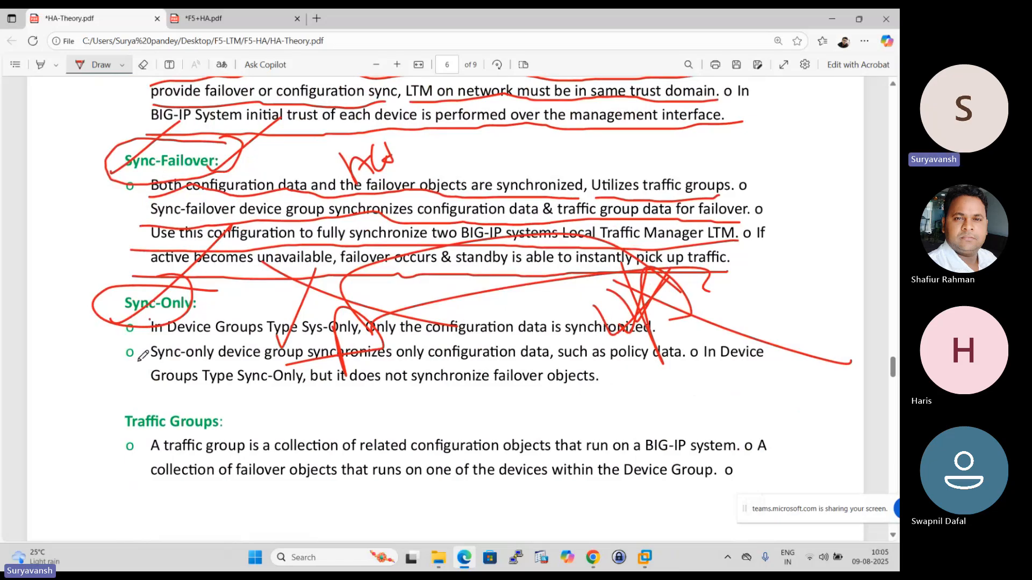
# - Tick the Traffic Groups heading at the end of page 6
pyautogui.scroll(-3, 192, 322)
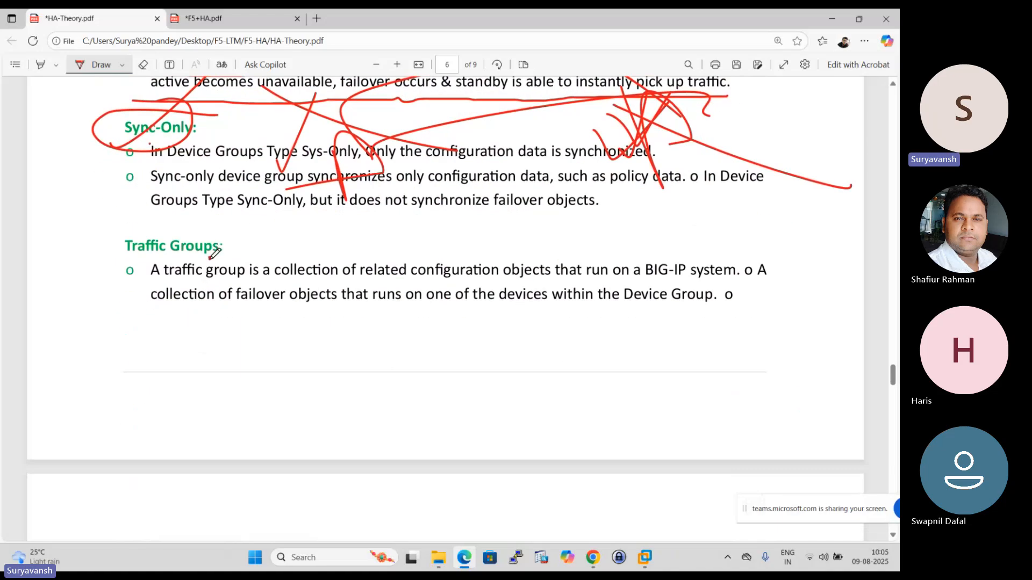
pyautogui.moveTo(210, 259); pyautogui.dragTo(330, 215)
pyautogui.scroll(-5, 329, 231)
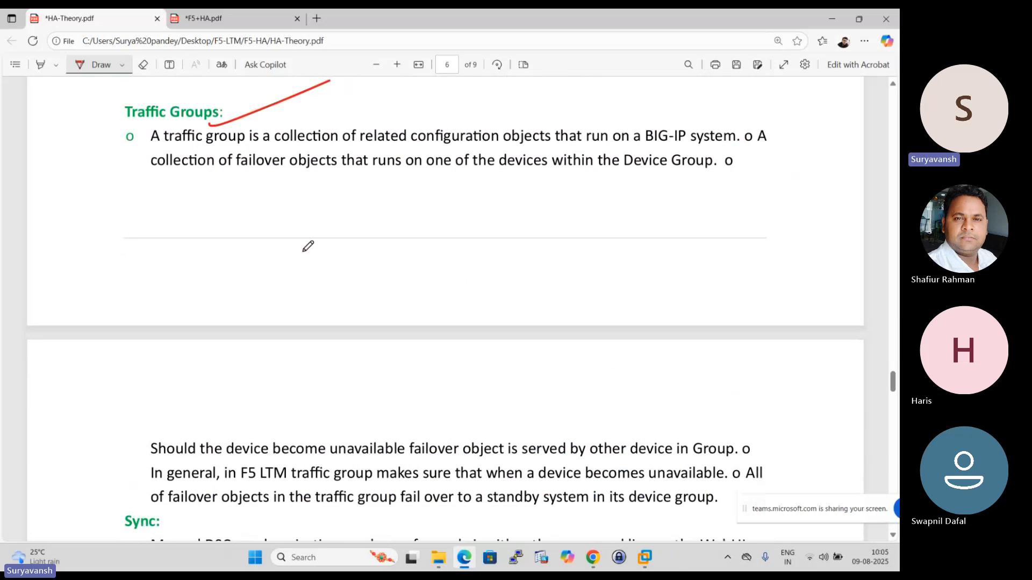
# - Tick the Connection Mirroring, Configuration Synchronization, Network Failover and Floating IP sections on page 7
pyautogui.scroll(-4, 315, 256)
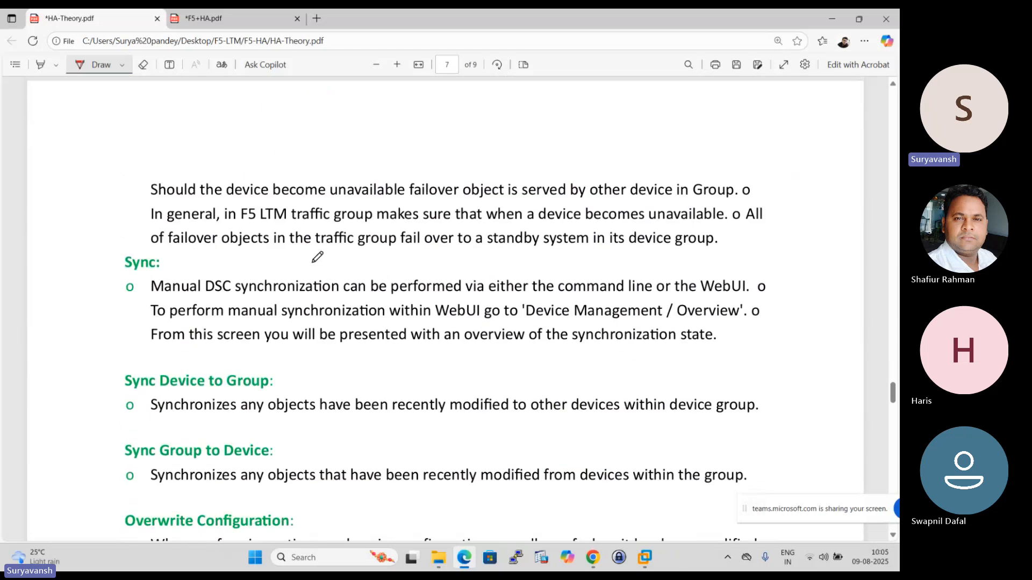
pyautogui.scroll(-3, 317, 261)
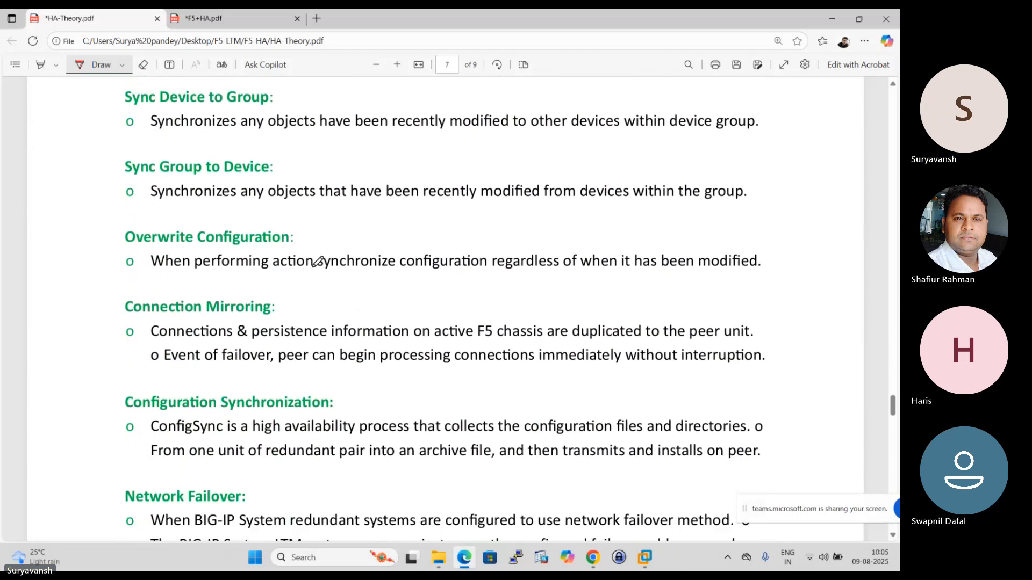
pyautogui.moveTo(263, 258); pyautogui.dragTo(384, 191)
pyautogui.scroll(-1, 253, 317)
pyautogui.moveTo(236, 326); pyautogui.dragTo(454, 231)
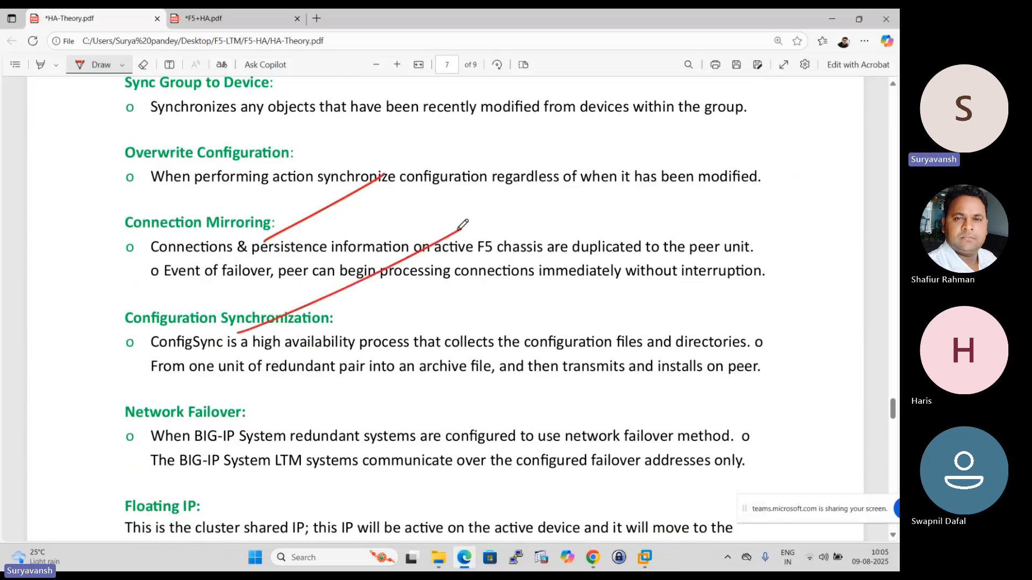
pyautogui.scroll(-3, 453, 243)
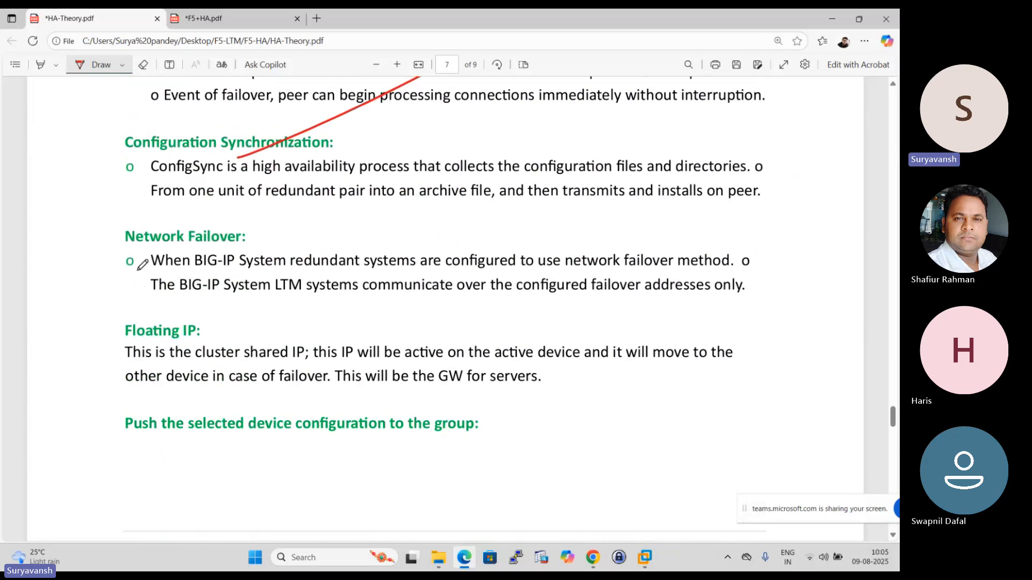
pyautogui.moveTo(138, 271); pyautogui.dragTo(376, 134)
pyautogui.scroll(-2, 371, 182)
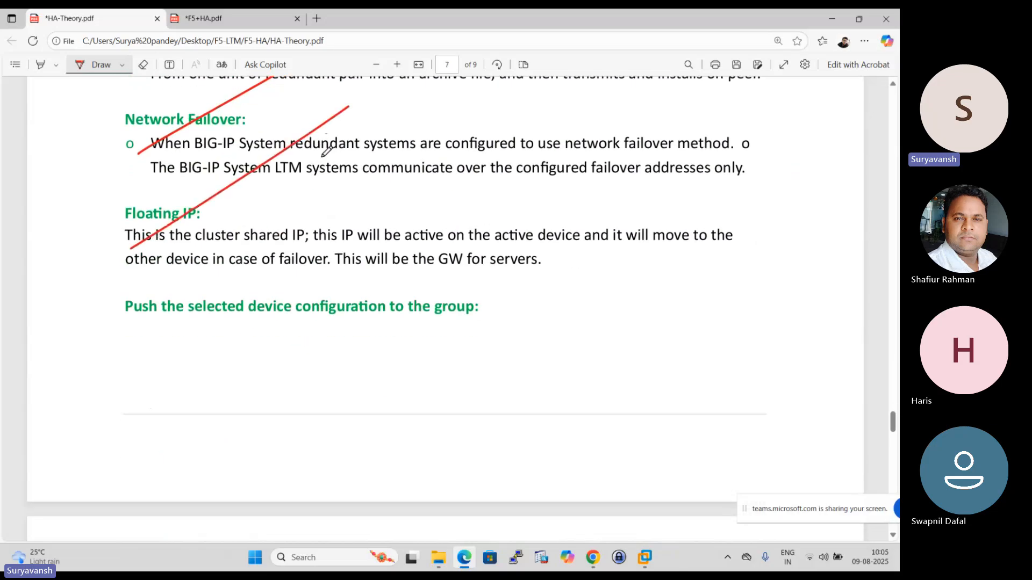
# - Tick the Automatic, Manual and Incremental synchronization headings on page 8
pyautogui.scroll(-6, 288, 256)
pyautogui.scroll(-8, 285, 267)
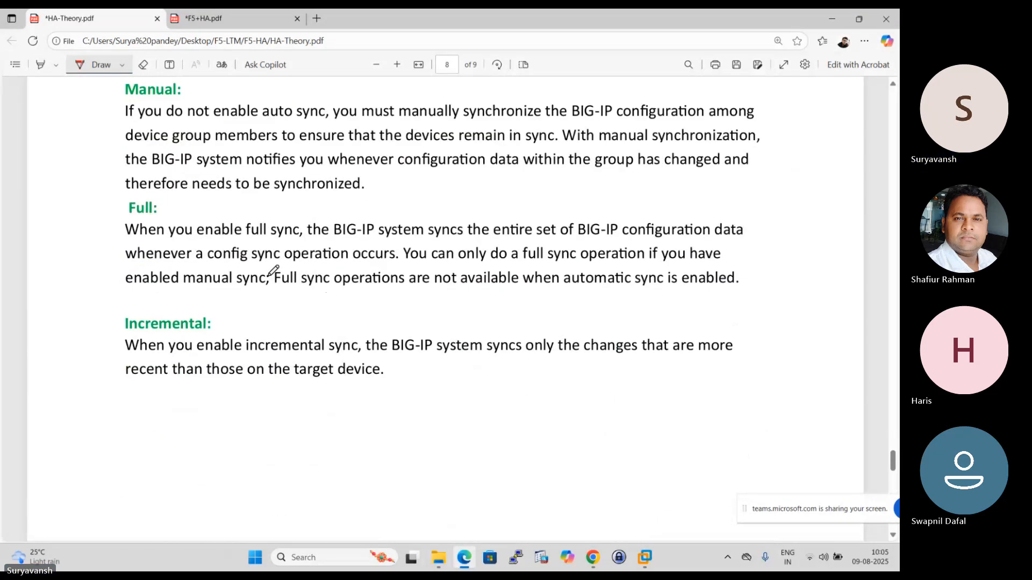
pyautogui.scroll(6, 269, 270)
pyautogui.scroll(-2, 256, 270)
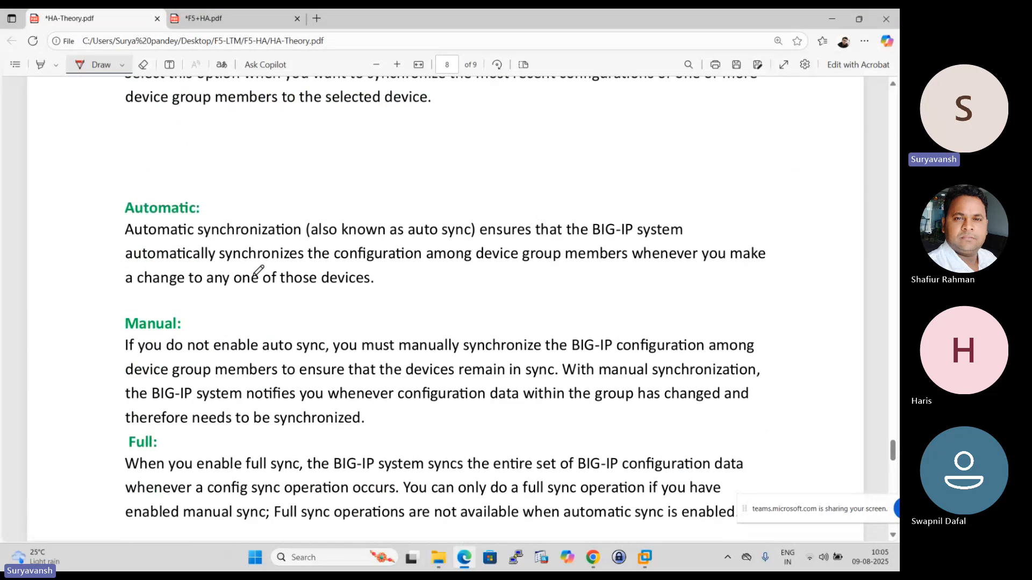
pyautogui.scroll(-3, 259, 271)
pyautogui.scroll(1, 260, 270)
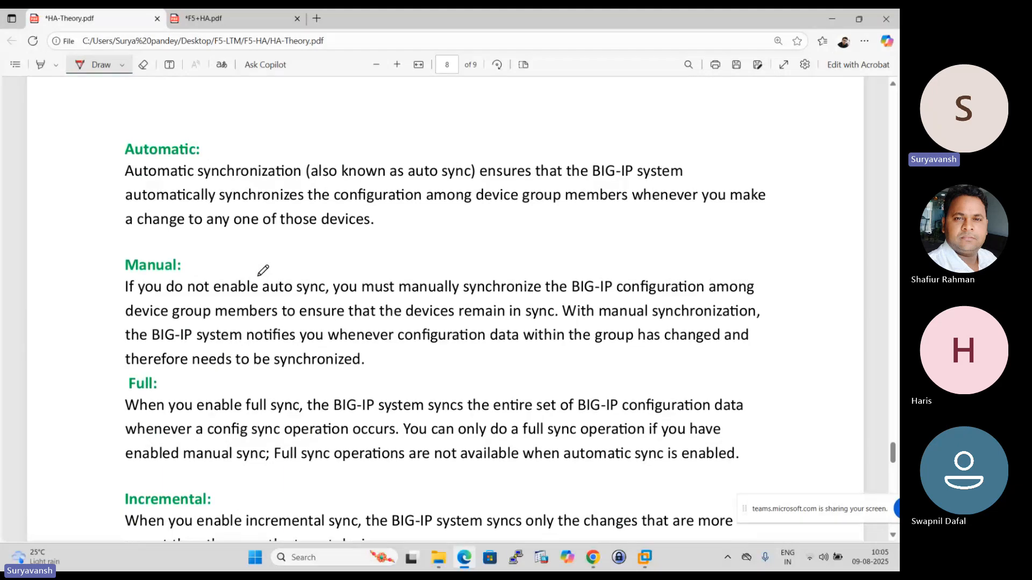
pyautogui.scroll(4, 263, 270)
pyautogui.scroll(-1, 263, 271)
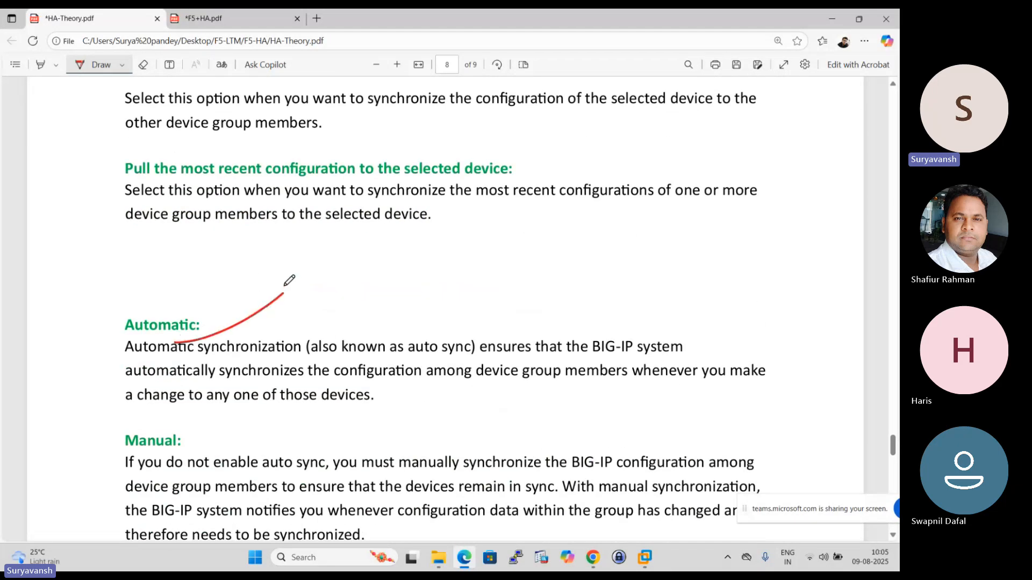
pyautogui.scroll(-3, 289, 280)
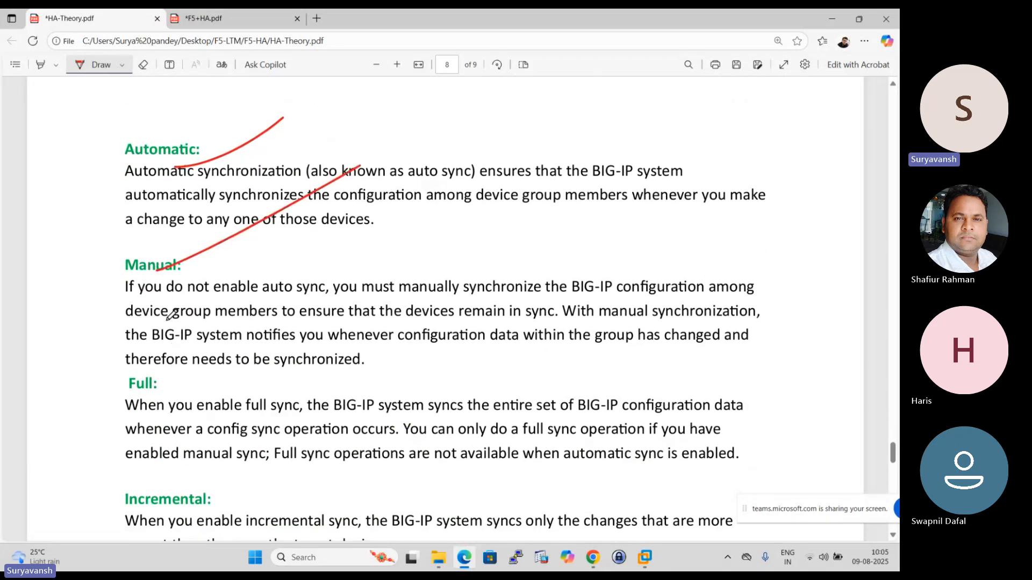
pyautogui.scroll(-2, 171, 314)
pyautogui.moveTo(161, 392); pyautogui.dragTo(414, 242)
pyautogui.scroll(-5, 417, 249)
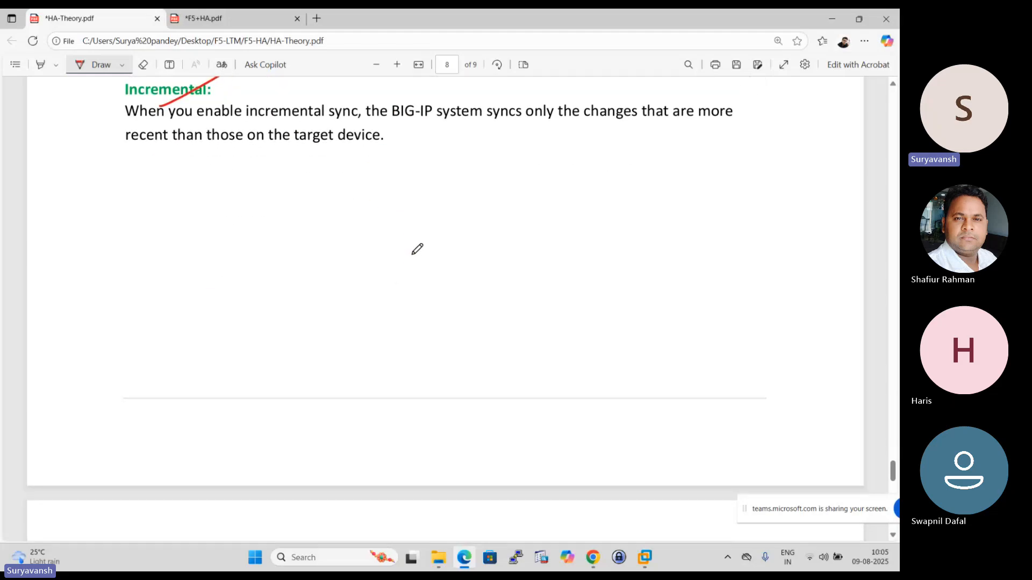
# - Skim the HA-Theory notes from the Device Management screenshot on page 9 back to page 2, and check the F5+HA.pdf failover notes
pyautogui.scroll(3, 232, 257)
pyautogui.scroll(-10, 174, 323)
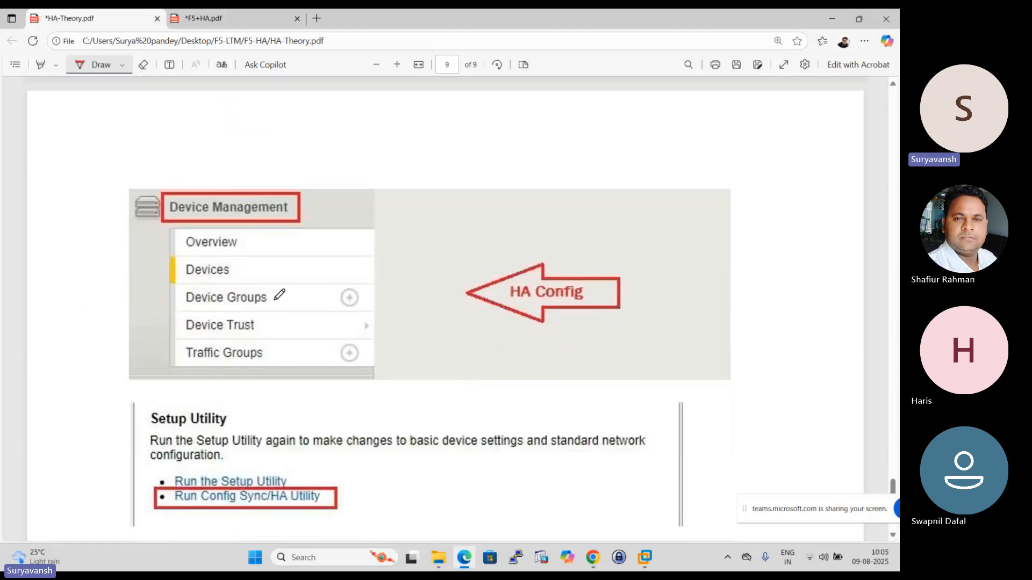
pyautogui.scroll(20, 279, 294)
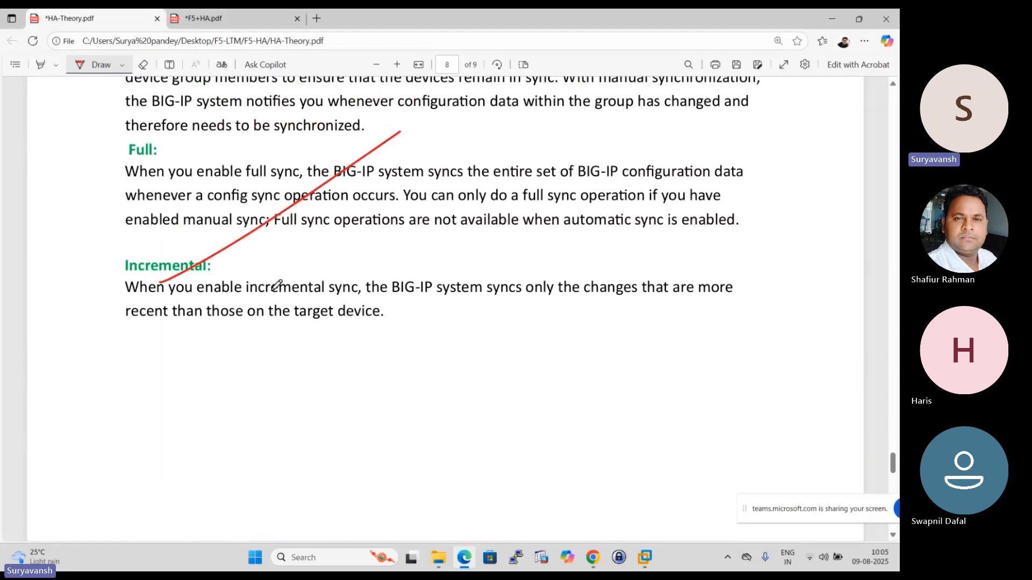
pyautogui.scroll(20, 276, 285)
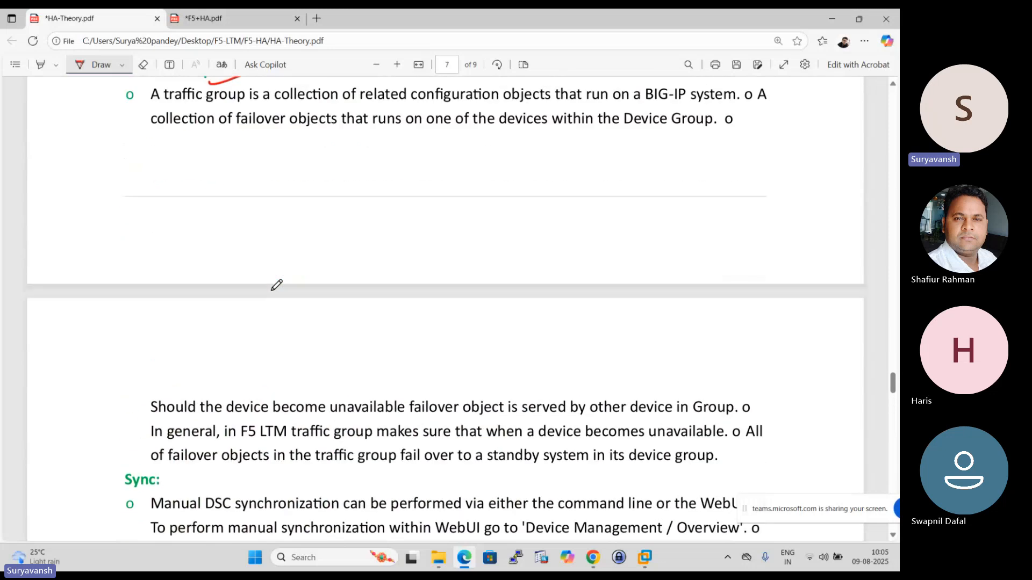
pyautogui.scroll(20, 276, 286)
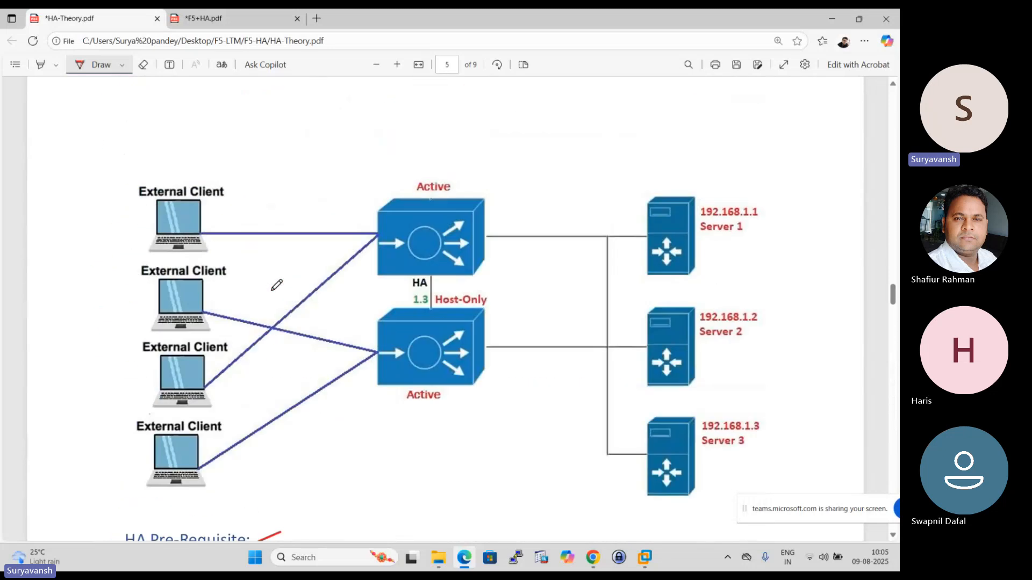
pyautogui.scroll(20, 276, 285)
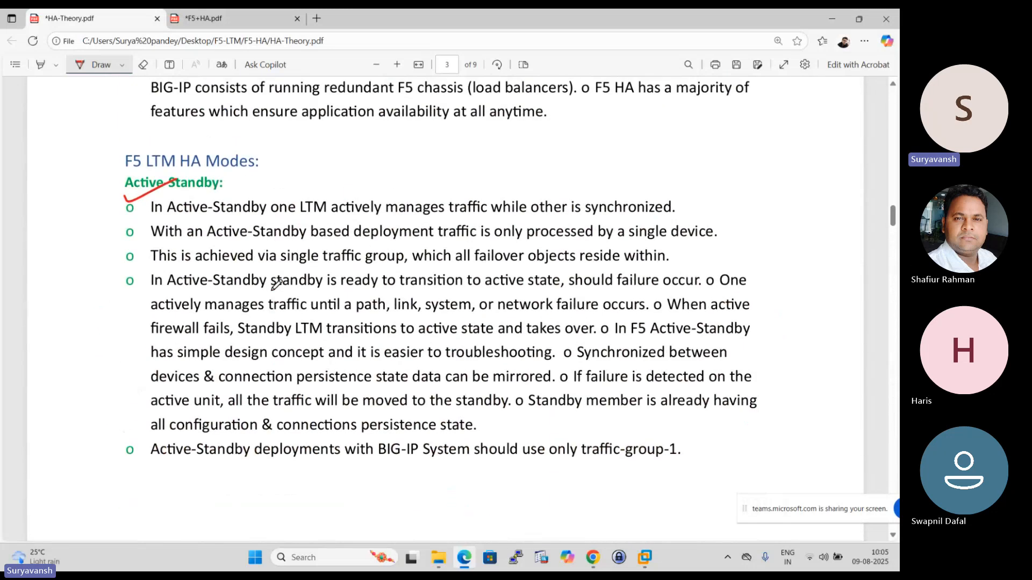
pyautogui.scroll(5, 277, 286)
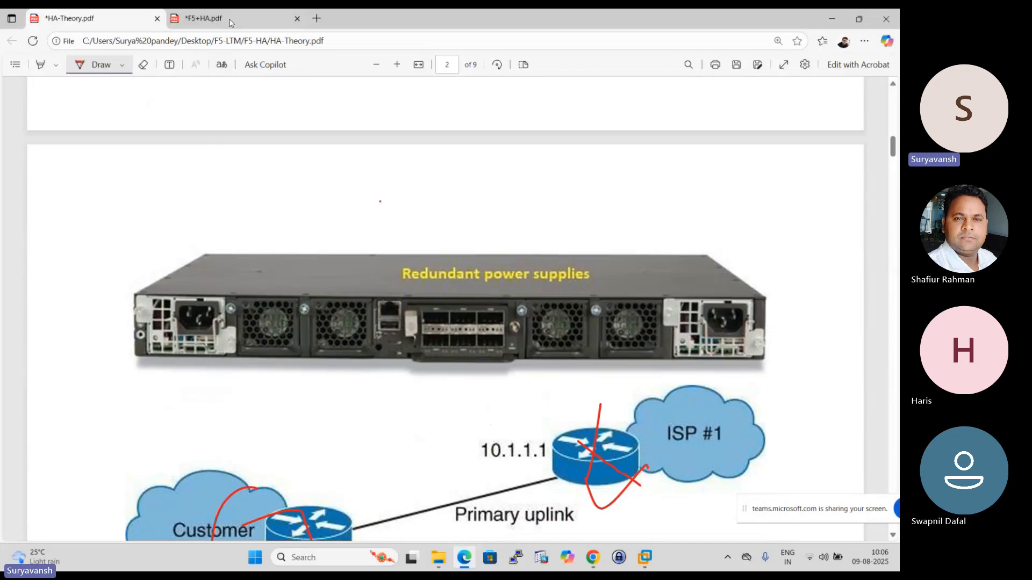
pyautogui.click(204, 17)
pyautogui.scroll(15, 378, 259)
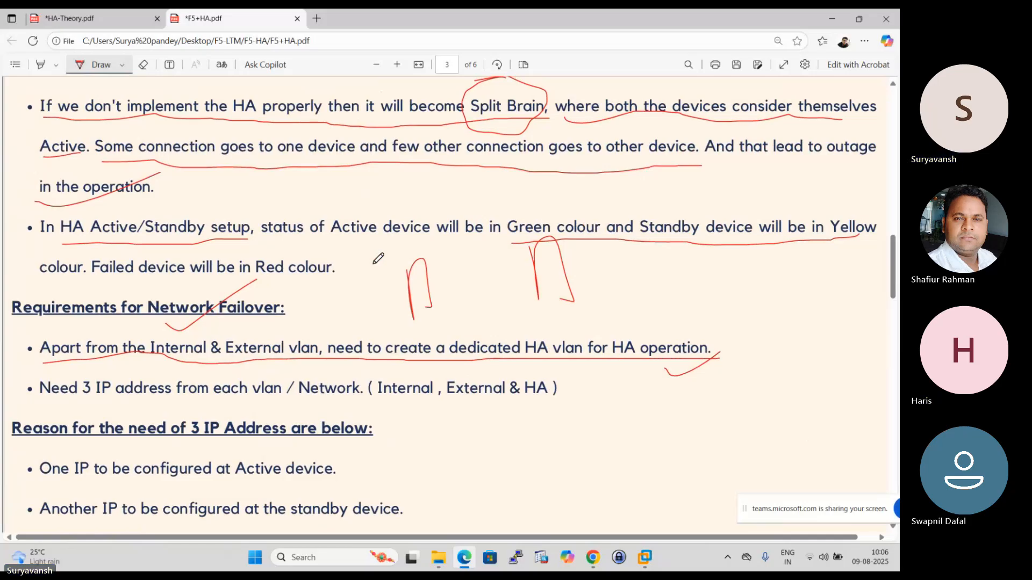
# - Switch to the EVE topology in Chrome and close the Google search page about F5 LTM serial ports
pyautogui.click(592, 557)
pyautogui.click(527, 524)
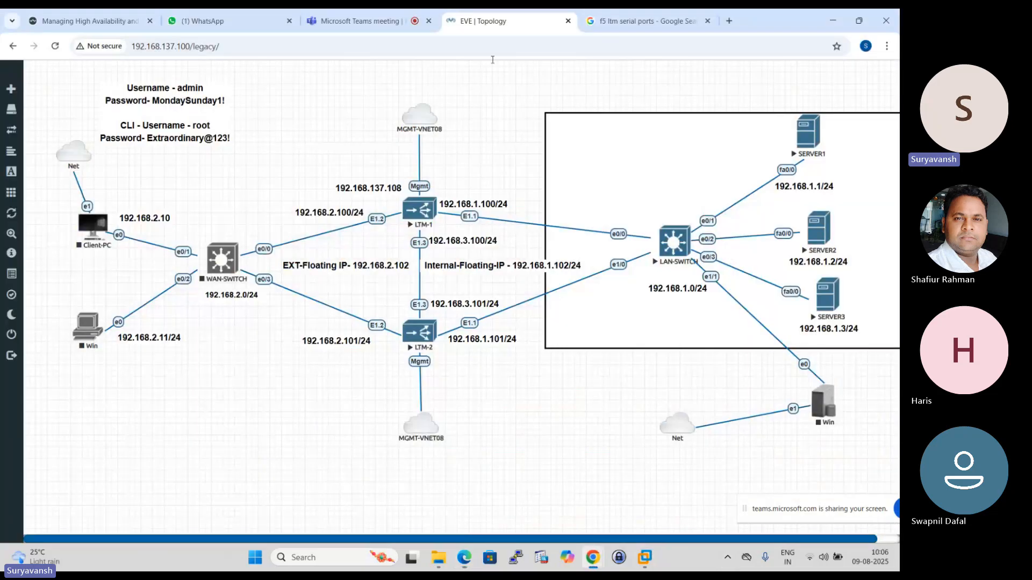
pyautogui.click(618, 21)
pyautogui.click(707, 21)
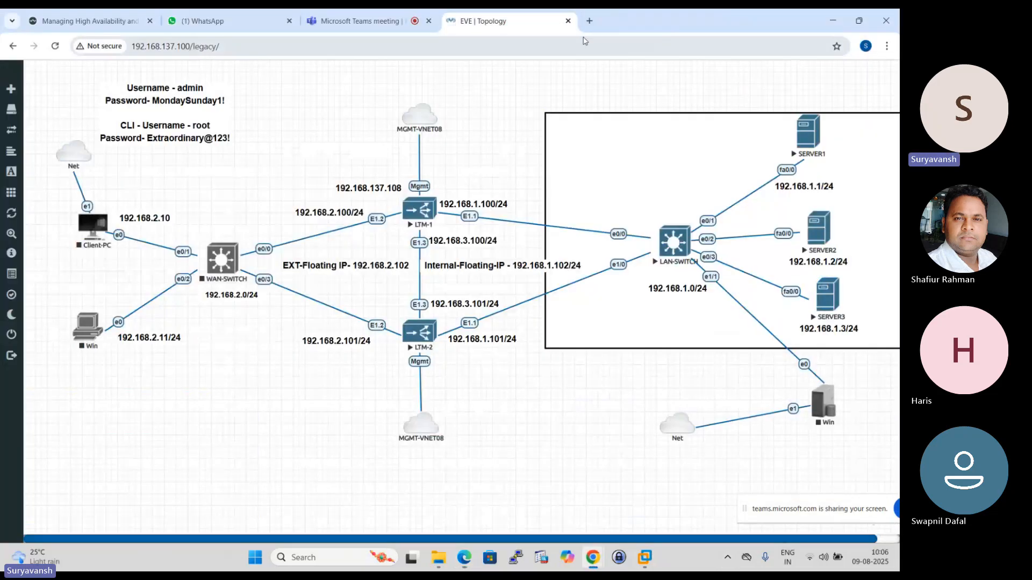
pyautogui.click(589, 21)
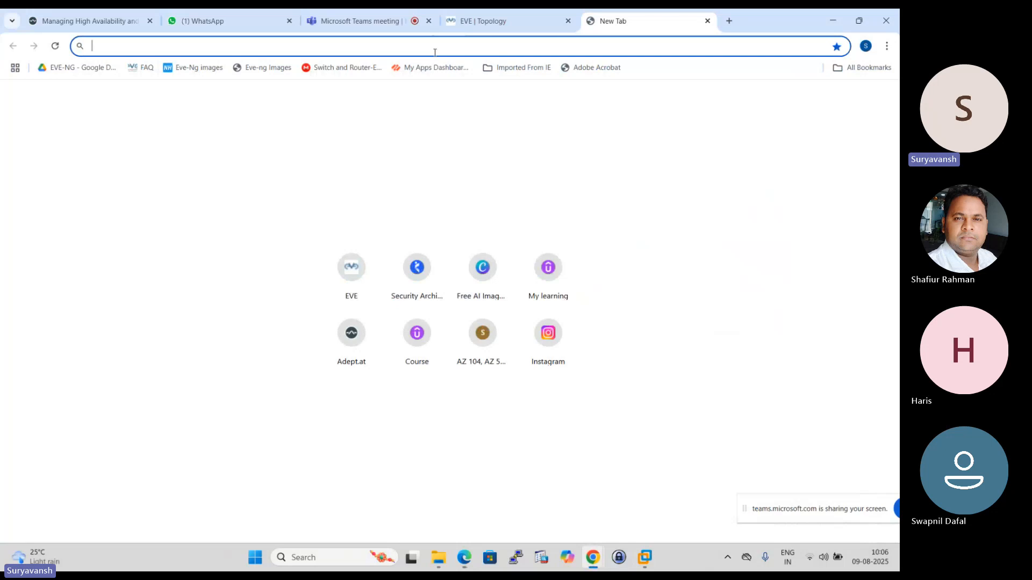
pyautogui.write('https://192.168.137.108')
pyautogui.press('Return')
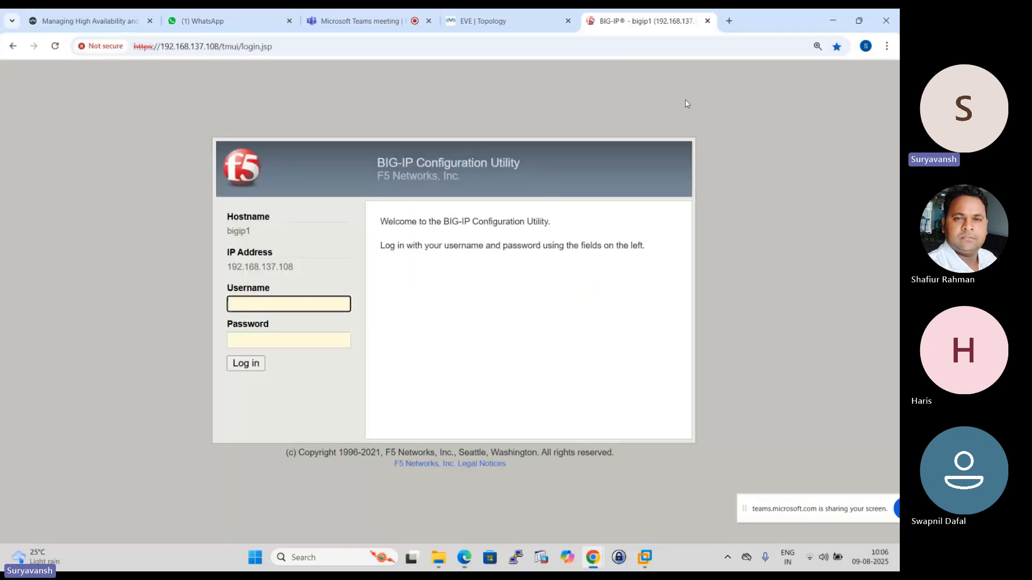
pyautogui.click(728, 20)
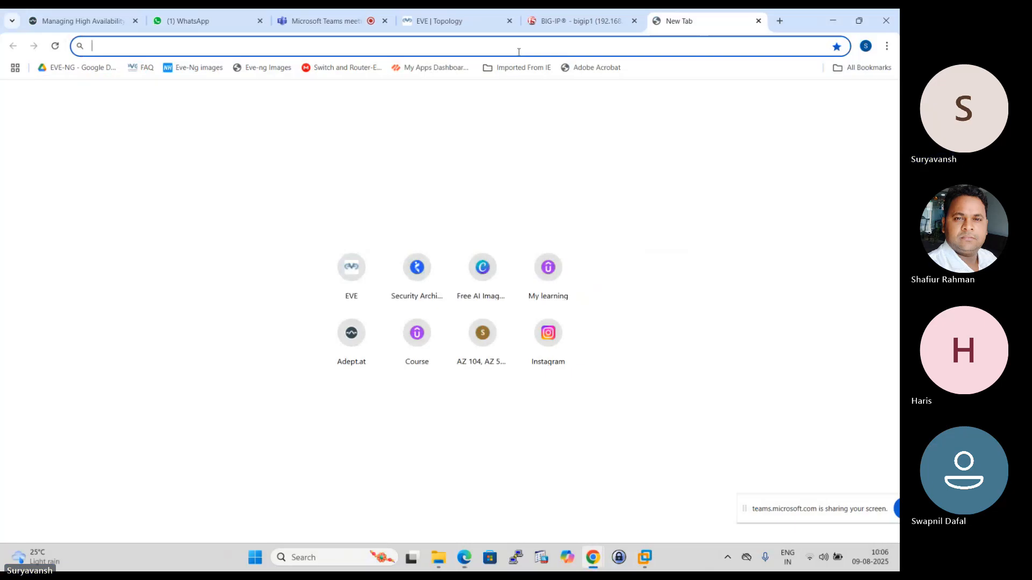
pyautogui.write('https://192.168.137.107')
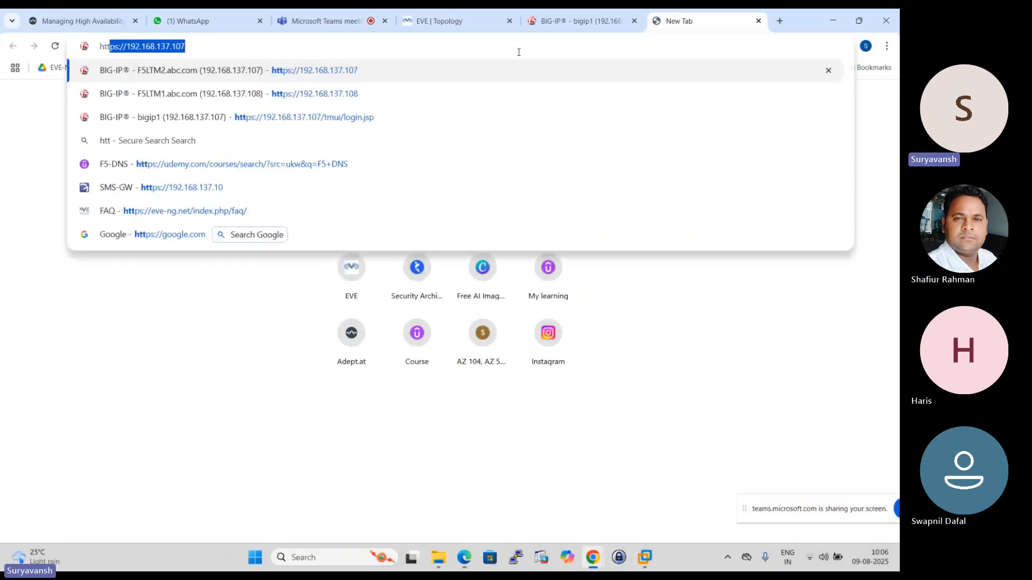
pyautogui.press('Return')
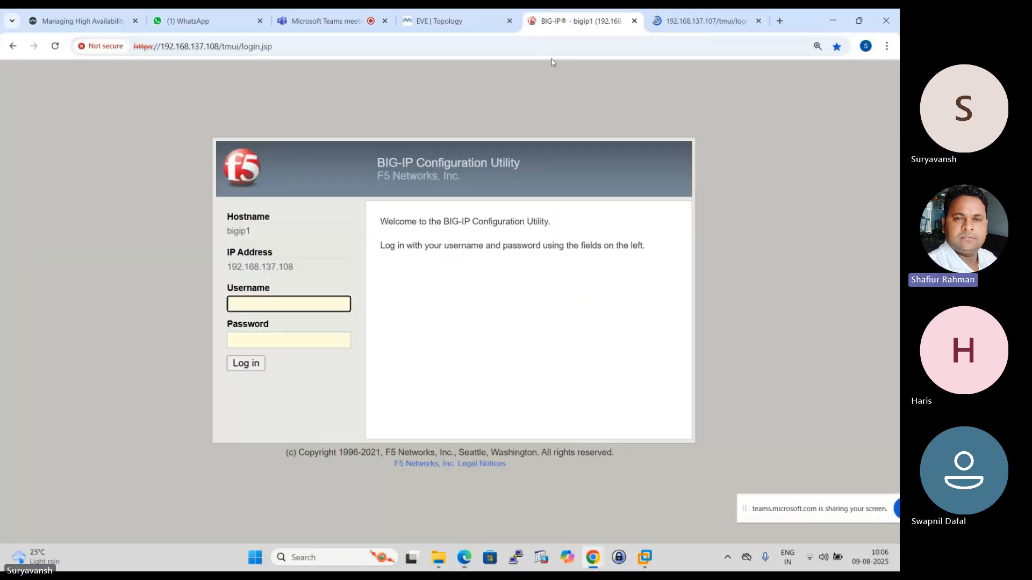
# - Log in to the BIG-IP at 192.168.137.108 as admin with the account password
pyautogui.click(265, 305)
pyautogui.write('admin')
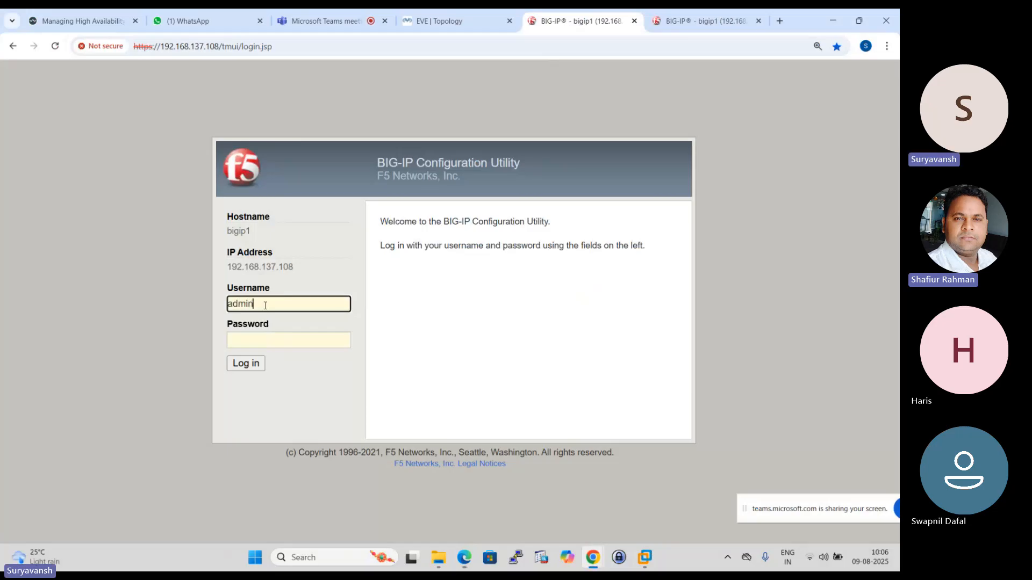
pyautogui.click(271, 342)
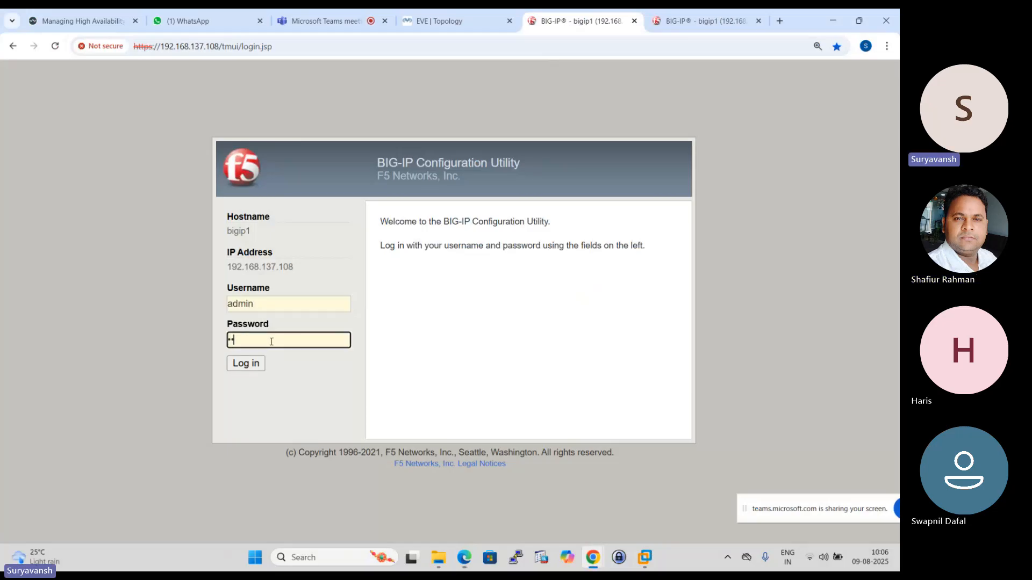
pyautogui.write('••••••••••')
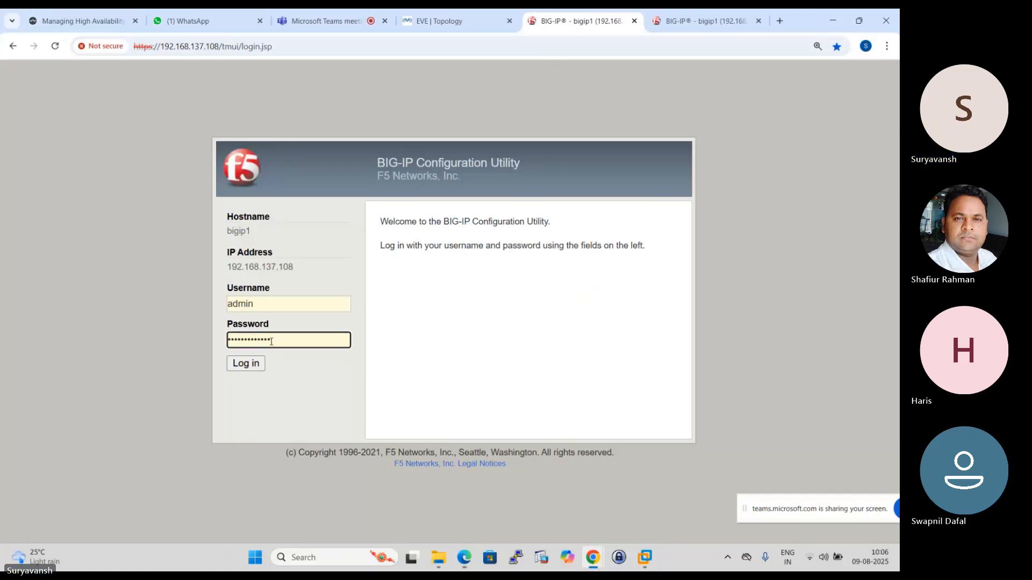
pyautogui.press('Return')
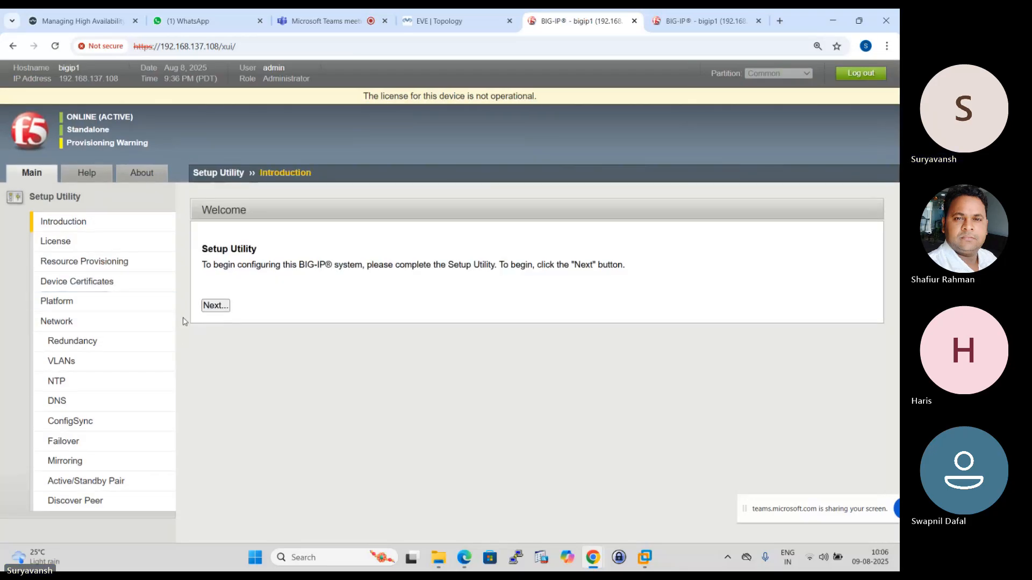
# - Log in to the BIG-IP at 192.168.137.107 as admin with the account password
pyautogui.click(693, 19)
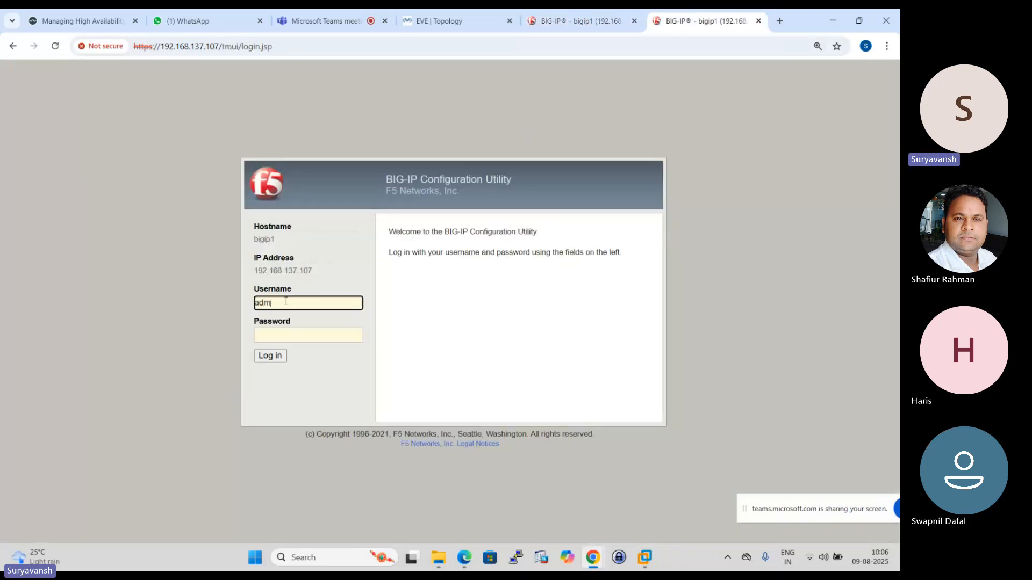
pyautogui.click(276, 335)
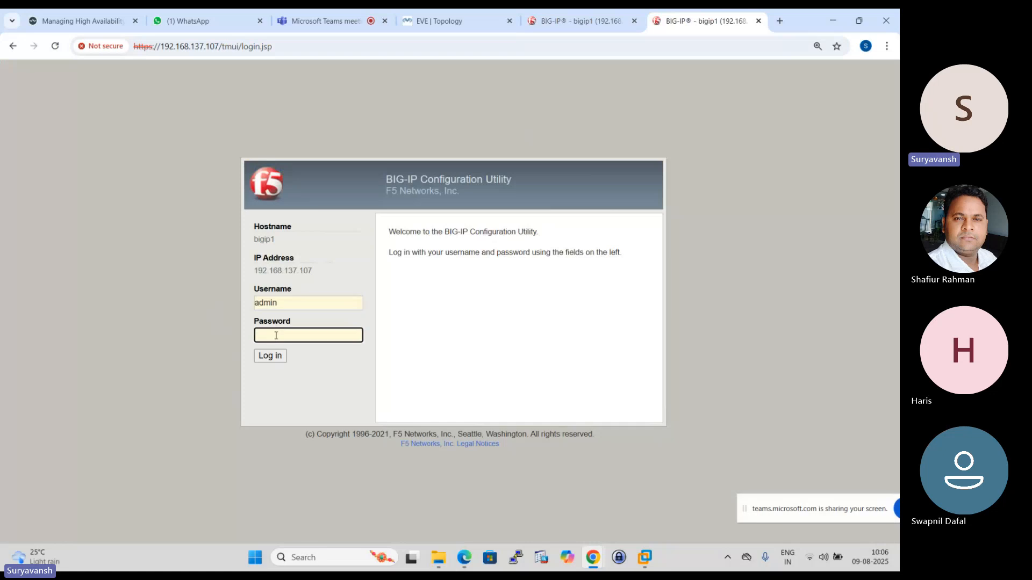
pyautogui.write('••••••')
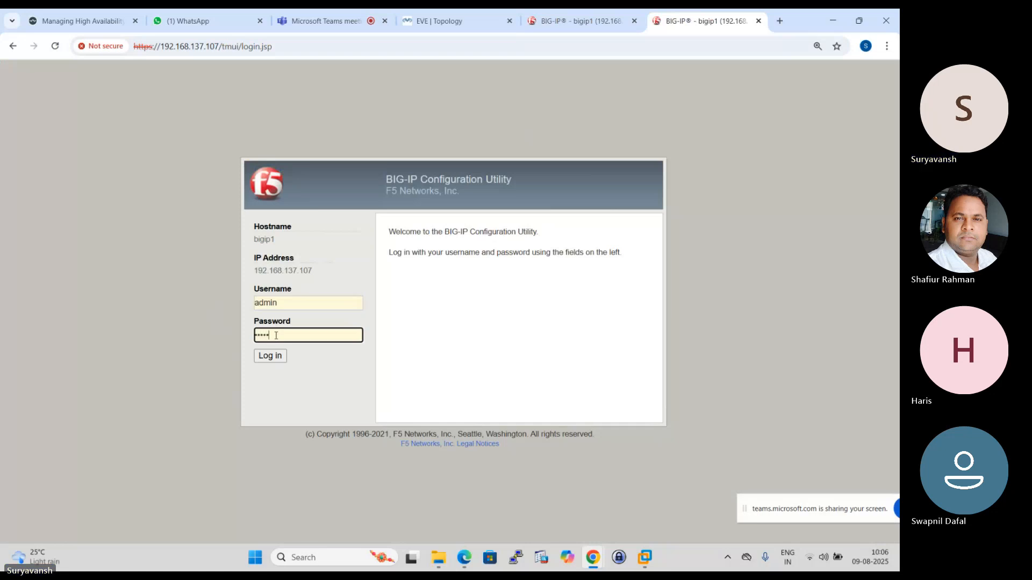
pyautogui.write('••')
pyautogui.press('Return')
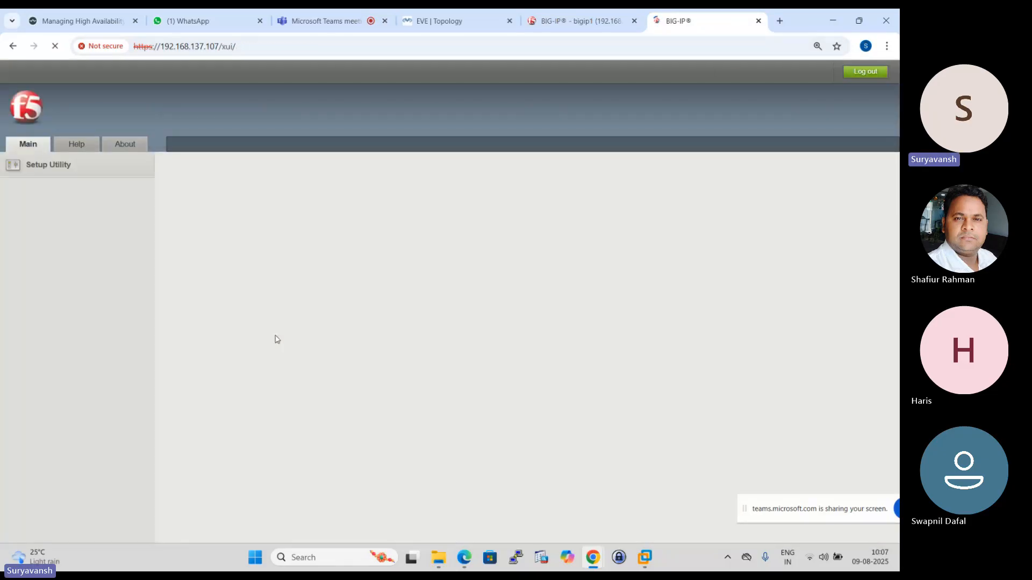
# - Check the EVE topology and open the registration key form in the License setup of the BIG-IP at 192.168.137.108
pyautogui.hotkey('ctrl', 'shift', 'Tab')
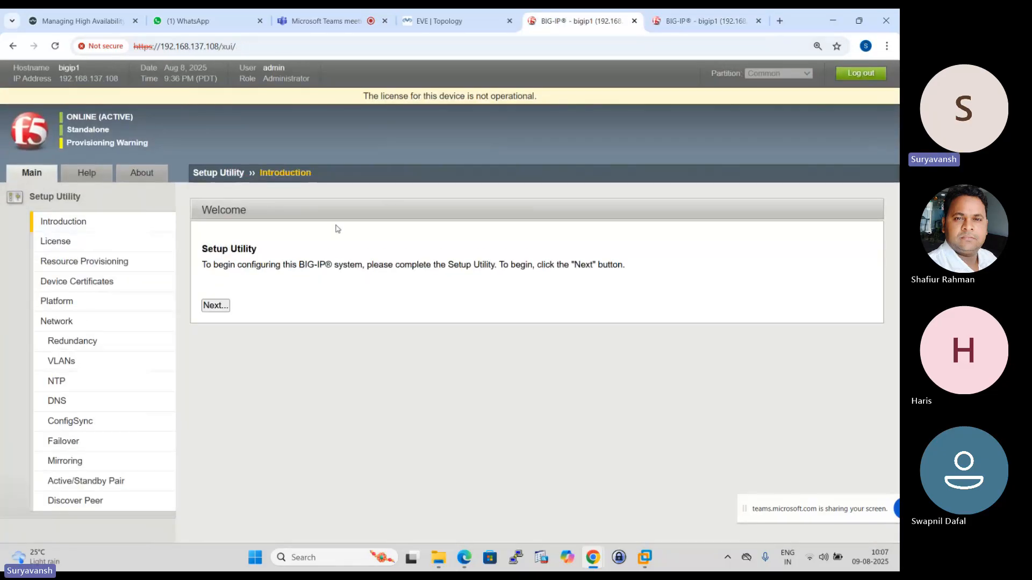
pyautogui.click(440, 24)
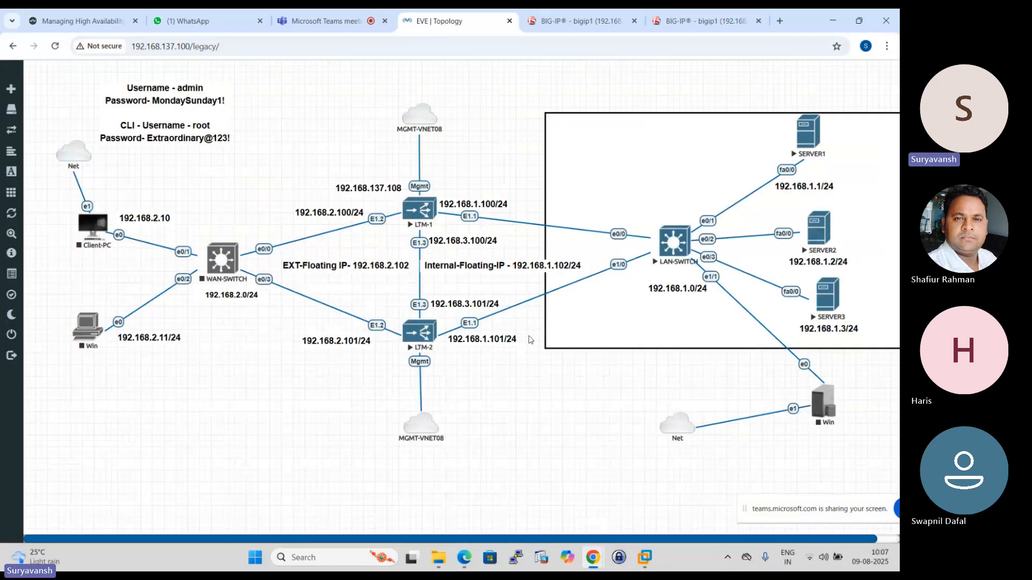
pyautogui.click(591, 15)
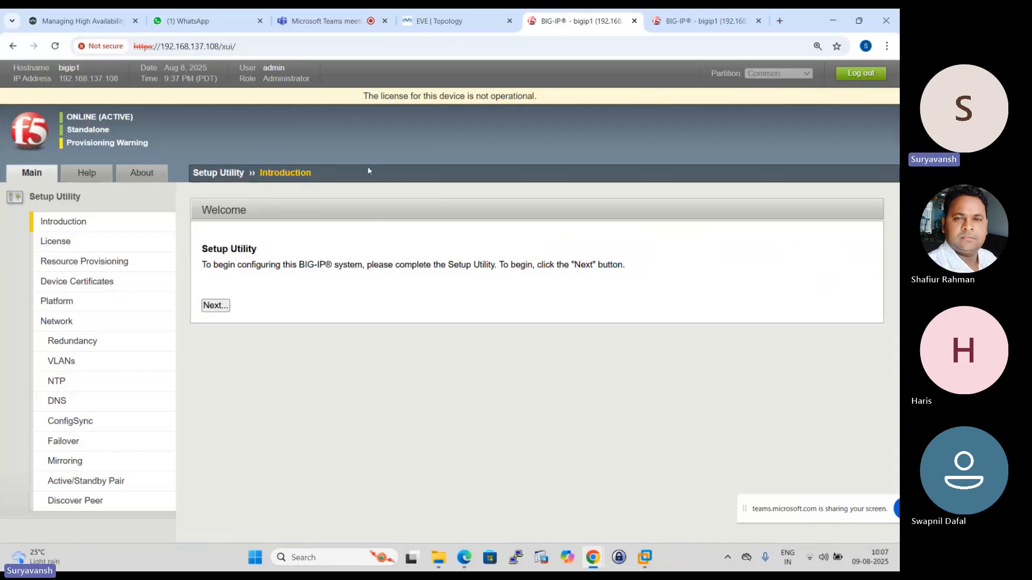
pyautogui.click(66, 242)
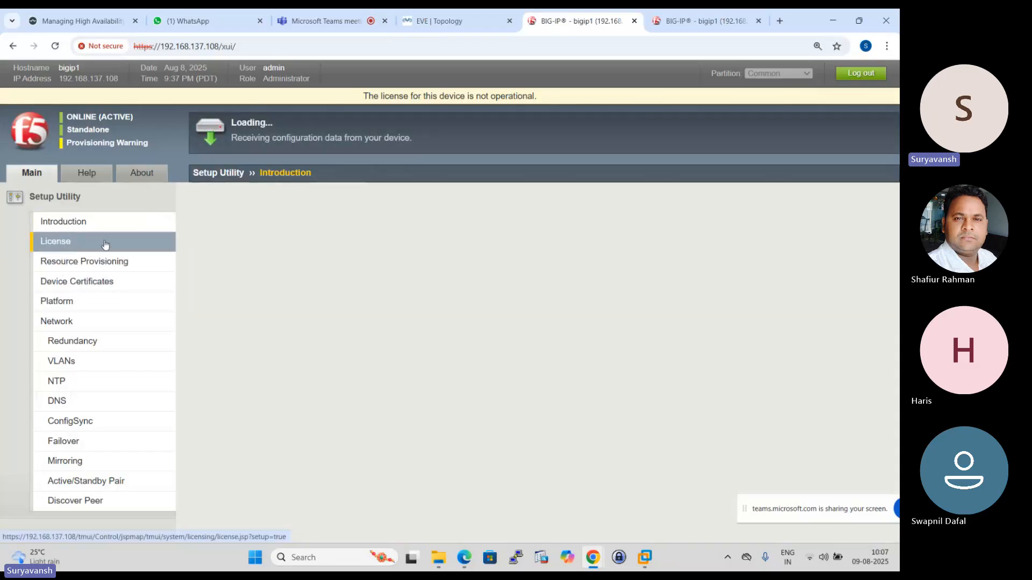
pyautogui.click(215, 257)
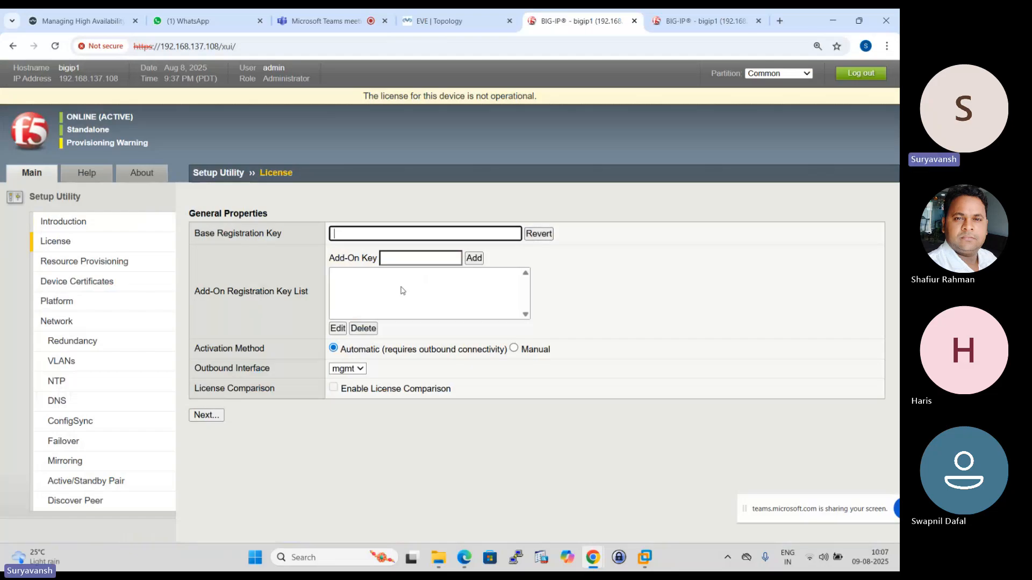
# - Copy both F5 registration keys from the F5-LTM WhatsApp group chat and return to the 192.168.137.108 license form
pyautogui.click(188, 20)
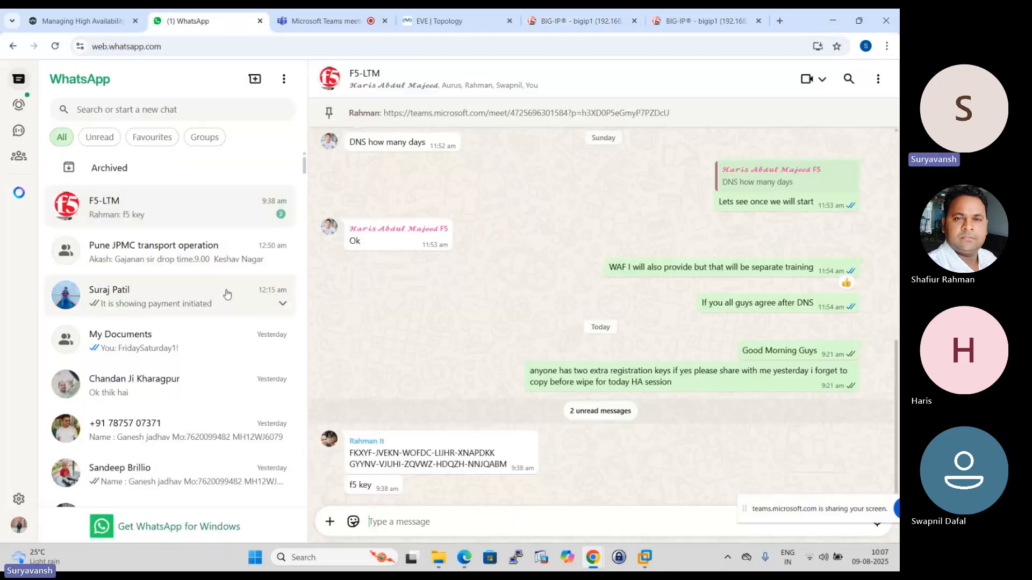
pyautogui.moveTo(509, 473); pyautogui.dragTo(348, 455)
pyautogui.hotkey('ctrl', 'c')
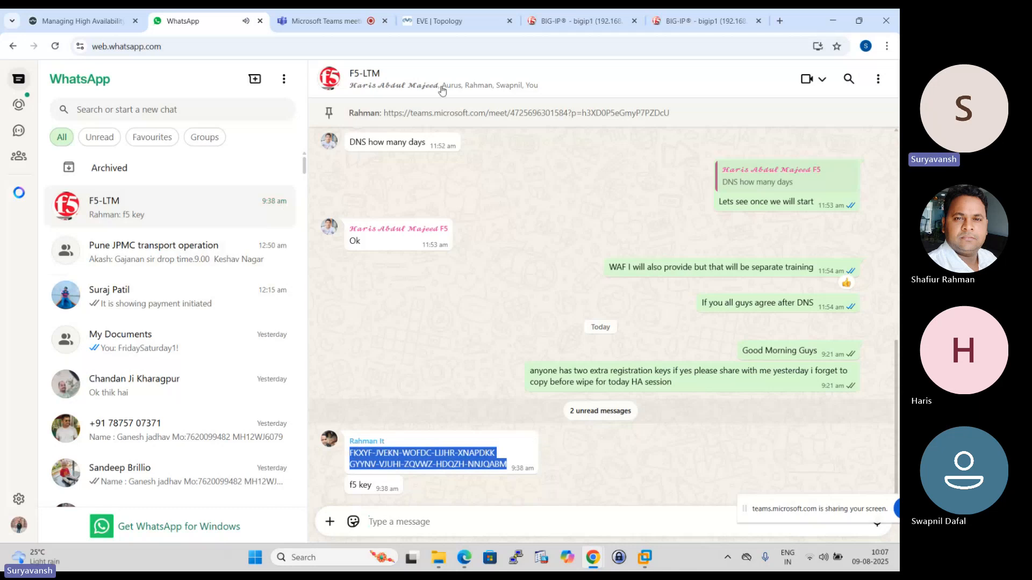
pyautogui.click(580, 21)
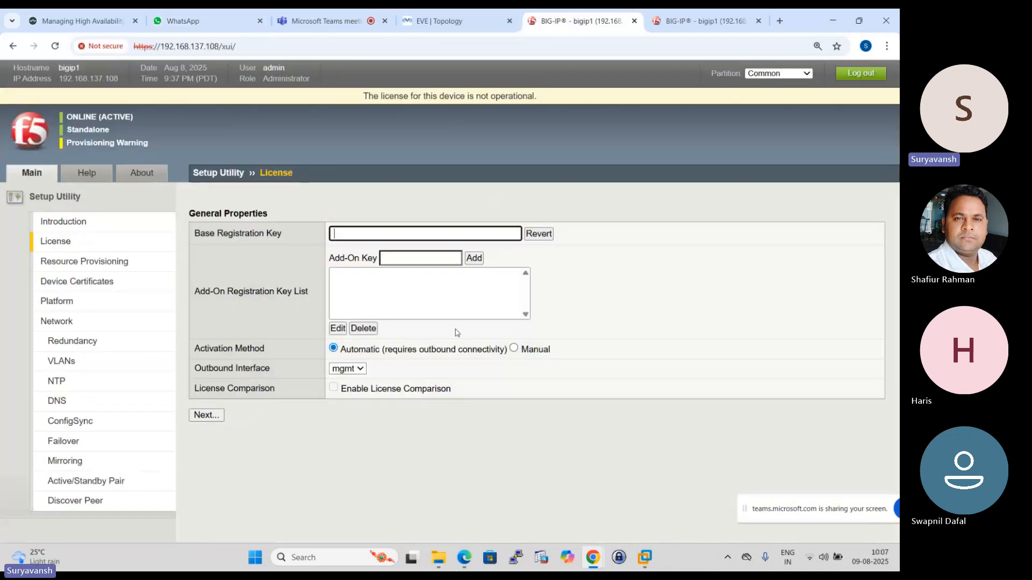
# - Open Notepad and paste the two F5 registration keys into a new untitled document in a maximized window
pyautogui.click(310, 555)
pyautogui.write('no')
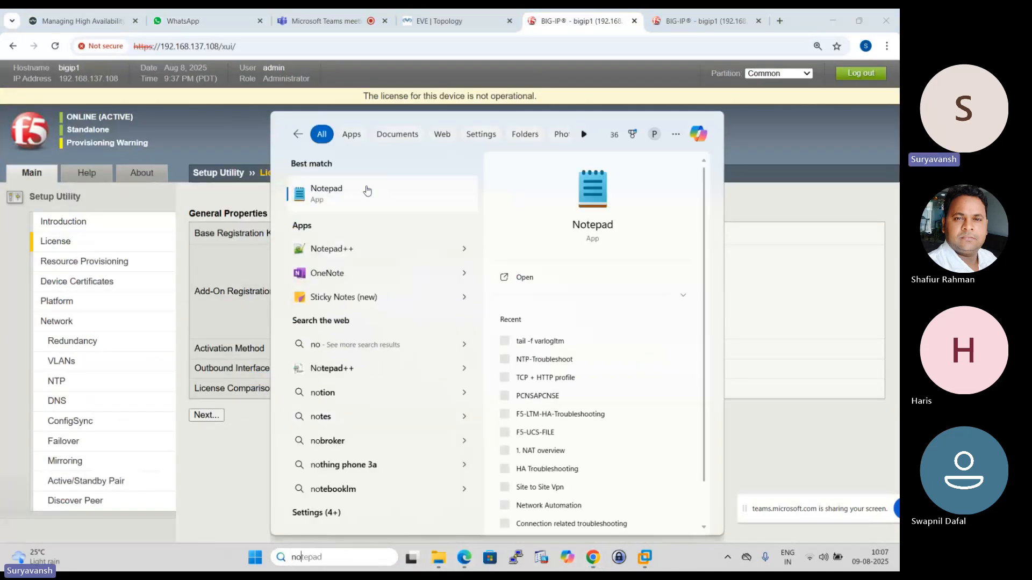
pyautogui.press('Return')
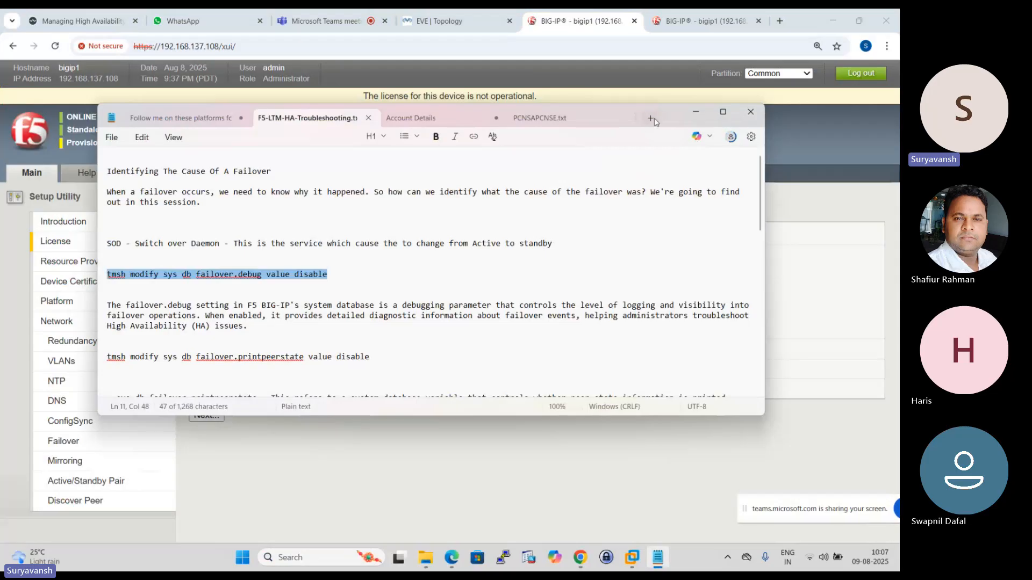
pyautogui.click(650, 118)
pyautogui.click(723, 112)
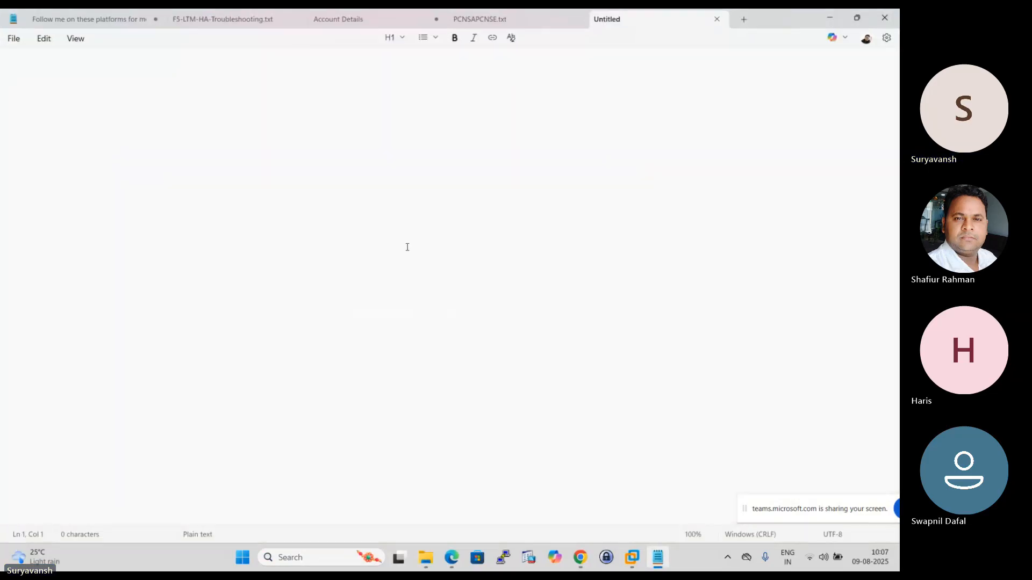
pyautogui.hotkey('ctrl', 'v')
pyautogui.scroll(11, 414, 247)
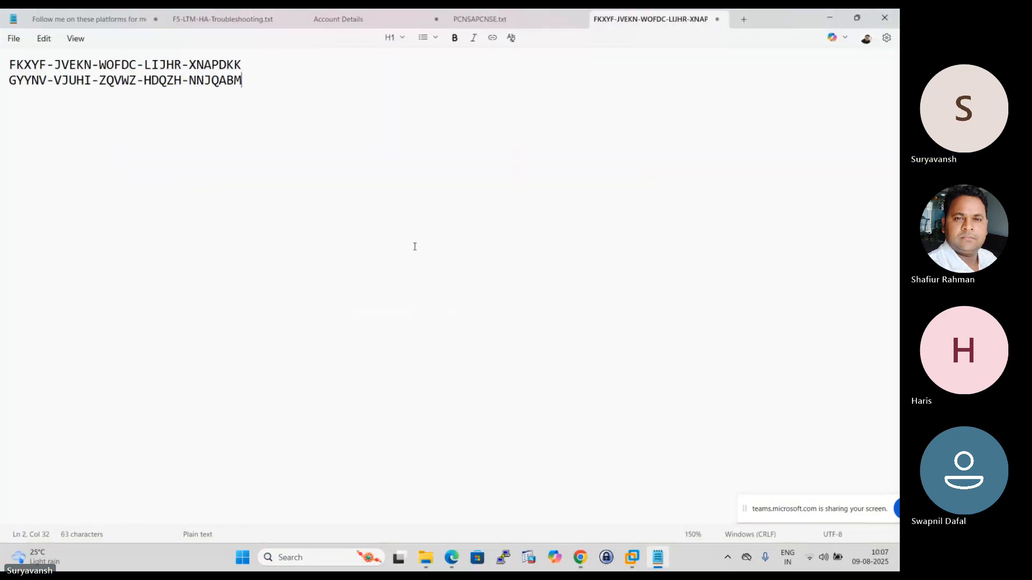
# - Copy the first F5 registration key from the Notepad document
pyautogui.moveTo(314, 68); pyautogui.dragTo(8, 69)
pyautogui.rightClick(50, 66)
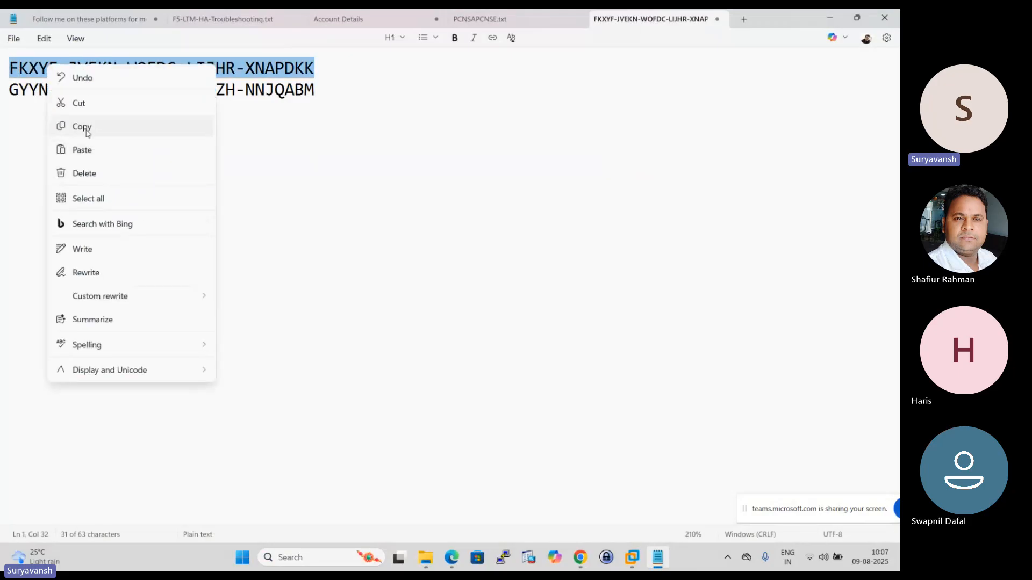
pyautogui.click(81, 124)
# - Paste the copied key as Base Registration Key on the BIG-IP at 192.168.137.108 and continue with the Manual activation method
pyautogui.moveTo(580, 557)
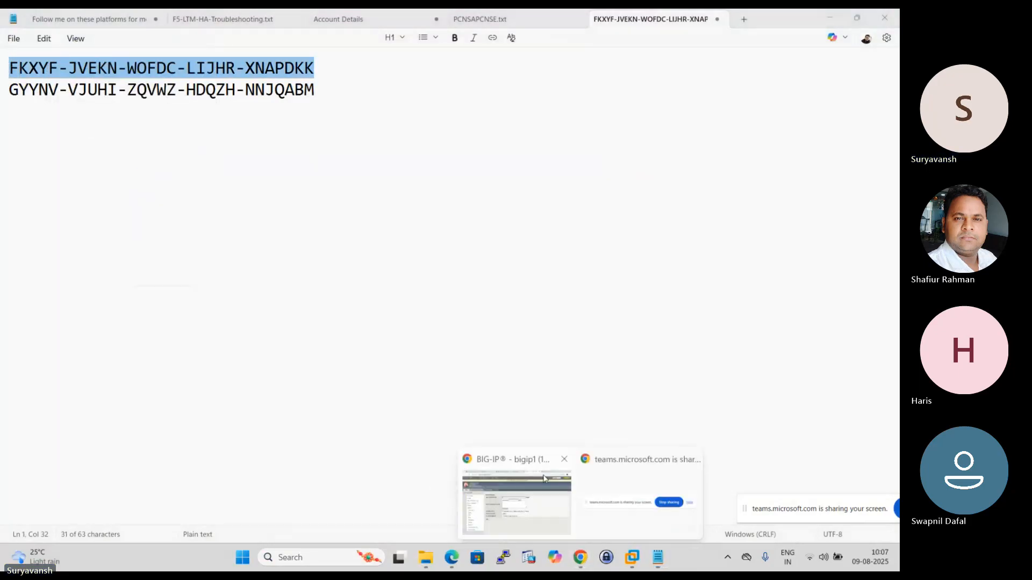
pyautogui.click(522, 500)
pyautogui.click(344, 235)
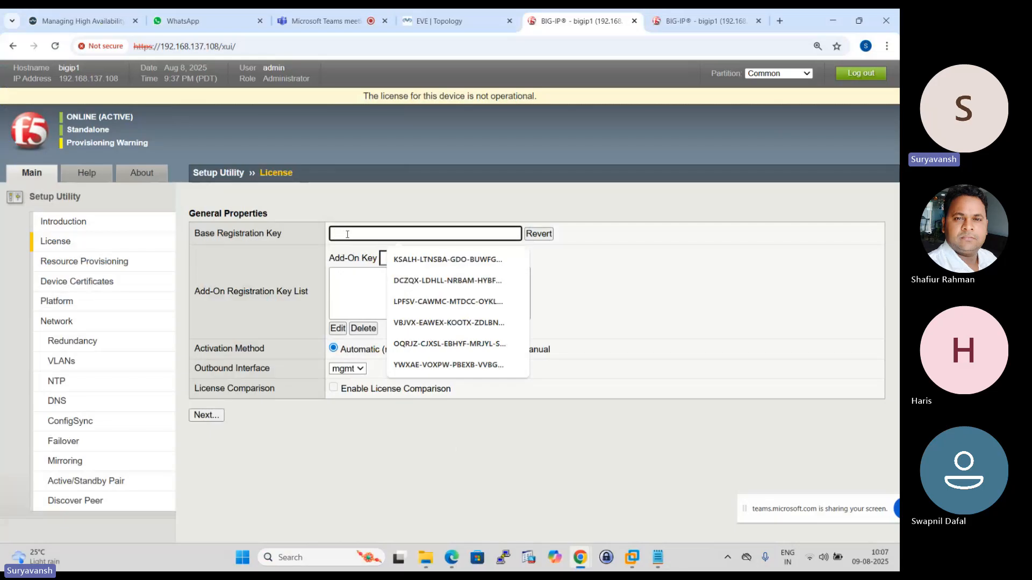
pyautogui.hotkey('ctrl', 'v')
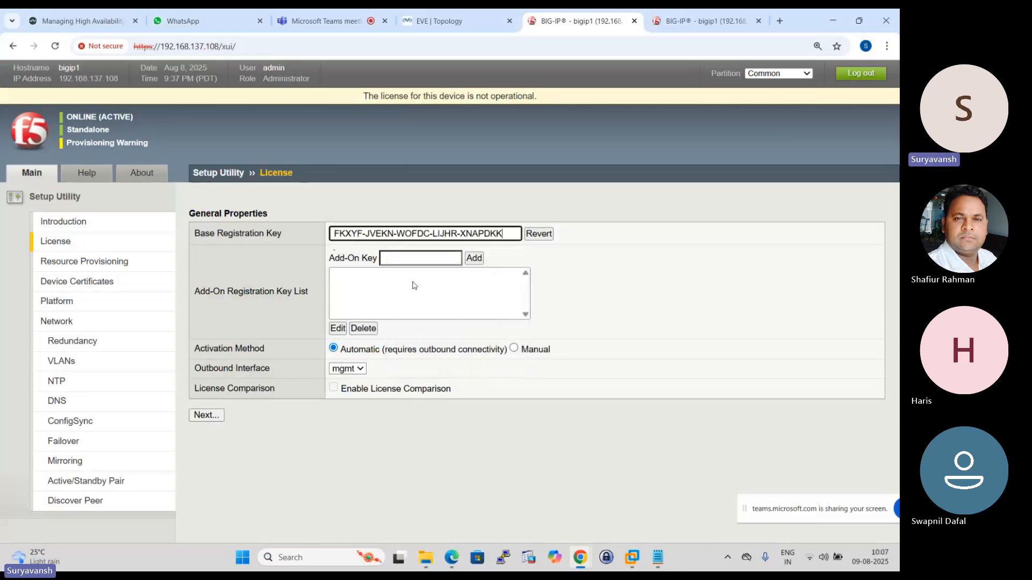
pyautogui.click(514, 348)
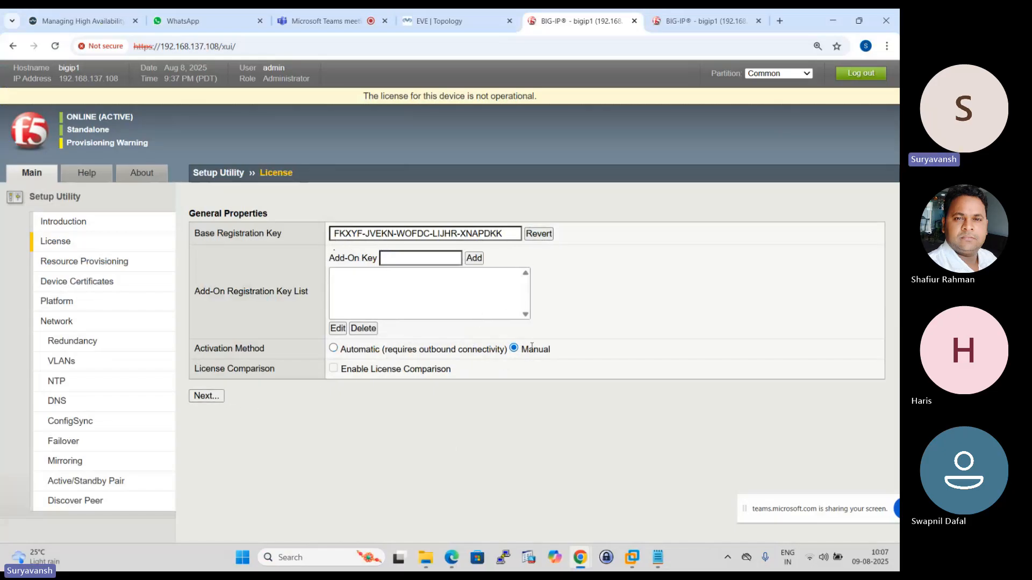
pyautogui.click(212, 396)
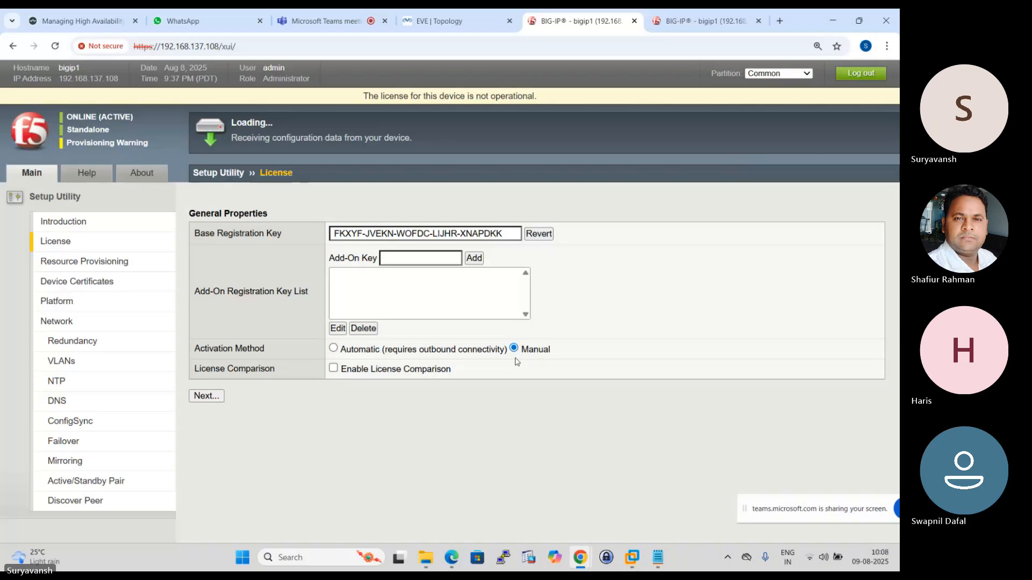
# - Open the registration key form in the License setup of the BIG-IP at 192.168.137.107
pyautogui.click(682, 21)
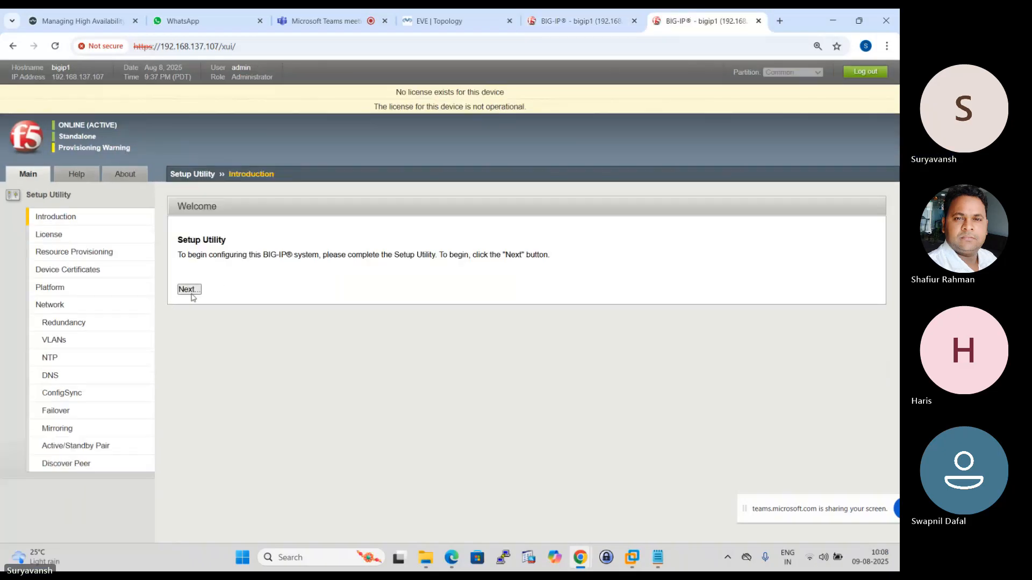
pyautogui.click(95, 235)
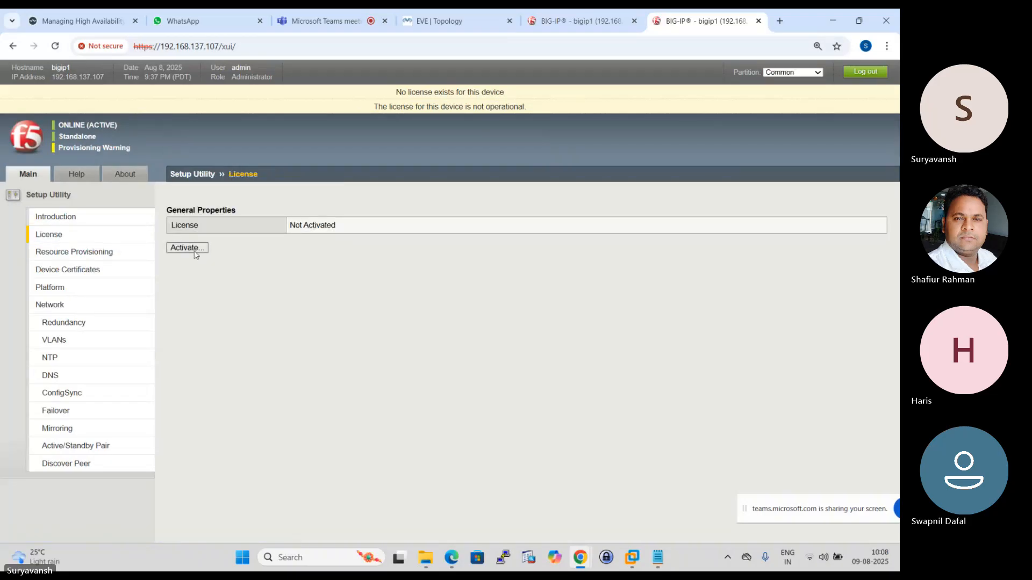
pyautogui.click(188, 247)
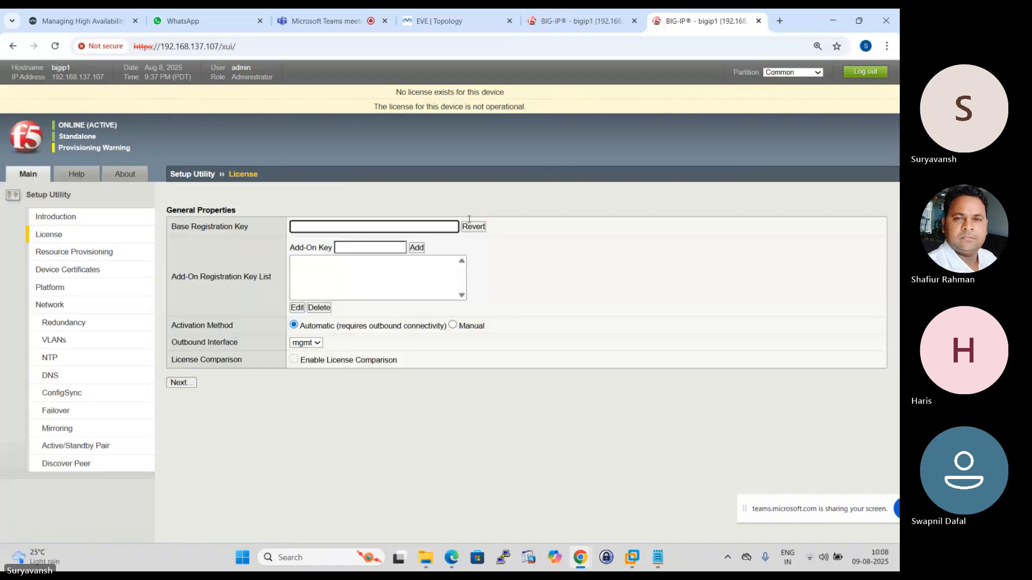
# - Copy the dossier from the BIG-IP at 192.168.137.108 and submit it on the F5 licensing server's Activate F5 Product page
pyautogui.click(579, 13)
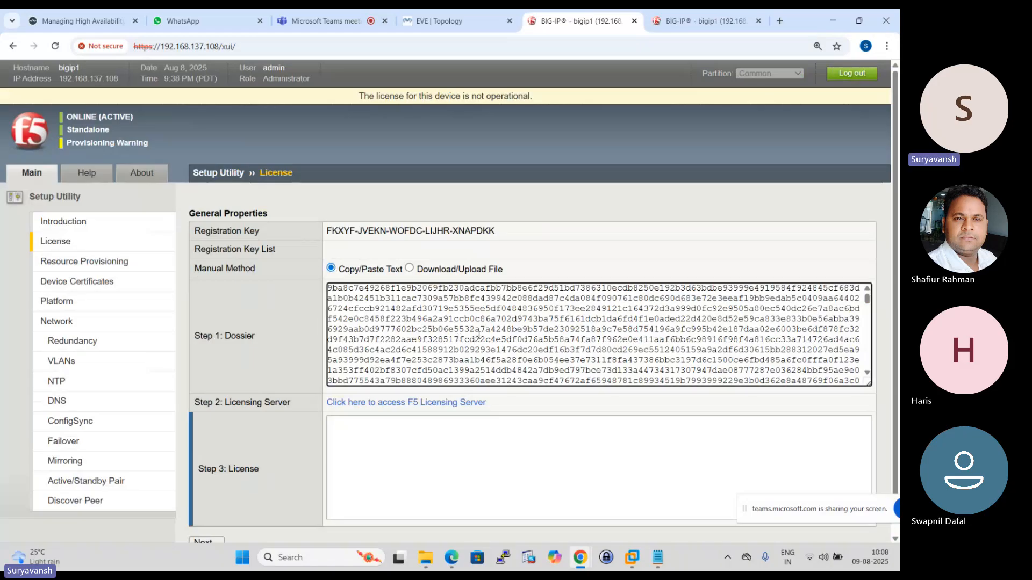
pyautogui.hotkey('ctrl', 'a')
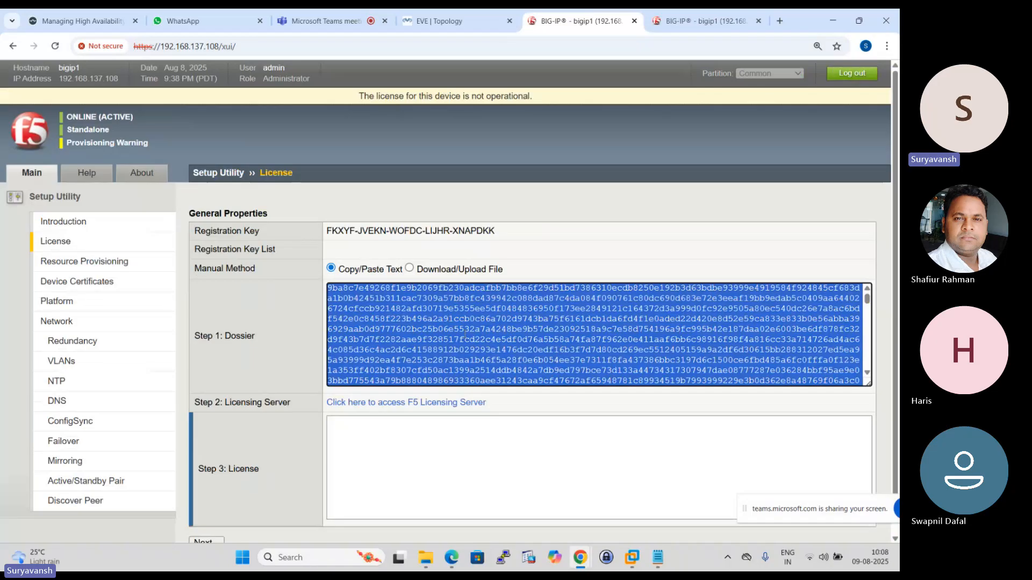
pyautogui.click(407, 403)
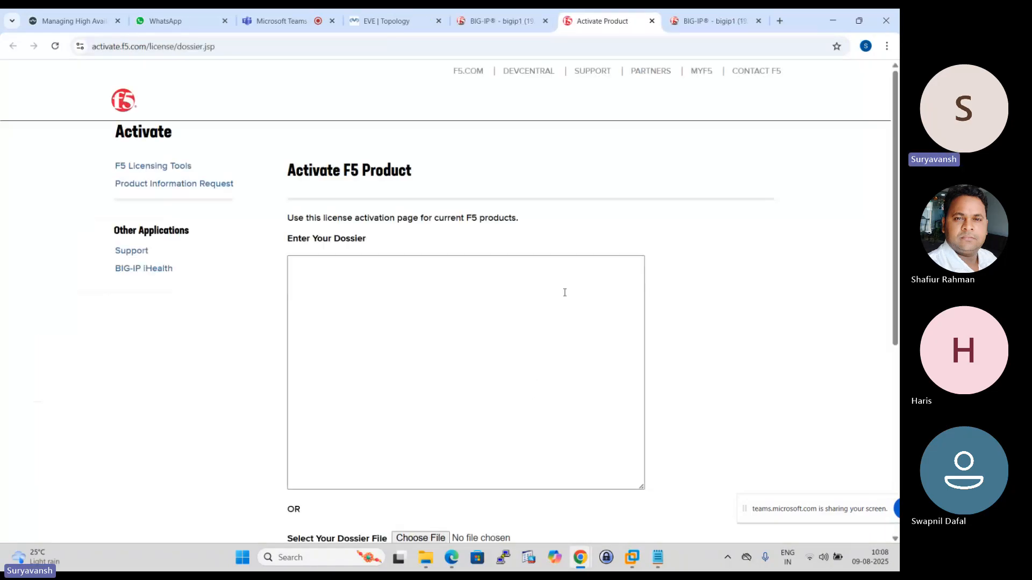
pyautogui.click(424, 334)
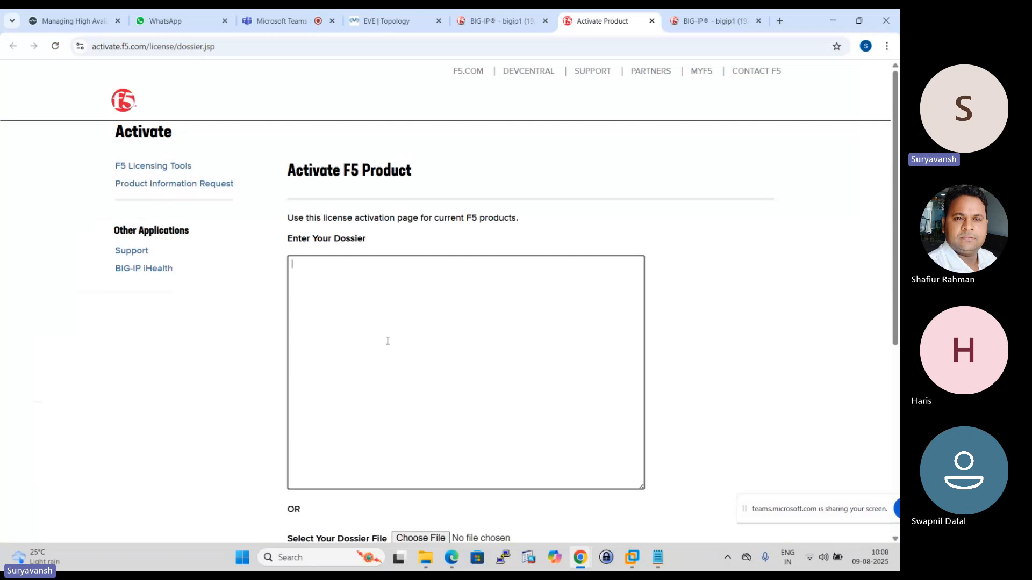
pyautogui.hotkey('ctrl', 'v')
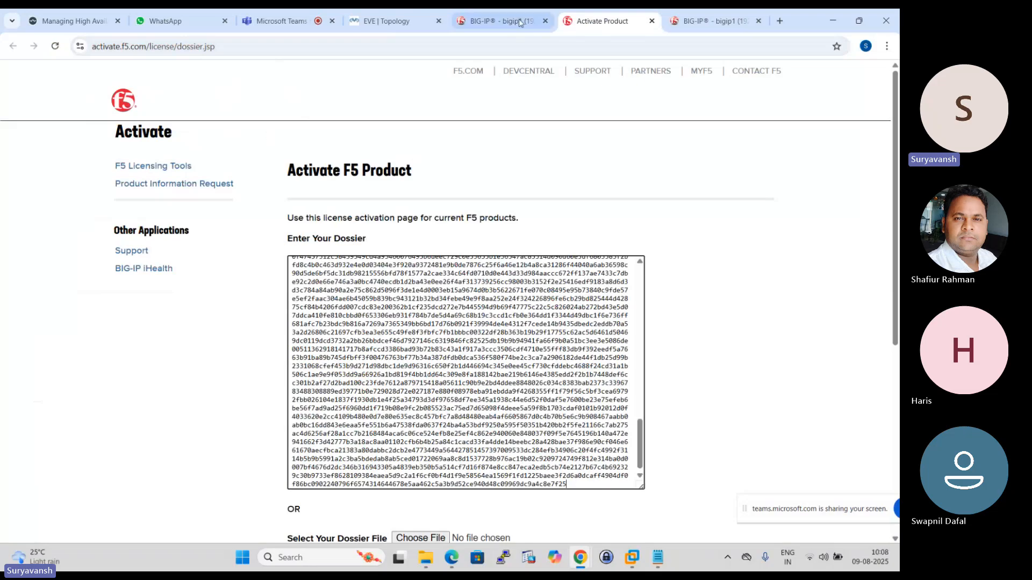
pyautogui.click(494, 20)
pyautogui.click(581, 13)
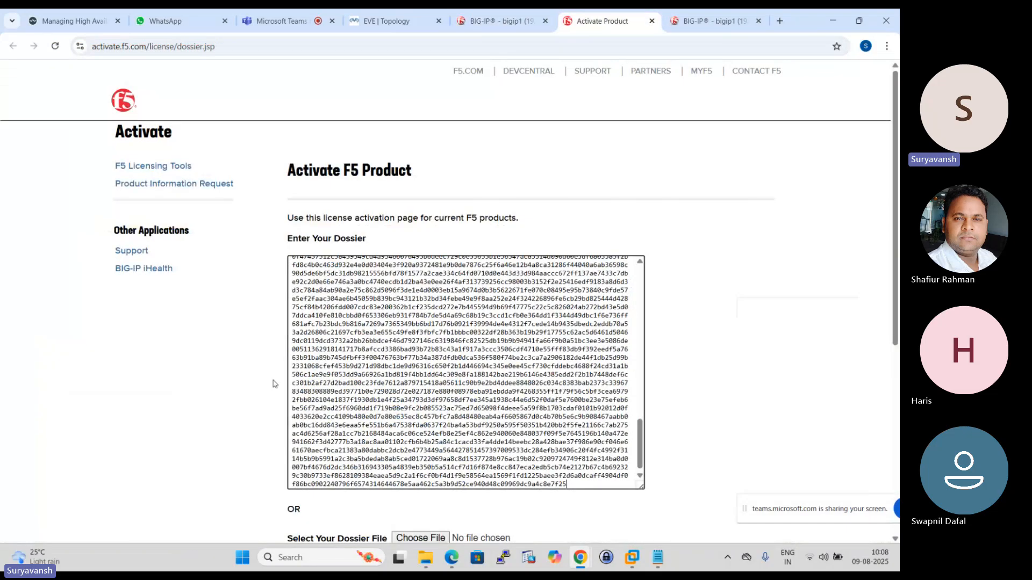
pyautogui.scroll(-4, 420, 290)
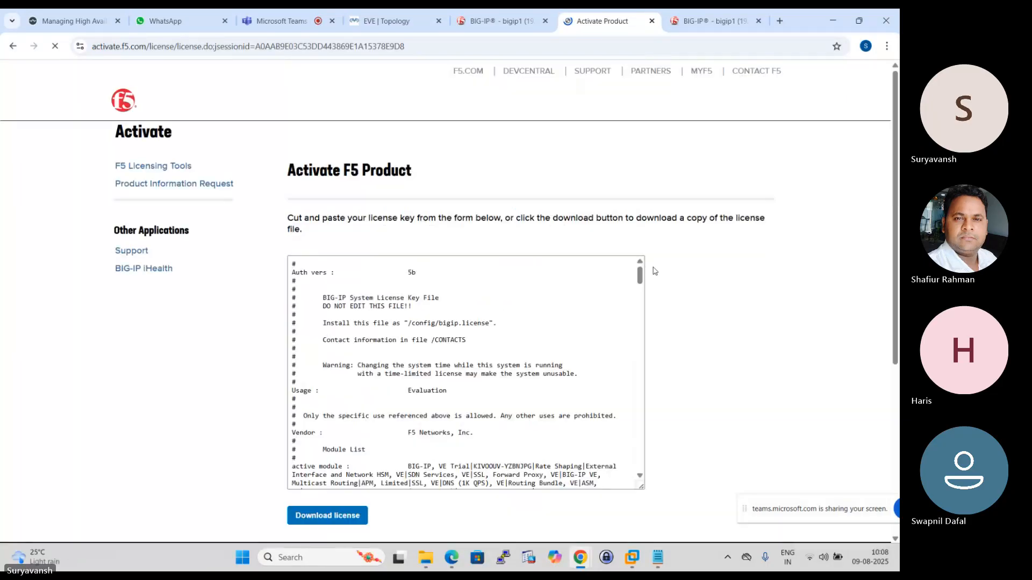
# - Copy the generated license text into the Step 3: License field of the BIG-IP at 192.168.137.108 and apply it
pyautogui.scroll(-2, 433, 302)
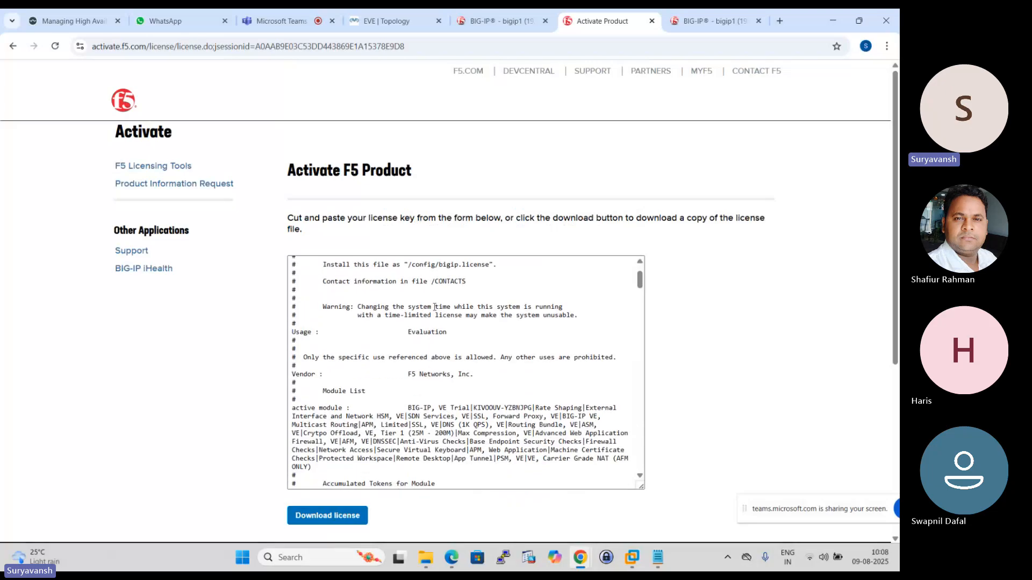
pyautogui.click(497, 345)
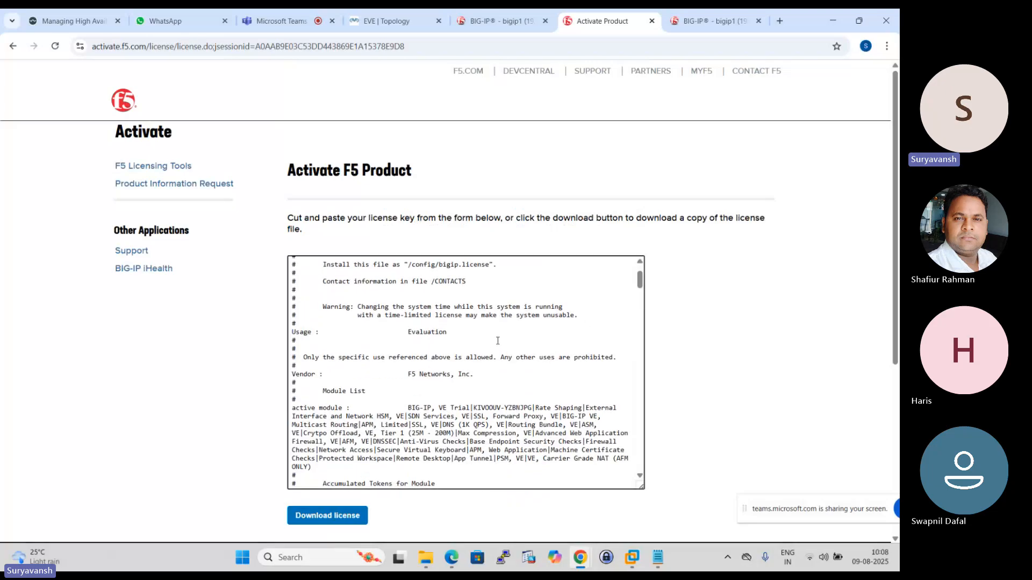
pyautogui.hotkey('ctrl', 'a')
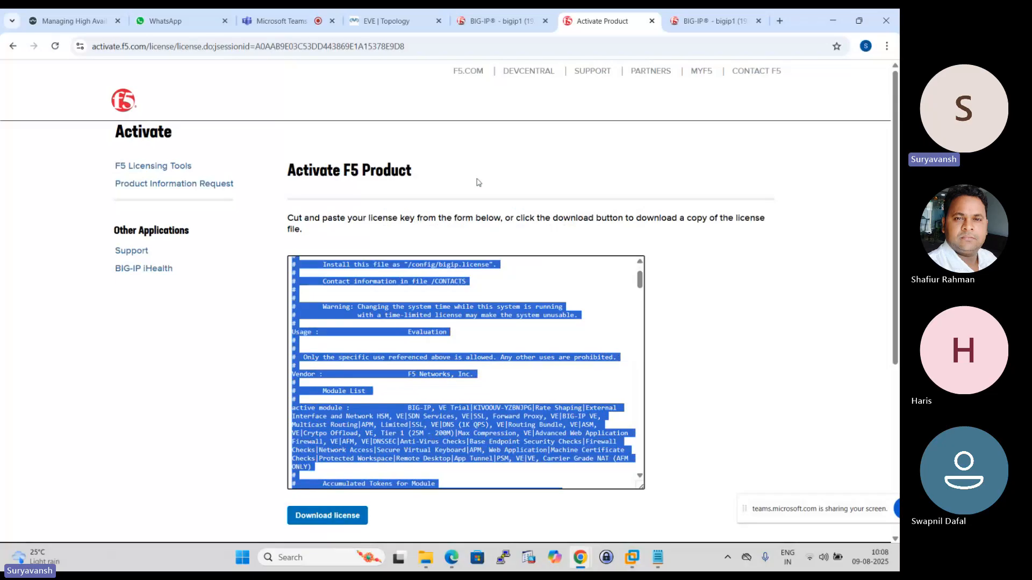
pyautogui.click(508, 15)
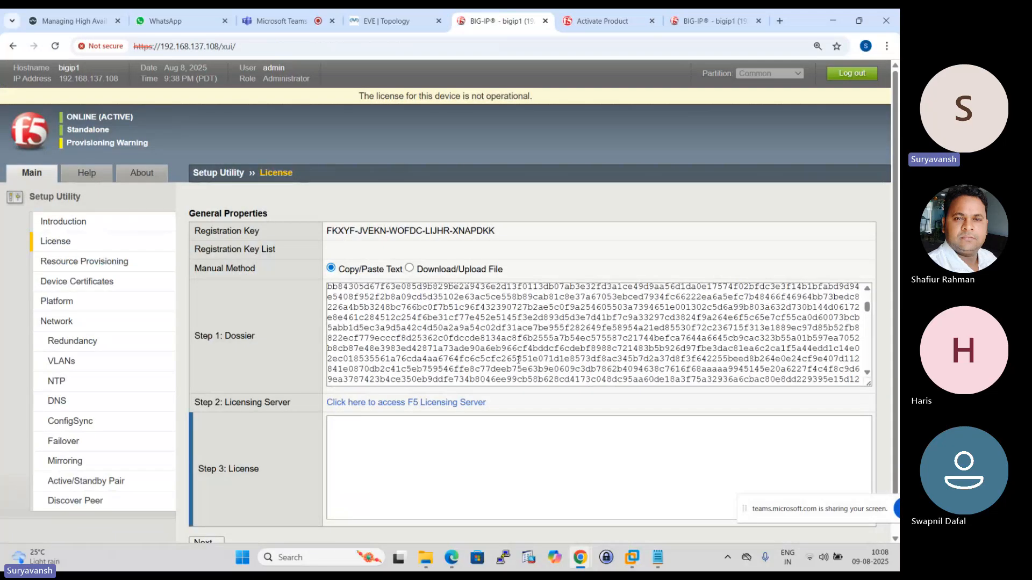
pyautogui.click(369, 454)
pyautogui.hotkey('ctrl', 'v')
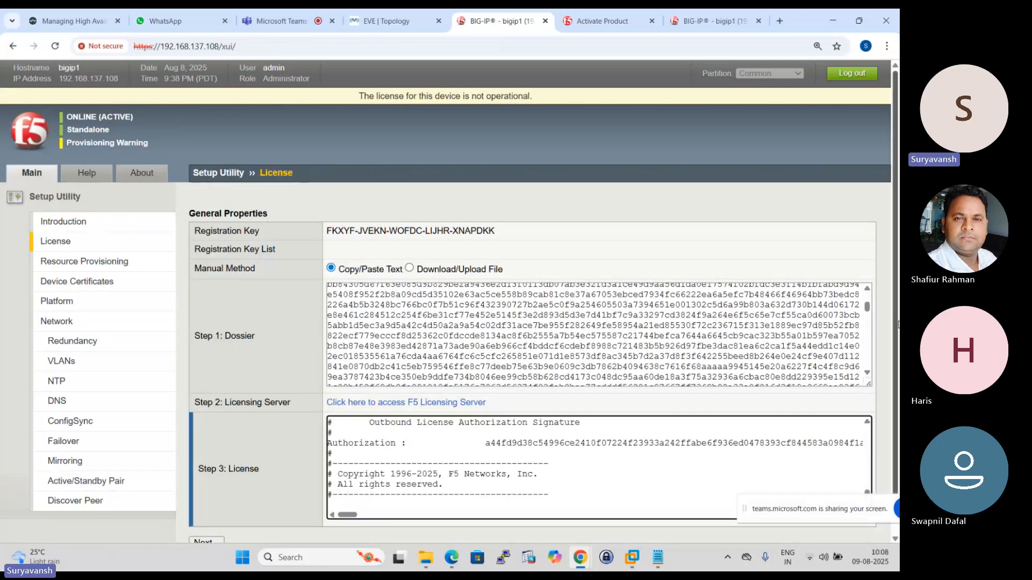
pyautogui.scroll(-1, 896, 260)
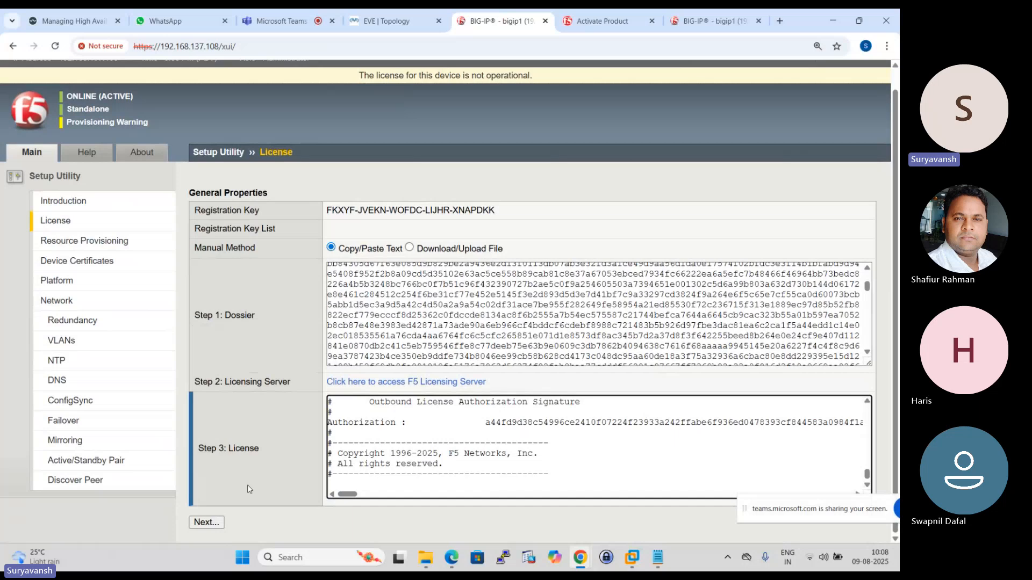
pyautogui.click(207, 522)
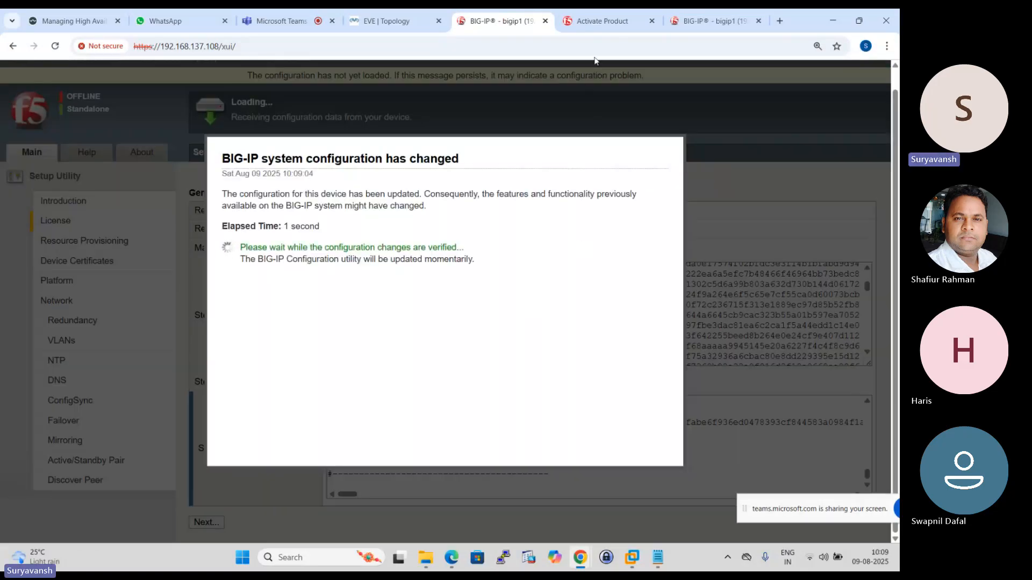
# - Close the Activate Product page and return to the license form of the BIG-IP at 192.168.137.107
pyautogui.click(655, 25)
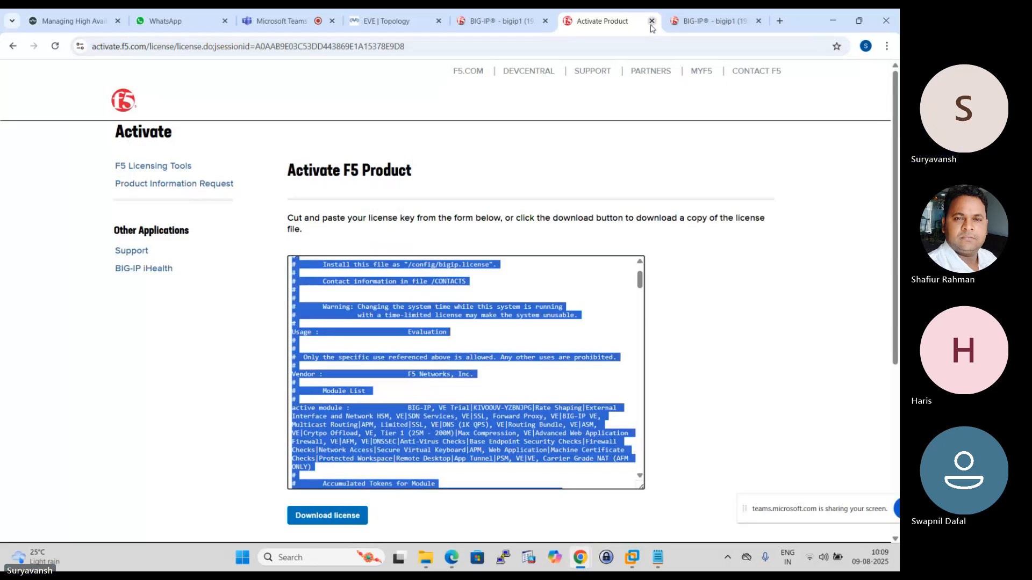
pyautogui.click(651, 23)
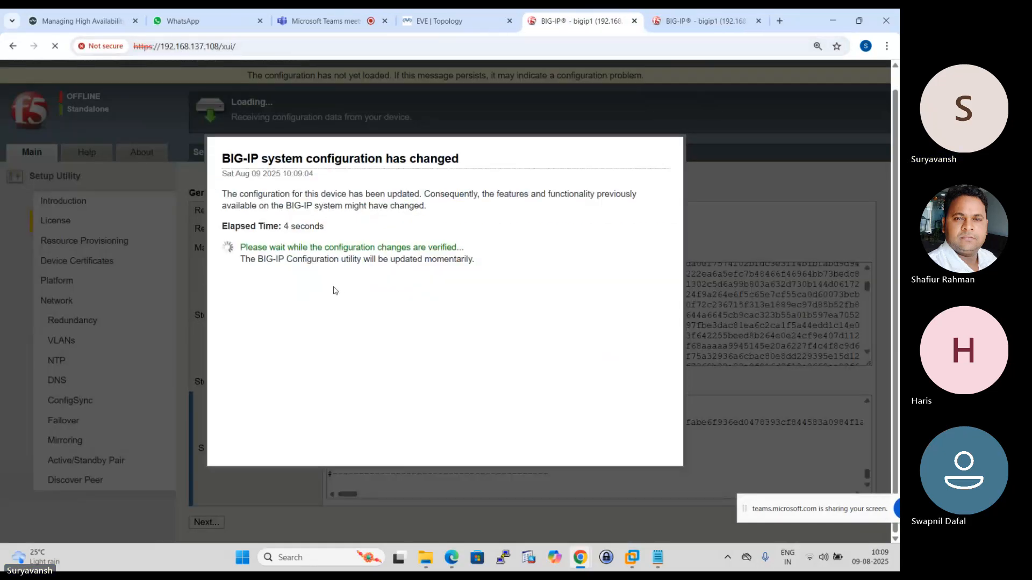
pyautogui.click(689, 13)
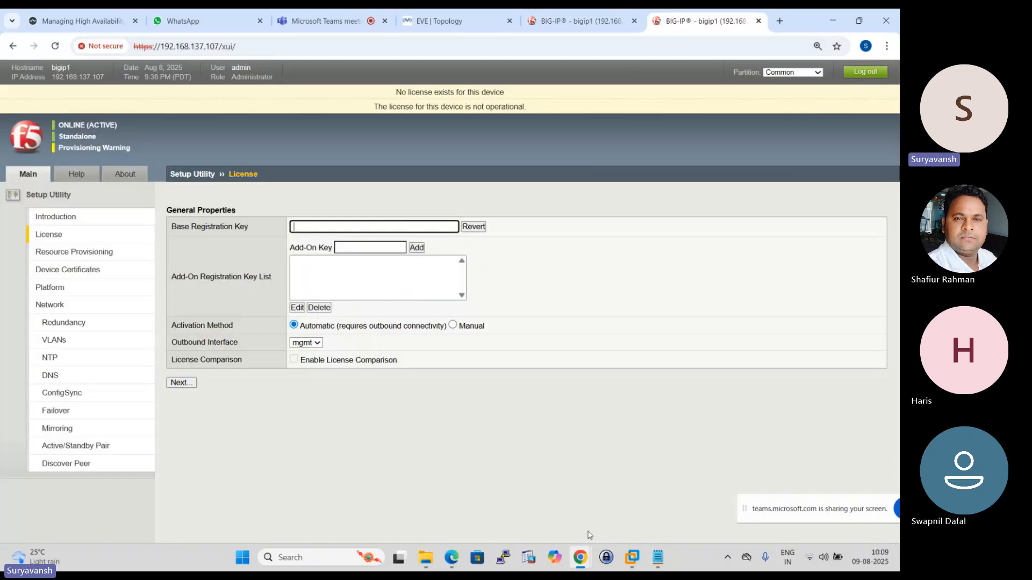
# - Copy the complete second F5 registration key from the Notepad document
pyautogui.click(658, 557)
pyautogui.moveTo(316, 90); pyautogui.dragTo(19, 90)
pyautogui.rightClick(13, 93)
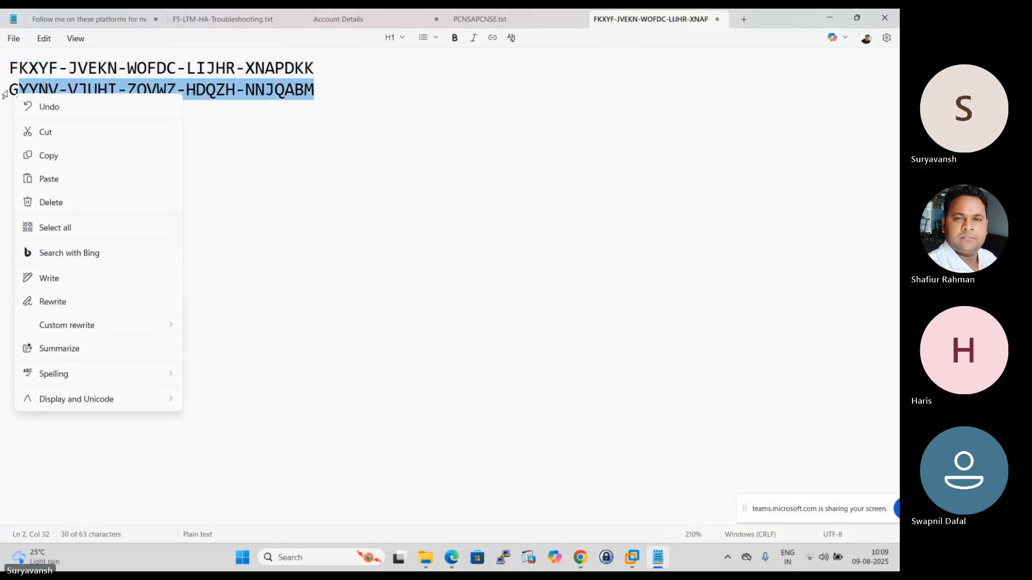
pyautogui.click(294, 89)
pyautogui.moveTo(315, 89); pyautogui.dragTo(9, 91)
pyautogui.rightClick(47, 99)
pyautogui.click(107, 156)
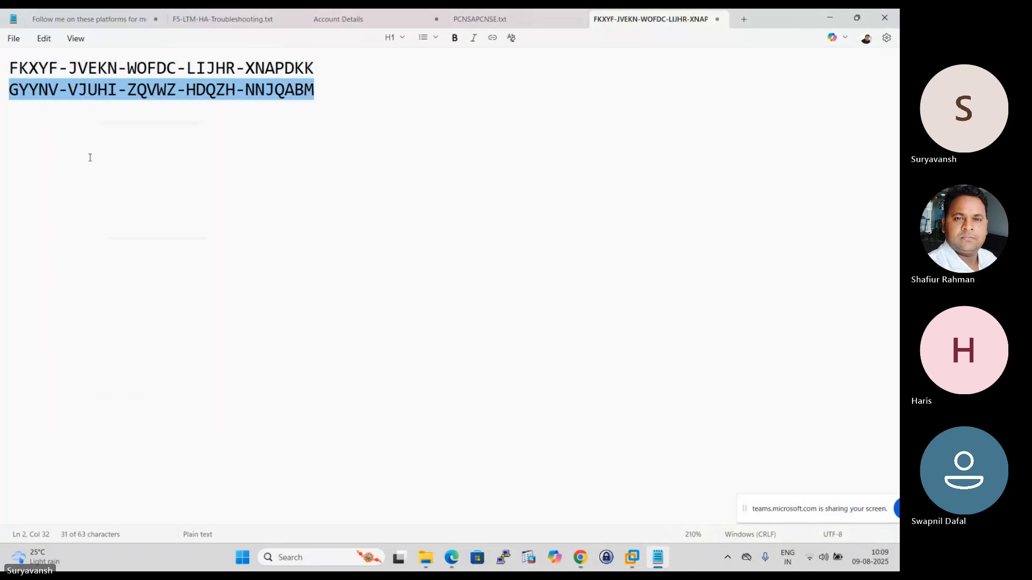
# - Paste the copied key as Base Registration Key on the BIG-IP at 192.168.137.107 and continue with the Manual activation method
pyautogui.moveTo(580, 558)
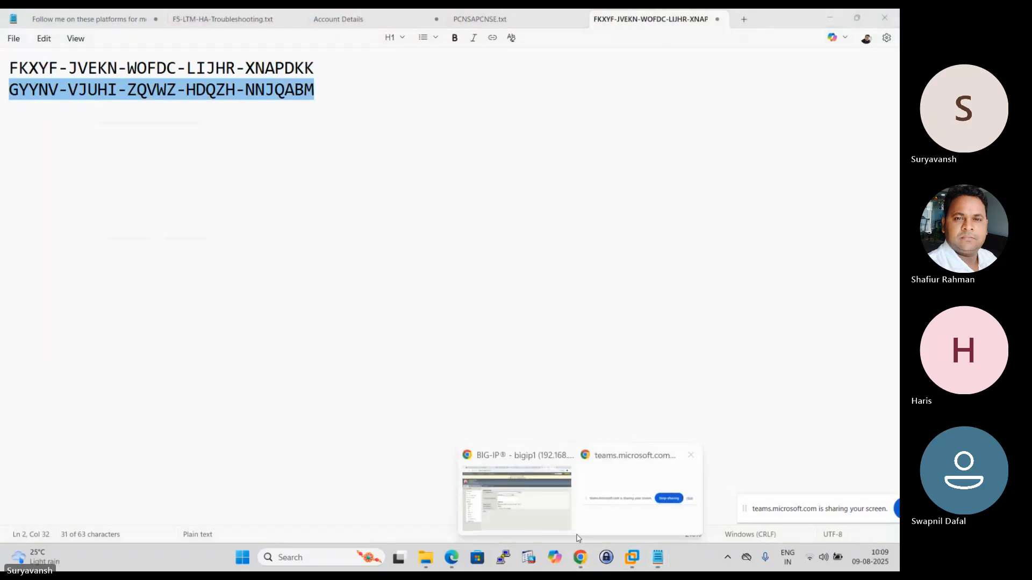
pyautogui.click(531, 508)
pyautogui.click(332, 227)
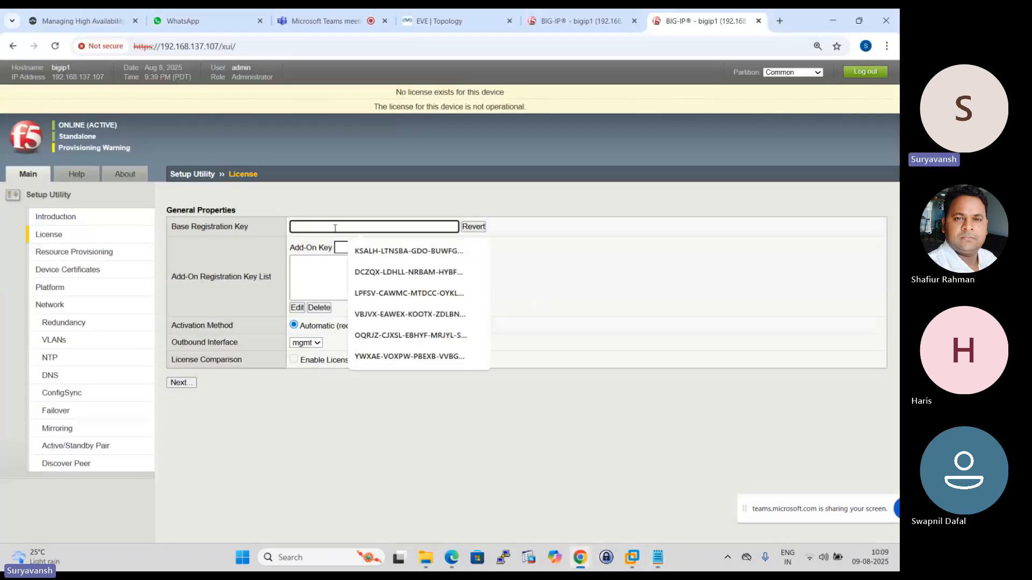
pyautogui.hotkey('ctrl', 'v')
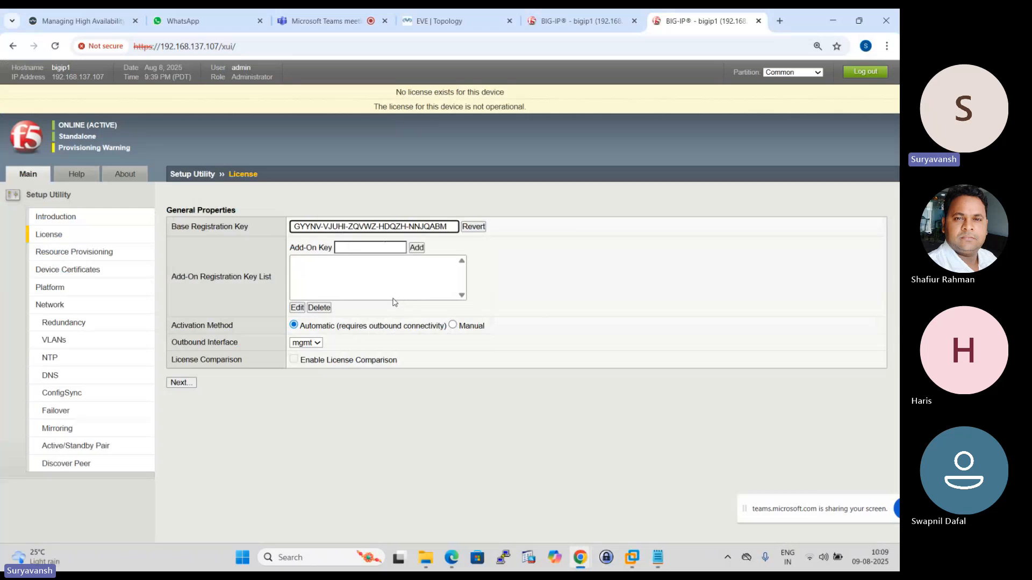
pyautogui.click(453, 324)
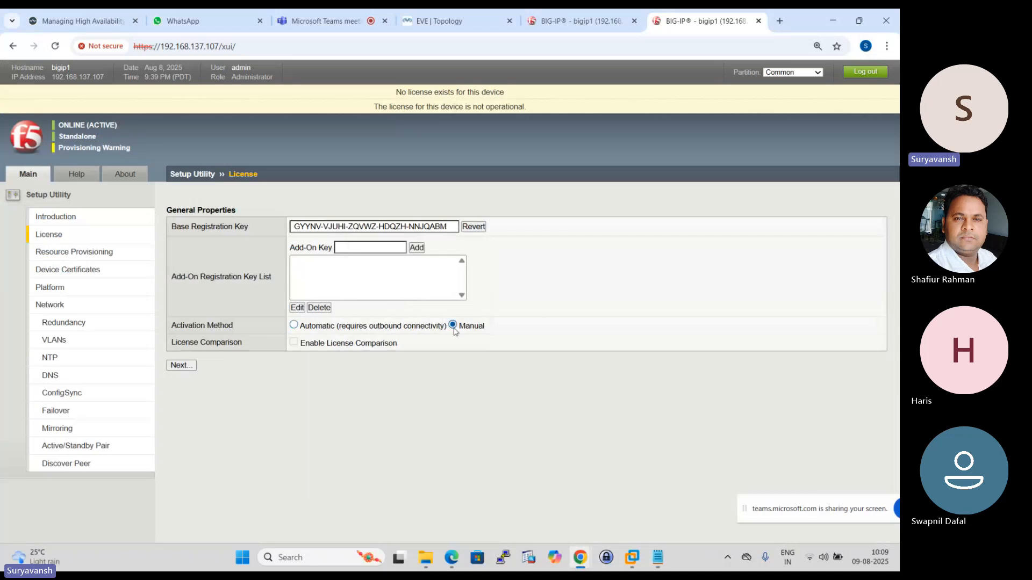
pyautogui.click(181, 365)
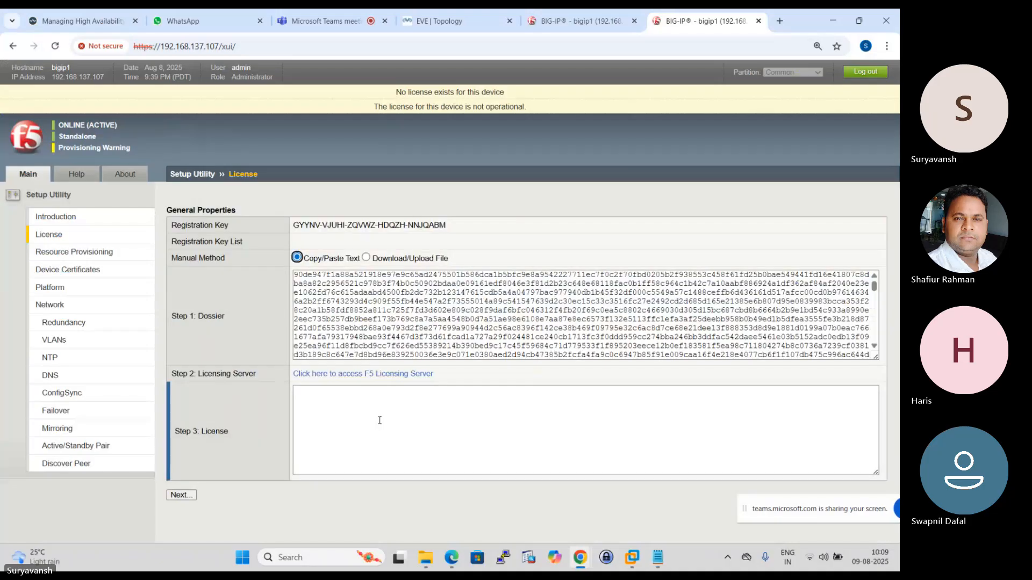
# - Copy the dossier of the BIG-IP at 192.168.137.107 and submit it on the F5 licensing server's Activate F5 Product page
pyautogui.click(429, 336)
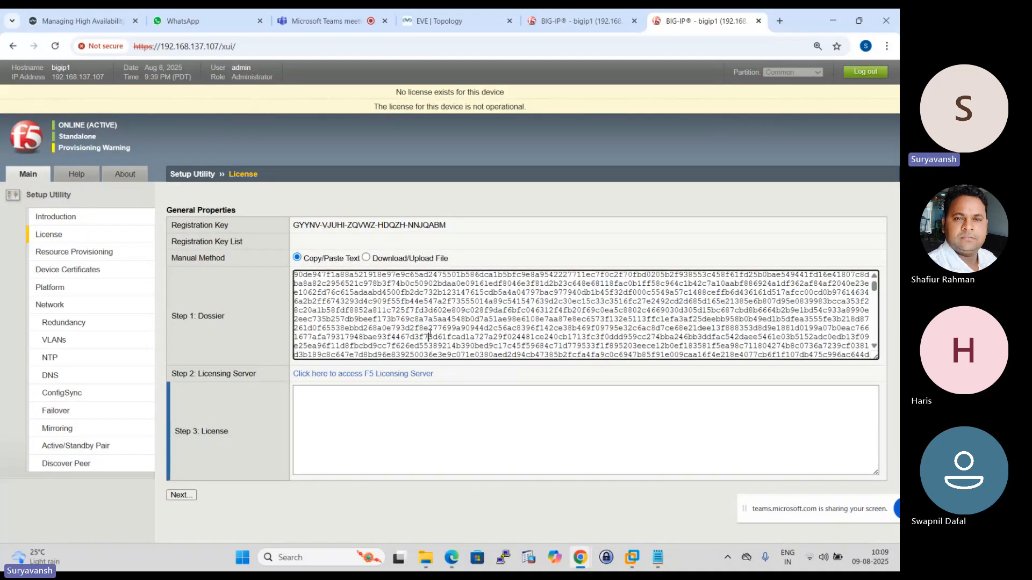
pyautogui.hotkey('ctrl', 'a')
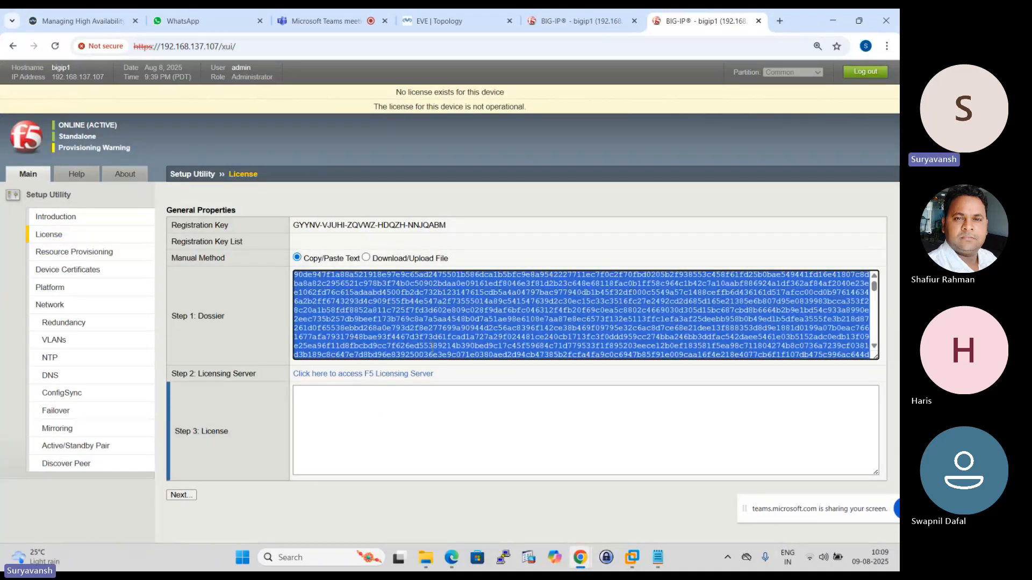
pyautogui.click(345, 373)
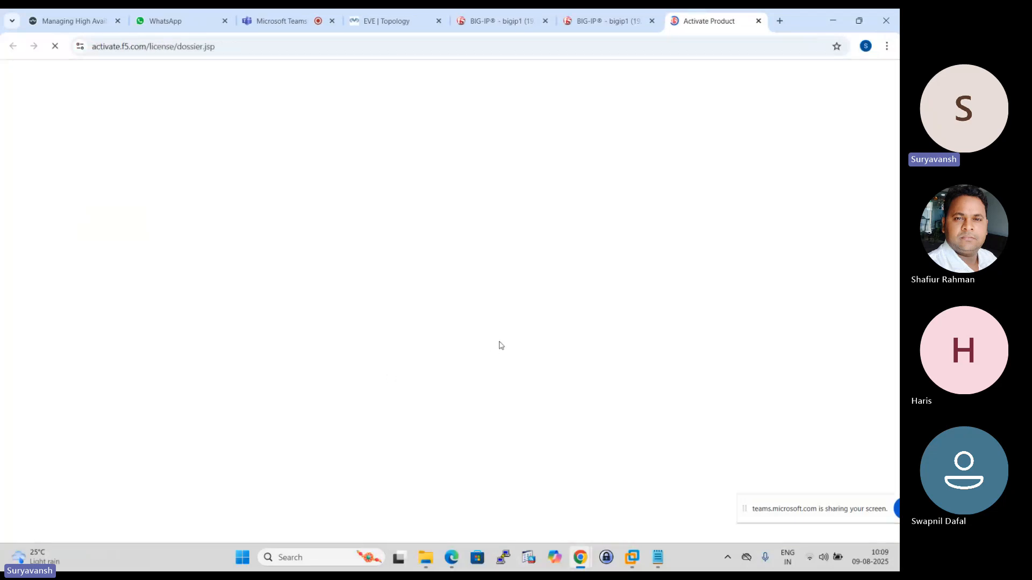
pyautogui.click(389, 349)
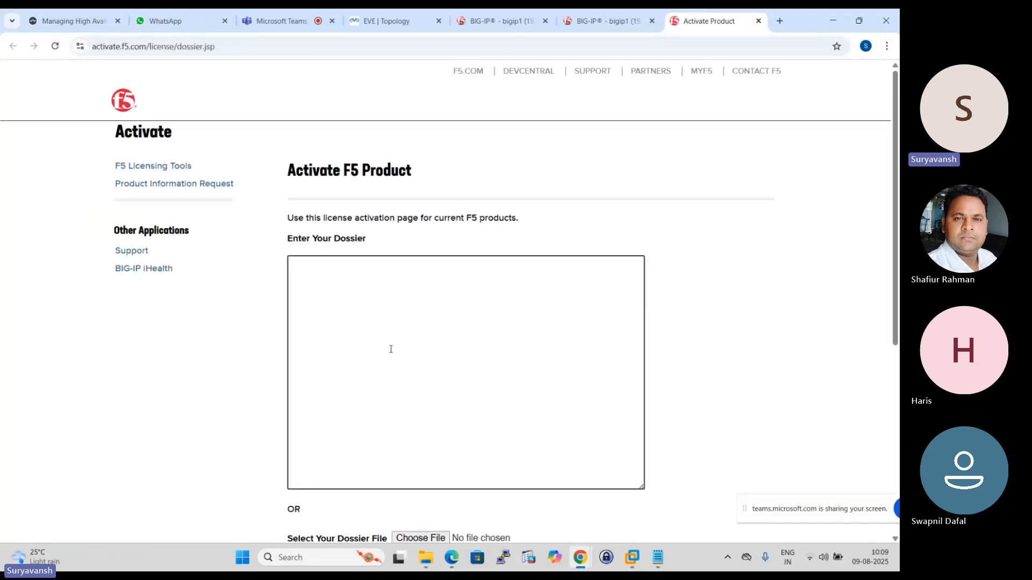
pyautogui.hotkey('ctrl', 'v')
pyautogui.scroll(-4, 446, 381)
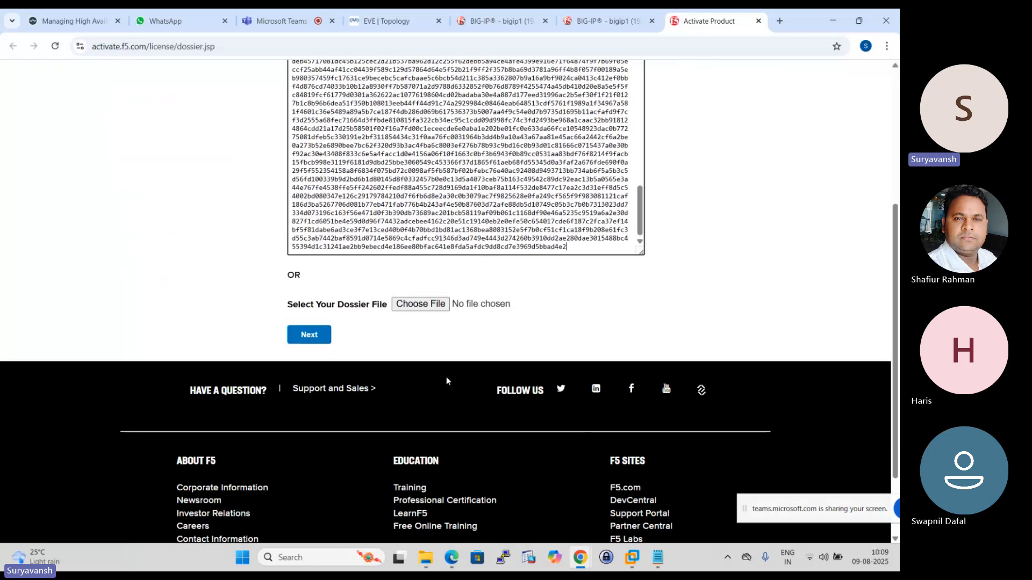
pyautogui.click(303, 337)
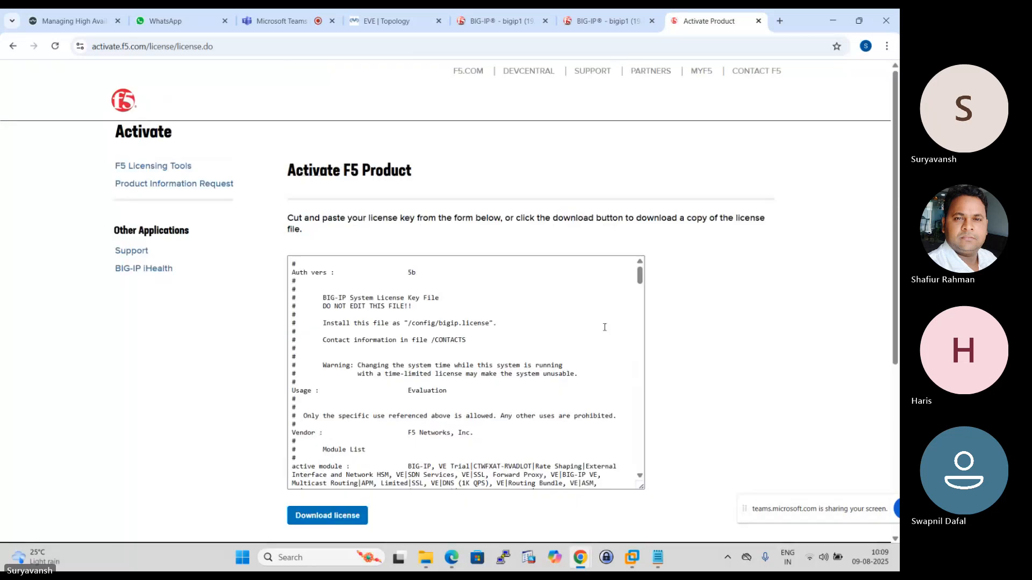
# - Copy the generated license text into the Step 3: License field of the BIG-IP at 192.168.137.107 and apply it
pyautogui.click(443, 352)
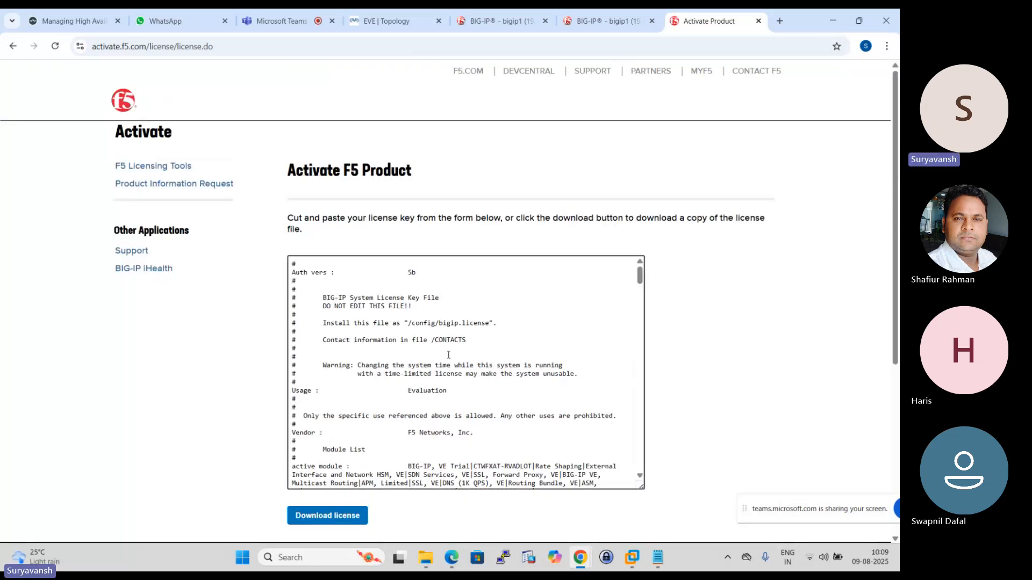
pyautogui.hotkey('ctrl', 'a')
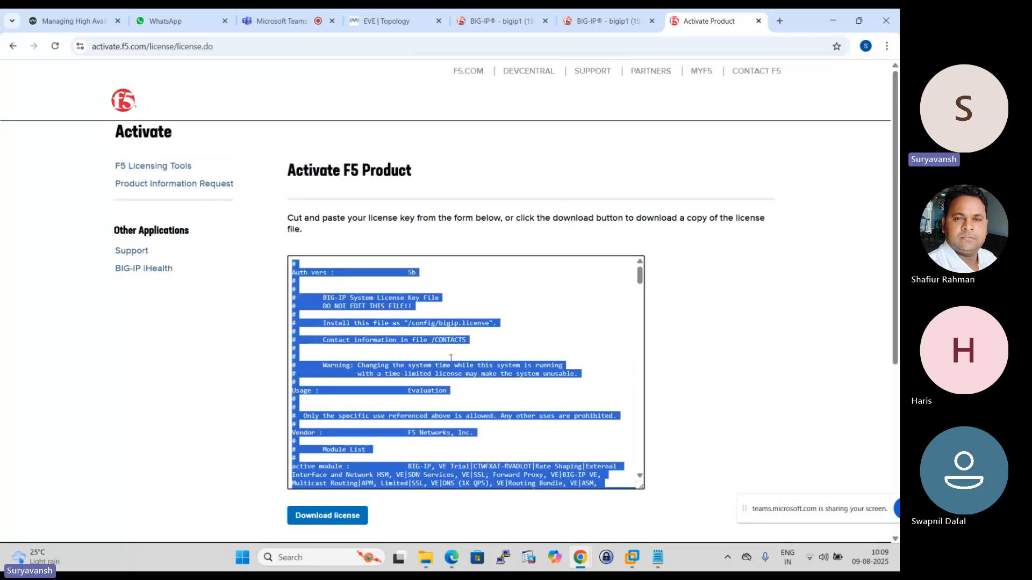
pyautogui.click(606, 20)
pyautogui.click(337, 414)
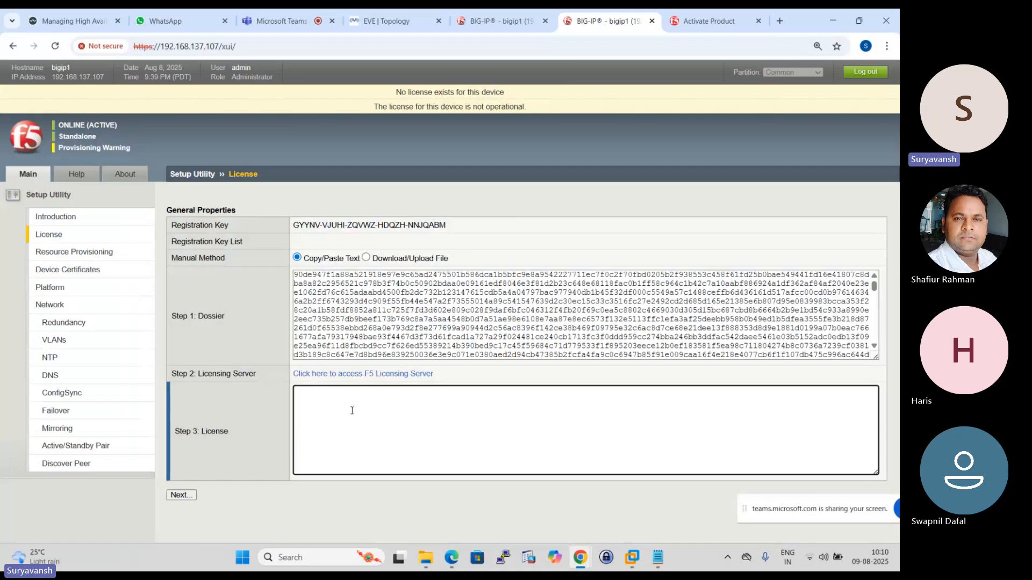
pyautogui.hotkey('ctrl', 'v')
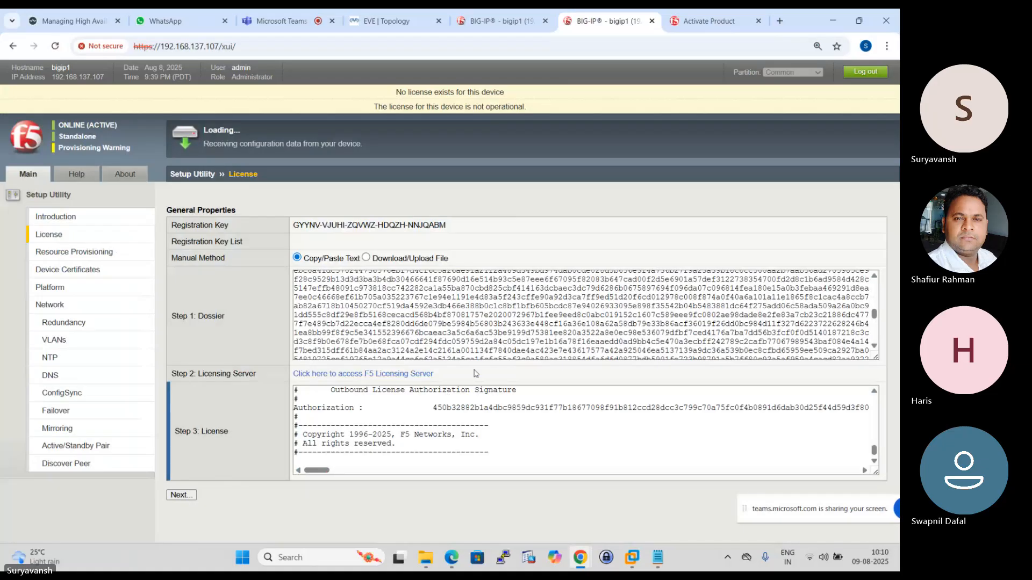
# - Reconnect to the BIG-IP at 192.168.137.108 and return to its Resource Provisioning page
pyautogui.click(497, 21)
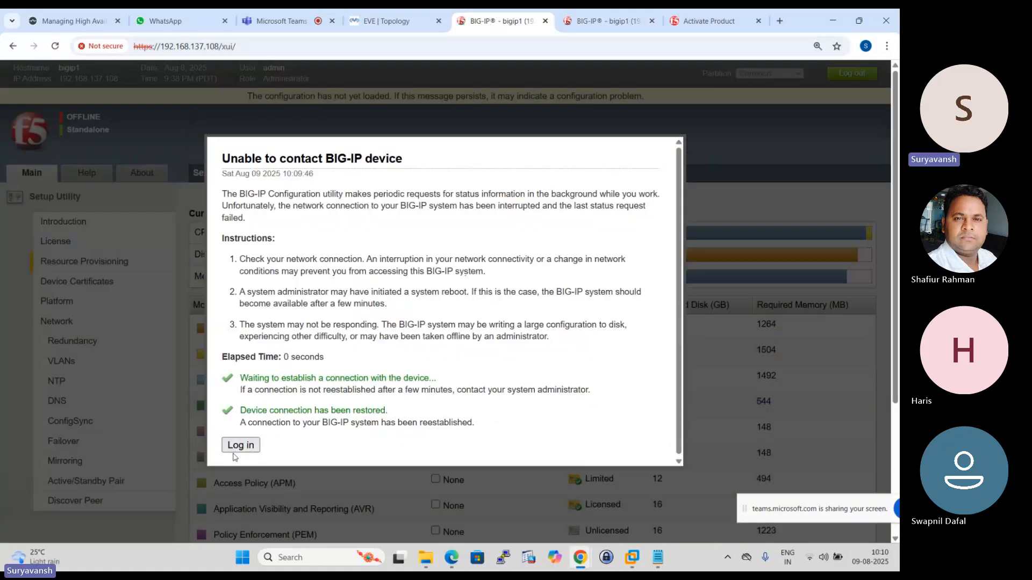
pyautogui.click(241, 444)
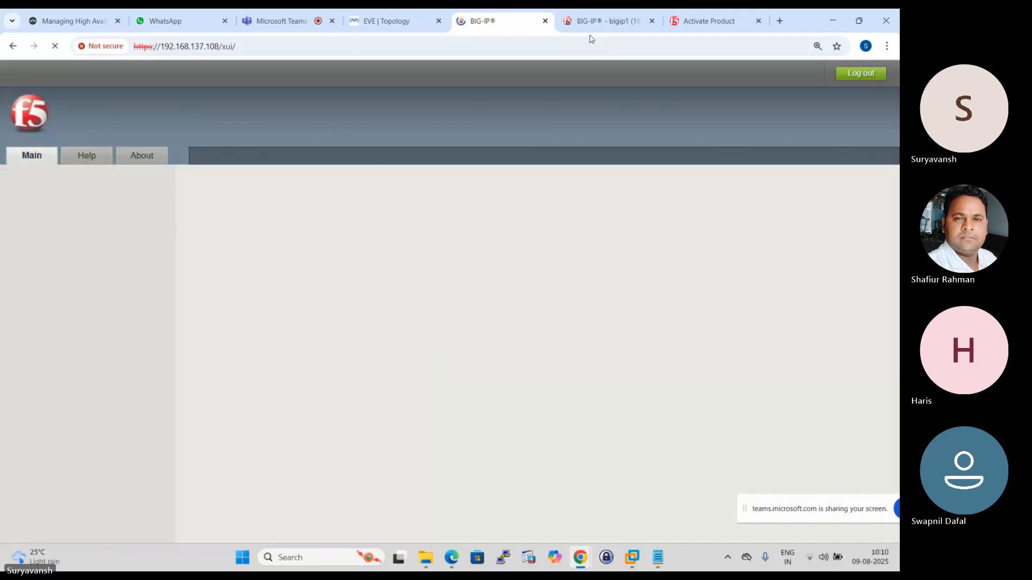
pyautogui.click(598, 14)
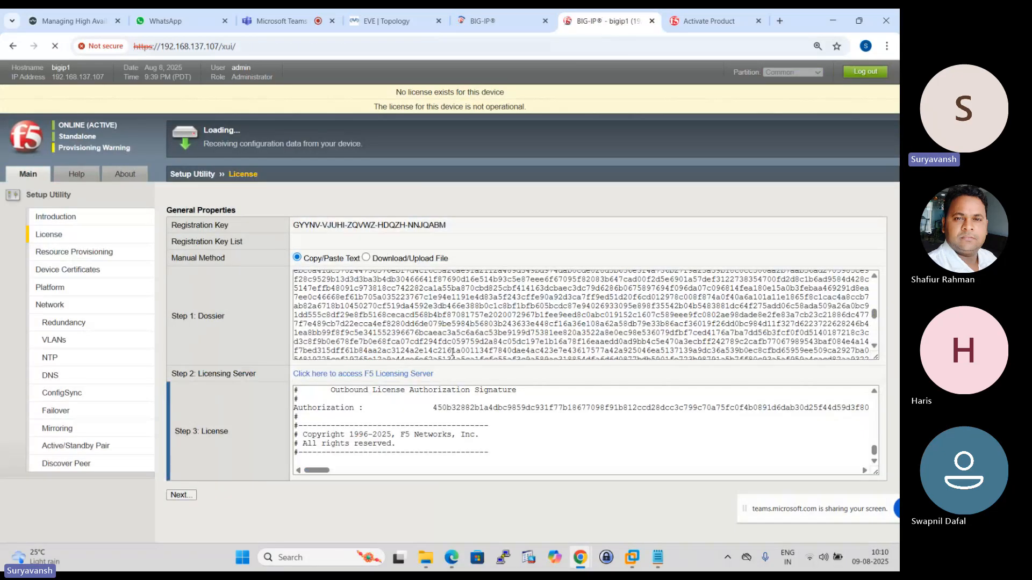
pyautogui.click(501, 14)
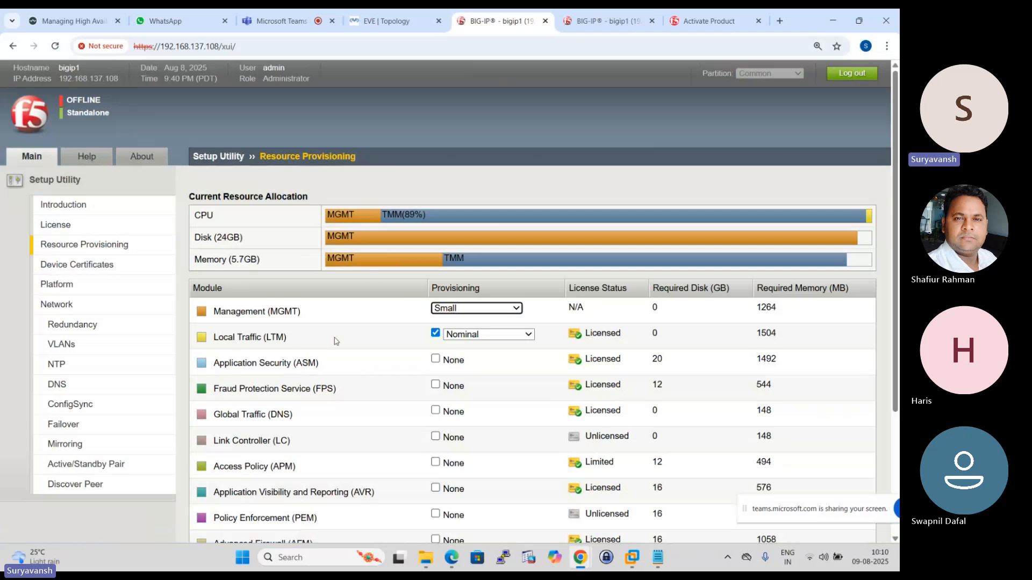
# - Review the module list and submit the provisioning with Management at Small and Local Traffic (LTM) at Nominal
pyautogui.scroll(-1, 338, 341)
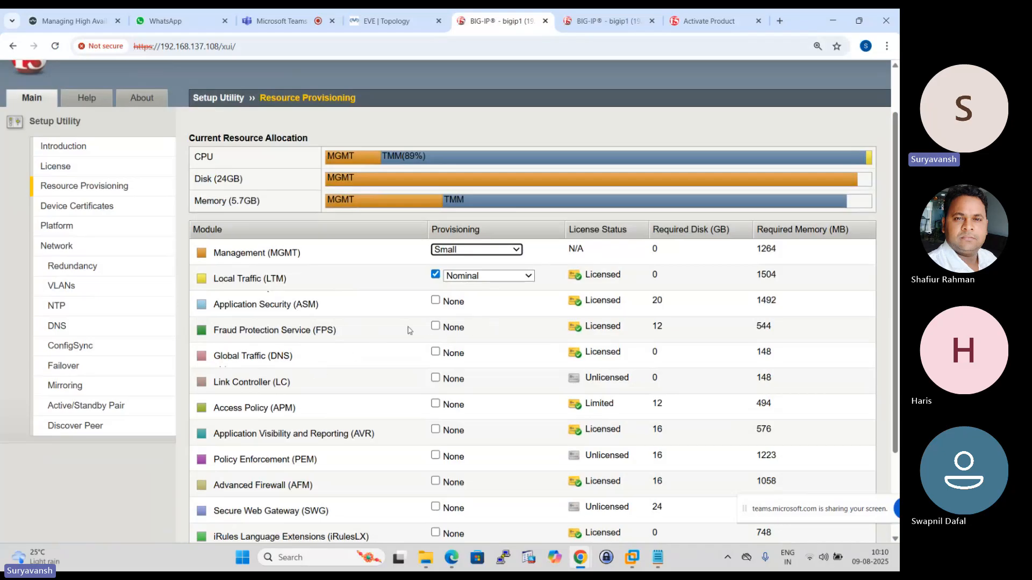
pyautogui.scroll(2, 426, 329)
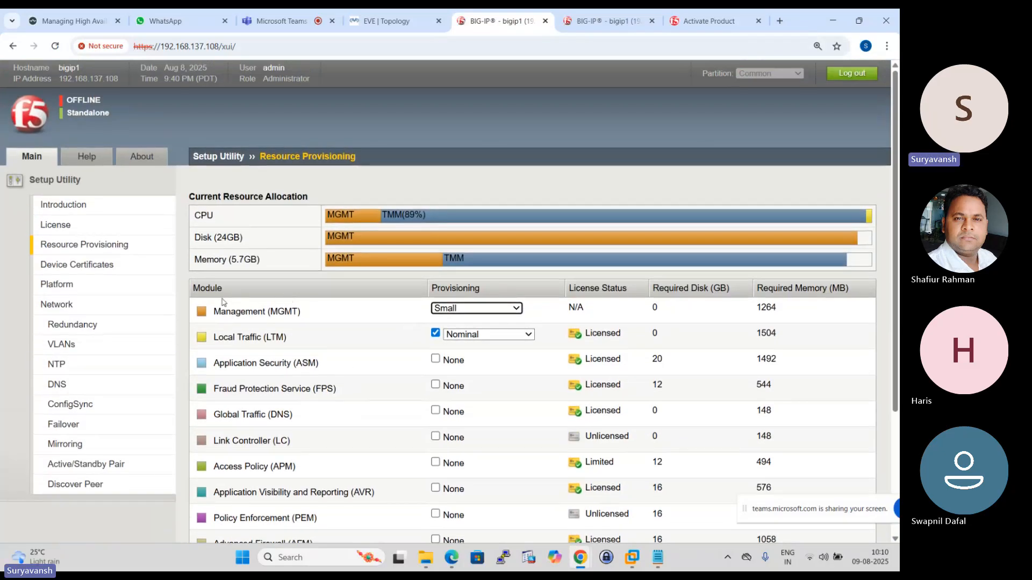
pyautogui.scroll(-5, 304, 324)
pyautogui.click(274, 526)
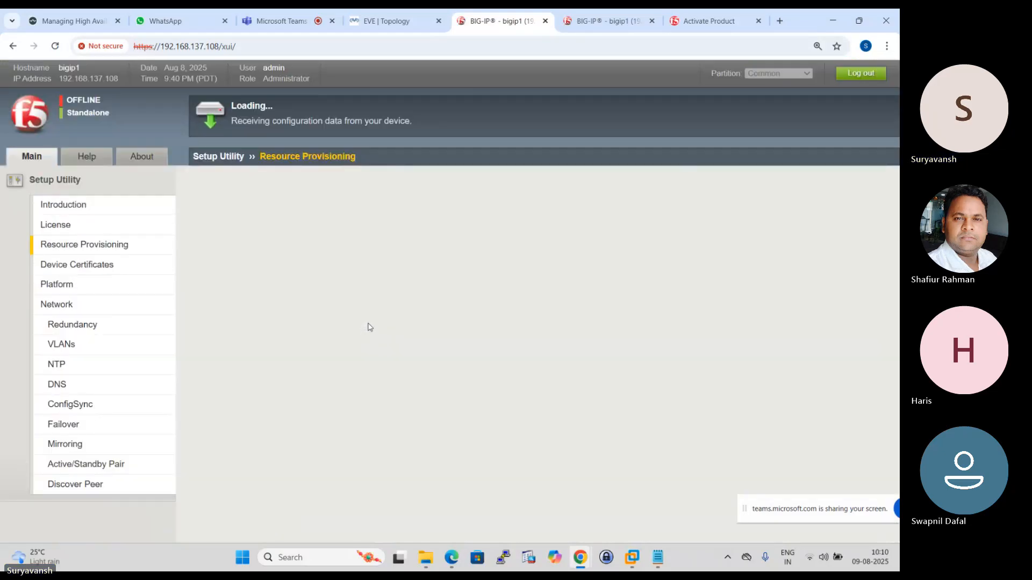
# - Check the configuration progress of both BIG-IP devices and close the Managing High Availability page
pyautogui.click(586, 22)
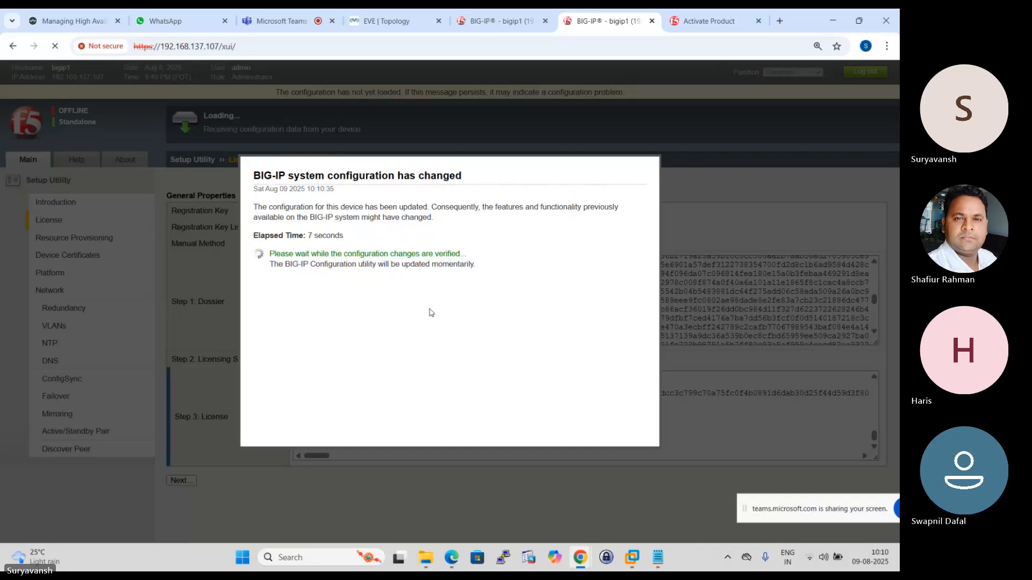
pyautogui.click(490, 22)
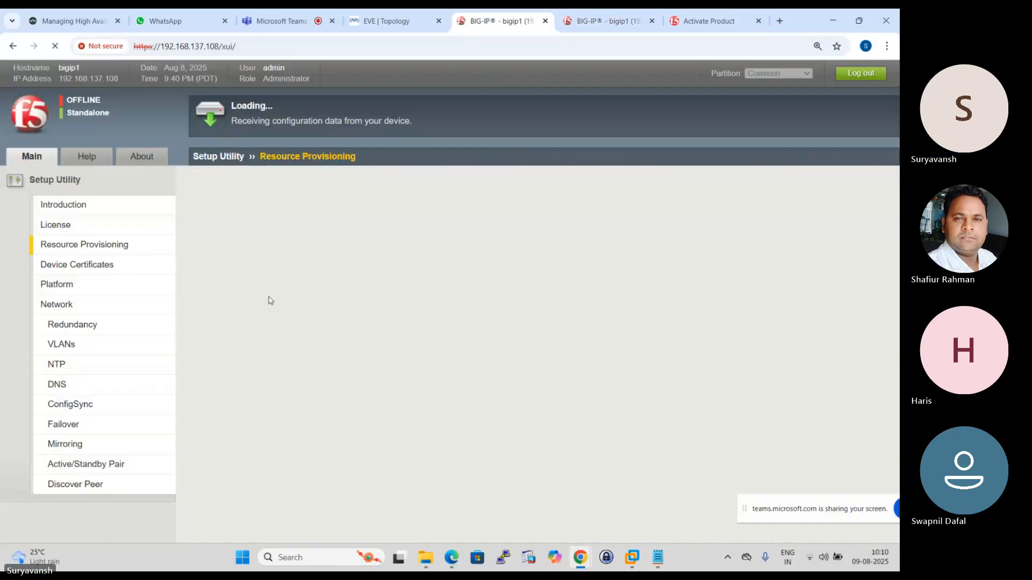
pyautogui.click(117, 20)
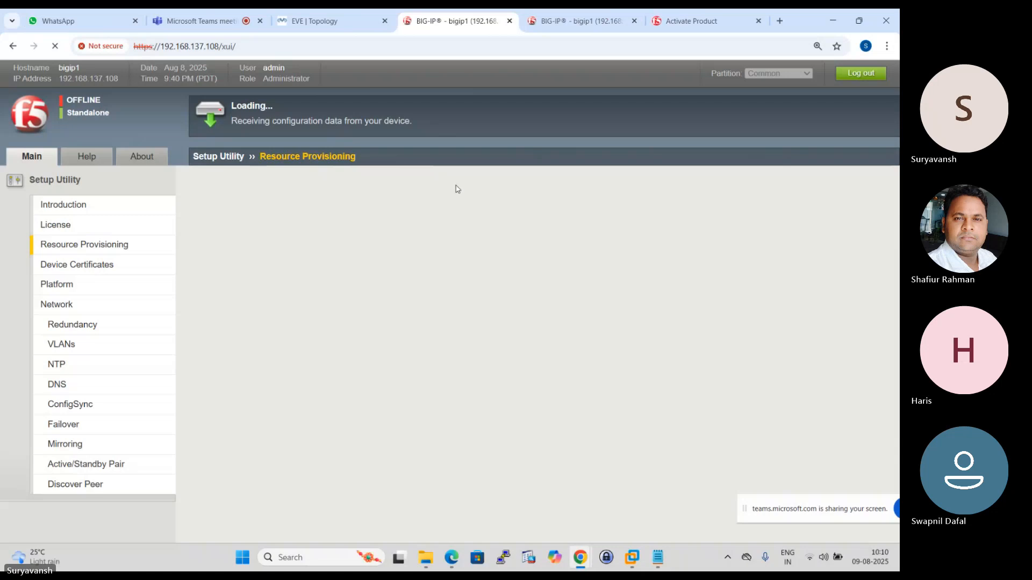
pyautogui.hotkey('ctrl', 'Tab')
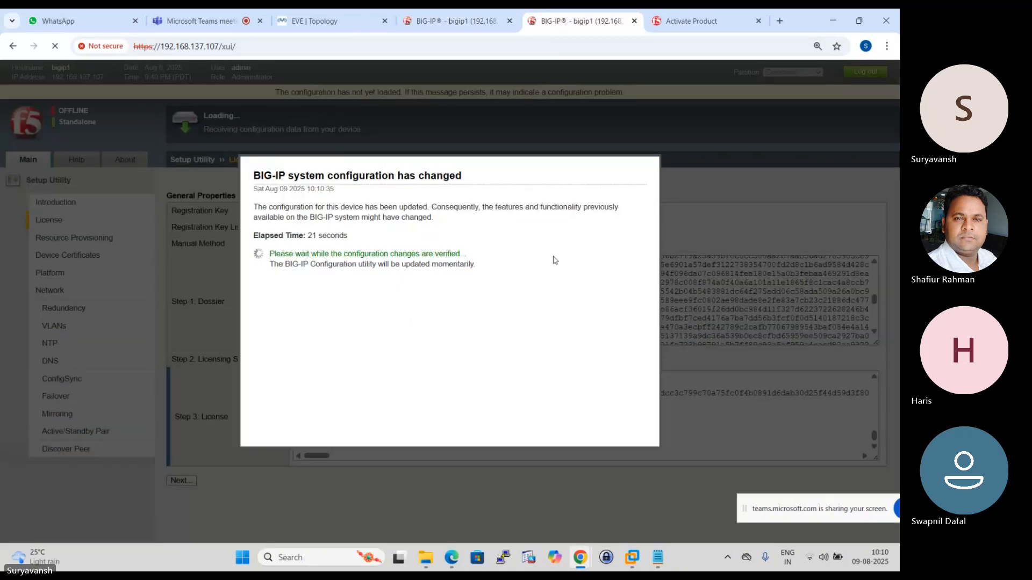
pyautogui.hotkey('ctrl', 'shift', 'Tab')
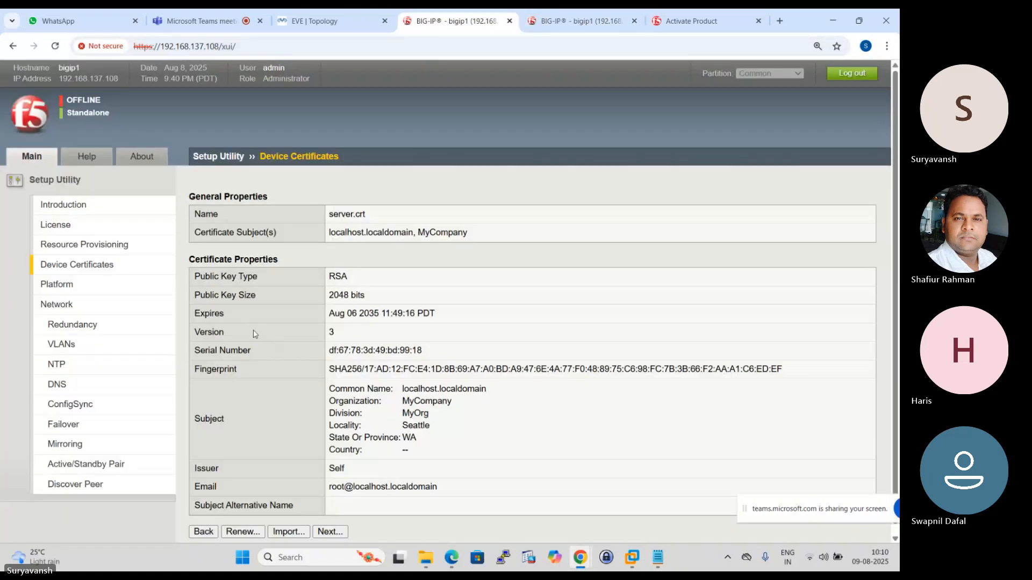
# - Accept the existing device certificate on the BIG-IP at 192.168.137.108 and set its host name to F5LTM1.abc.com
pyautogui.scroll(-1, 298, 362)
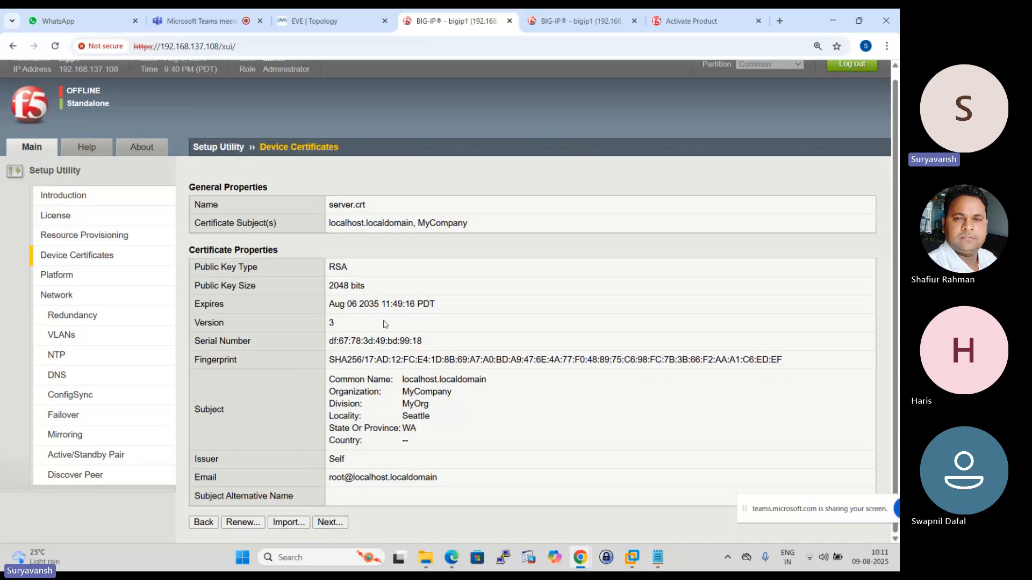
pyautogui.click(330, 522)
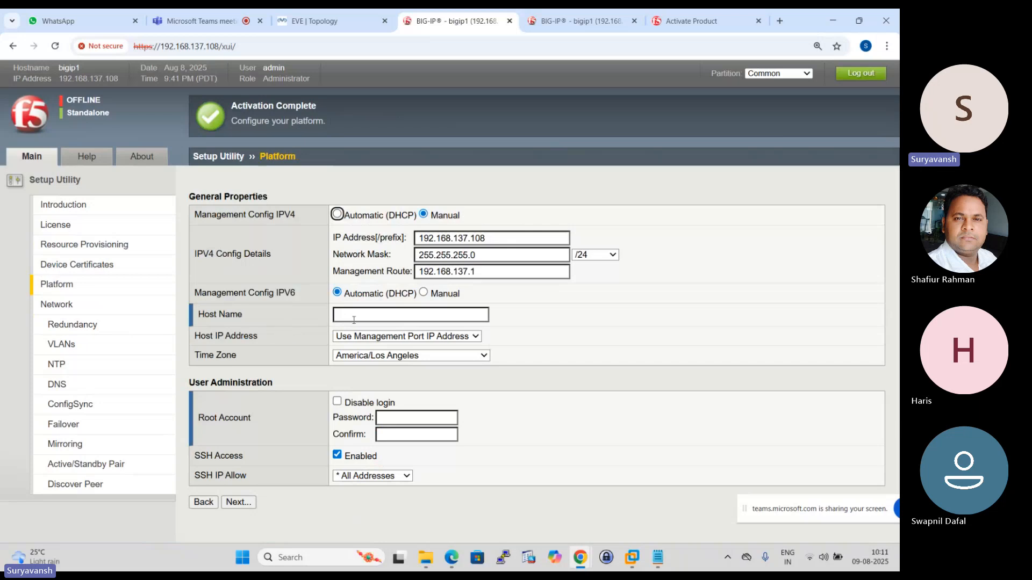
pyautogui.click(376, 312)
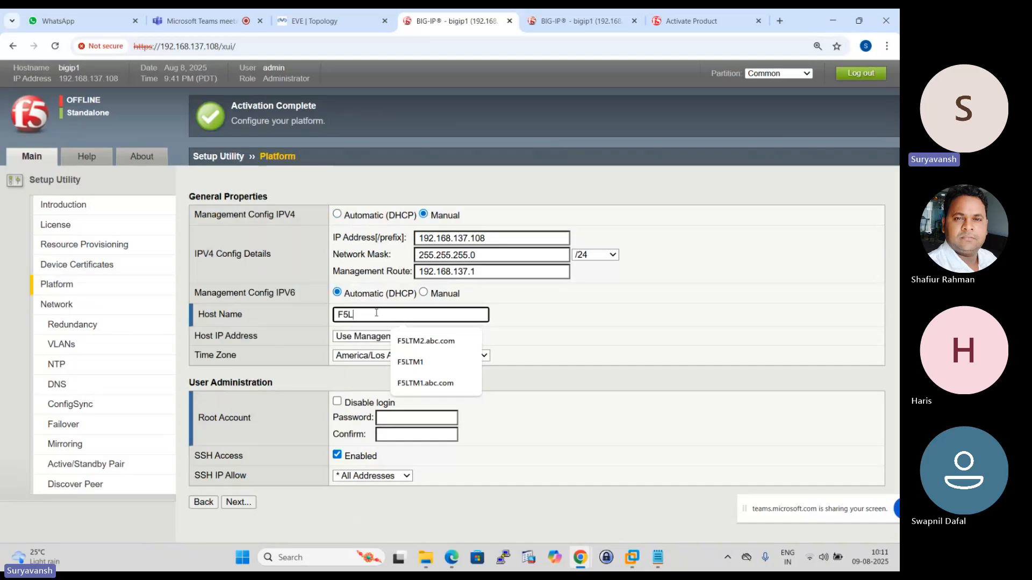
pyautogui.write('F5LTM1')
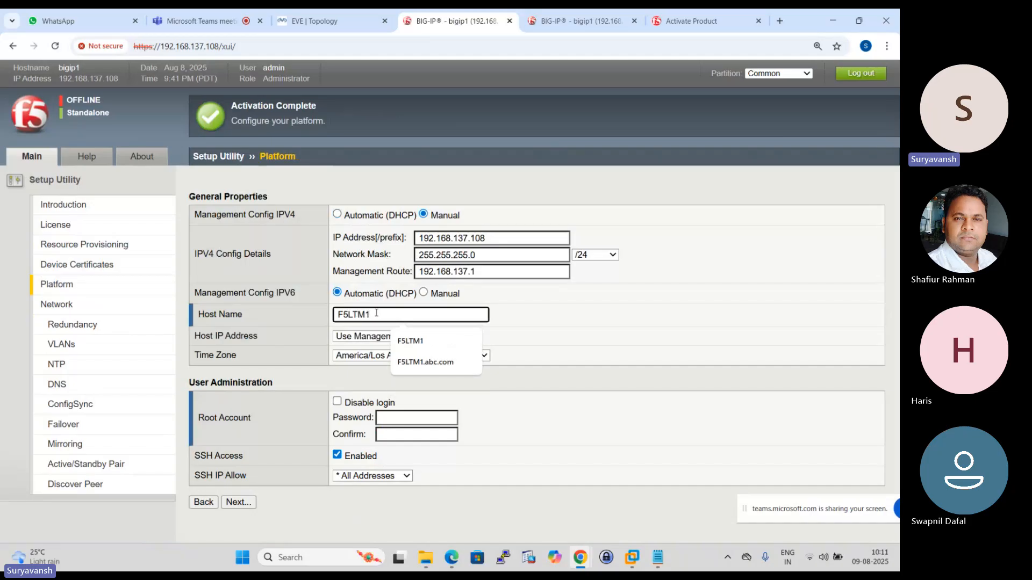
pyautogui.write('.abc')
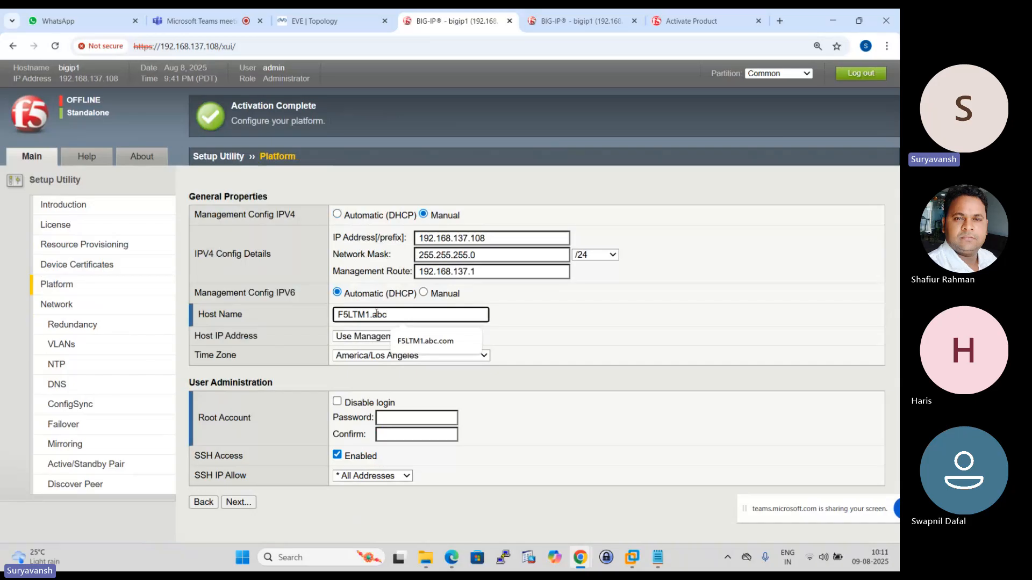
pyautogui.write('.com')
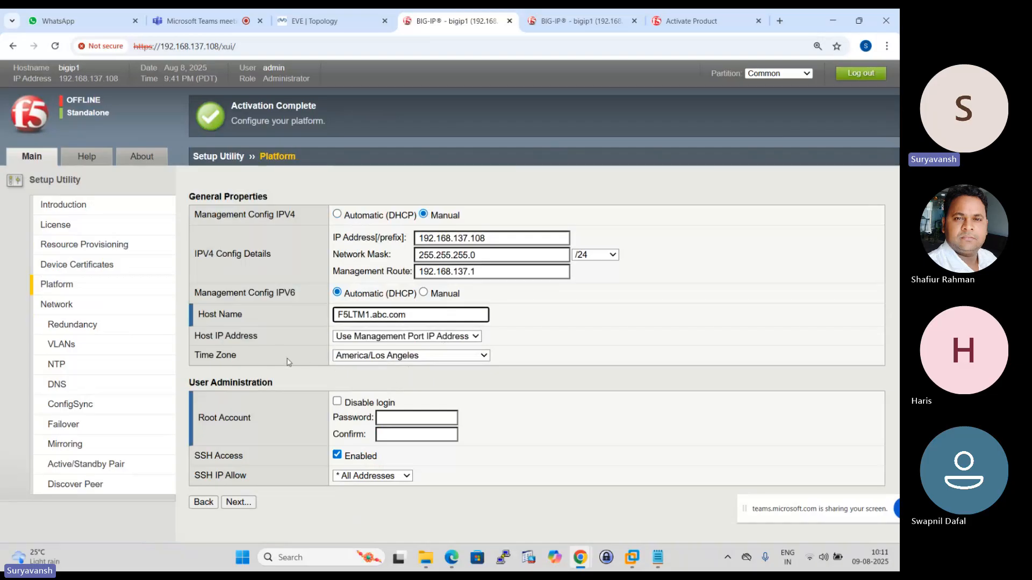
# - Set the time zone of the BIG-IP platform to Indian/Cocos
pyautogui.click(484, 356)
pyautogui.write('in')
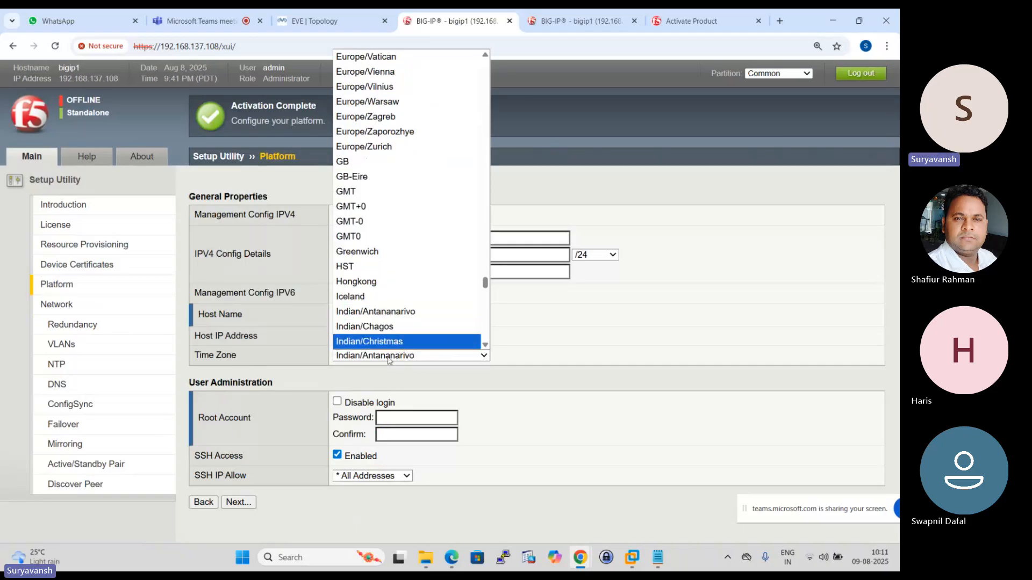
pyautogui.click(392, 346)
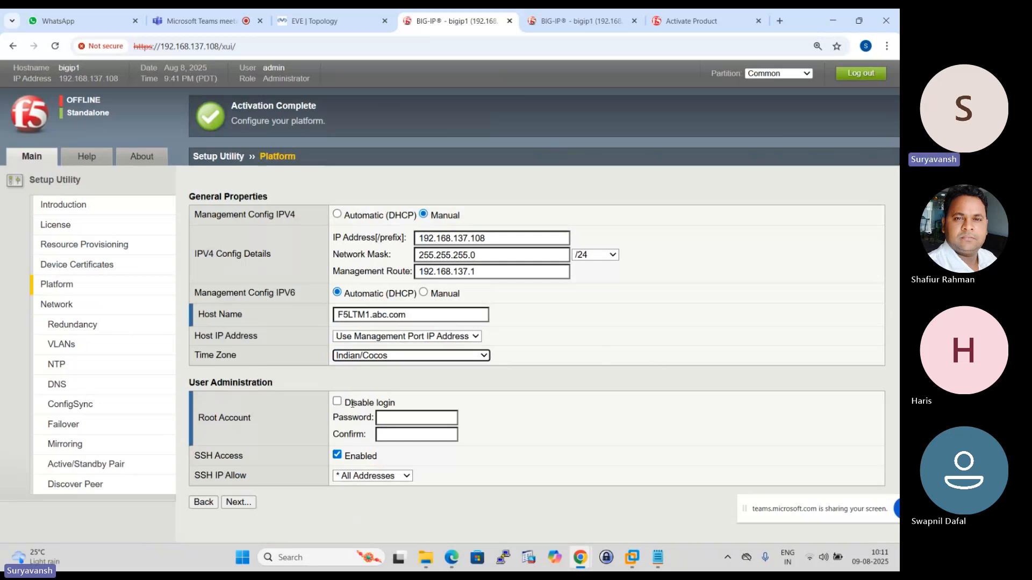
# - Enter and confirm the root account password for F5LTM1.abc.com, and finish its setup with the Advanced Network Configuration option
pyautogui.click(397, 420)
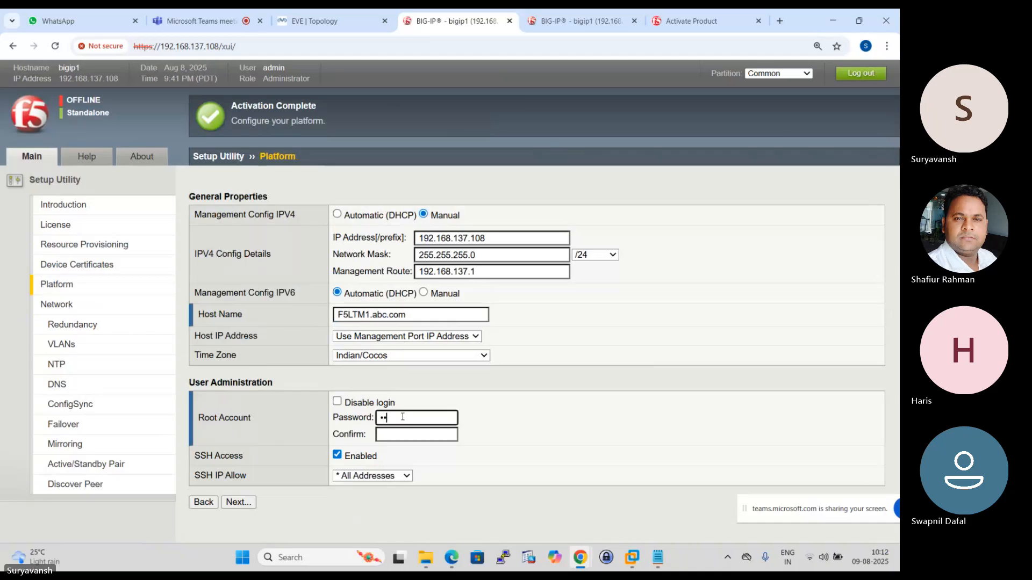
pyautogui.write('••••')
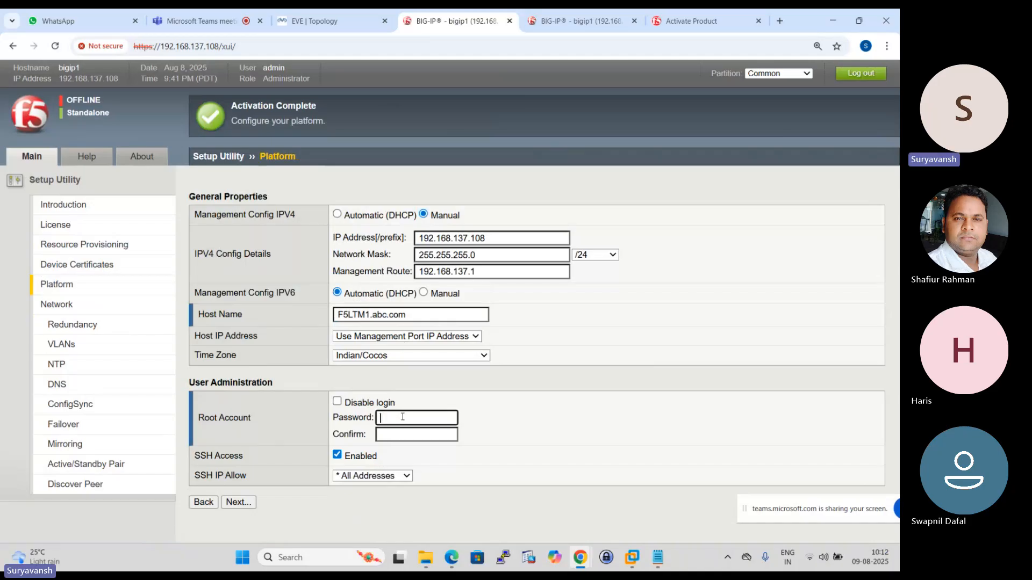
pyautogui.write('••••')
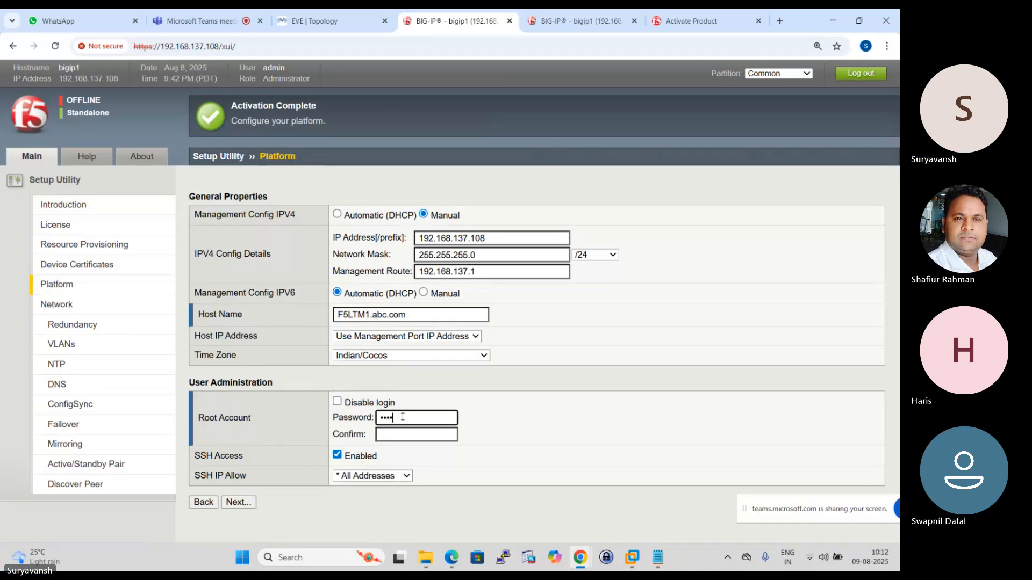
pyautogui.write('••••••')
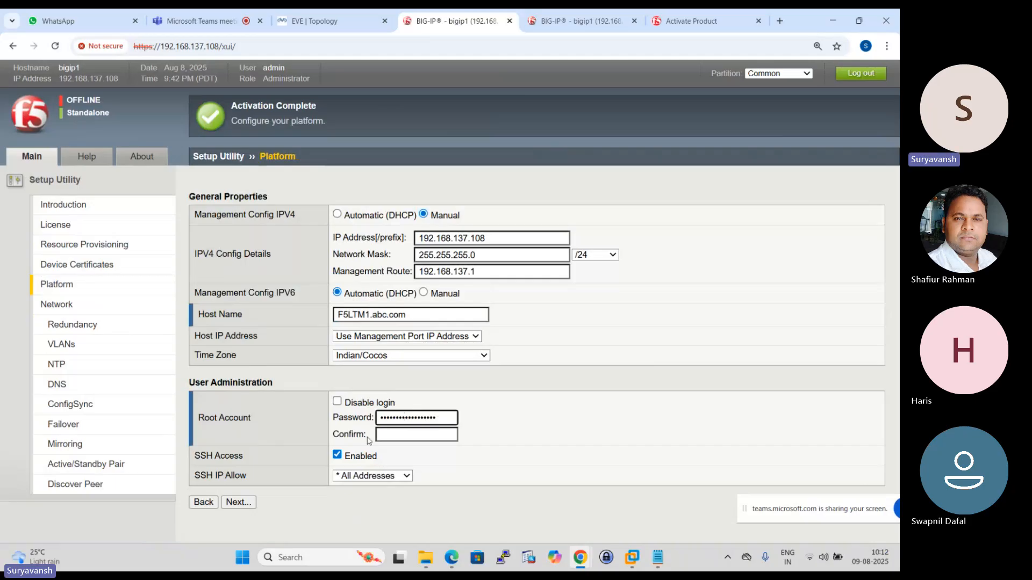
pyautogui.click(399, 434)
pyautogui.write('•')
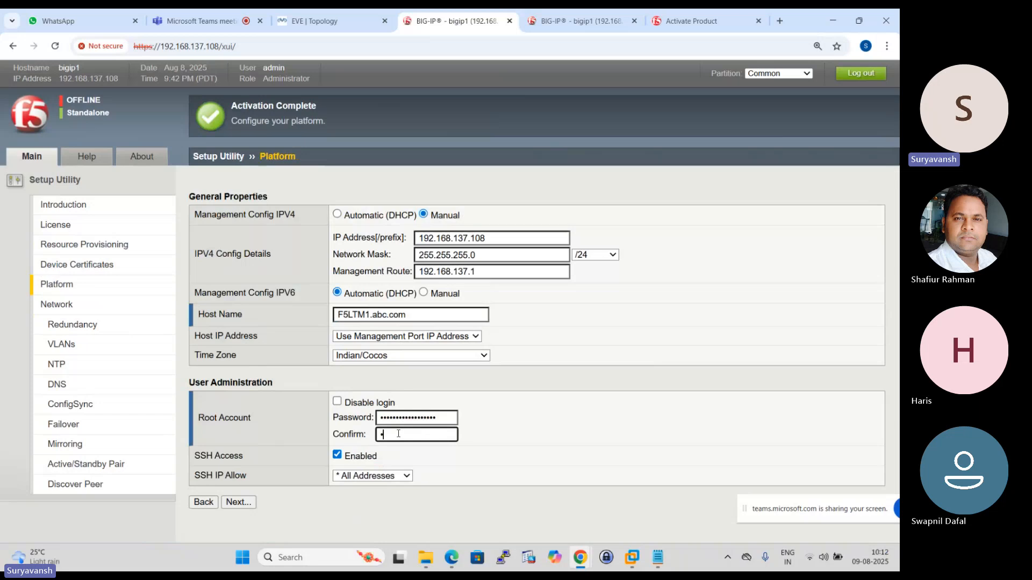
pyautogui.write('•••')
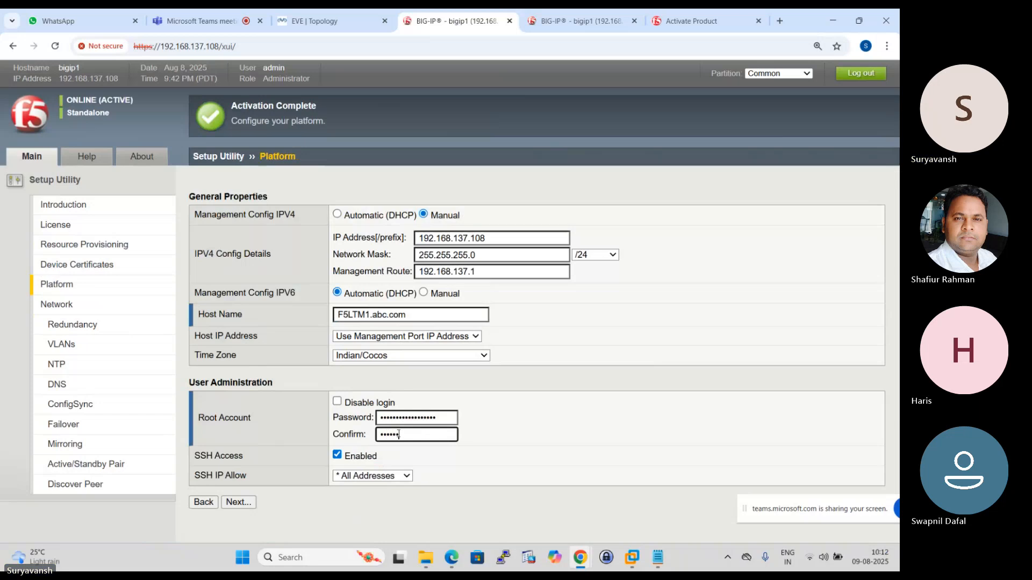
pyautogui.write('•••••••••')
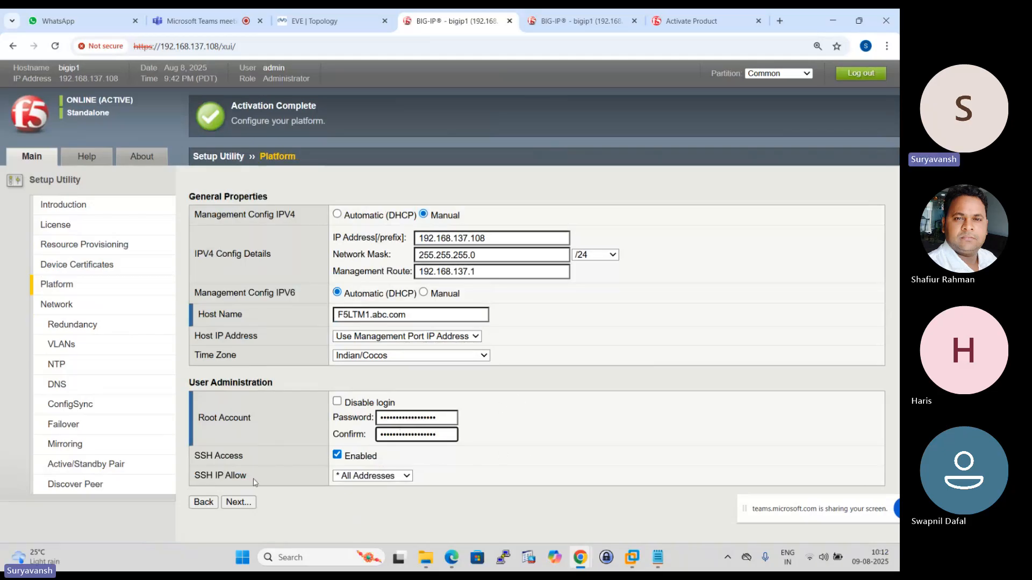
pyautogui.click(239, 502)
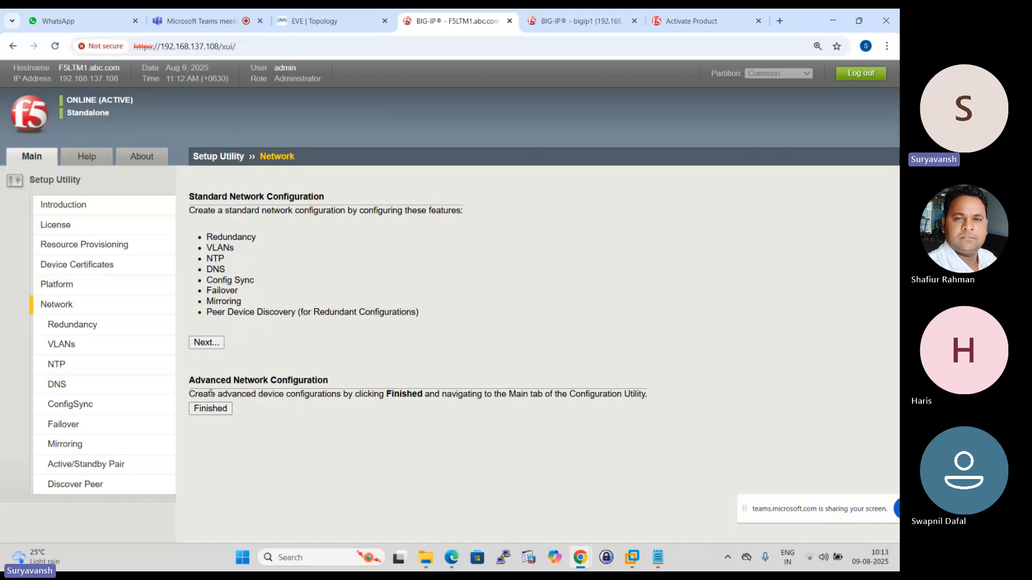
pyautogui.click(214, 410)
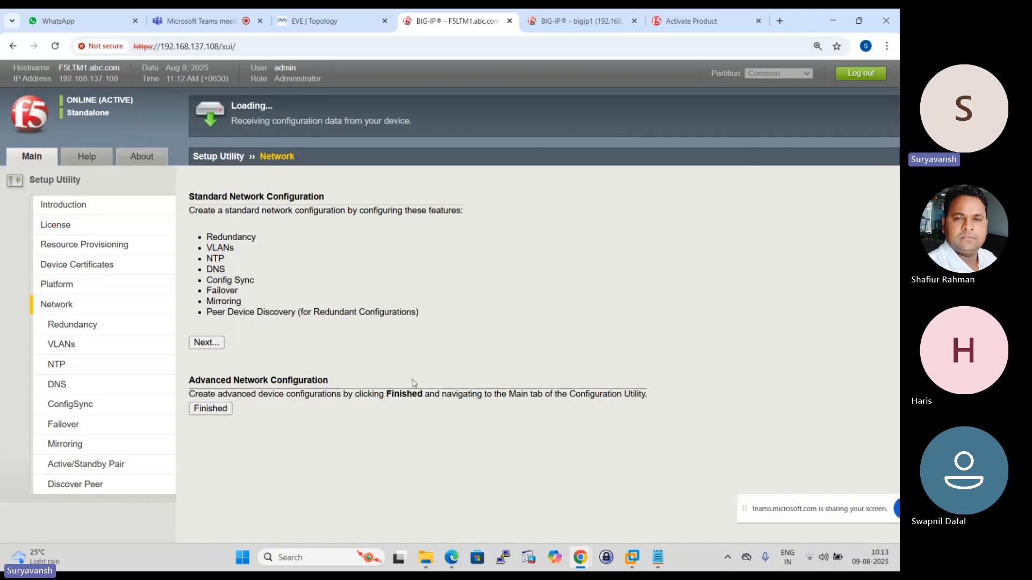
# - Reconnect to the BIG-IP at 192.168.137.107 and submit its resource provisioning with Management at Small and Local Traffic (LTM) at Nominal
pyautogui.click(574, 20)
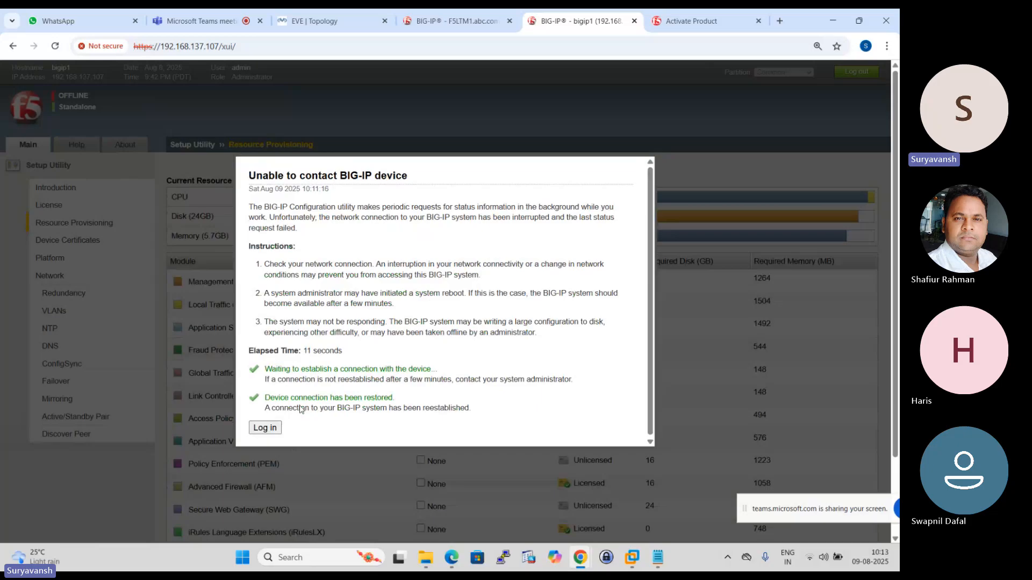
pyautogui.click(264, 428)
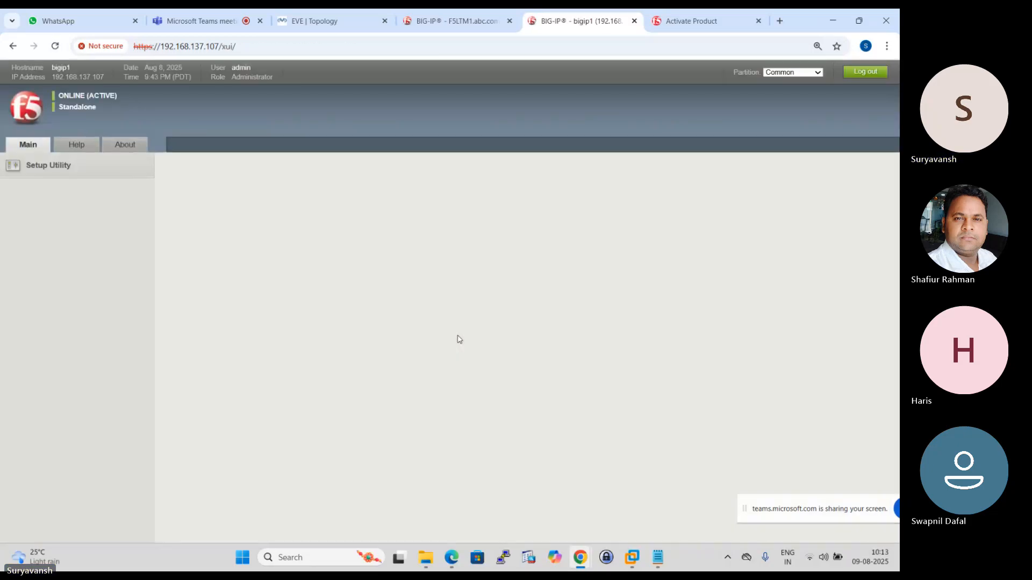
pyautogui.click(457, 21)
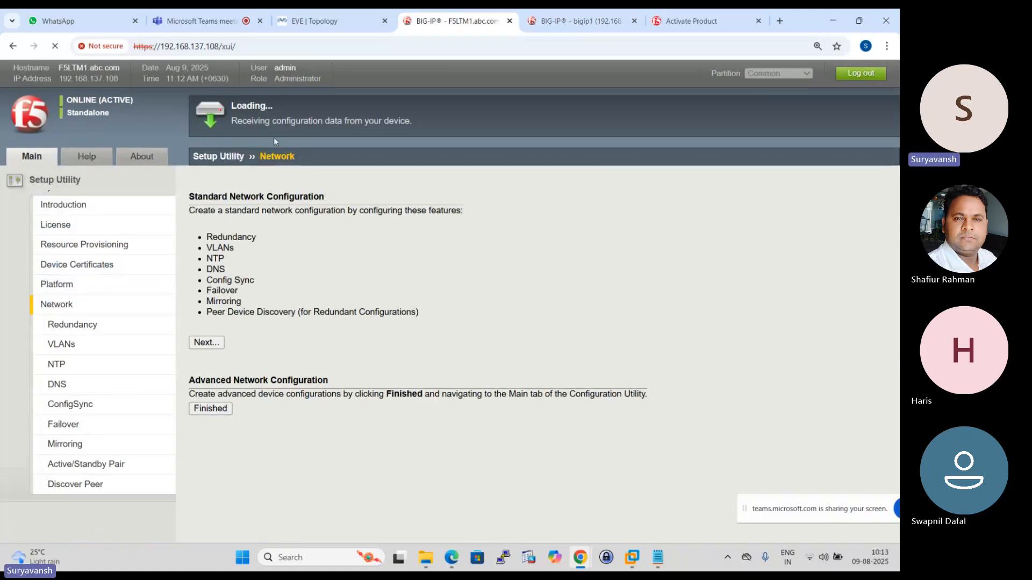
pyautogui.click(577, 21)
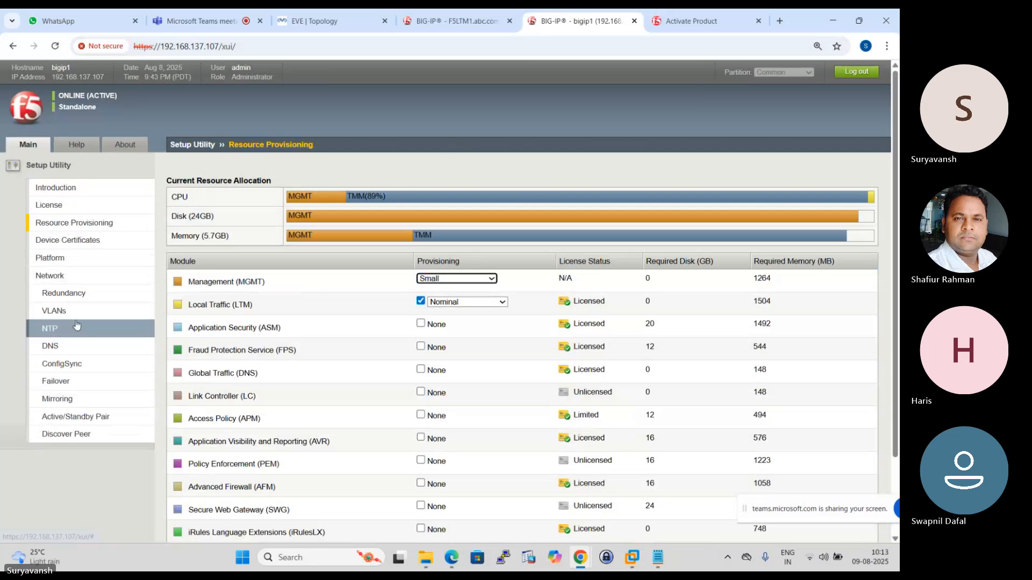
pyautogui.scroll(-3, 389, 322)
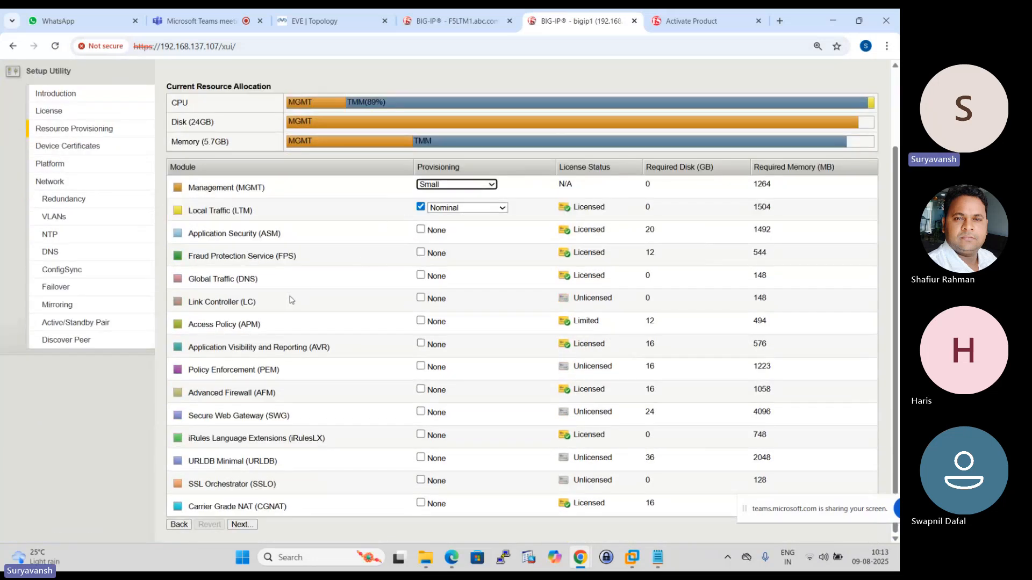
pyautogui.click(251, 524)
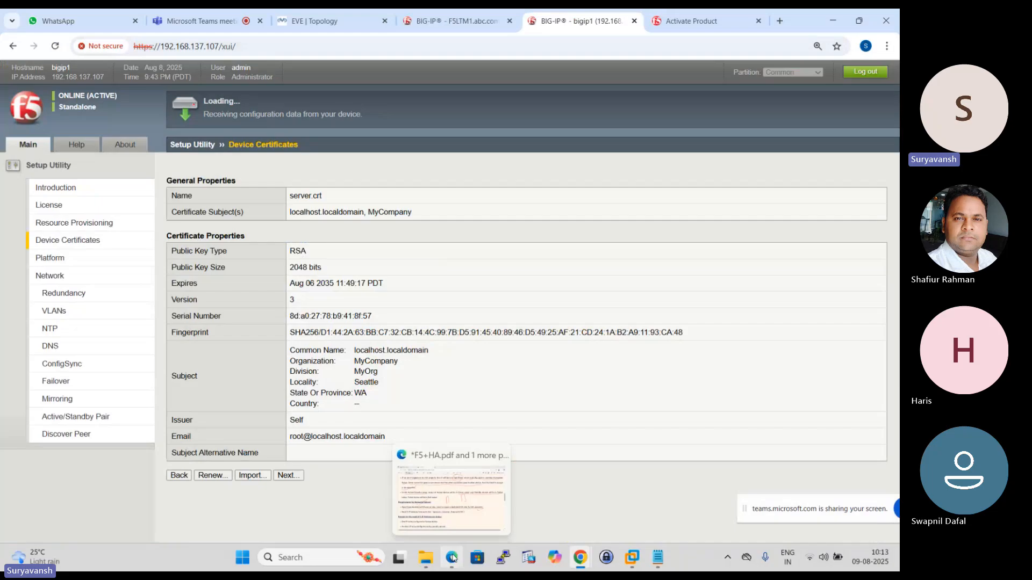
# - Switch to F5+HA.pdf in Edge and erase the old pen drawing below the Mirroring section on page 6
pyautogui.click(453, 559)
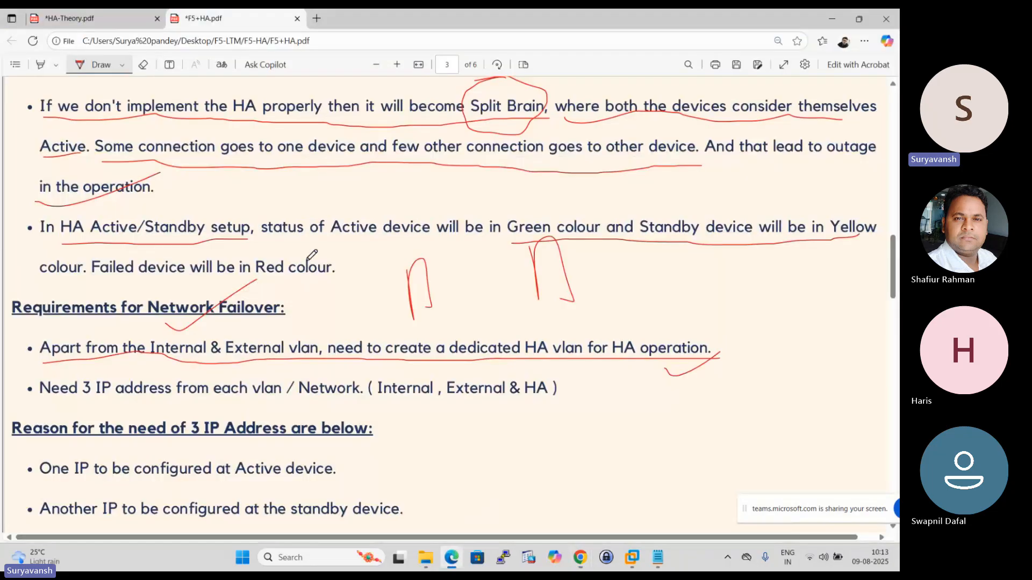
pyautogui.scroll(-3, 419, 306)
pyautogui.scroll(-20, 411, 302)
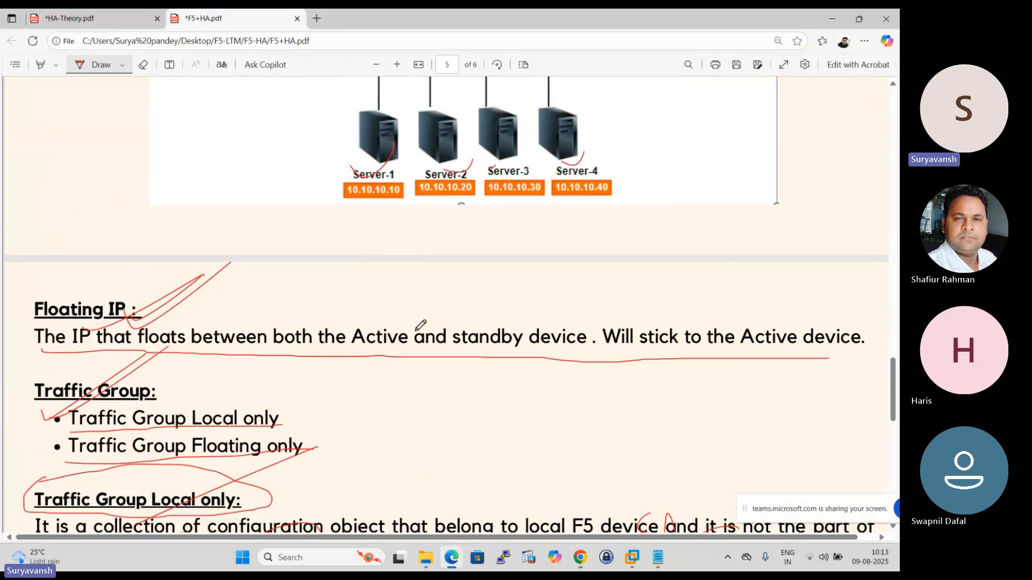
pyautogui.click(143, 66)
pyautogui.moveTo(598, 375)
pyautogui.mouseDown()
pyautogui.moveTo(27, 344)
pyautogui.moveTo(817, 427)
pyautogui.moveTo(46, 370)
pyautogui.moveTo(387, 306)
pyautogui.moveTo(258, 290)
pyautogui.moveTo(104, 174)
pyautogui.mouseUp()
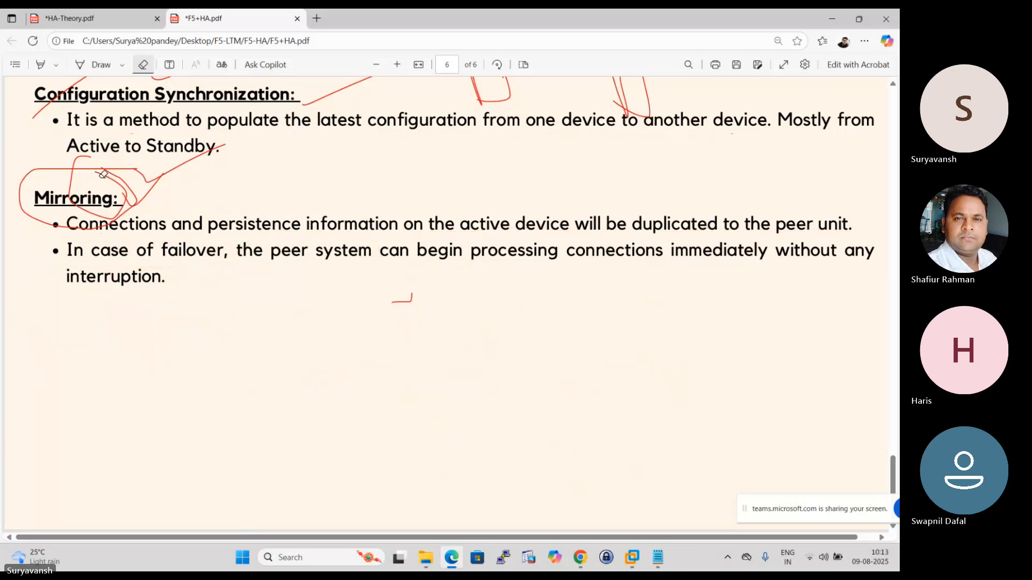
# - Draw two freehand boxes for the HA device pair in the blank area below the Mirroring text
pyautogui.click(122, 65)
pyautogui.click(312, 351)
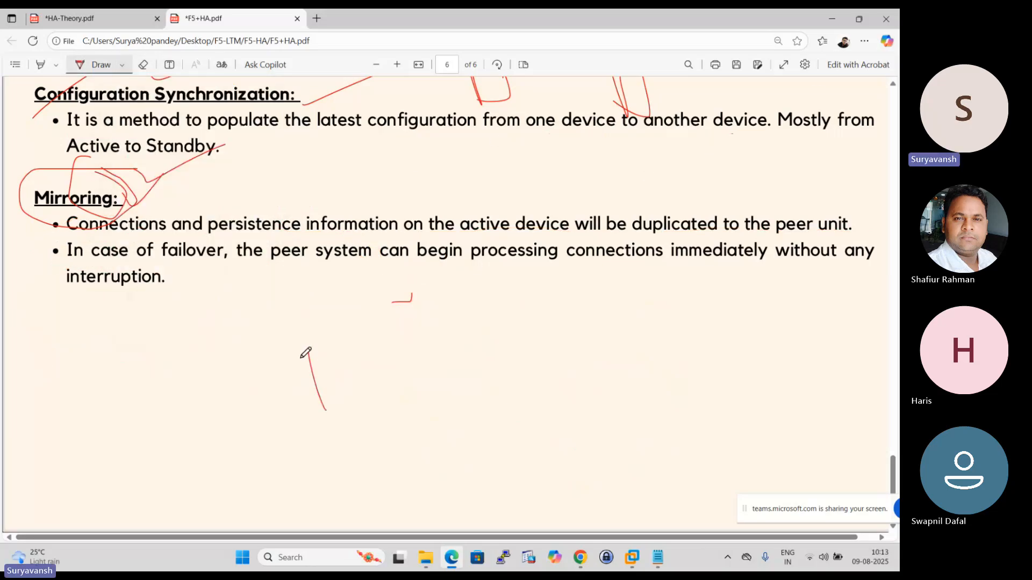
pyautogui.moveTo(296, 355); pyautogui.dragTo(312, 413)
pyautogui.moveTo(524, 280); pyautogui.dragTo(557, 376)
pyautogui.moveTo(588, 260)
pyautogui.mouseDown()
pyautogui.moveTo(647, 299)
pyautogui.moveTo(594, 349)
pyautogui.mouseUp()
pyautogui.moveTo(613, 245)
pyautogui.mouseDown()
pyautogui.moveTo(656, 327)
pyautogui.moveTo(667, 315)
pyautogui.mouseUp()
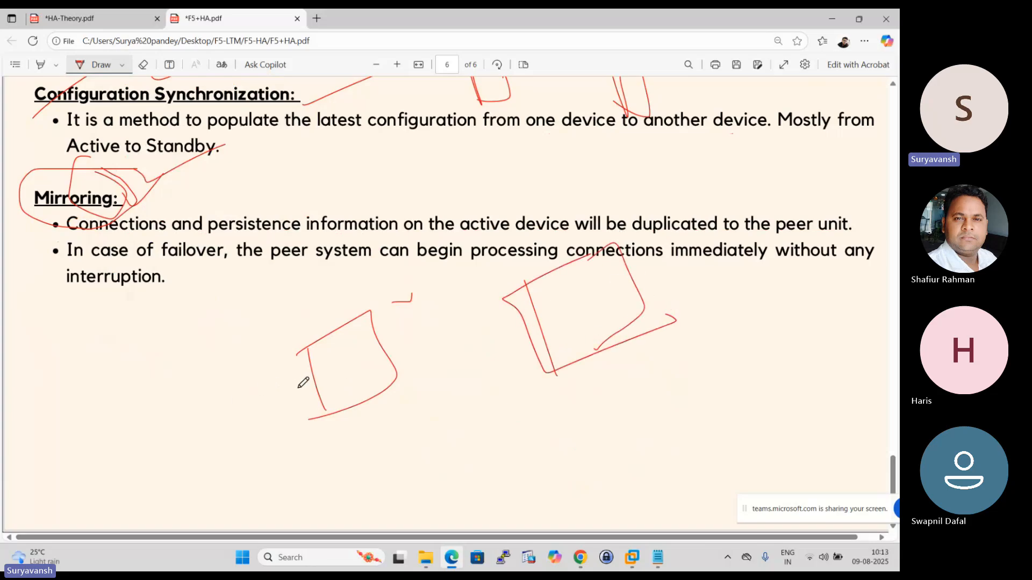
# - Draw three connection lines out of the first device box, adding check marks beside two and a curved stroke under the third
pyautogui.moveTo(298, 386); pyautogui.dragTo(127, 471)
pyautogui.moveTo(385, 352); pyautogui.dragTo(480, 307)
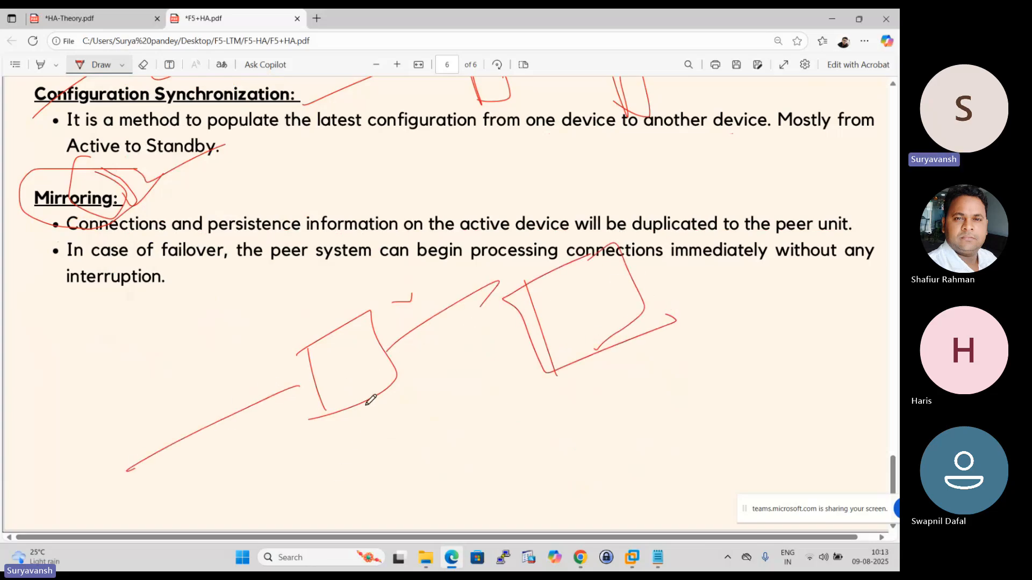
pyautogui.moveTo(368, 406); pyautogui.dragTo(387, 473)
pyautogui.moveTo(253, 412); pyautogui.dragTo(299, 388)
pyautogui.moveTo(408, 348); pyautogui.dragTo(433, 325)
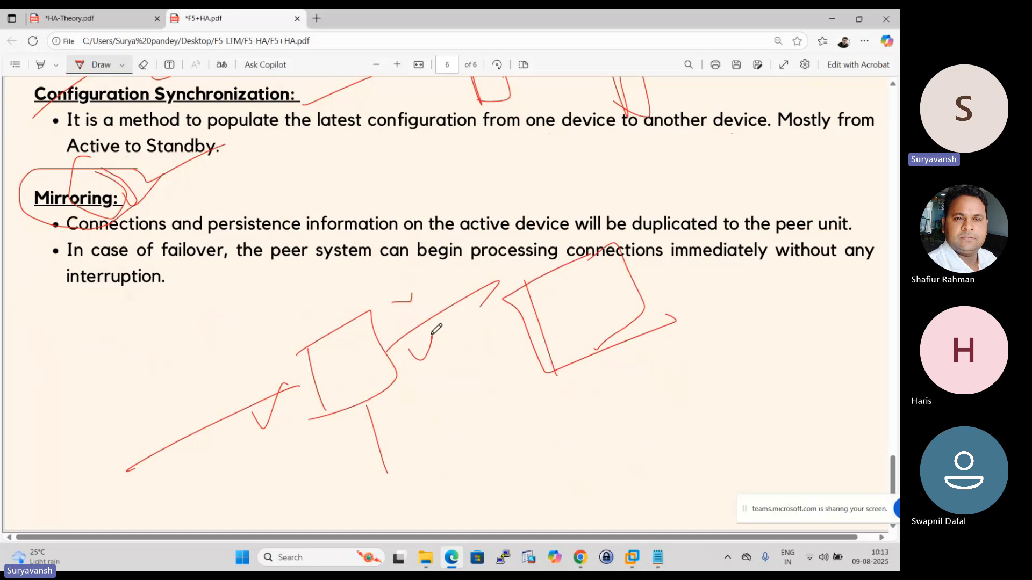
pyautogui.moveTo(354, 487); pyautogui.dragTo(417, 435)
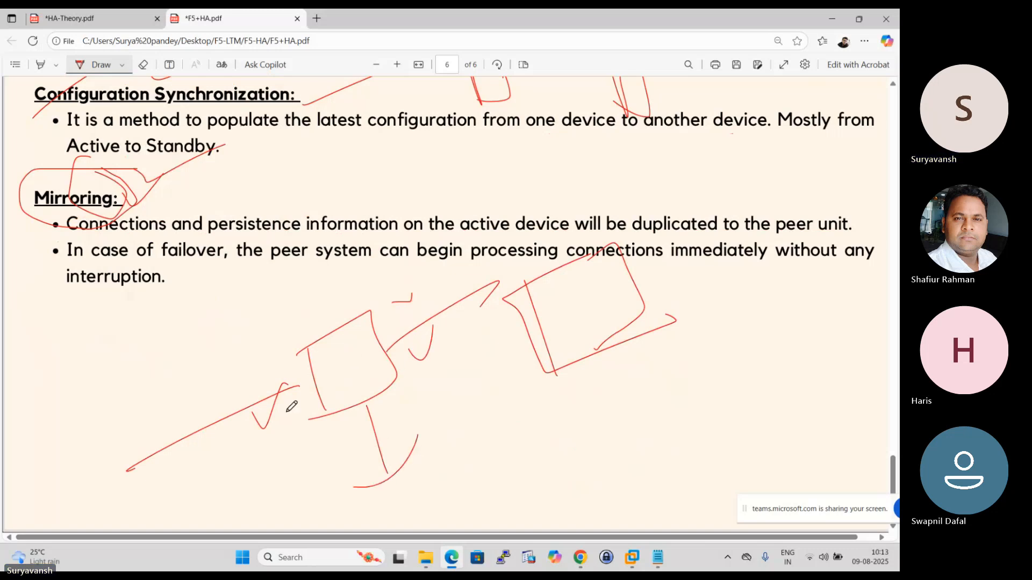
# - Draw the connection lines of the second device box and add pen marks across the box
pyautogui.moveTo(537, 318); pyautogui.dragTo(449, 359)
pyautogui.moveTo(636, 285); pyautogui.dragTo(704, 250)
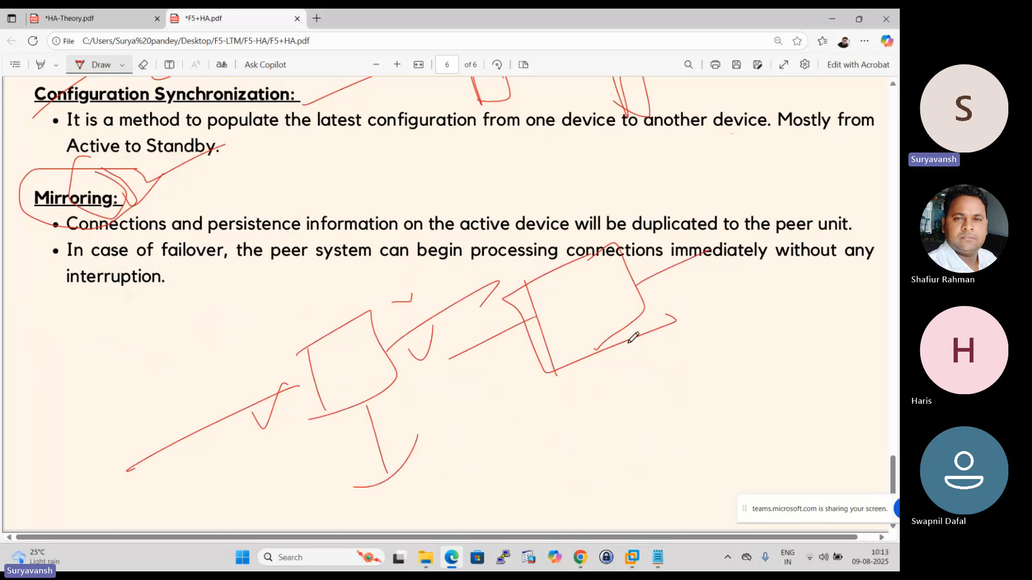
pyautogui.moveTo(627, 340); pyautogui.dragTo(664, 393)
pyautogui.moveTo(553, 213); pyautogui.dragTo(572, 248)
pyautogui.moveTo(590, 275); pyautogui.dragTo(575, 354)
pyautogui.moveTo(553, 297); pyautogui.dragTo(713, 385)
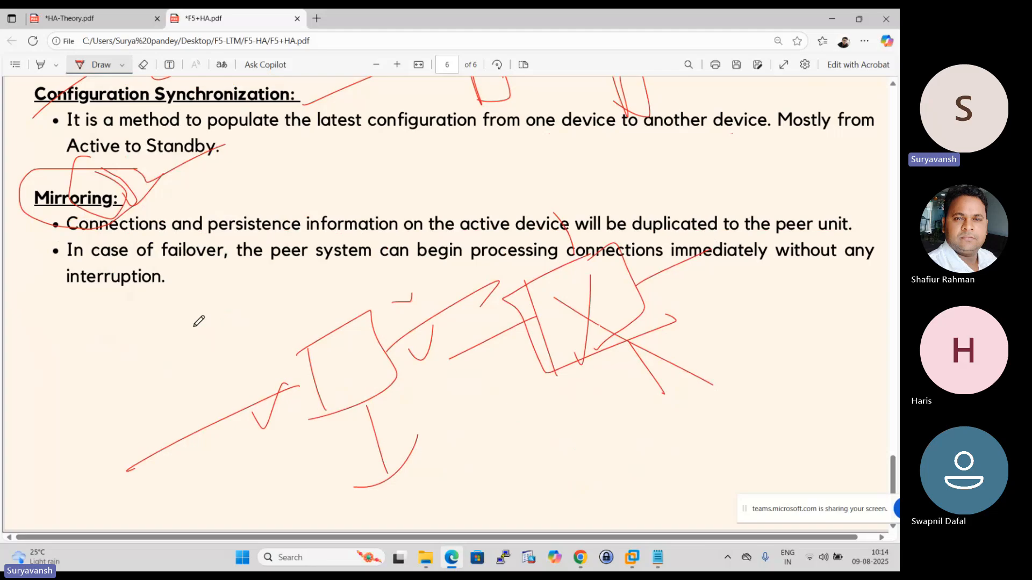
# - Draw a curved arrow from the first device box to the second and add check marks on both devices
pyautogui.moveTo(187, 321); pyautogui.dragTo(267, 294)
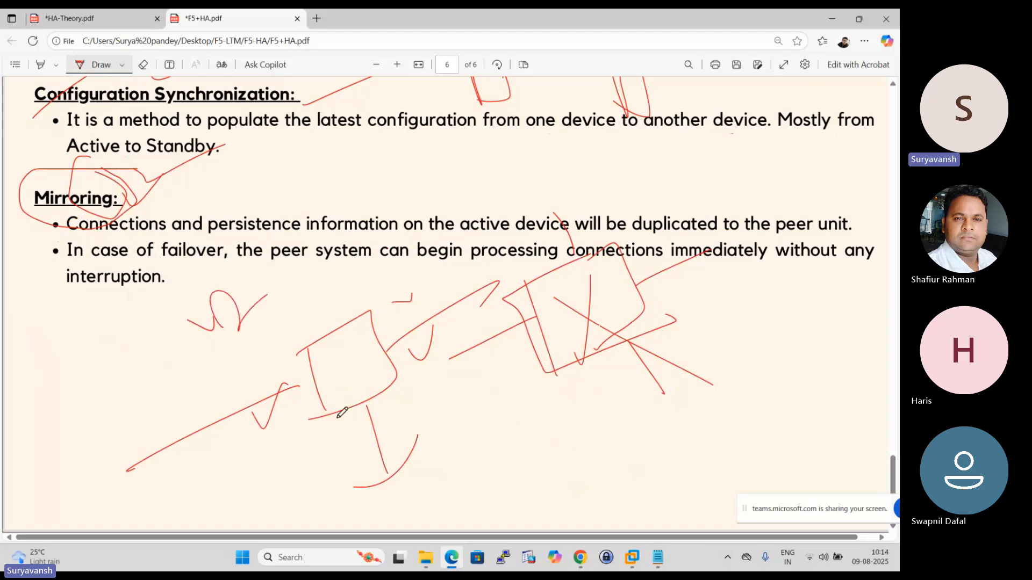
pyautogui.moveTo(361, 320)
pyautogui.mouseDown()
pyautogui.moveTo(344, 283)
pyautogui.moveTo(548, 307)
pyautogui.mouseUp()
pyautogui.moveTo(476, 278); pyautogui.dragTo(520, 290)
pyautogui.moveTo(507, 258); pyautogui.dragTo(522, 297)
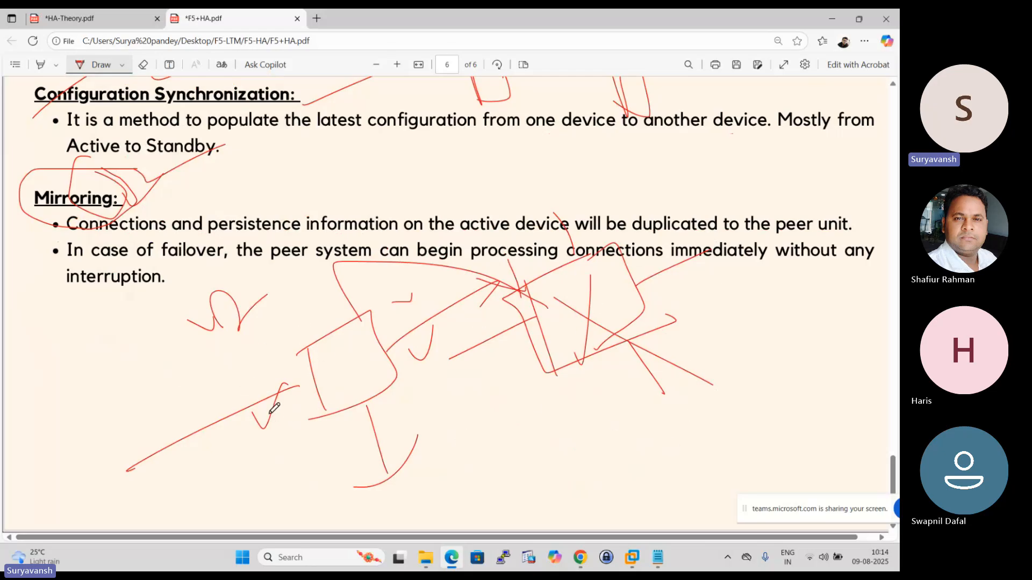
pyautogui.moveTo(272, 409); pyautogui.dragTo(314, 344)
pyautogui.moveTo(353, 342); pyautogui.dragTo(396, 314)
pyautogui.moveTo(539, 289); pyautogui.dragTo(595, 267)
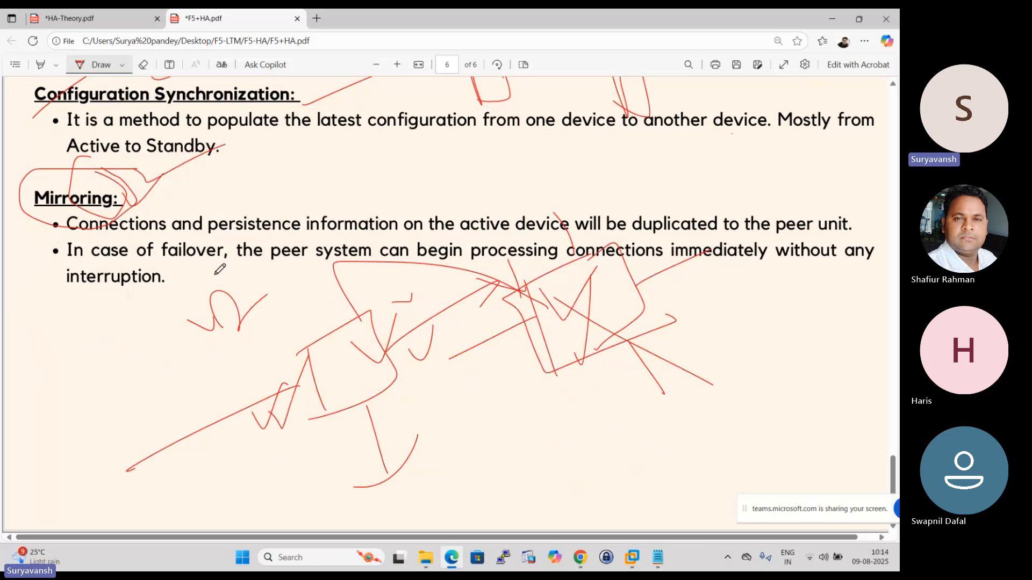
# - Cross out the first device box and draw a larger curved arrow over to the second device to illustrate failover
pyautogui.moveTo(241, 249); pyautogui.dragTo(344, 322)
pyautogui.moveTo(272, 300); pyautogui.dragTo(344, 322)
pyautogui.moveTo(311, 274); pyautogui.dragTo(324, 347)
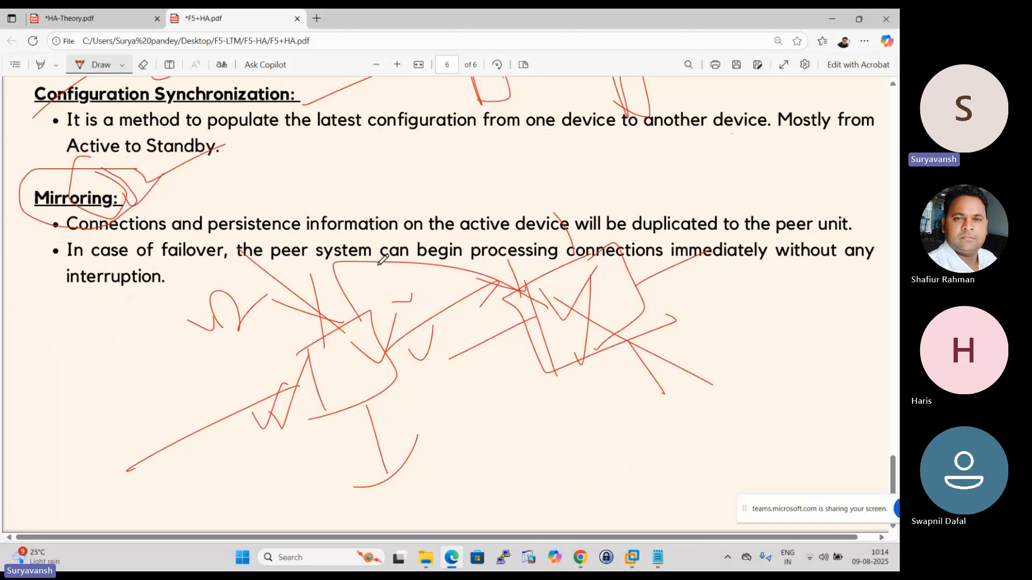
pyautogui.moveTo(317, 271)
pyautogui.mouseDown()
pyautogui.moveTo(365, 195)
pyautogui.moveTo(583, 290)
pyautogui.mouseUp()
pyautogui.moveTo(525, 264); pyautogui.dragTo(591, 257)
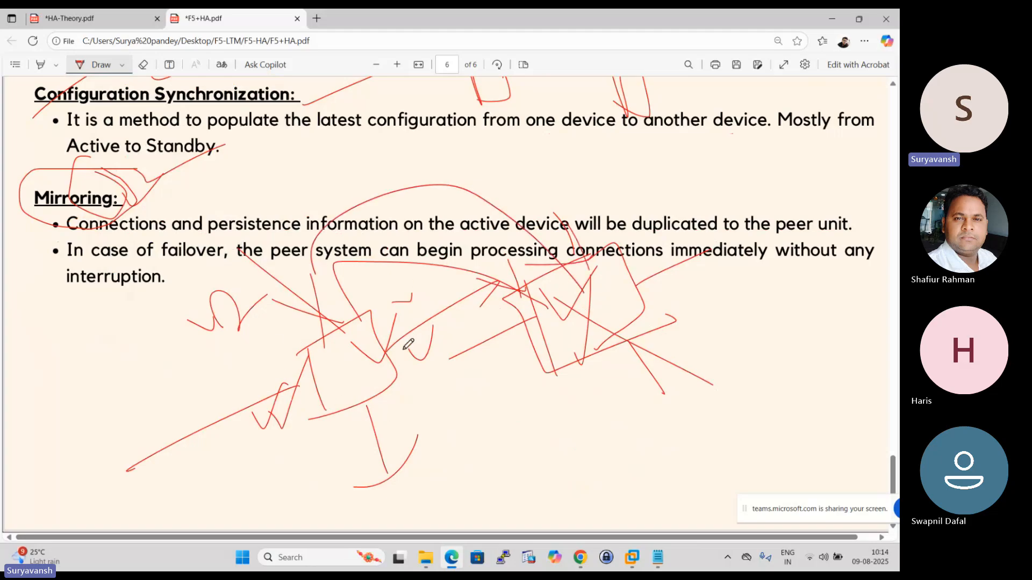
# - Return to Chrome, accept the device certificate of the BIG-IP at 192.168.137.107 and set its host name to F5LTM2.abc.com
pyautogui.click(579, 557)
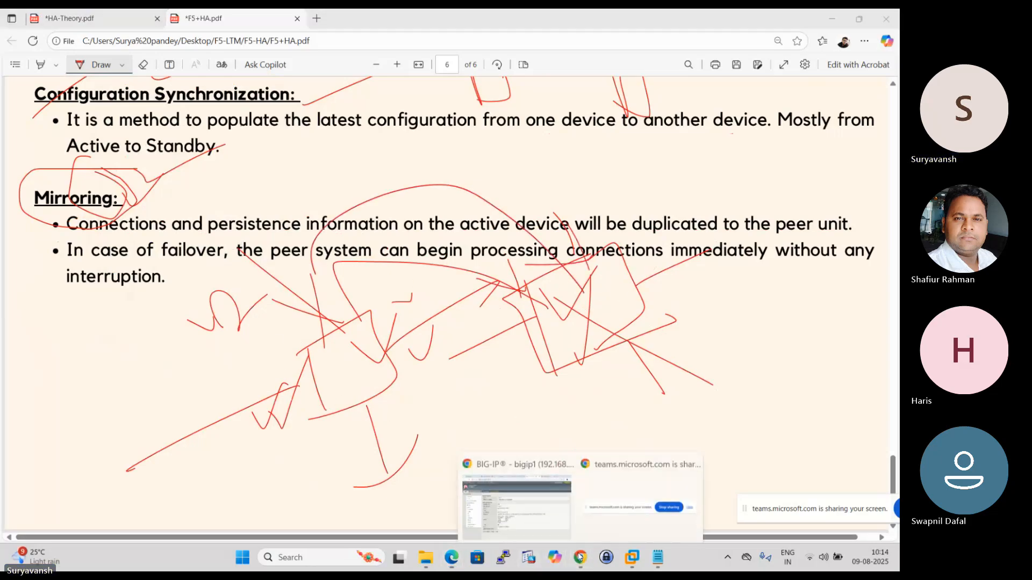
pyautogui.click(513, 501)
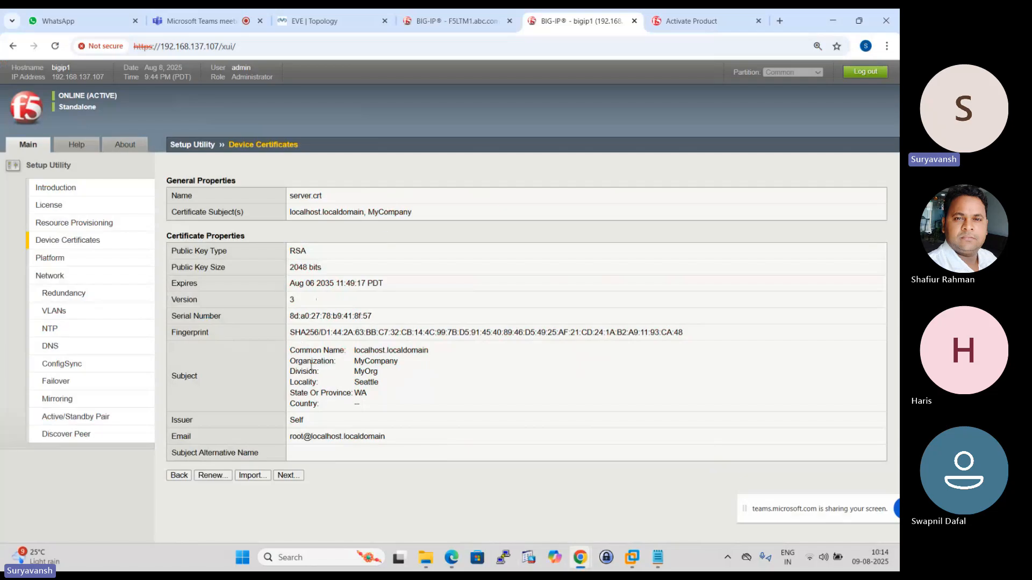
pyautogui.click(288, 475)
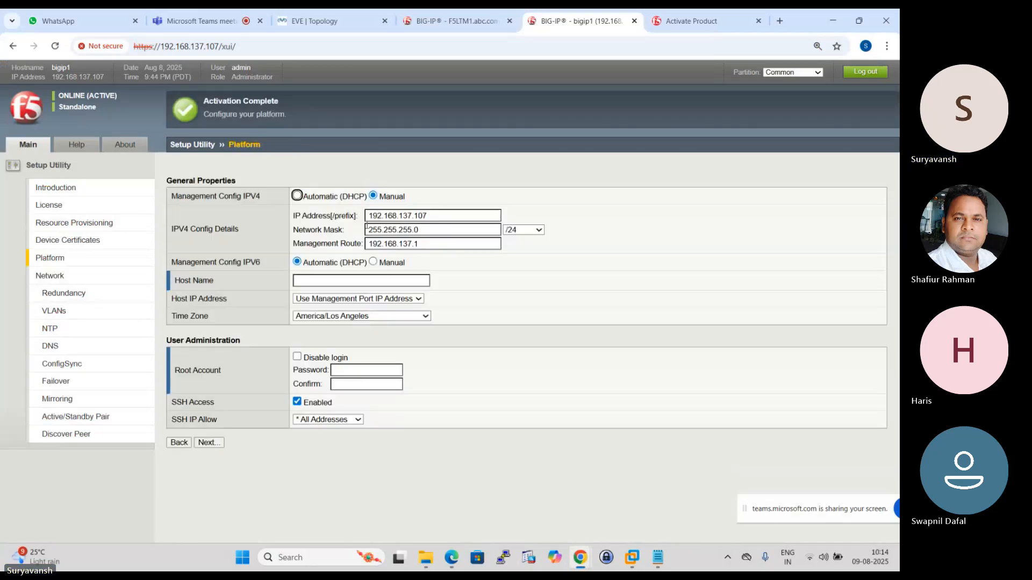
pyautogui.click(329, 280)
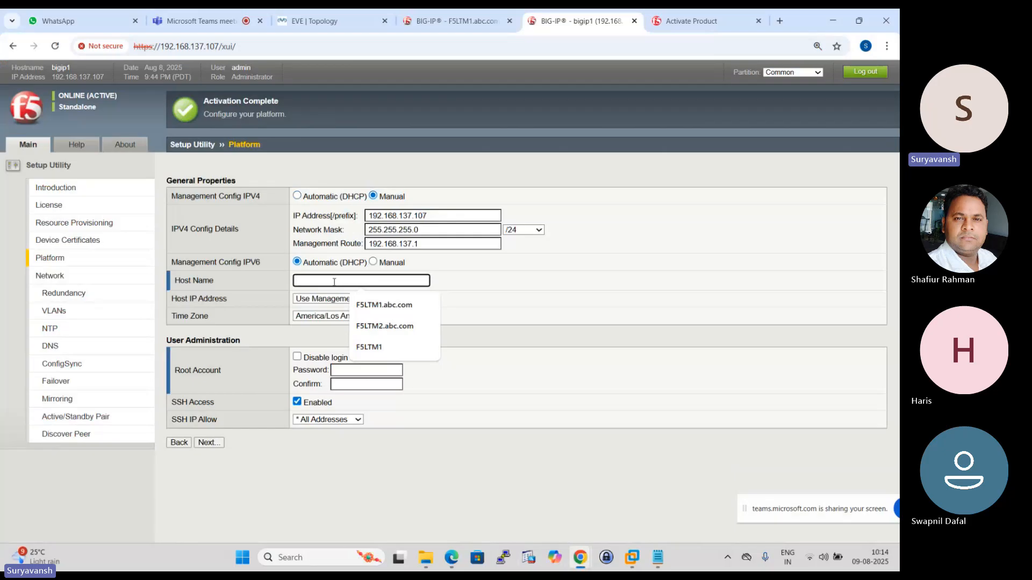
pyautogui.click(385, 325)
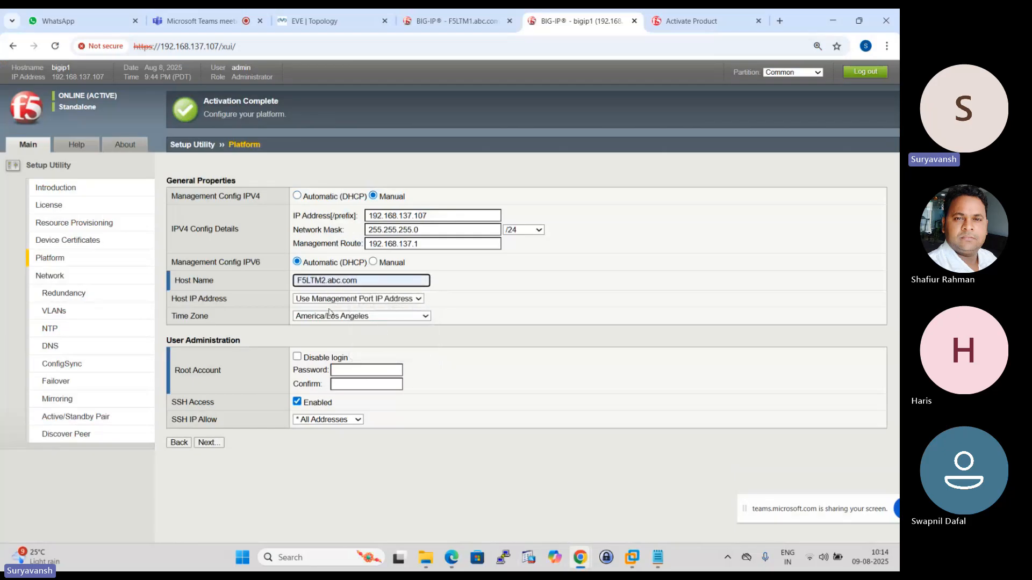
# - Enter and confirm the root account password on F5LTM2 and submit the platform settings
pyautogui.click(355, 371)
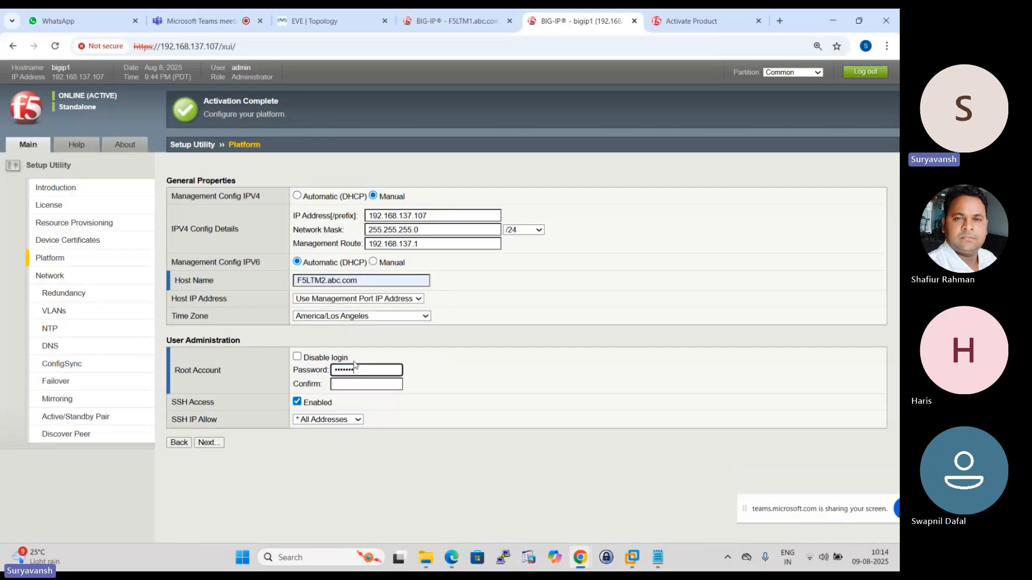
pyautogui.write('•••••••••••••')
pyautogui.click(369, 384)
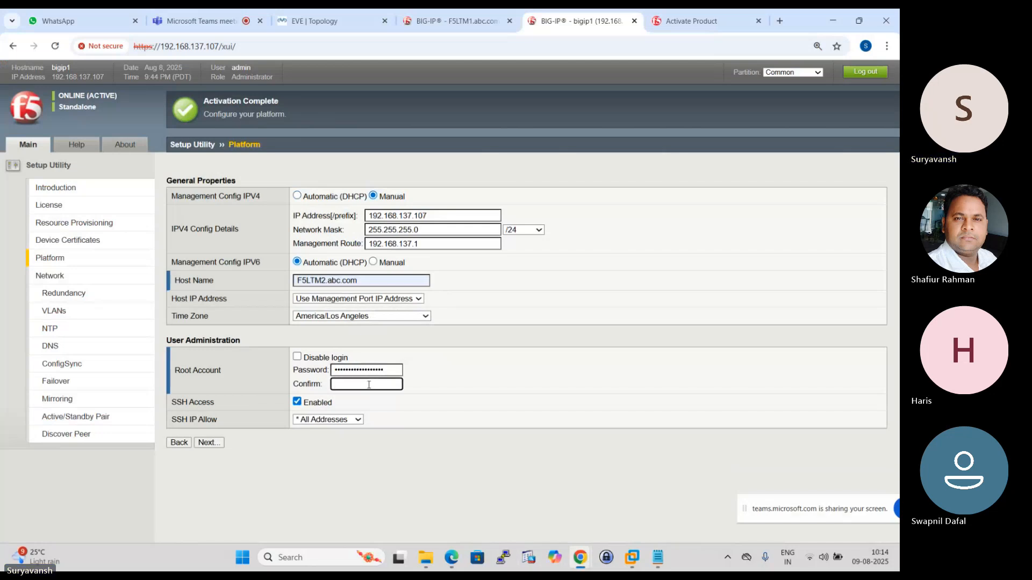
pyautogui.write('•••••••')
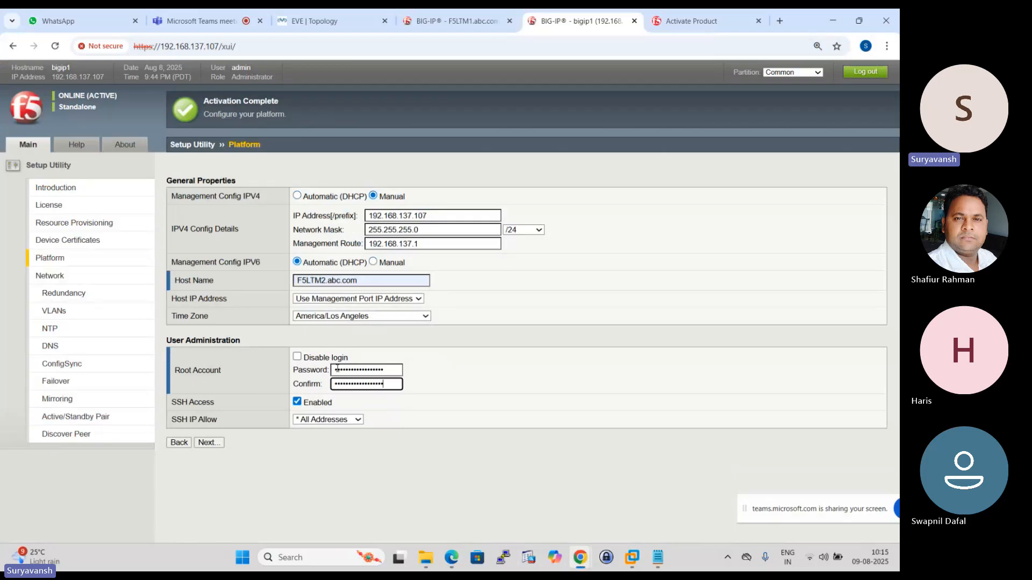
pyautogui.click(210, 444)
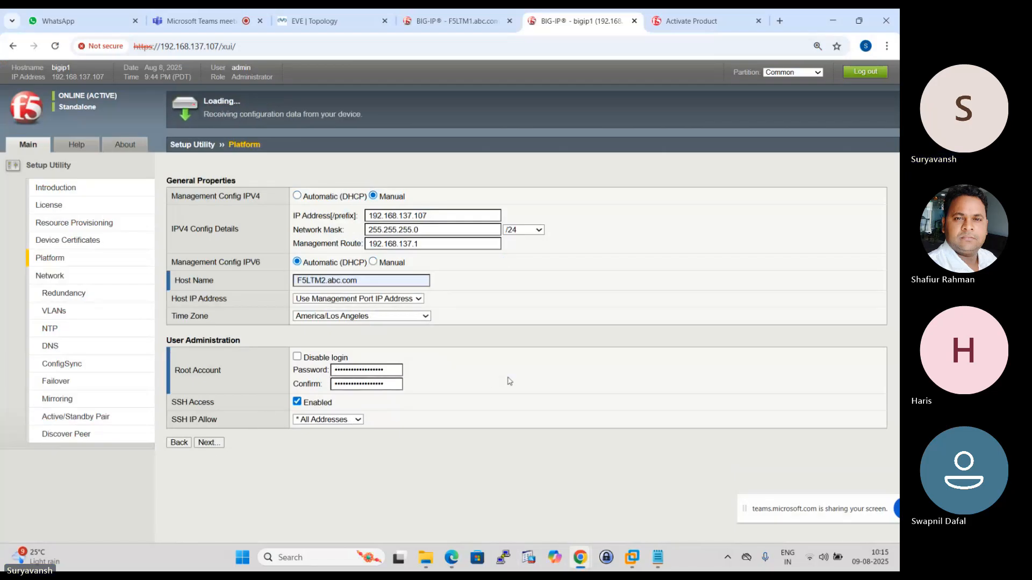
# - Look through the Local Traffic and Device Management options on F5LTM1
pyautogui.click(457, 20)
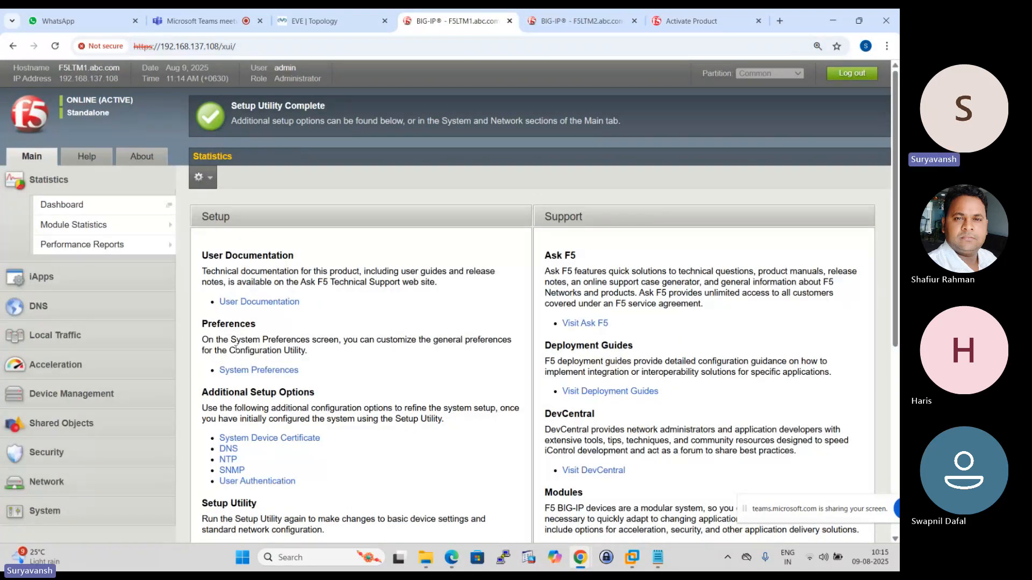
pyautogui.click(64, 334)
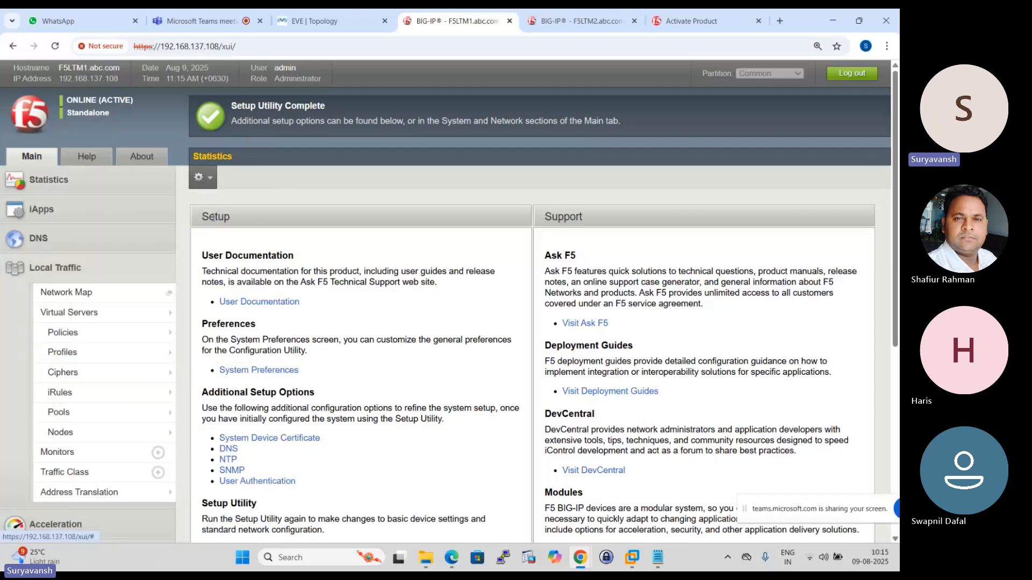
pyautogui.moveTo(92, 379)
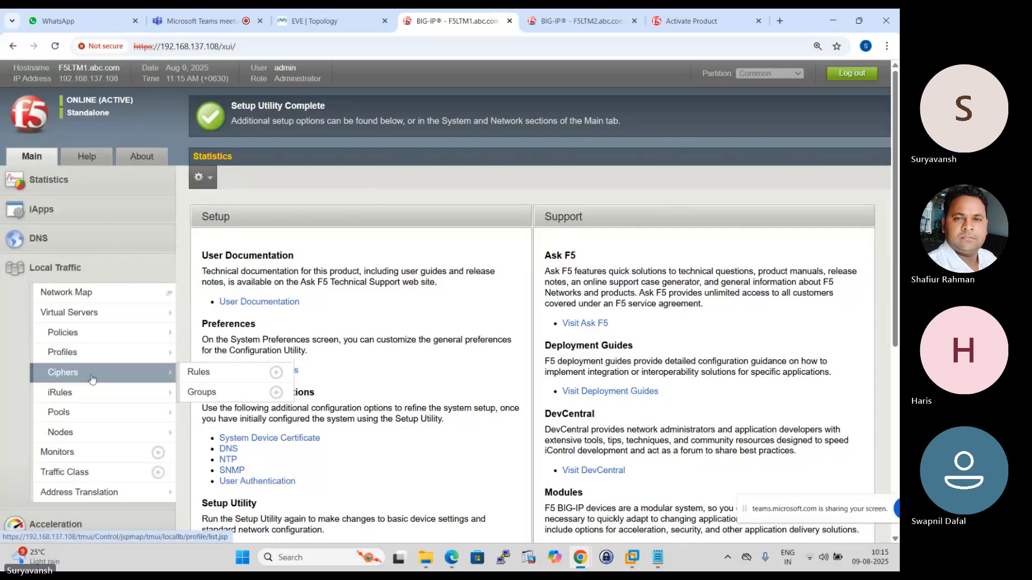
pyautogui.scroll(-3, 94, 387)
pyautogui.click(83, 378)
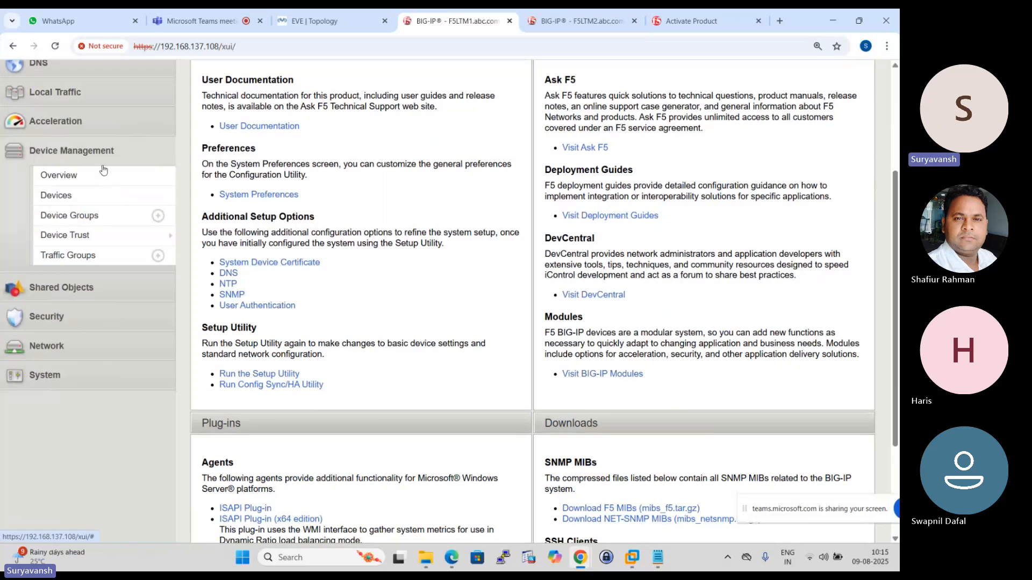
pyautogui.scroll(2, 384, 191)
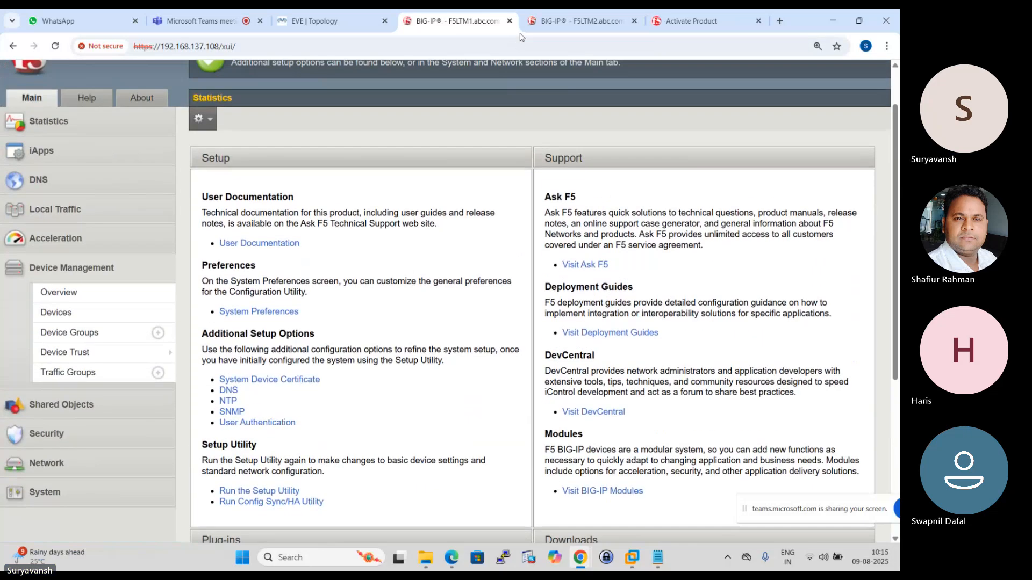
# - Finish the Setup Utility on F5LTM2 through the advanced network configuration option
pyautogui.click(555, 16)
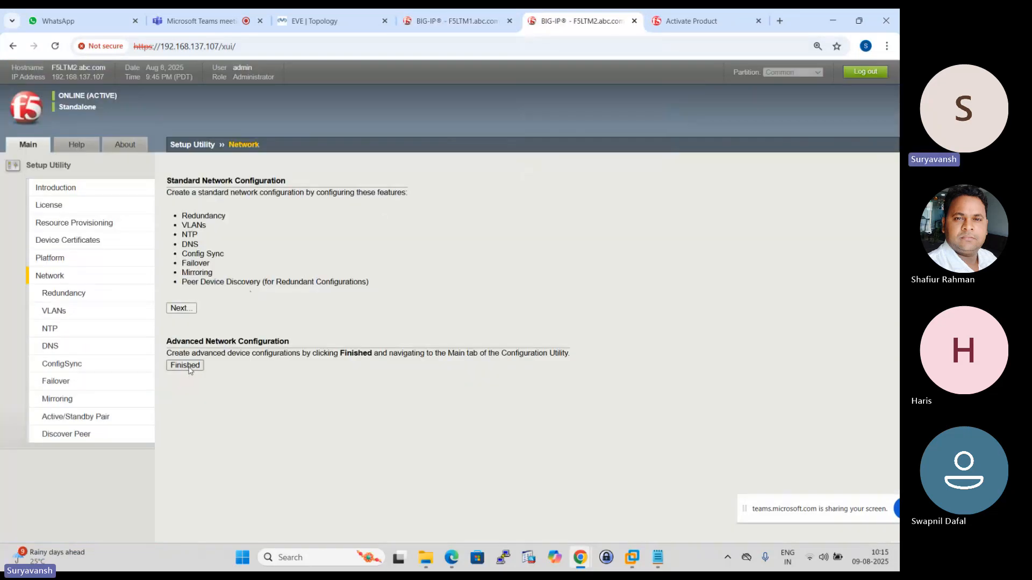
pyautogui.click(185, 365)
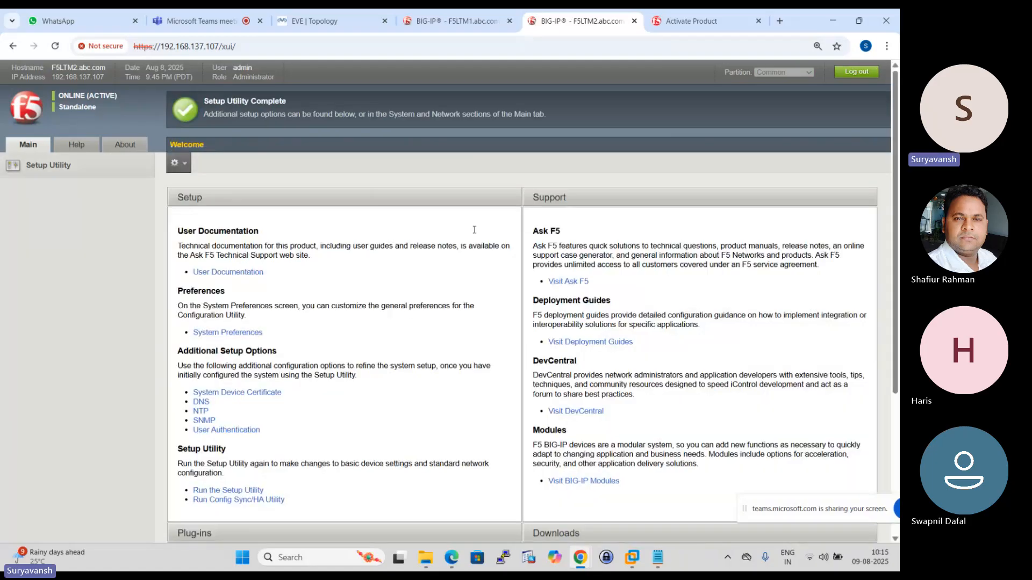
# - Start a new VLAN on F5LTM1 and name it External-Vlan
pyautogui.click(457, 20)
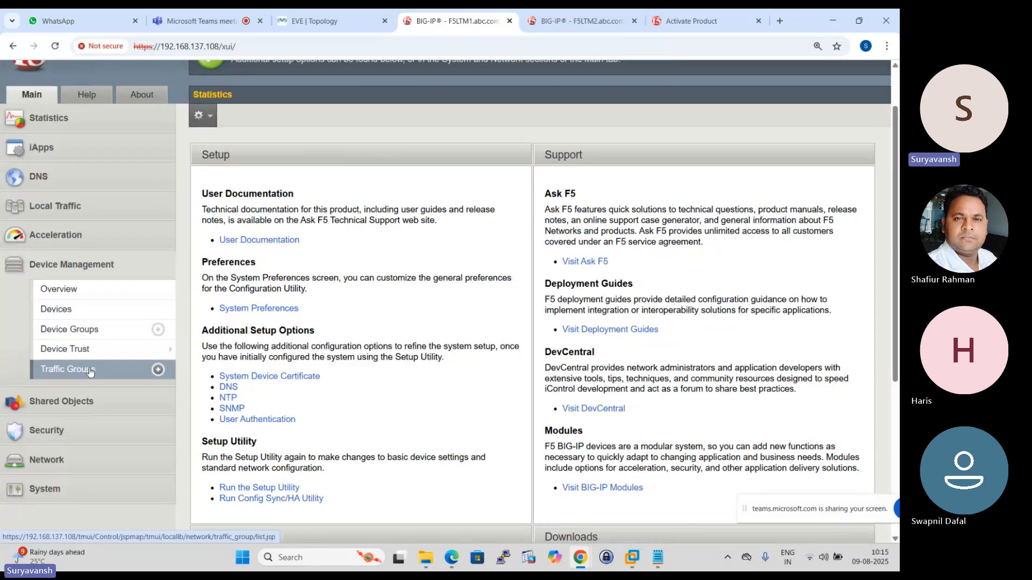
pyautogui.scroll(-1, 81, 376)
pyautogui.click(53, 407)
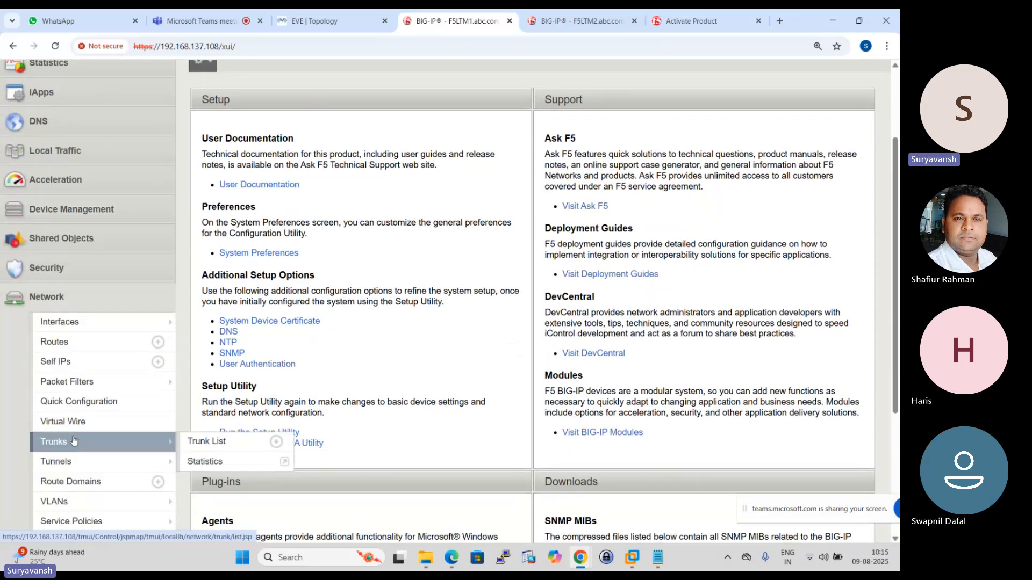
pyautogui.scroll(-1, 75, 438)
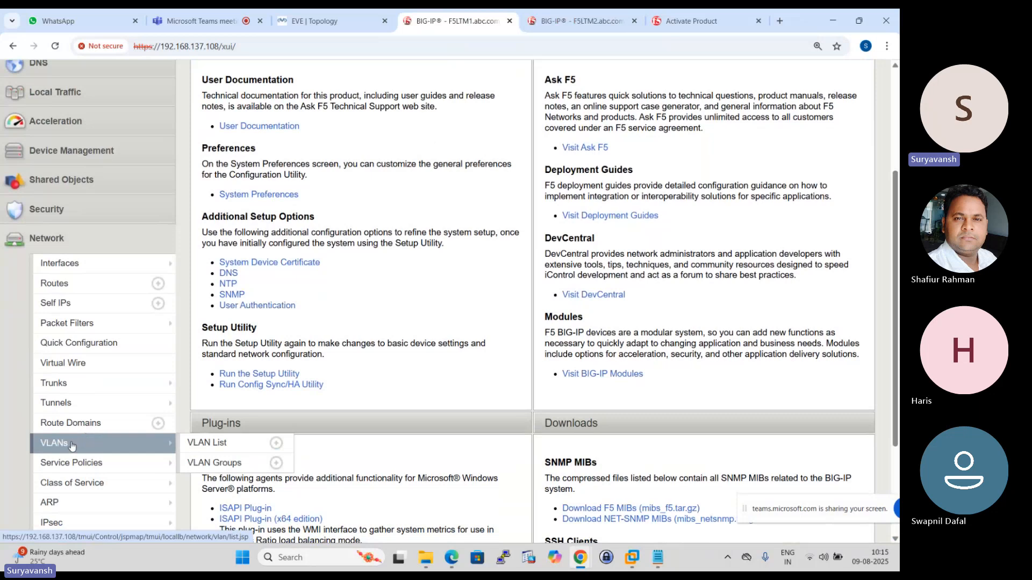
pyautogui.click(86, 439)
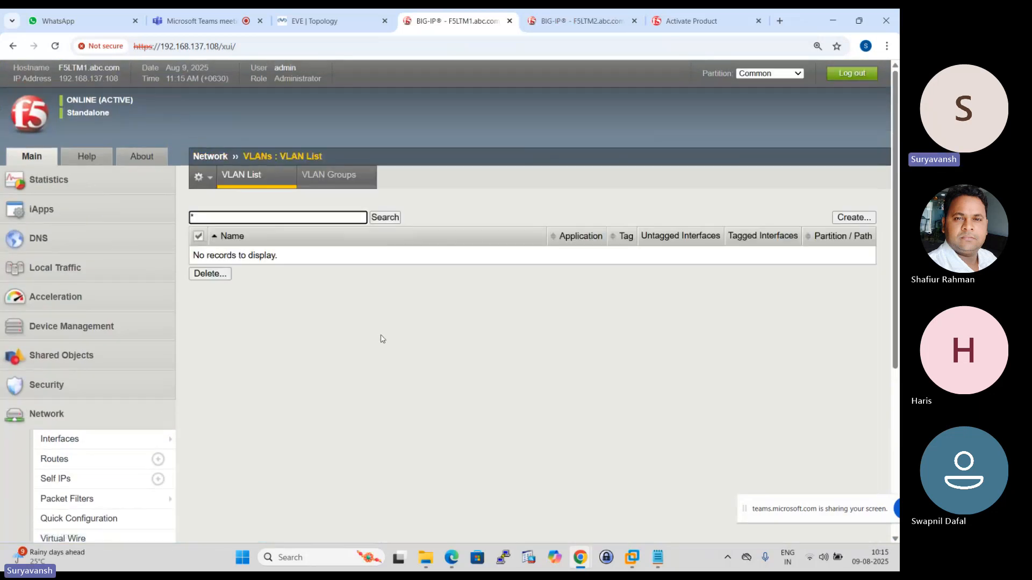
pyautogui.click(854, 217)
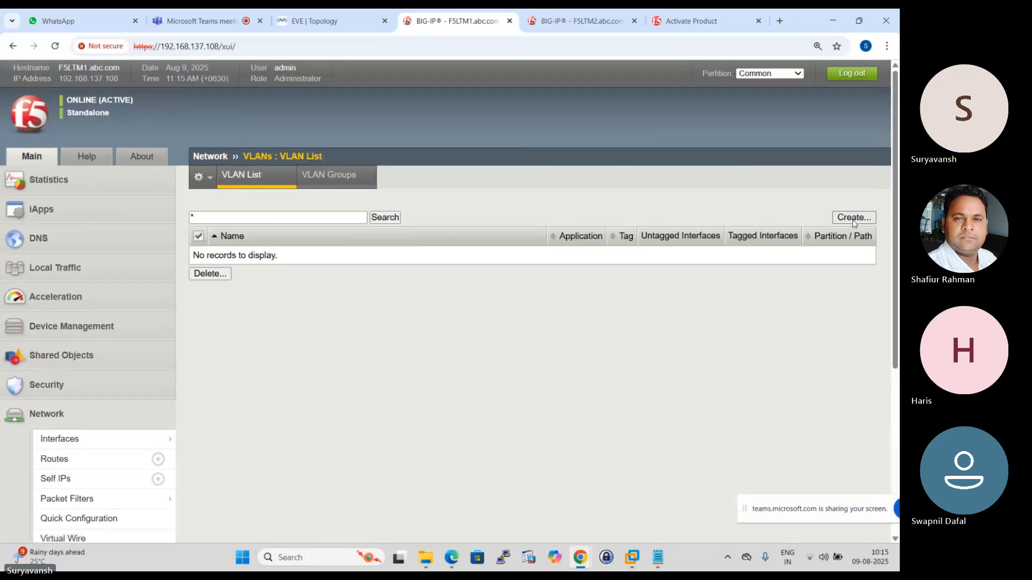
pyautogui.click(314, 19)
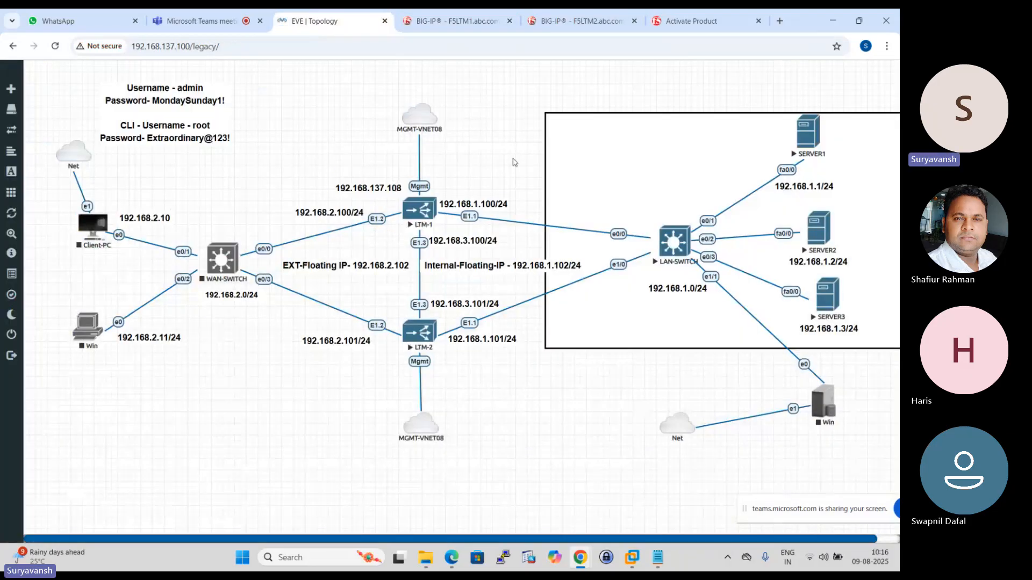
pyautogui.click(456, 21)
pyautogui.click(362, 215)
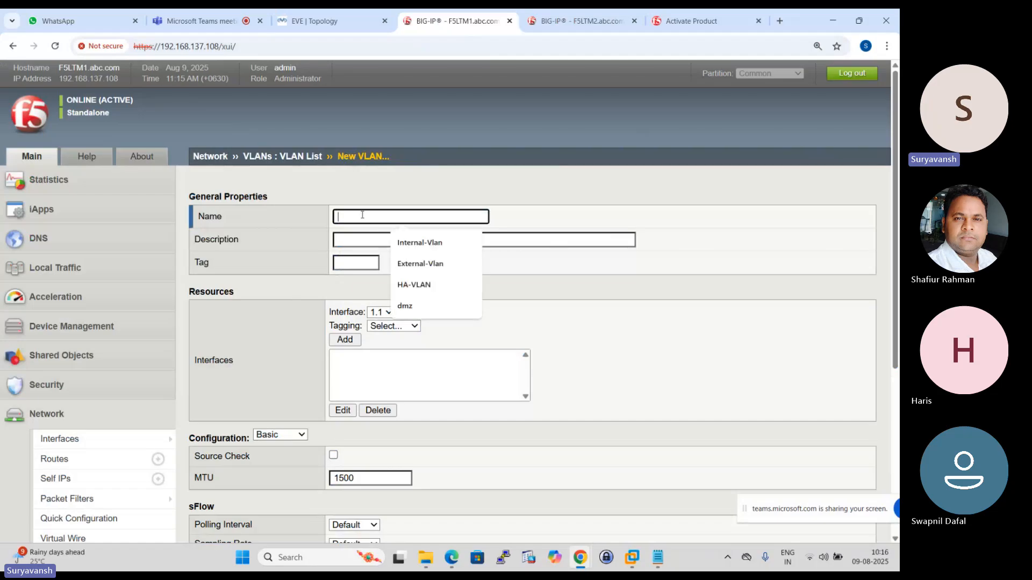
pyautogui.click(422, 265)
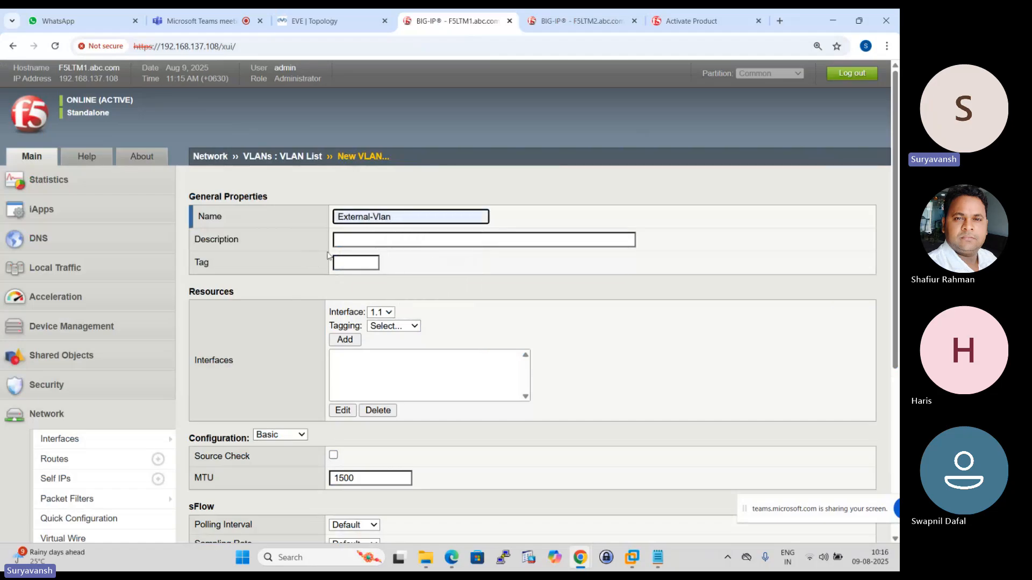
# - Check LTM-1's external port in the topology and add interface 1.2 to External-Vlan as untagged
pyautogui.scroll(-1, 410, 258)
pyautogui.scroll(-1, 329, 253)
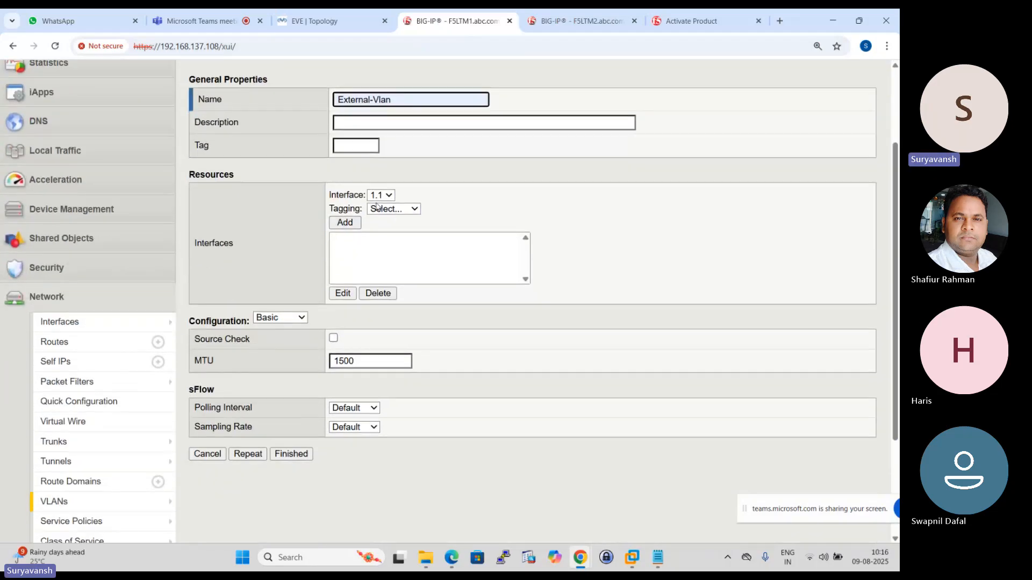
pyautogui.click(323, 21)
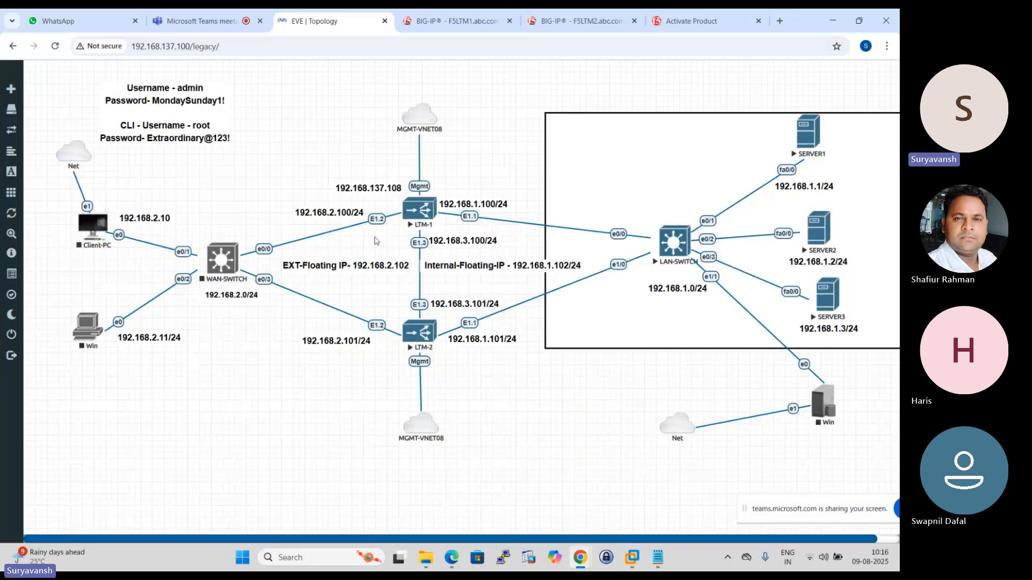
pyautogui.click(455, 21)
pyautogui.click(389, 197)
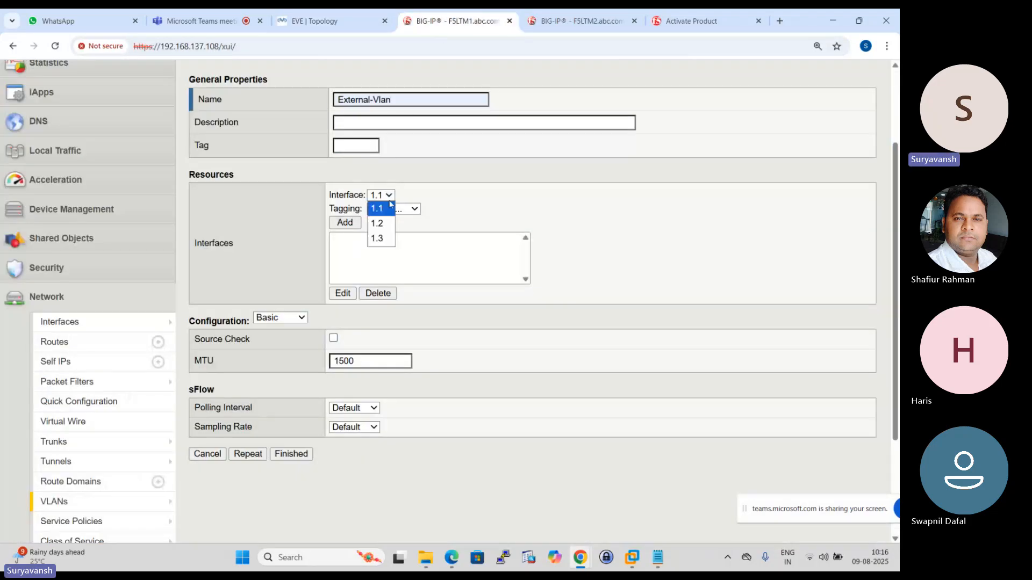
pyautogui.click(381, 220)
pyautogui.click(400, 213)
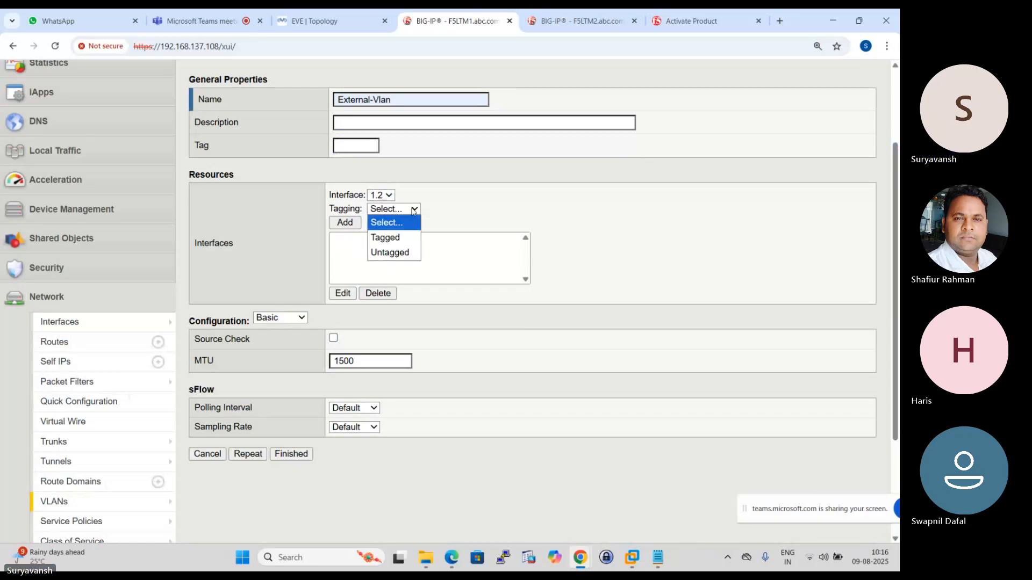
pyautogui.click(390, 253)
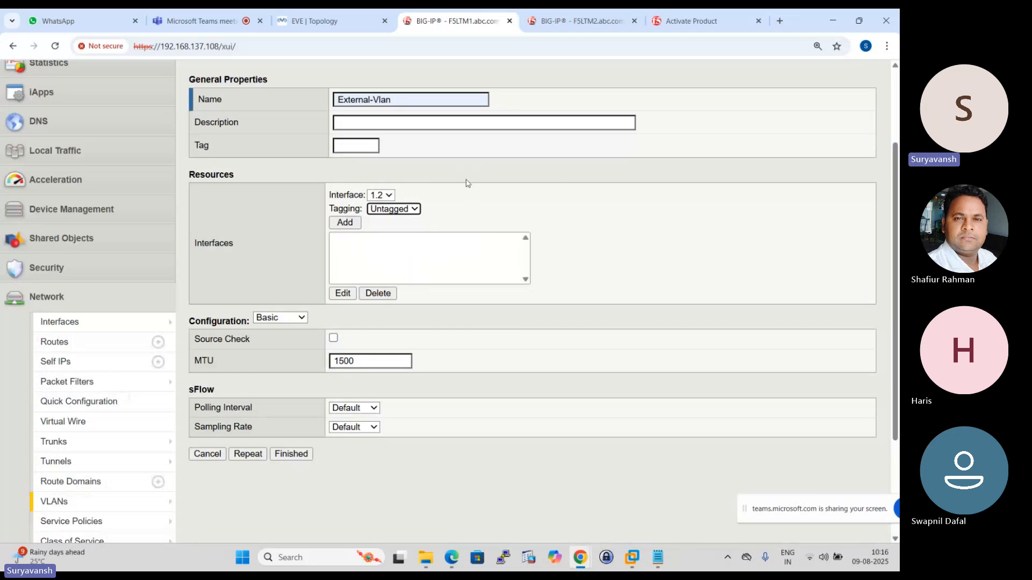
pyautogui.click(353, 222)
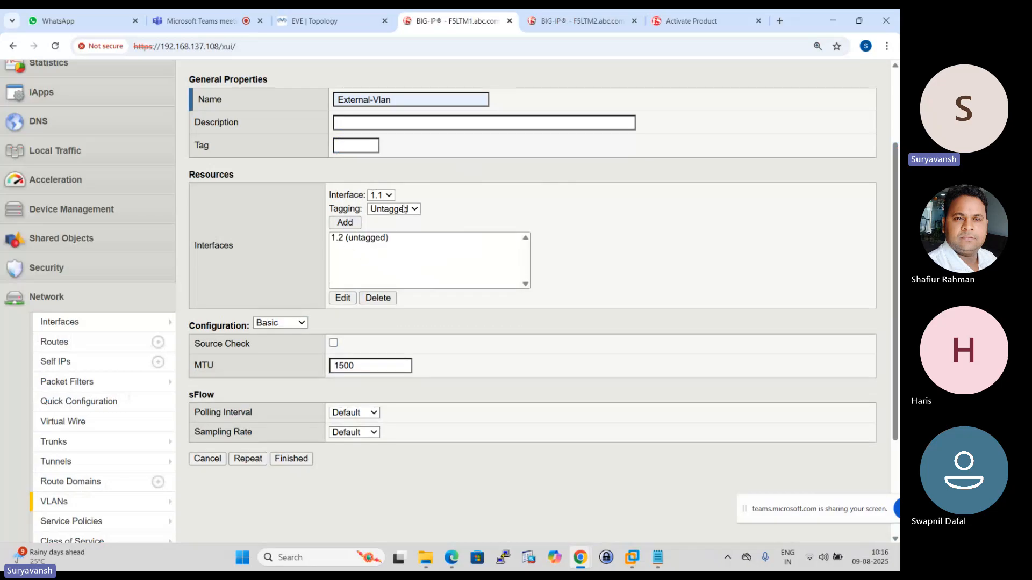
# - Compare the VLAN settings with the topology, then save External-Vlan and open a blank form for another VLAN
pyautogui.click(319, 15)
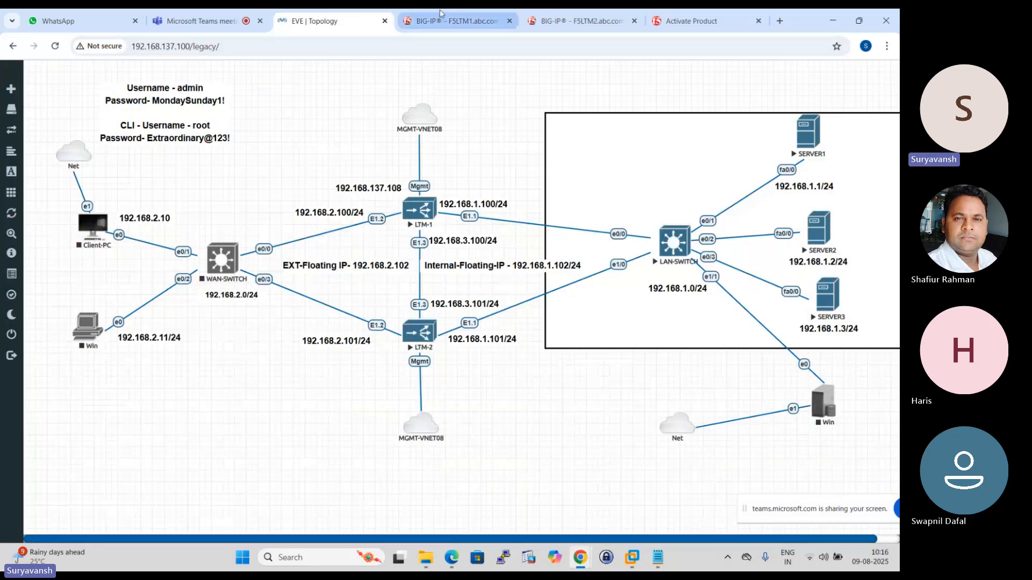
pyautogui.click(456, 20)
pyautogui.scroll(3, 422, 207)
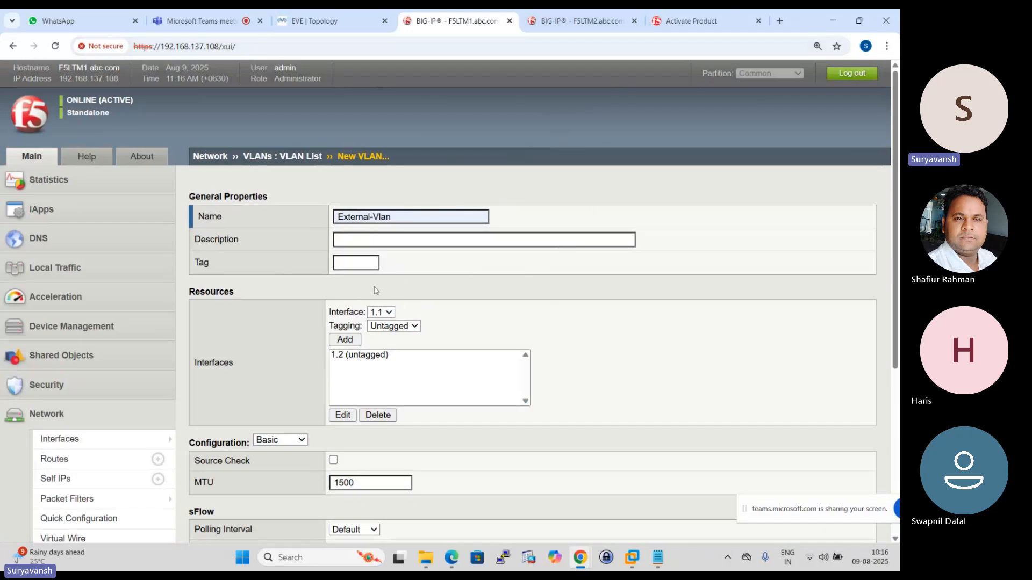
pyautogui.scroll(-1, 344, 325)
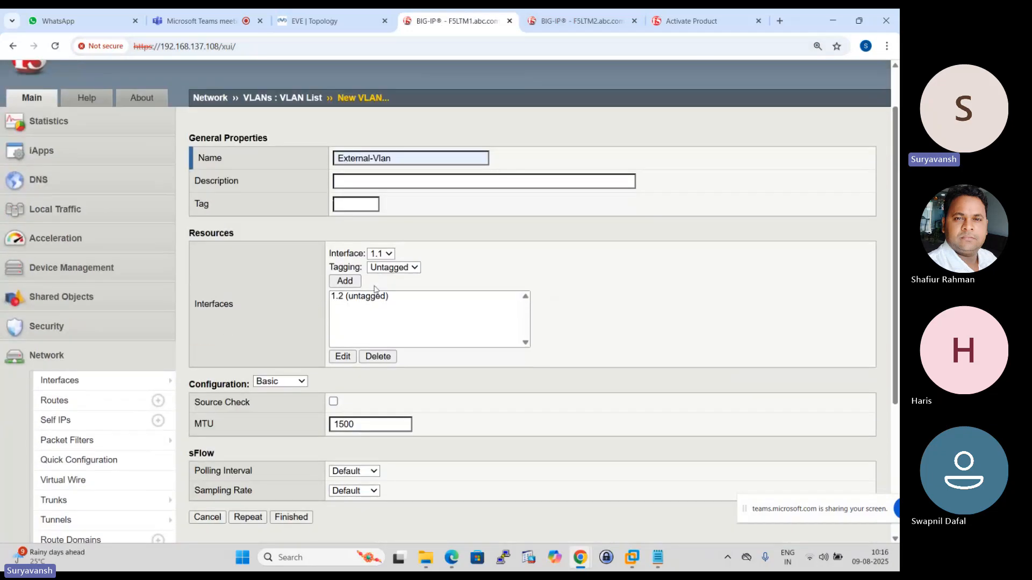
pyautogui.scroll(-2, 370, 338)
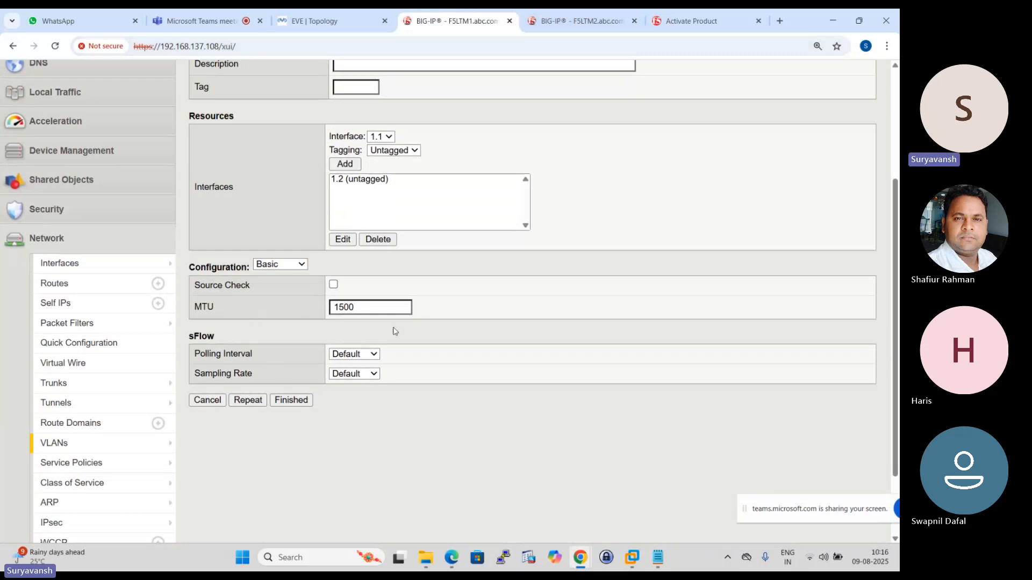
pyautogui.scroll(1, 371, 315)
pyautogui.scroll(-1, 372, 326)
pyautogui.click(253, 402)
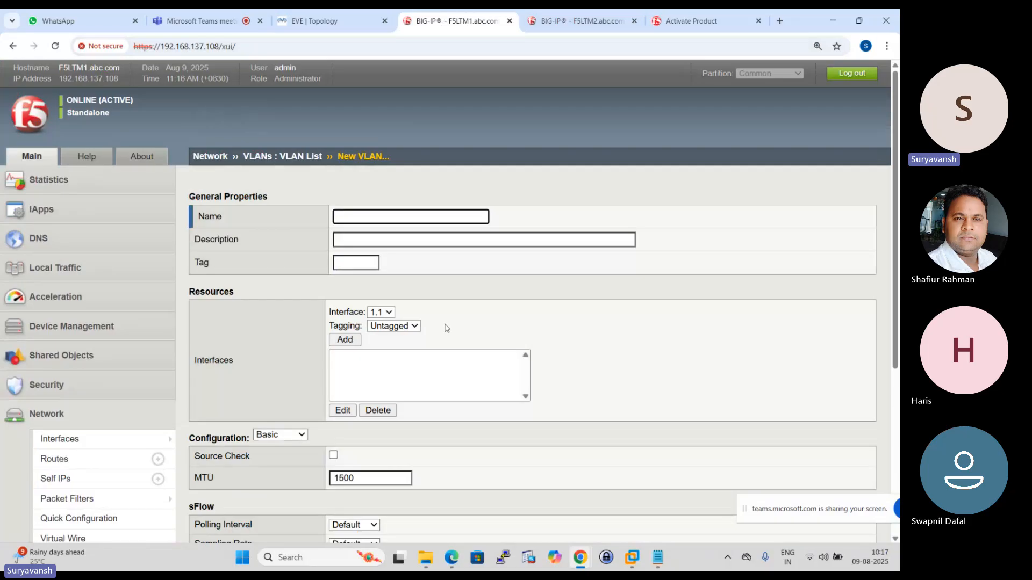
# - Name the F5LTM1 VLAN Internal-Vlan, add interface 1.1 as untagged per the topology, and save it with a blank form for another VLAN
pyautogui.click(400, 218)
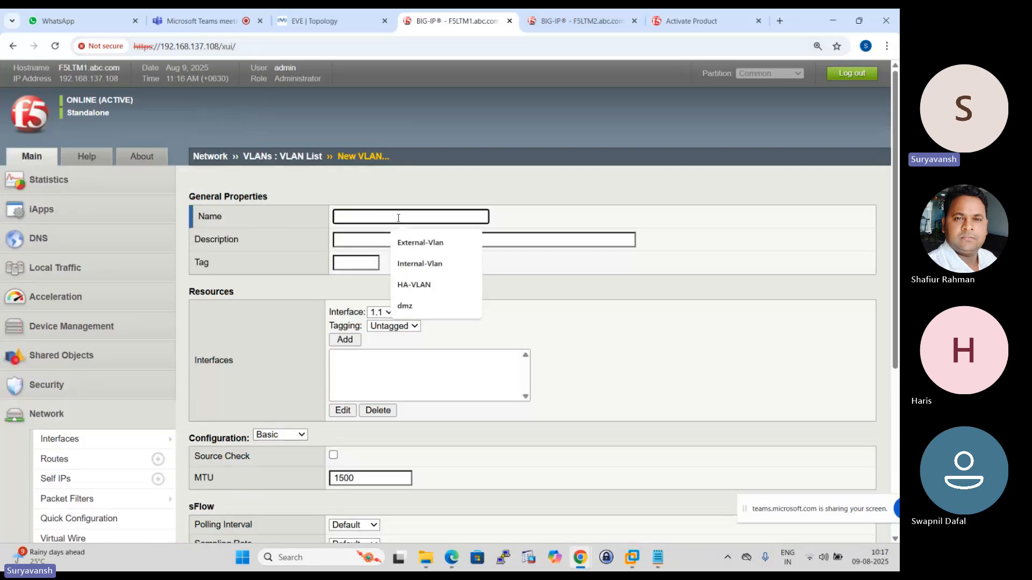
pyautogui.click(422, 264)
pyautogui.click(330, 20)
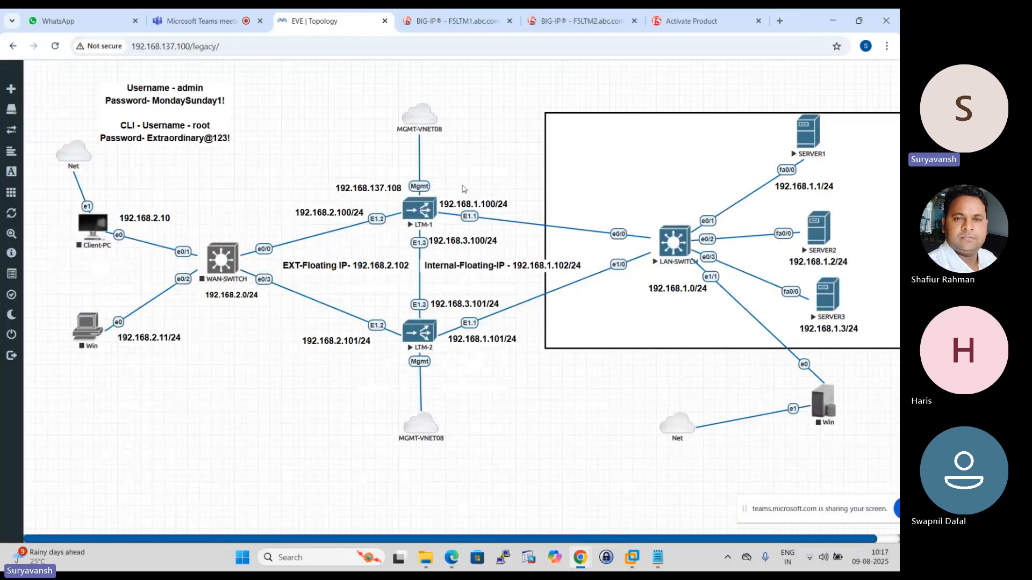
pyautogui.click(450, 20)
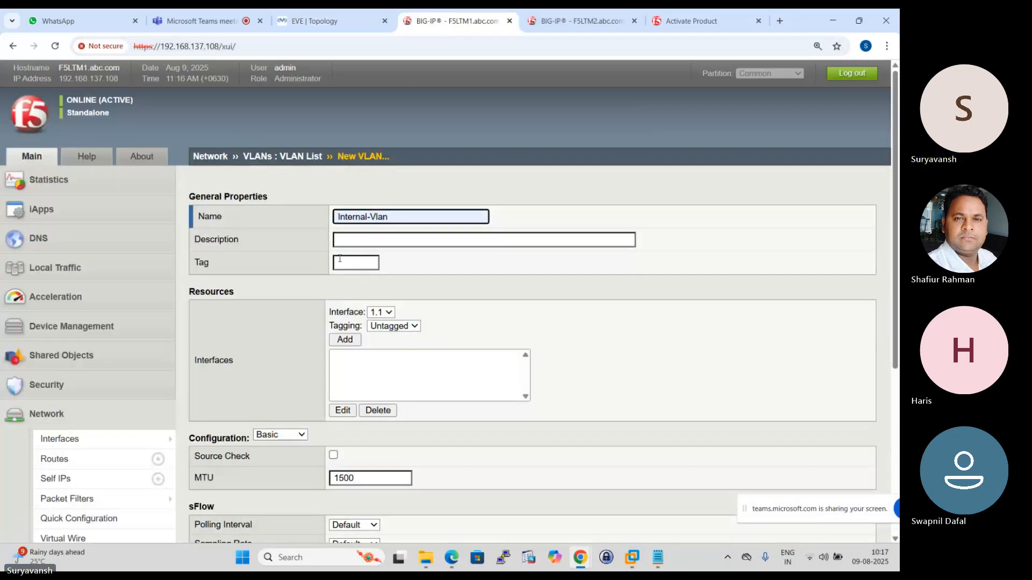
pyautogui.click(344, 340)
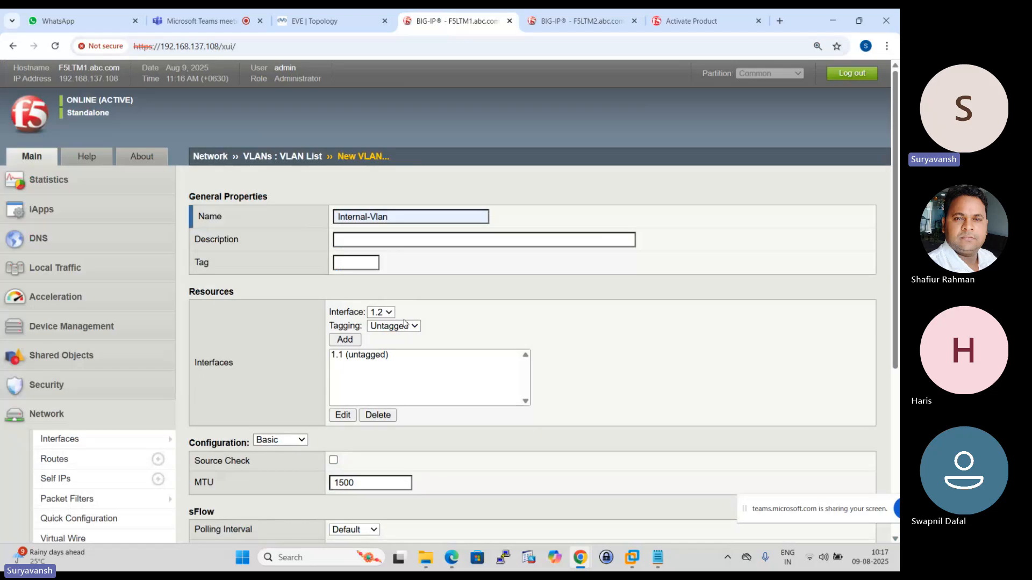
pyautogui.scroll(-4, 404, 322)
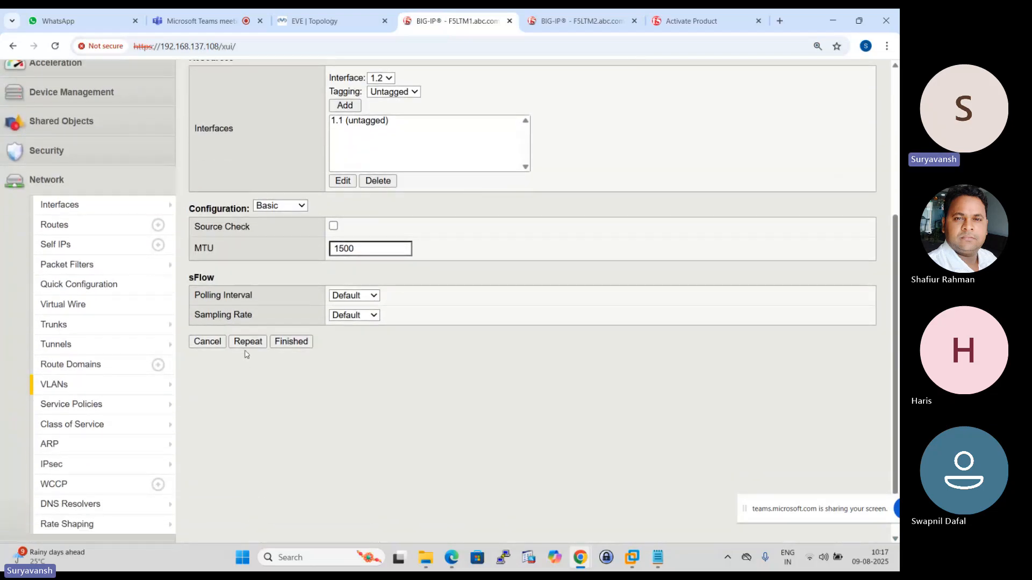
pyautogui.click(247, 343)
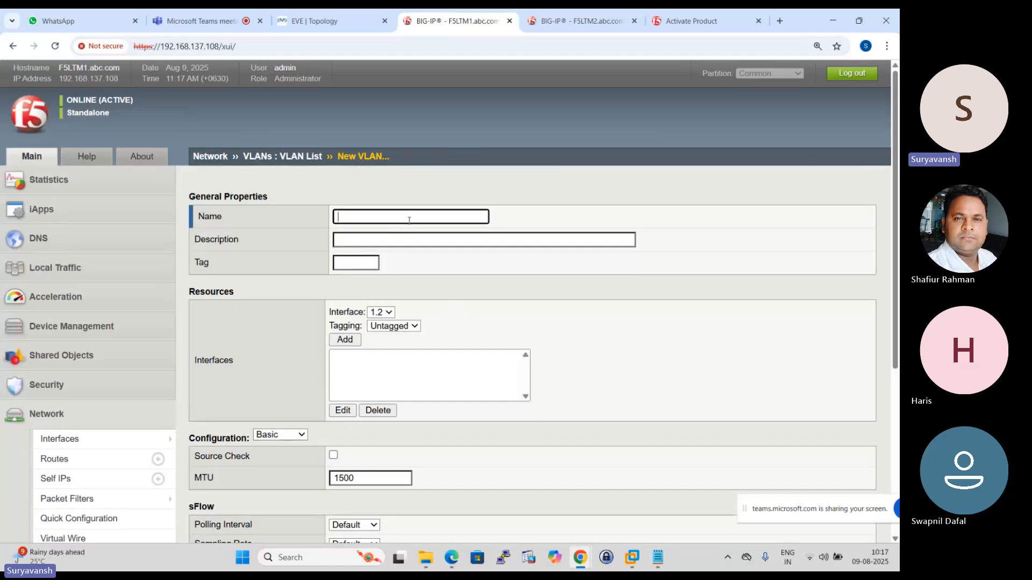
# - Name the new VLAN on F5LTM1 HA-VLAN and check LTM-1's HA link port in the topology
pyautogui.click(409, 221)
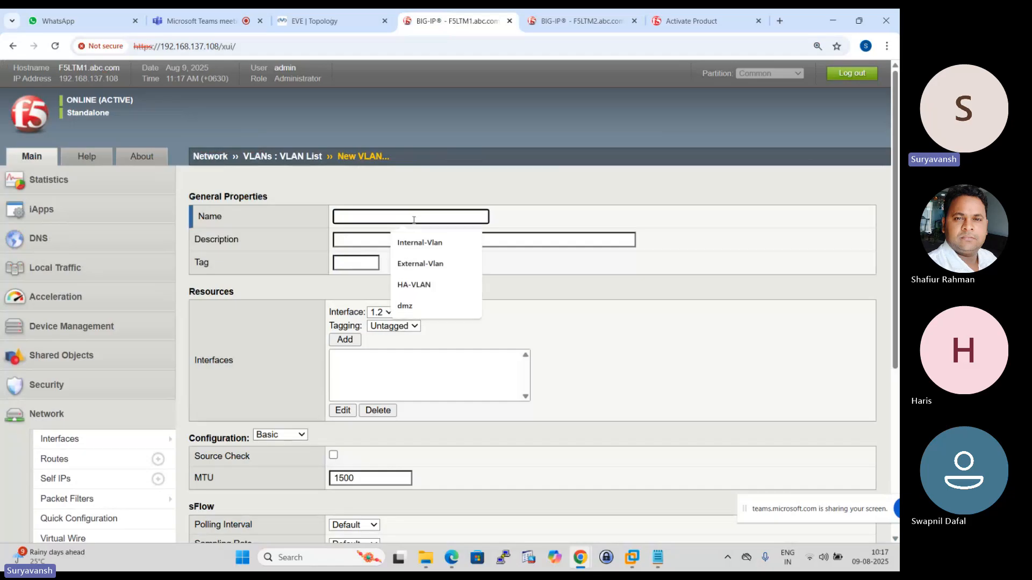
pyautogui.click(410, 283)
pyautogui.click(306, 14)
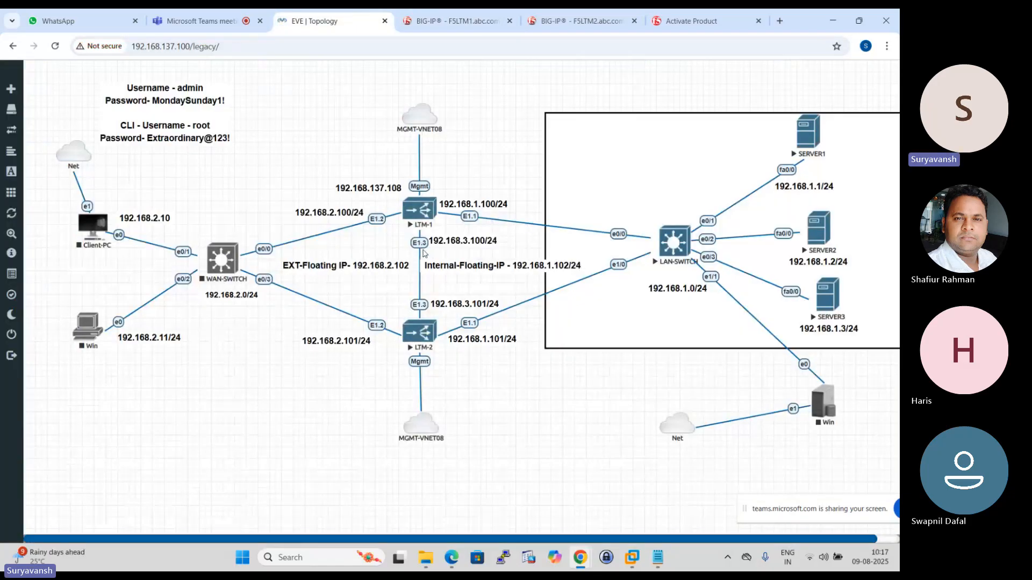
pyautogui.click(430, 21)
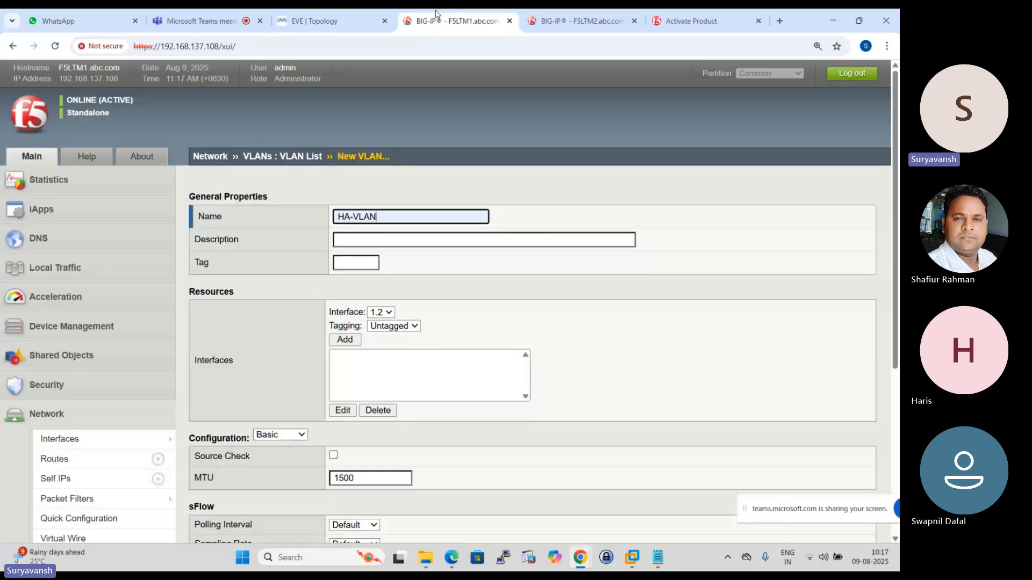
# - Add interface 1.3 to HA-VLAN as untagged and finish creating the VLAN on F5LTM1
pyautogui.scroll(-1, 396, 301)
pyautogui.click(389, 255)
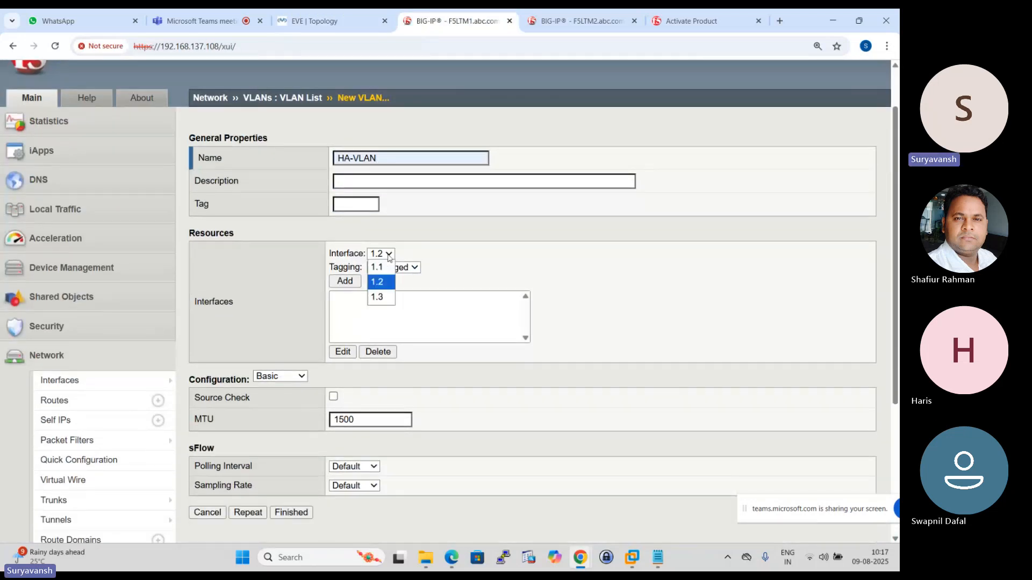
pyautogui.click(381, 296)
pyautogui.click(344, 281)
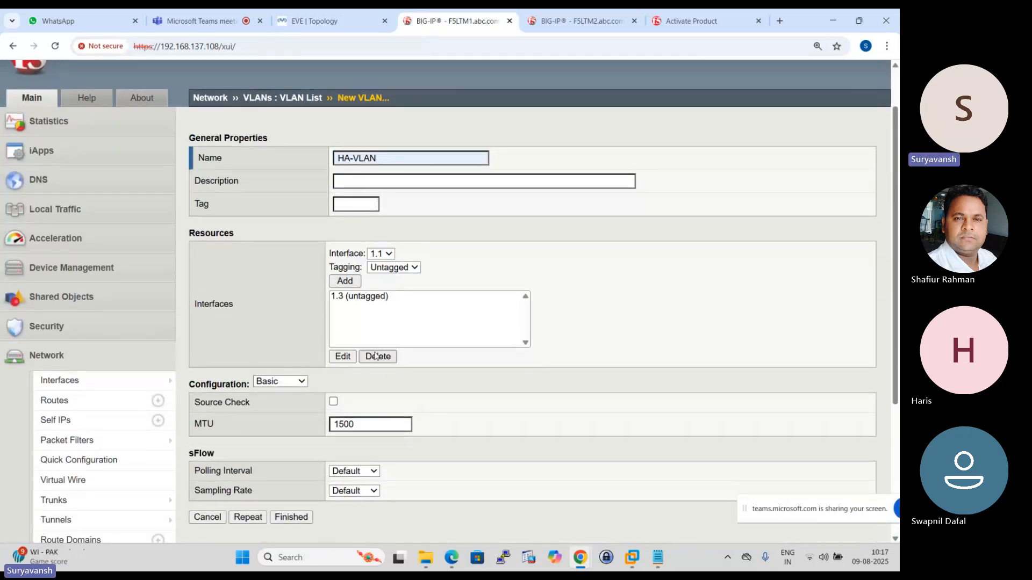
pyautogui.scroll(-3, 376, 356)
pyautogui.click(291, 340)
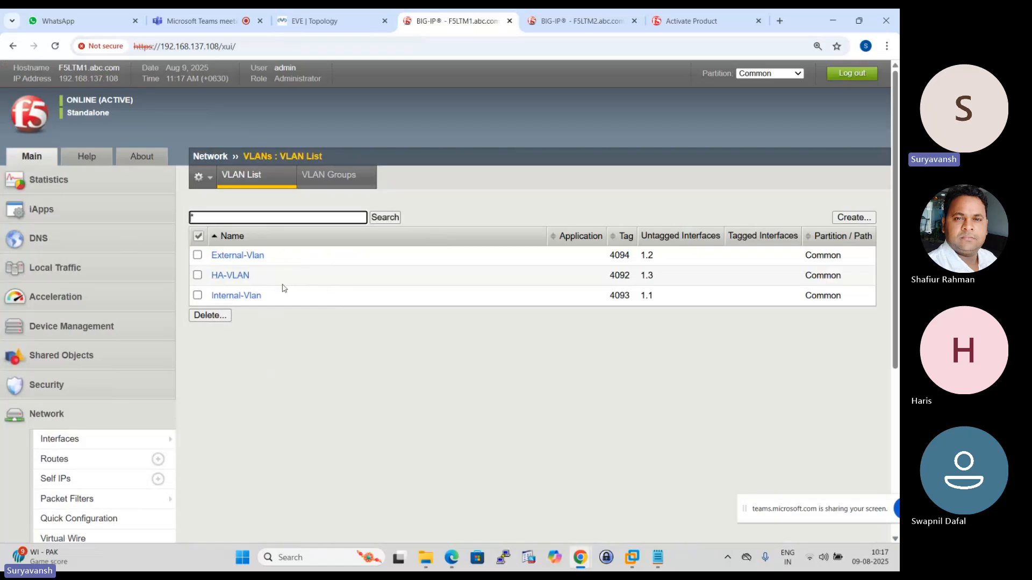
# - Switch to F5LTM2, close the Activate Product page, and open the VLAN list in the network settings
pyautogui.hotkey('ctrl', 'Tab')
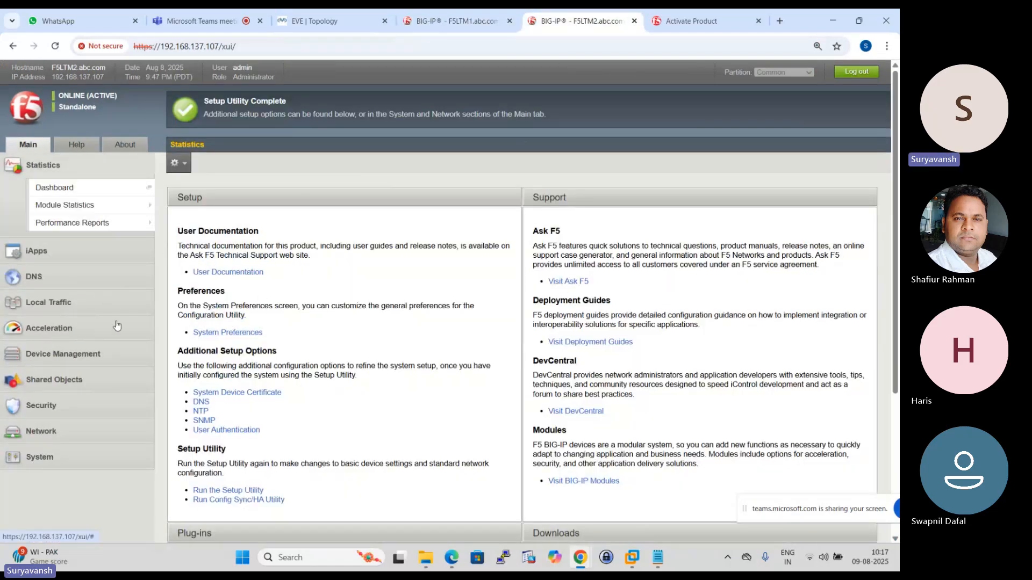
pyautogui.click(758, 21)
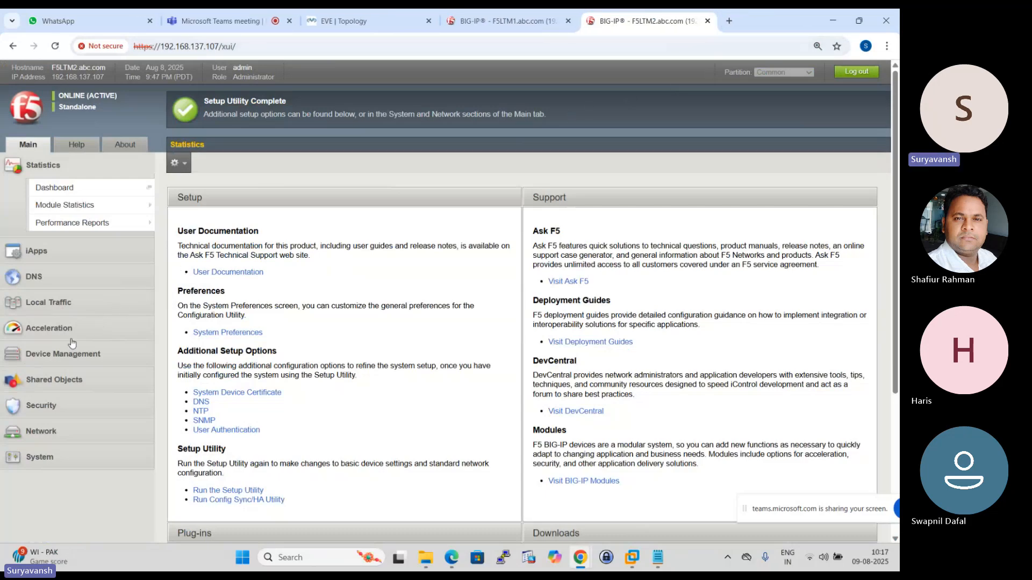
pyautogui.click(54, 426)
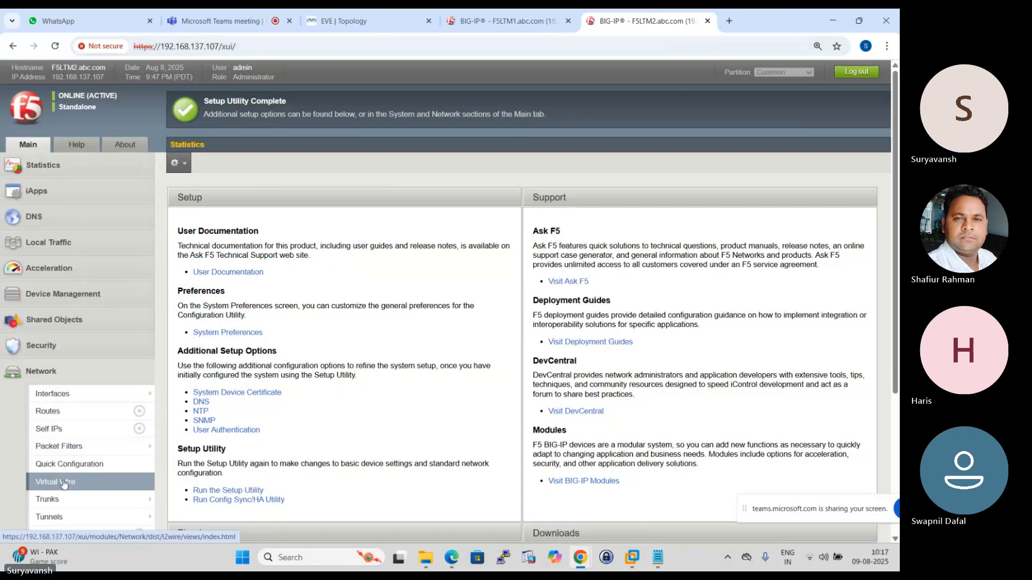
pyautogui.moveTo(70, 497)
pyautogui.scroll(-2, 70, 498)
pyautogui.click(54, 437)
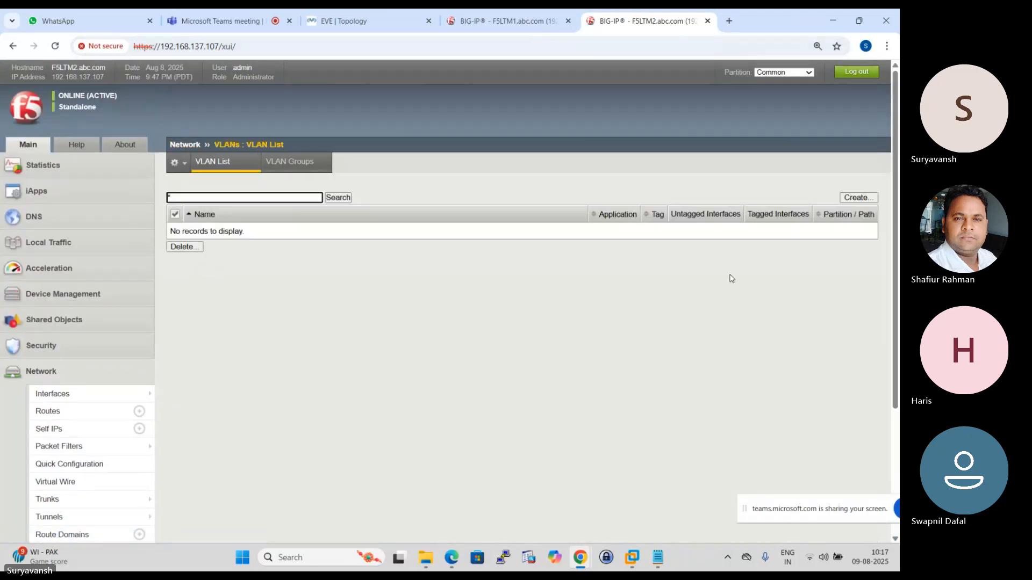
# - Start a new VLAN on F5LTM2 named External-Vlan and check LTM-2's external port in the topology
pyautogui.click(857, 197)
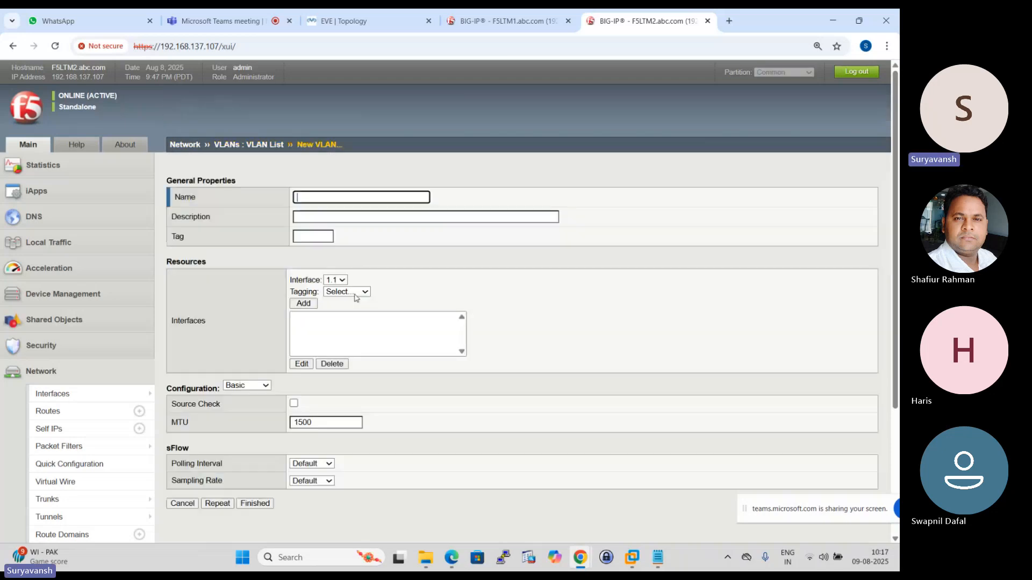
pyautogui.click(376, 198)
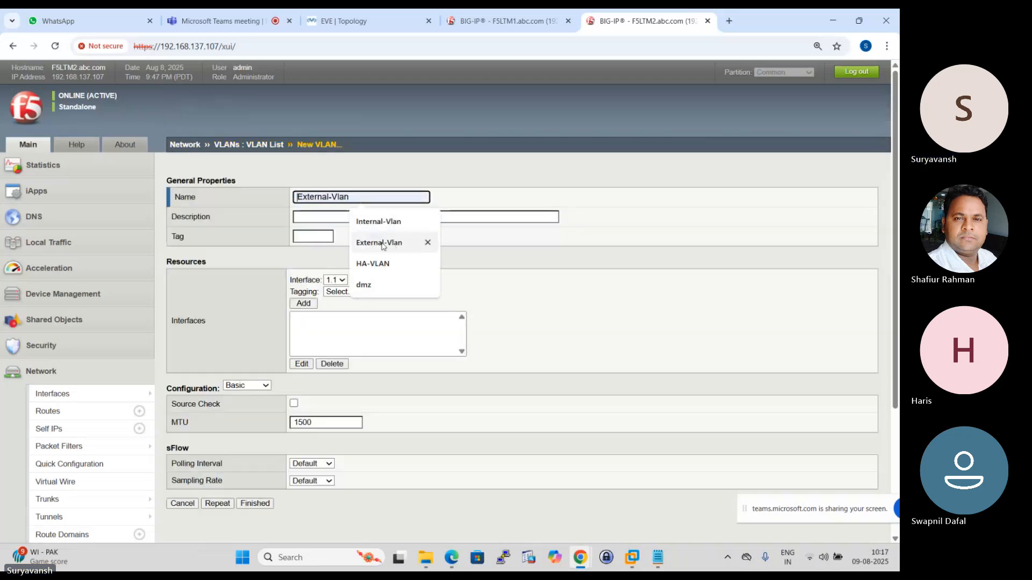
pyautogui.click(362, 250)
pyautogui.click(344, 21)
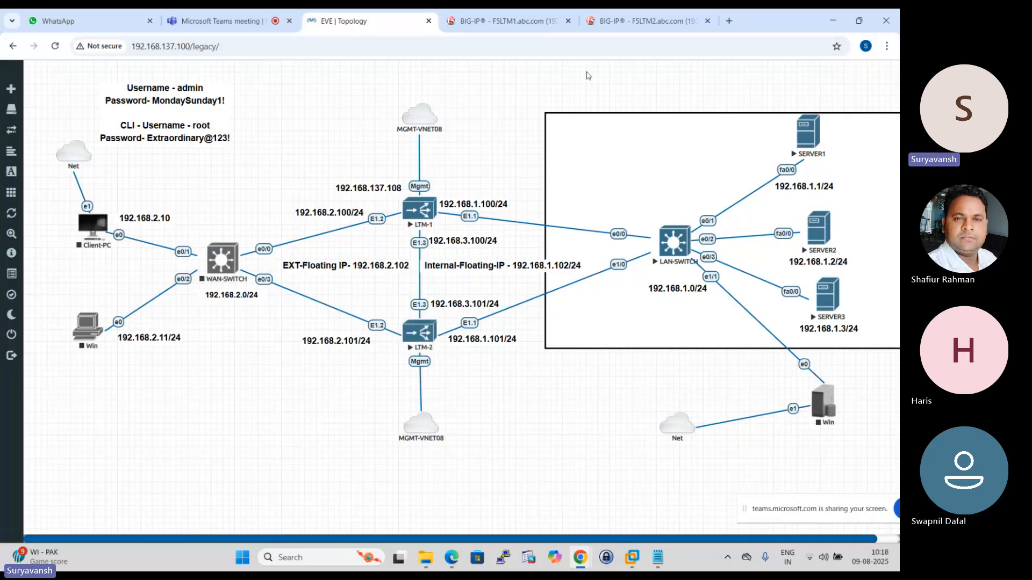
pyautogui.click(639, 20)
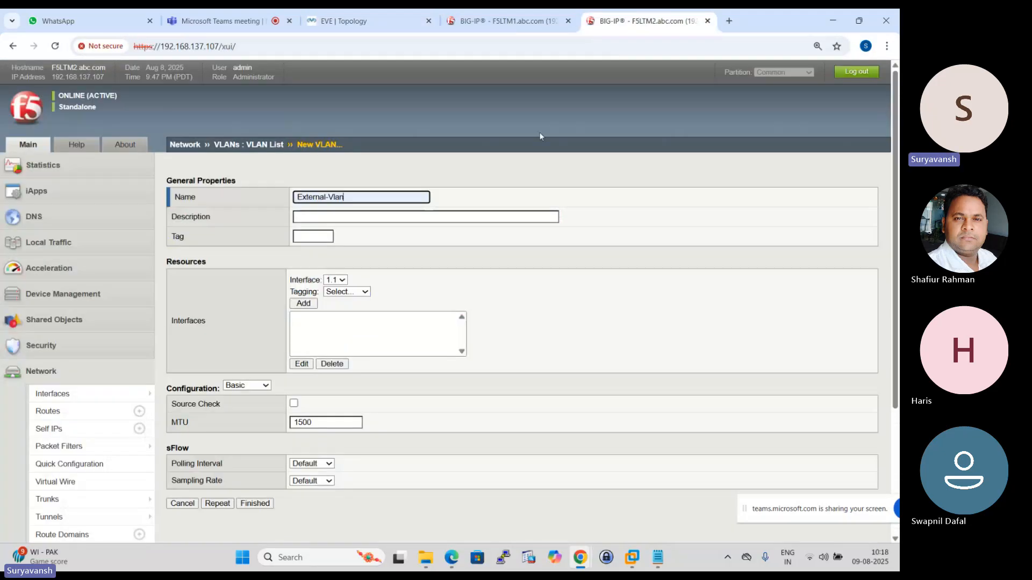
# - Add interface 1.2 to F5LTM2's External-Vlan as untagged, then save it and open a blank form for another VLAN
pyautogui.click(342, 281)
pyautogui.click(334, 301)
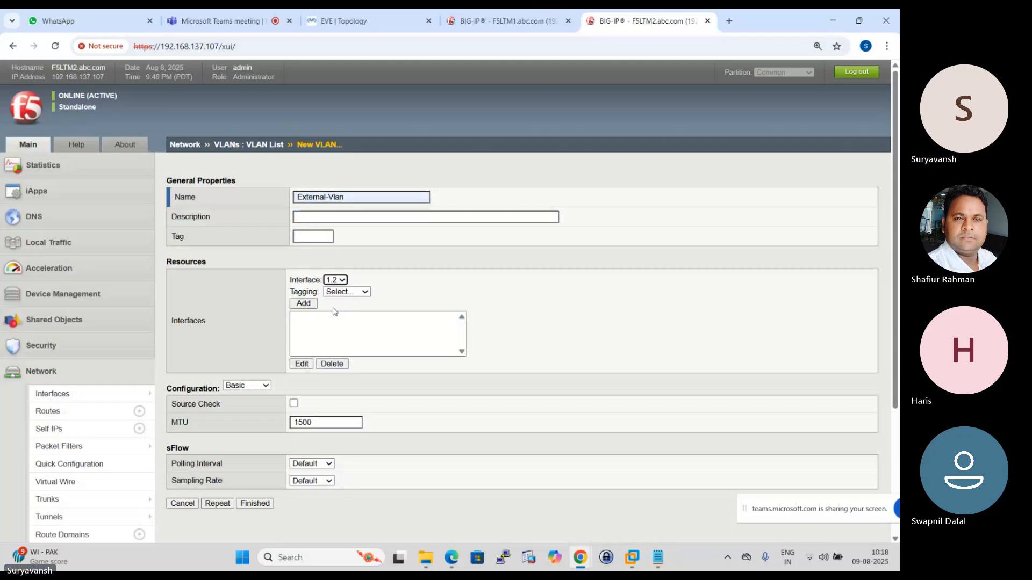
pyautogui.click(366, 293)
pyautogui.click(355, 333)
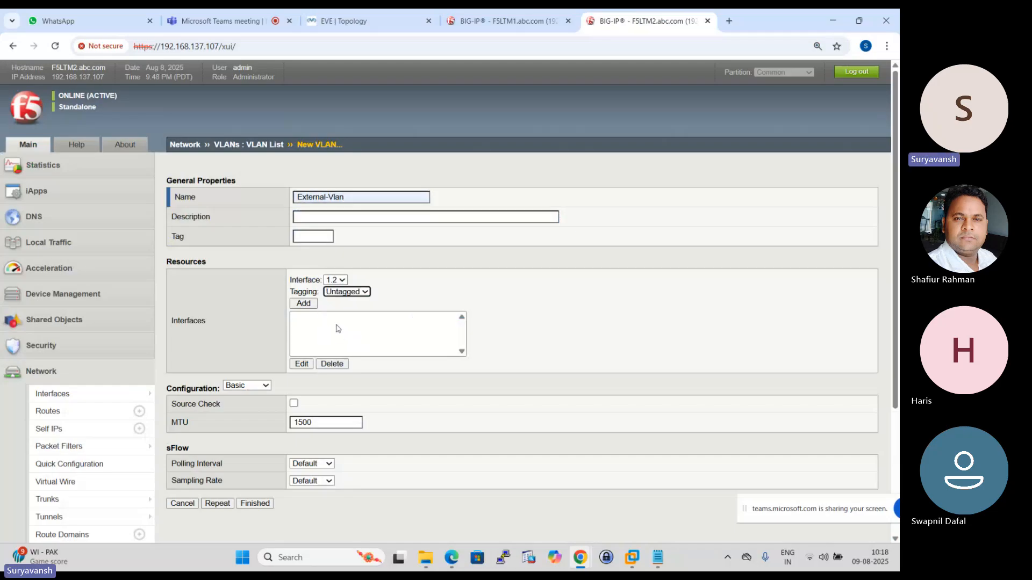
pyautogui.click(304, 304)
pyautogui.scroll(-2, 384, 342)
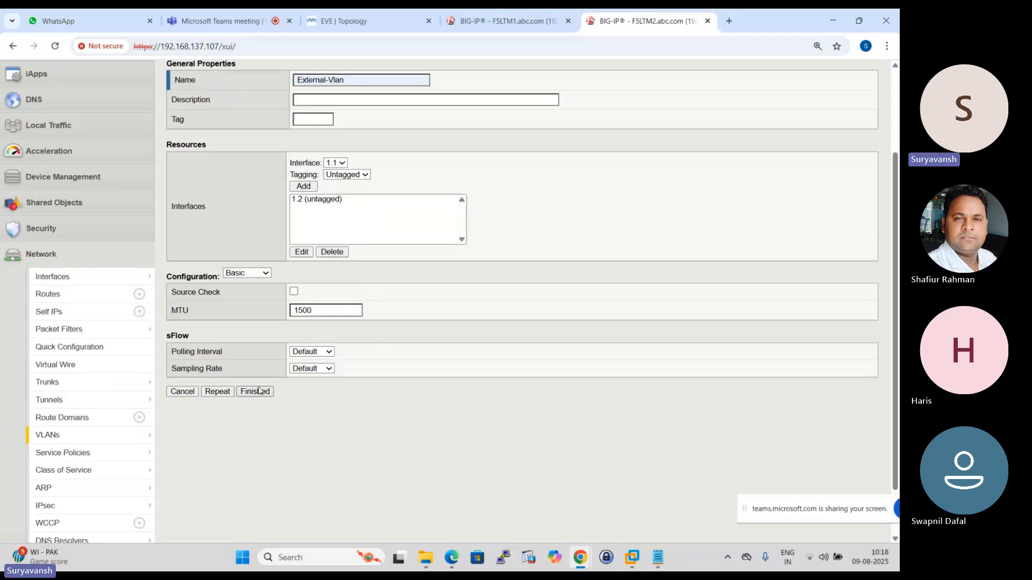
pyautogui.click(221, 396)
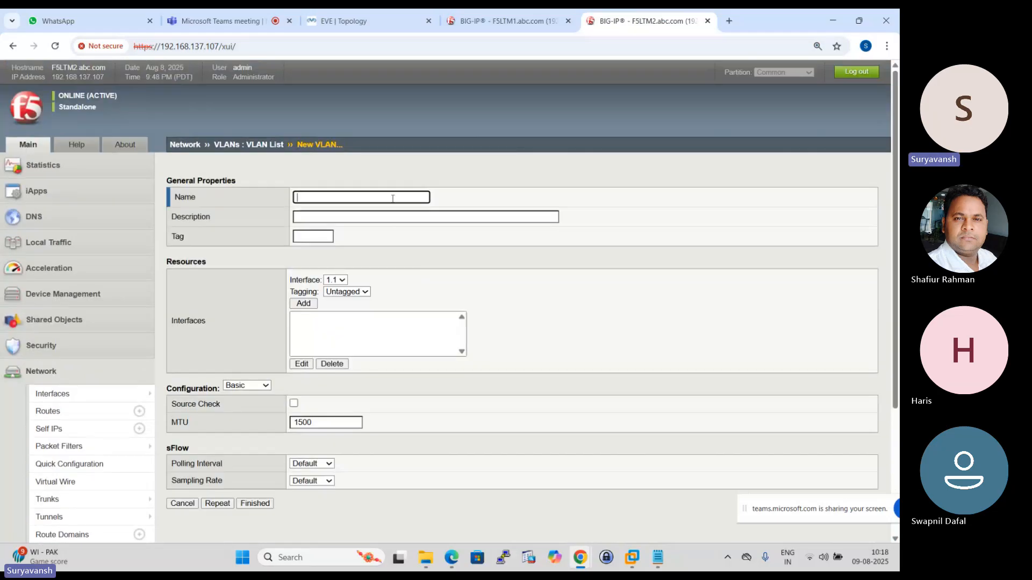
# - Name the next F5LTM2 VLAN Internal-Vlan and check its interface against F5LTM1's VLAN list and the topology
pyautogui.click(393, 199)
pyautogui.click(387, 244)
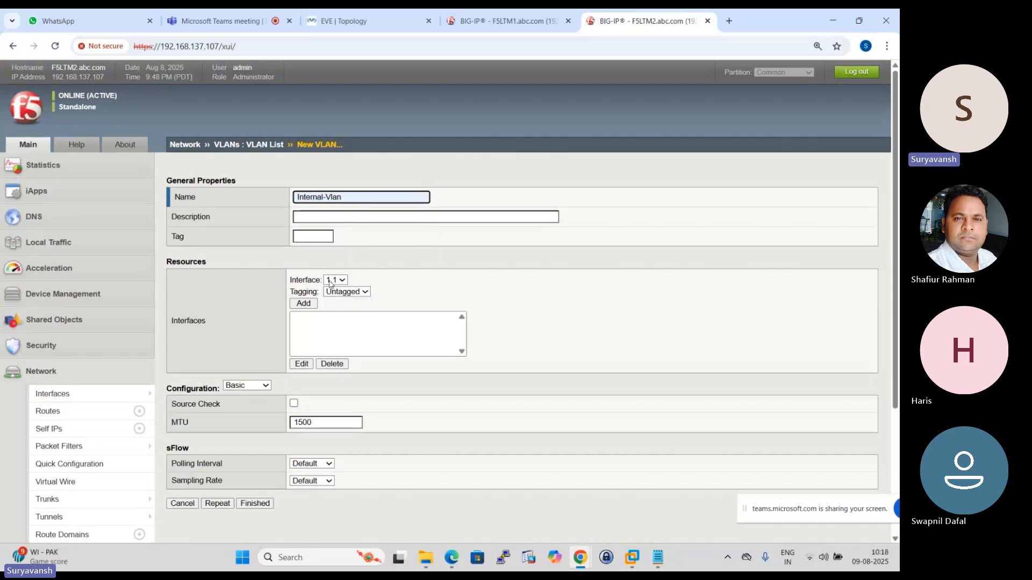
pyautogui.click(505, 20)
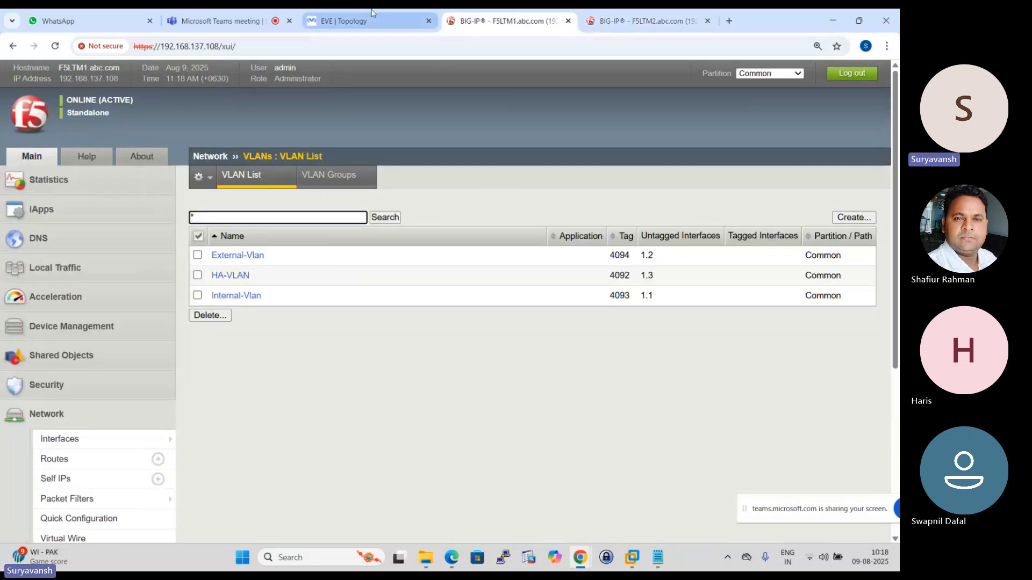
pyautogui.click(344, 20)
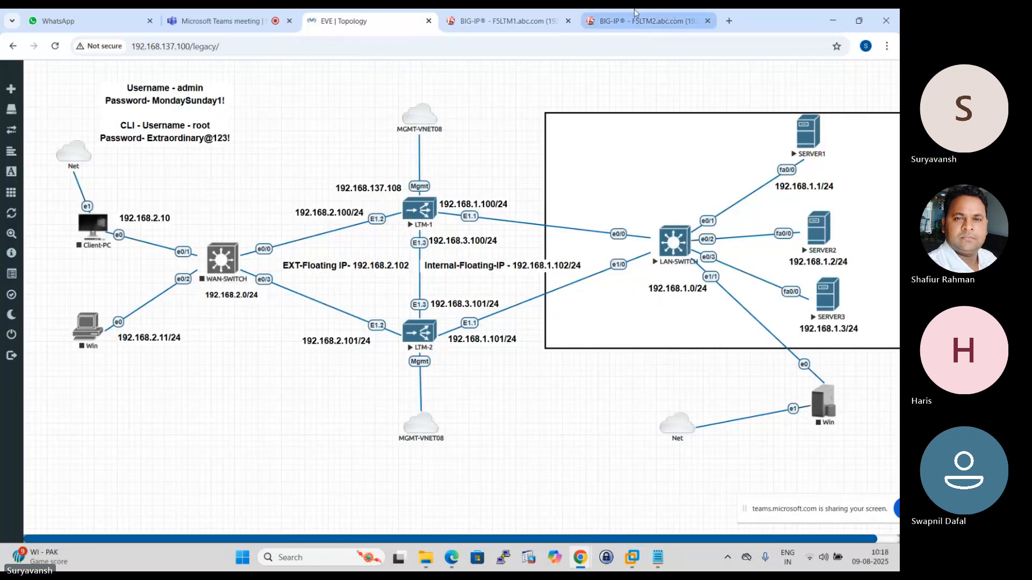
pyautogui.click(645, 20)
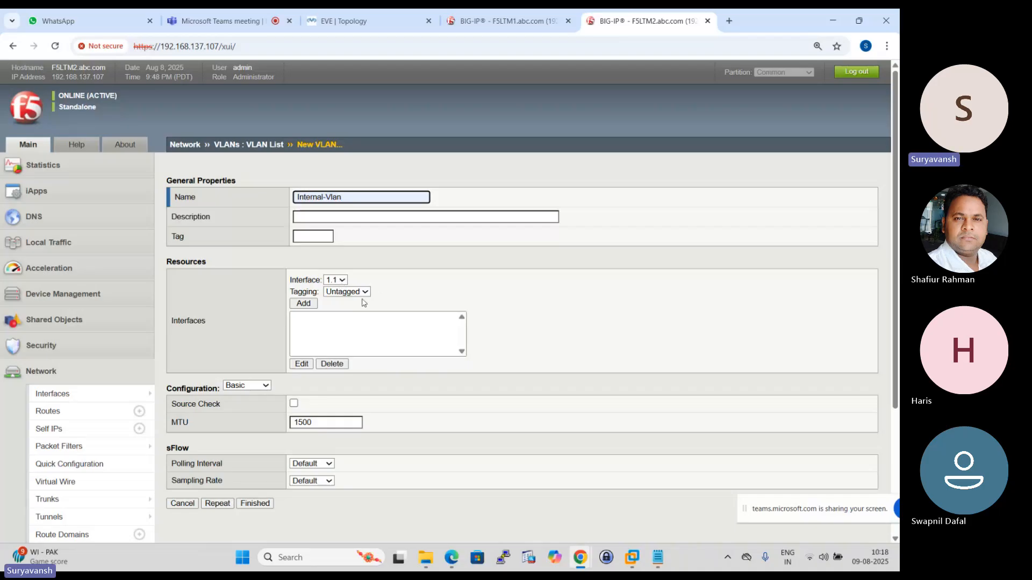
# - Add interface 1.1 to F5LTM2's Internal-Vlan as untagged, then save it and open a blank form for another VLAN
pyautogui.click(310, 304)
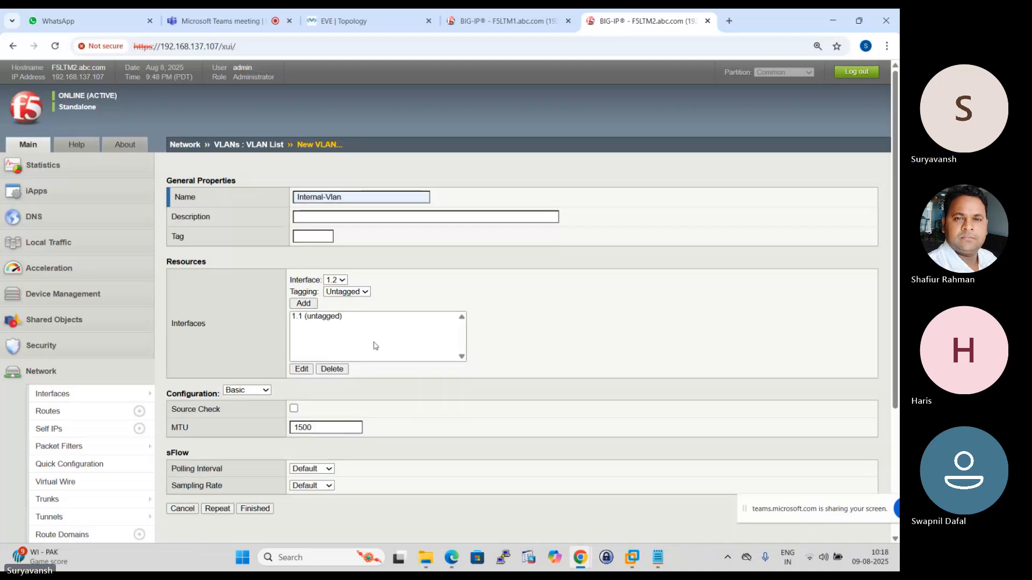
pyautogui.scroll(-1, 375, 346)
pyautogui.scroll(-2, 375, 346)
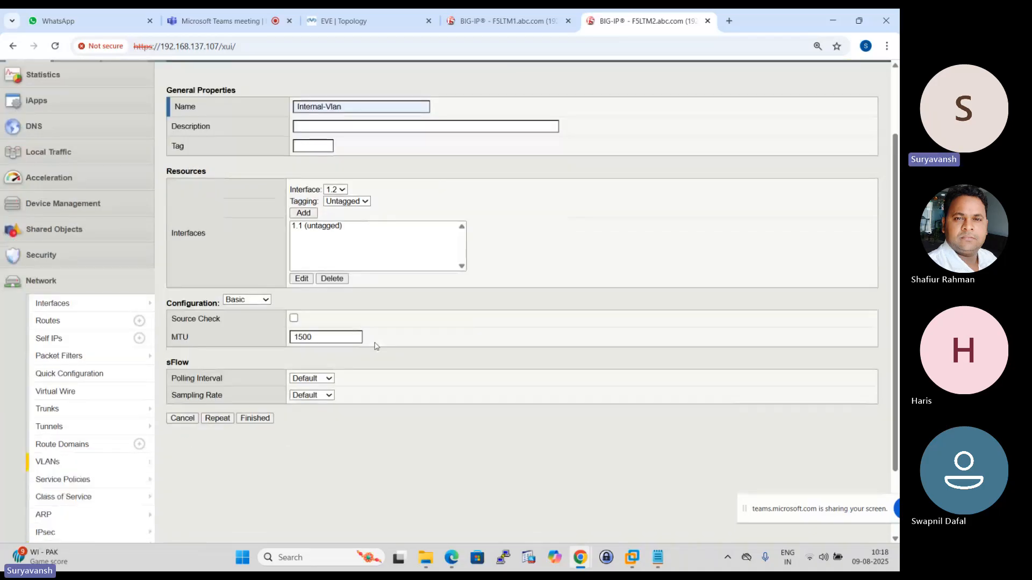
pyautogui.scroll(-2, 375, 346)
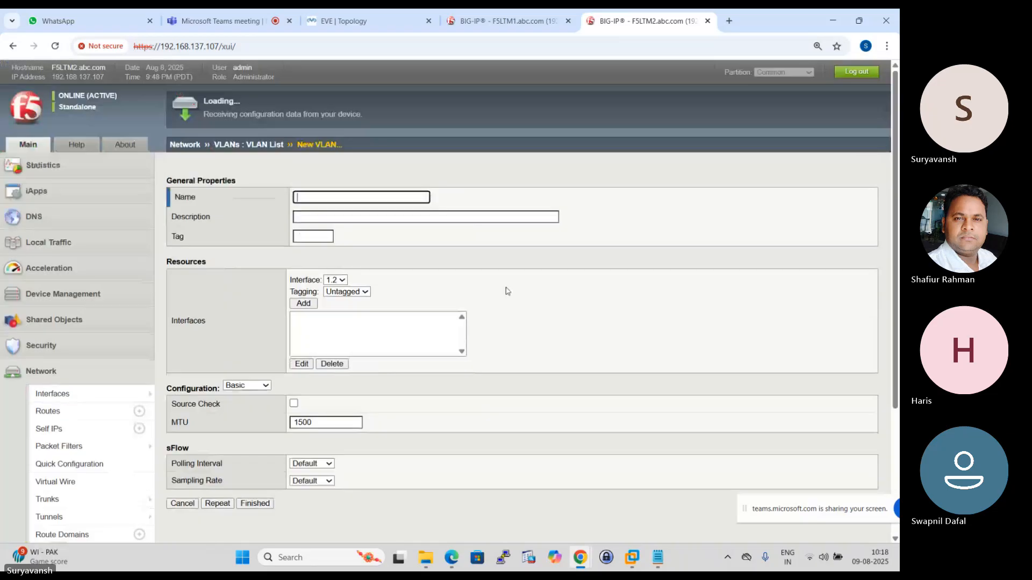
# - Create HA-VLAN on F5LTM2 with interface 1.3 as untagged, checking the HA link port in the topology, and finish
pyautogui.click(362, 197)
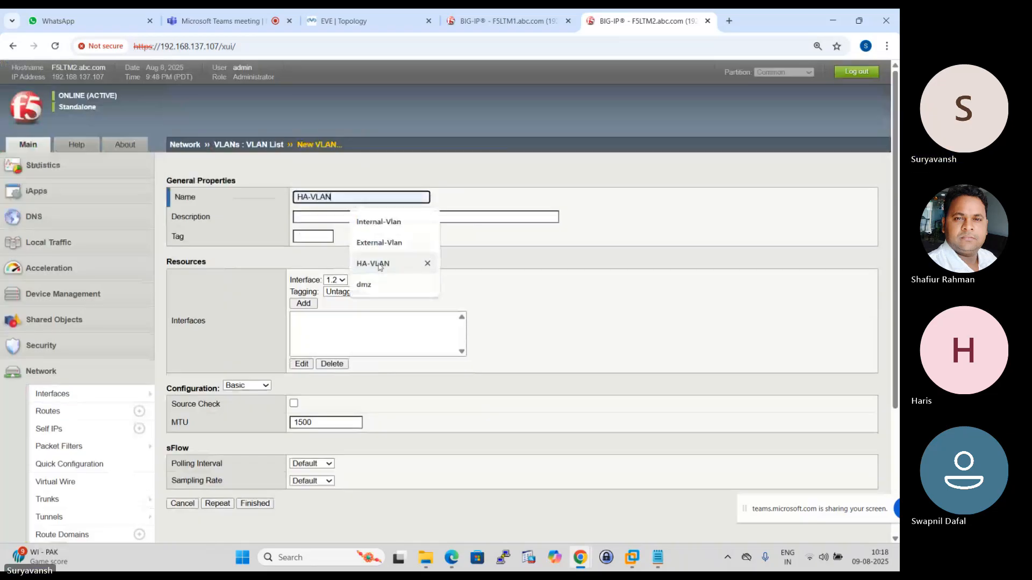
pyautogui.click(391, 260)
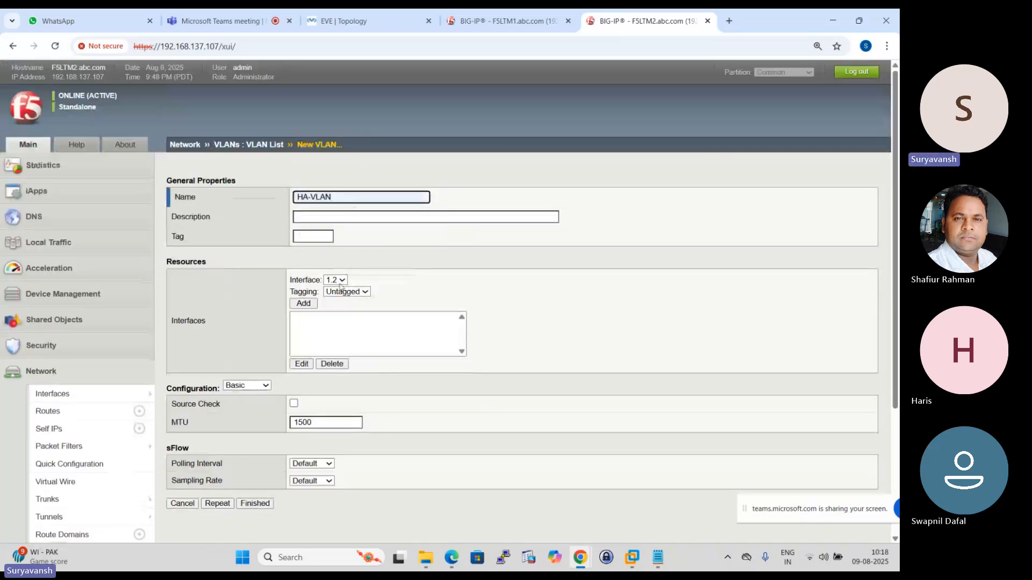
pyautogui.click(362, 13)
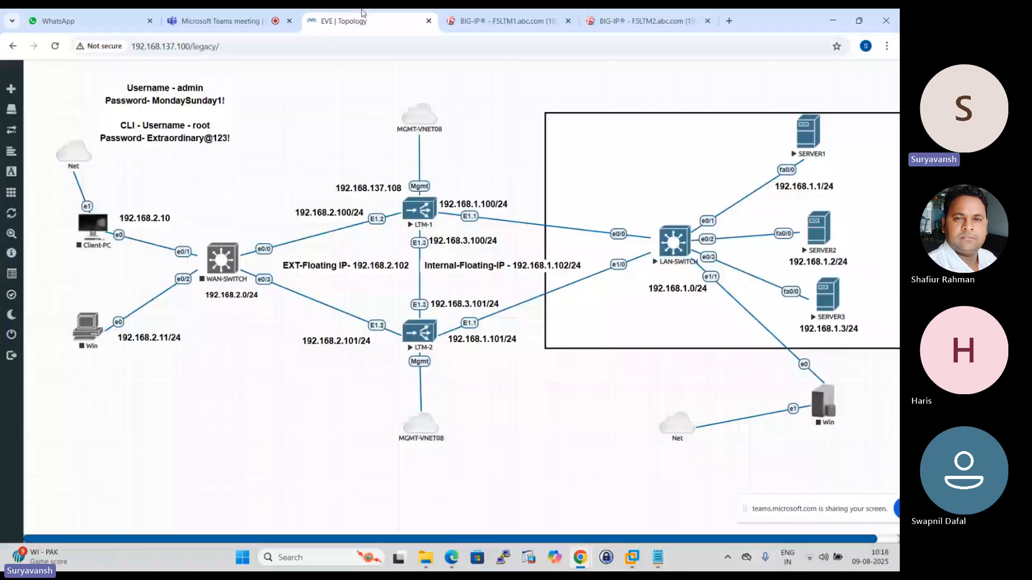
pyautogui.click(647, 20)
pyautogui.click(303, 304)
pyautogui.scroll(-2, 312, 364)
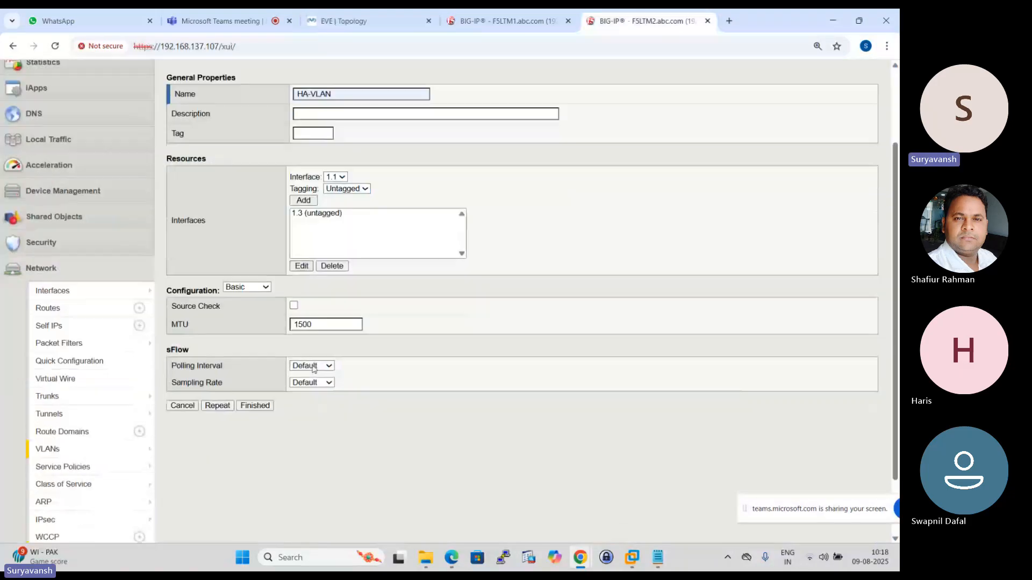
pyautogui.click(261, 394)
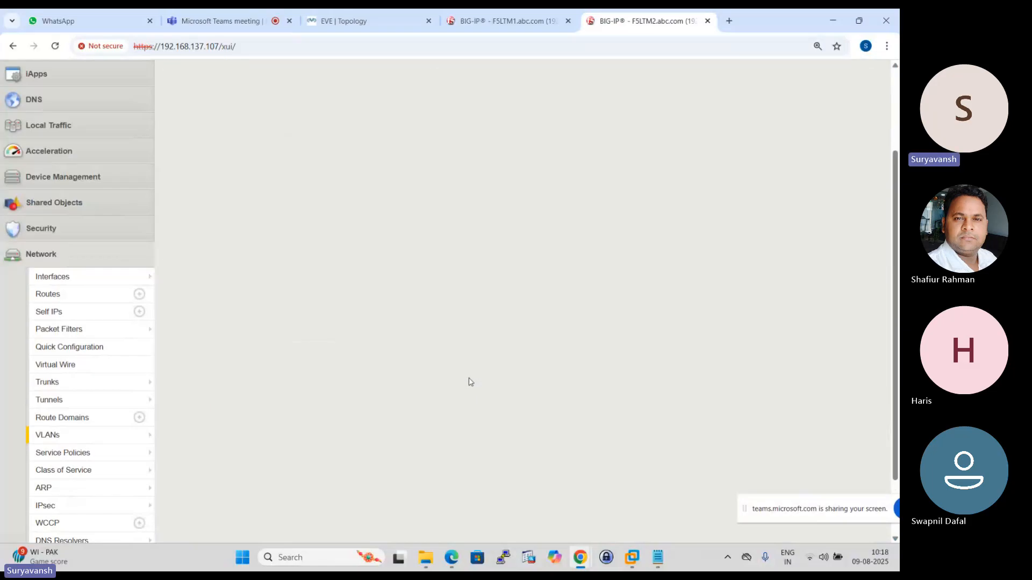
# - Review F5LTM2's VLAN list and return to the EVE topology to check the IP addresses planned for the LTM interfaces
pyautogui.scroll(3, 498, 346)
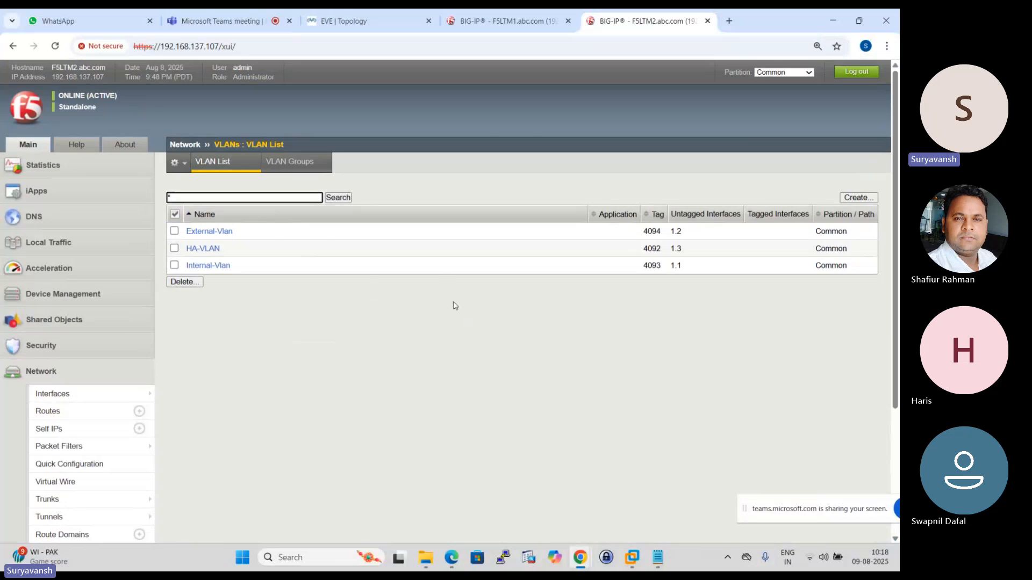
pyautogui.moveTo(65, 394)
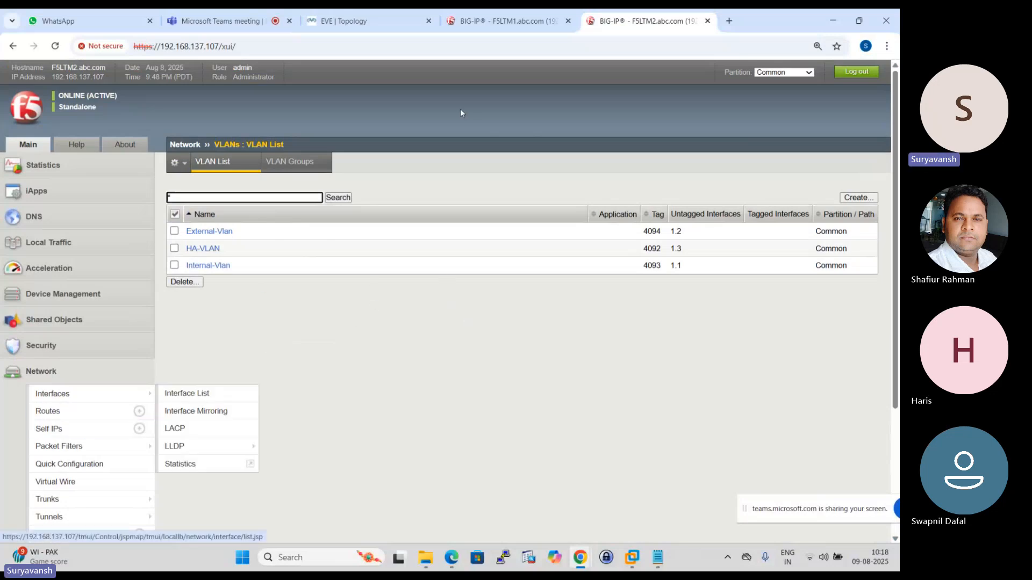
pyautogui.click(368, 20)
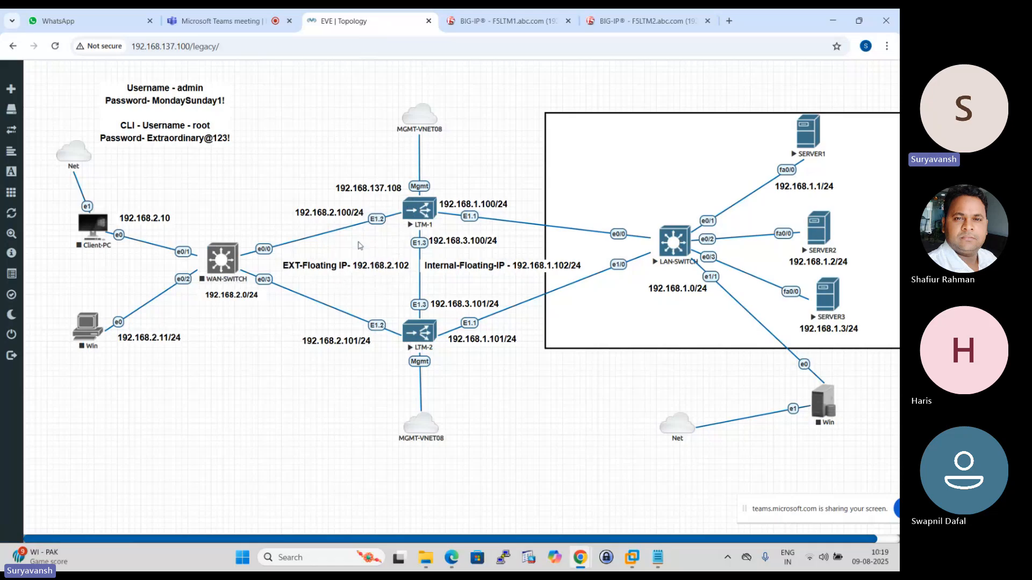
# - Start a new self IP on F5LTM1 and name it External-Self-IP
pyautogui.click(505, 20)
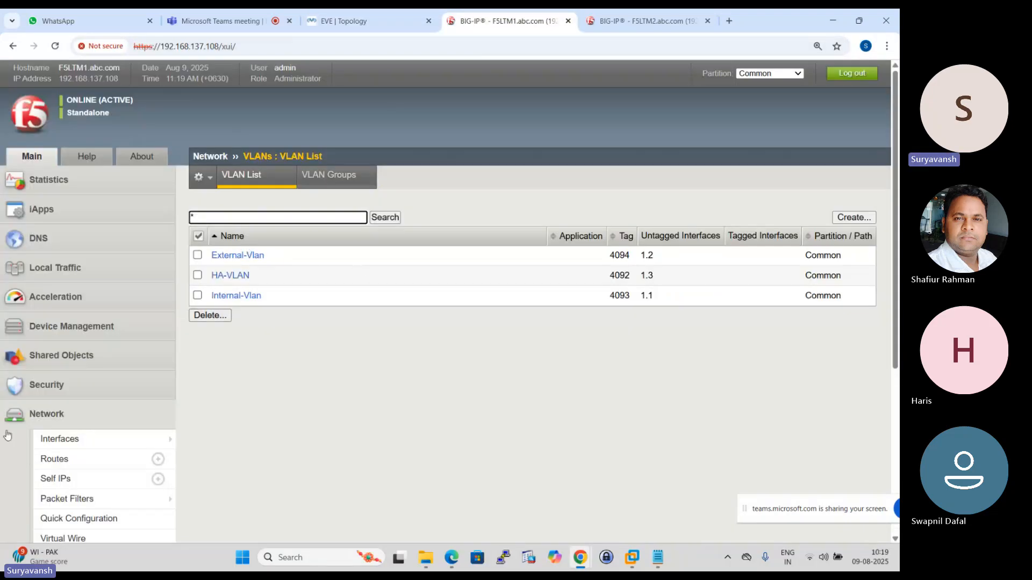
pyautogui.click(156, 479)
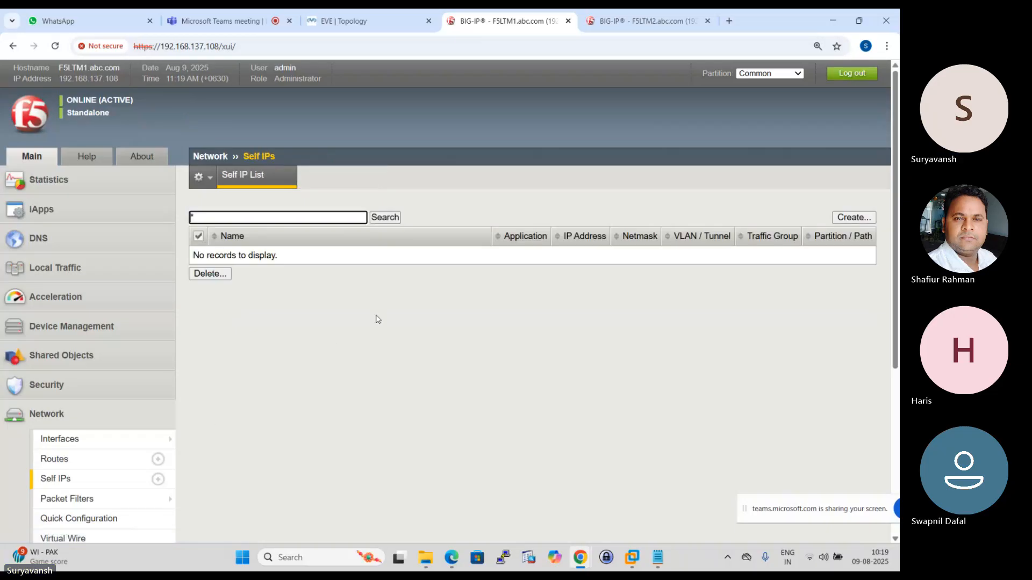
pyautogui.click(851, 217)
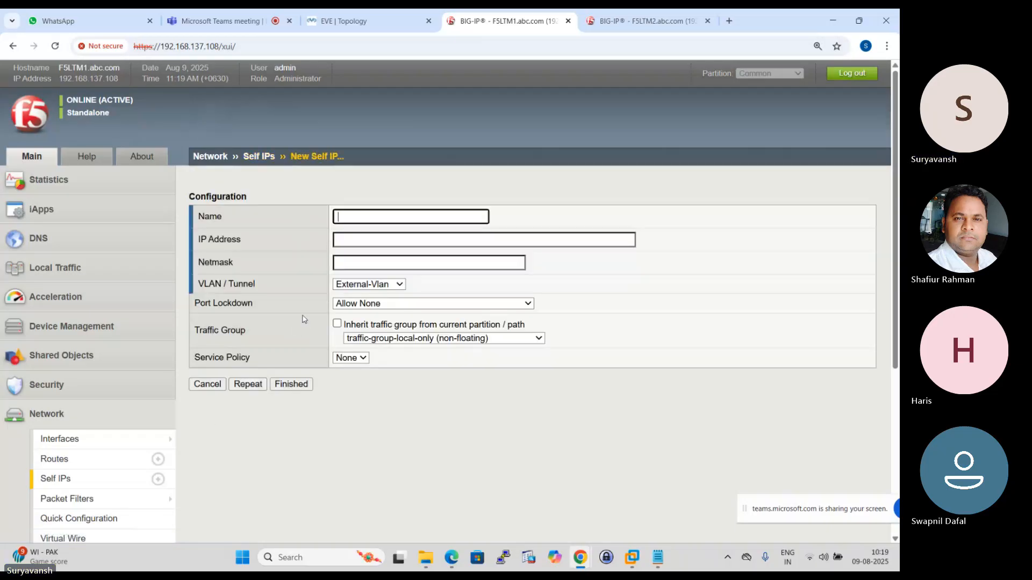
pyautogui.click(380, 221)
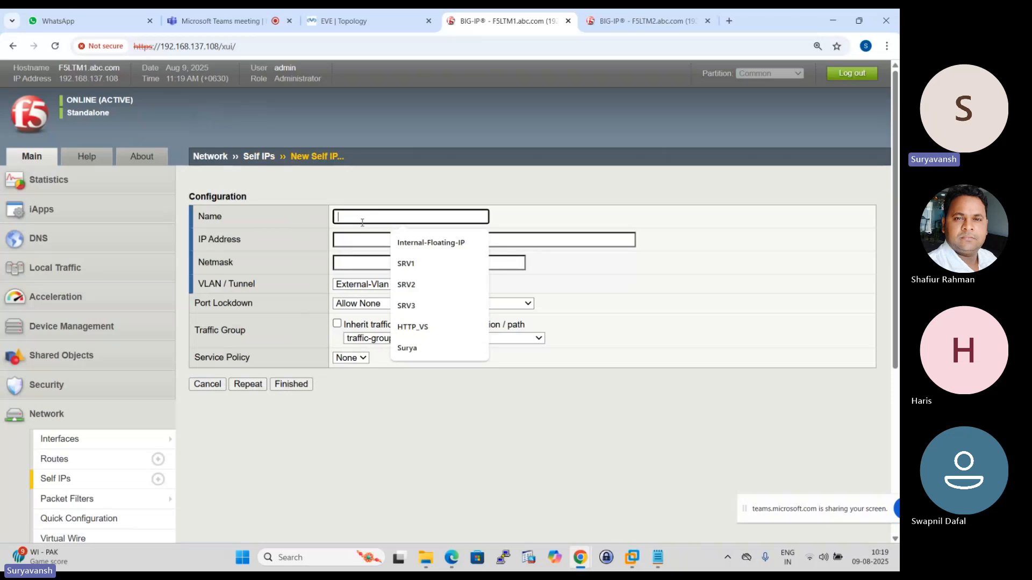
pyautogui.write('EX')
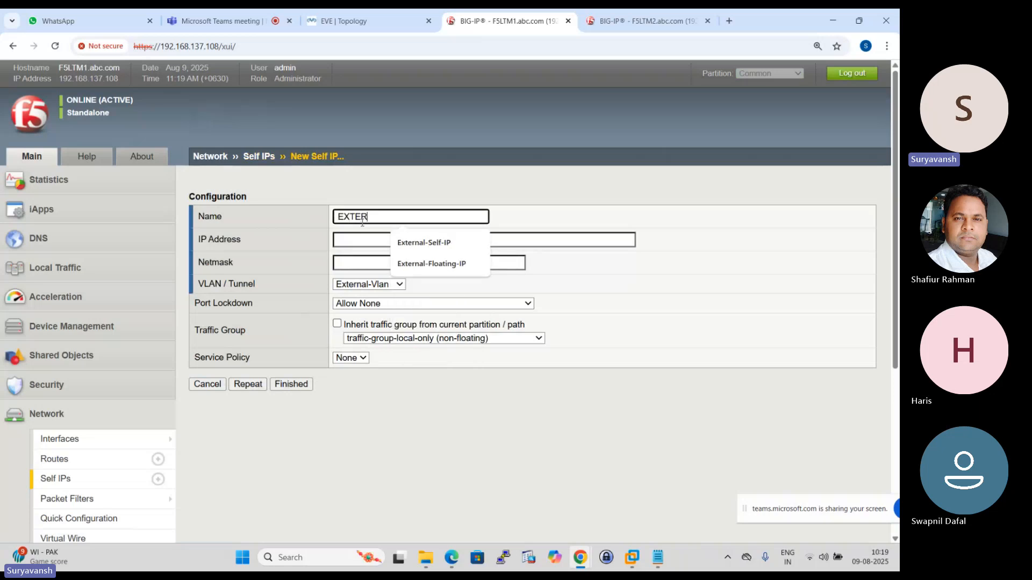
pyautogui.write('TER')
pyautogui.click(440, 243)
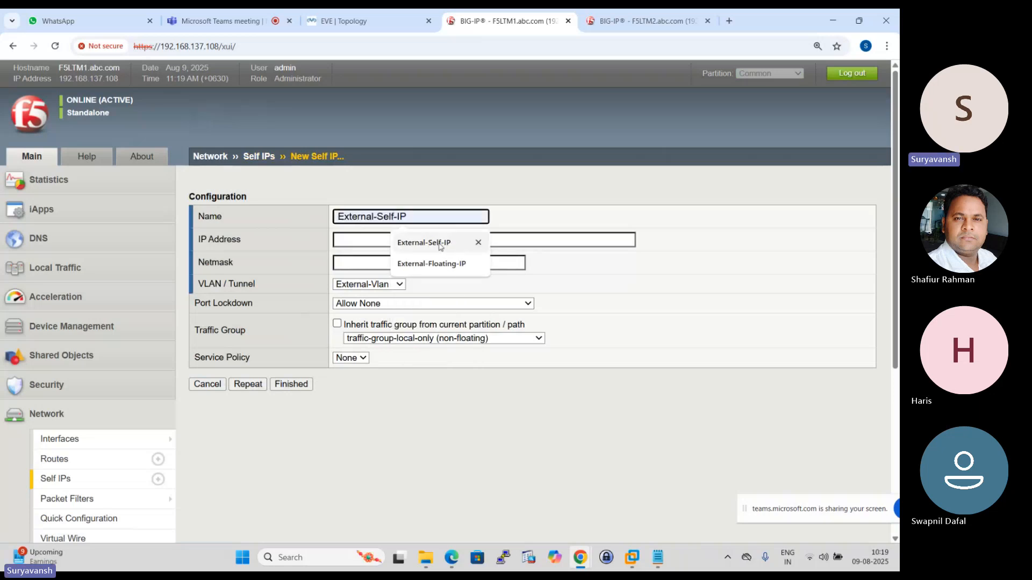
pyautogui.click(438, 243)
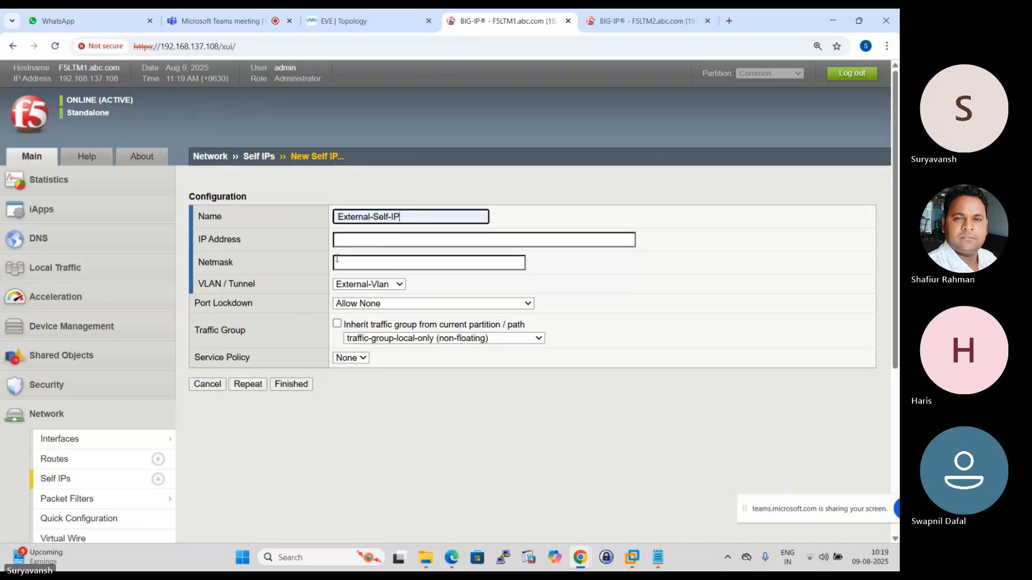
# - Set External-Self-IP's address to 192.168.2.100, checking LTM-1's external interface address in the EVE topology
pyautogui.click(360, 244)
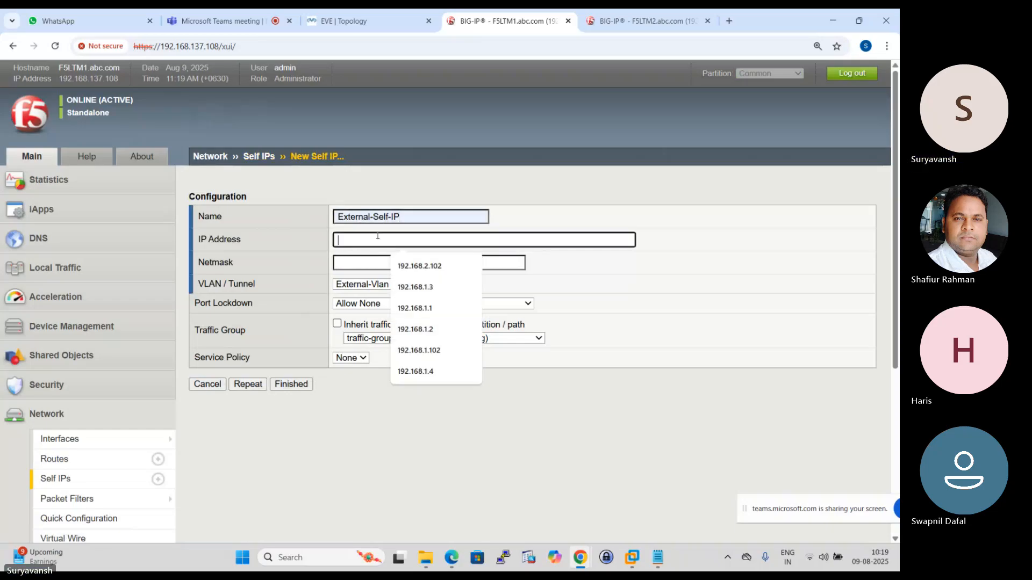
pyautogui.click(355, 22)
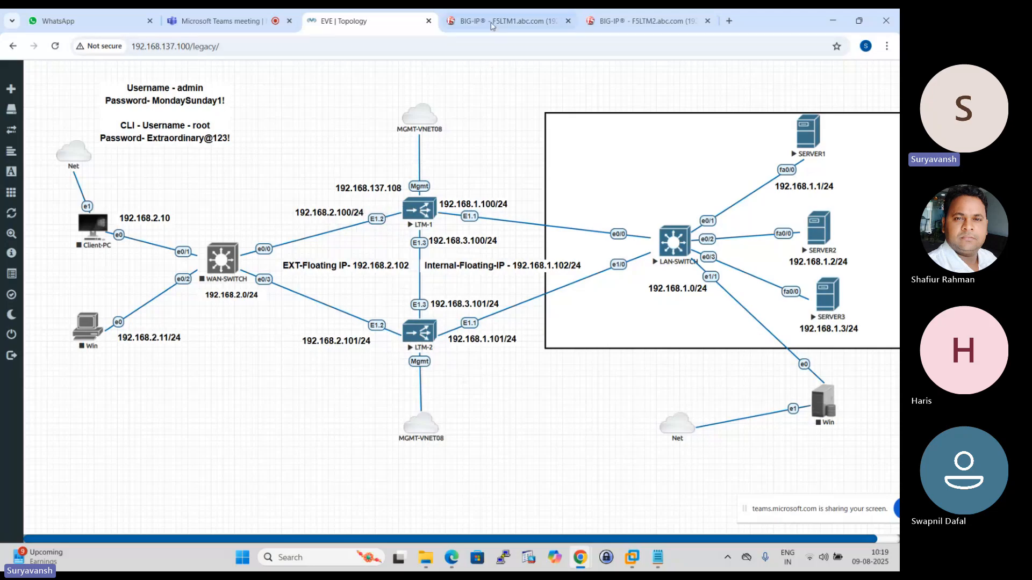
pyautogui.click(505, 20)
pyautogui.click(342, 238)
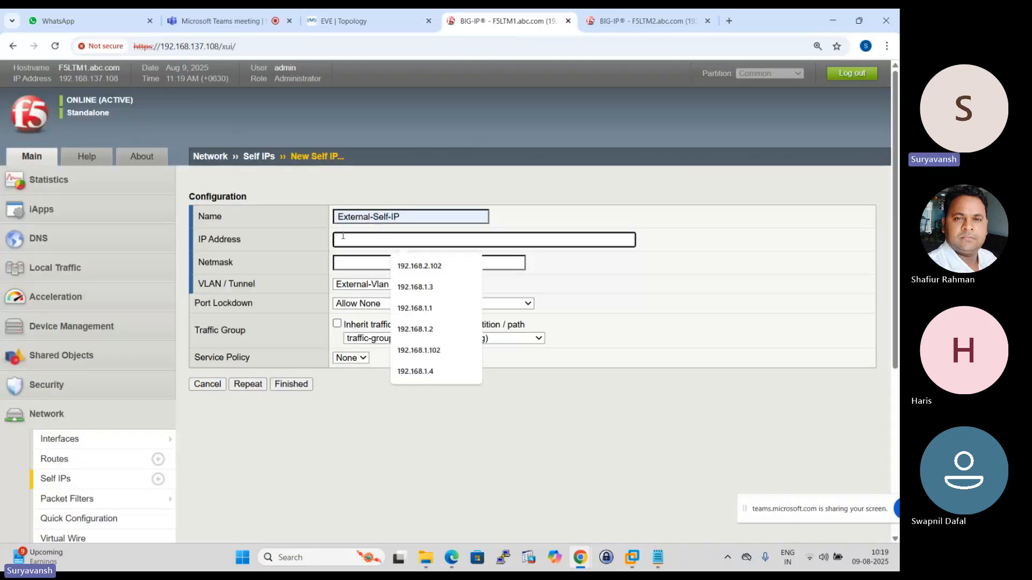
pyautogui.write('192.168.2.100')
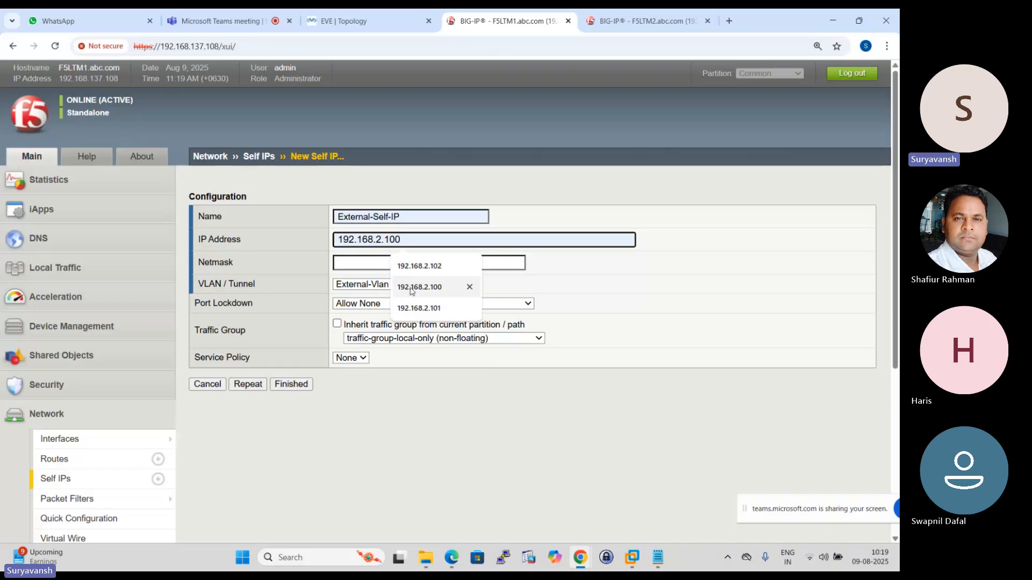
pyautogui.click(419, 287)
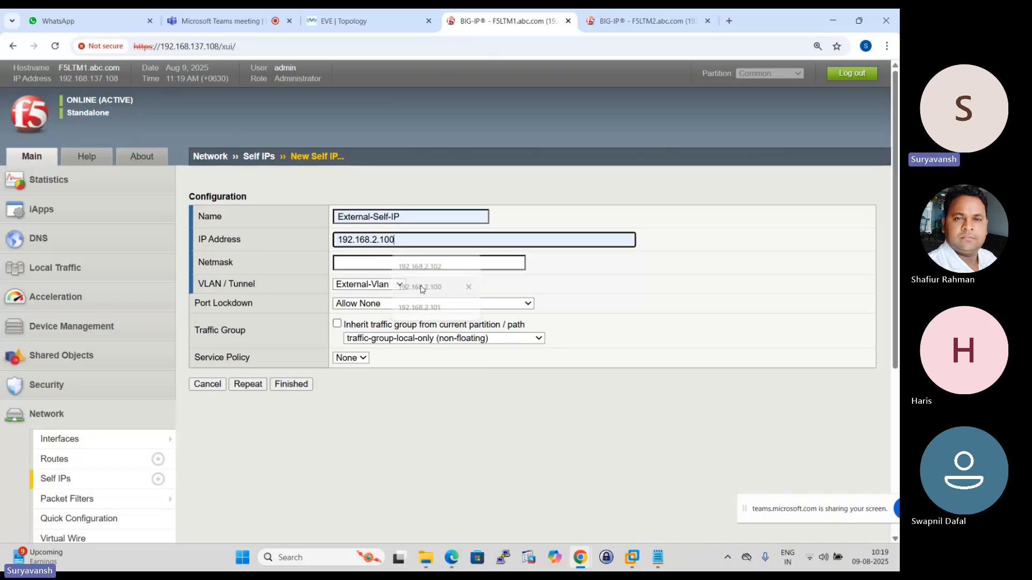
# - Compare the external self IP's address and VLAN choice with LTM-1's external link in the topology, keeping External-Vlan selected
pyautogui.click(376, 18)
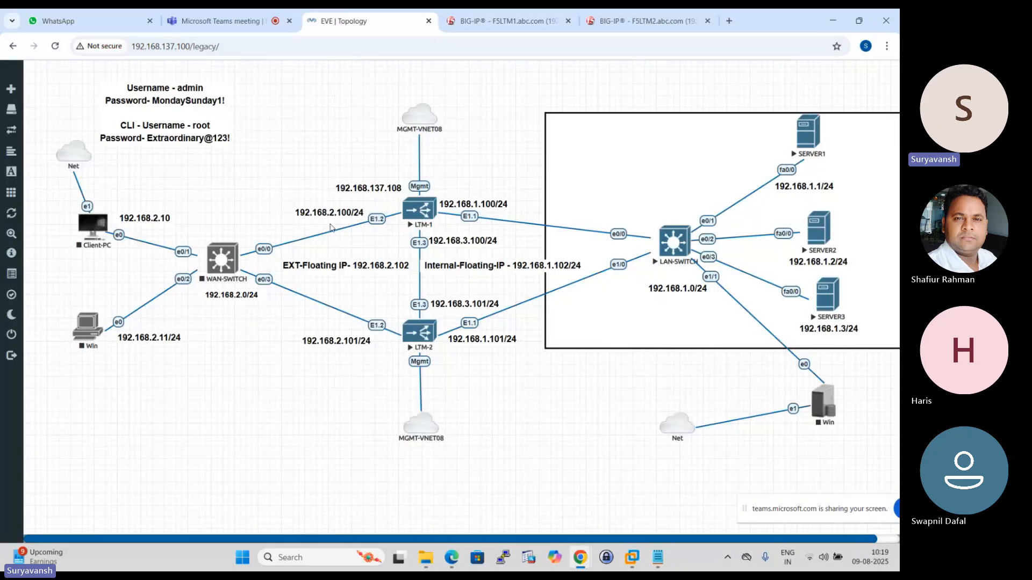
pyautogui.click(507, 21)
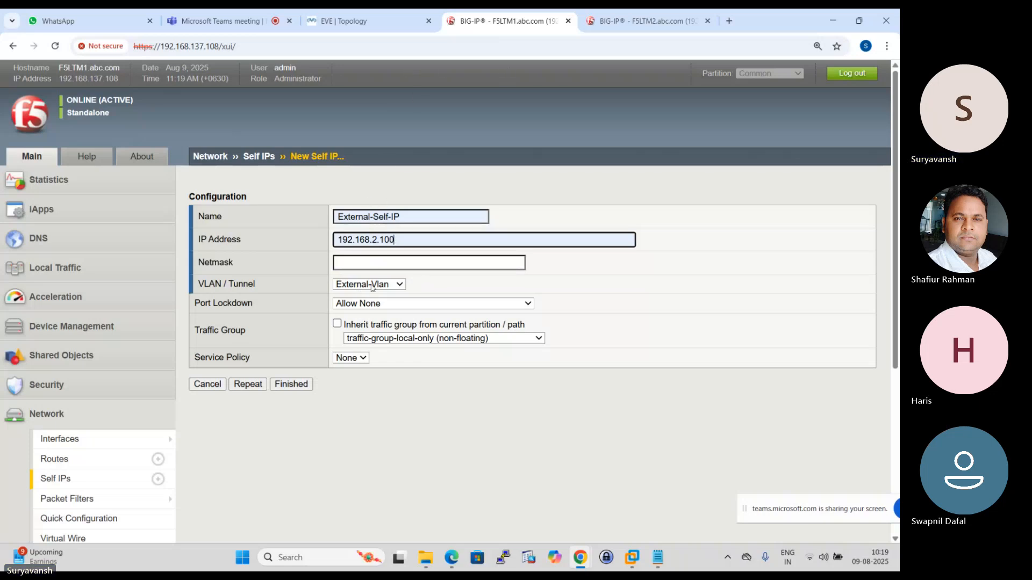
pyautogui.click(398, 290)
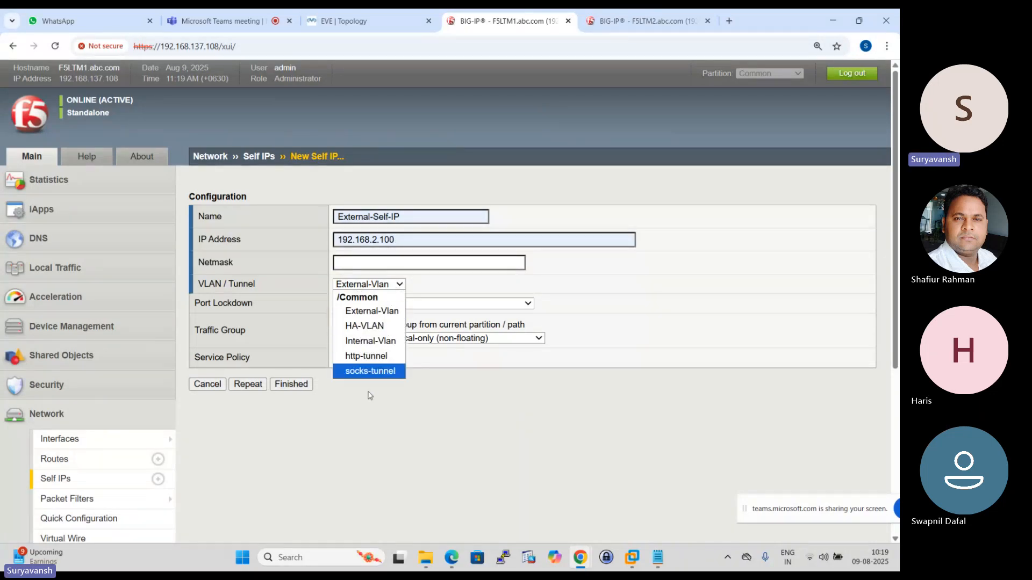
pyautogui.click(433, 282)
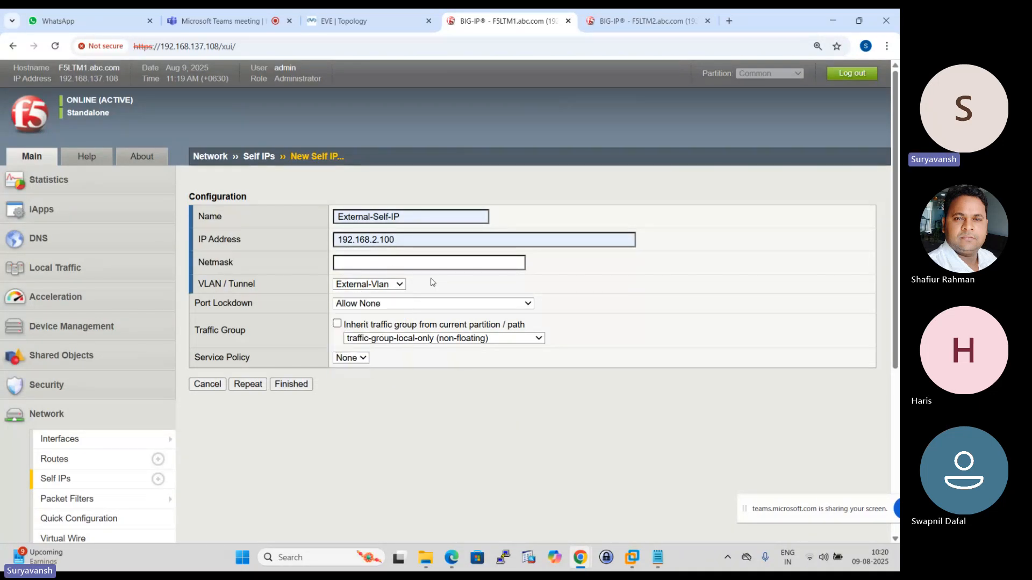
pyautogui.click(354, 21)
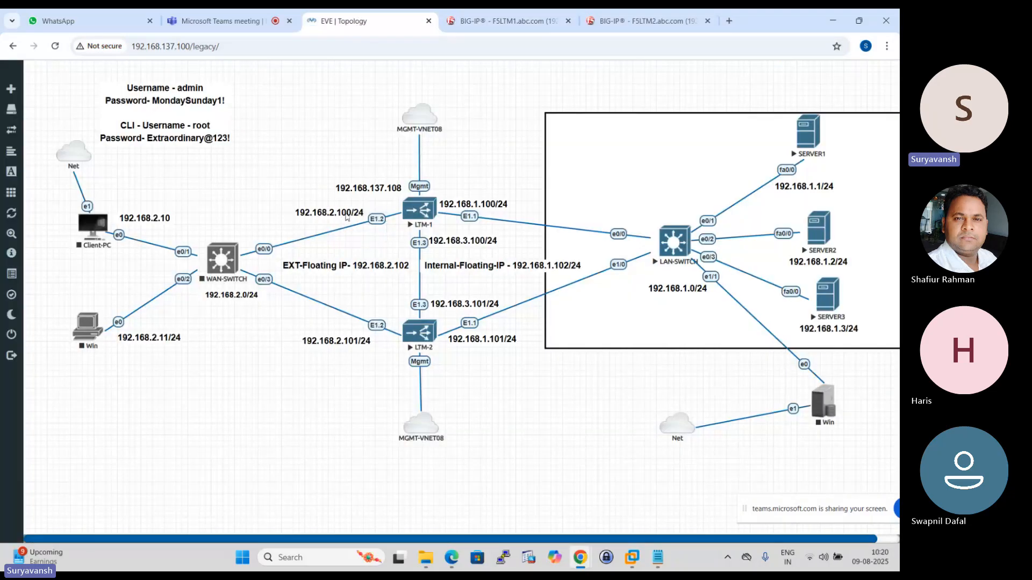
pyautogui.hotkey('ctrl', 'Tab')
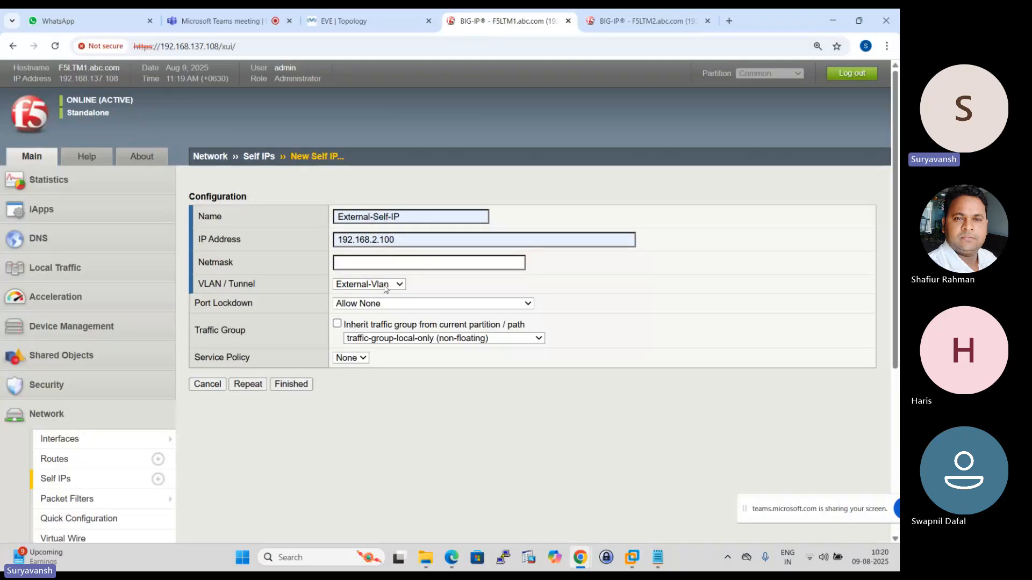
# - Set External-Self-IP's port lockdown to Allow Default and review the traffic group options, keeping traffic-group-local-only (non-floating)
pyautogui.click(520, 305)
pyautogui.click(376, 318)
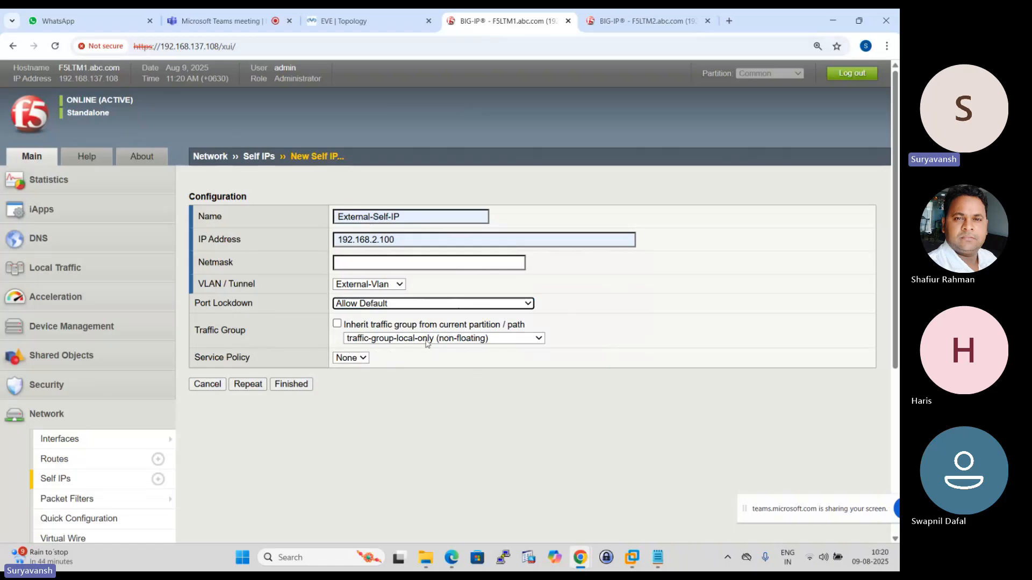
pyautogui.click(536, 339)
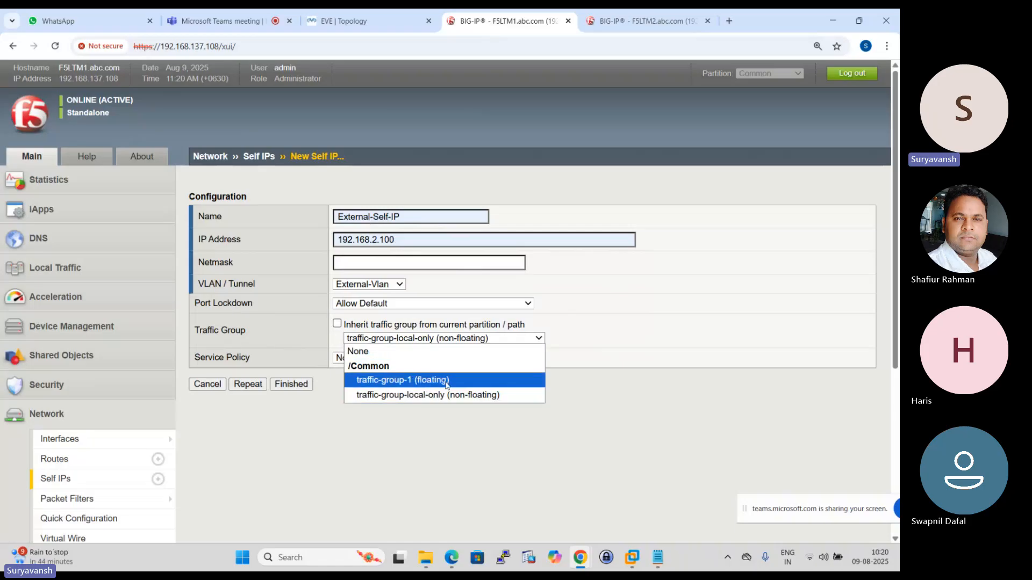
pyautogui.click(651, 279)
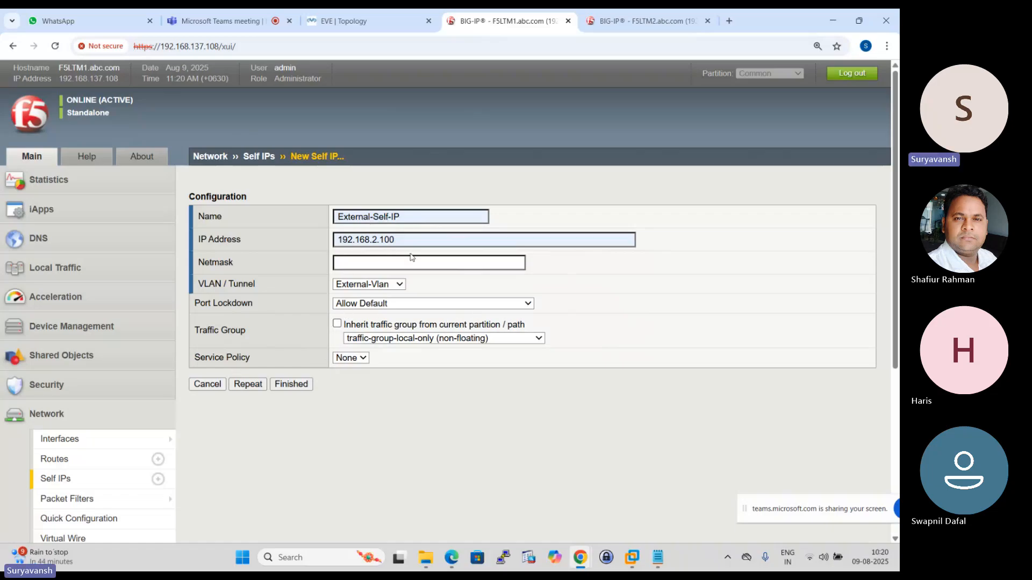
# - Set External-Self-IP's netmask to 255.255.255.0, then save it and open a blank form for another self IP
pyautogui.click(244, 385)
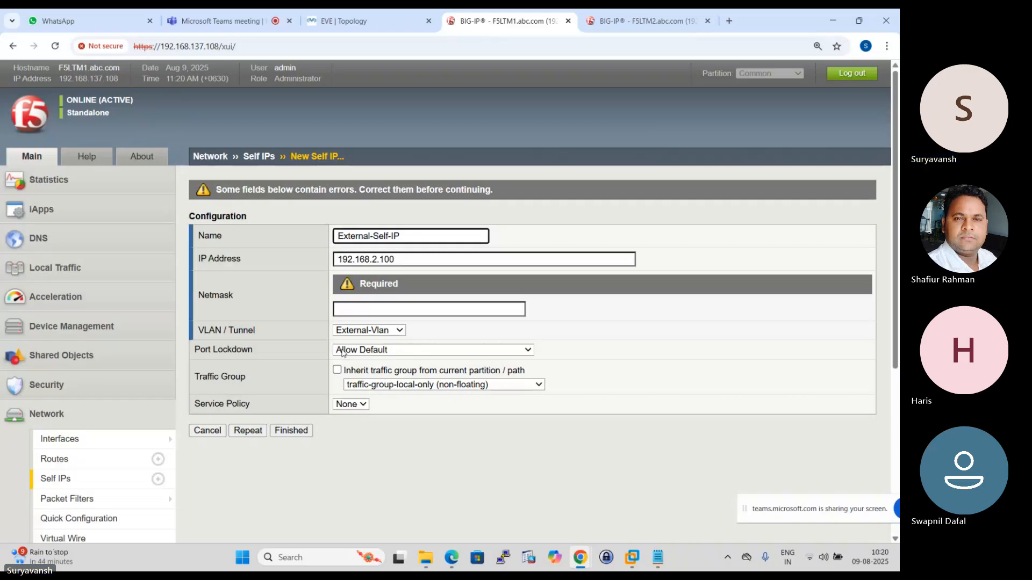
pyautogui.click(620, 308)
pyautogui.click(365, 310)
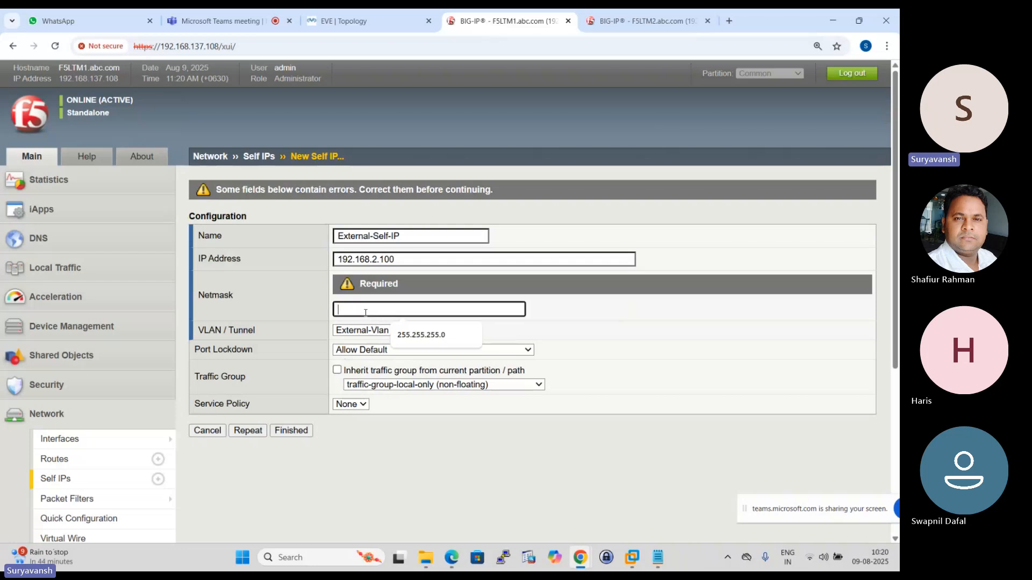
pyautogui.click(422, 334)
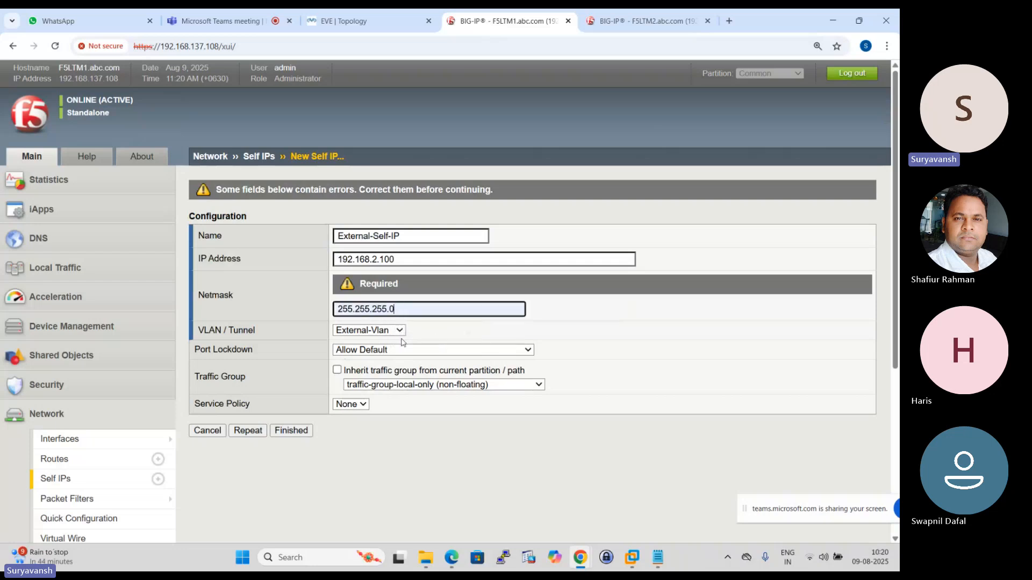
pyautogui.click(249, 433)
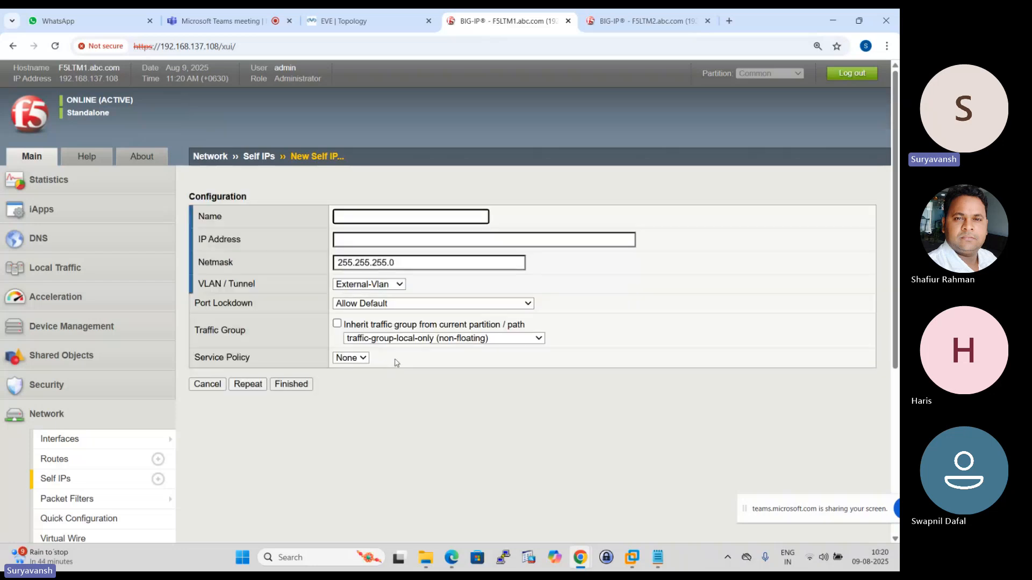
# - Check LTM-1's internal link in the topology and name the next F5LTM1 self IP Internal-Self-IP
pyautogui.click(344, 21)
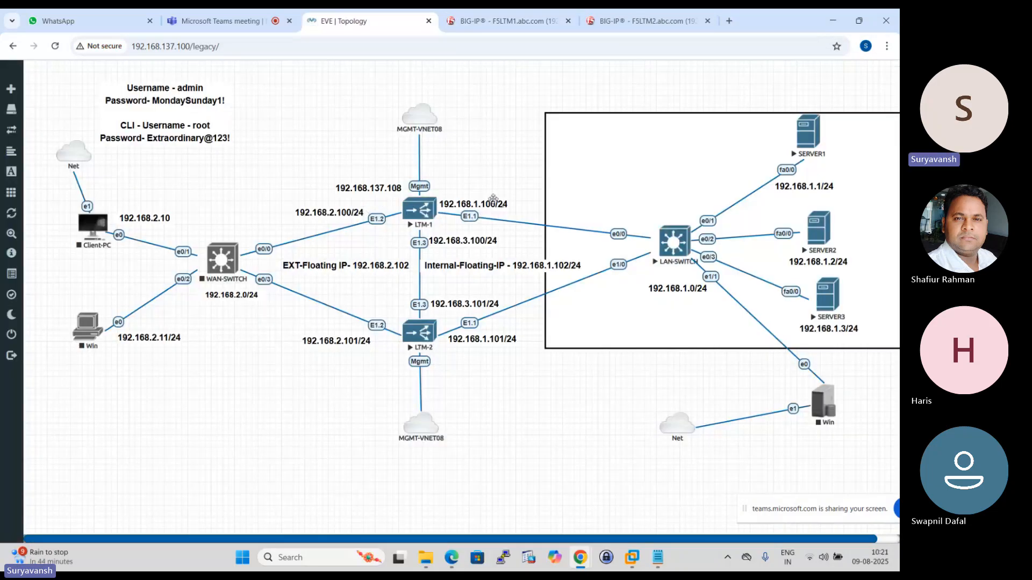
pyautogui.click(503, 21)
pyautogui.click(387, 221)
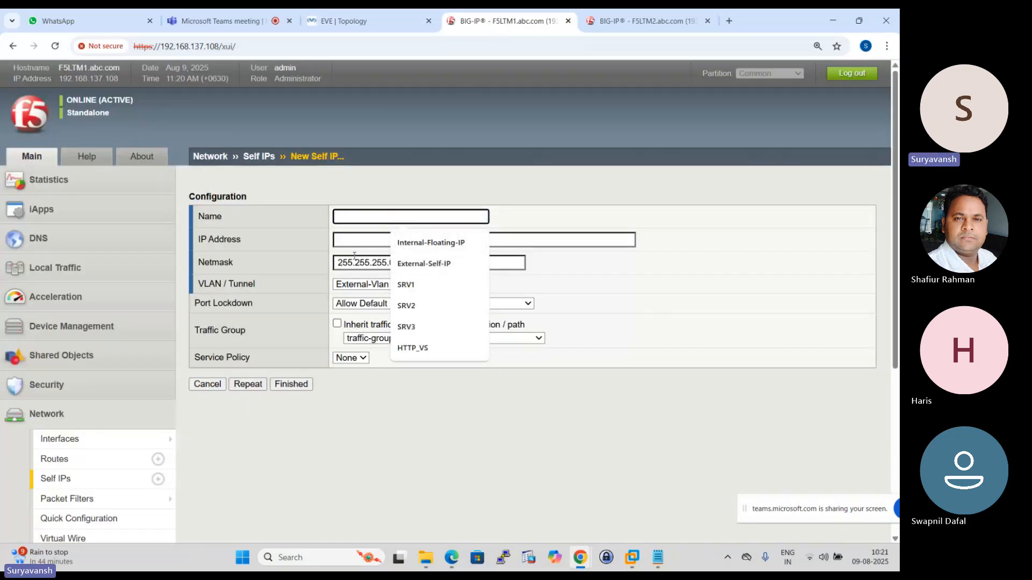
pyautogui.write('internal-Self-IP')
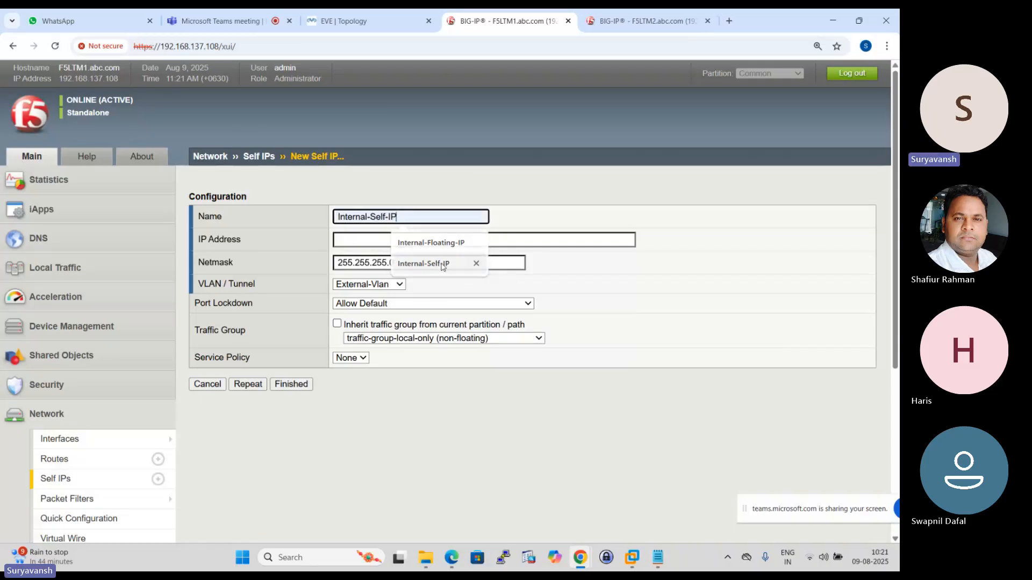
pyautogui.click(430, 263)
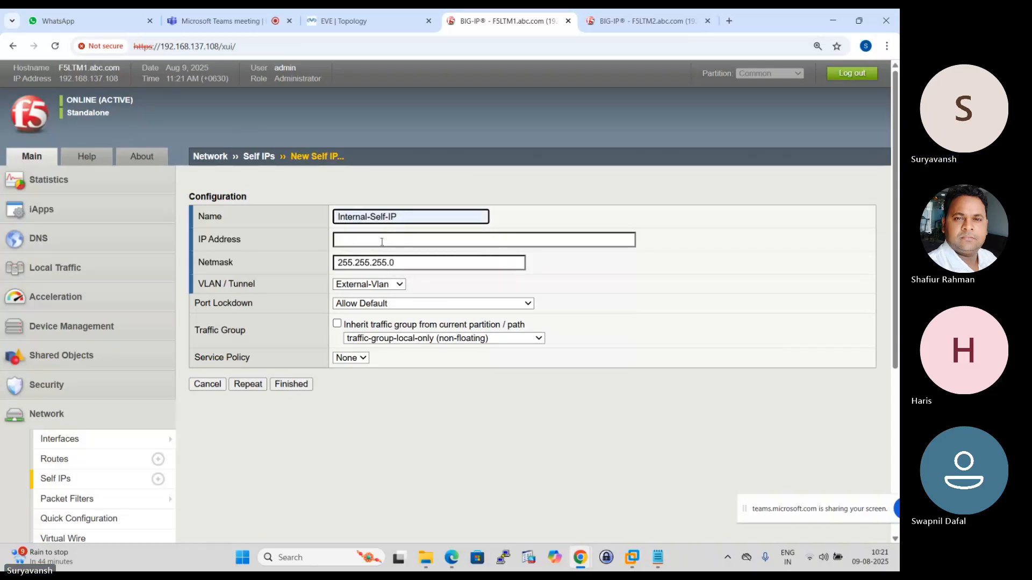
# - Give Internal-Self-IP the address 192.168.1.100 according to the topology and assign it to Internal-Vlan
pyautogui.click(387, 238)
pyautogui.click(344, 20)
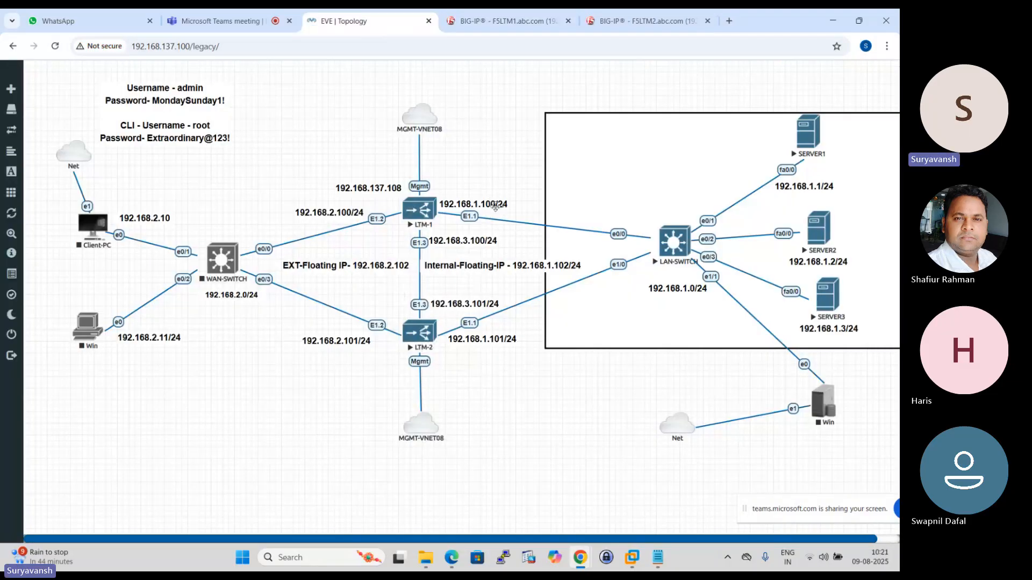
pyautogui.click(505, 21)
pyautogui.click(355, 239)
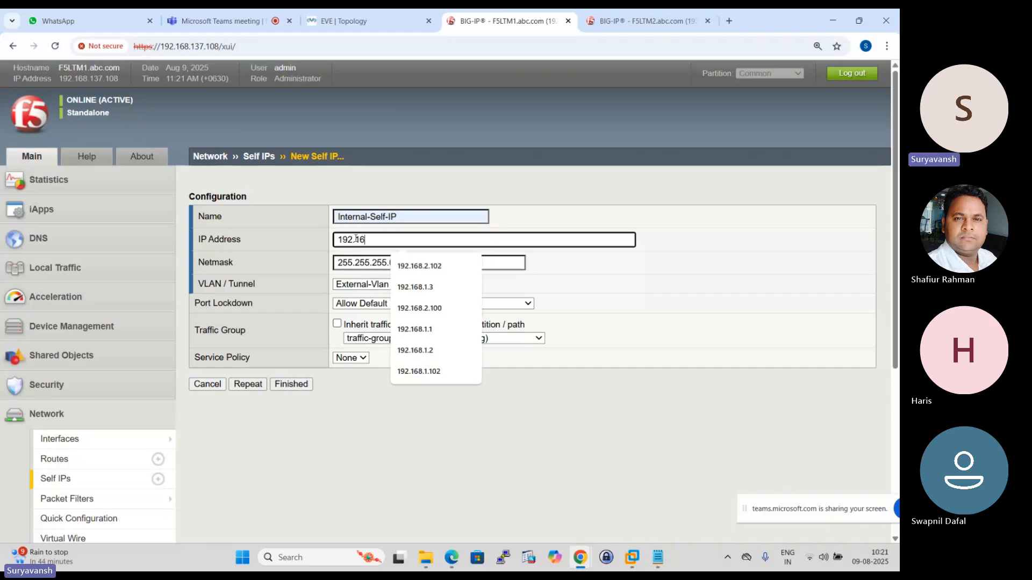
pyautogui.write('192.168.1.100')
pyautogui.click(424, 371)
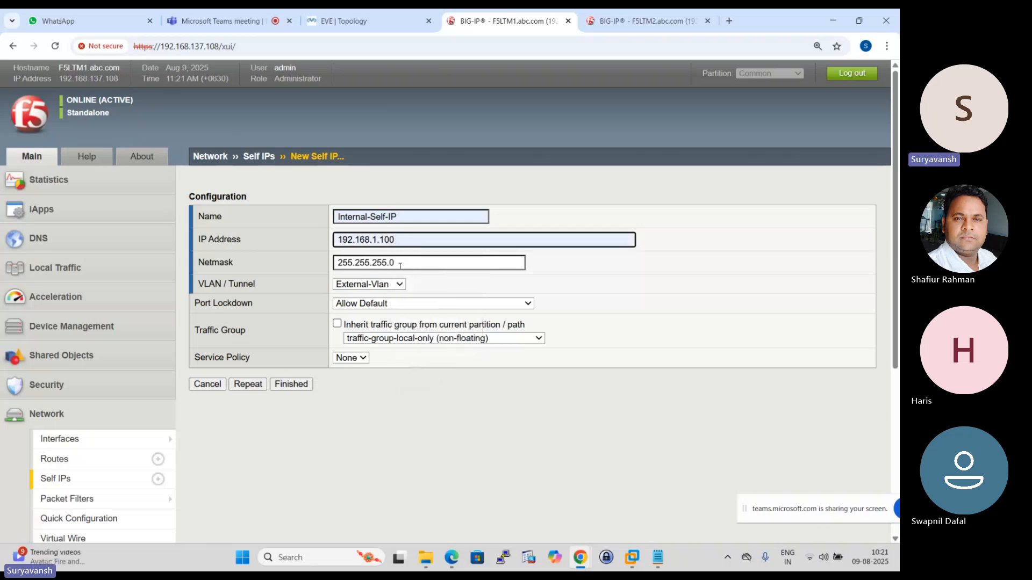
pyautogui.click(400, 283)
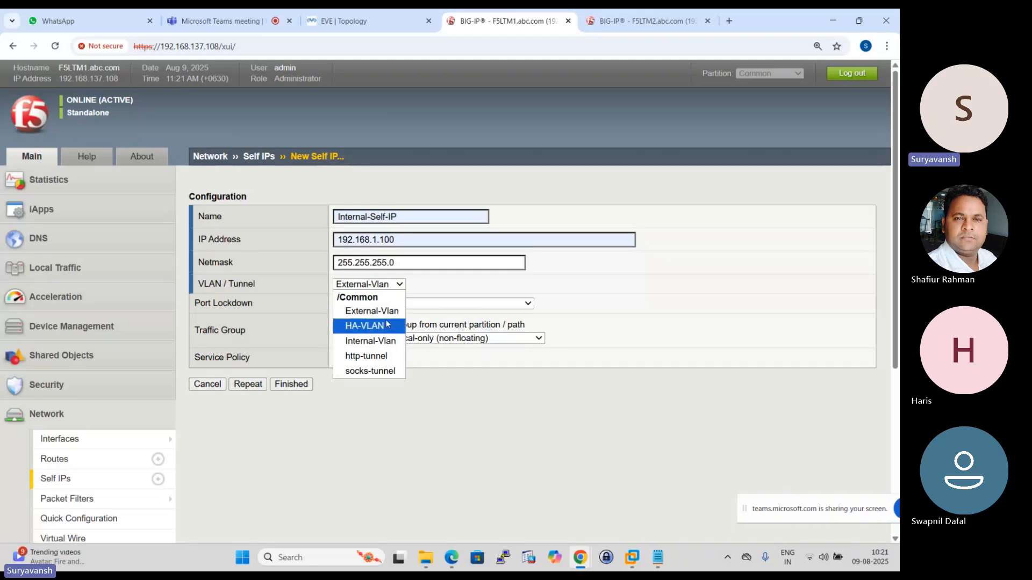
pyautogui.click(386, 345)
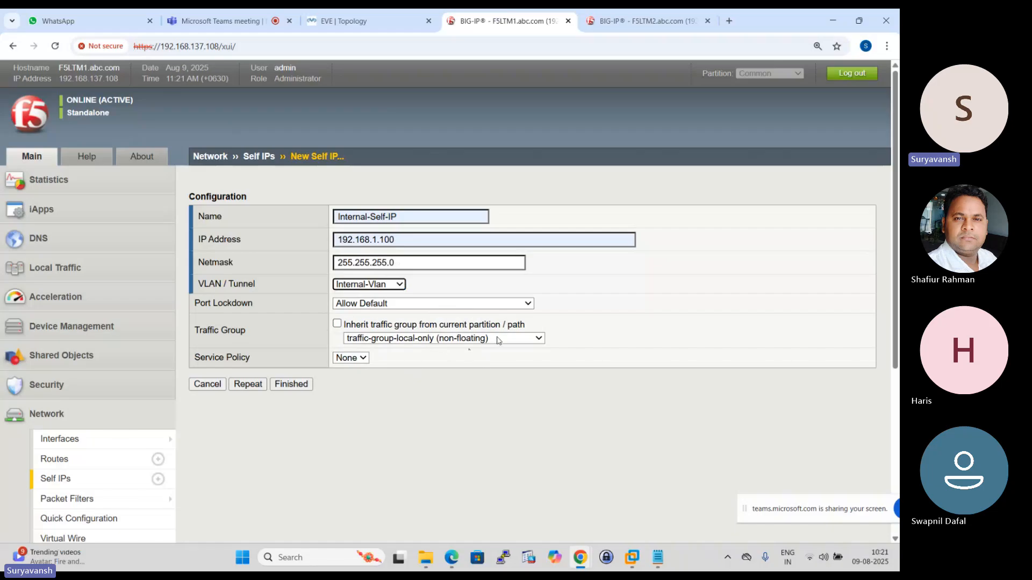
# - Save Internal-Self-IP, open a blank form for another F5LTM1 self IP and name it HA-SELF-IP
pyautogui.click(246, 384)
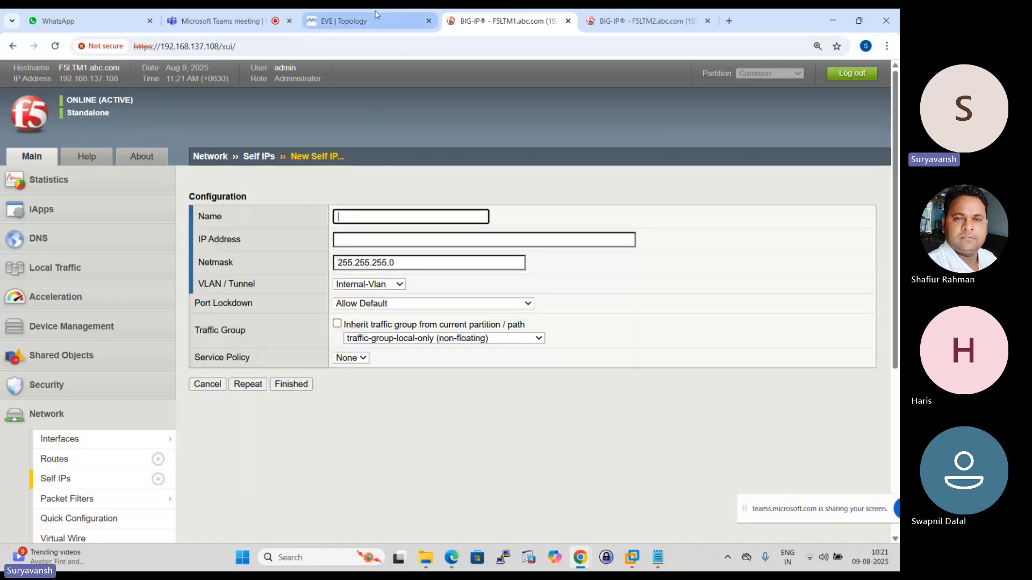
pyautogui.click(371, 20)
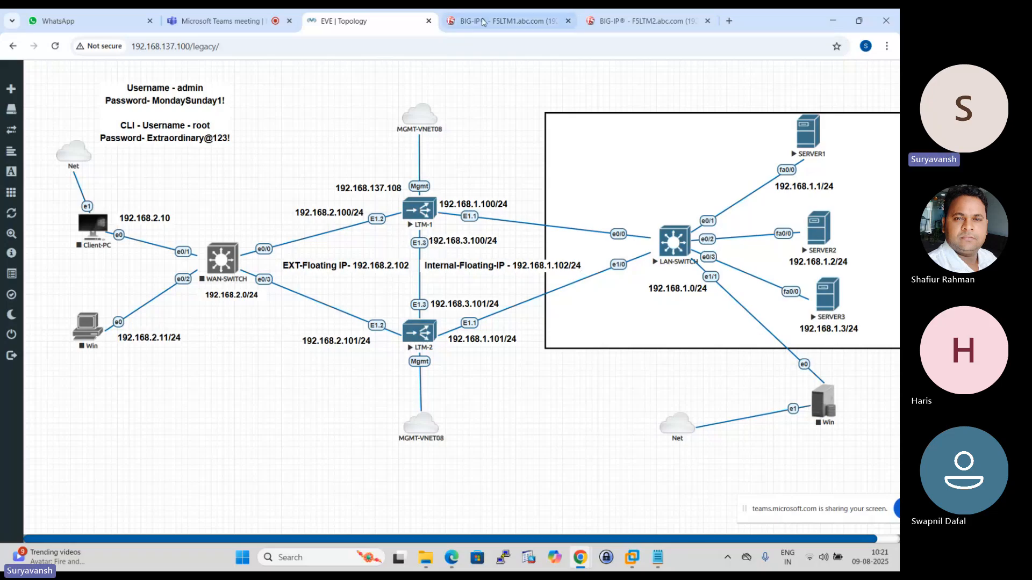
pyautogui.click(505, 20)
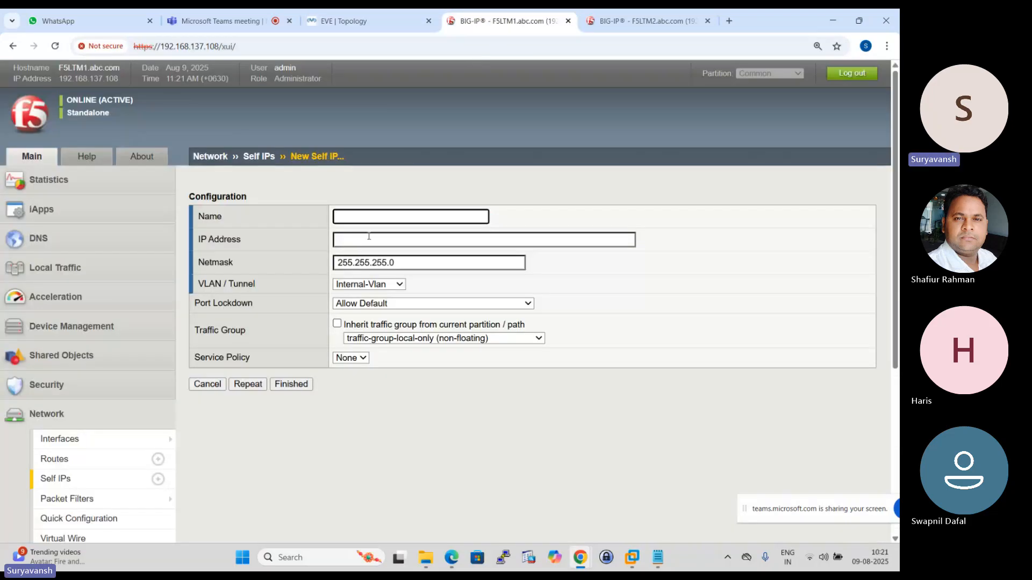
pyautogui.click(372, 218)
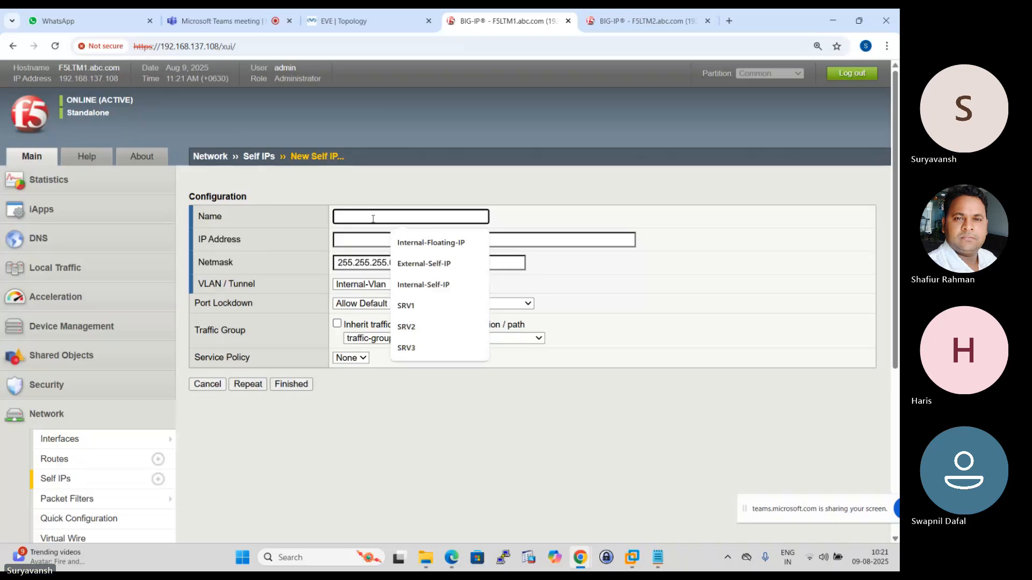
pyautogui.write('HA-SELF-IP')
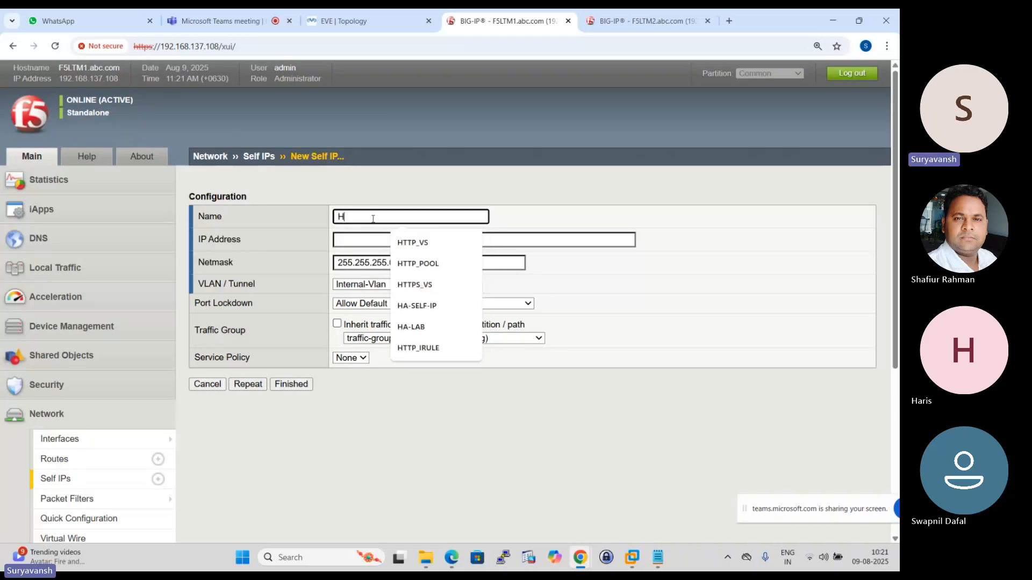
pyautogui.click(430, 308)
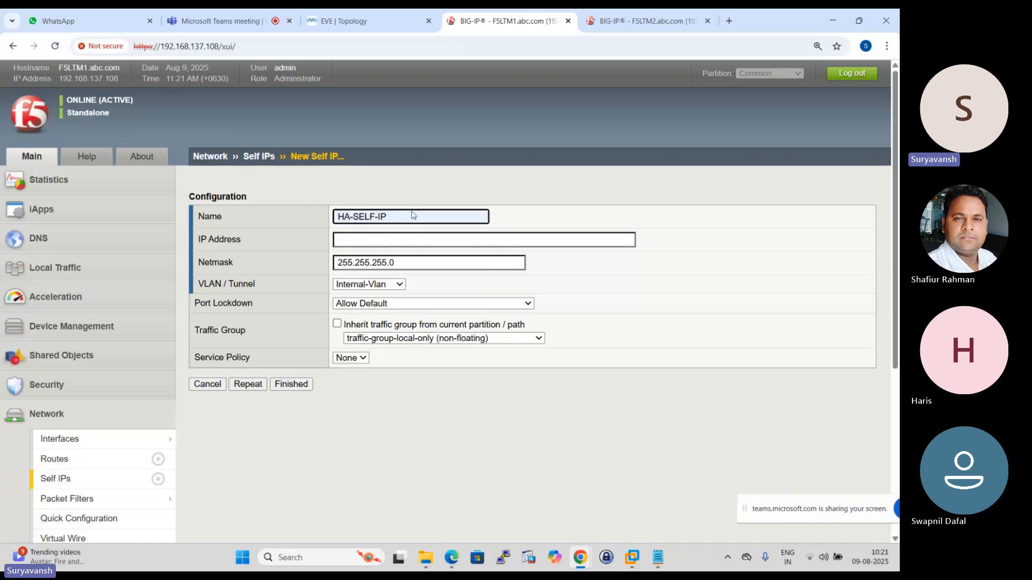
# - Look up LTM-1's HA link address in the topology and give HA-SELF-IP the address 192.168.3.100
pyautogui.click(369, 26)
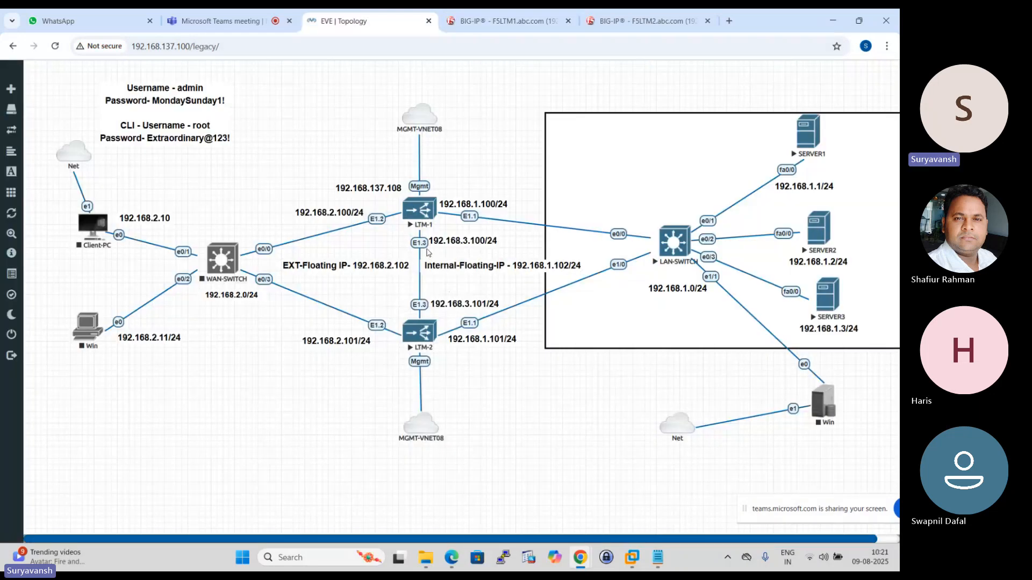
pyautogui.click(483, 23)
pyautogui.click(378, 236)
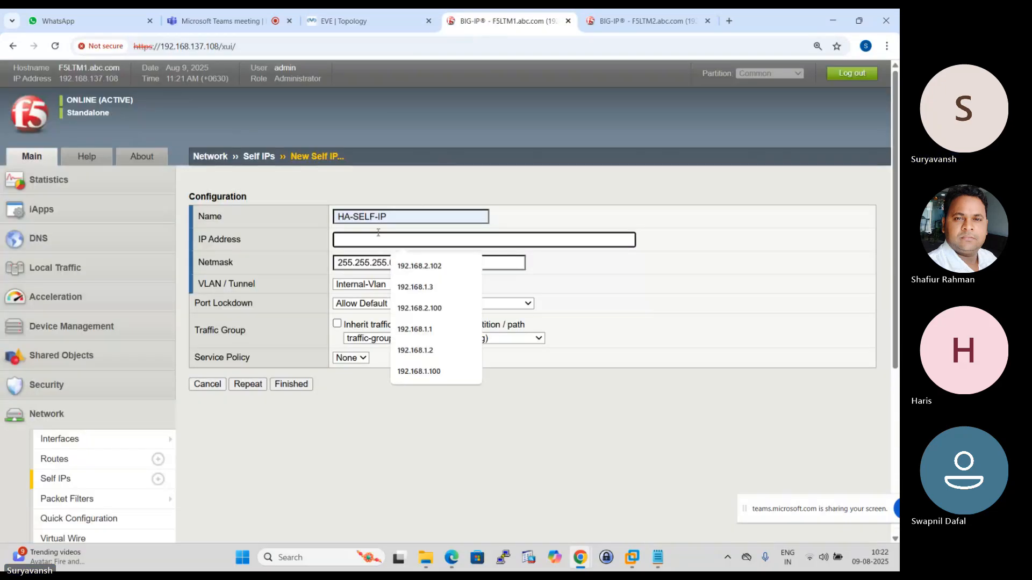
pyautogui.write('192.168')
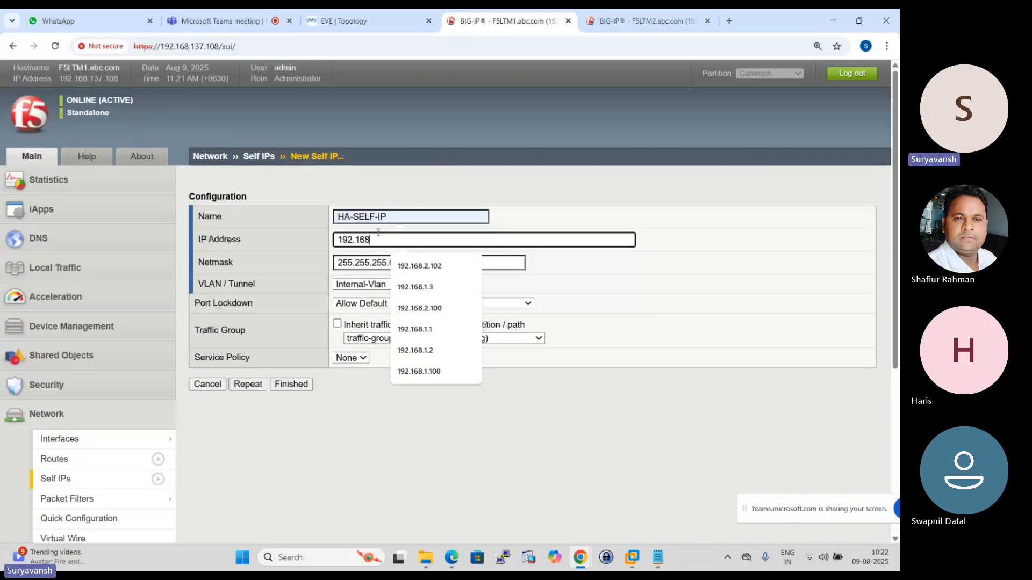
pyautogui.write('.3.100')
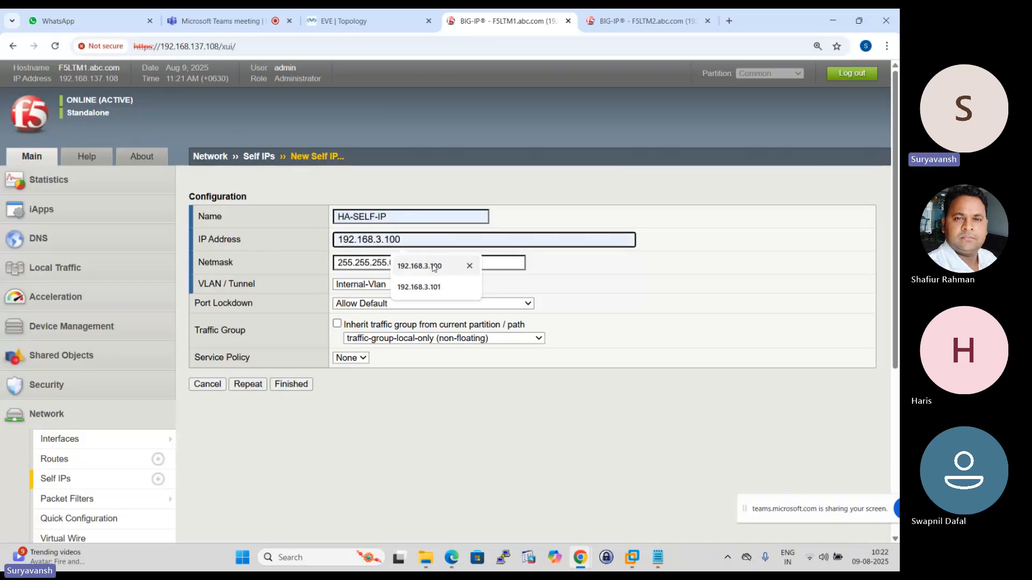
pyautogui.click(419, 266)
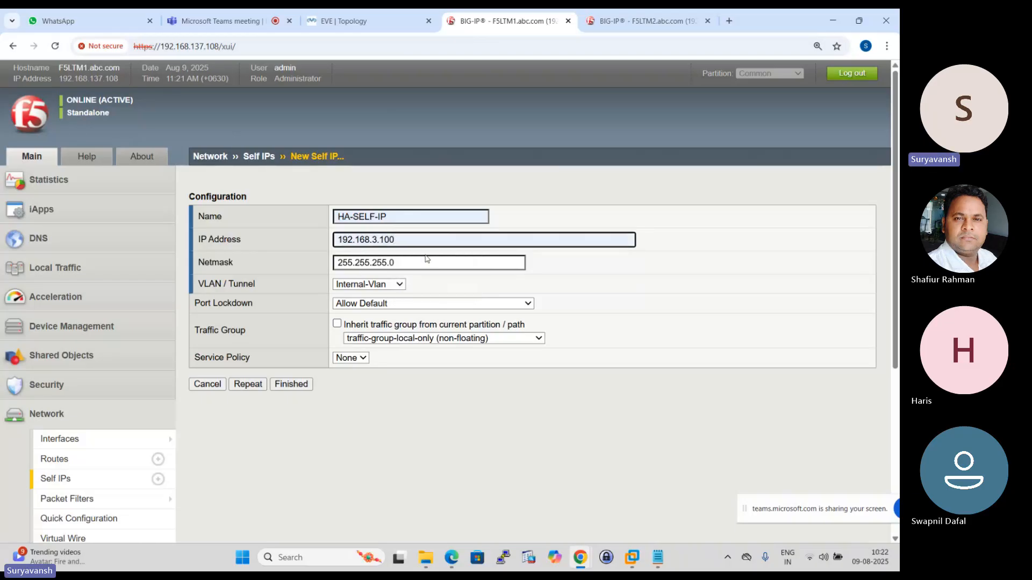
# - Assign HA-SELF-IP to HA-VLAN and save it, returning to the self IP list
pyautogui.click(400, 285)
pyautogui.click(384, 325)
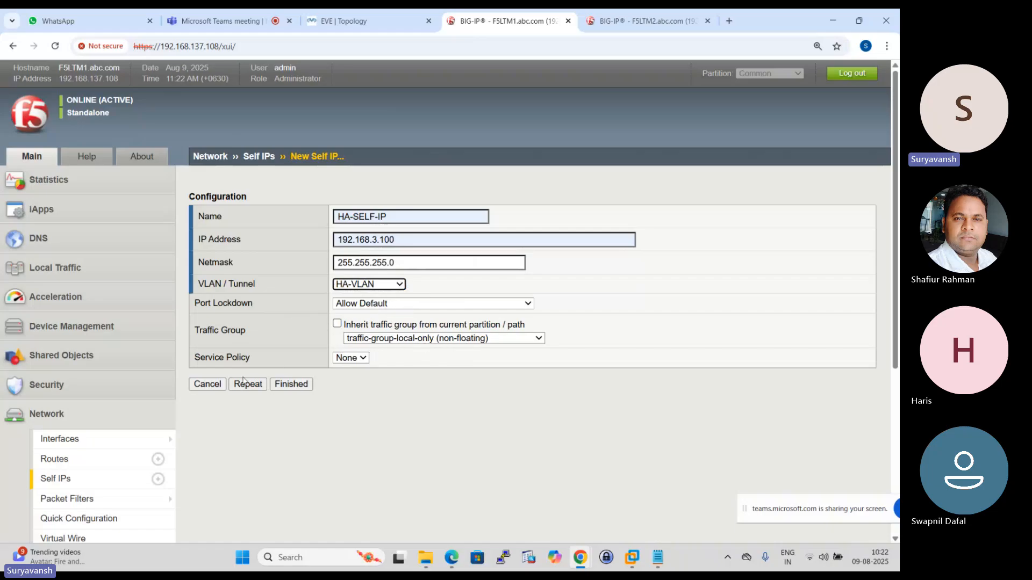
pyautogui.click(300, 385)
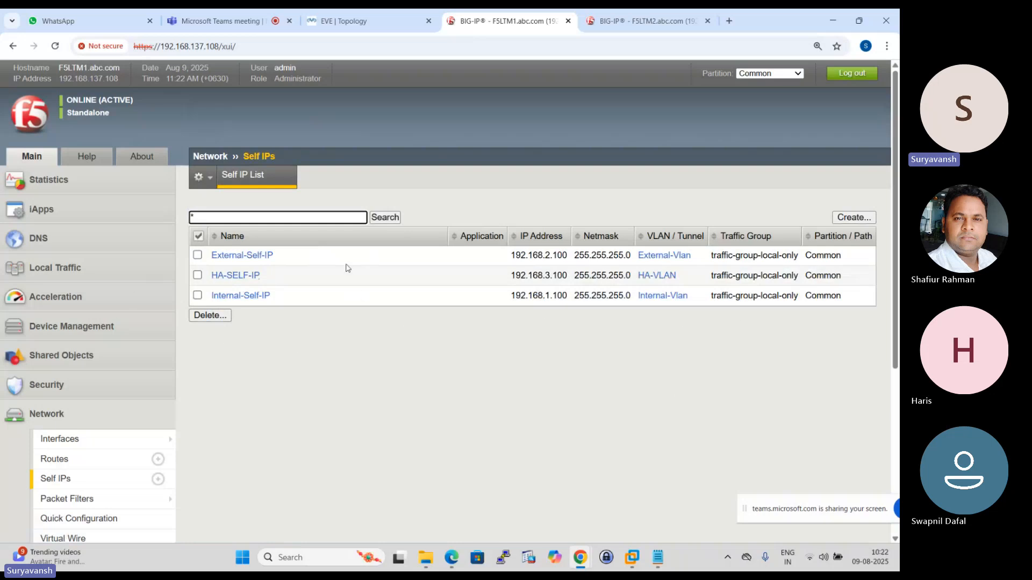
# - Review the floating IPs in the topology, then create a new F5LTM1 self IP named Internal-Floating-IP
pyautogui.click(391, 16)
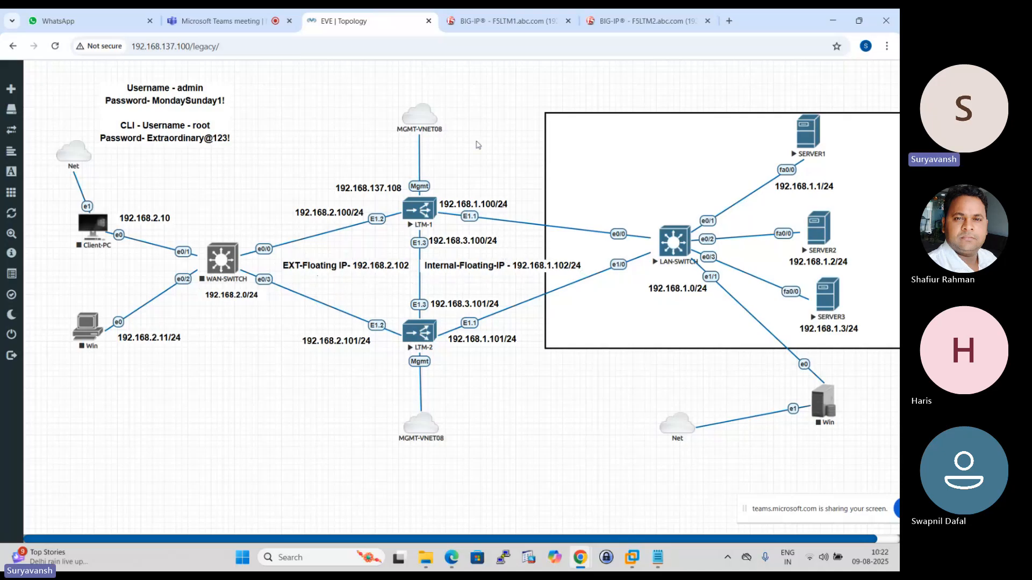
pyautogui.click(495, 12)
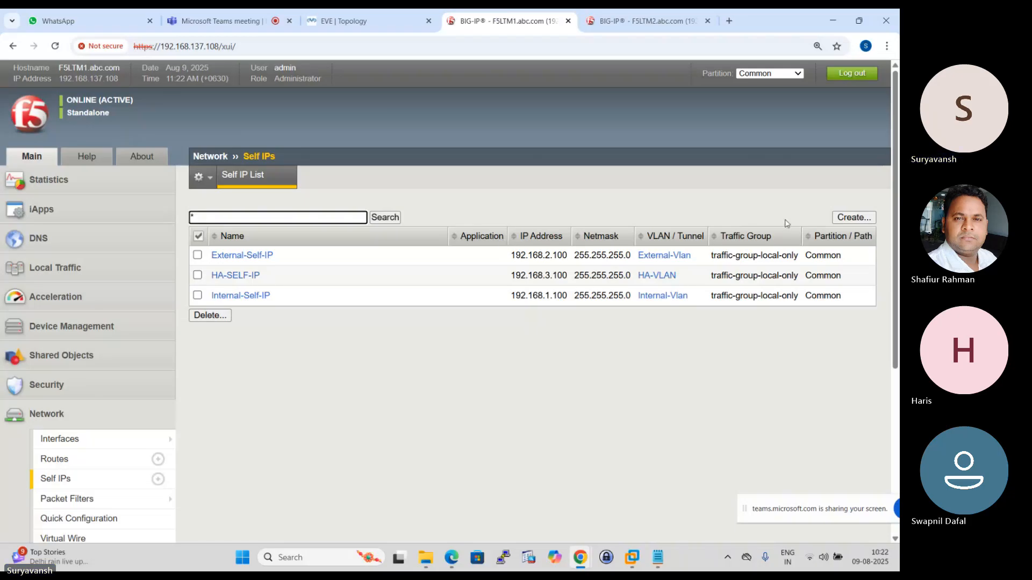
pyautogui.click(859, 220)
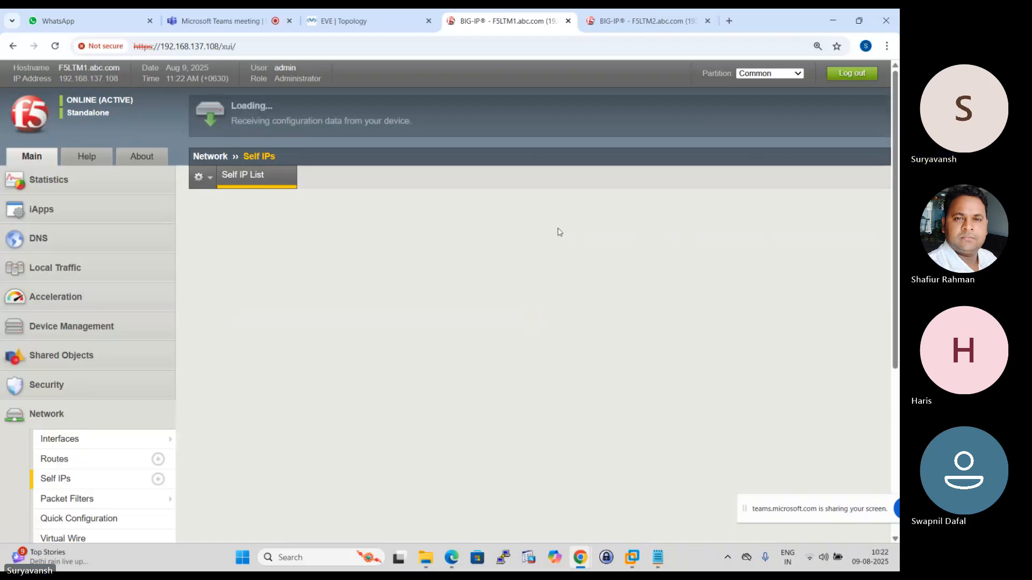
pyautogui.click(387, 214)
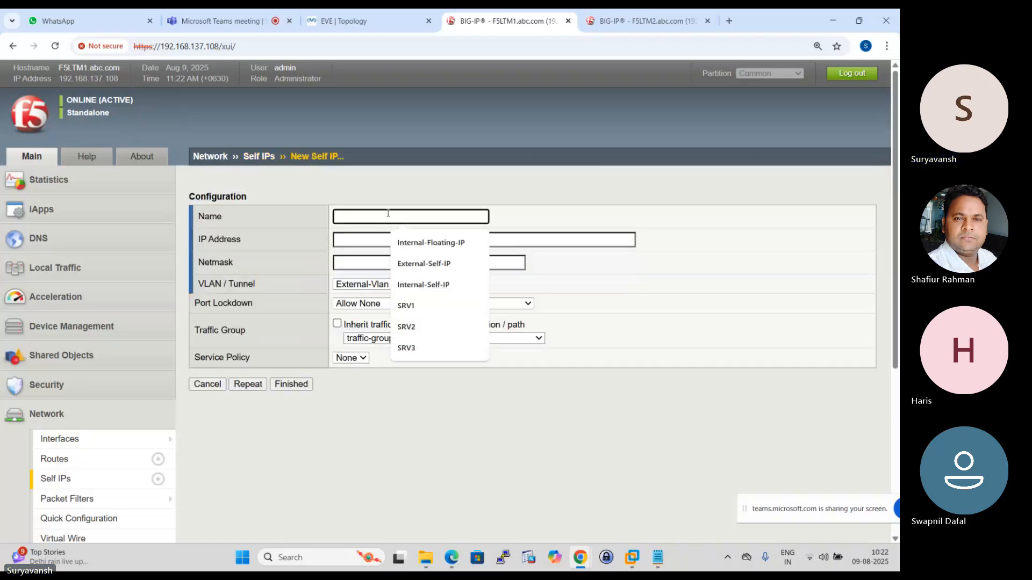
pyautogui.click(418, 245)
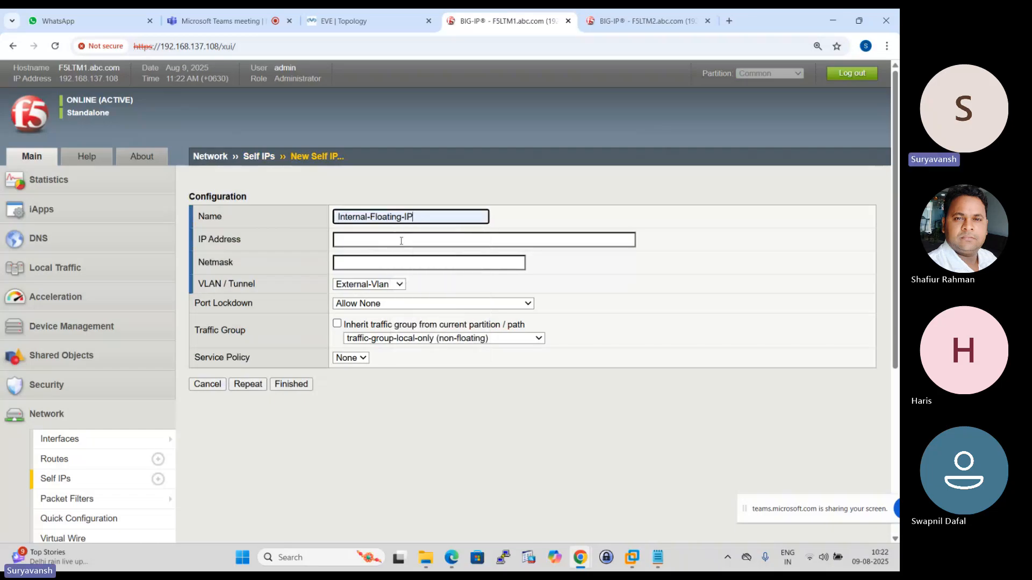
# - Look up the internal floating address in the topology and set Internal-Floating-IP's address to 192.168.1.102
pyautogui.click(344, 21)
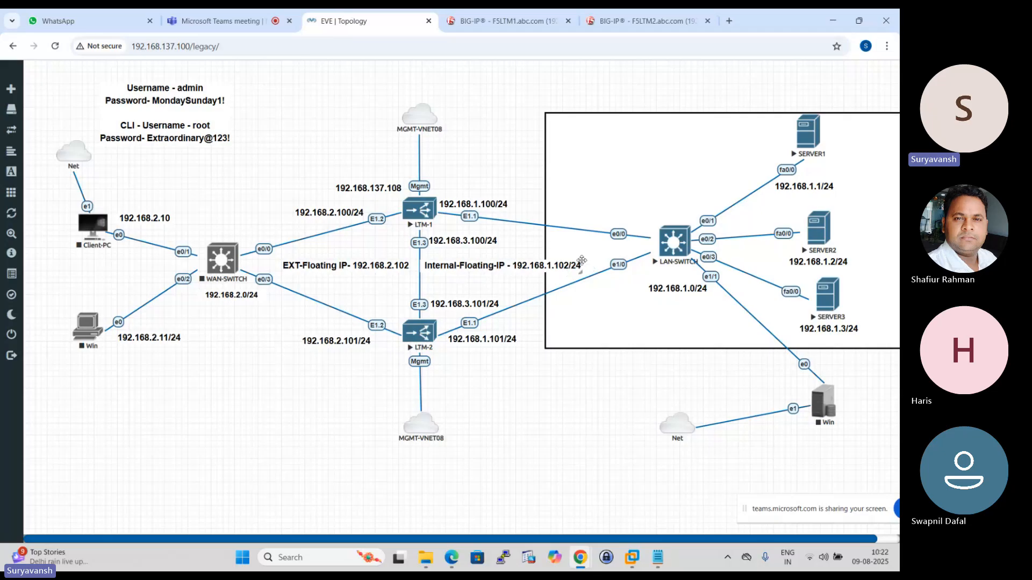
pyautogui.click(500, 20)
pyautogui.click(357, 242)
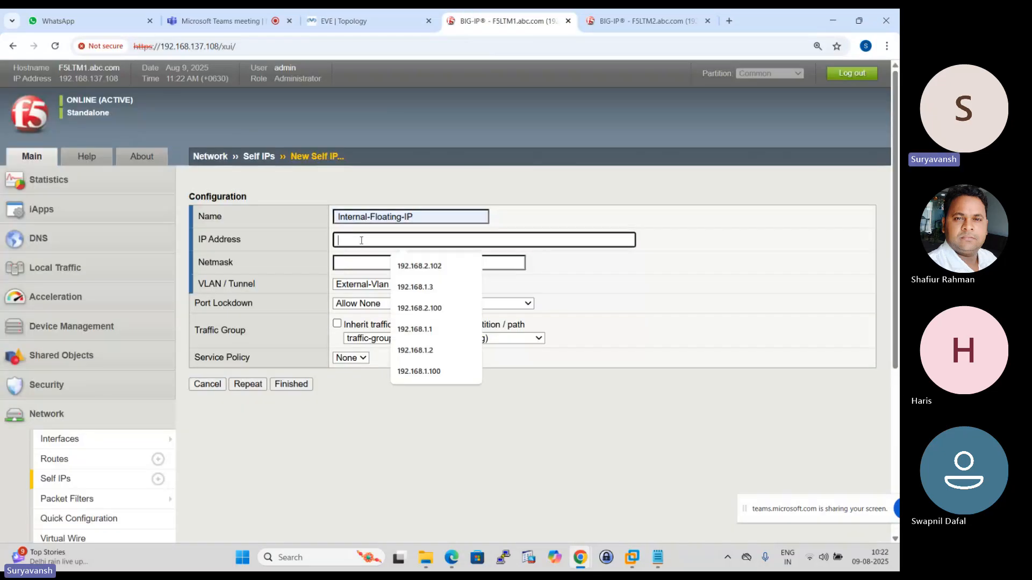
pyautogui.write('192.168.1.102')
pyautogui.click(429, 351)
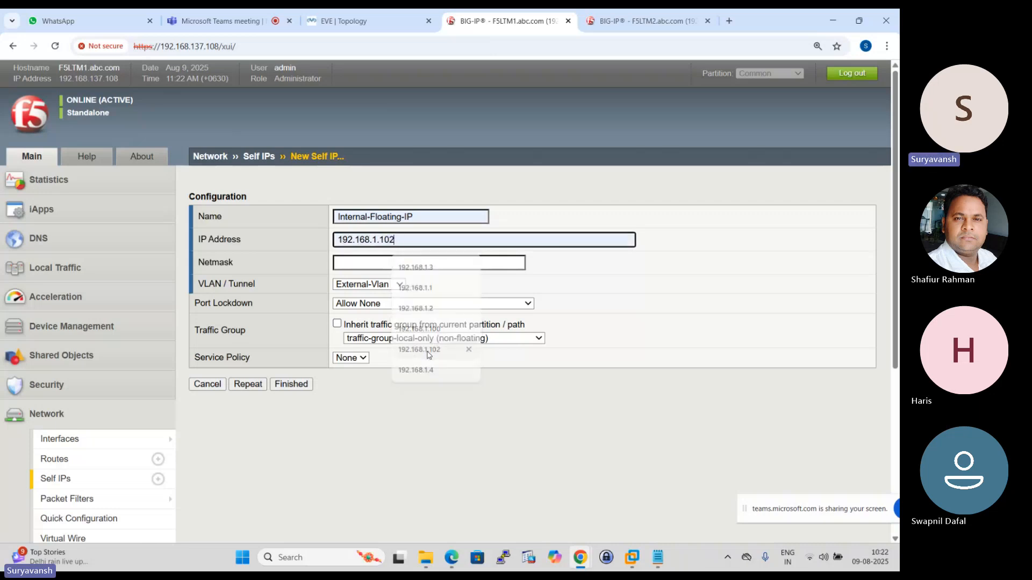
# - Set Internal-Floating-IP's netmask to 255.255.255.0 and assign it to Internal-Vlan
pyautogui.click(372, 262)
pyautogui.click(421, 289)
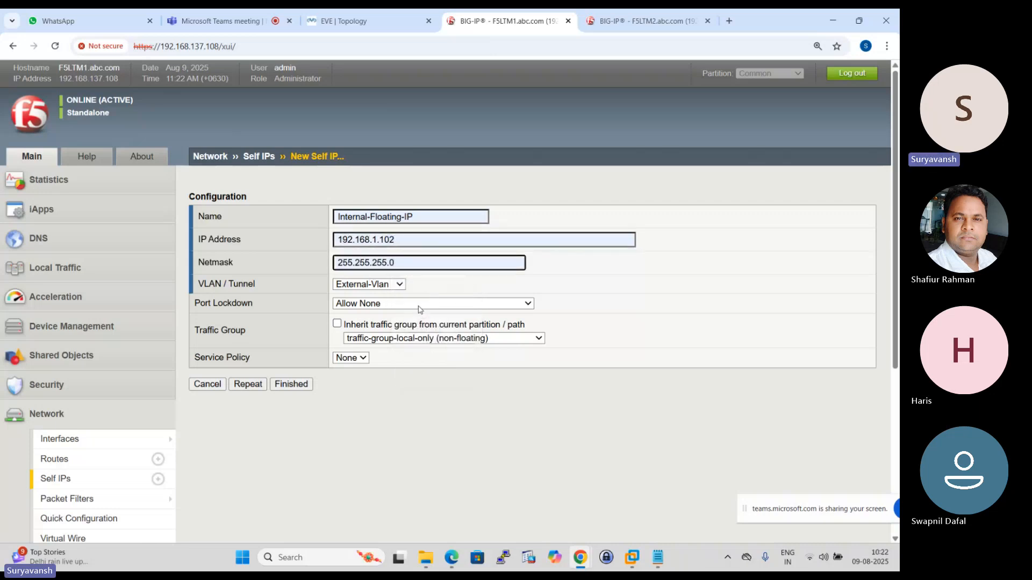
pyautogui.click(400, 286)
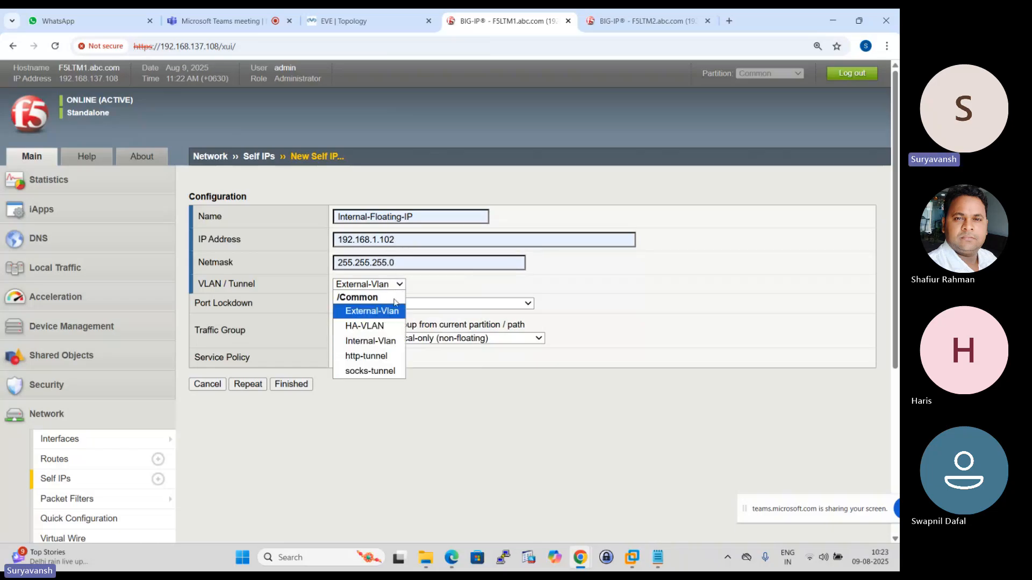
pyautogui.click(387, 341)
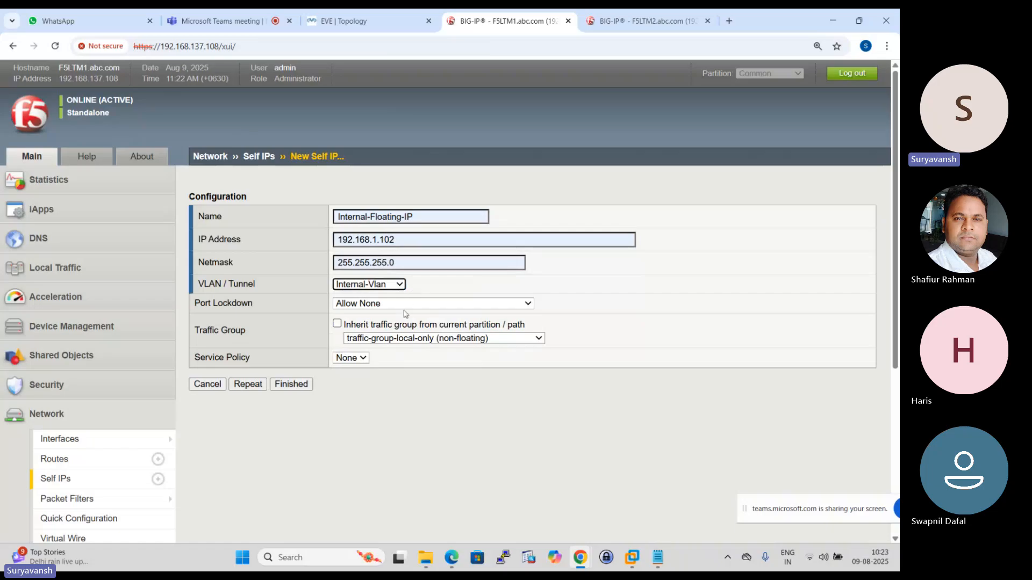
# - Set Internal-Floating-IP's port lockdown to Allow Default and its traffic group to traffic-group-1 (floating)
pyautogui.click(527, 304)
pyautogui.click(451, 317)
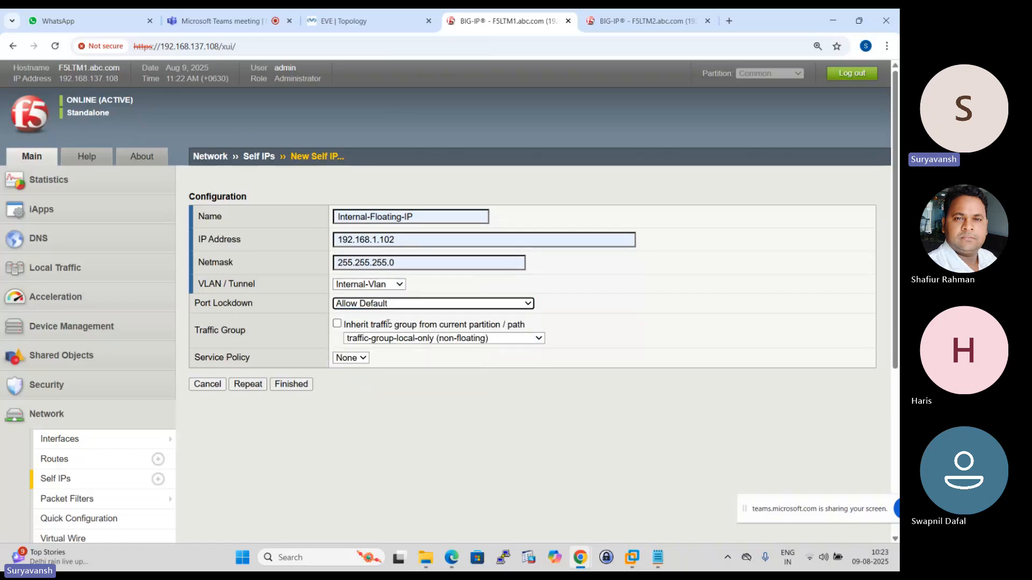
pyautogui.click(539, 339)
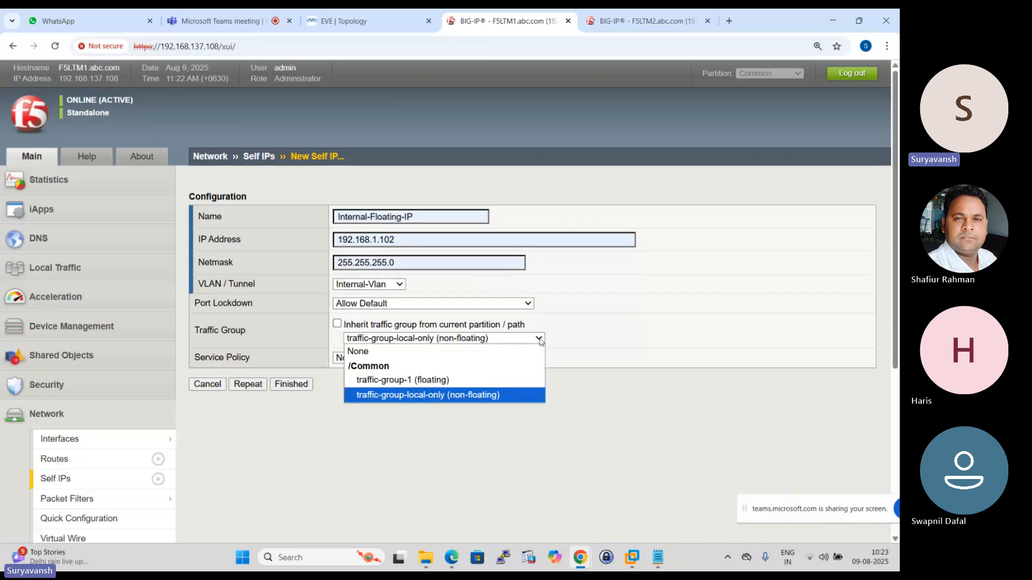
pyautogui.click(417, 383)
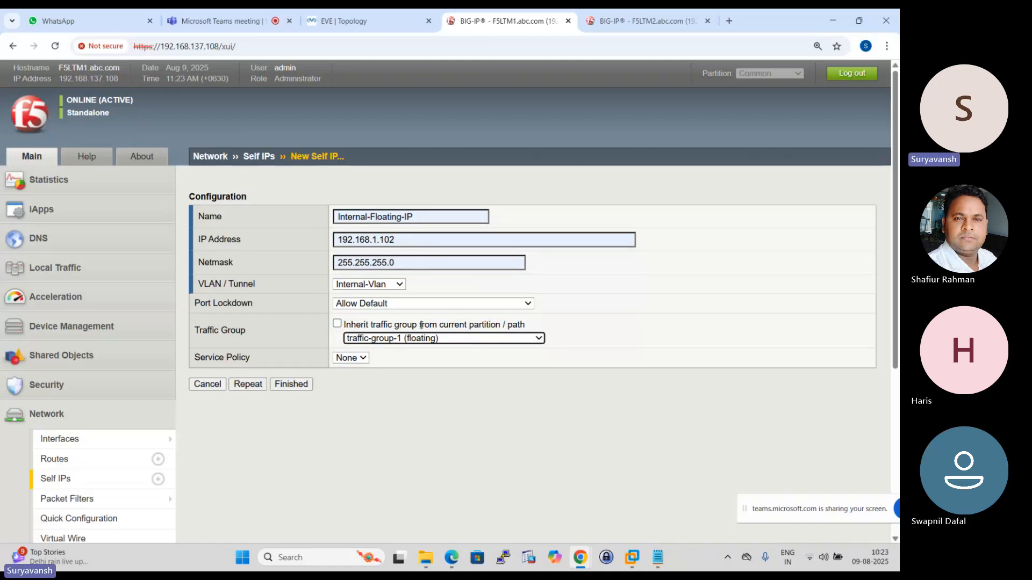
# - Save Internal-Floating-IP, open a blank form for another self IP and name it External-Floating-IP according to the topology
pyautogui.click(248, 385)
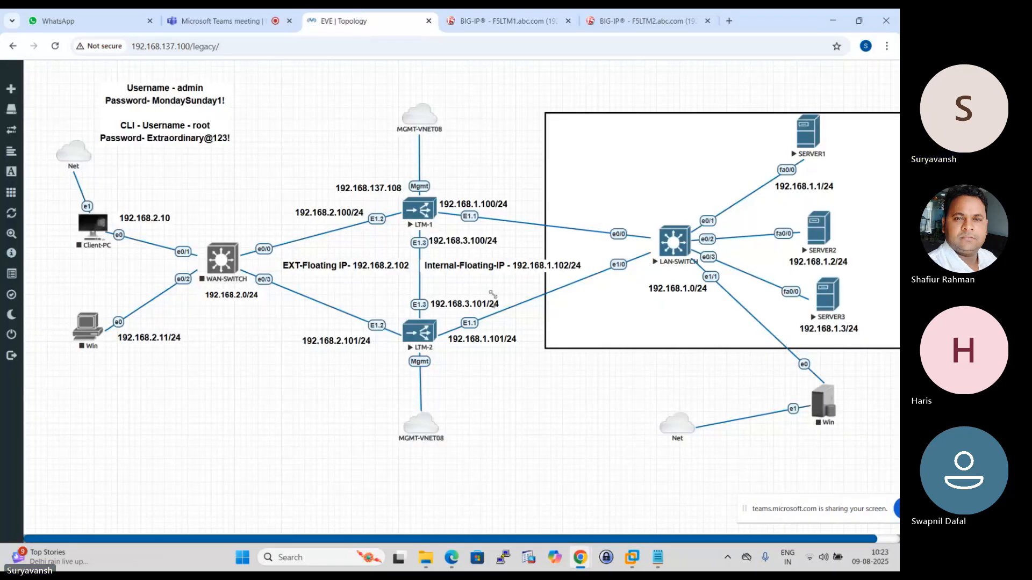
pyautogui.click(355, 20)
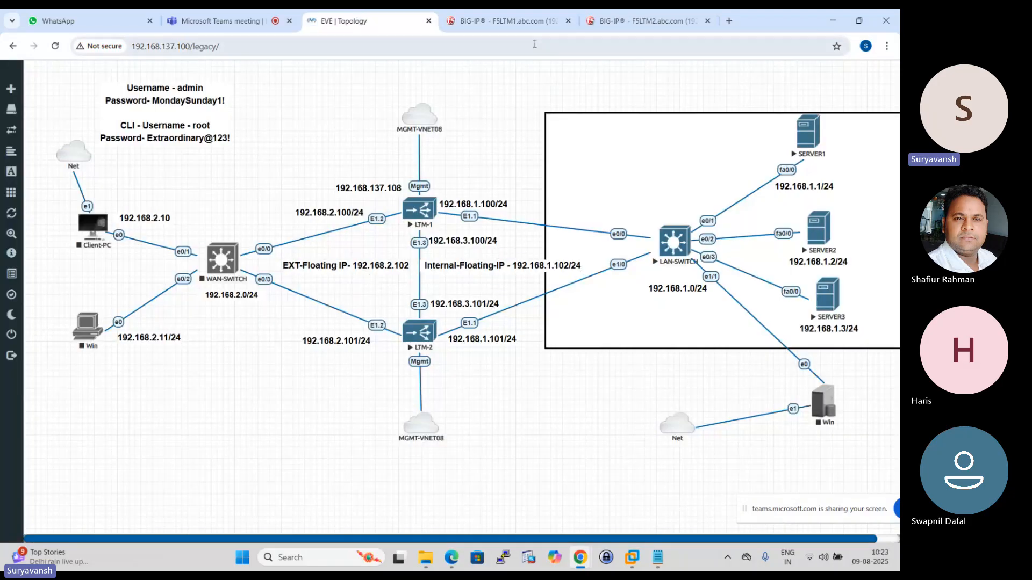
pyautogui.click(504, 22)
pyautogui.click(364, 222)
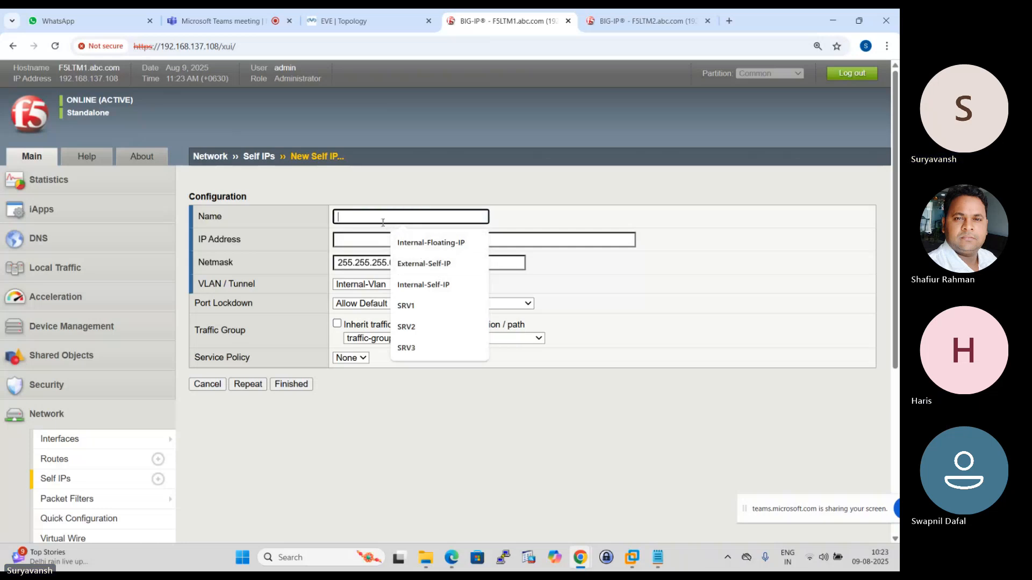
pyautogui.write('External-Floating-IP')
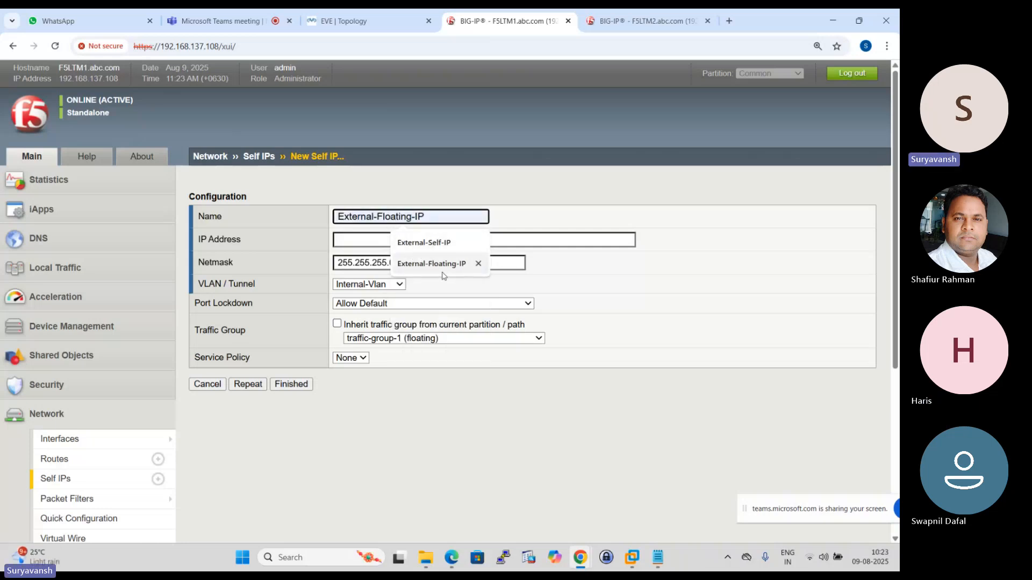
pyautogui.click(462, 264)
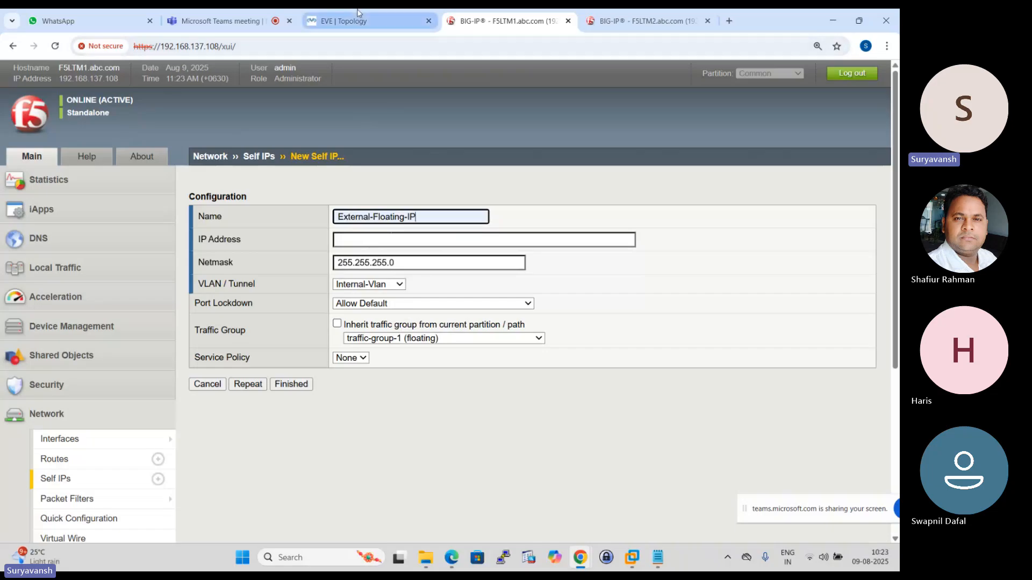
# - Look up the external floating address in the topology and set External-Floating-IP's address to 192.168.2.102
pyautogui.click(343, 21)
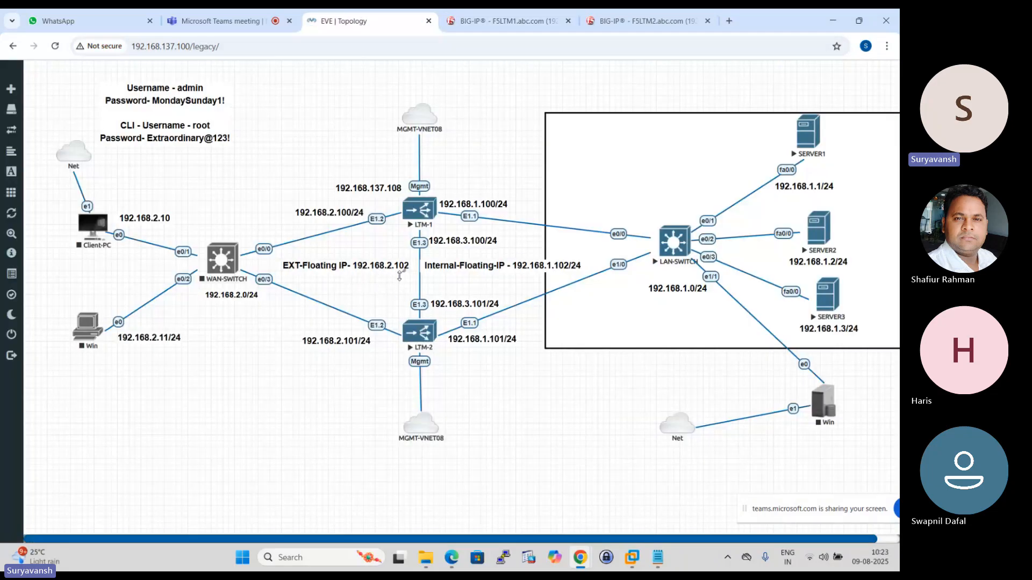
pyautogui.click(505, 21)
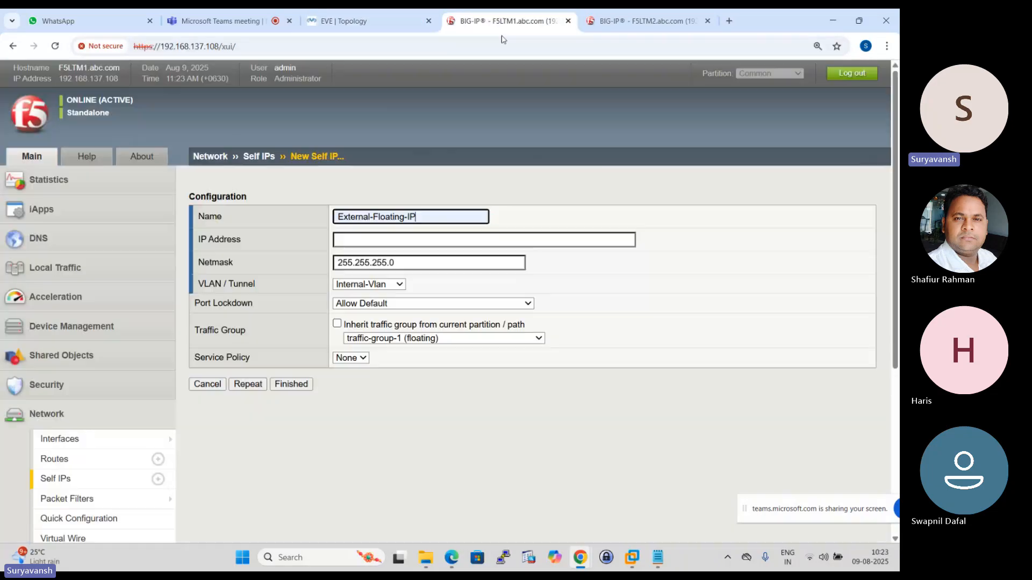
pyautogui.click(380, 237)
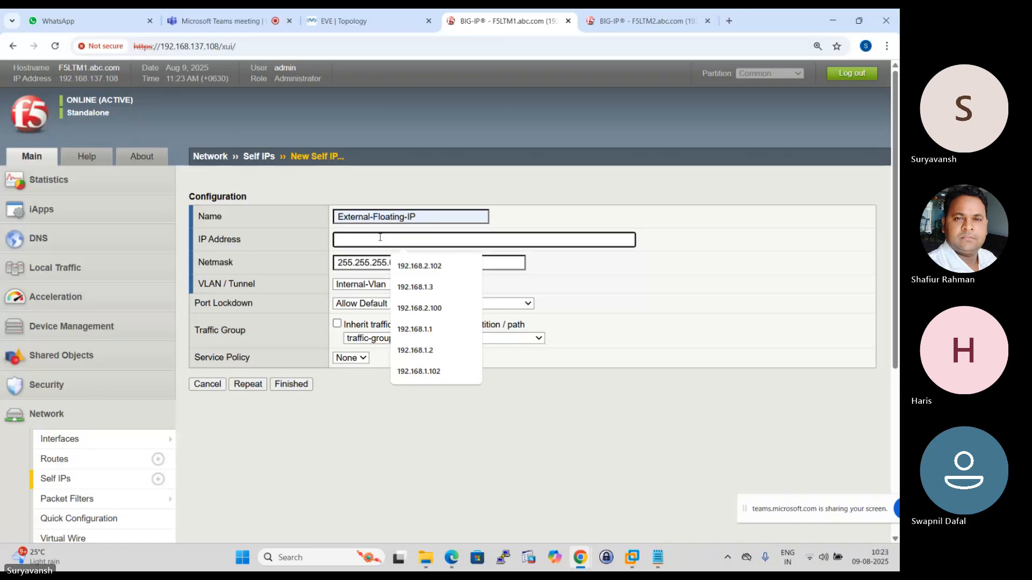
pyautogui.click(420, 266)
pyautogui.click(366, 20)
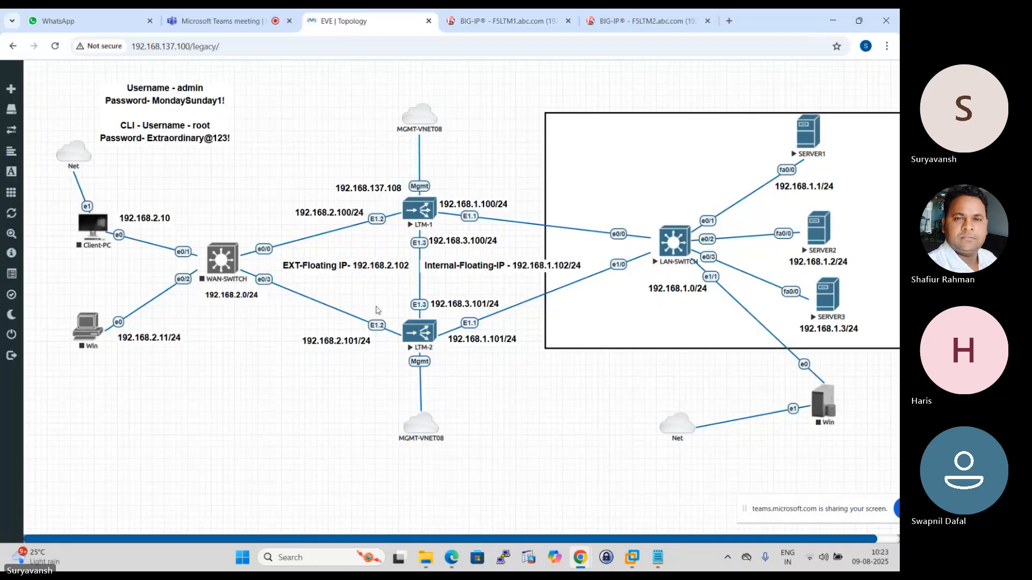
pyautogui.click(505, 20)
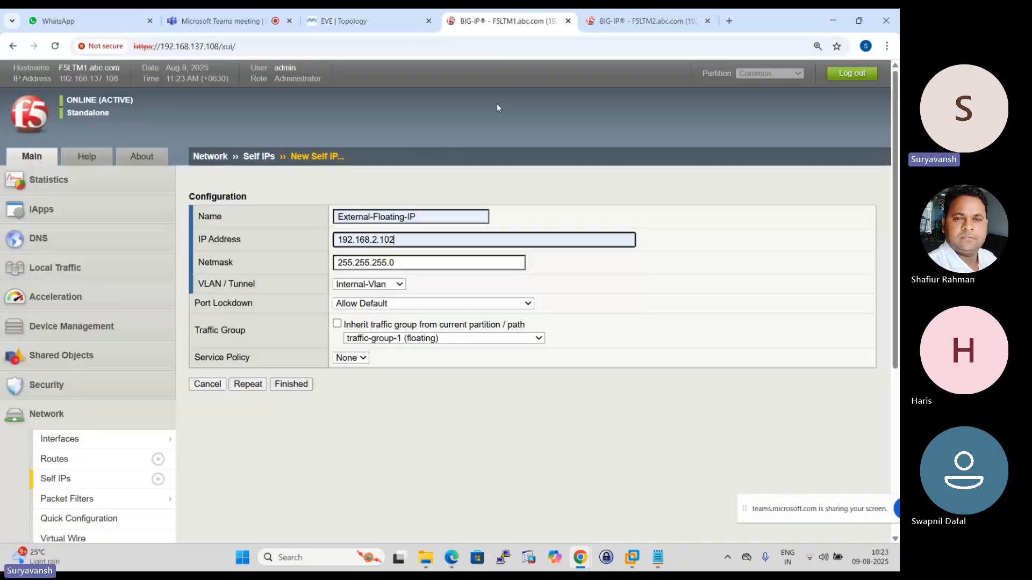
# - Assign External-Floating-IP to External-Vlan with traffic group traffic-group-1 (floating), and save it
pyautogui.click(400, 287)
pyautogui.click(384, 314)
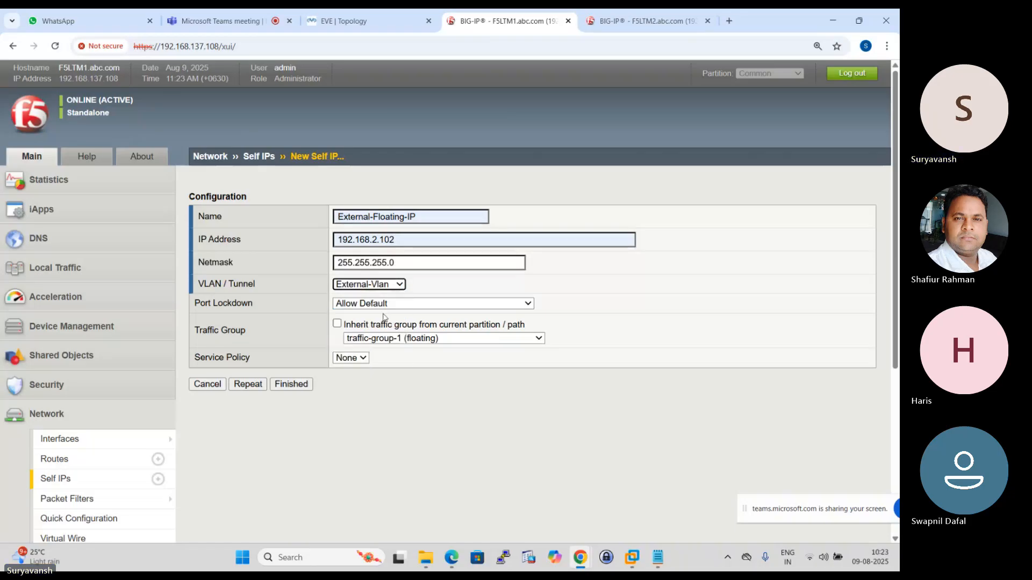
pyautogui.click(528, 341)
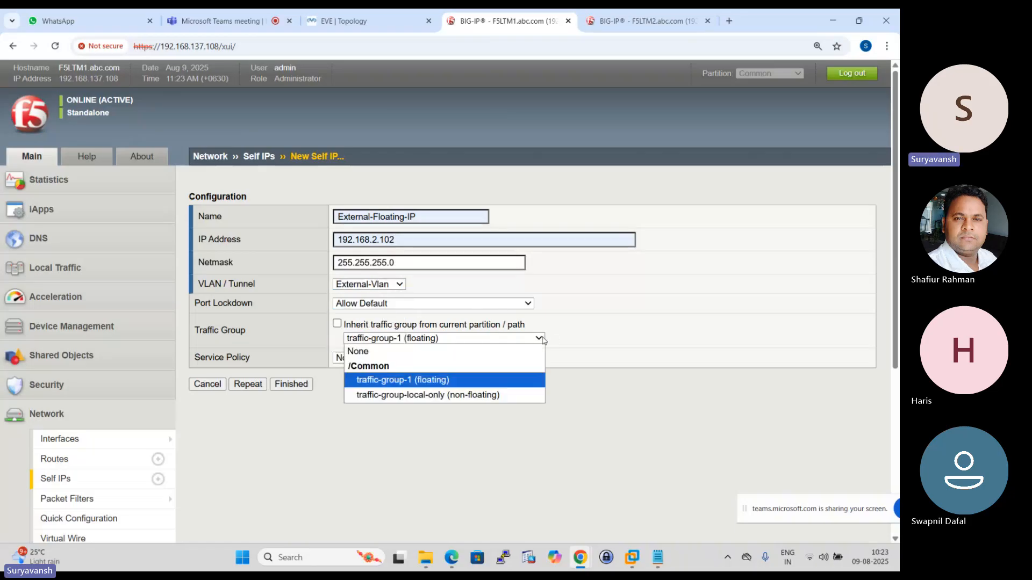
pyautogui.click(442, 380)
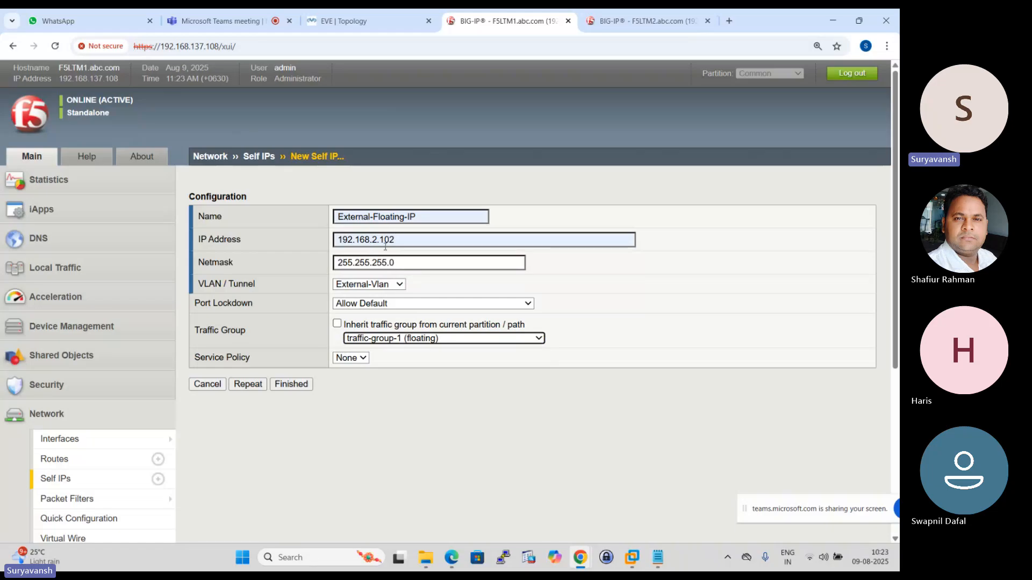
pyautogui.click(300, 385)
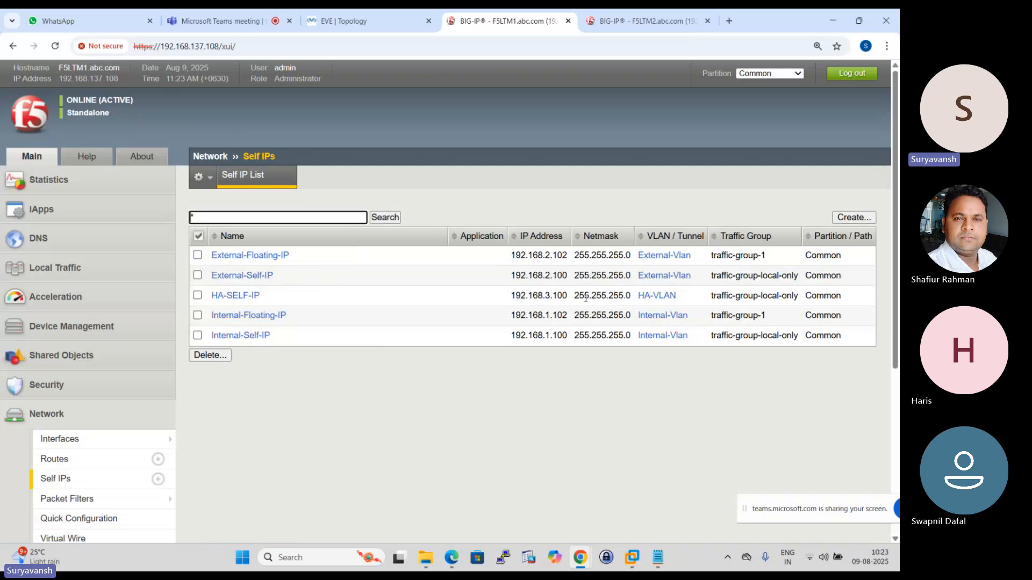
# - Switch to F5LTM2 and start a new self IP named External-Self-IP
pyautogui.click(639, 21)
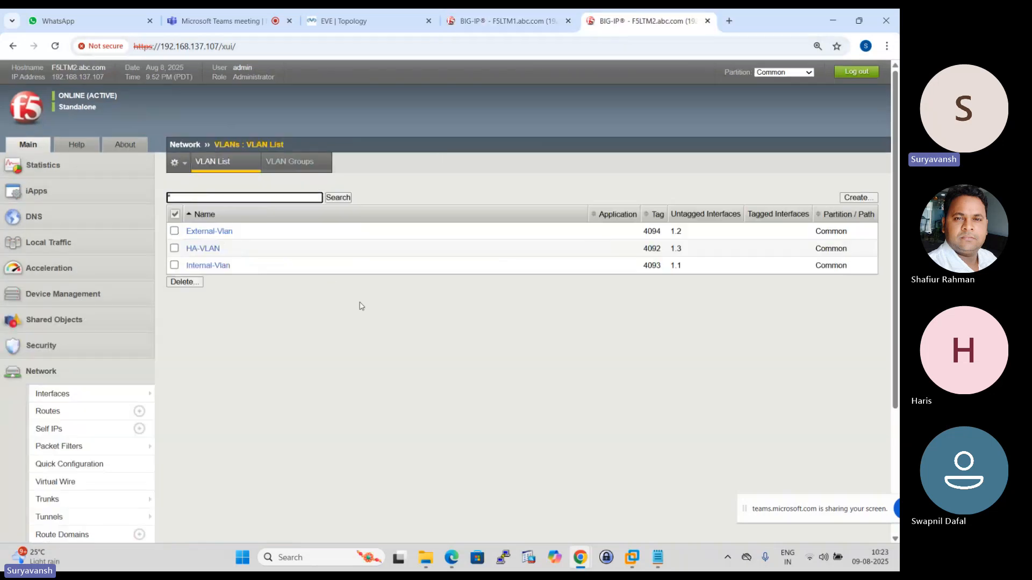
pyautogui.click(53, 429)
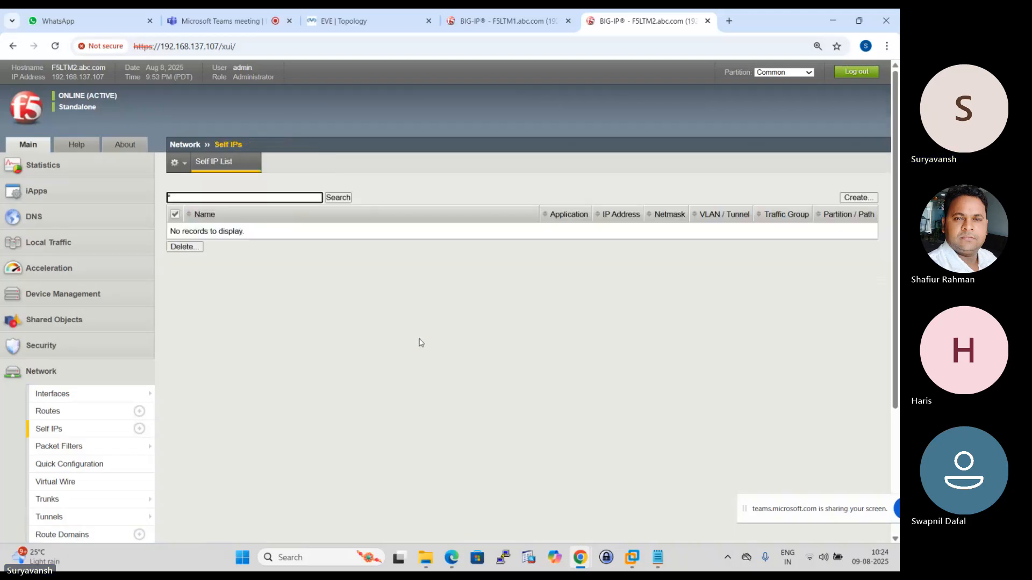
pyautogui.click(857, 197)
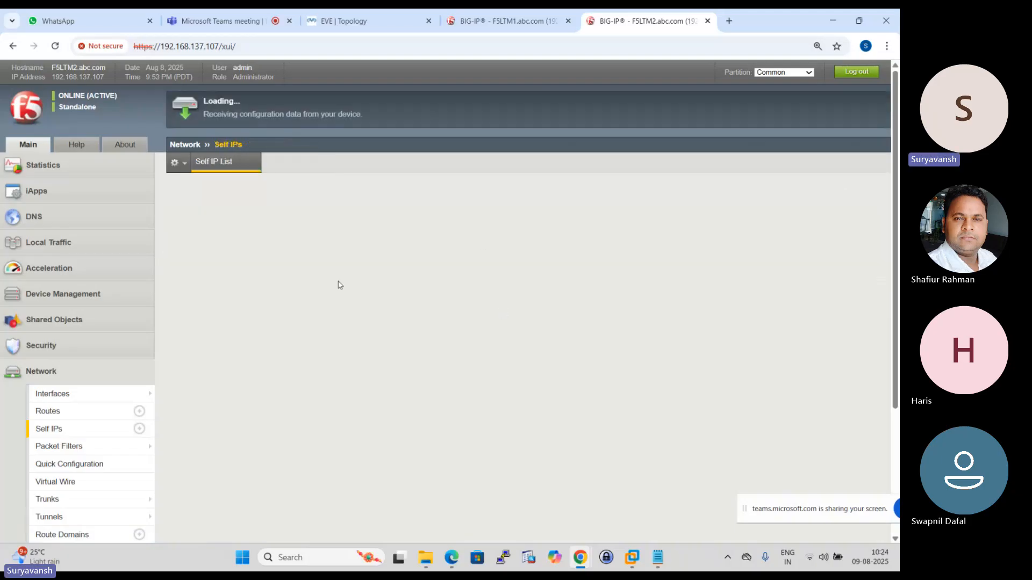
pyautogui.click(332, 197)
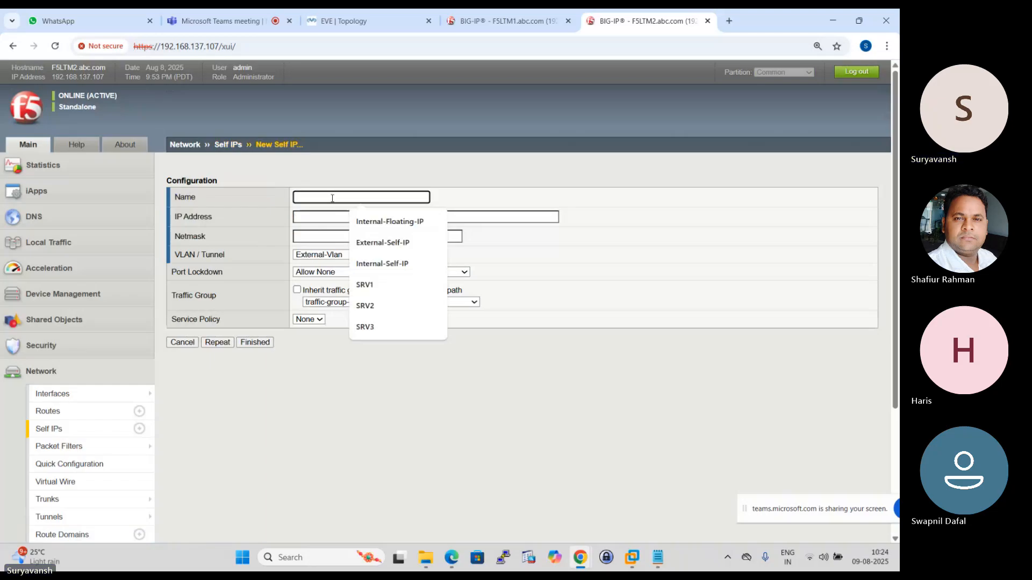
pyautogui.click(382, 243)
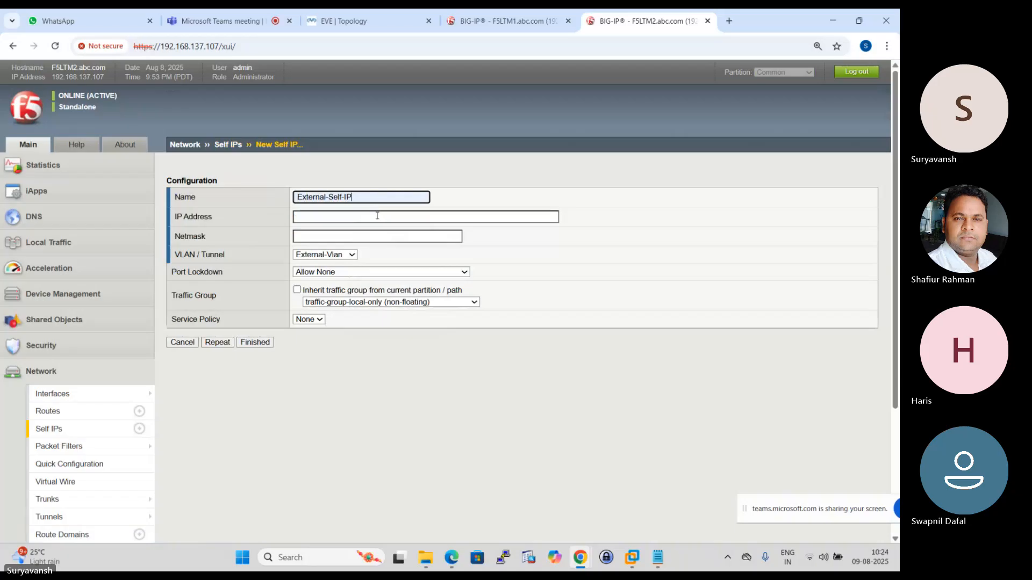
# - Look up LTM-2's external address in the topology and set External-Self-IP's address to 192.168.2.101
pyautogui.click(361, 16)
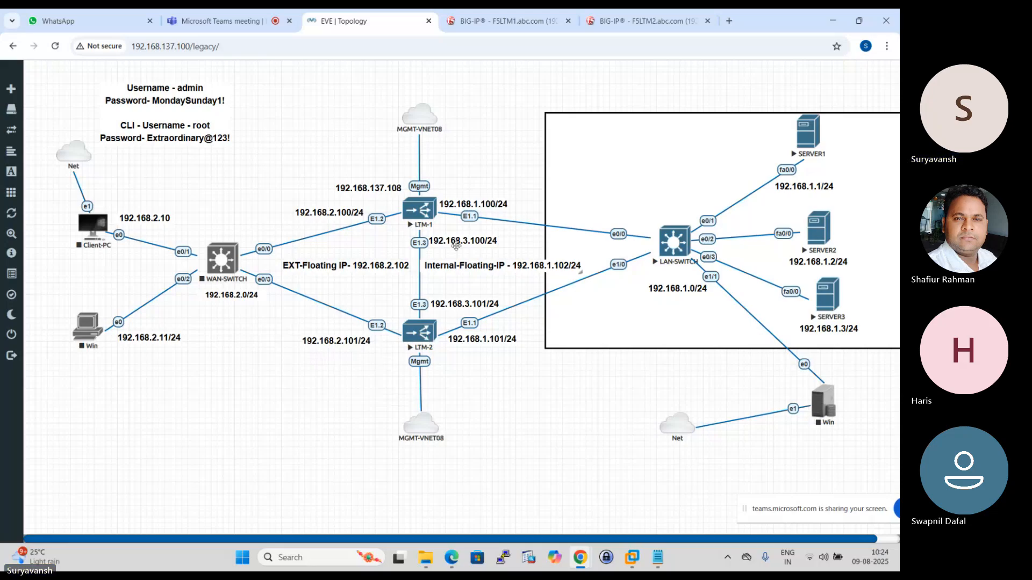
pyautogui.click(645, 20)
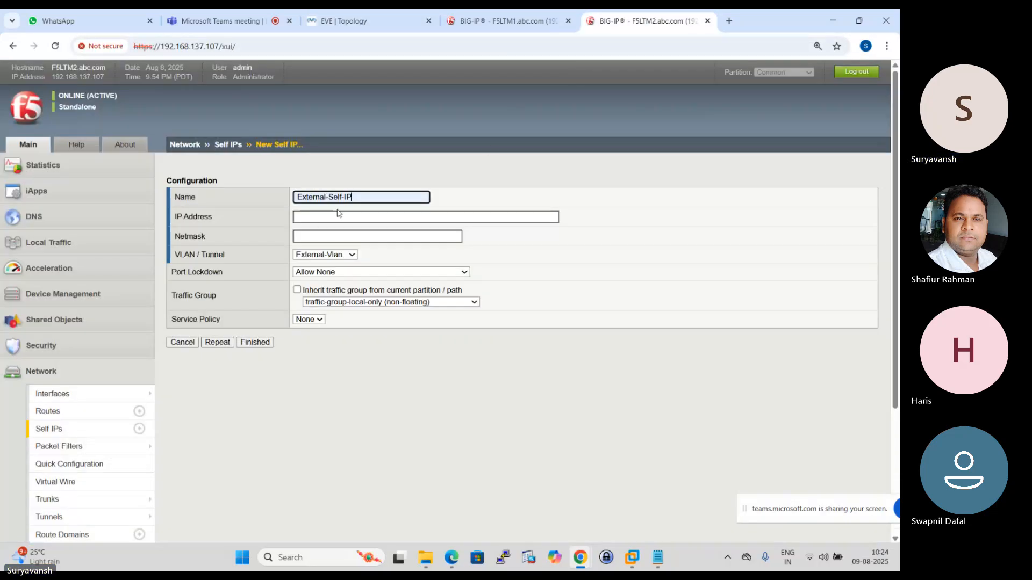
pyautogui.click(317, 217)
pyautogui.write('192')
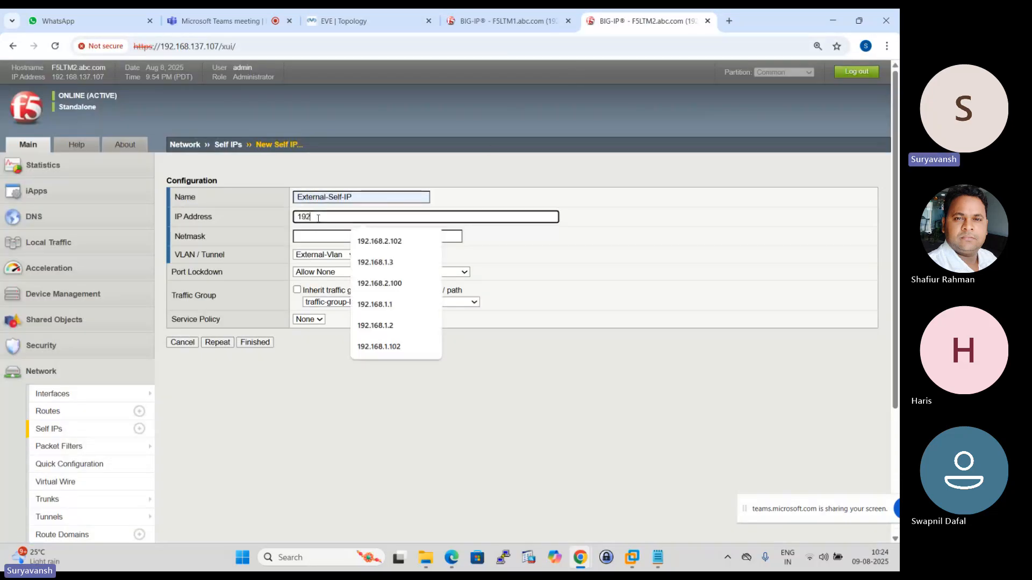
pyautogui.write('.168.2.')
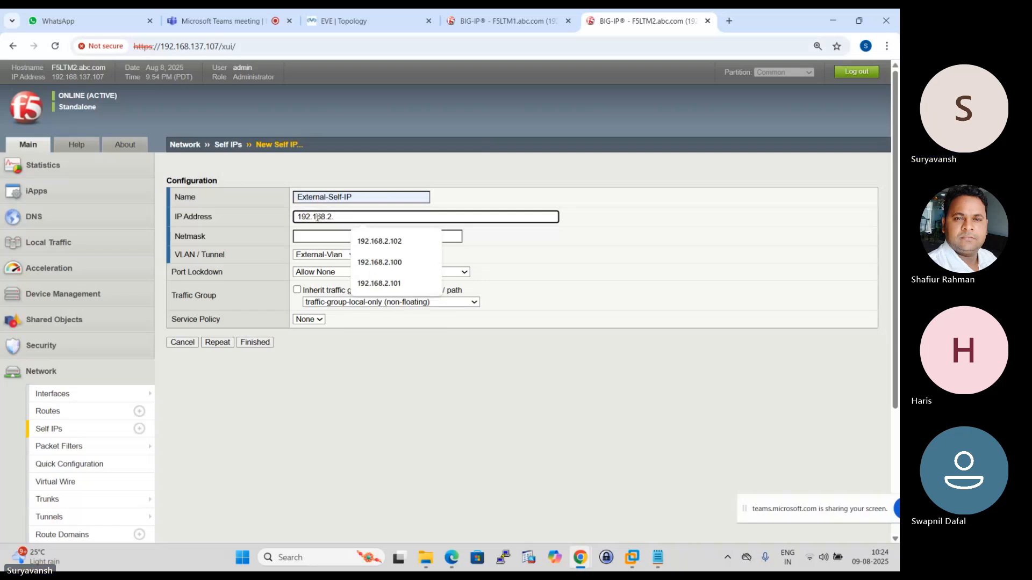
pyautogui.click(357, 22)
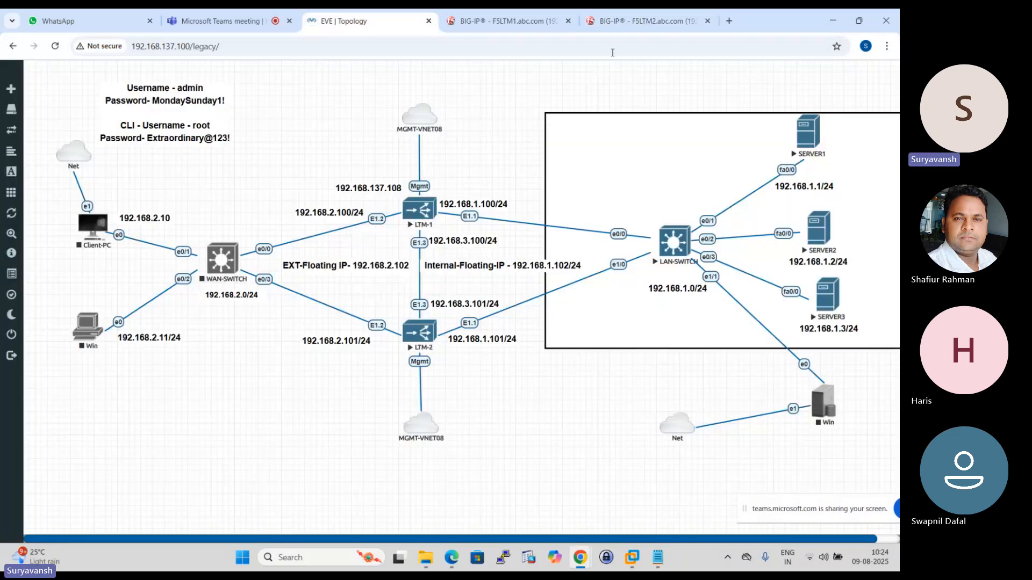
pyautogui.click(645, 20)
pyautogui.click(345, 219)
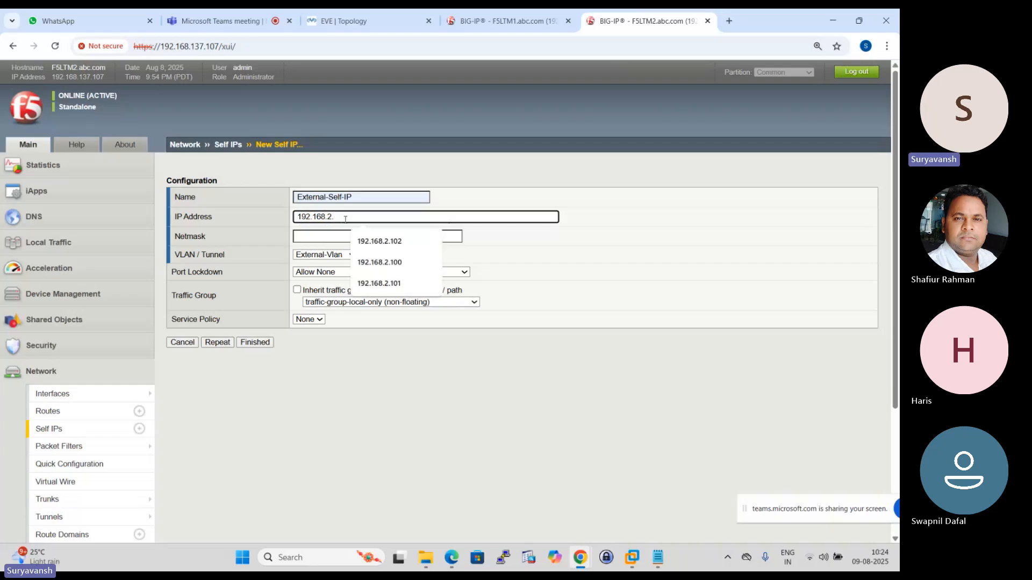
pyautogui.click(379, 283)
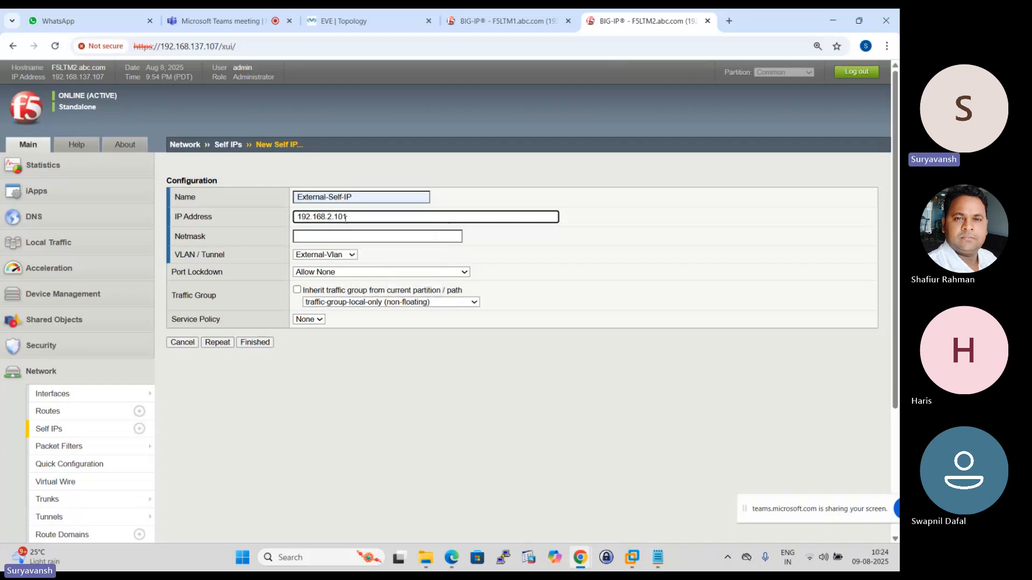
# - Set External-Self-IP's netmask to 255.255.255.0 and port lockdown to Allow Default, and save it, continuing with a blank self IP form
pyautogui.click(370, 238)
pyautogui.click(387, 260)
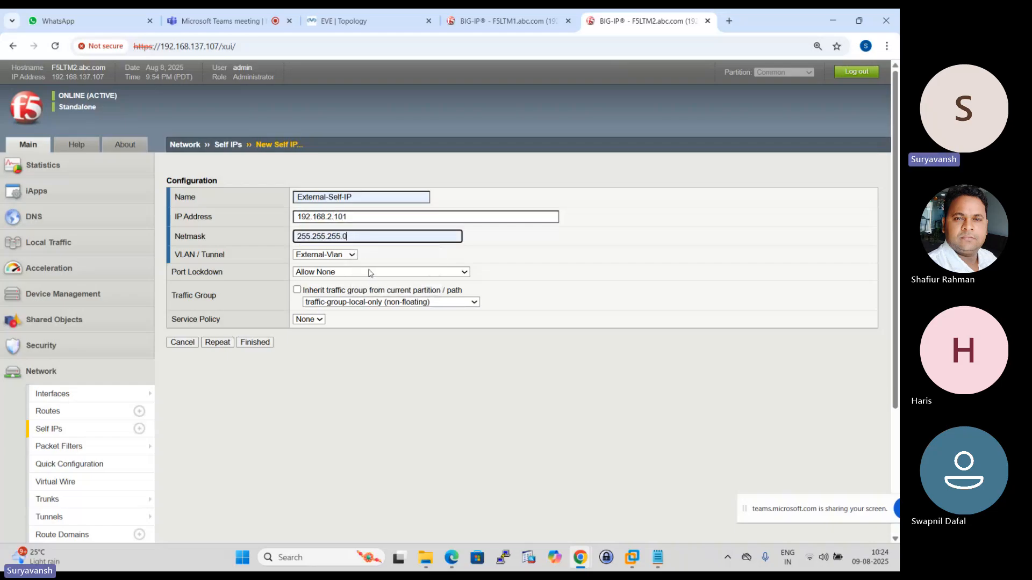
pyautogui.click(505, 16)
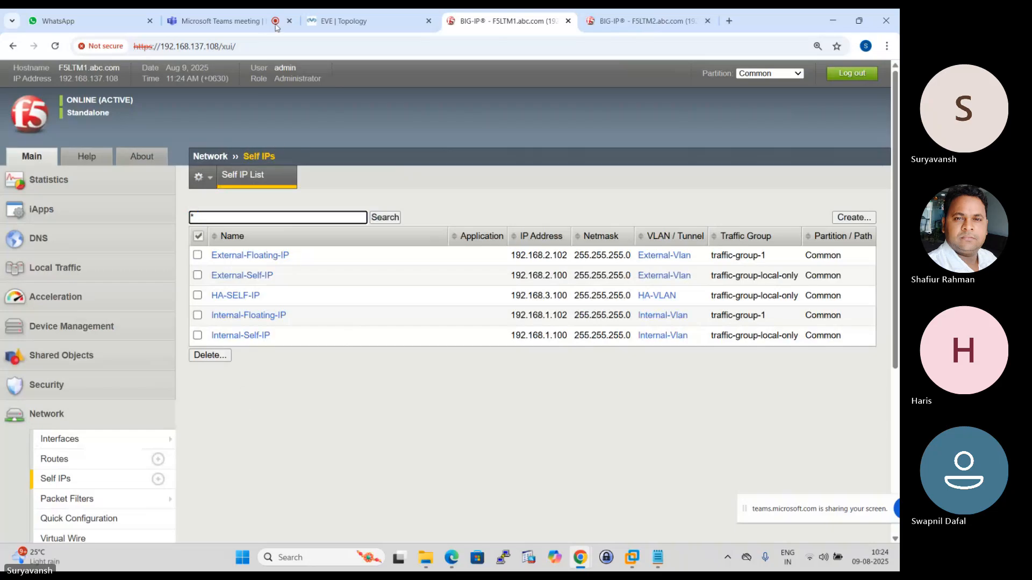
pyautogui.click(330, 19)
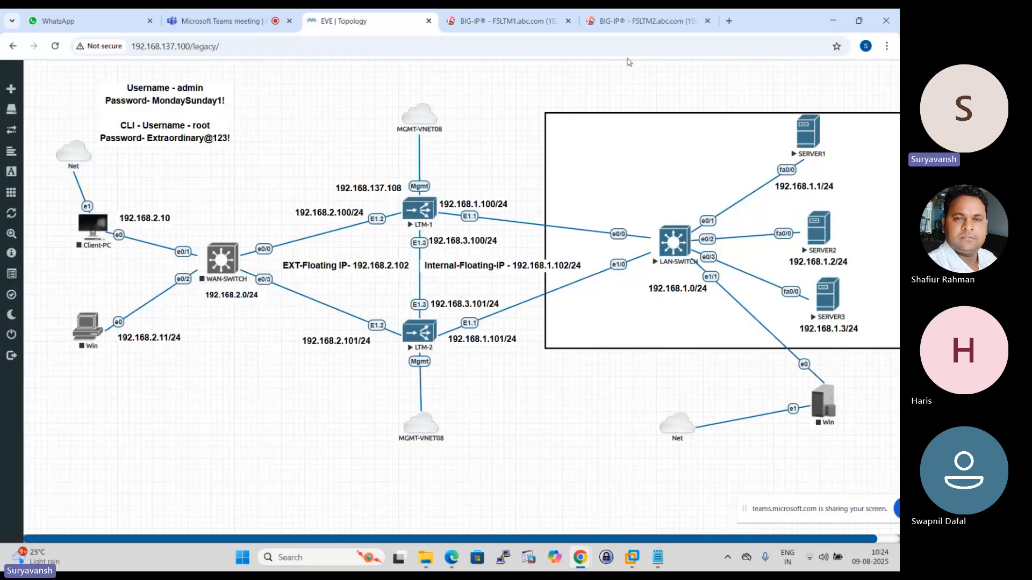
pyautogui.click(642, 20)
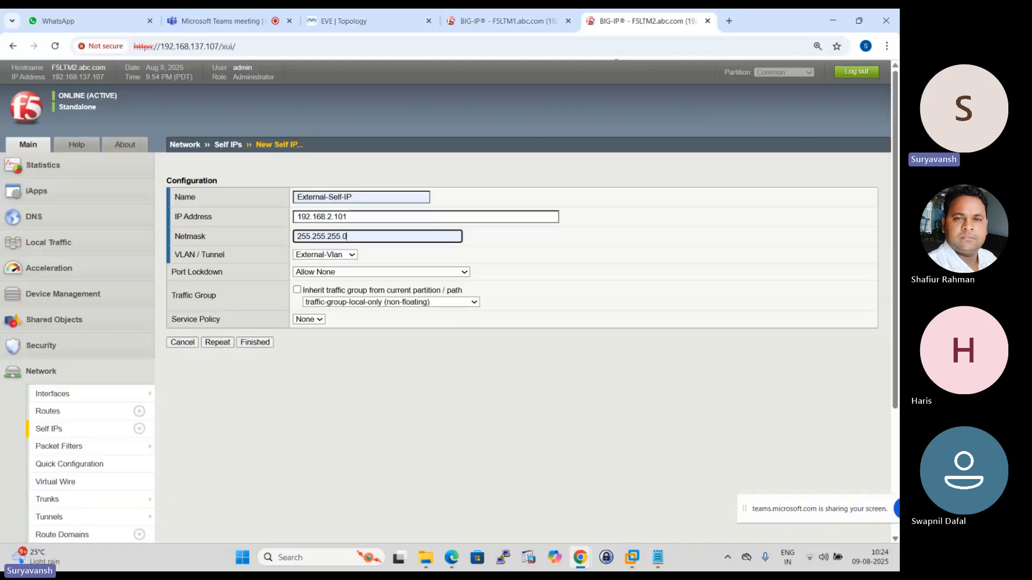
pyautogui.click(463, 273)
pyautogui.click(371, 283)
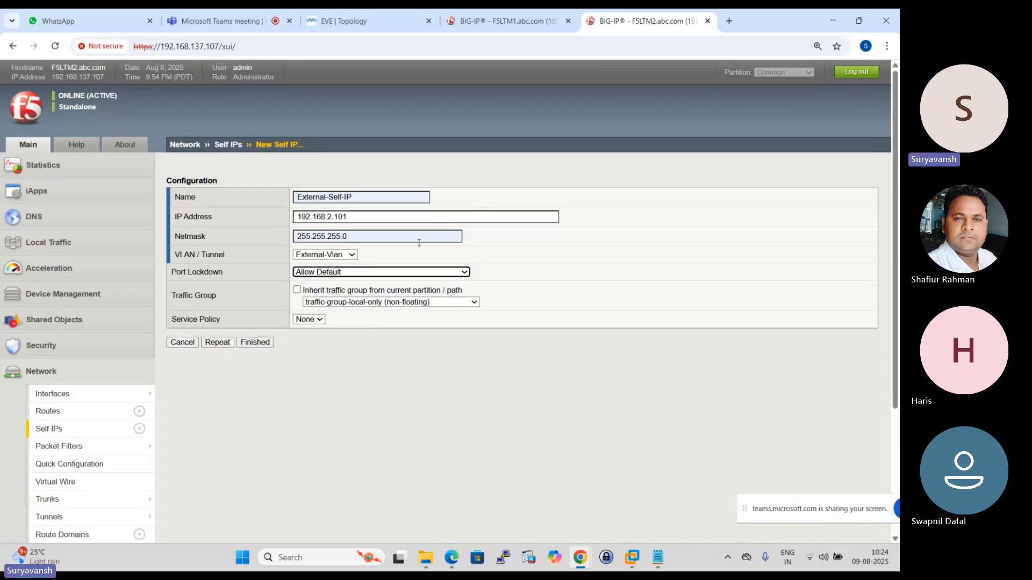
pyautogui.click(218, 342)
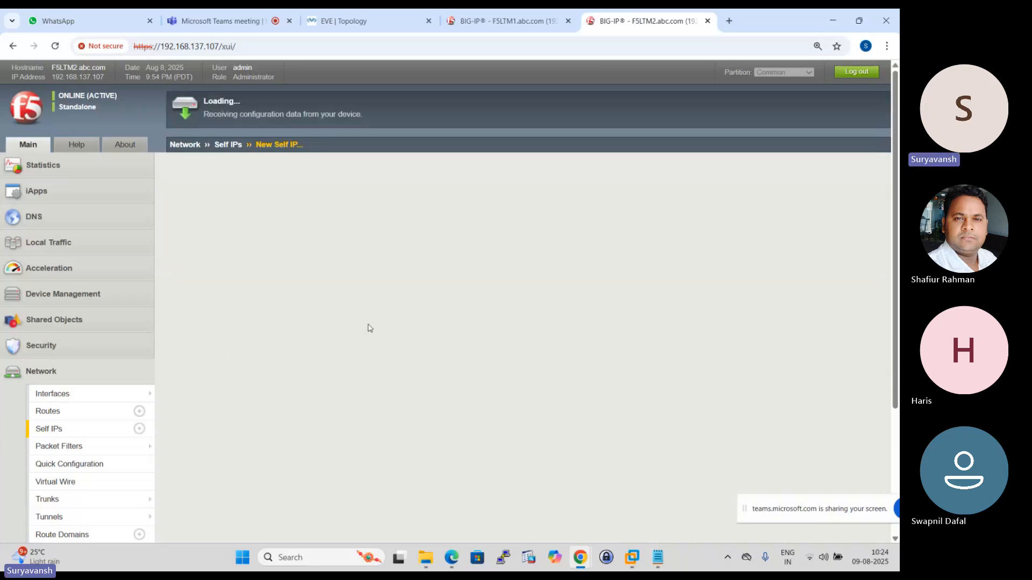
# - Name the new F5LTM2 self IP Internal-Self-IP and set its address to 192.168.1.101 according to the topology
pyautogui.click(363, 199)
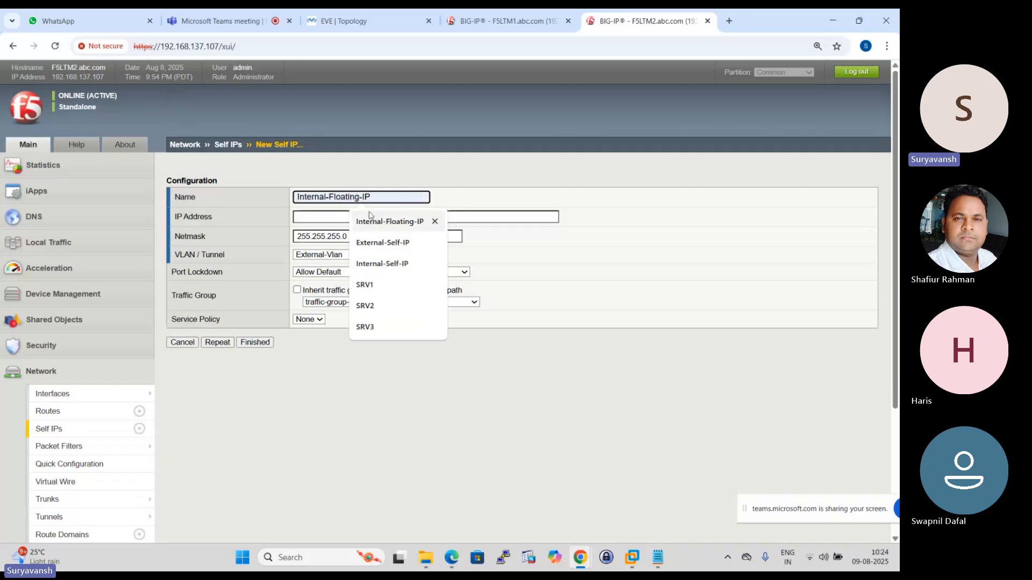
pyautogui.click(389, 265)
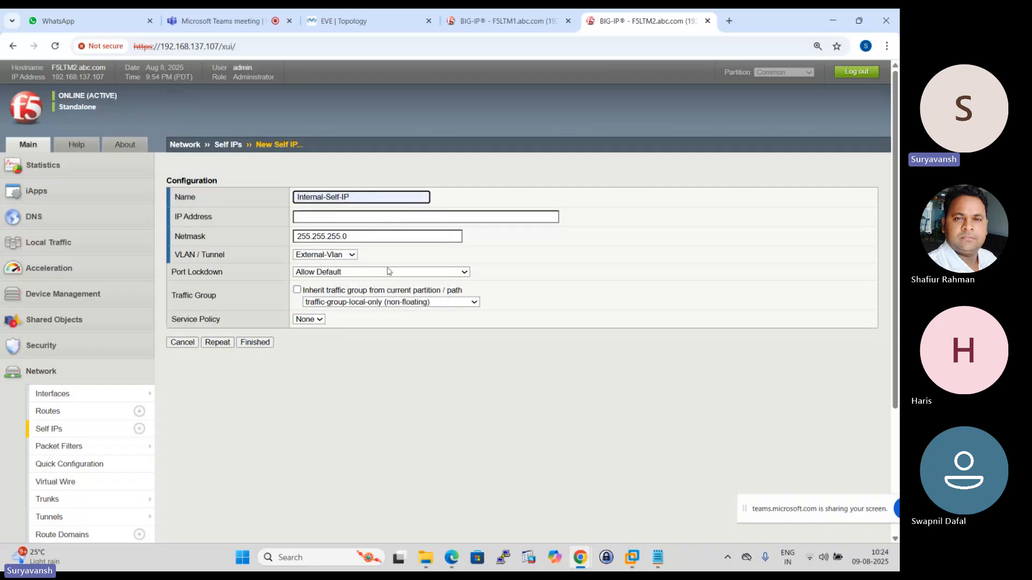
pyautogui.click(506, 20)
pyautogui.click(347, 21)
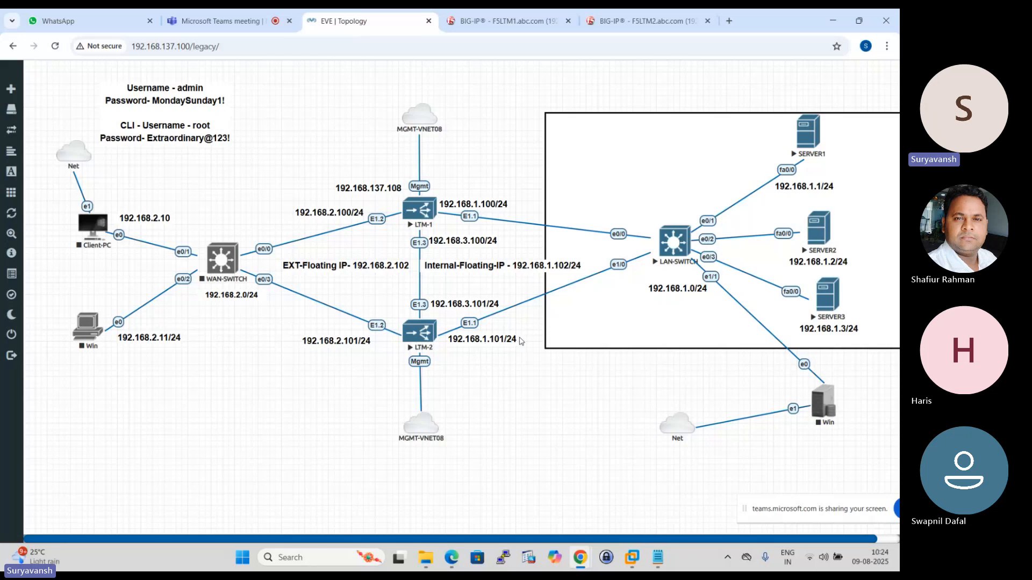
pyautogui.click(645, 21)
pyautogui.click(351, 217)
pyautogui.write('1')
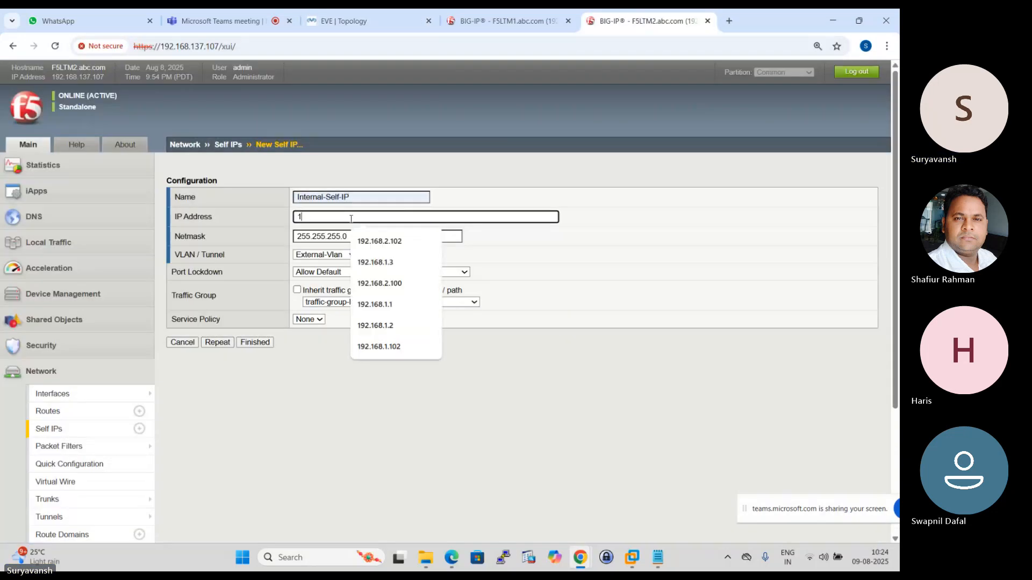
pyautogui.write('92.168')
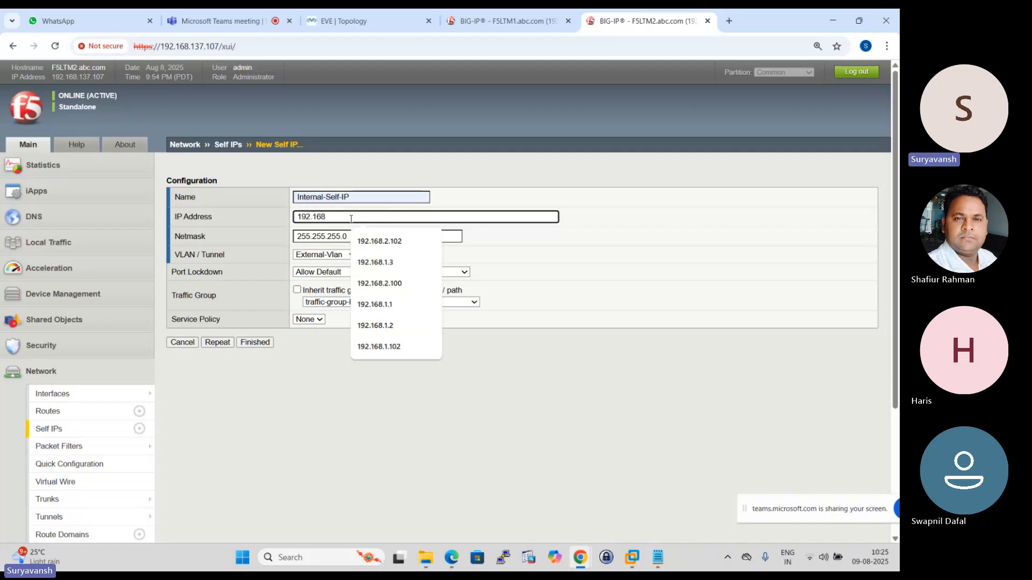
pyautogui.write('.1.101')
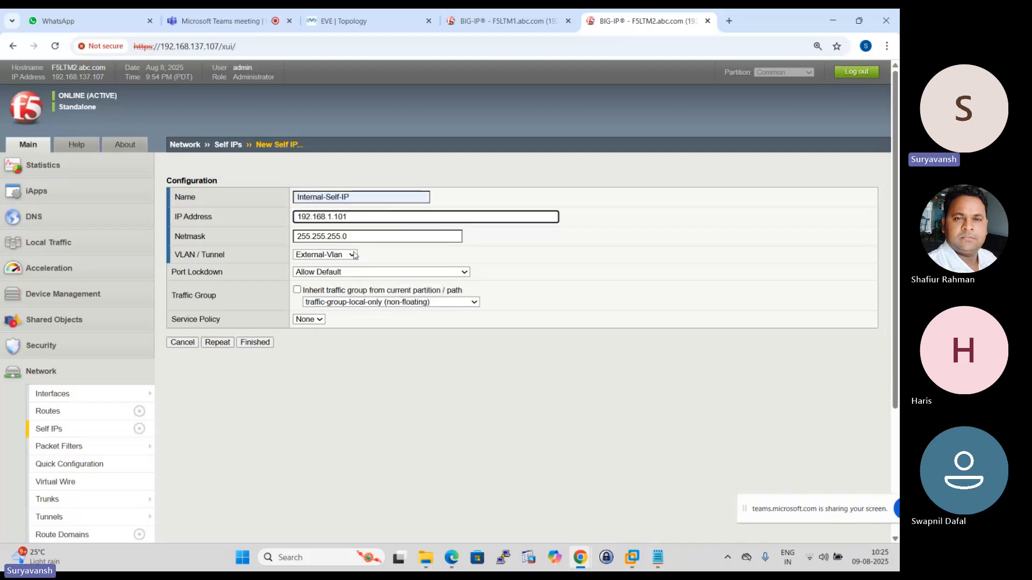
# - Assign Internal-Self-IP to Internal-Vlan and save it, continuing with a blank form for another self IP
pyautogui.click(352, 255)
pyautogui.click(328, 308)
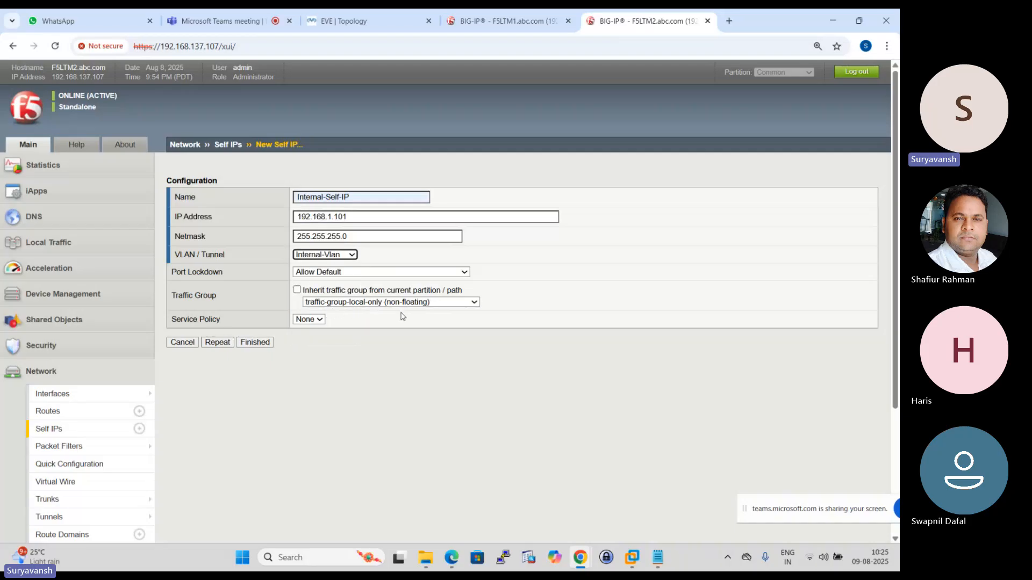
pyautogui.click(218, 343)
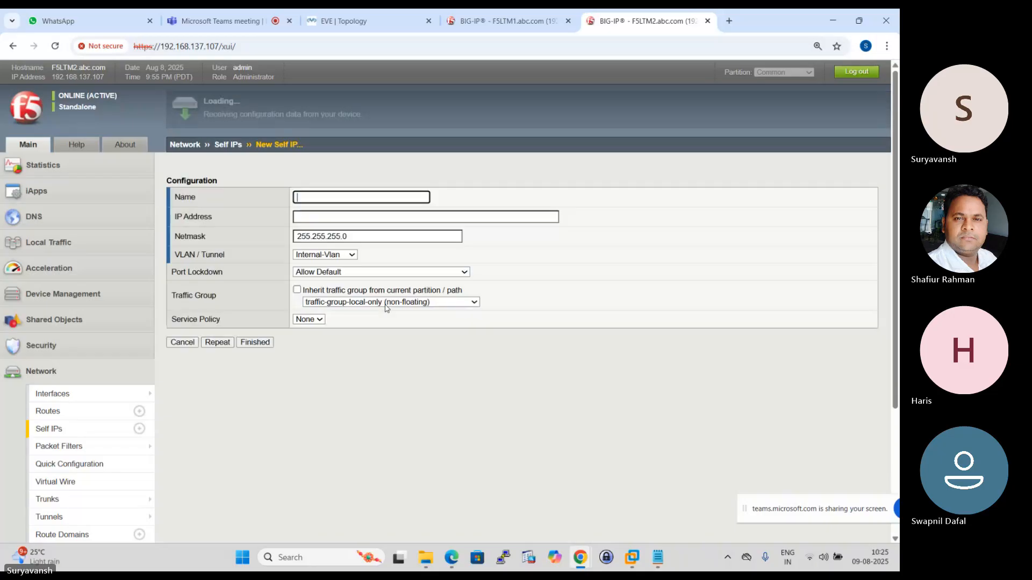
# - Name the new F5LTM2 self IP HA-SELF-IP and set its address to 192.168.3.101 according to the topology
pyautogui.click(347, 196)
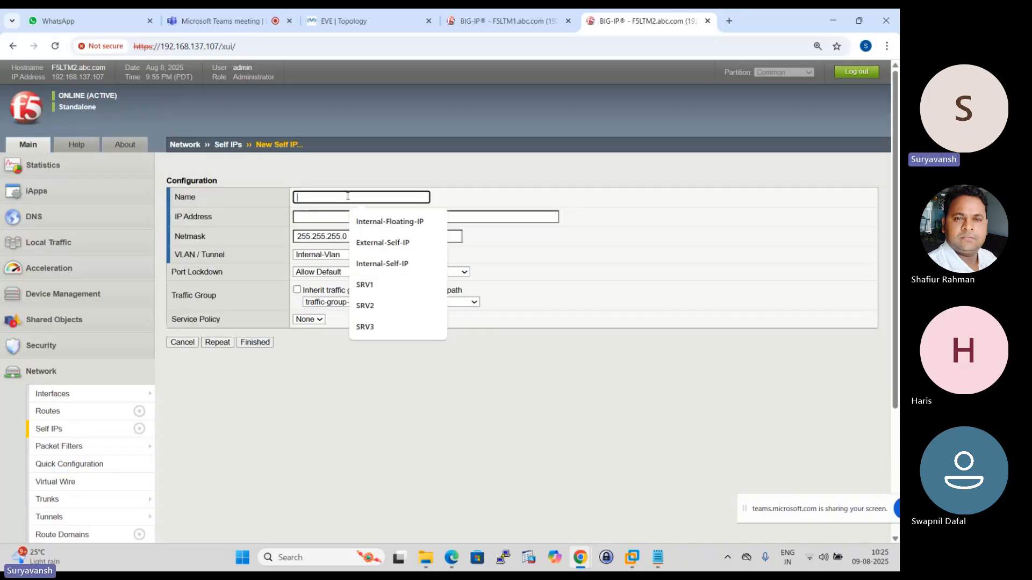
pyautogui.write('HA-SELF-IP')
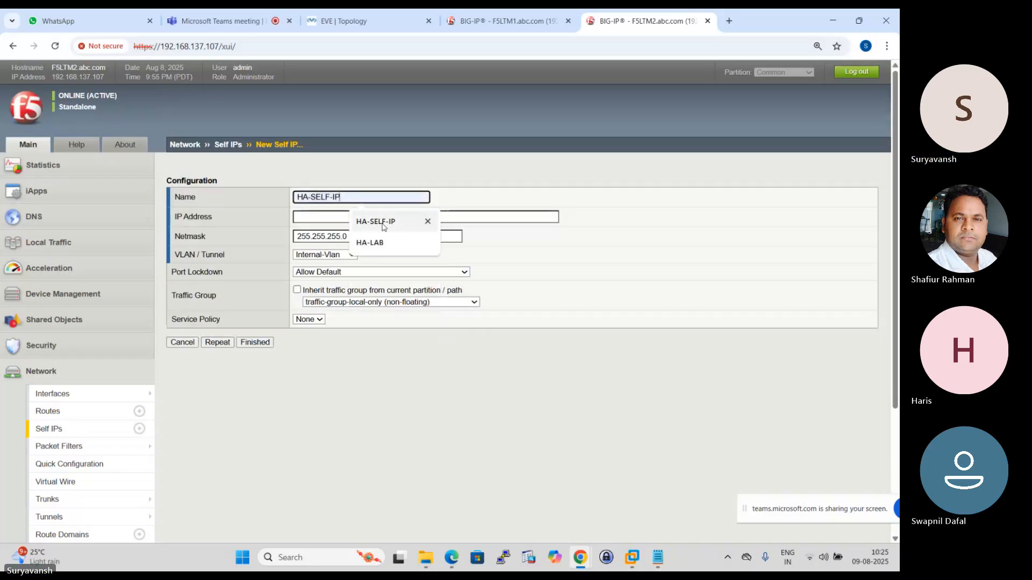
pyautogui.click(384, 226)
pyautogui.click(506, 27)
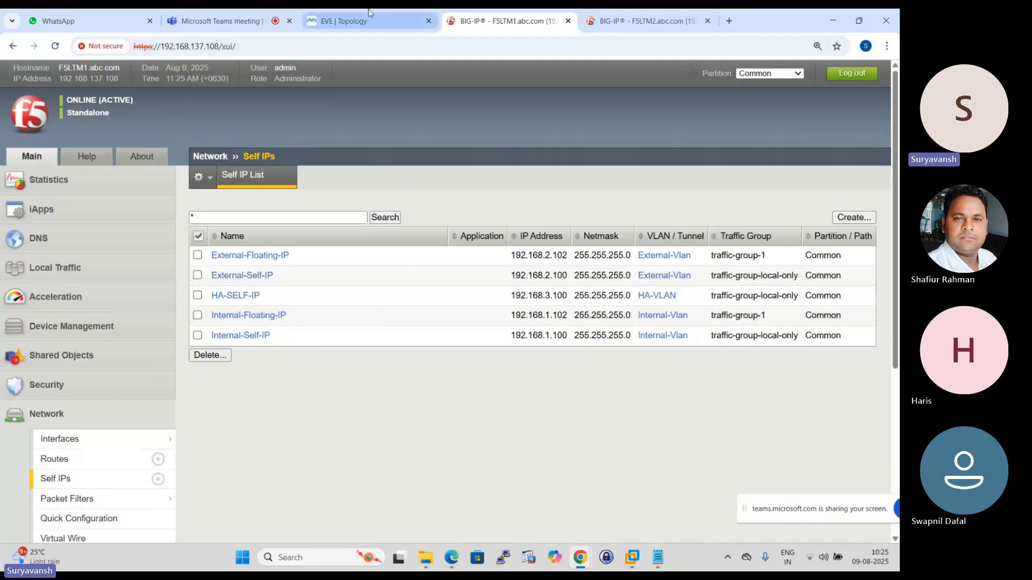
pyautogui.click(344, 20)
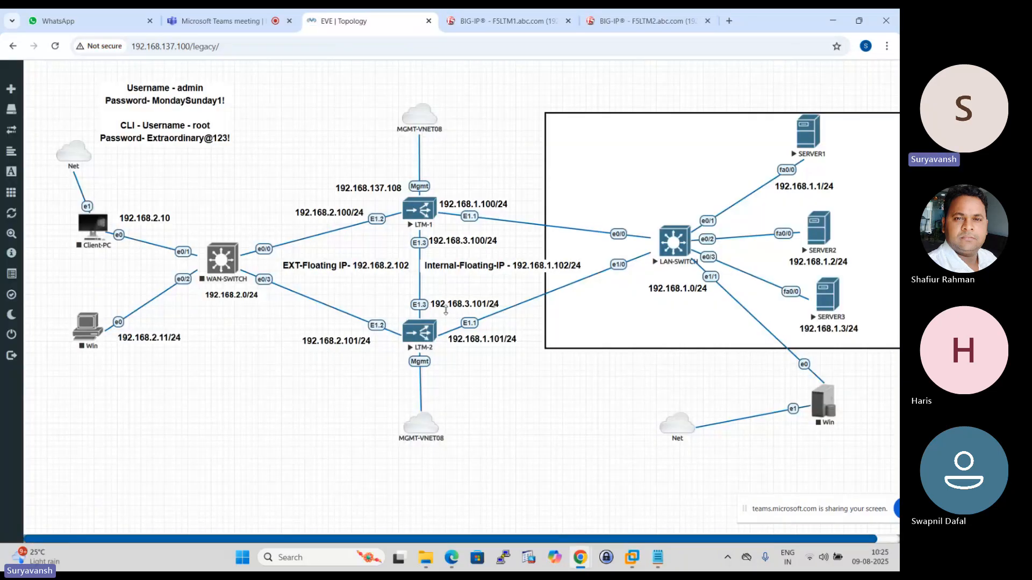
pyautogui.click(621, 16)
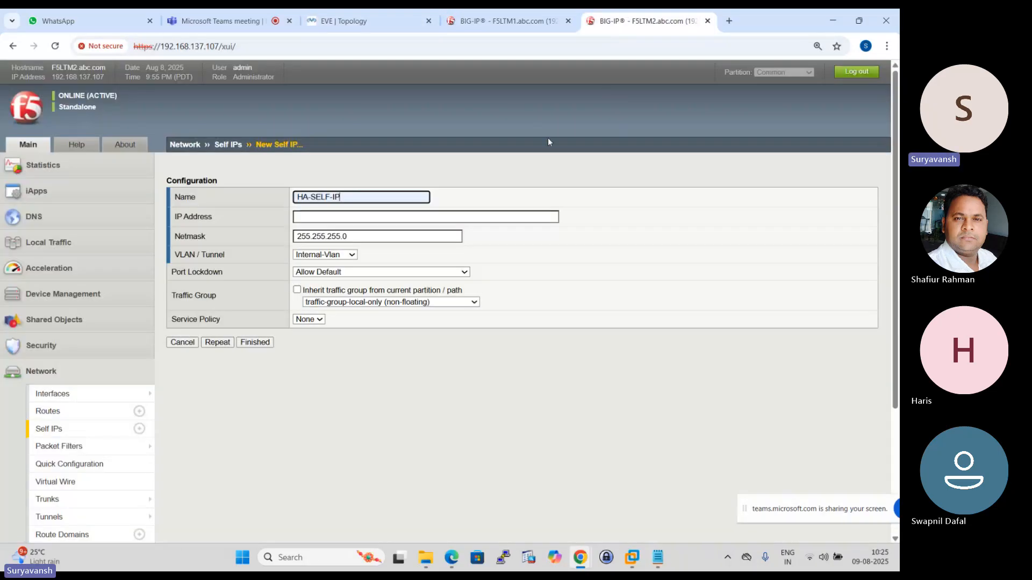
pyautogui.click(330, 217)
pyautogui.write('192')
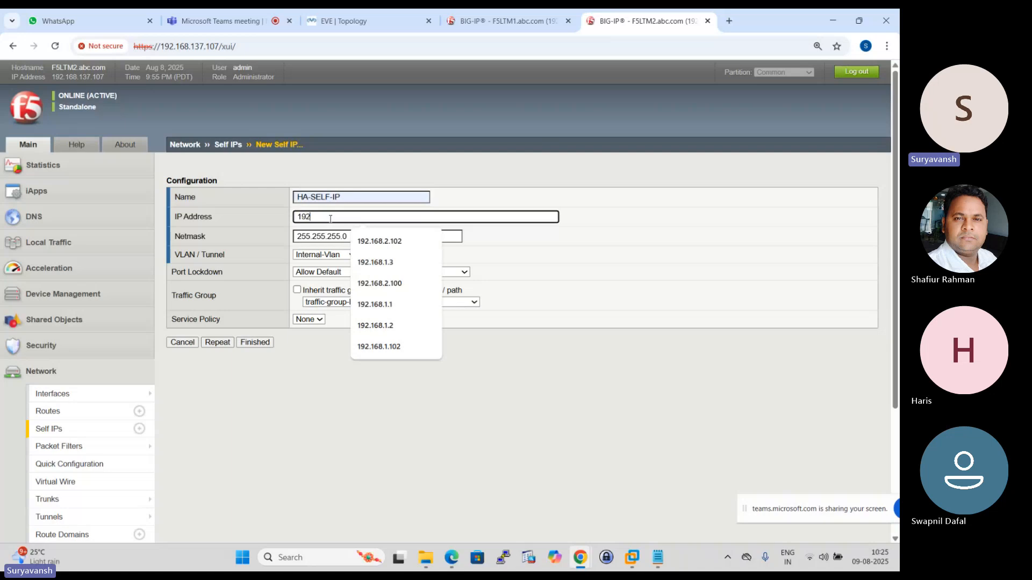
pyautogui.write('.168.3.101')
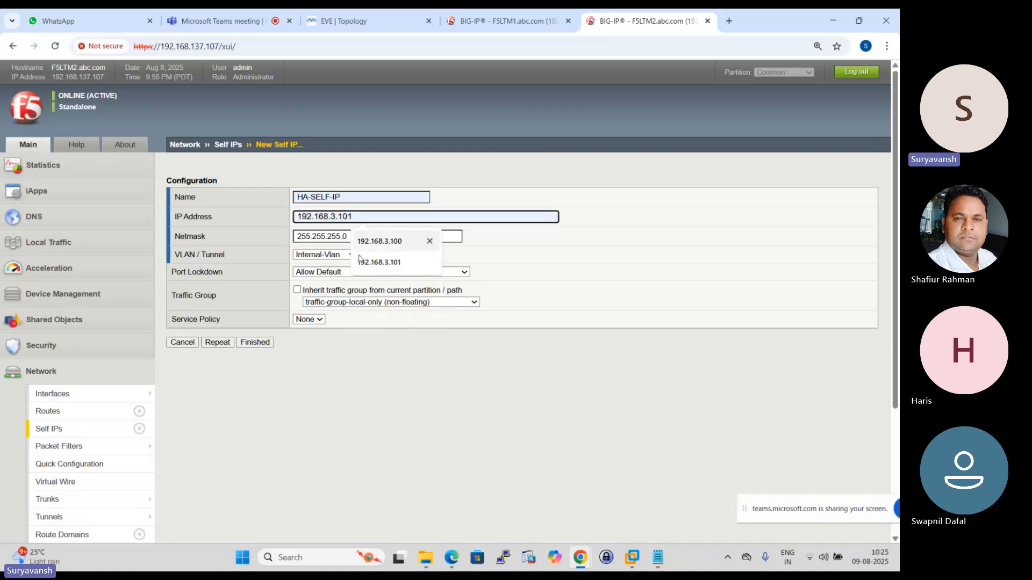
pyautogui.click(379, 262)
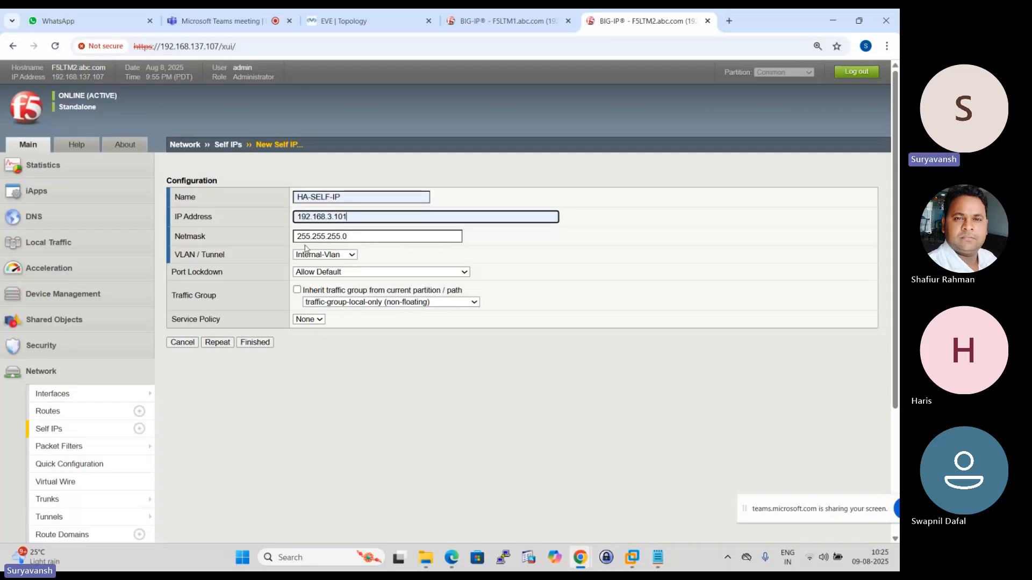
# - Assign HA-SELF-IP to HA-VLAN and save it, returning to the self IP list
pyautogui.click(352, 257)
pyautogui.click(331, 295)
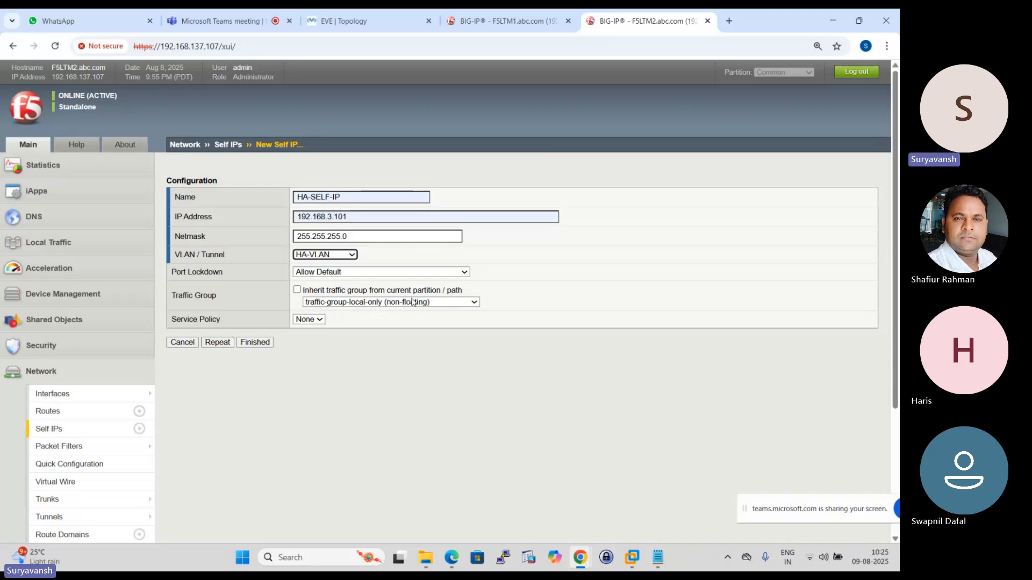
pyautogui.click(254, 342)
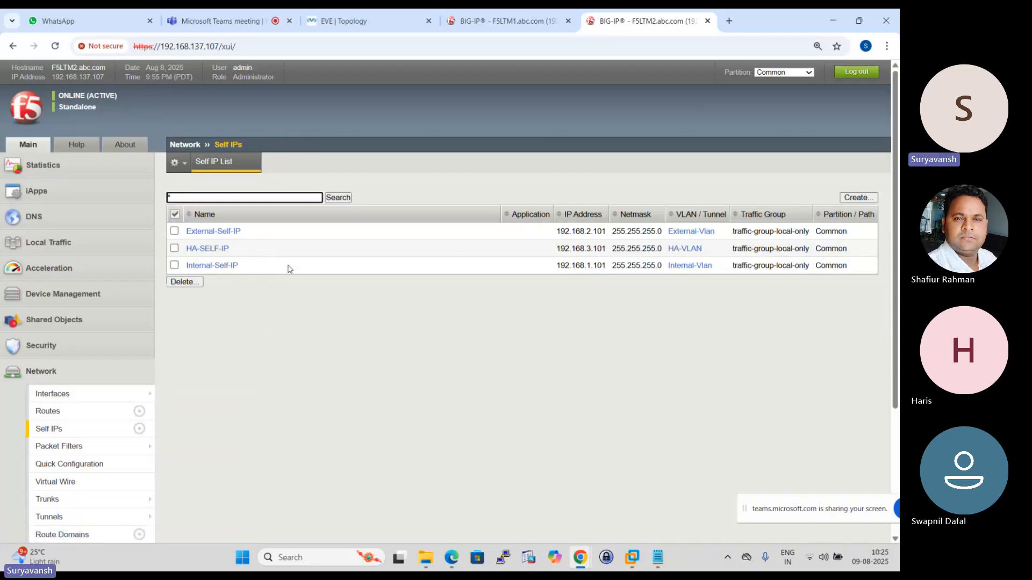
# - Create another F5LTM2 self IP named External-Floating-IP with the topology's external floating address, 192.168.2.102
pyautogui.click(856, 198)
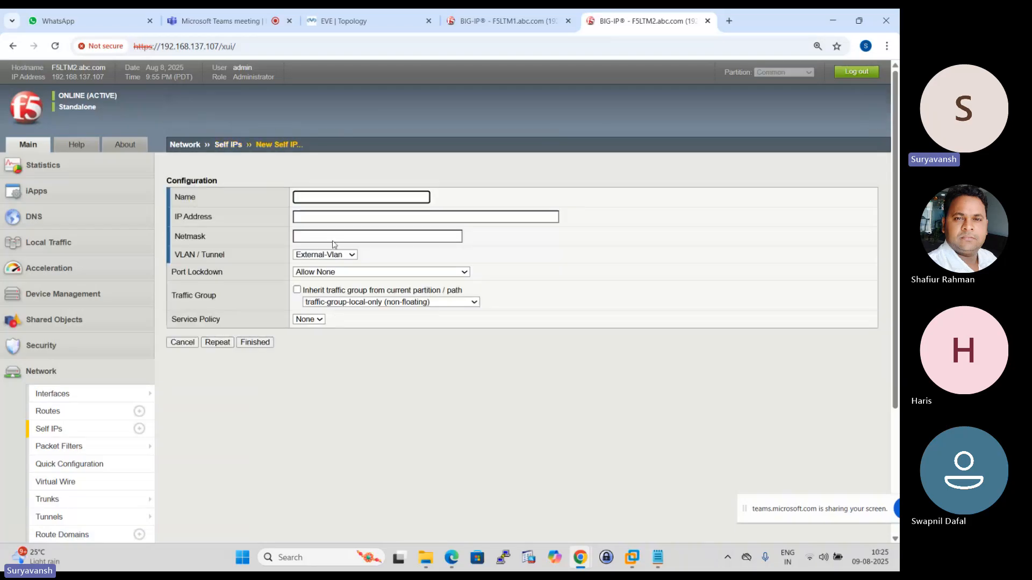
pyautogui.click(344, 198)
pyautogui.write('ex')
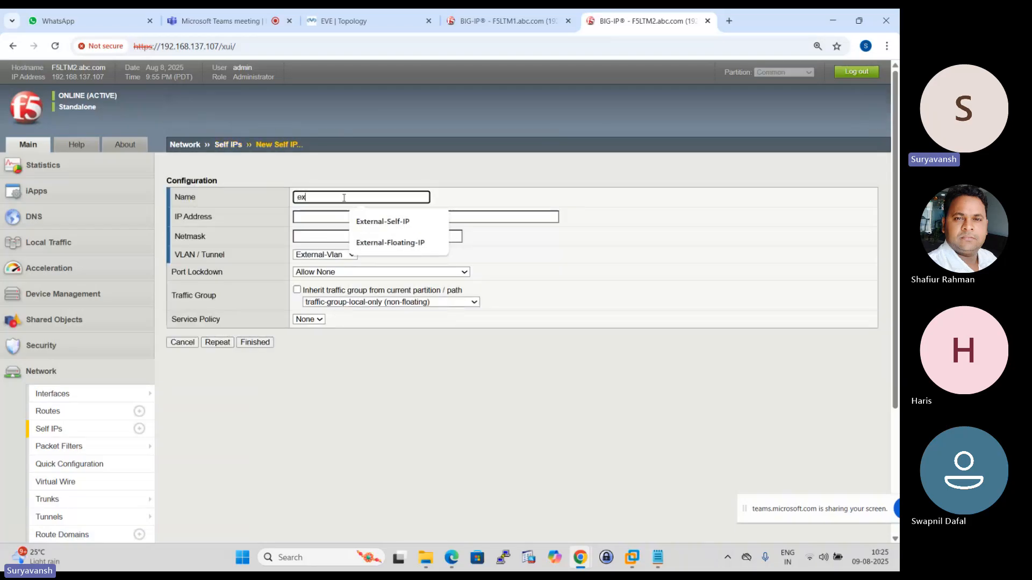
pyautogui.click(404, 245)
pyautogui.click(333, 217)
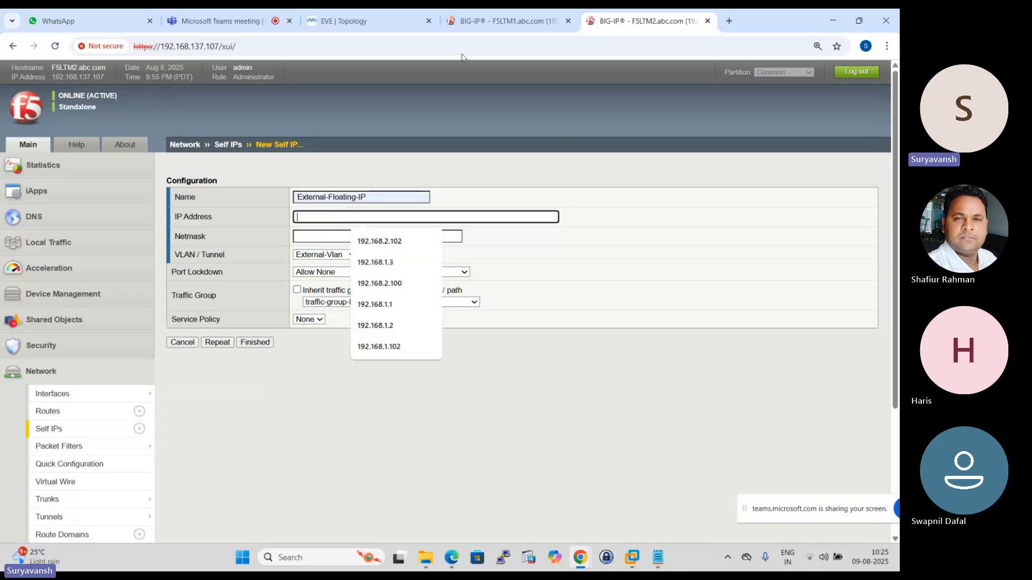
pyautogui.click(344, 21)
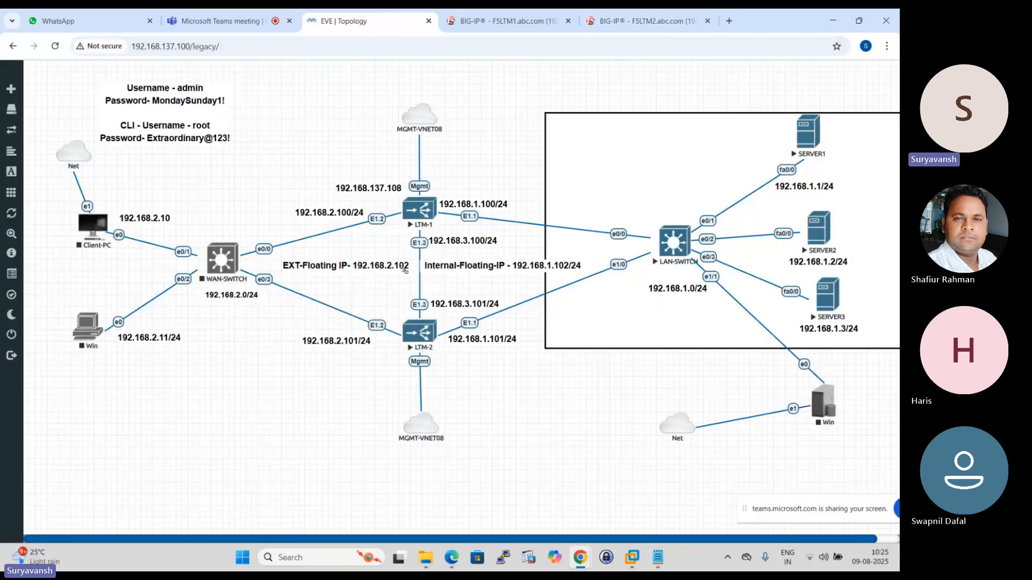
pyautogui.click(645, 20)
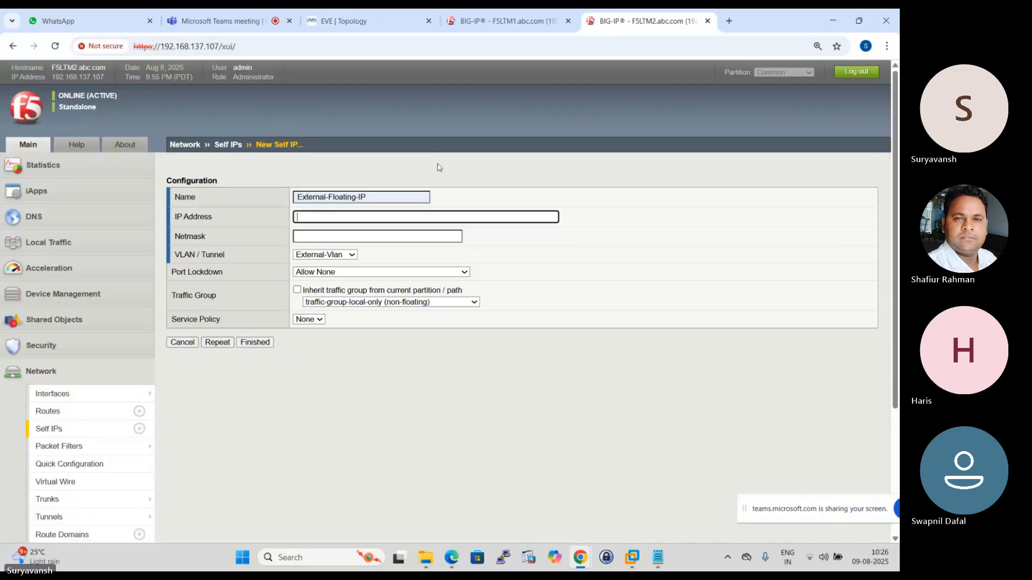
pyautogui.click(333, 217)
pyautogui.click(380, 241)
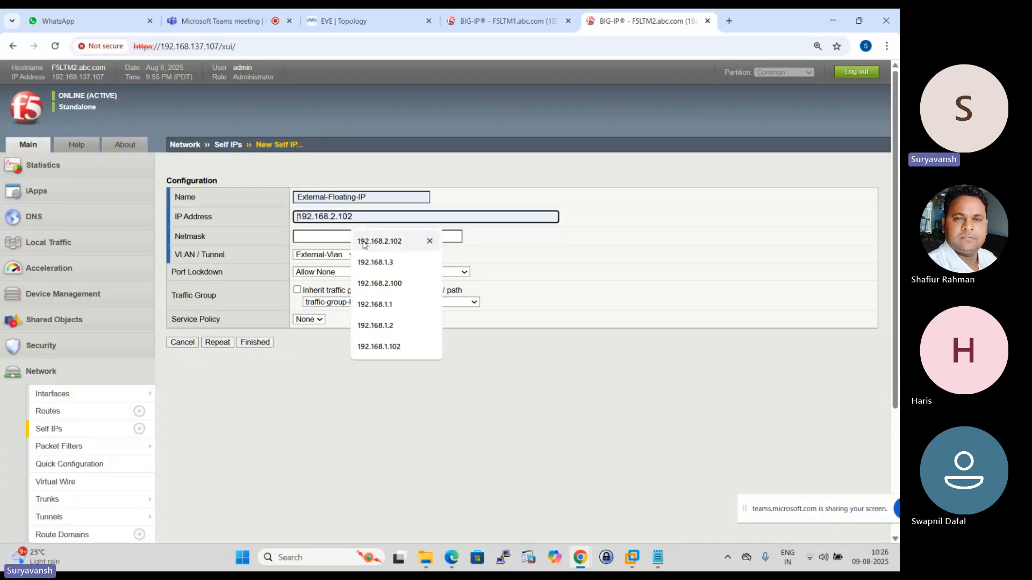
# - Set External-Floating-IP's netmask to 255.255.255.0 and its port lockdown to Allow Default
pyautogui.click(376, 237)
pyautogui.click(379, 261)
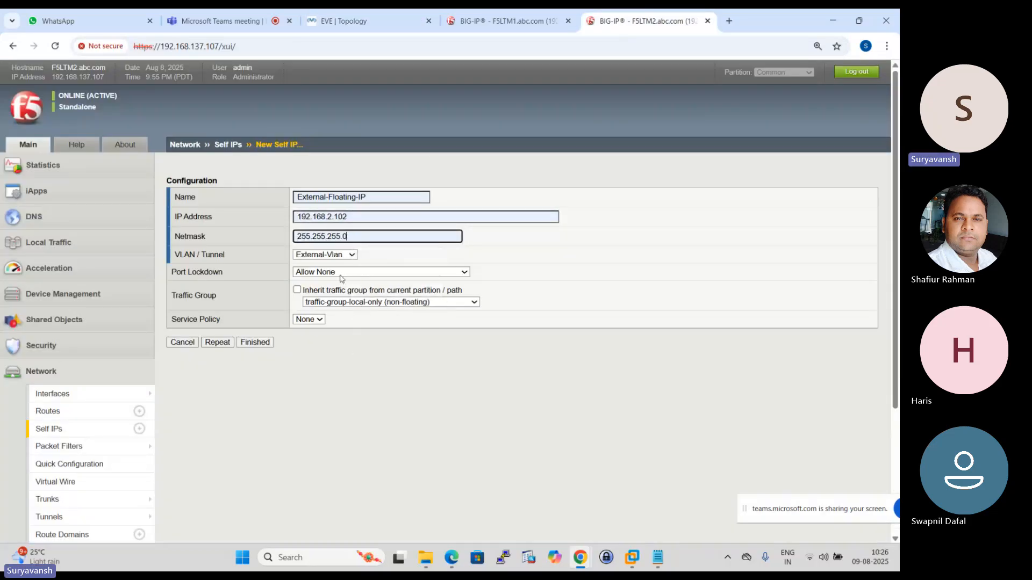
pyautogui.click(462, 273)
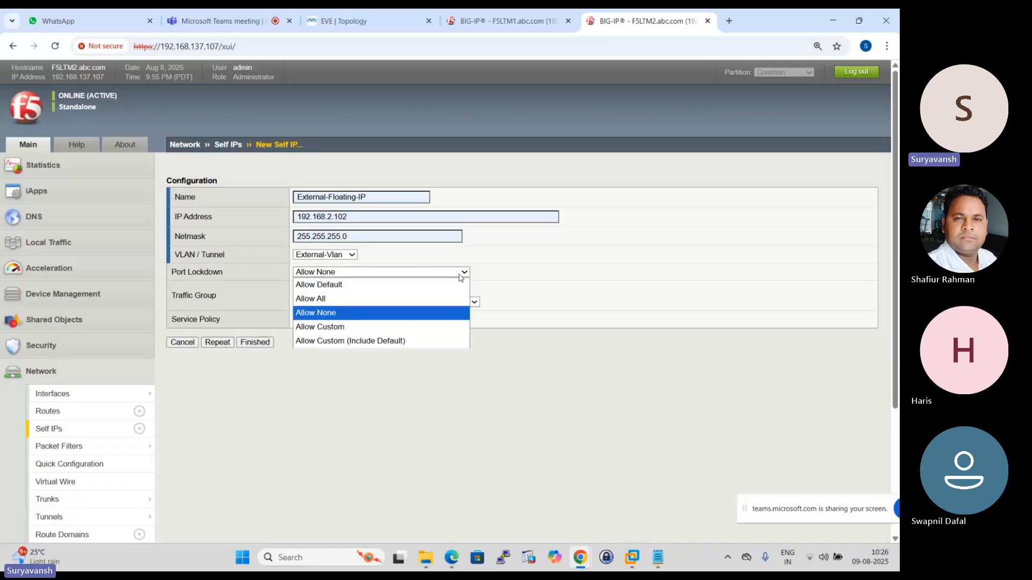
pyautogui.click(342, 289)
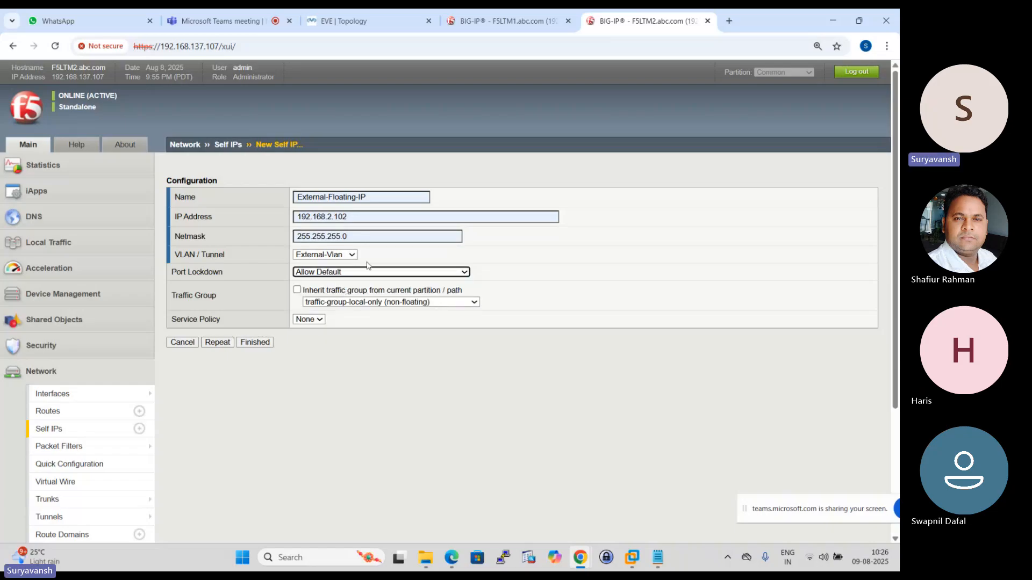
# - Assign External-Floating-IP to traffic-group-1 (floating) and save it, continuing with a blank form for another self IP
pyautogui.click(480, 302)
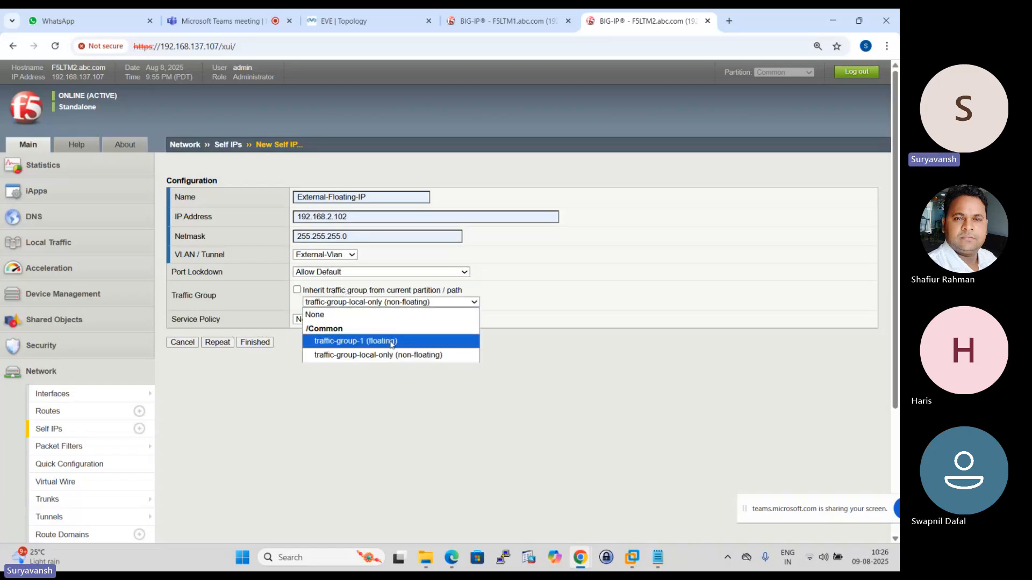
pyautogui.click(355, 339)
pyautogui.click(218, 344)
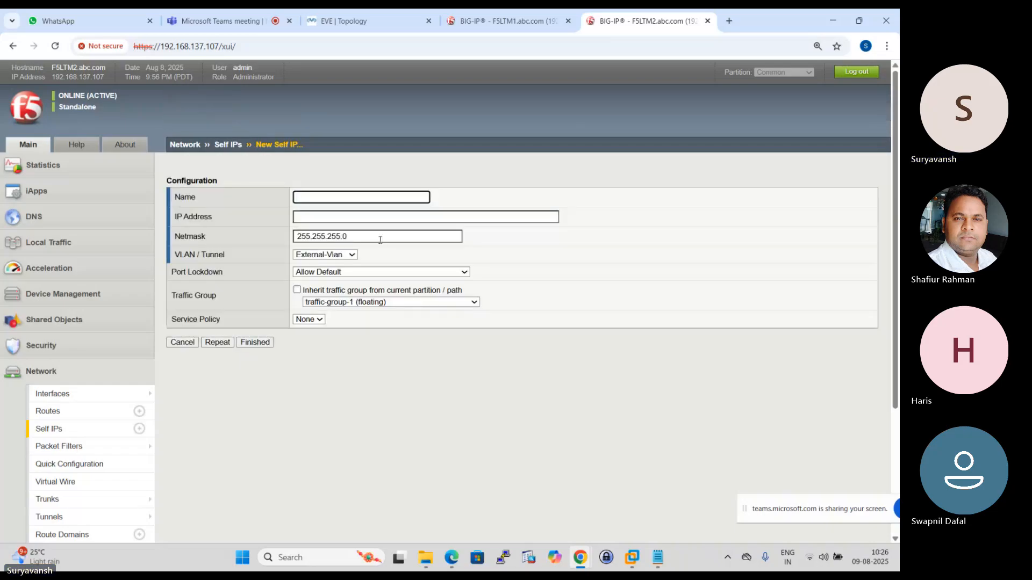
# - Name the new F5LTM2 self IP Internal-Floating-IP and set its address to 192.168.1.102 according to the topology
pyautogui.click(371, 197)
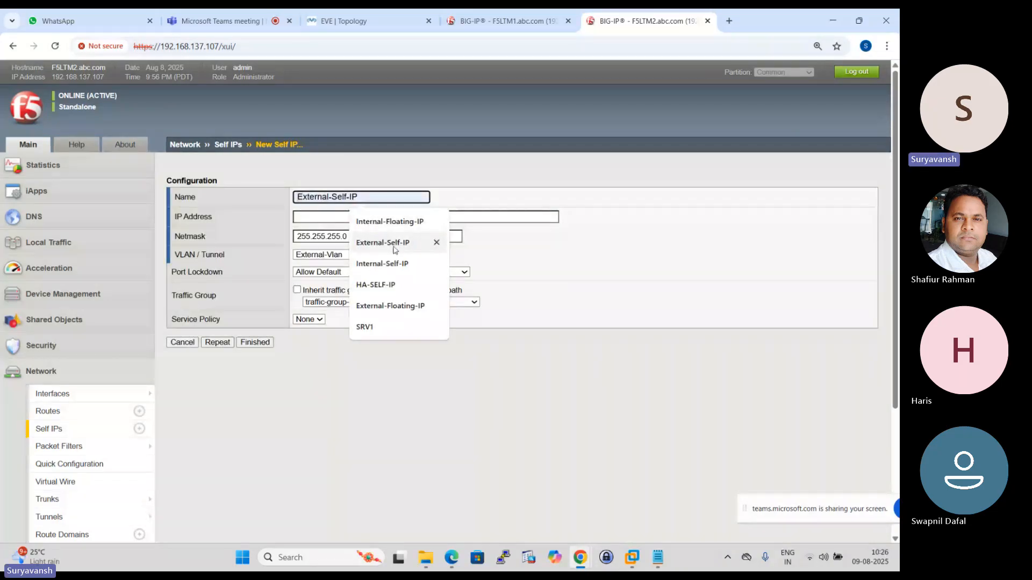
pyautogui.click(390, 221)
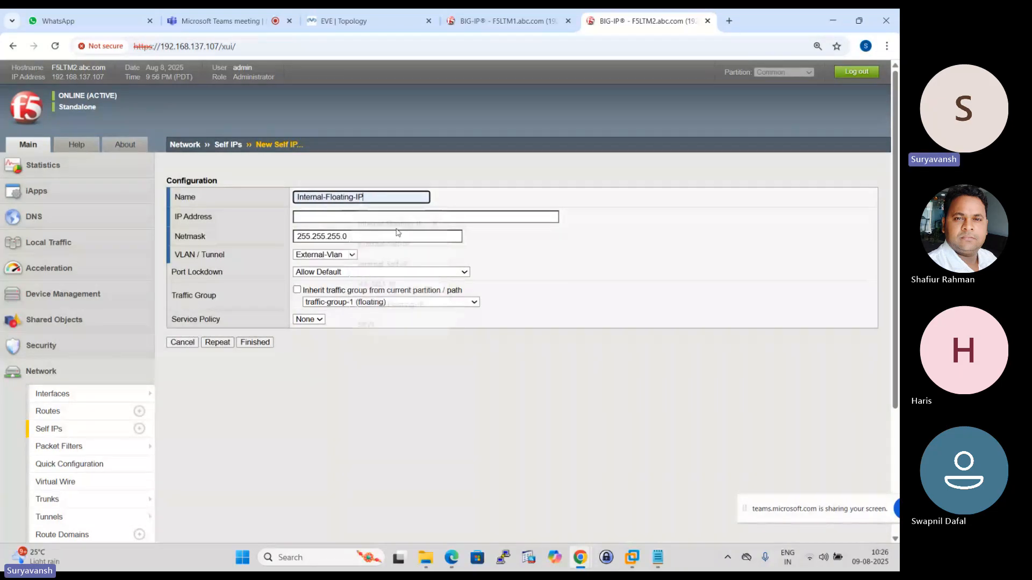
pyautogui.click(515, 14)
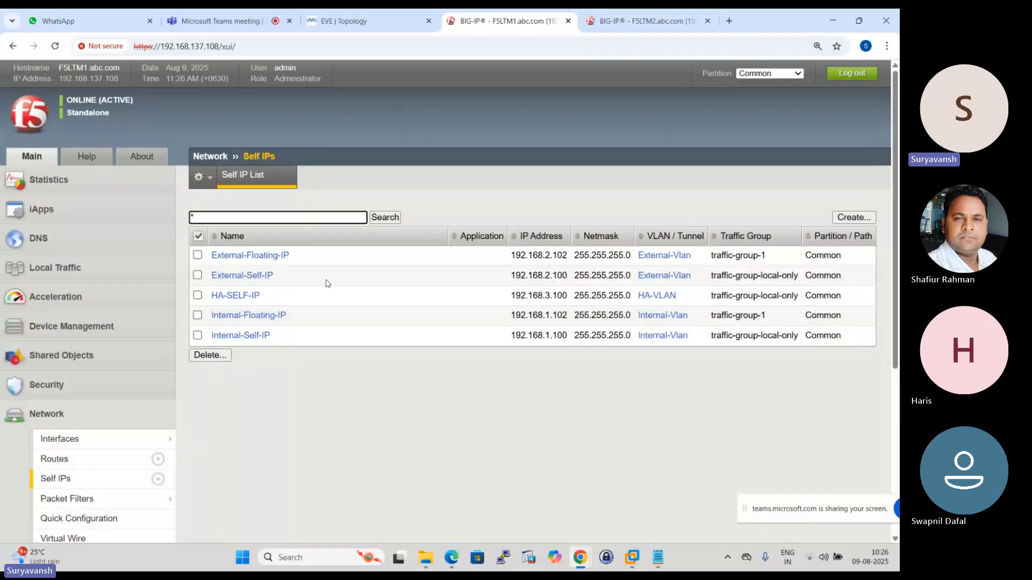
pyautogui.click(395, 13)
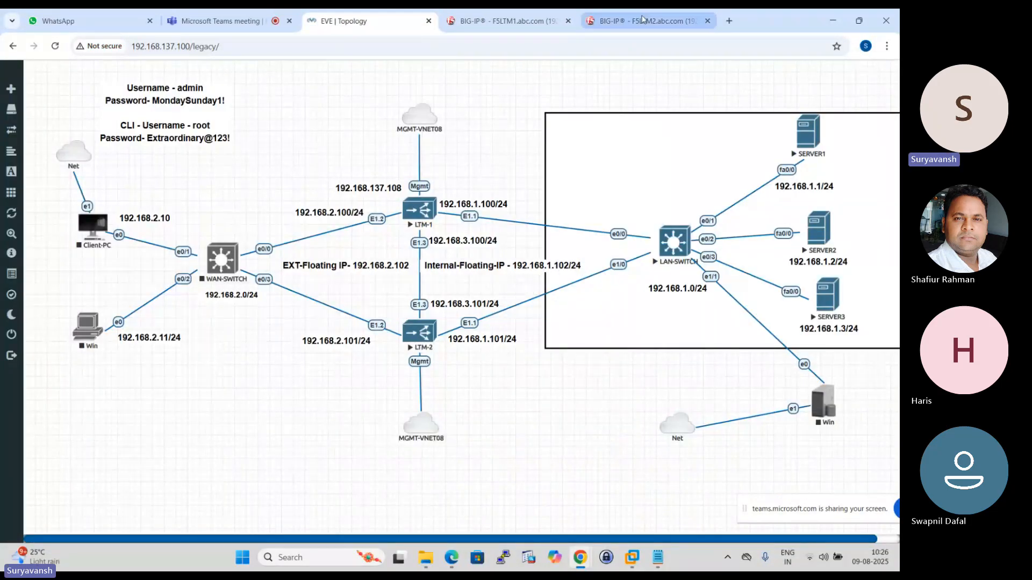
pyautogui.click(643, 20)
pyautogui.click(386, 217)
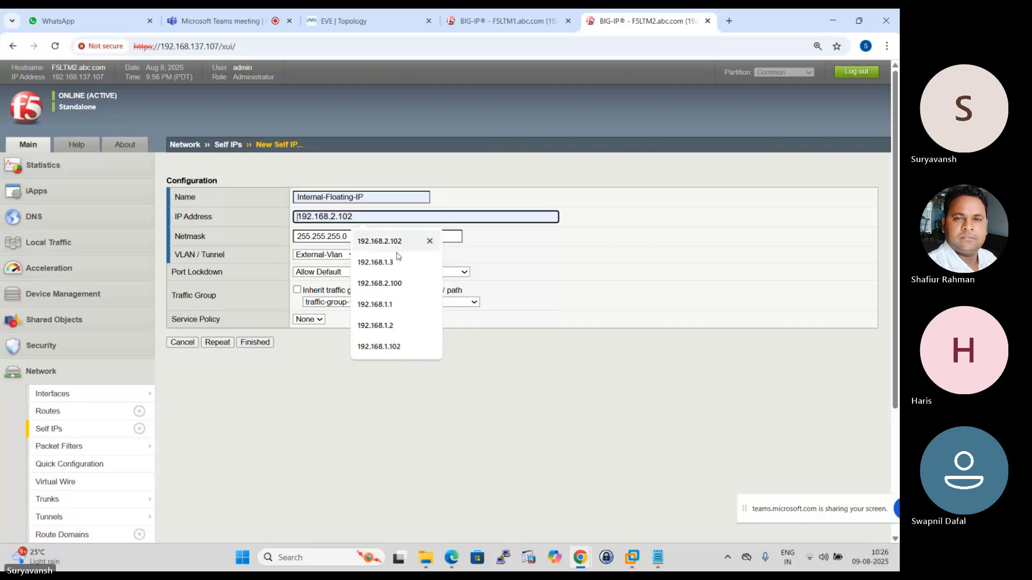
pyautogui.click(383, 347)
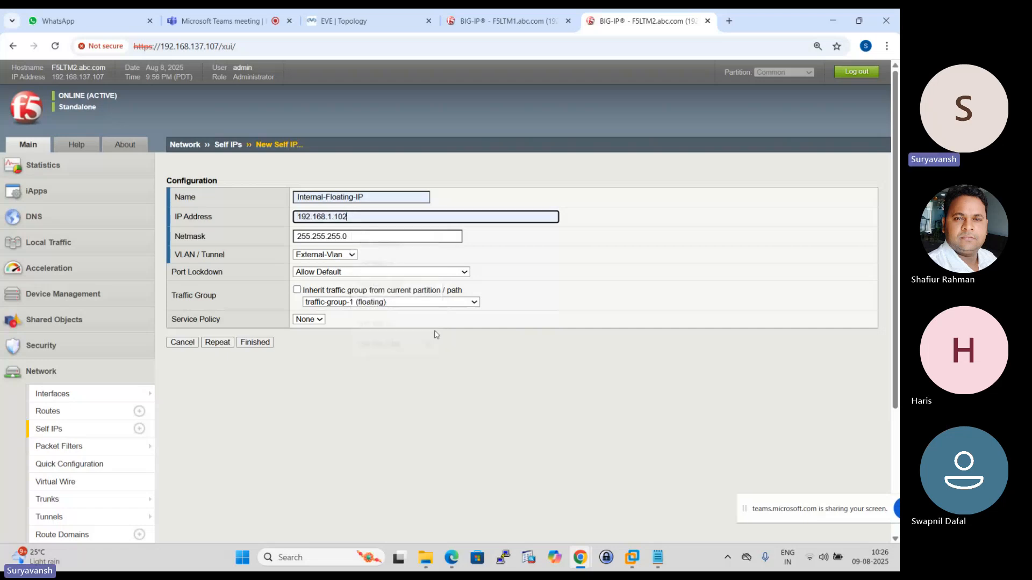
# - Assign Internal-Floating-IP to Internal-Vlan and traffic-group-1 (floating), and save it, returning to the self IP list
pyautogui.click(348, 257)
pyautogui.click(322, 304)
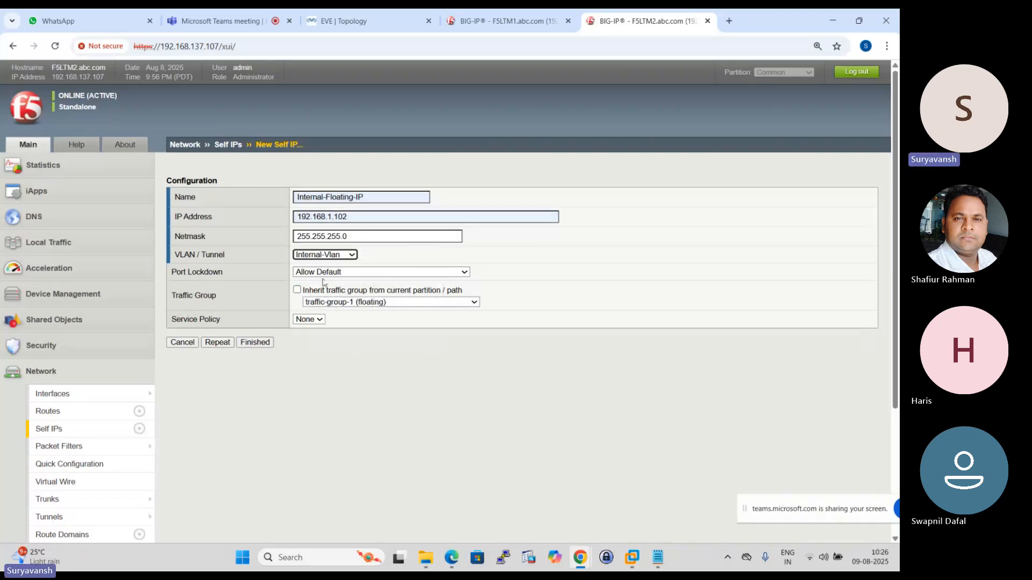
pyautogui.click(352, 302)
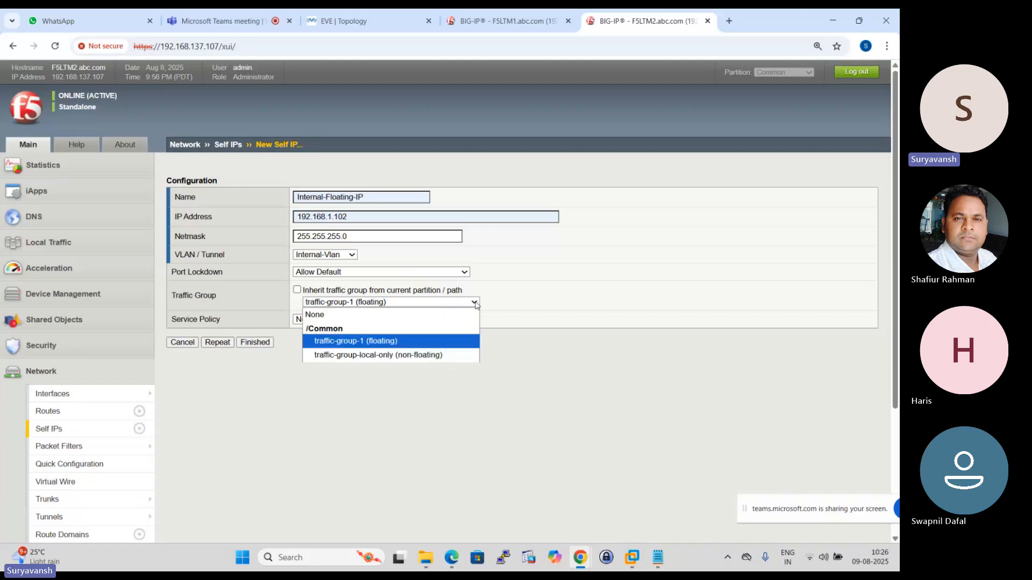
pyautogui.click(377, 343)
pyautogui.click(255, 343)
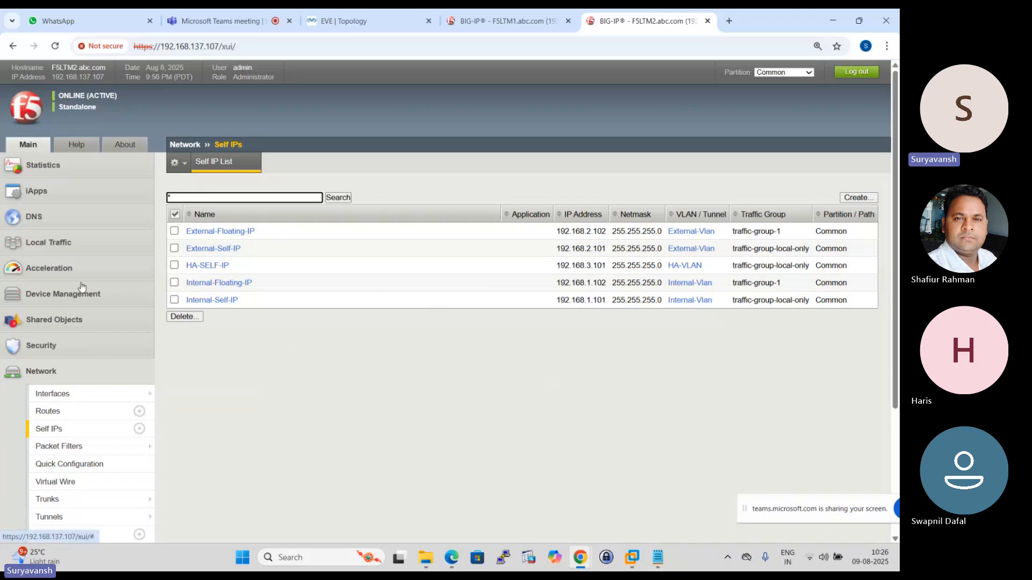
# - Switch to F5LTM1 and open its Statistics welcome page at the Setup Utility options
pyautogui.click(505, 21)
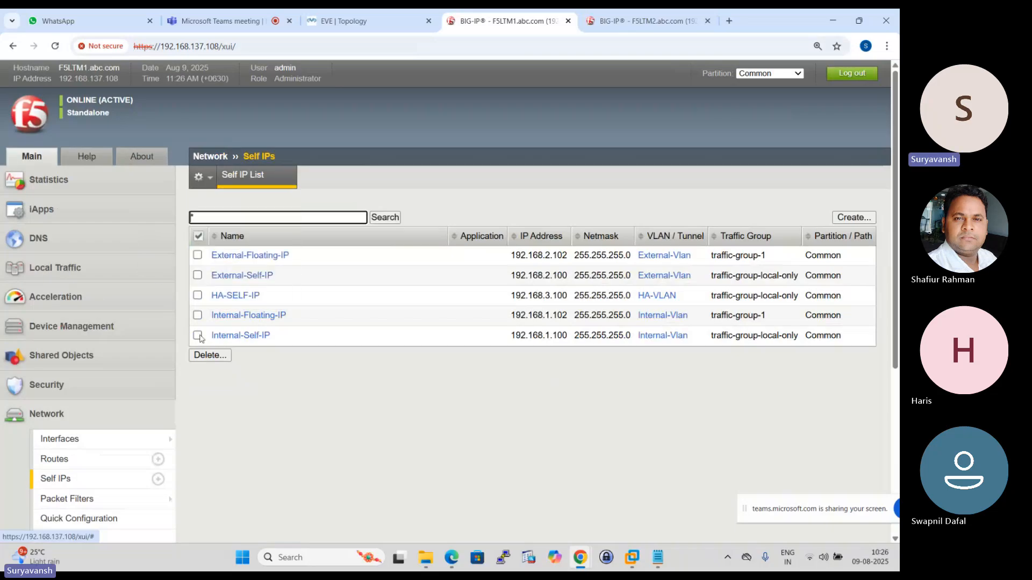
pyautogui.click(89, 327)
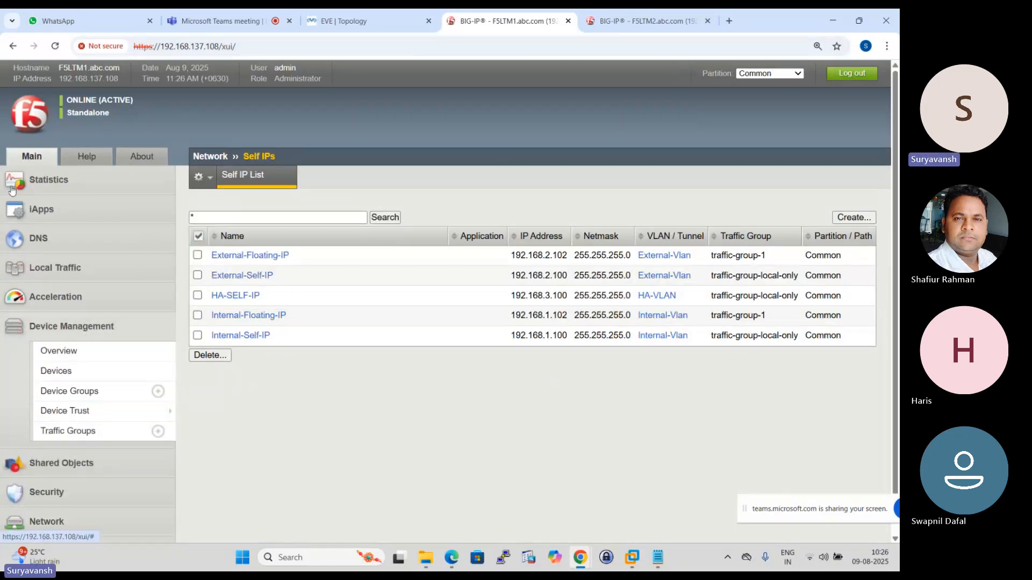
pyautogui.click(36, 180)
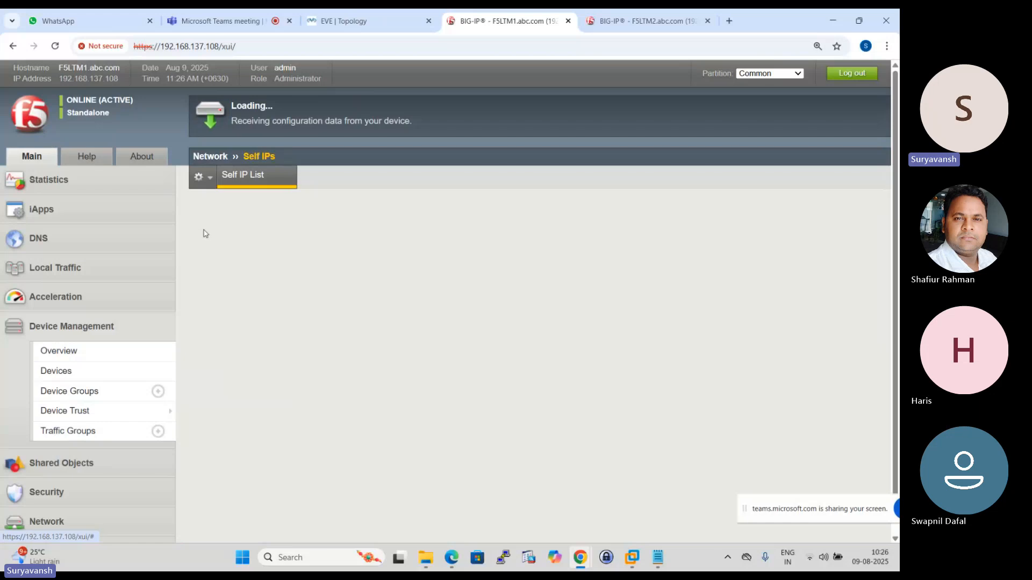
pyautogui.scroll(-5, 294, 299)
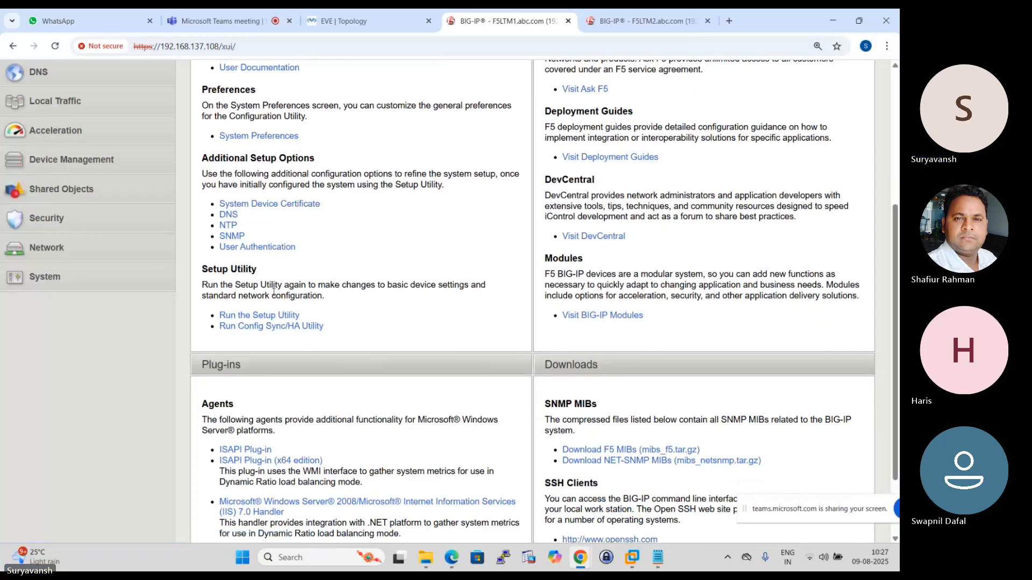
pyautogui.scroll(-1, 244, 283)
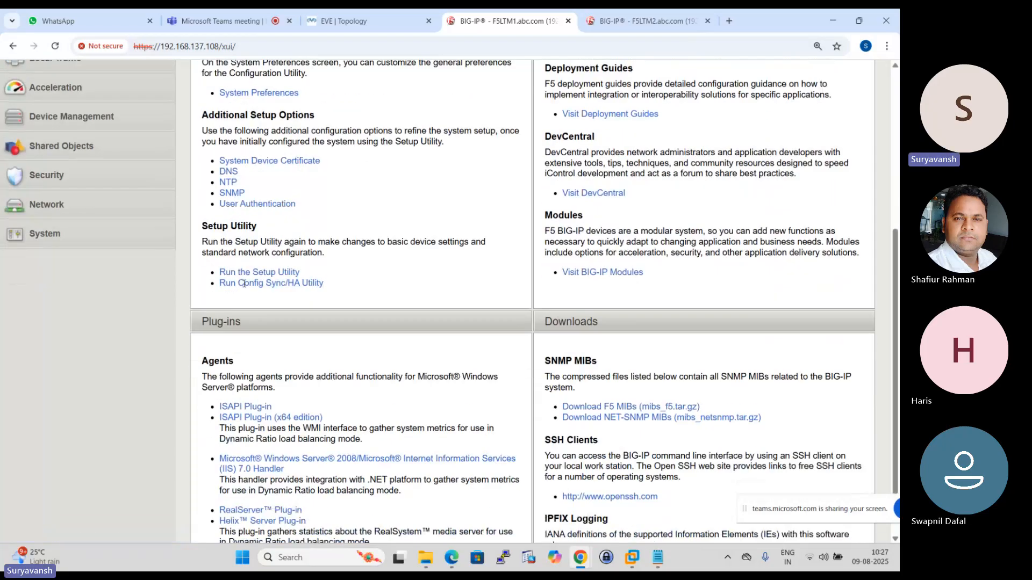
pyautogui.scroll(3, 237, 293)
pyautogui.scroll(-2, 236, 363)
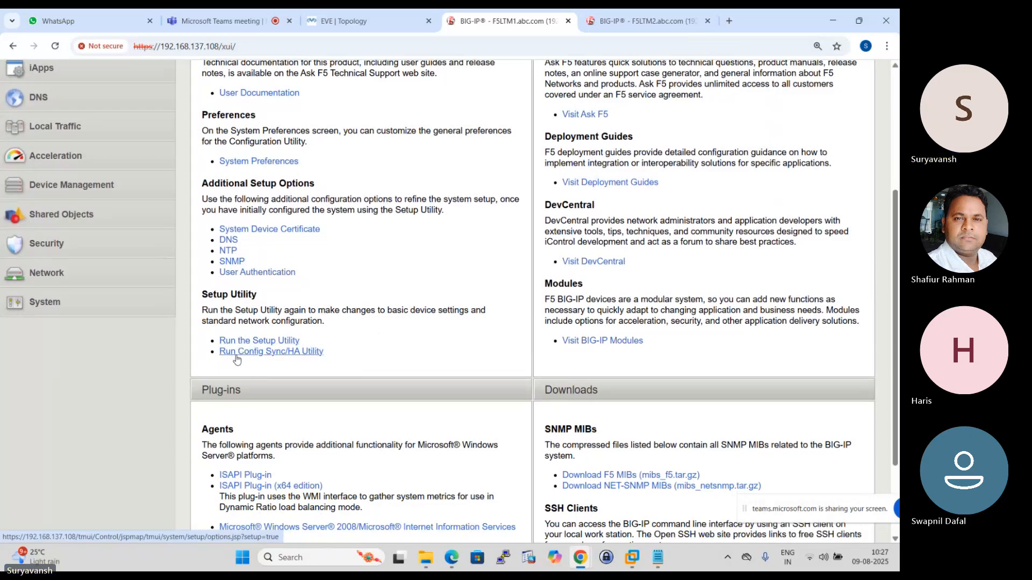
pyautogui.click(264, 342)
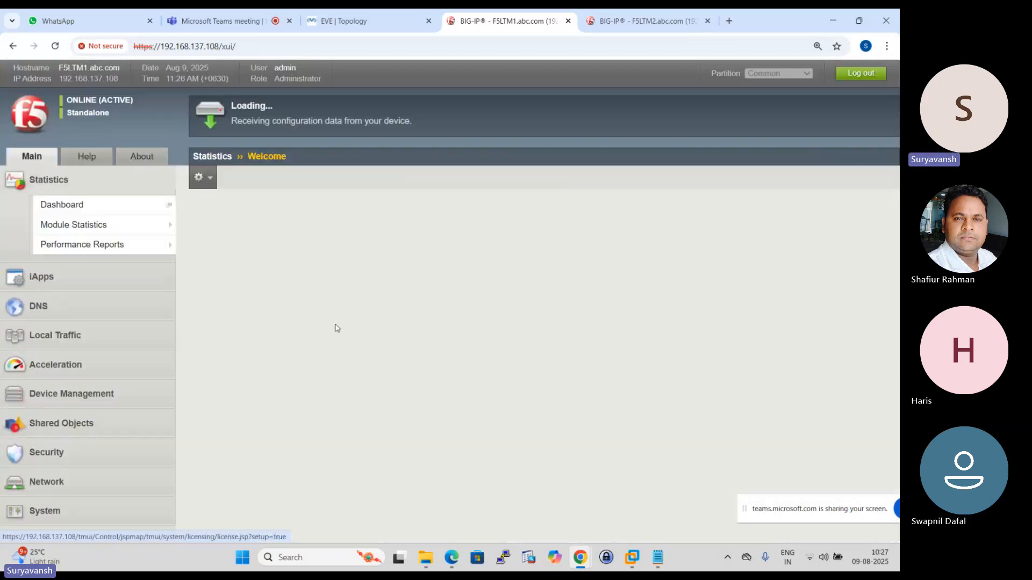
pyautogui.scroll(-3, 337, 327)
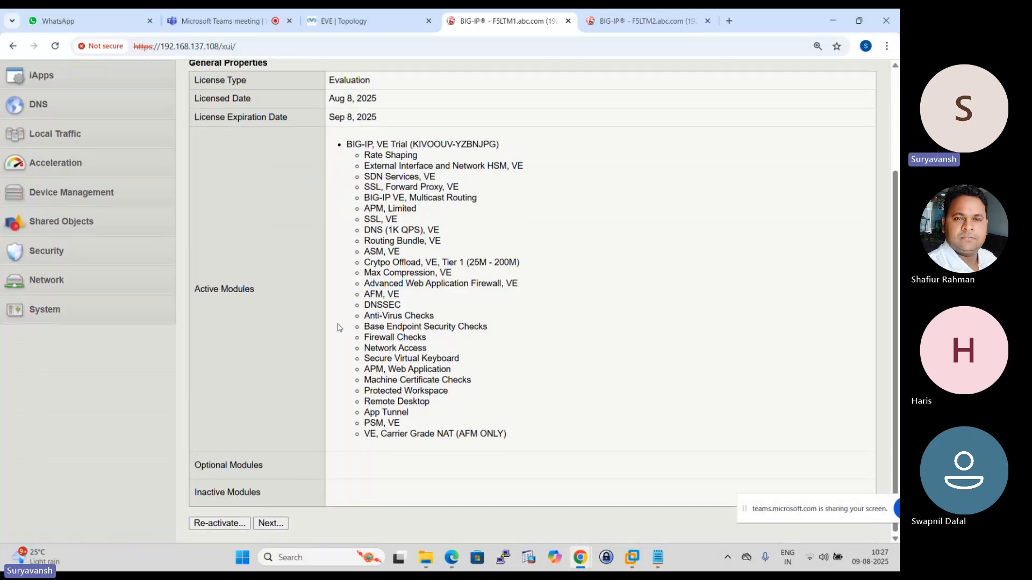
pyautogui.scroll(3, 334, 326)
# - Return to the F5LTM1 welcome page and run the Config Sync/HA Utility
pyautogui.click(35, 115)
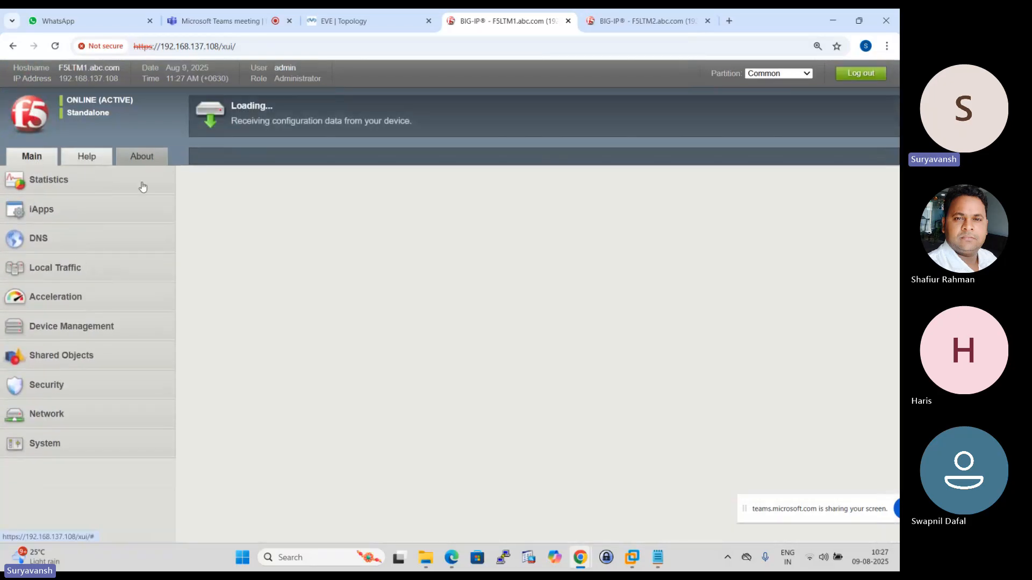
pyautogui.scroll(-4, 281, 379)
pyautogui.scroll(-1, 283, 382)
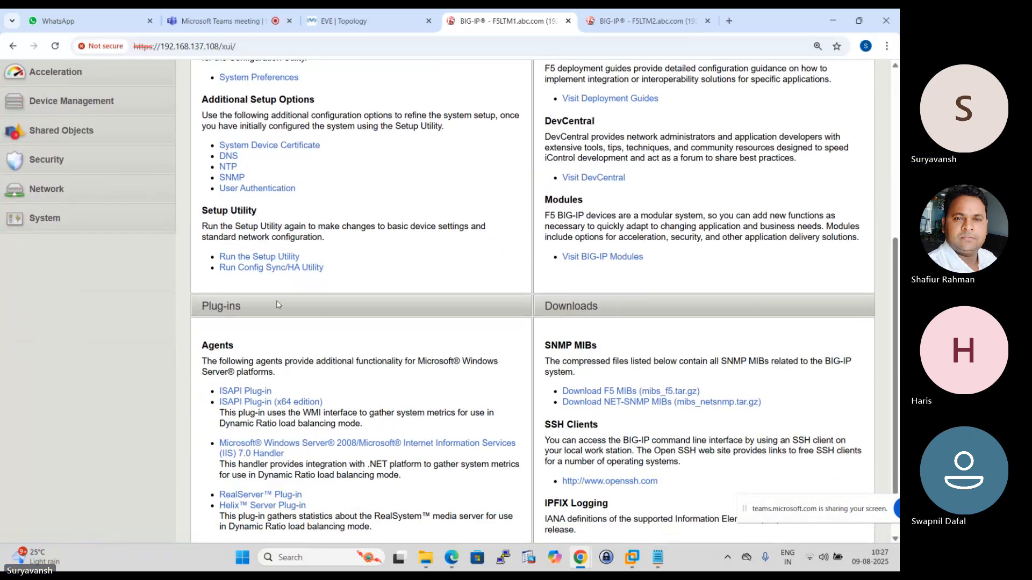
pyautogui.click(273, 268)
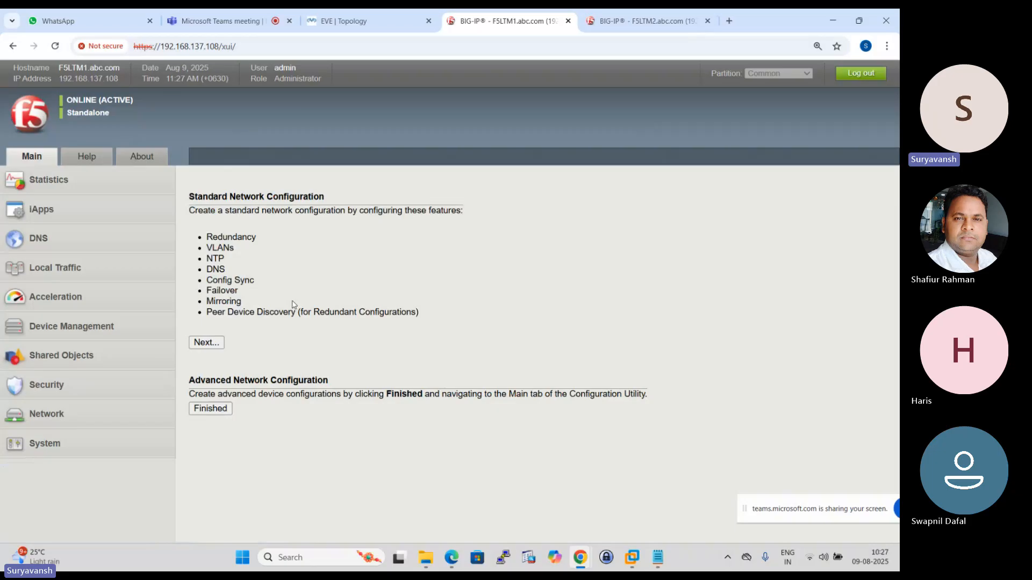
# - Switch to F5LTM2, open its welcome page and run the Config Sync/HA Utility there too
pyautogui.click(640, 20)
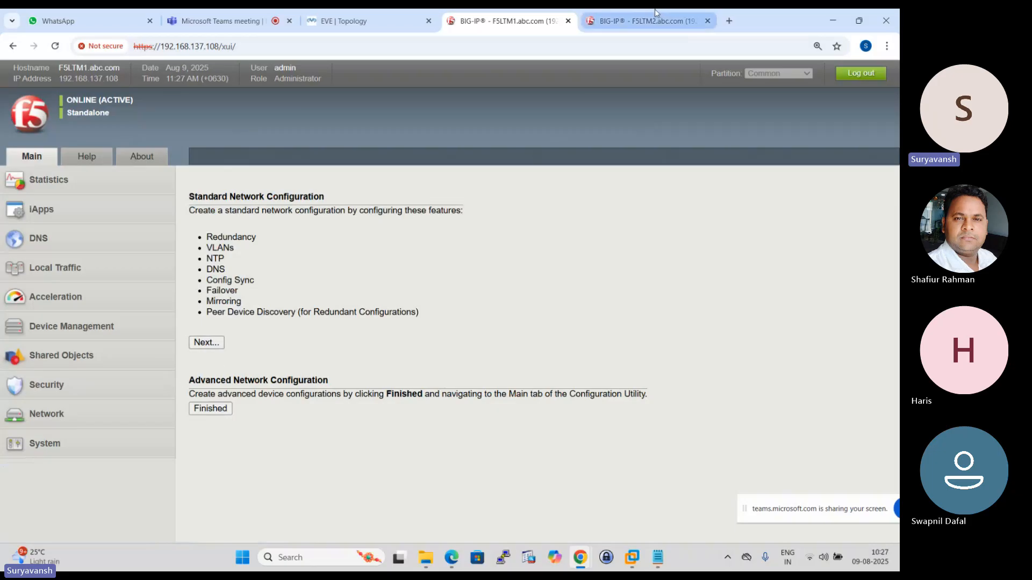
pyautogui.click(20, 110)
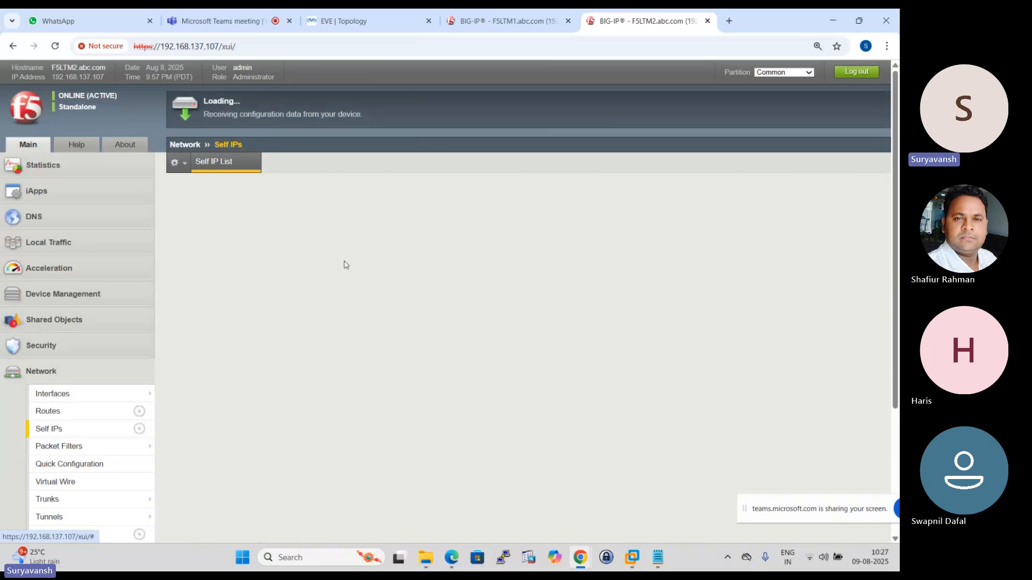
pyautogui.scroll(-4, 326, 280)
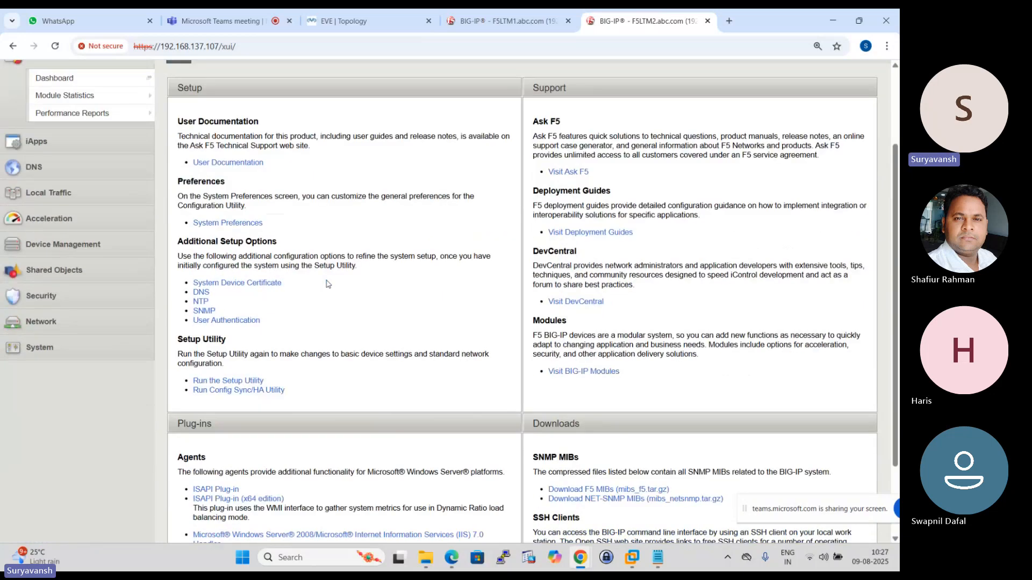
pyautogui.click(226, 292)
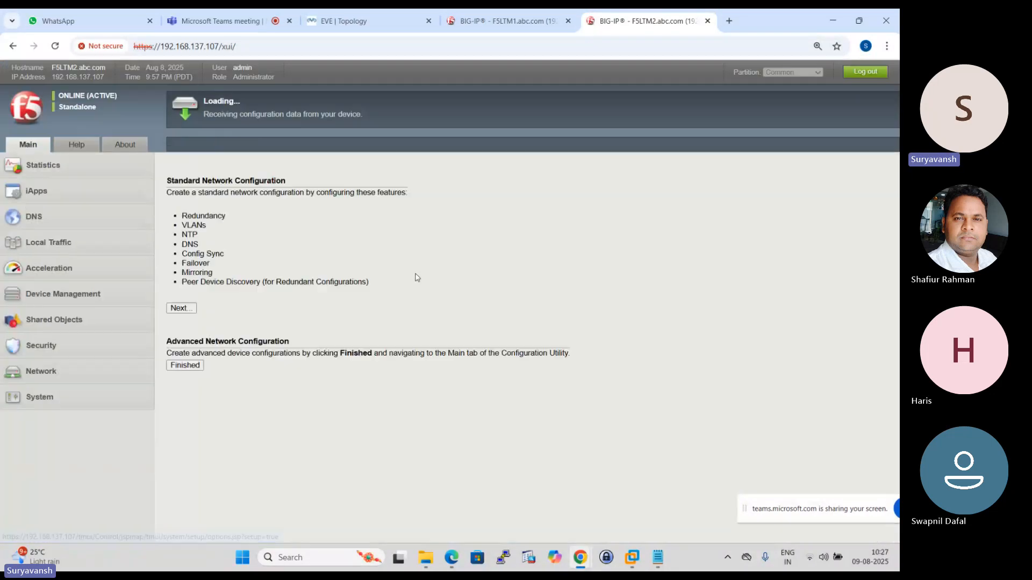
# - Start the standard network configuration on F5LTM1 and continue with Config Sync and High Availability options enabled and failover method Network
pyautogui.click(504, 22)
pyautogui.click(206, 342)
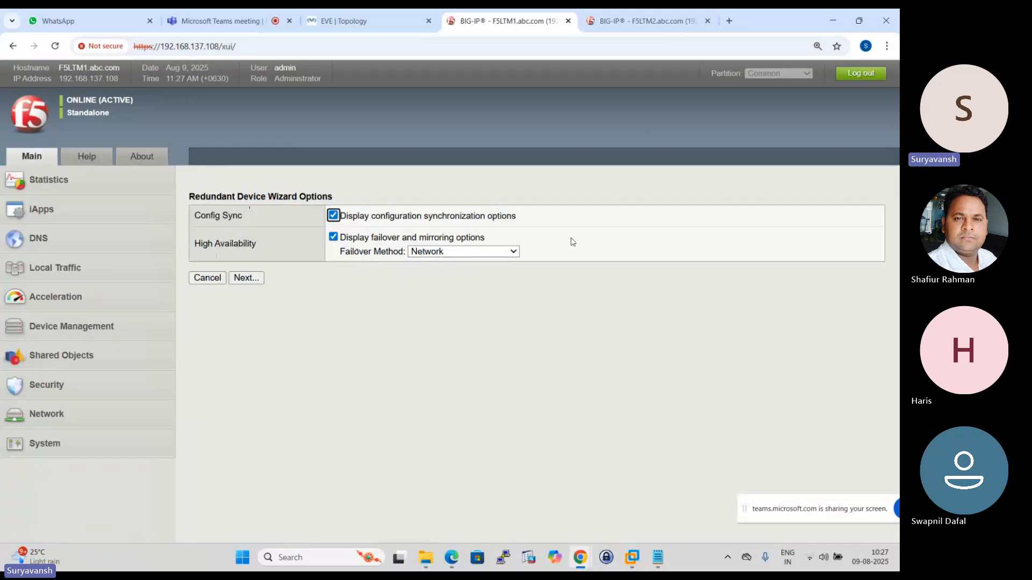
pyautogui.click(513, 252)
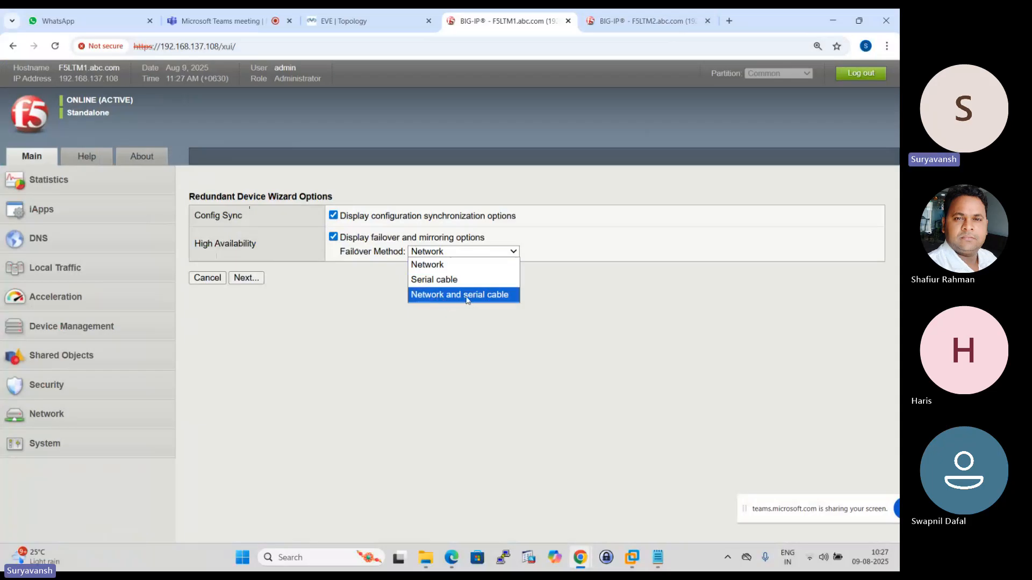
pyautogui.click(440, 265)
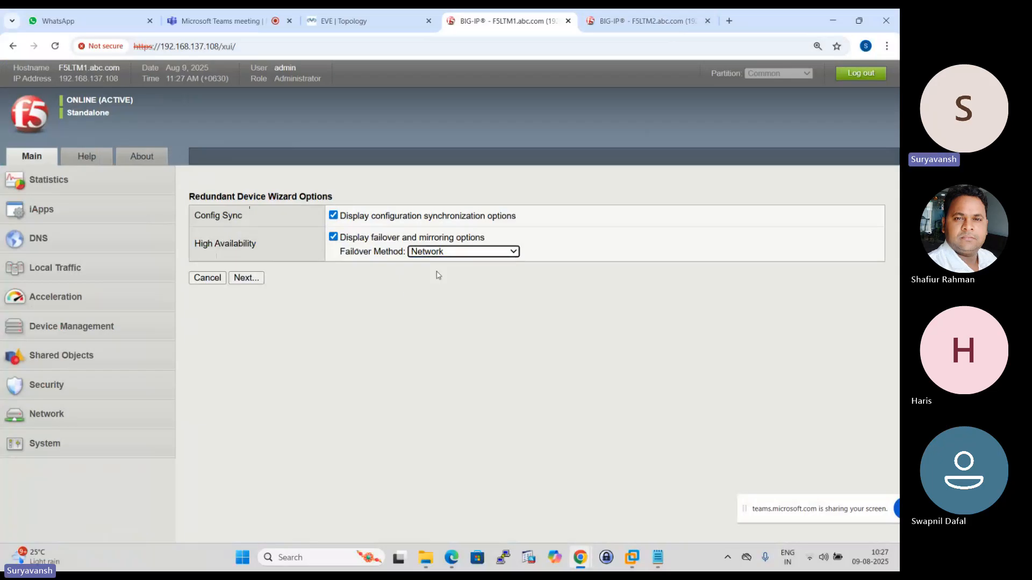
pyautogui.click(248, 279)
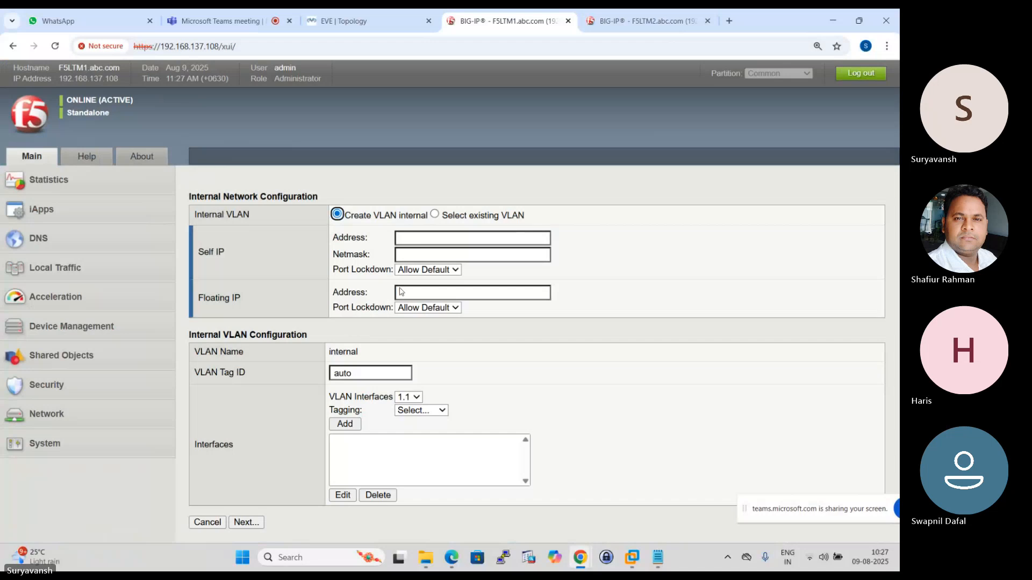
# - Use the existing External-Vlan for the internal network configuration on F5LTM1 and continue to the external network settings
pyautogui.click(434, 214)
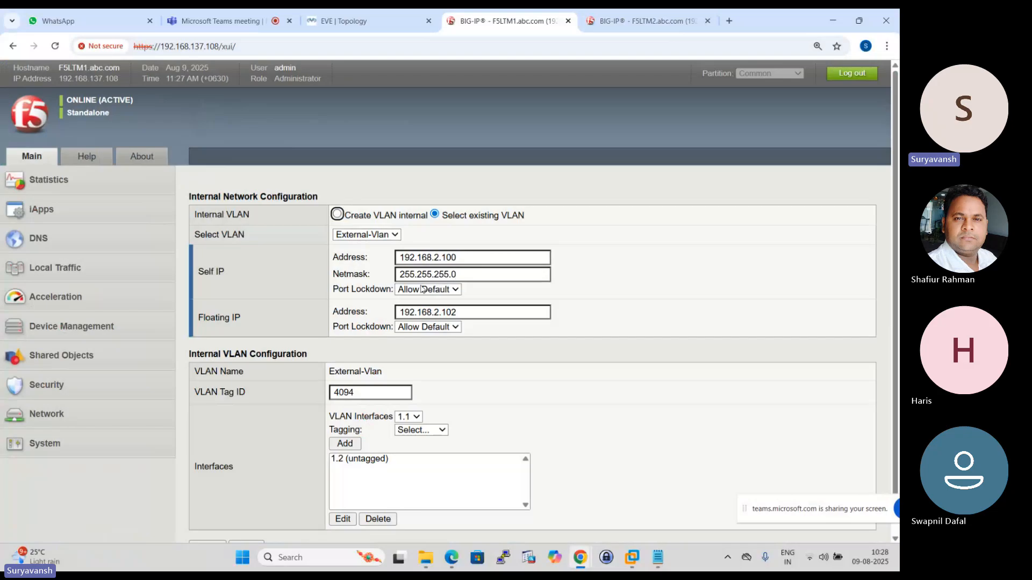
pyautogui.scroll(-1, 351, 301)
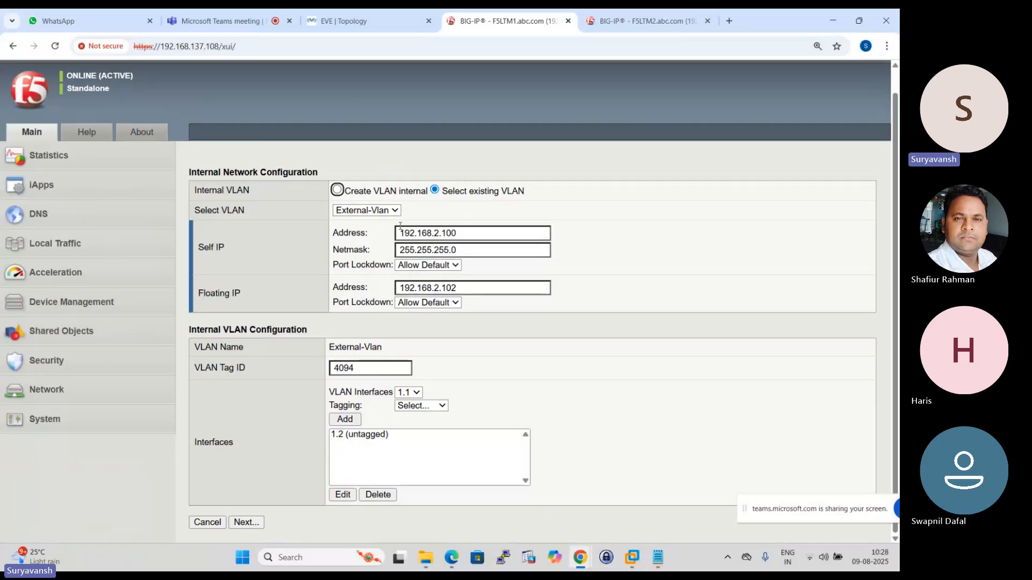
pyautogui.click(246, 522)
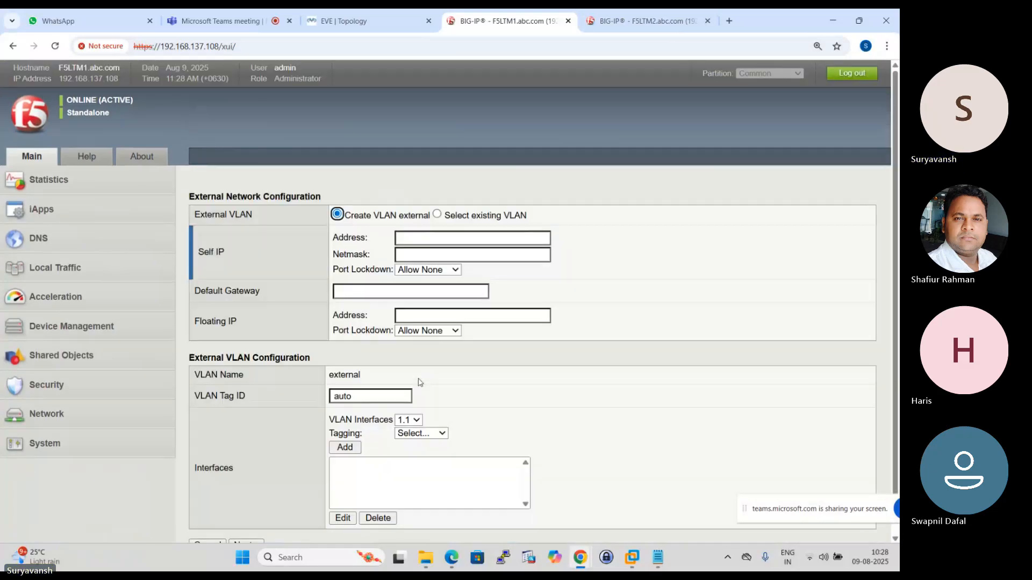
# - Use the existing Internal-Vlan for the external network configuration on F5LTM1
pyautogui.click(436, 216)
pyautogui.click(396, 235)
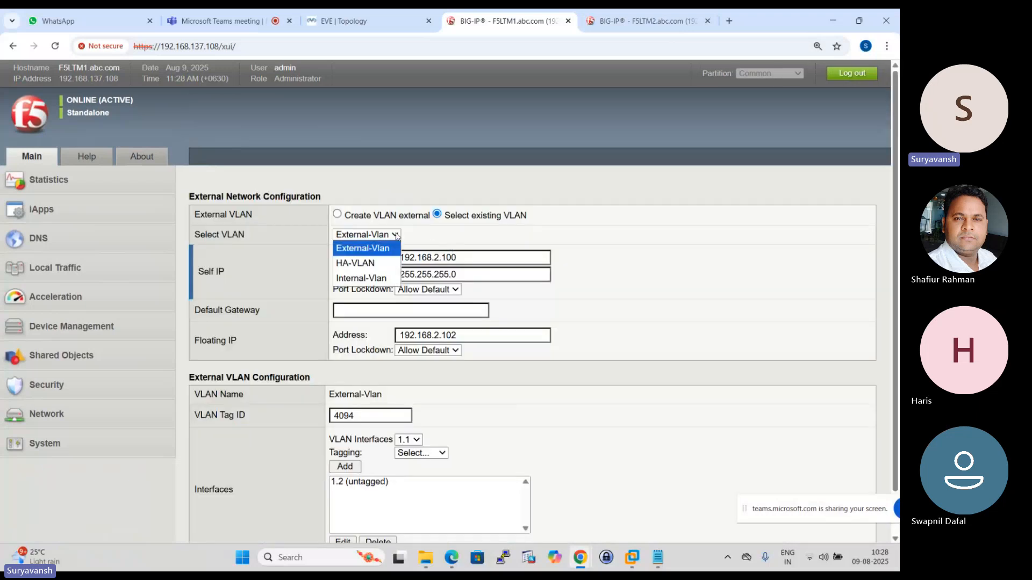
pyautogui.click(395, 278)
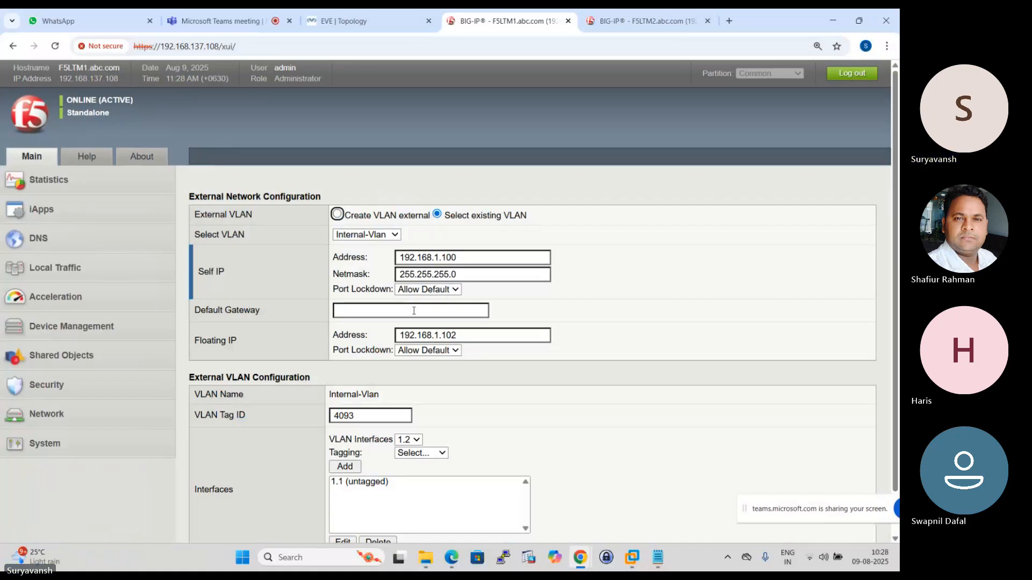
pyautogui.scroll(-2, 417, 313)
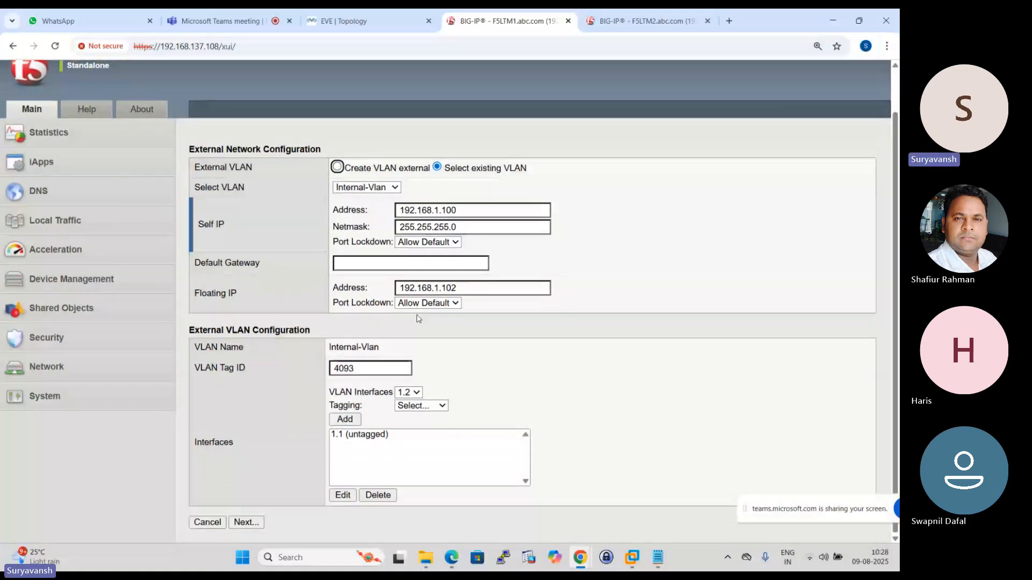
pyautogui.scroll(1, 417, 317)
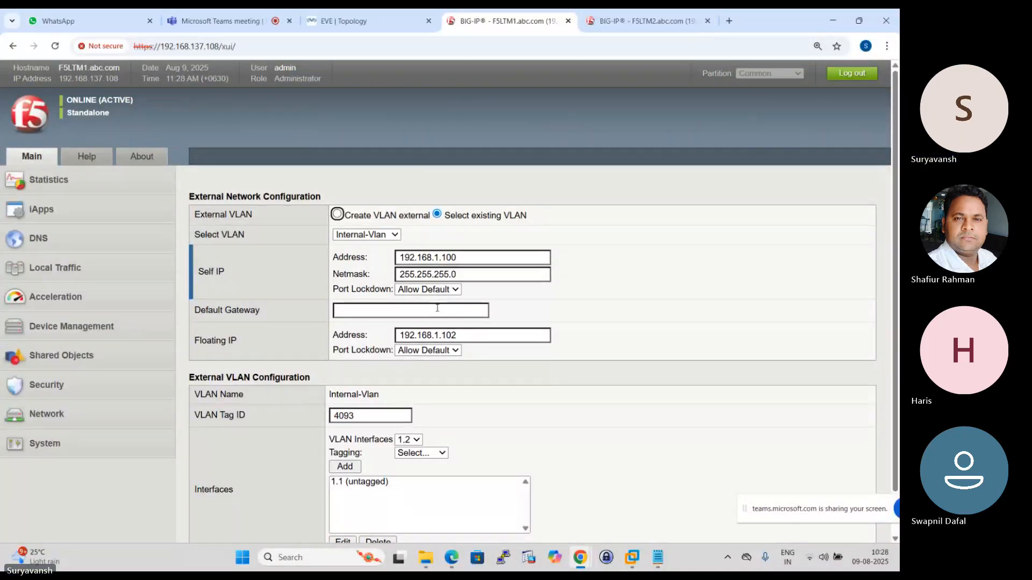
# - Examine the default gateway, VLAN interface and tagging options of the external network configuration, and compare them with the LTM-1 interfaces in the EVE topology
pyautogui.click(398, 311)
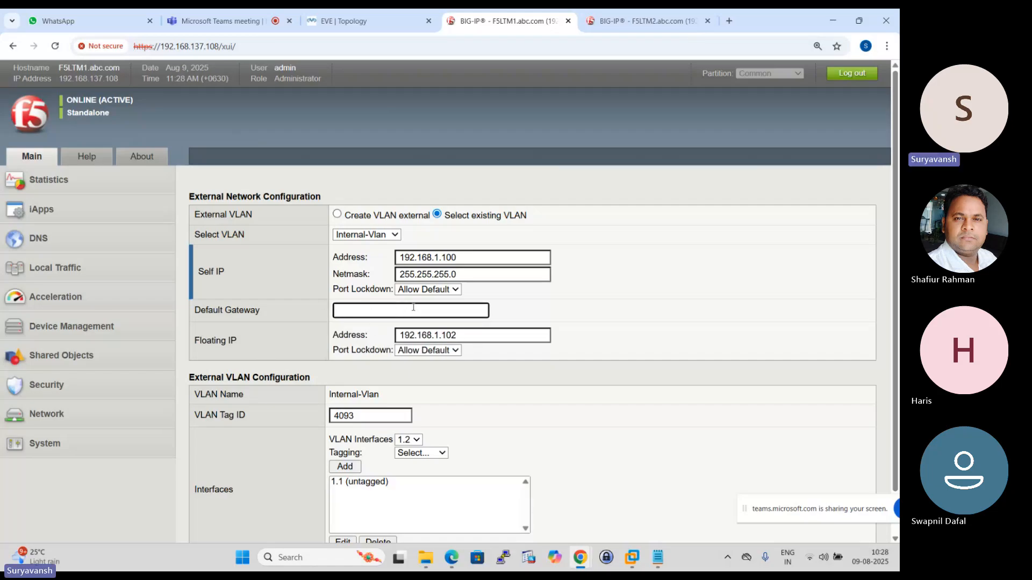
pyautogui.scroll(-1, 446, 258)
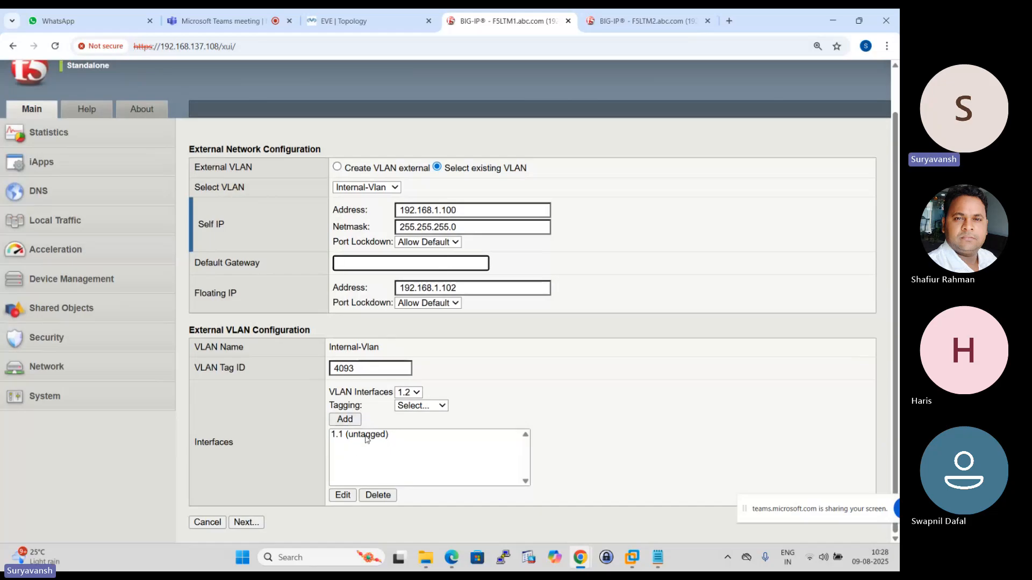
pyautogui.click(416, 393)
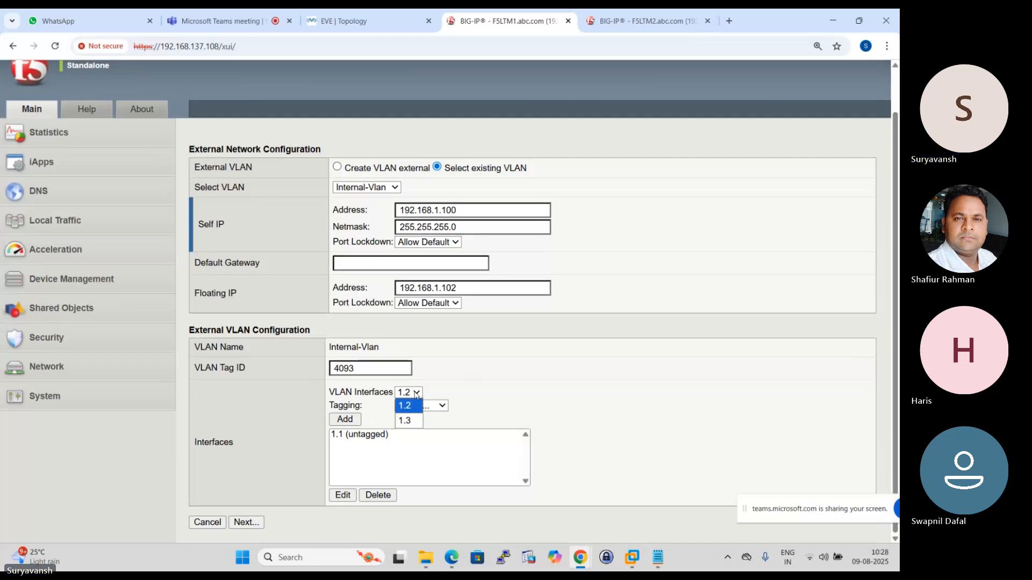
pyautogui.click(415, 393)
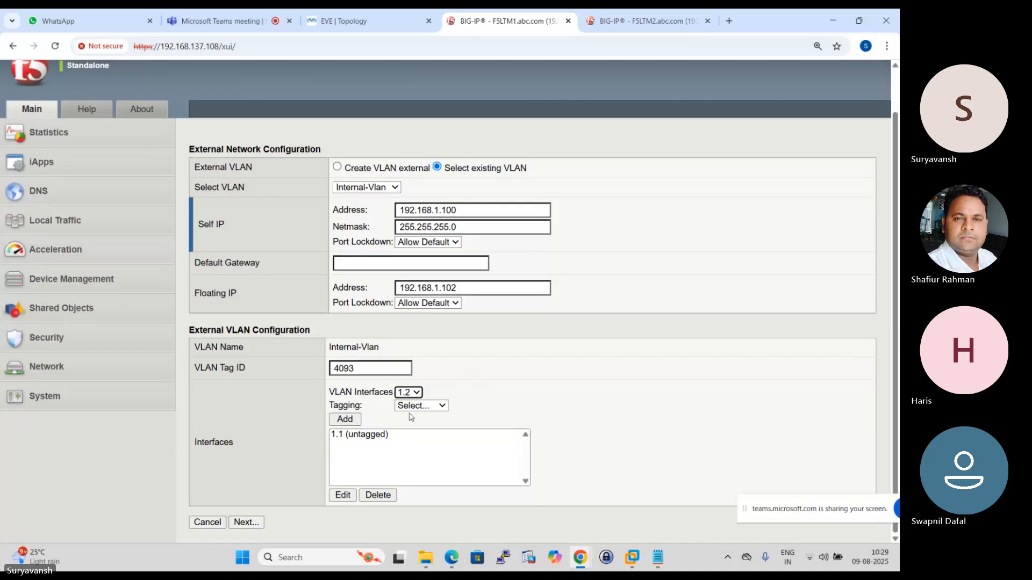
pyautogui.click(442, 407)
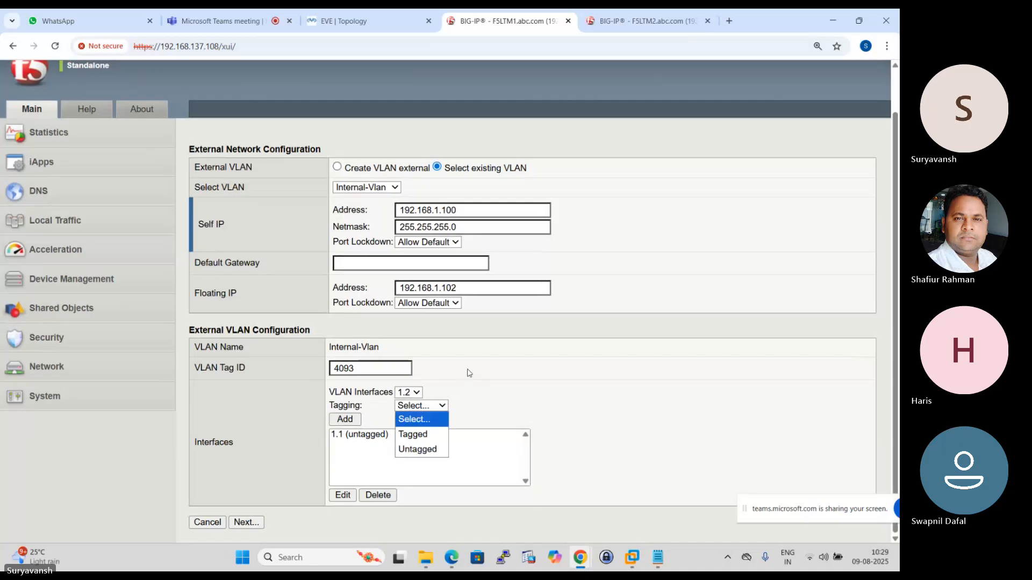
pyautogui.click(489, 359)
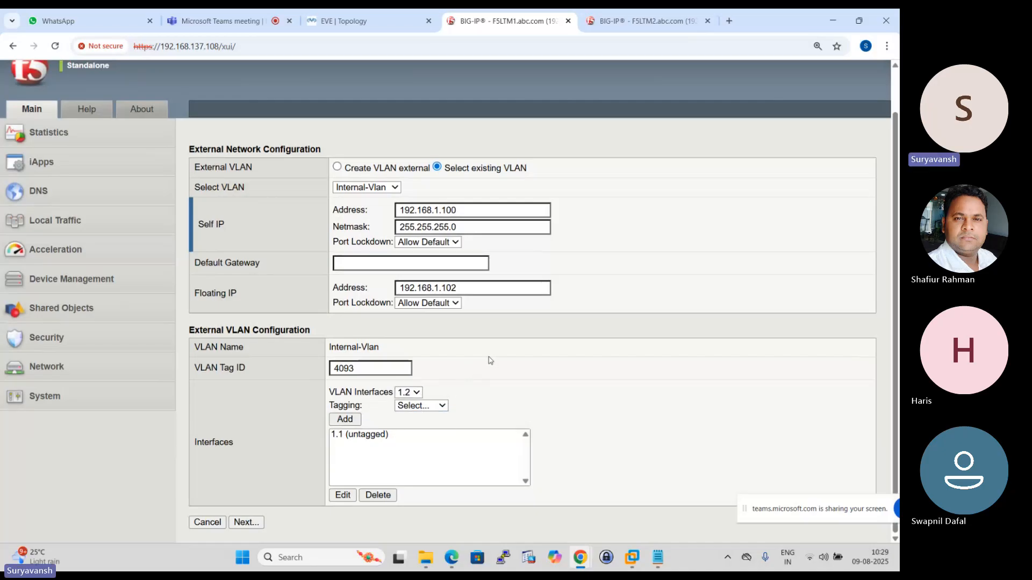
pyautogui.click(367, 16)
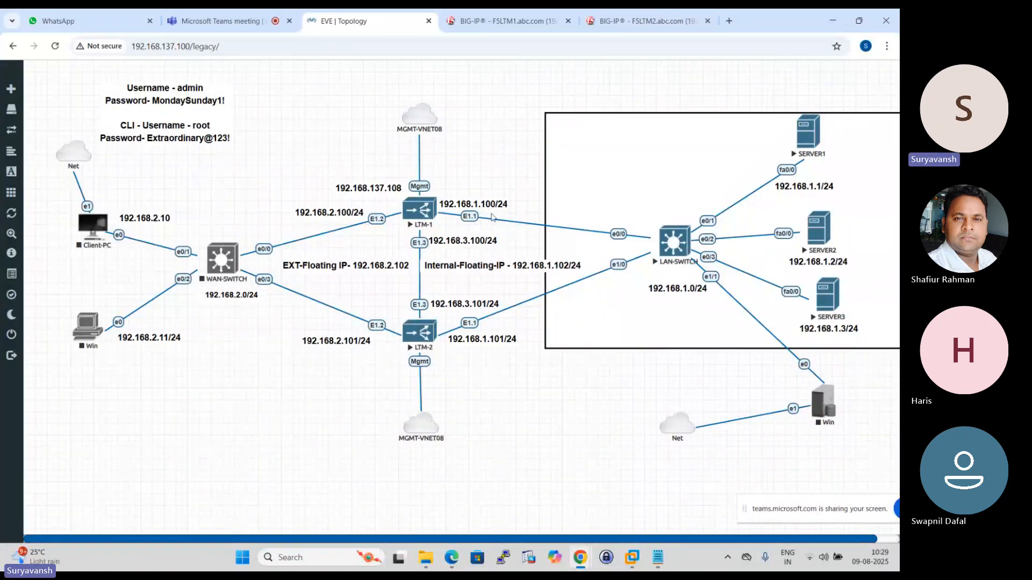
pyautogui.click(508, 21)
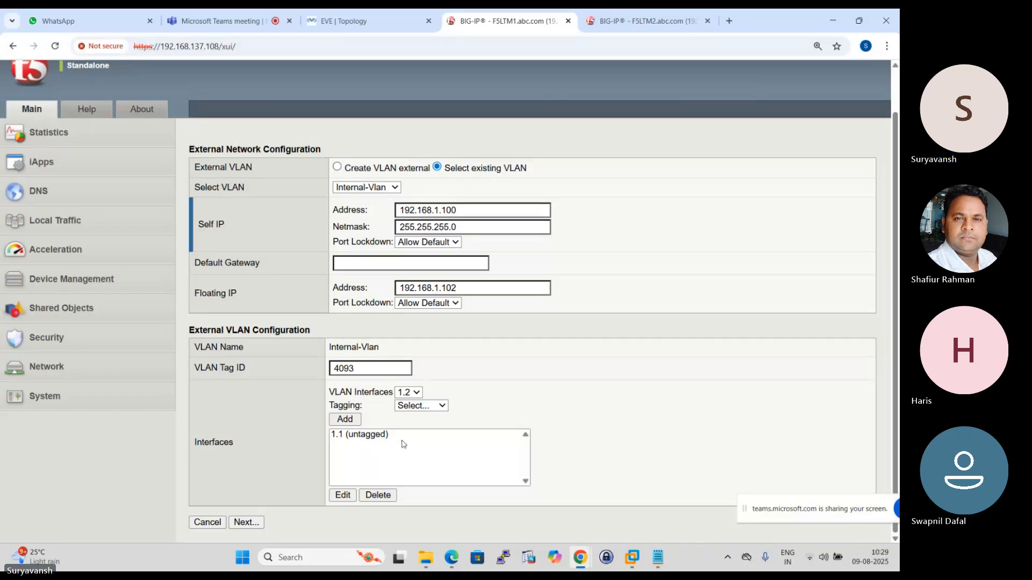
pyautogui.click(350, 21)
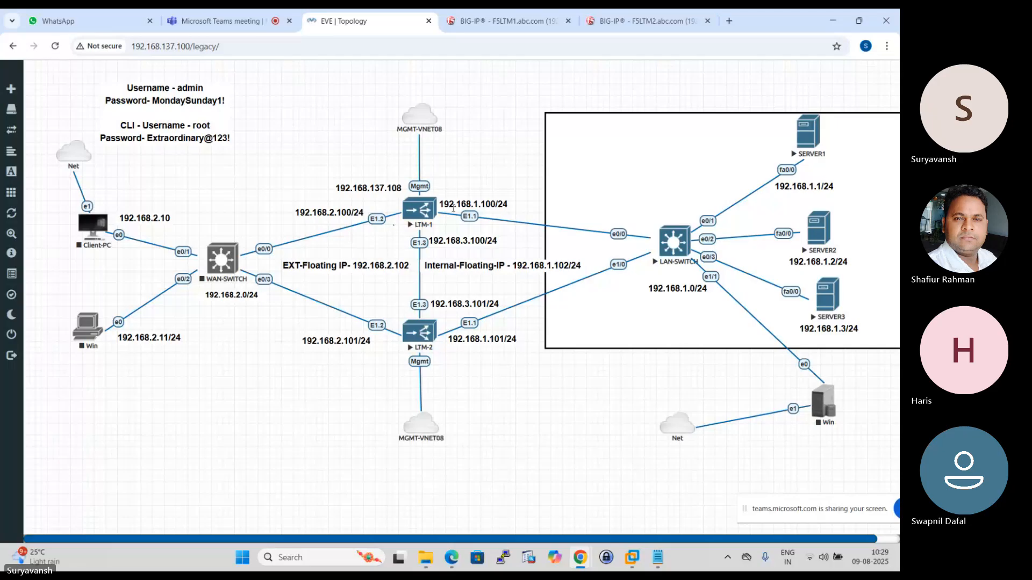
# - Return to the F5LTM1 setup and accept the external network configuration with Internal-Vlan and interface 1.1 untagged
pyautogui.click(502, 20)
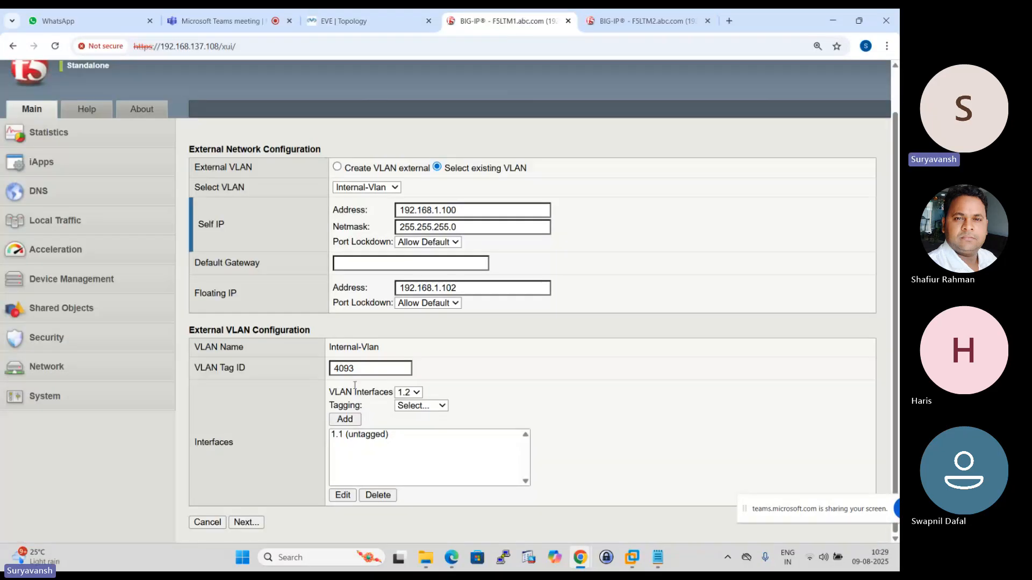
pyautogui.click(416, 393)
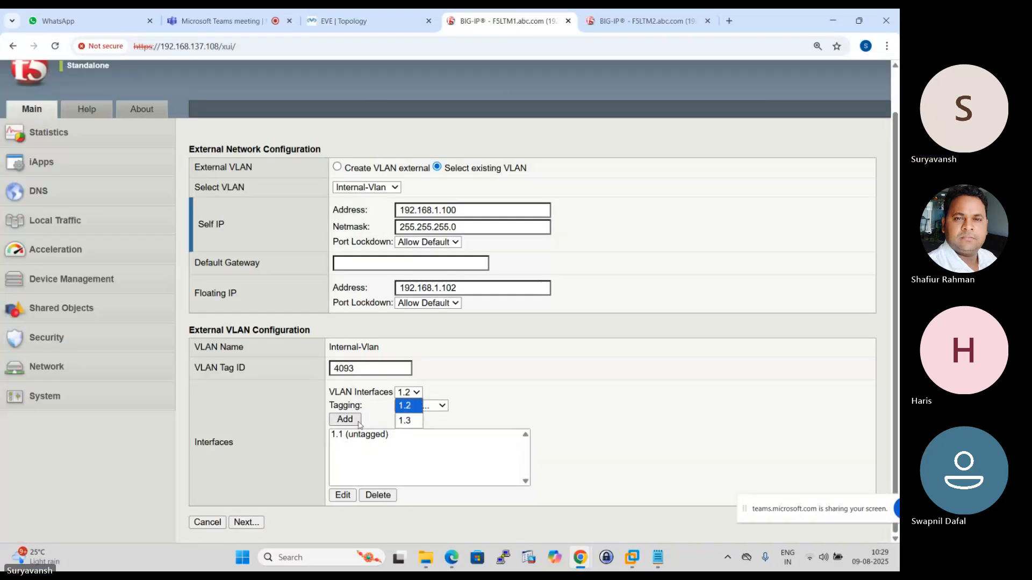
pyautogui.click(346, 451)
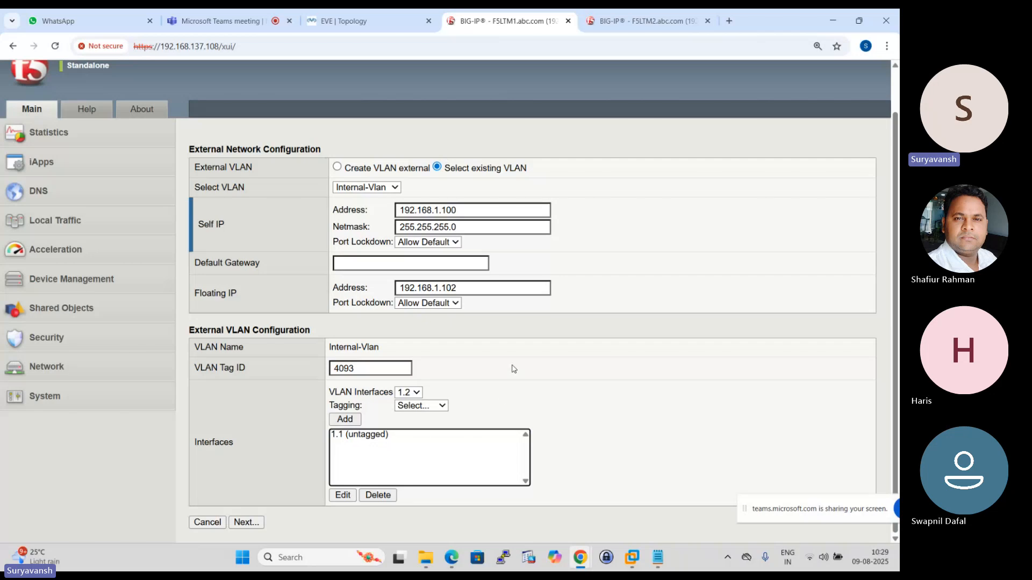
pyautogui.click(248, 526)
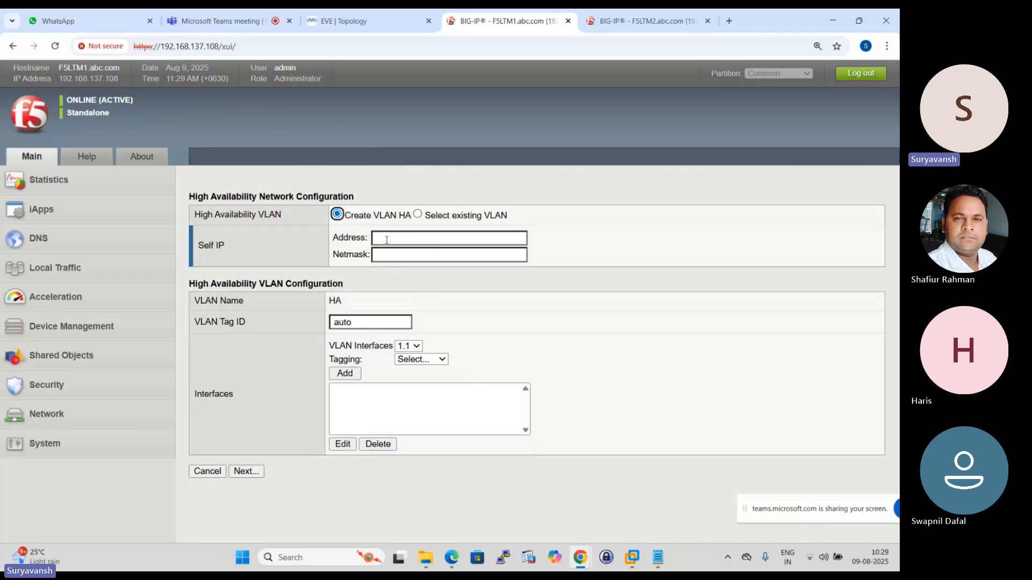
# - Use the existing HA-VLAN for the high availability network configuration on F5LTM1 and continue to the time server settings
pyautogui.click(418, 215)
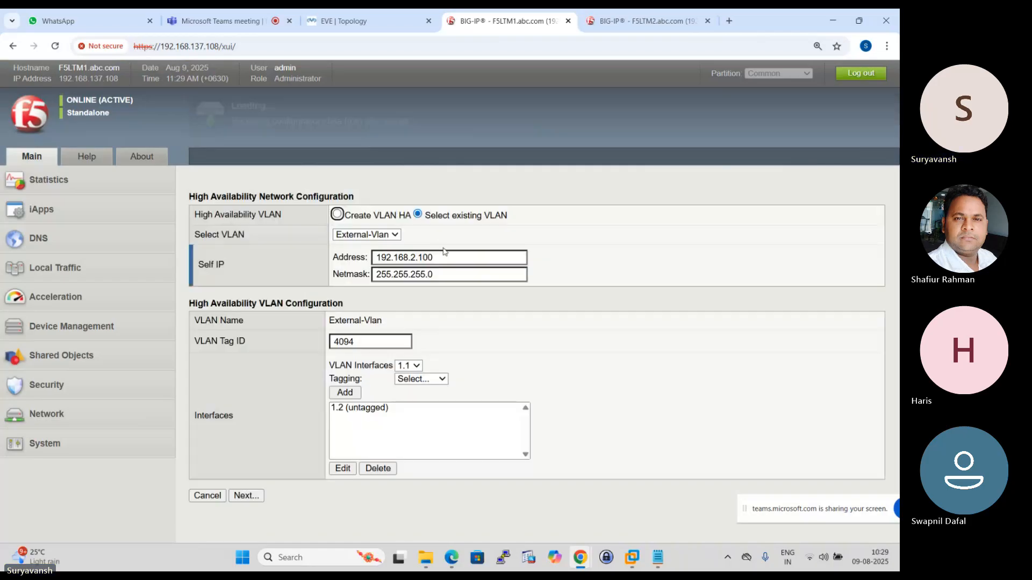
pyautogui.click(393, 237)
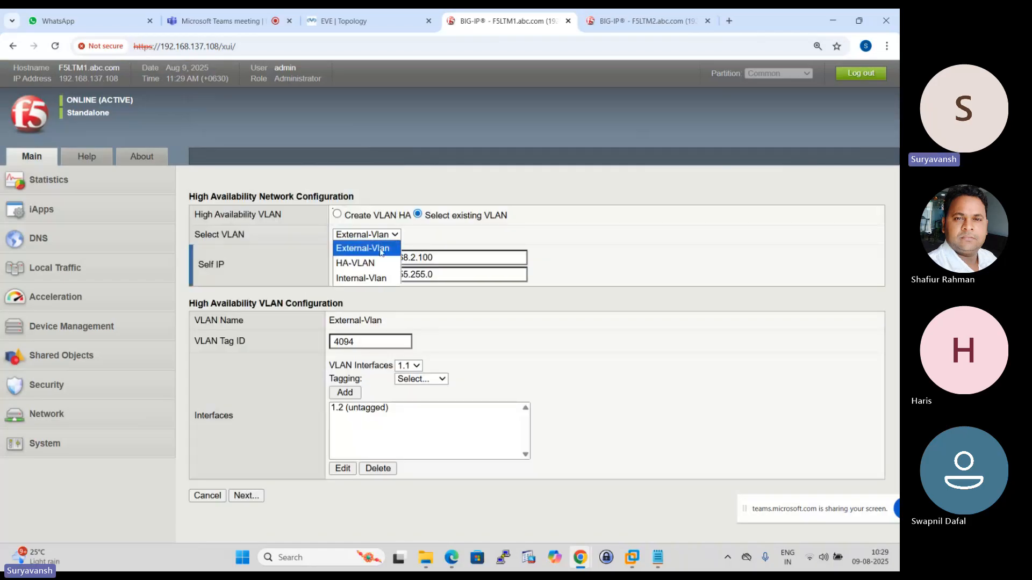
pyautogui.click(368, 263)
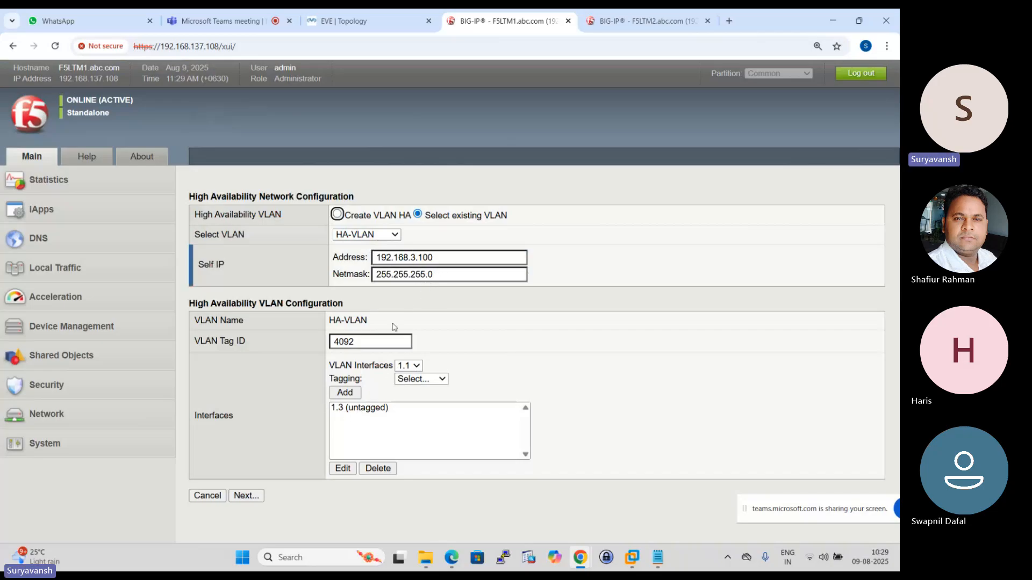
pyautogui.click(247, 496)
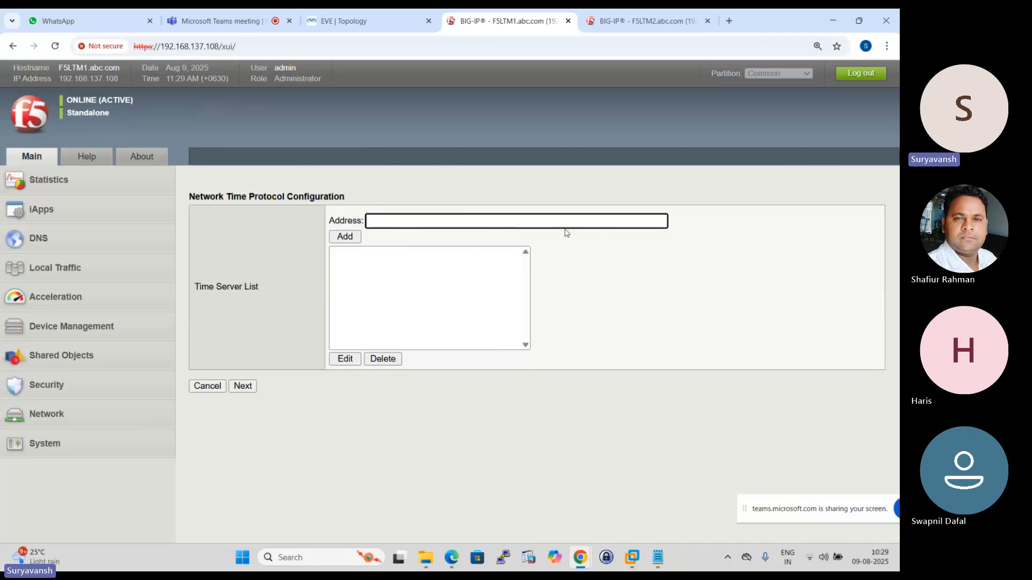
# - Keep the NTP and DNS settings on F5LTM1 as they are and set the ConfigSync local address to 192.168.3.100 (HA-VLAN)
pyautogui.click(242, 386)
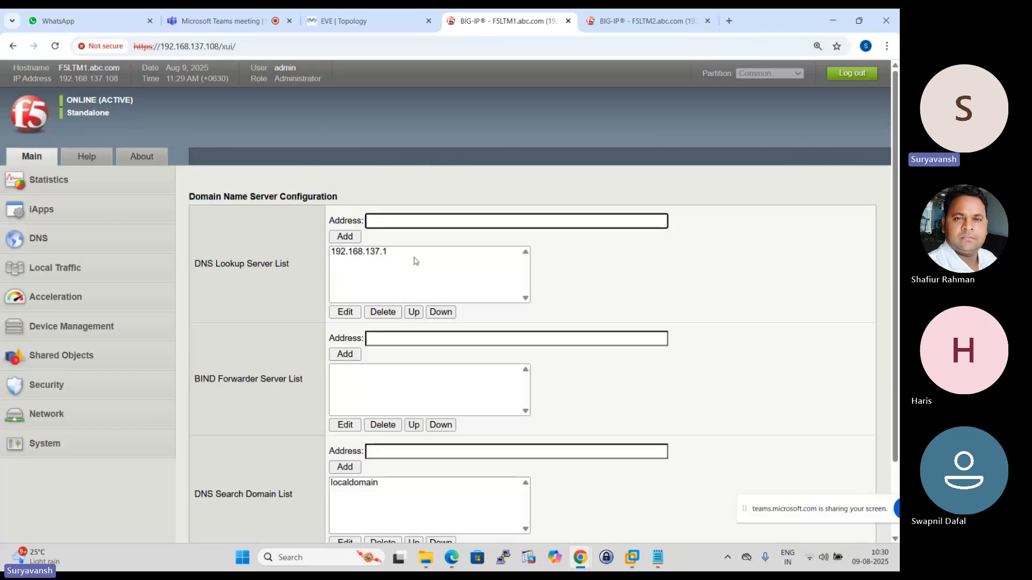
pyautogui.scroll(-2, 417, 262)
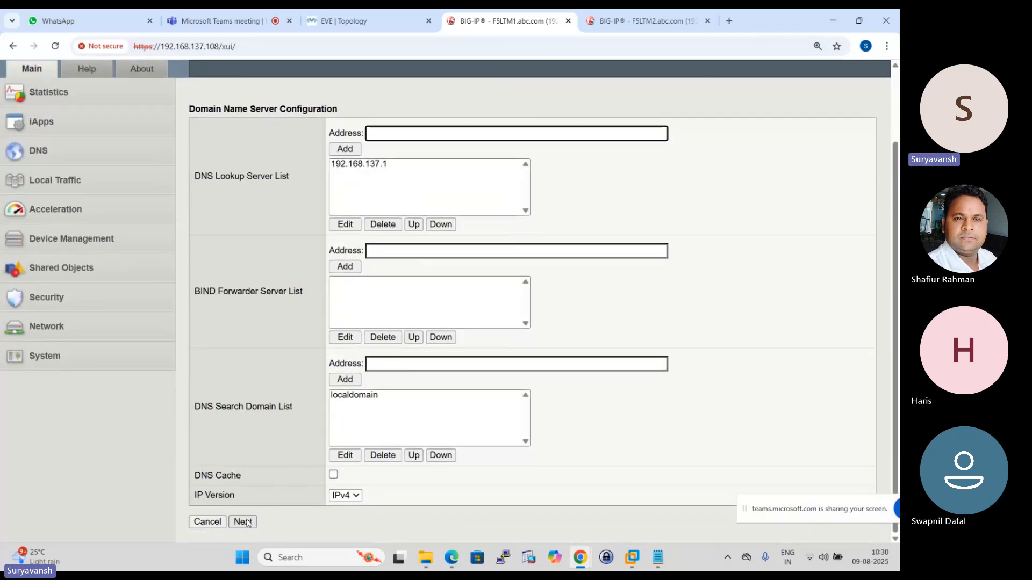
pyautogui.click(243, 521)
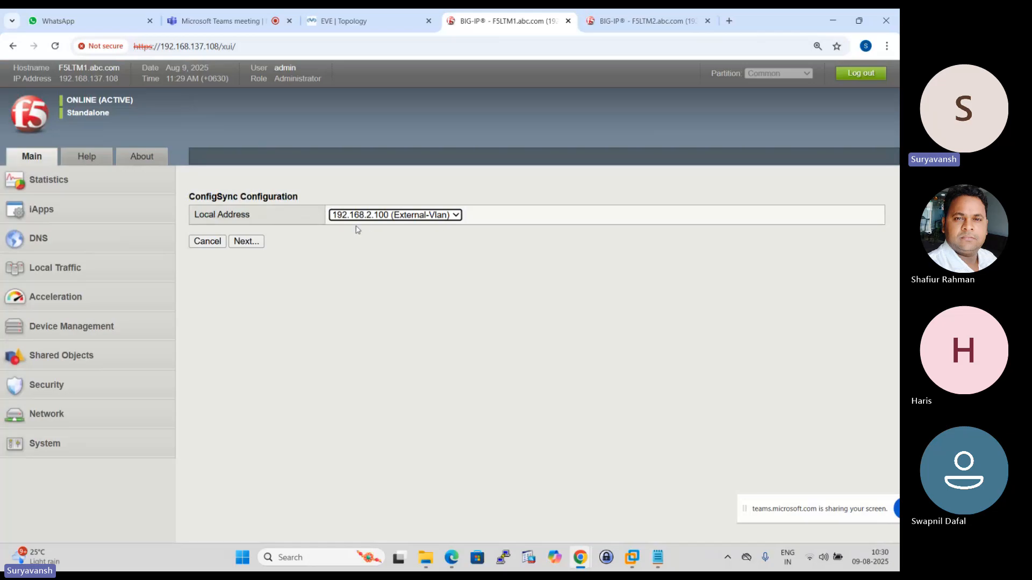
pyautogui.click(456, 216)
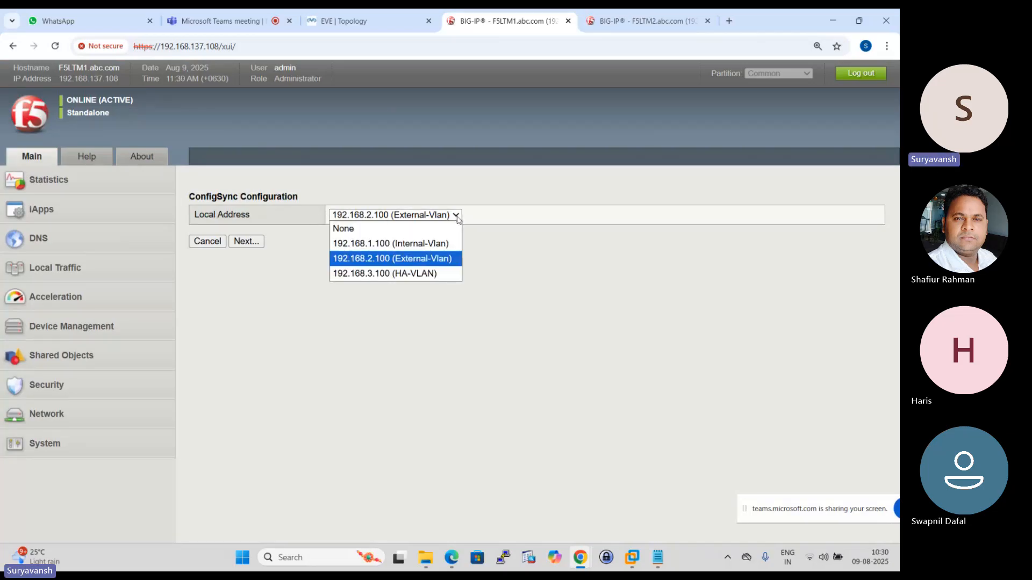
pyautogui.click(406, 274)
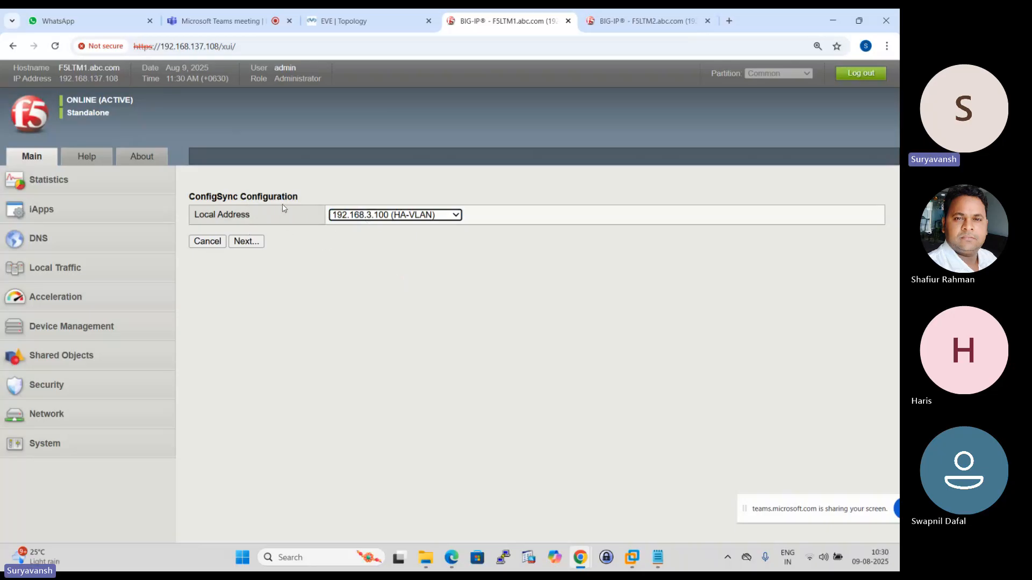
pyautogui.click(252, 242)
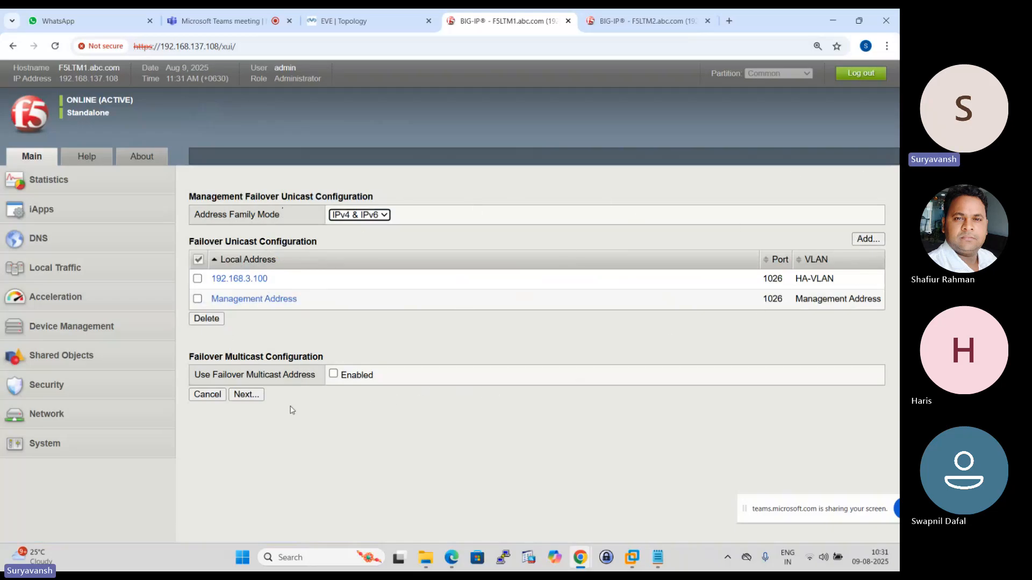
# - Accept the failover settings on F5LTM1 and set the secondary local mirror address to 192.168.1.100 (Internal-Vlan)
pyautogui.click(244, 395)
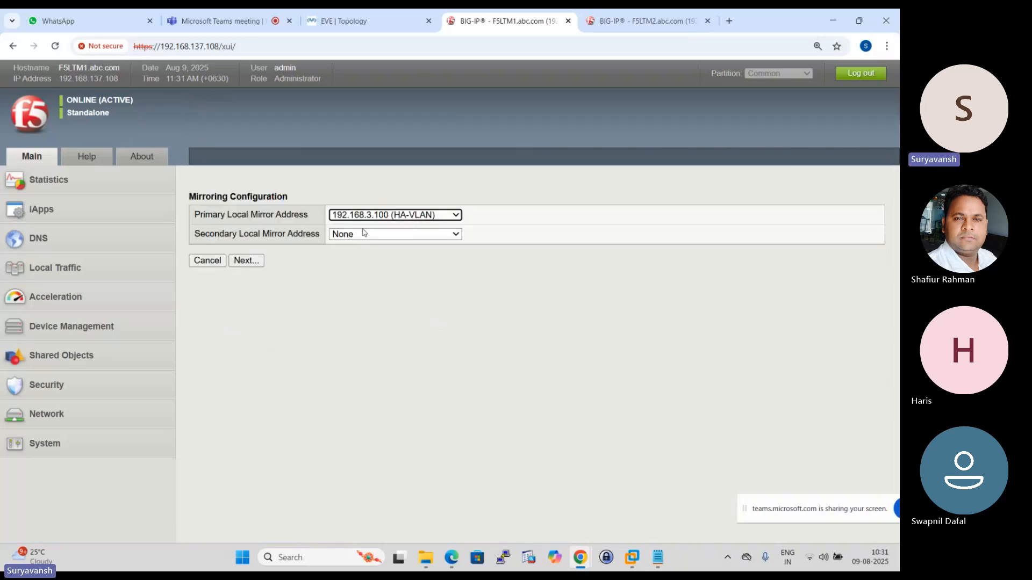
pyautogui.click(456, 234)
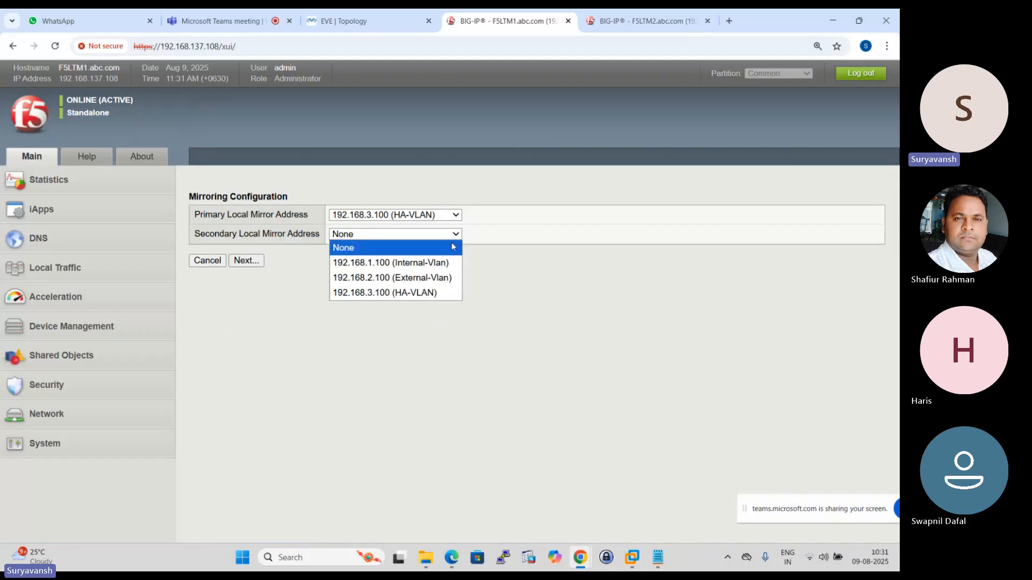
pyautogui.click(416, 264)
pyautogui.click(246, 261)
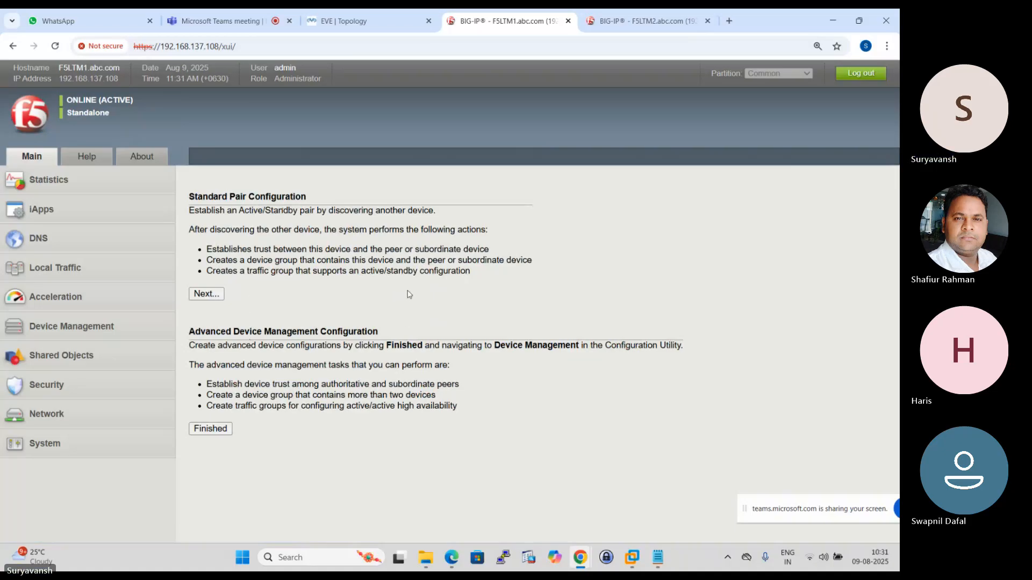
# - Start the standard network configuration on F5LTM2 with Network failover, using the existing External-Vlan for the internal network
pyautogui.click(645, 21)
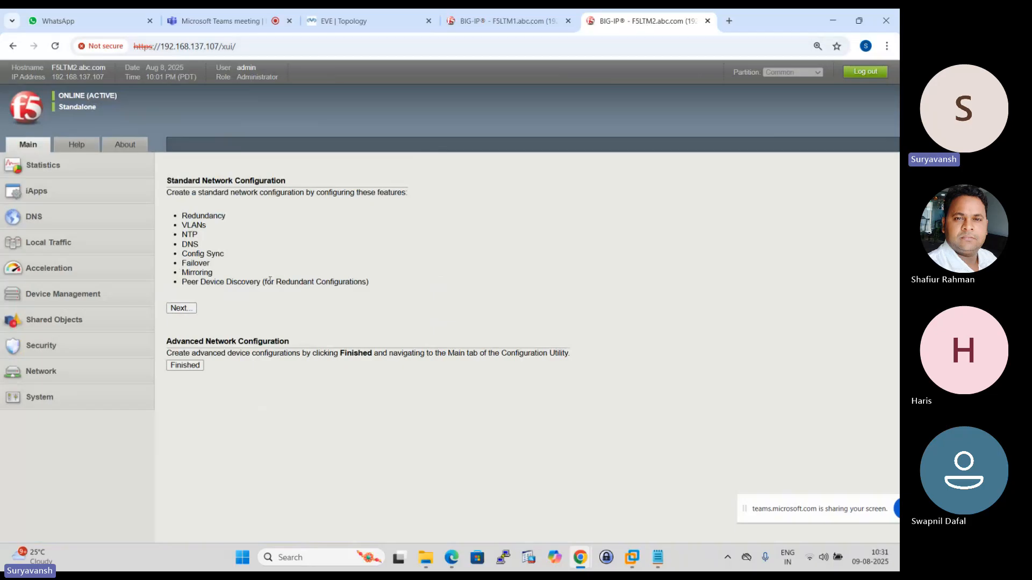
pyautogui.click(181, 309)
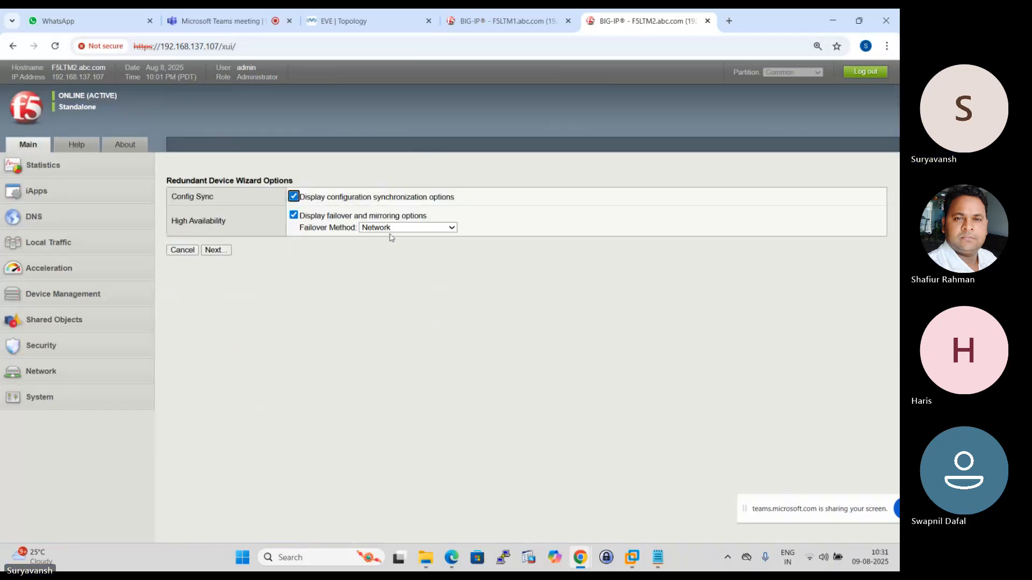
pyautogui.click(217, 252)
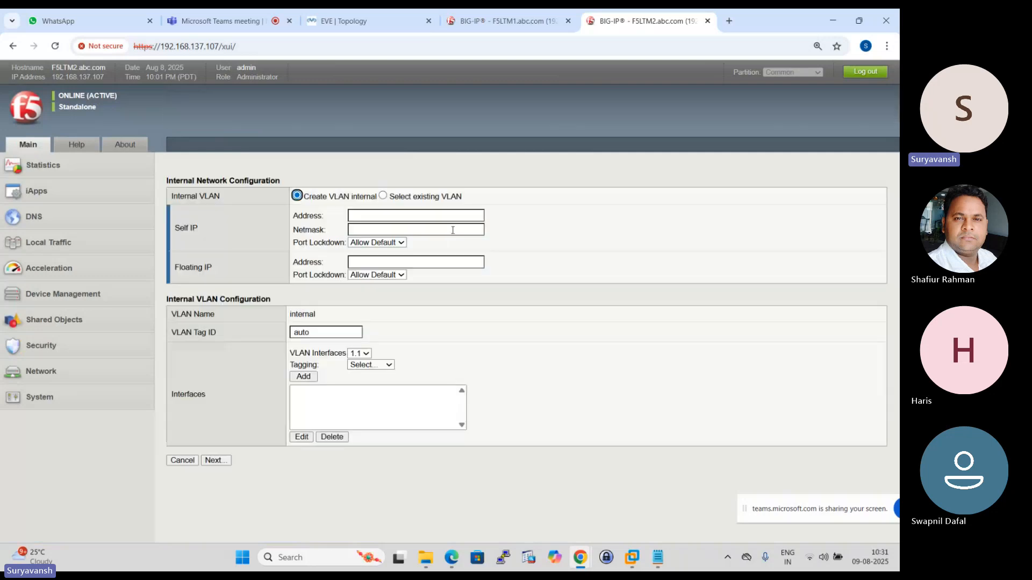
pyautogui.click(383, 196)
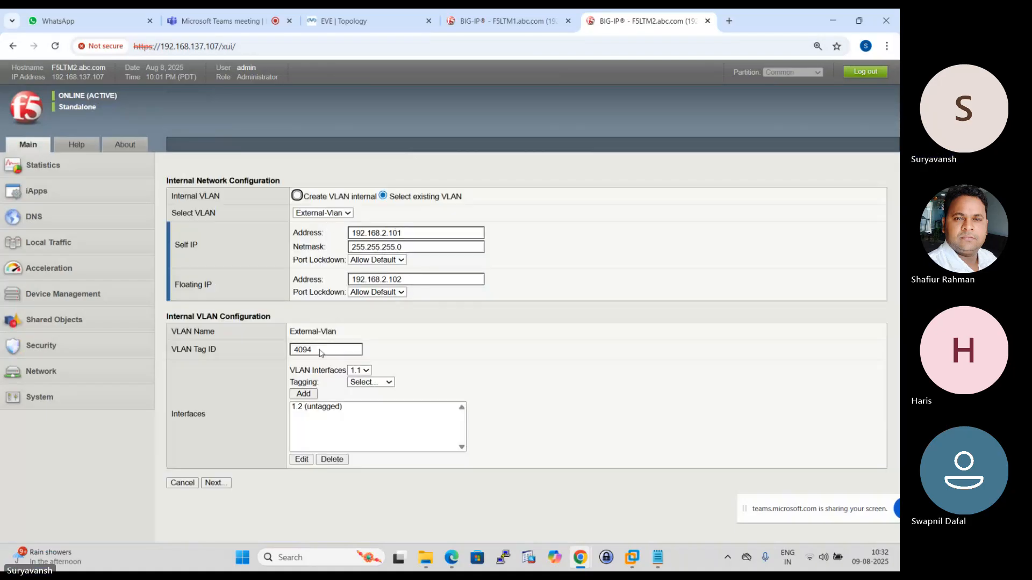
pyautogui.click(214, 483)
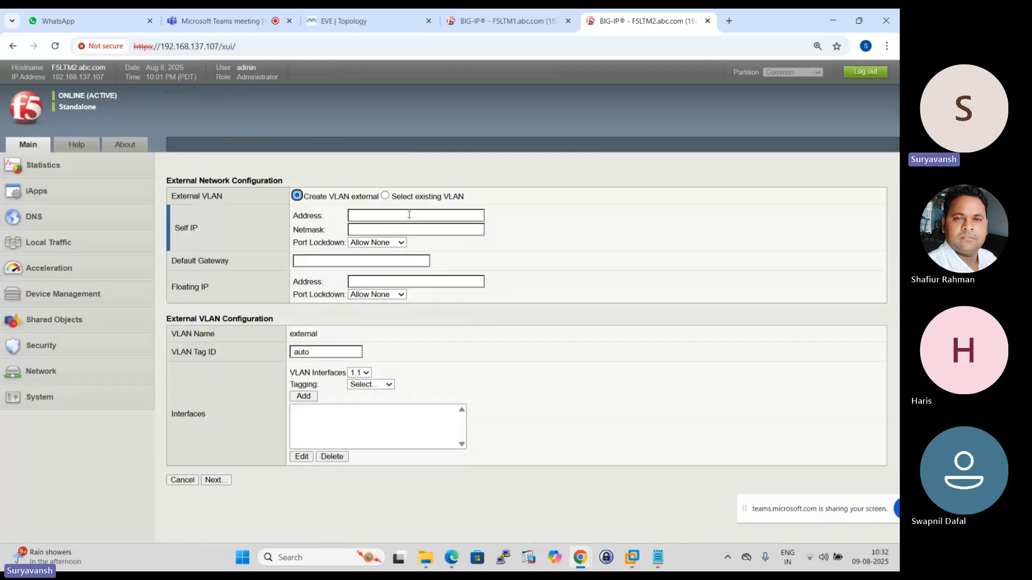
# - Use the existing Internal-Vlan for the external network configuration on F5LTM2 and continue to the high availability network settings
pyautogui.click(385, 195)
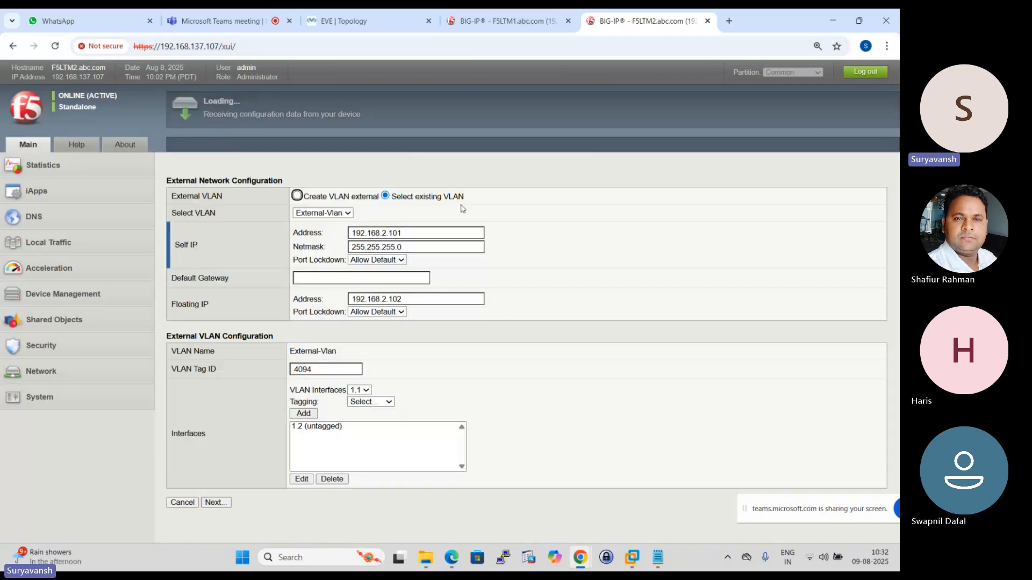
pyautogui.click(348, 214)
pyautogui.click(321, 254)
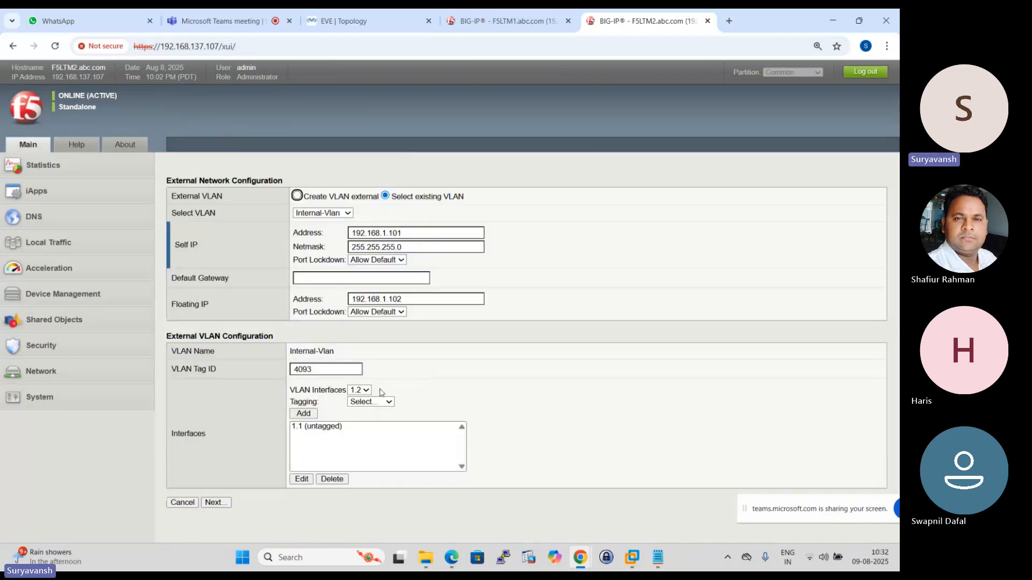
pyautogui.click(230, 503)
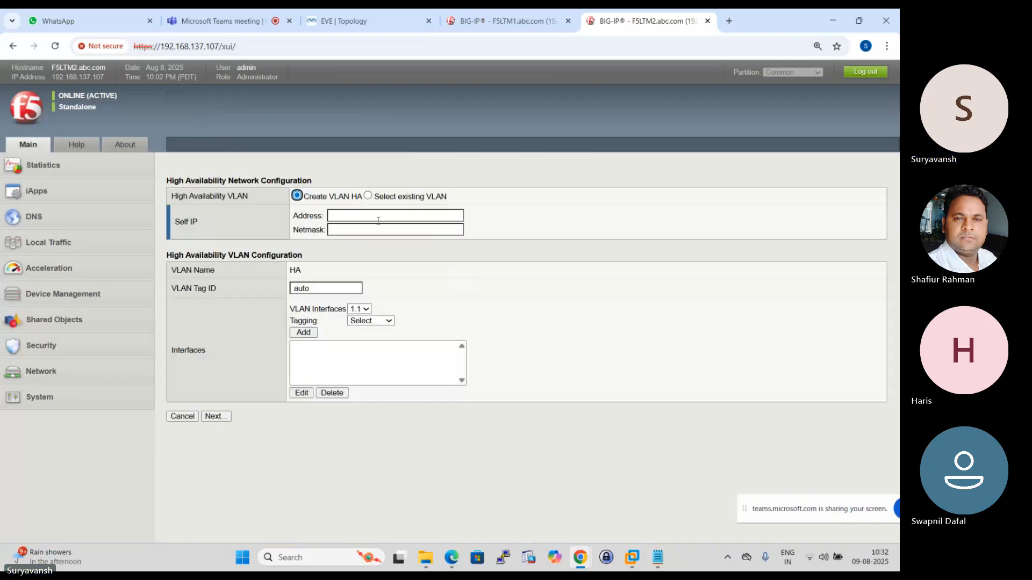
# - Use the existing HA-VLAN for the high availability network configuration on F5LTM2 and continue to the time server settings
pyautogui.click(368, 195)
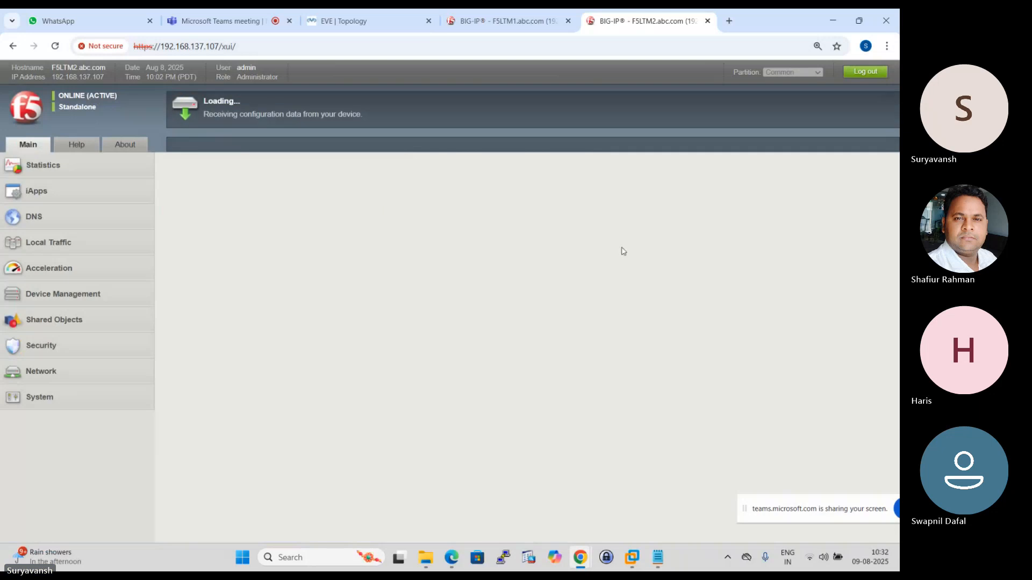
pyautogui.press('Tab')
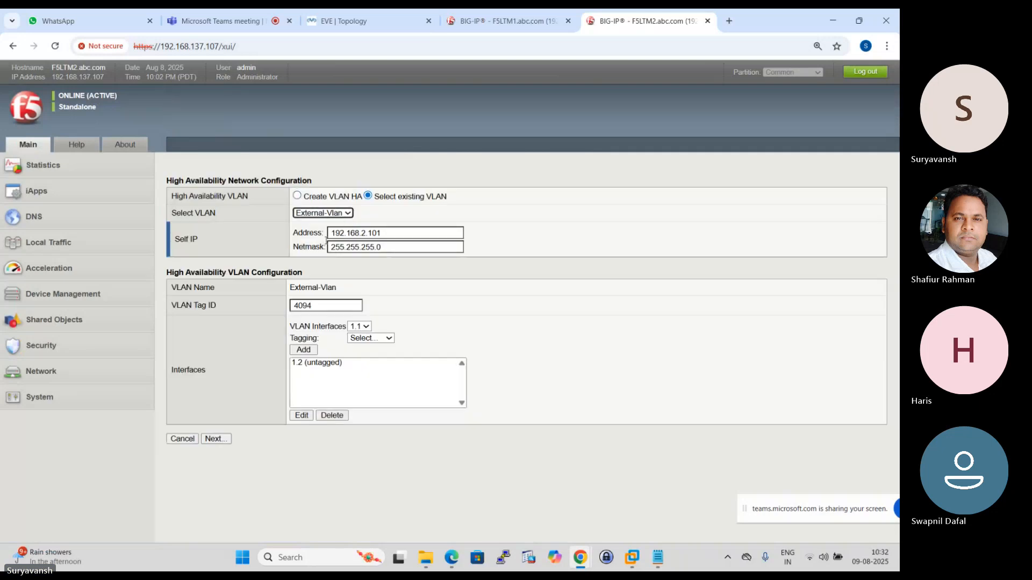
pyautogui.click(348, 213)
pyautogui.click(328, 237)
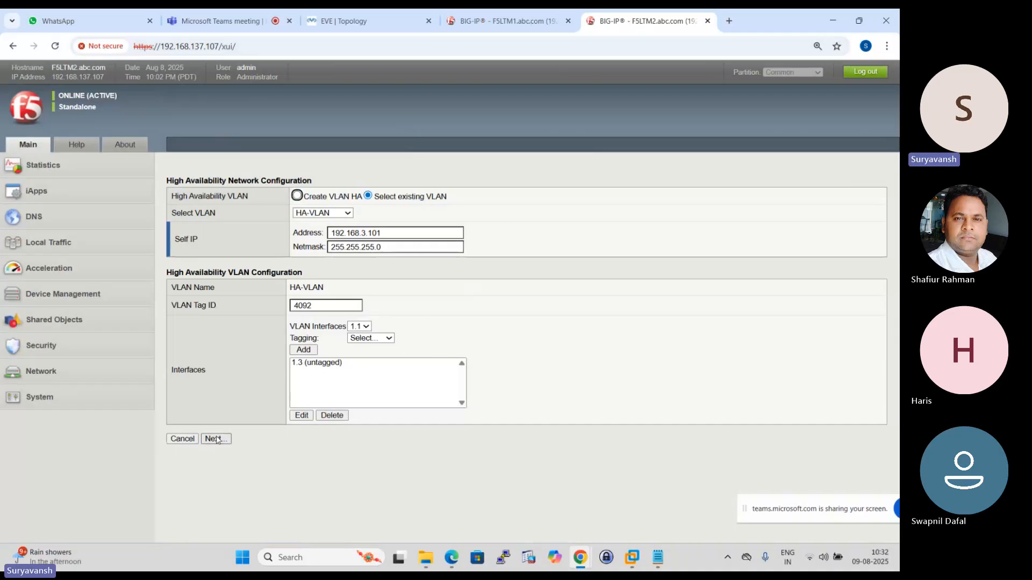
pyautogui.click(216, 439)
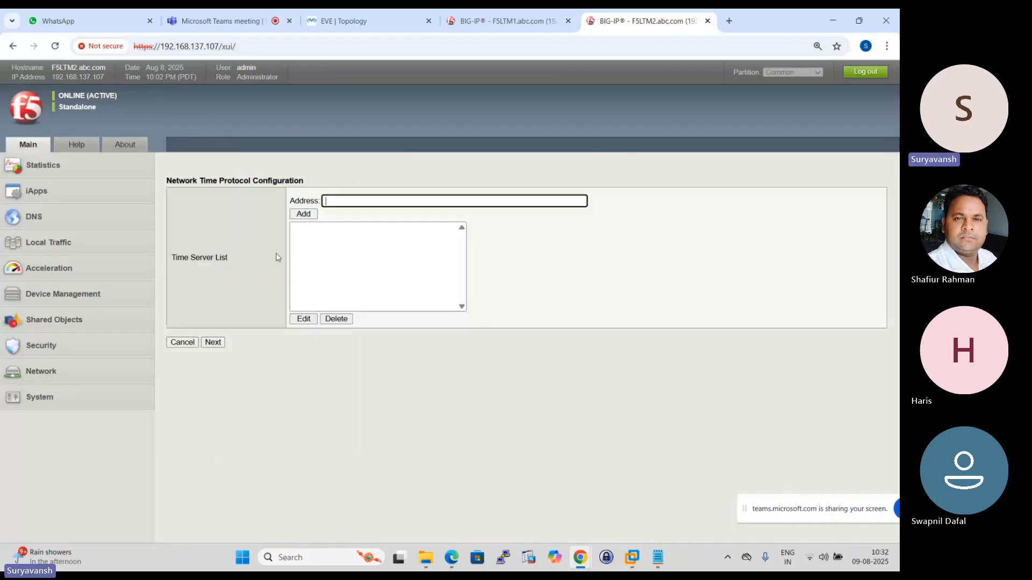
# - Accept the NTP and DNS settings on F5LTM2 without changes and continue to the ConfigSync configuration
pyautogui.click(213, 343)
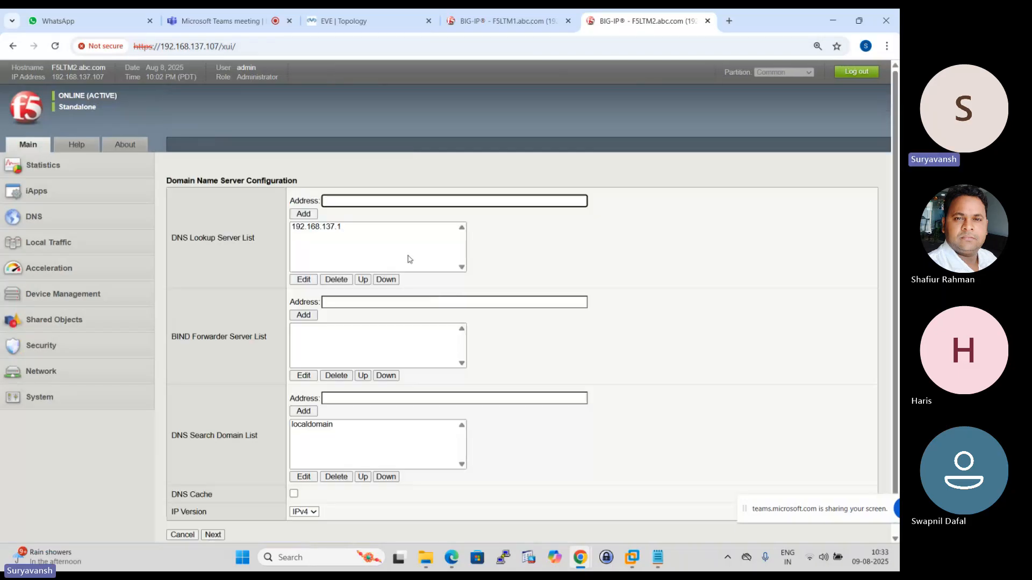
pyautogui.scroll(-1, 411, 260)
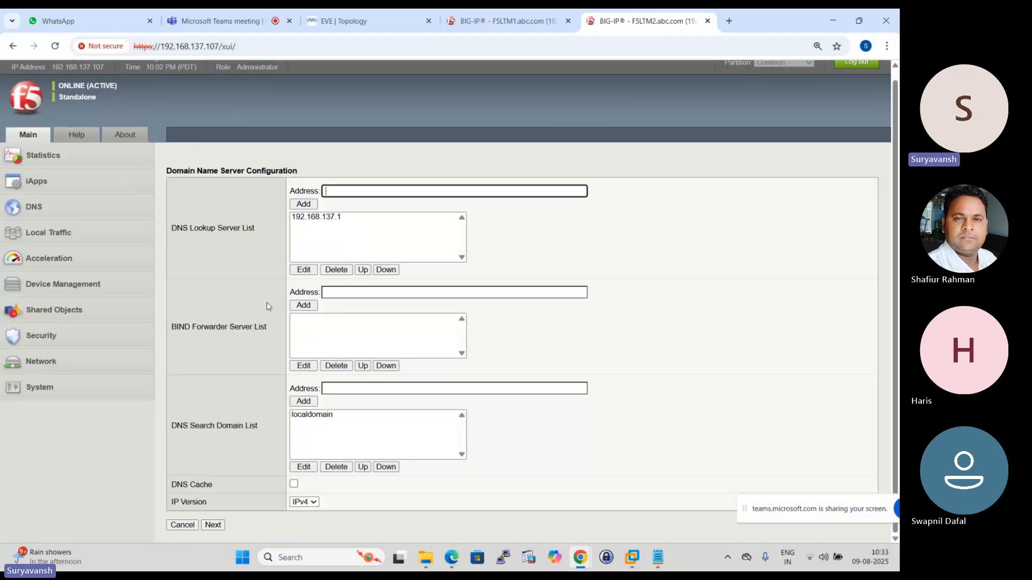
pyautogui.click(213, 525)
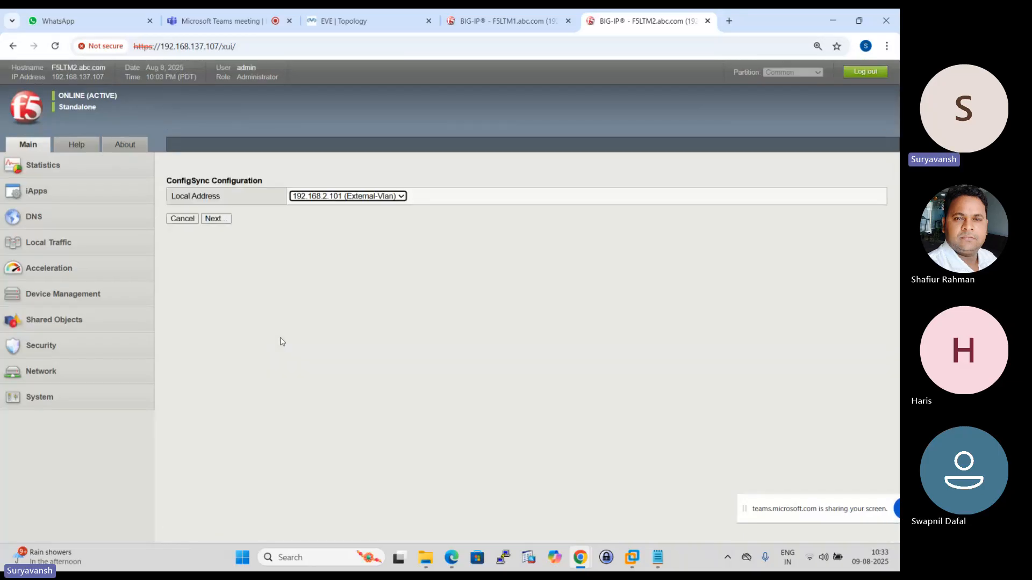
# - Set the ConfigSync local address on F5LTM2 to 192.168.3.101 (HA-VLAN) and accept the failover settings
pyautogui.click(400, 198)
pyautogui.click(353, 250)
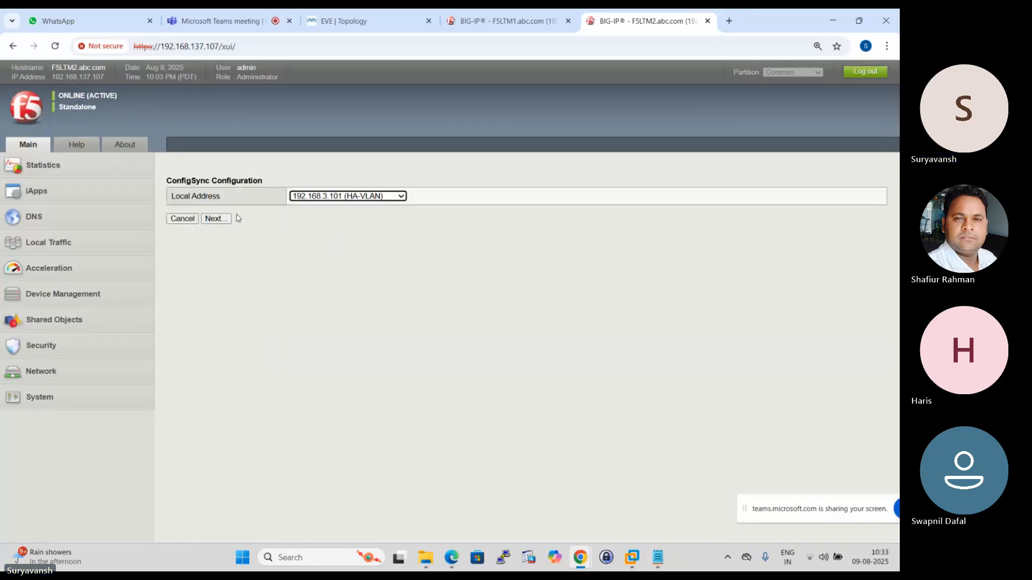
pyautogui.click(215, 218)
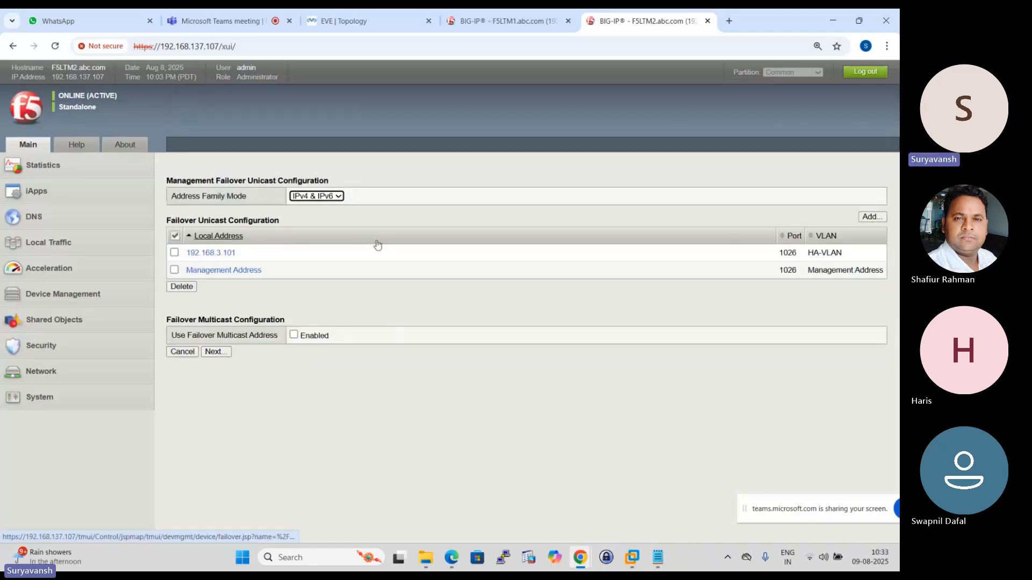
pyautogui.click(213, 352)
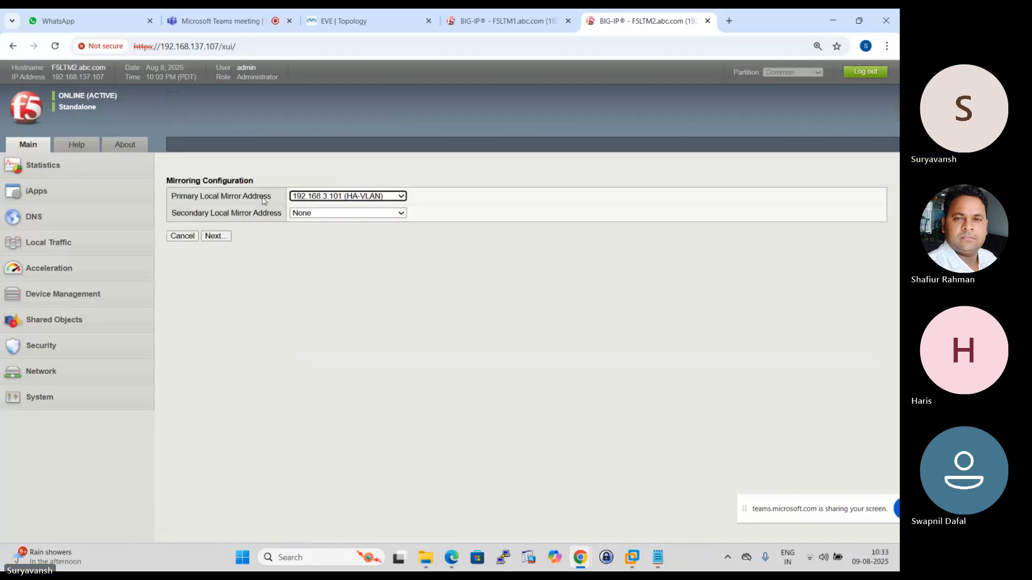
# - Set the secondary local mirror address on F5LTM2 to 192.168.1.101 (Internal-Vlan) and continue to the pair configuration page
pyautogui.click(395, 214)
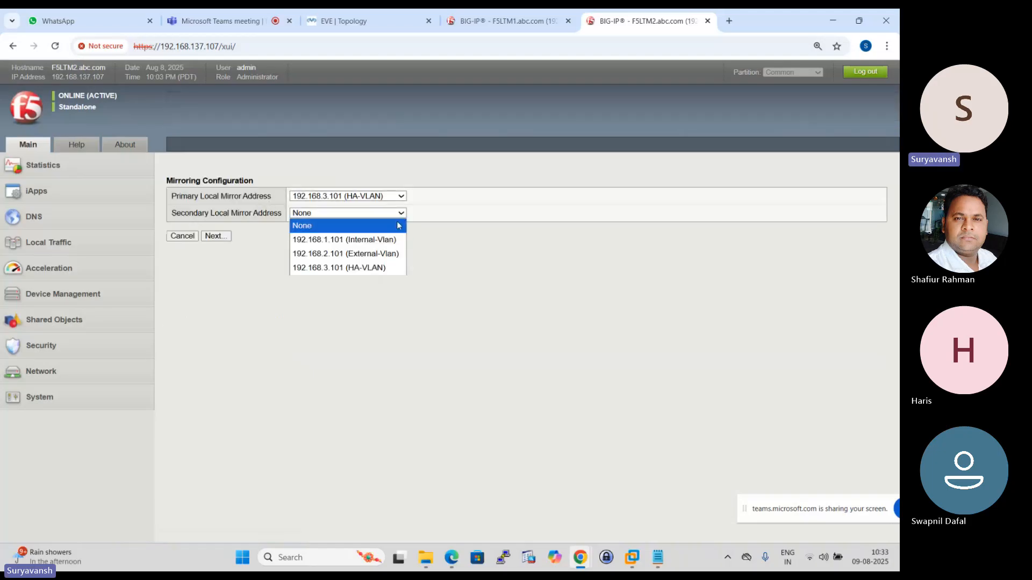
pyautogui.click(362, 236)
pyautogui.click(214, 236)
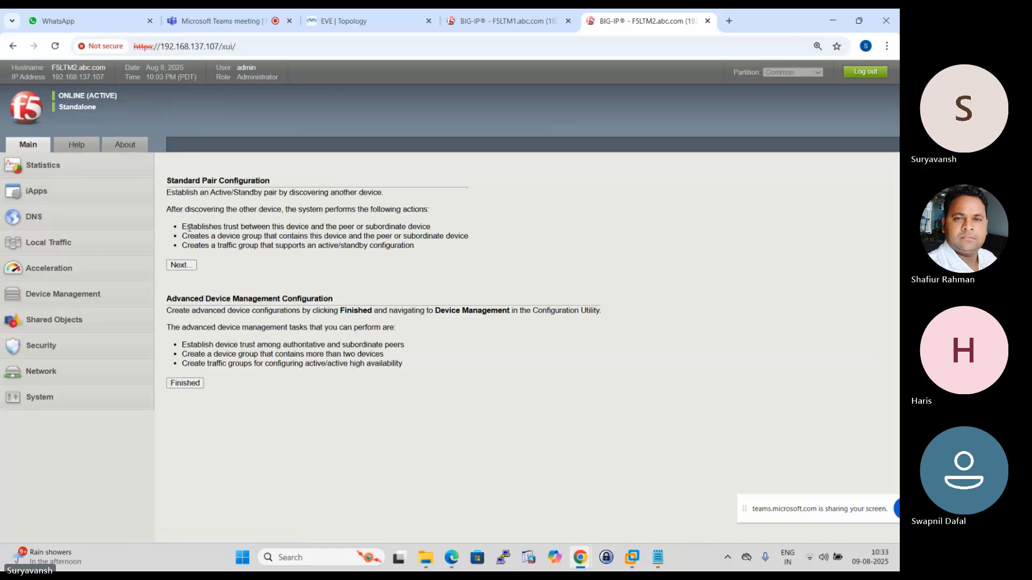
# - Switch to F5LTM1, continue with the standard pair configuration and start discovering the configured peer device
pyautogui.click(505, 20)
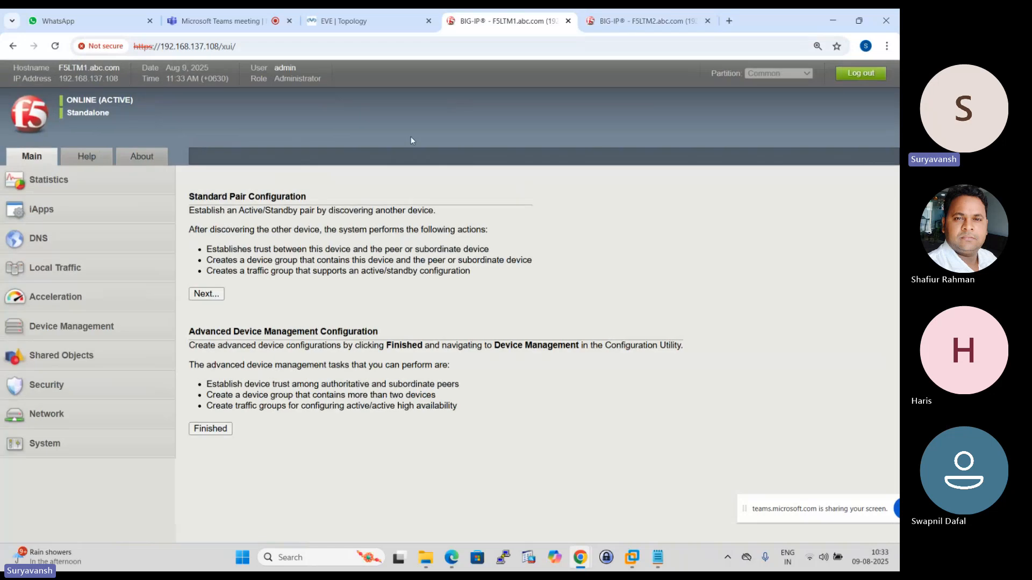
pyautogui.click(213, 294)
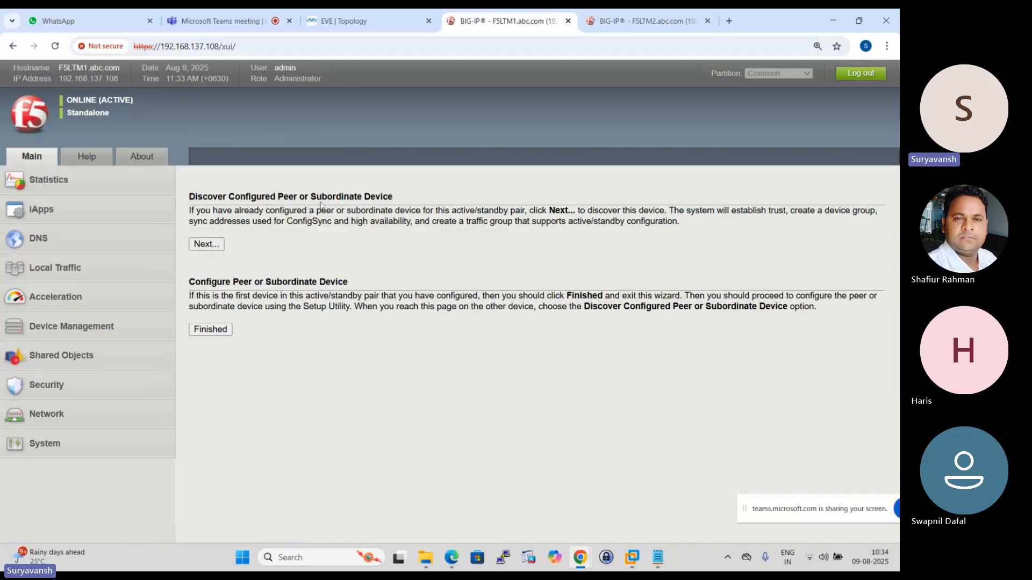
pyautogui.click(204, 243)
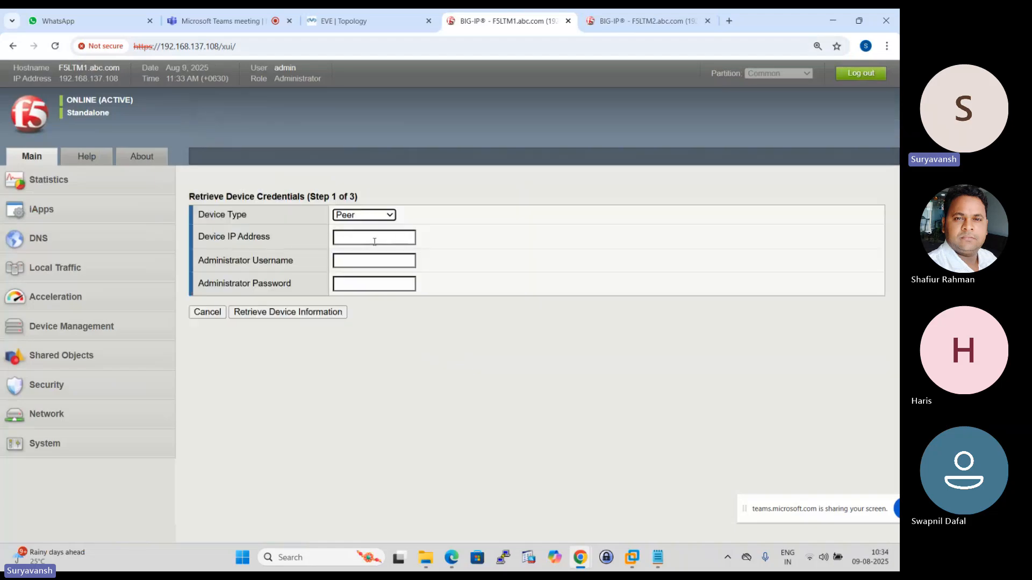
pyautogui.click(348, 235)
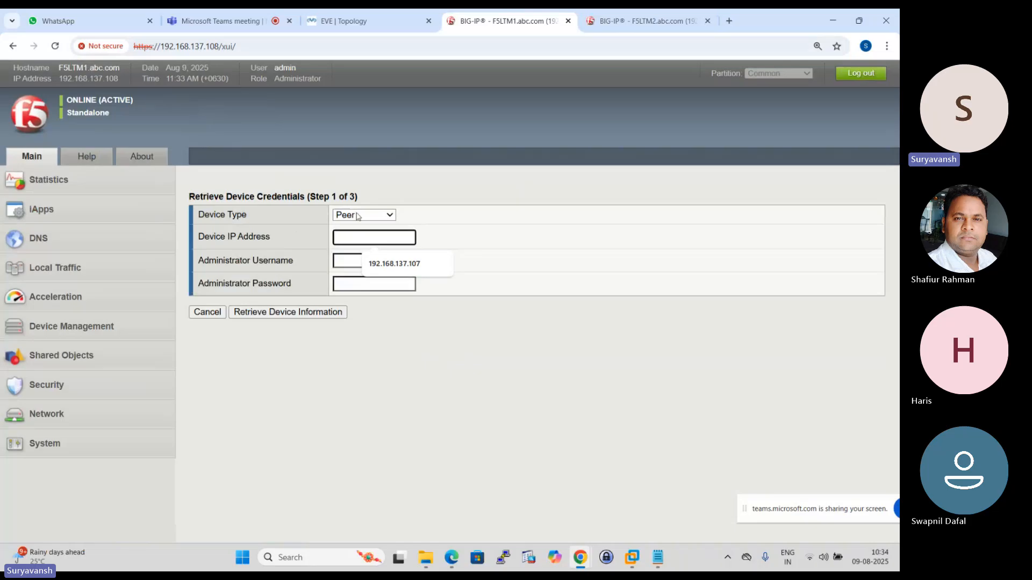
pyautogui.click(504, 238)
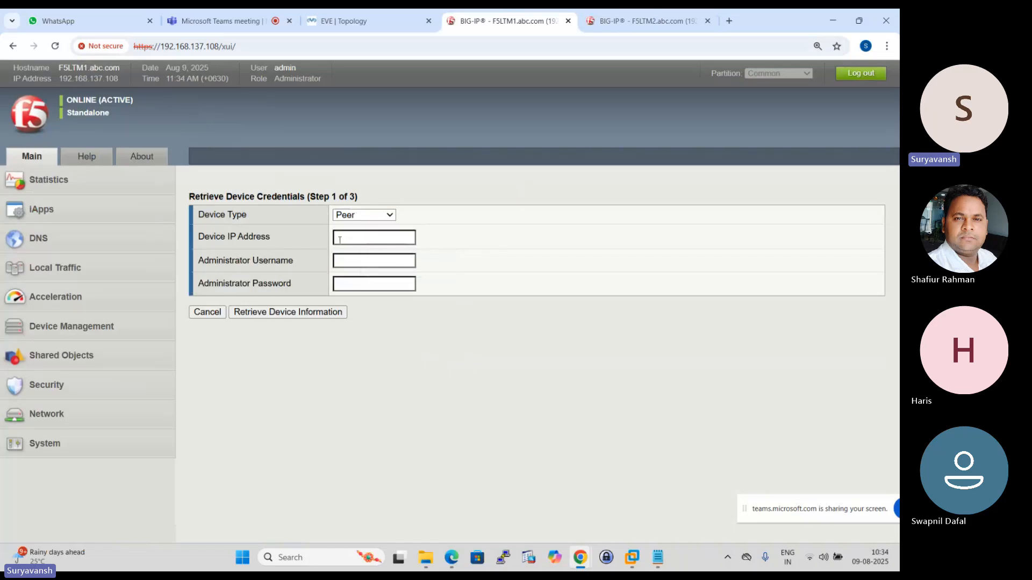
pyautogui.click(348, 240)
pyautogui.click(349, 261)
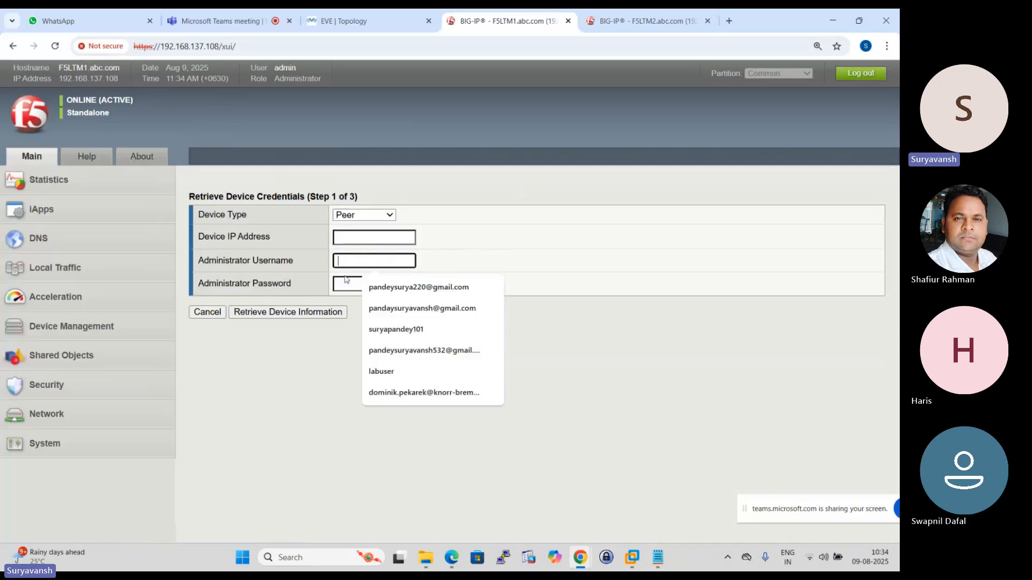
pyautogui.click(349, 283)
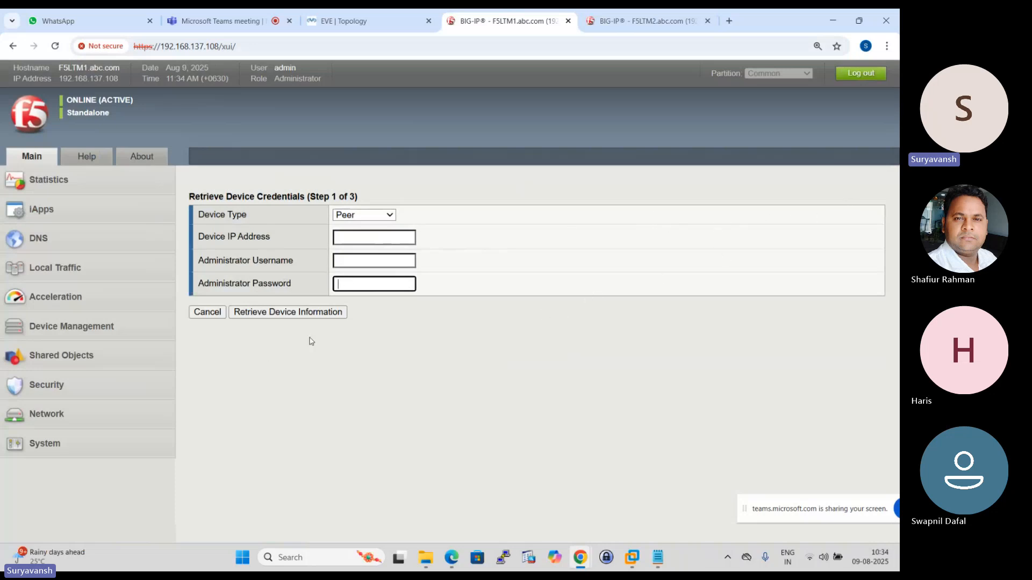
pyautogui.click(357, 237)
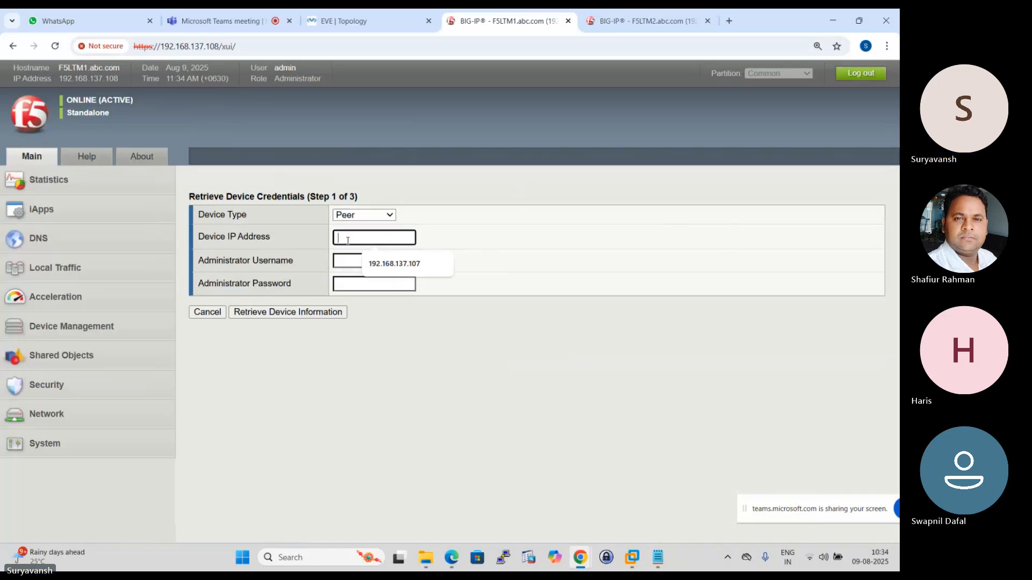
# - Look up LTM-2's HA address in the EVE topology and enter 192.168.3.101 as the peer's device IP address on F5LTM1
pyautogui.click(625, 21)
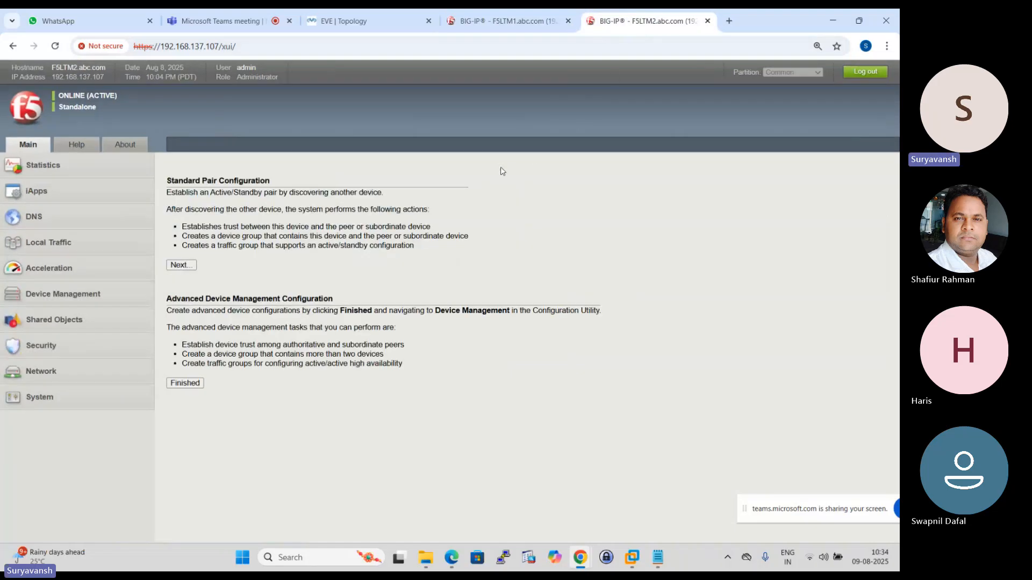
pyautogui.click(350, 22)
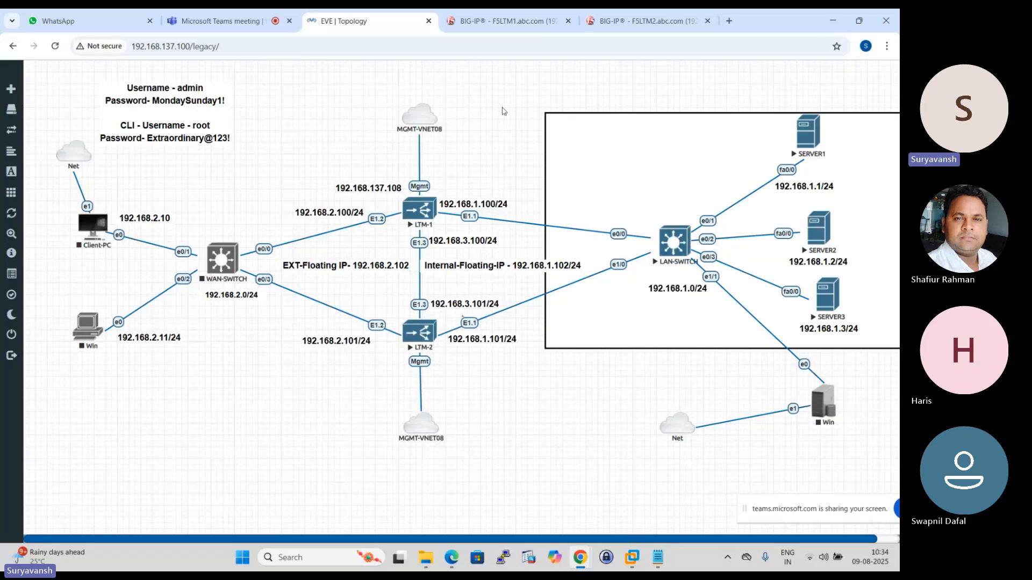
pyautogui.click(505, 20)
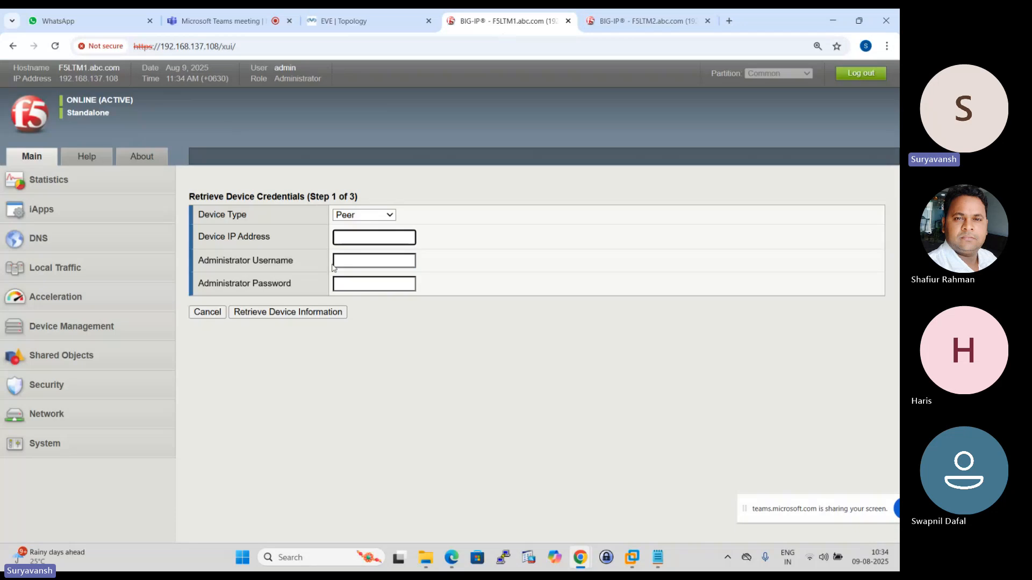
pyautogui.click(350, 238)
pyautogui.write('1')
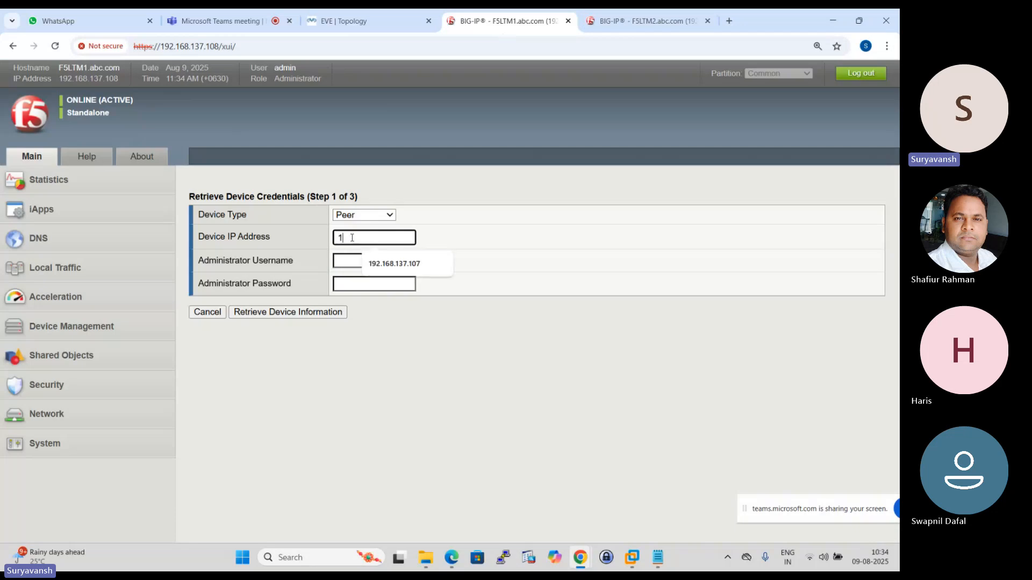
pyautogui.write('92.168.3.')
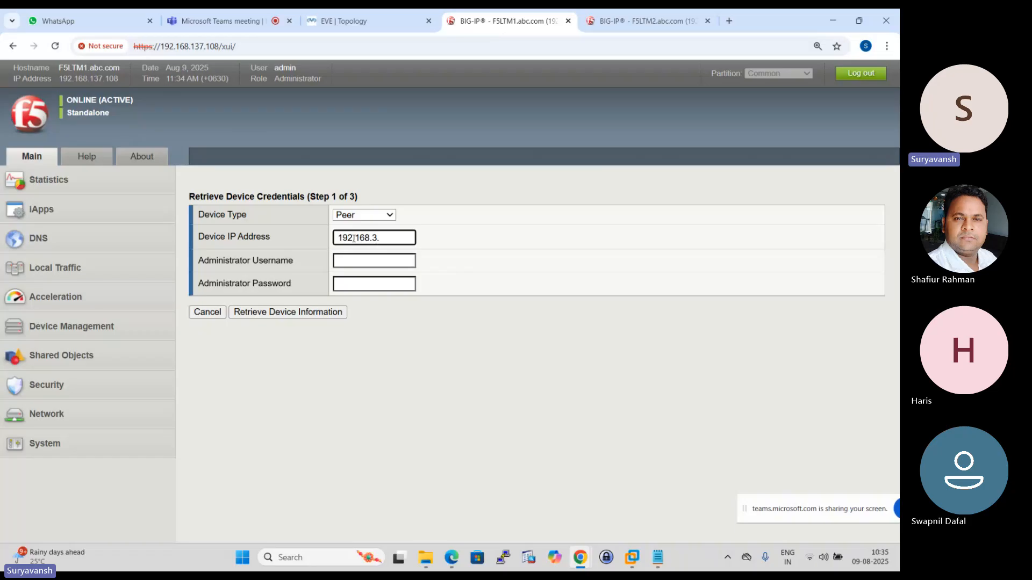
pyautogui.click(344, 21)
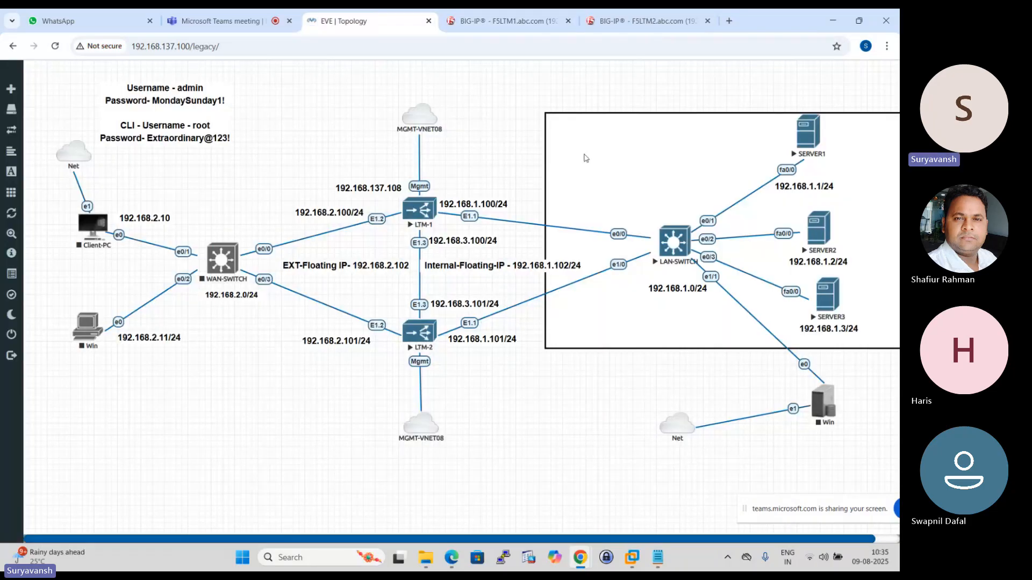
pyautogui.click(533, 19)
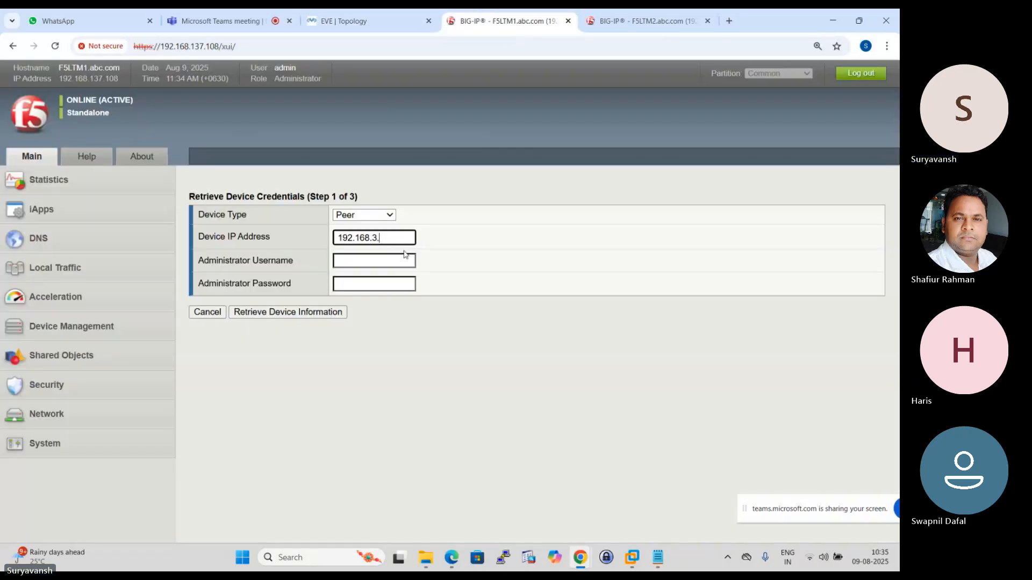
pyautogui.write('101')
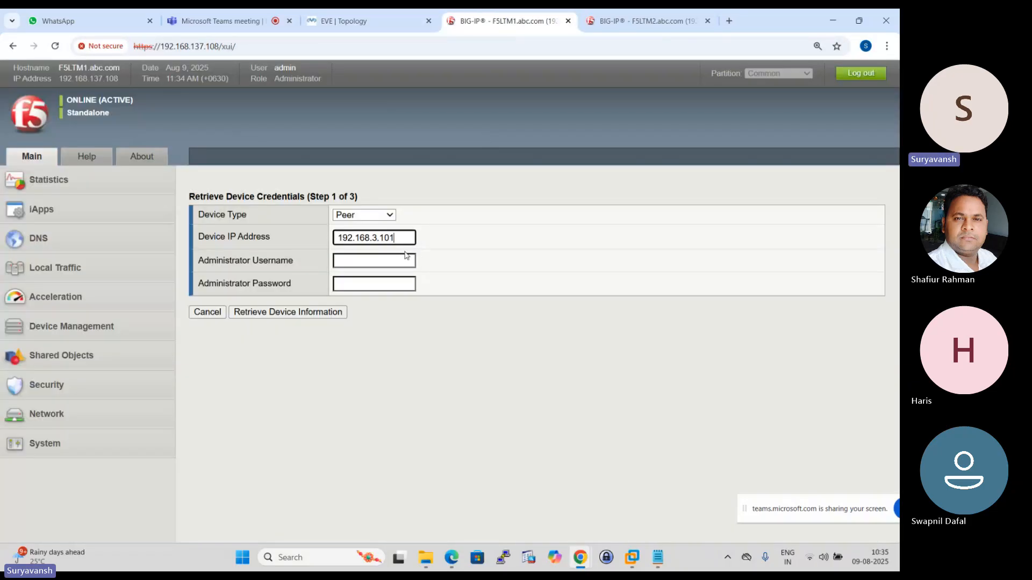
# - Enter the administrator username admin and the administrator password for the peer, and retrieve its device information
pyautogui.click(375, 266)
pyautogui.write('admin')
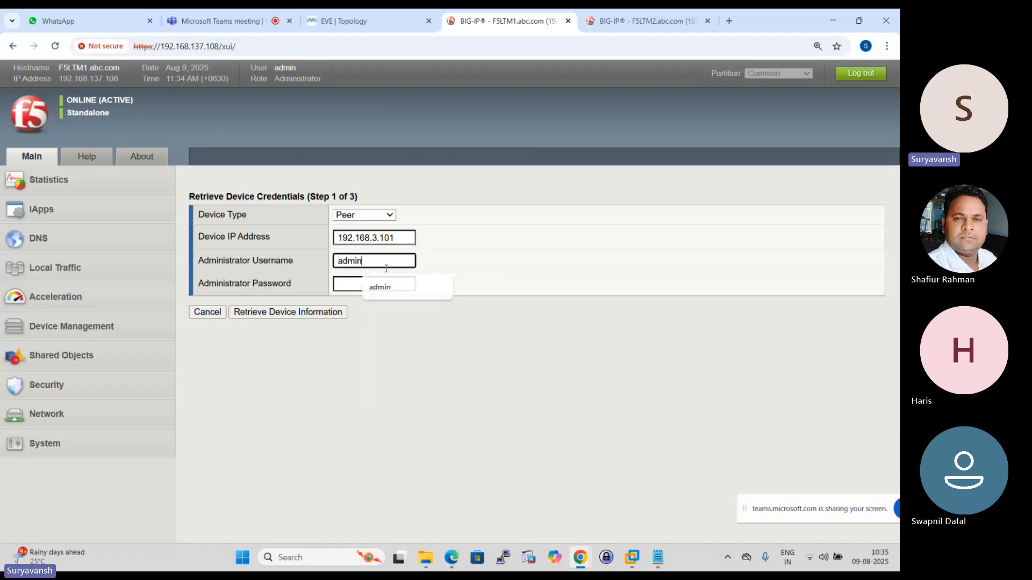
pyautogui.click(367, 285)
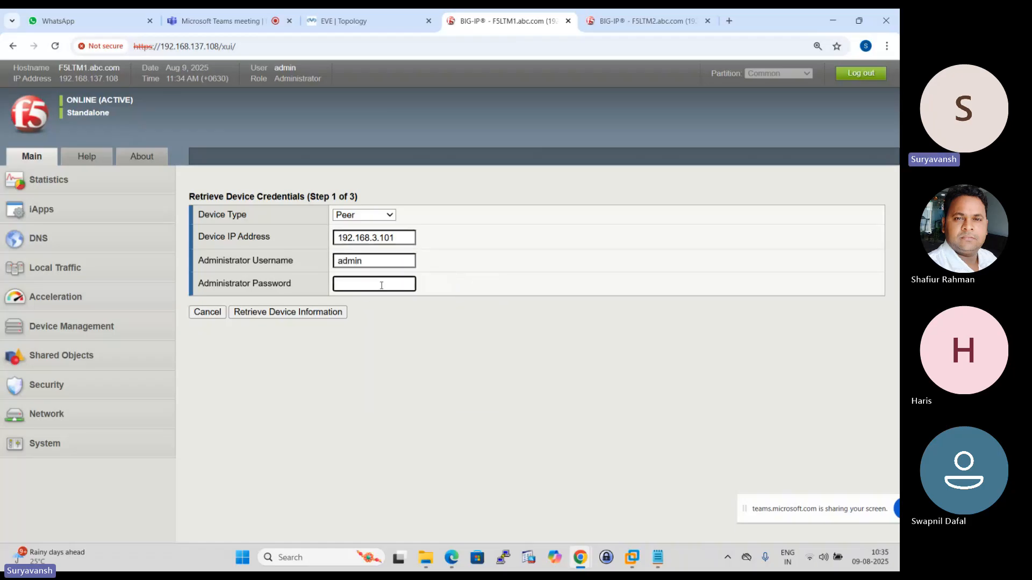
pyautogui.write('admin•••••••')
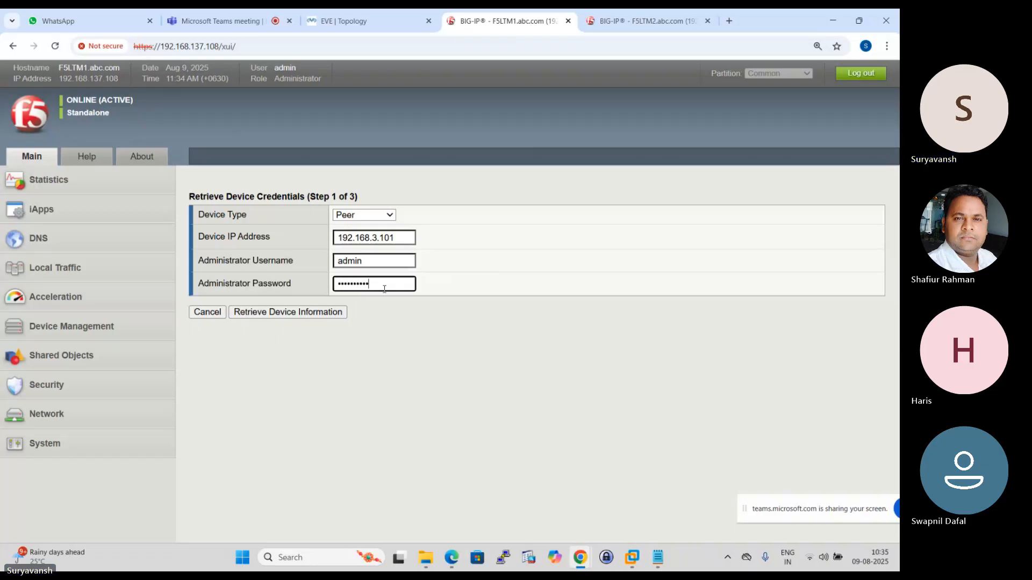
pyautogui.write('•')
pyautogui.click(314, 313)
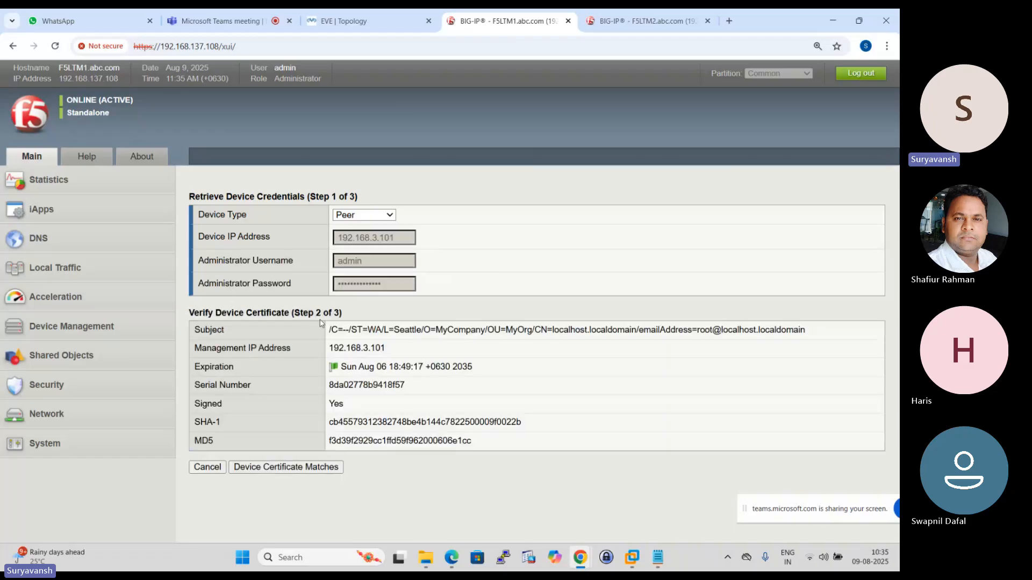
# - Accept the peer's device certificate as matching and add F5LTM2.abc.com with the proposed sync-failover group name
pyautogui.click(287, 467)
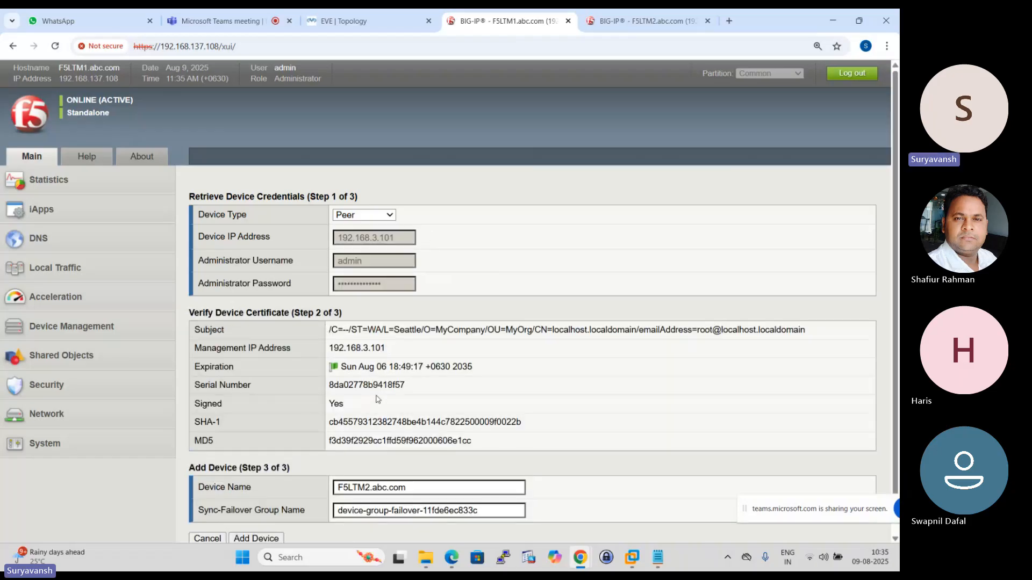
pyautogui.scroll(-1, 419, 401)
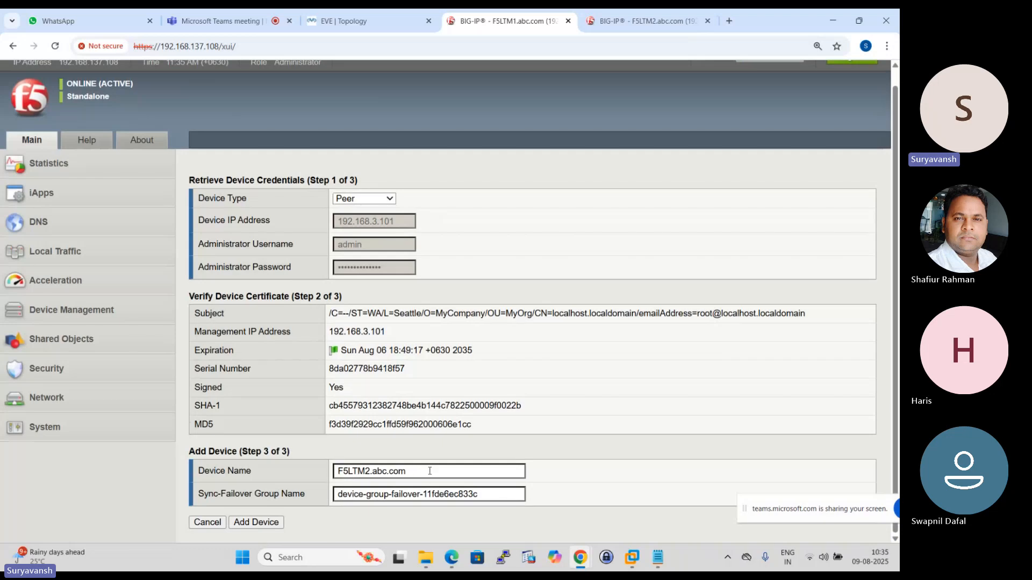
pyautogui.scroll(1, 364, 388)
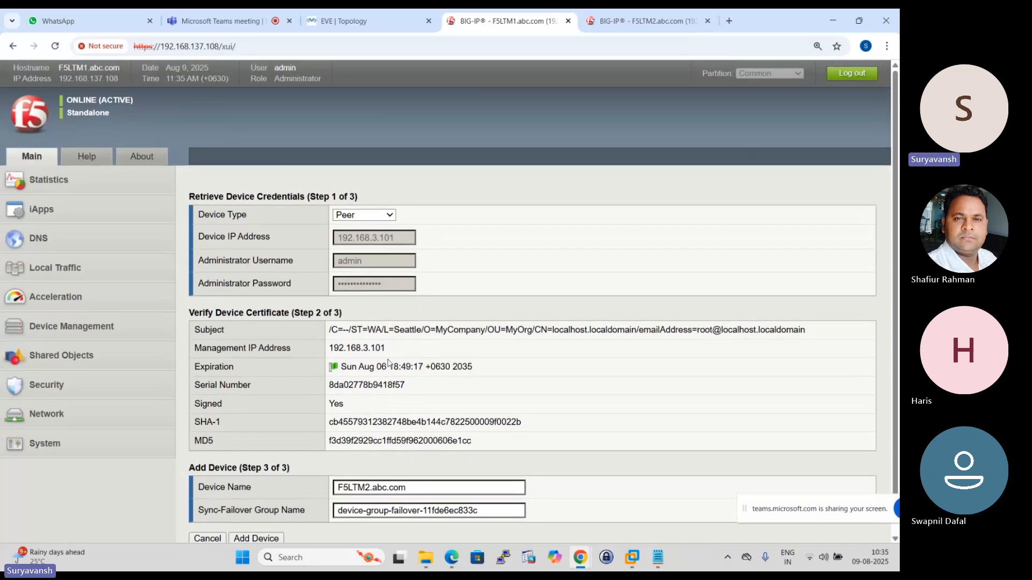
pyautogui.scroll(-1, 388, 362)
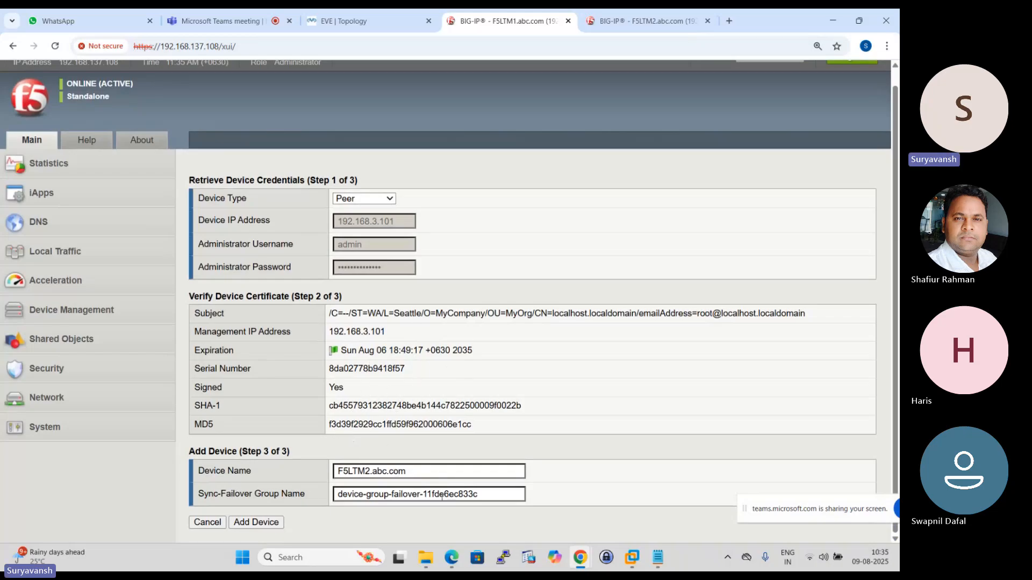
pyautogui.click(270, 522)
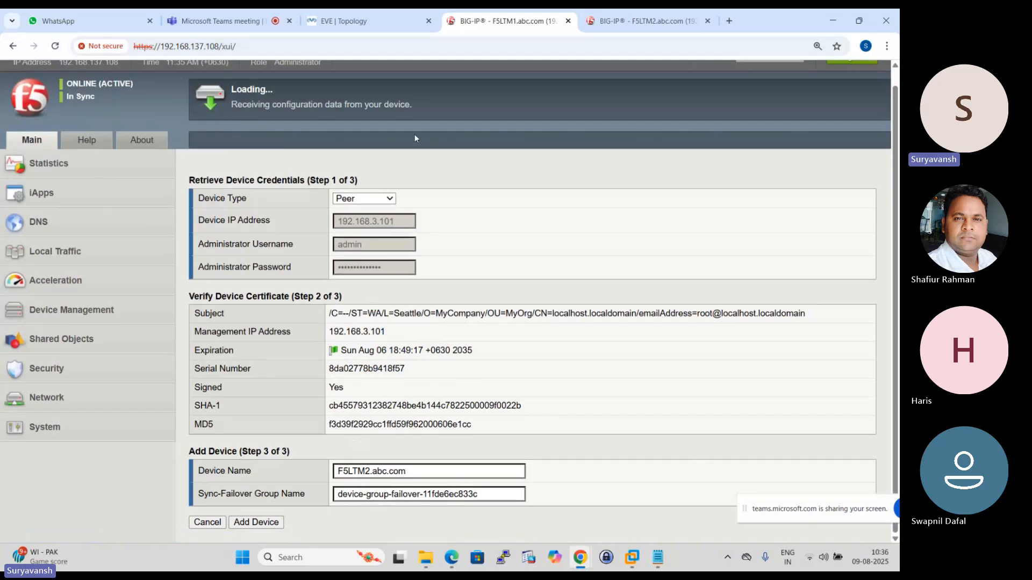
# - Check the sync status on F5LTM2, and open the properties of the sync-failover device group on F5LTM1
pyautogui.click(645, 20)
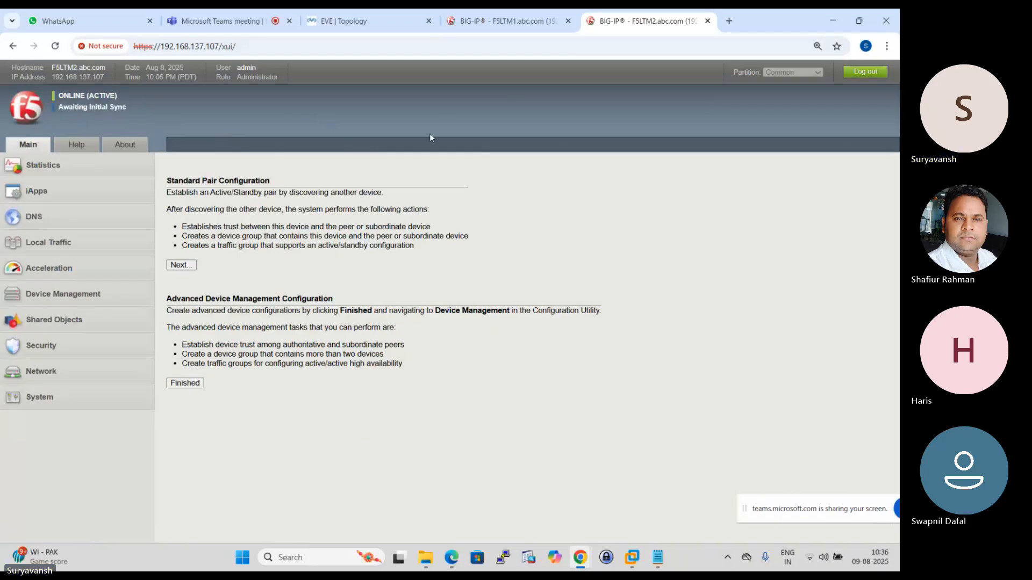
pyautogui.click(510, 16)
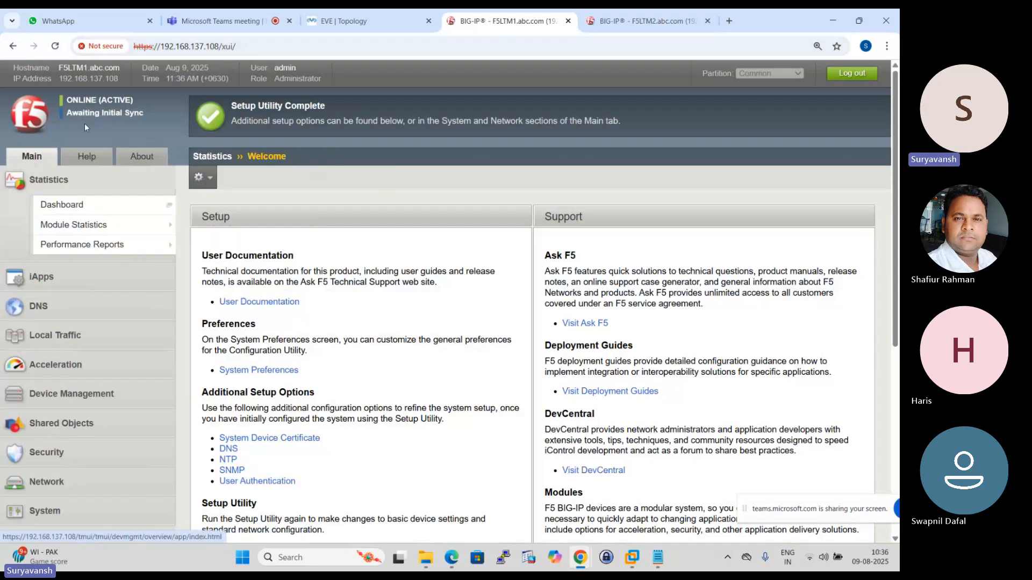
pyautogui.moveTo(168, 252)
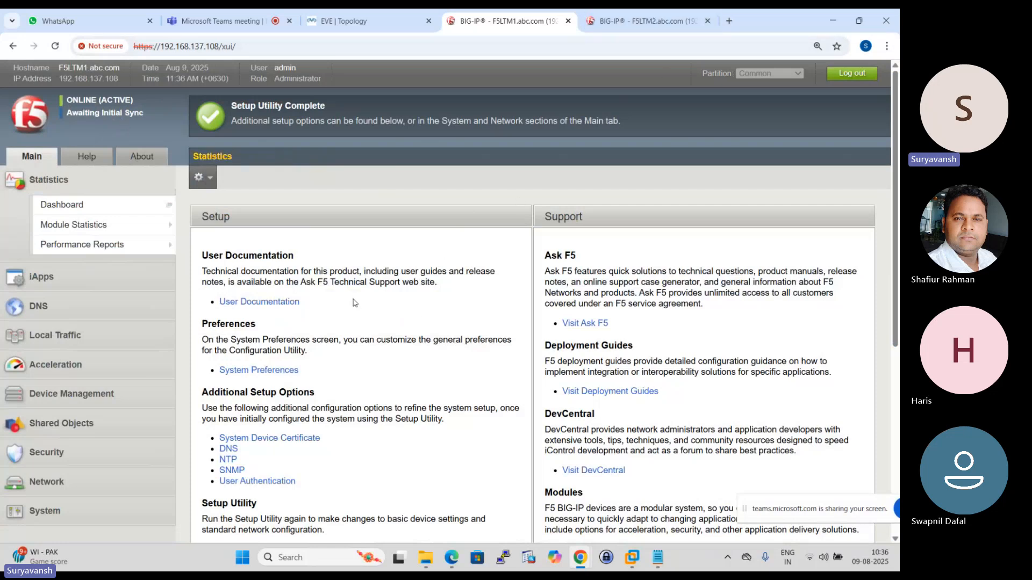
pyautogui.scroll(-1, 354, 303)
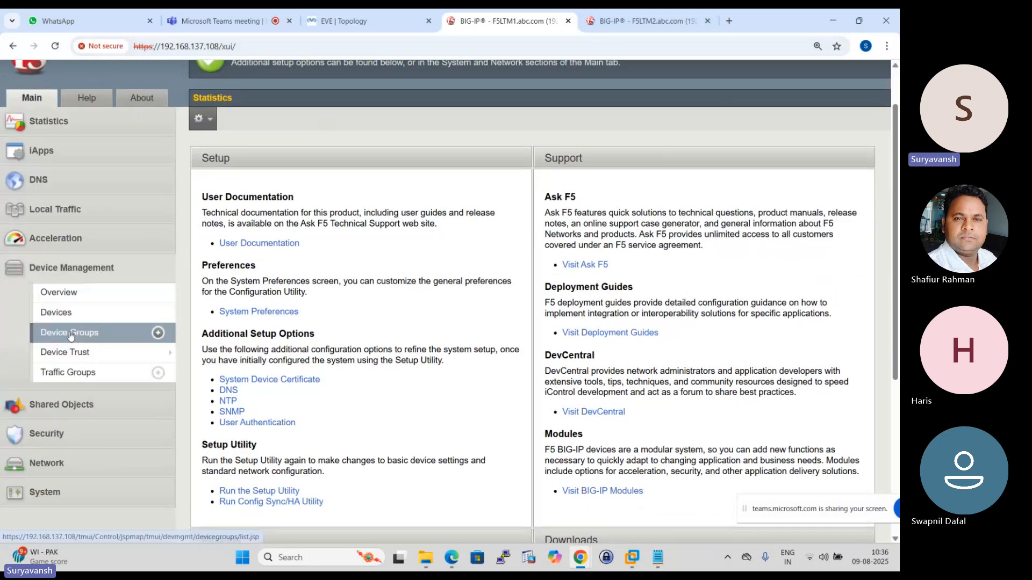
pyautogui.click(71, 335)
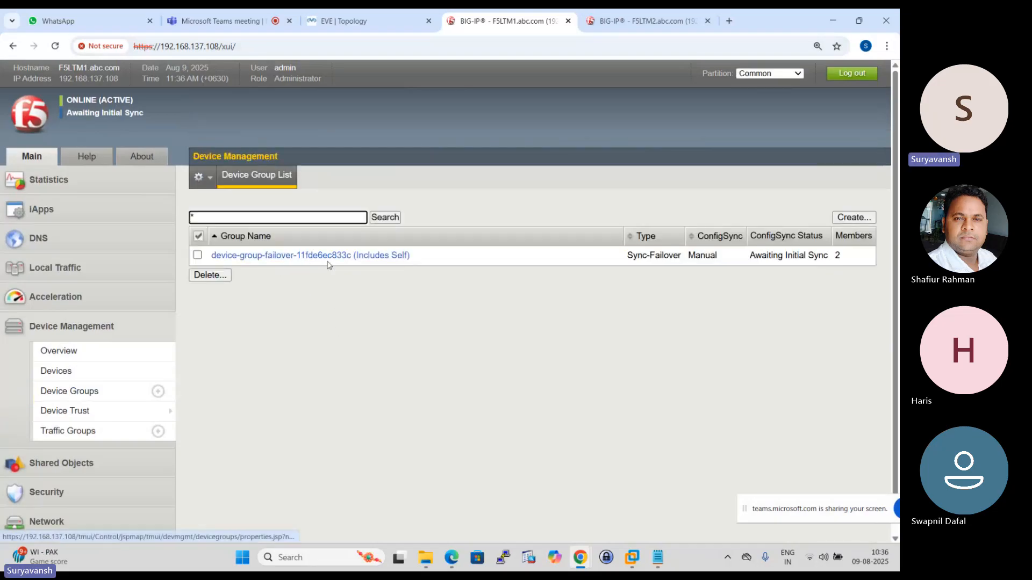
pyautogui.click(280, 261)
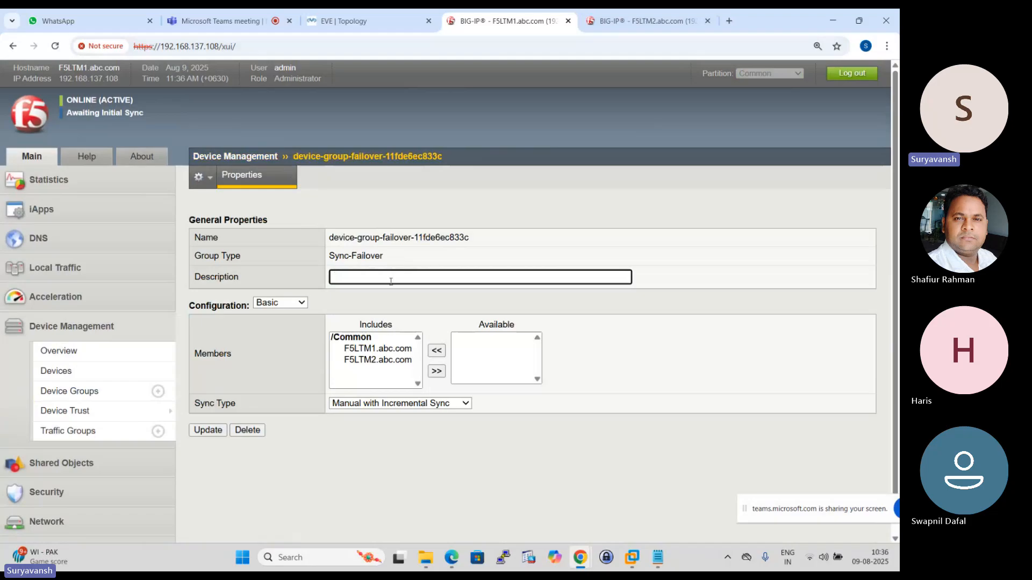
# - Show the device group's advanced configuration and open the choices for its sync type
pyautogui.click(302, 304)
pyautogui.click(276, 331)
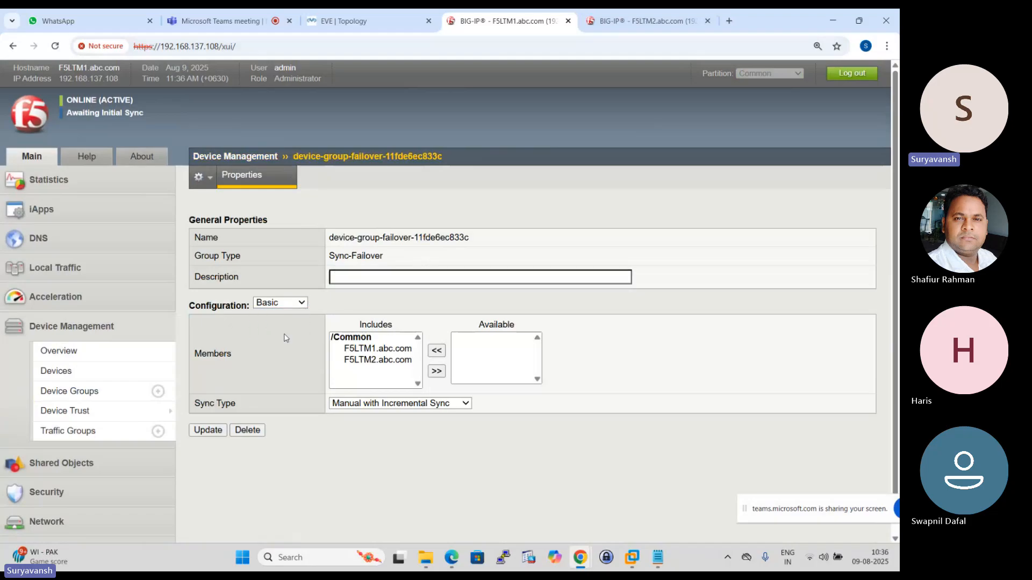
pyautogui.scroll(-1, 202, 375)
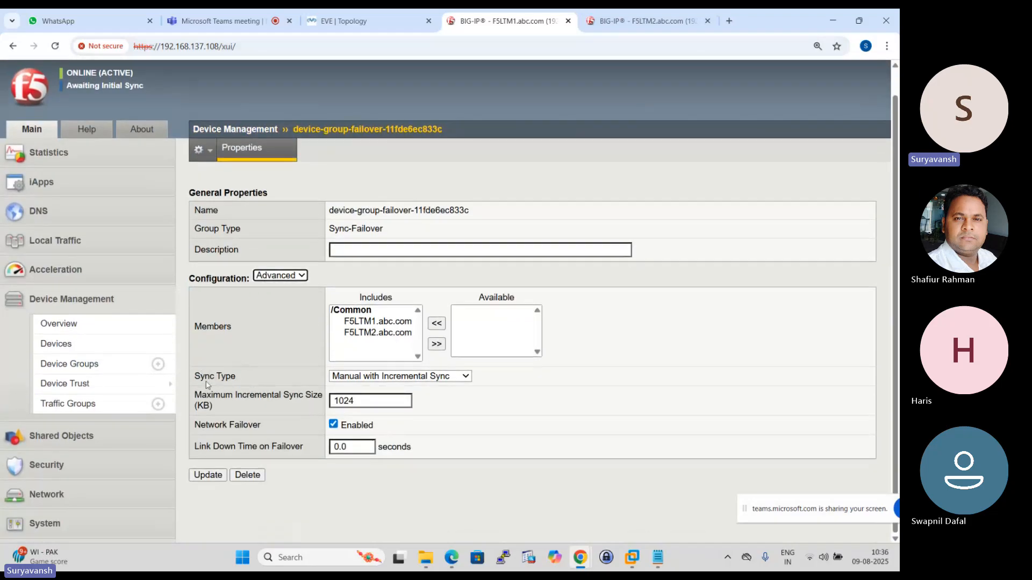
pyautogui.click(466, 376)
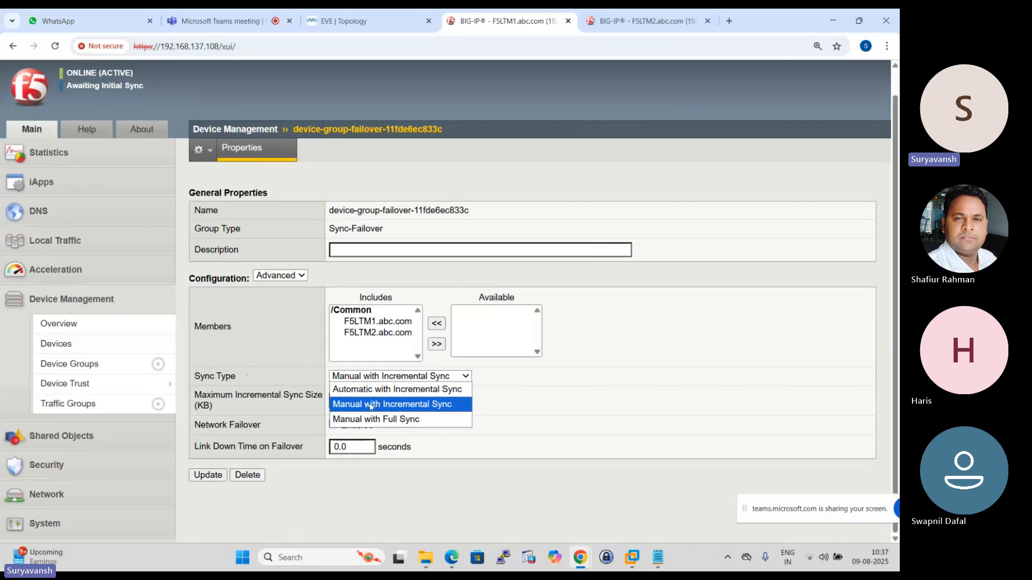
# - Set the failover device group's sync type to Manual with Incremental Sync and apply the update
pyautogui.click(425, 406)
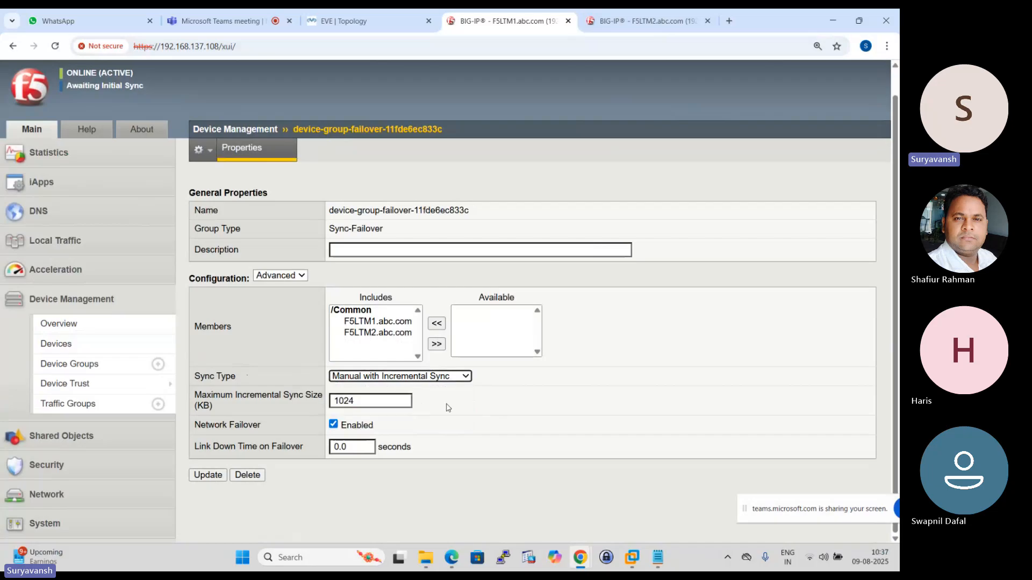
pyautogui.click(208, 476)
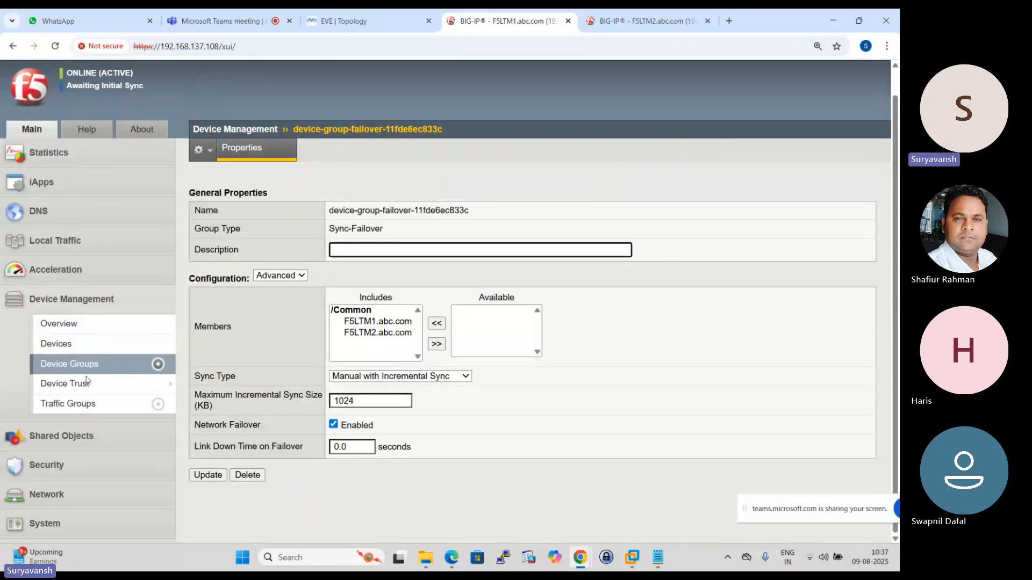
# - Examine the local domain's device trust information, including its sync status, summary and CA certificate details
pyautogui.scroll(1, 82, 383)
pyautogui.click(81, 398)
pyautogui.scroll(-1, 385, 340)
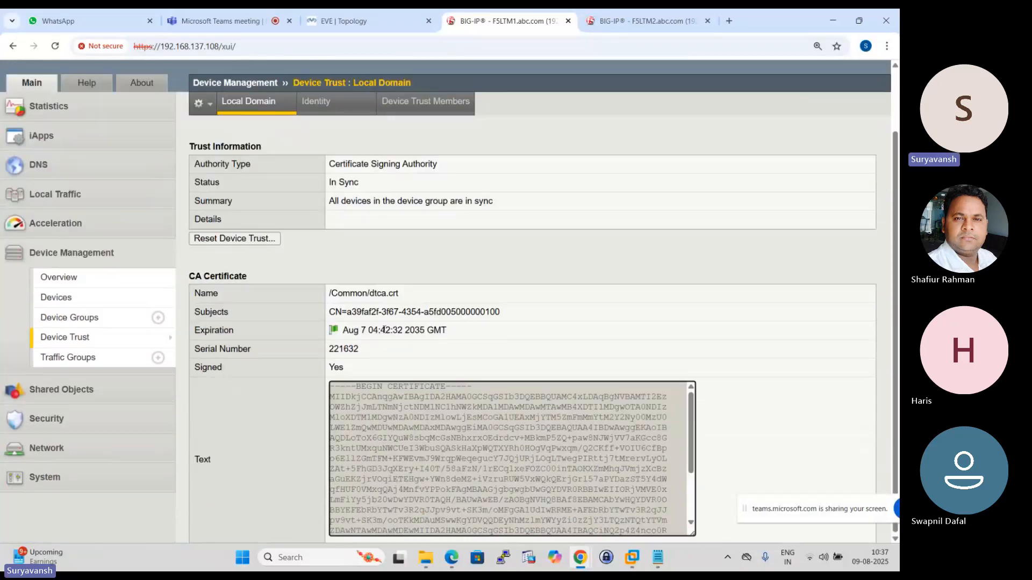
pyautogui.scroll(1, 375, 338)
pyautogui.scroll(-1, 411, 346)
pyautogui.scroll(1, 419, 356)
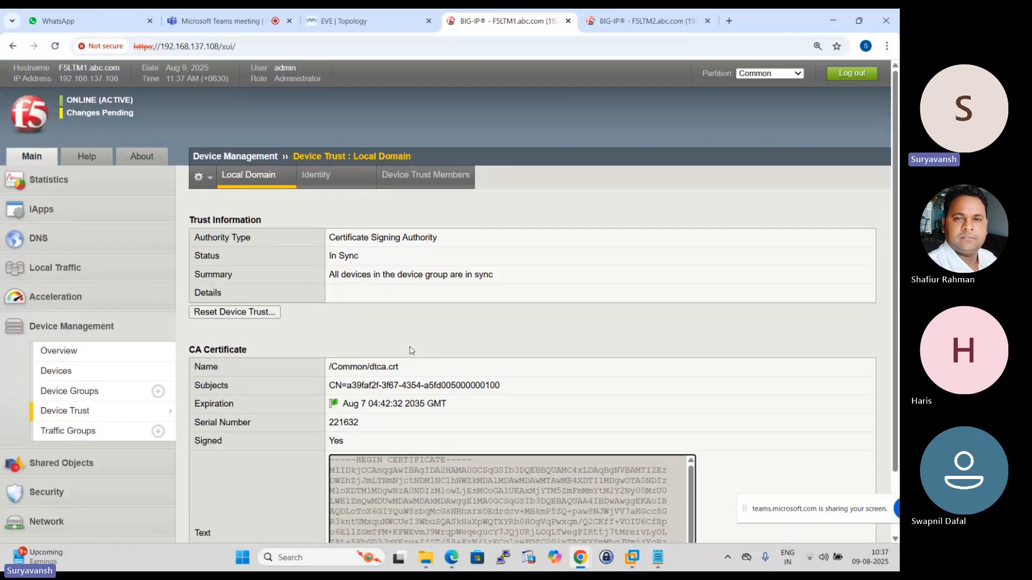
pyautogui.moveTo(329, 274)
pyautogui.mouseDown()
pyautogui.moveTo(495, 278)
pyautogui.moveTo(322, 272)
pyautogui.mouseUp()
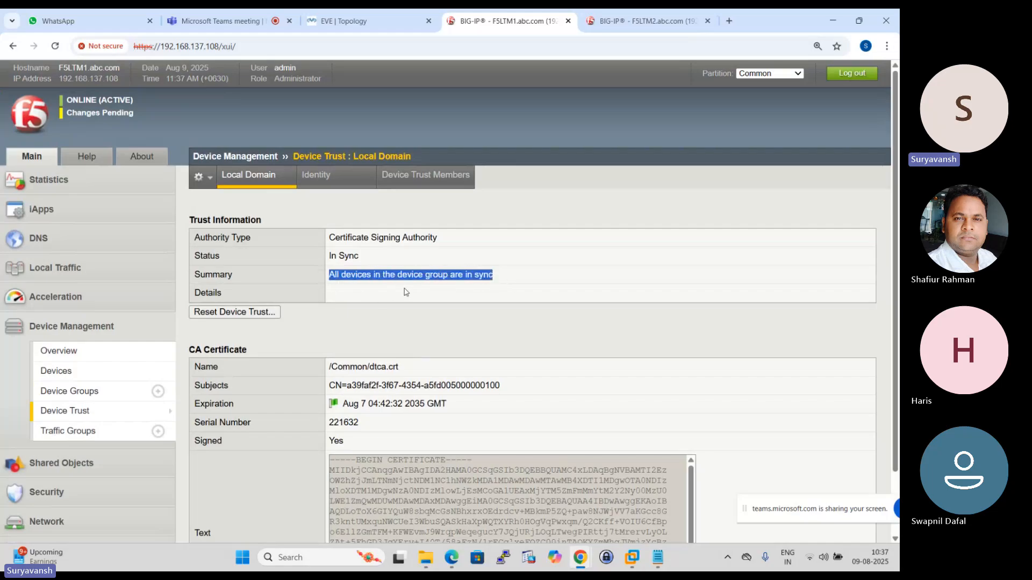
pyautogui.scroll(-1, 406, 292)
pyautogui.scroll(1, 407, 308)
pyautogui.scroll(-1, 414, 320)
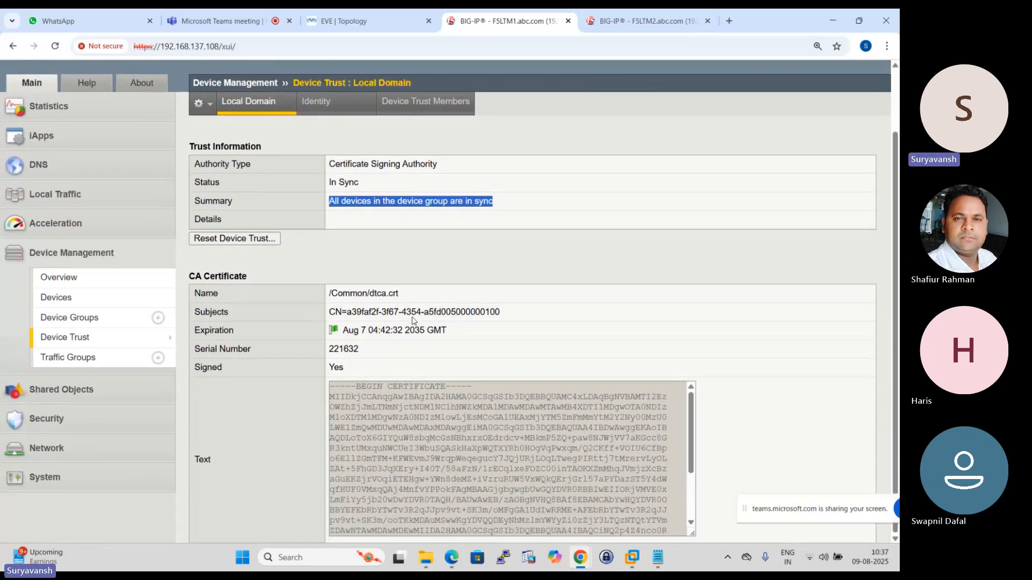
pyautogui.scroll(1, 414, 318)
pyautogui.scroll(-1, 414, 317)
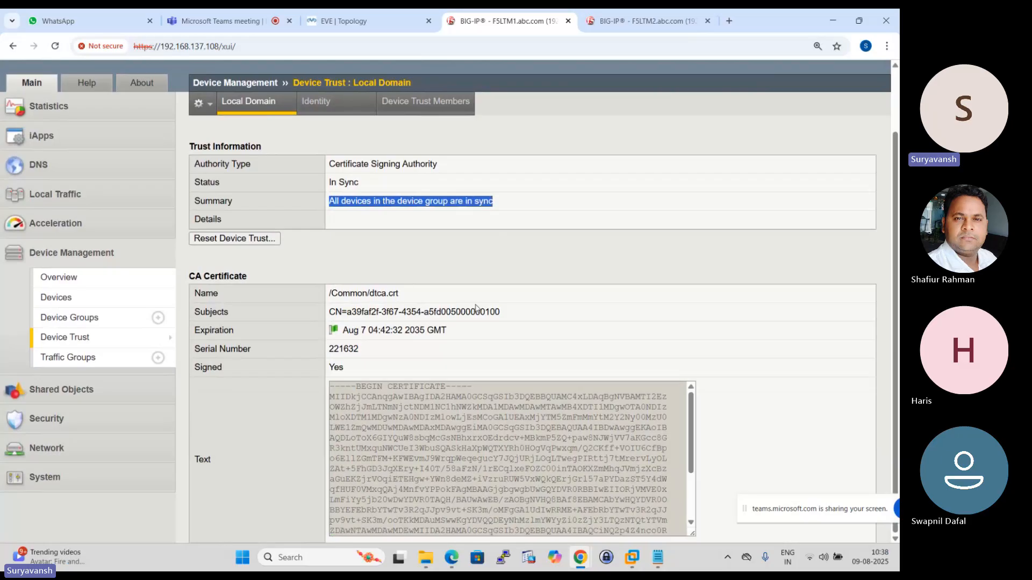
pyautogui.scroll(1, 478, 252)
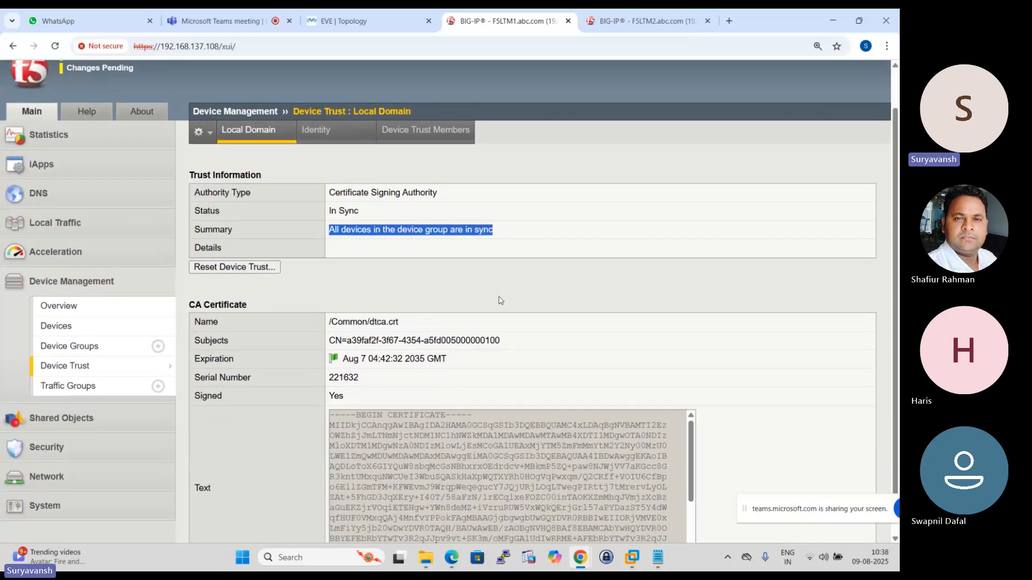
pyautogui.scroll(-1, 444, 311)
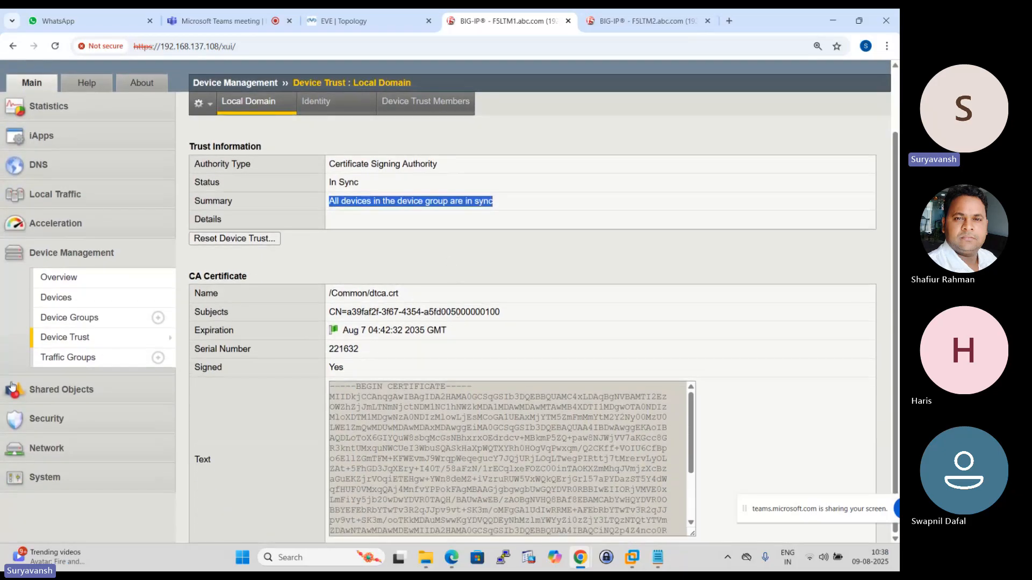
# - In traffic-group-1, put F5LTM1.abc.com first and F5LTM2.abc.com second in the preferred failover order, and save the traffic group
pyautogui.click(81, 358)
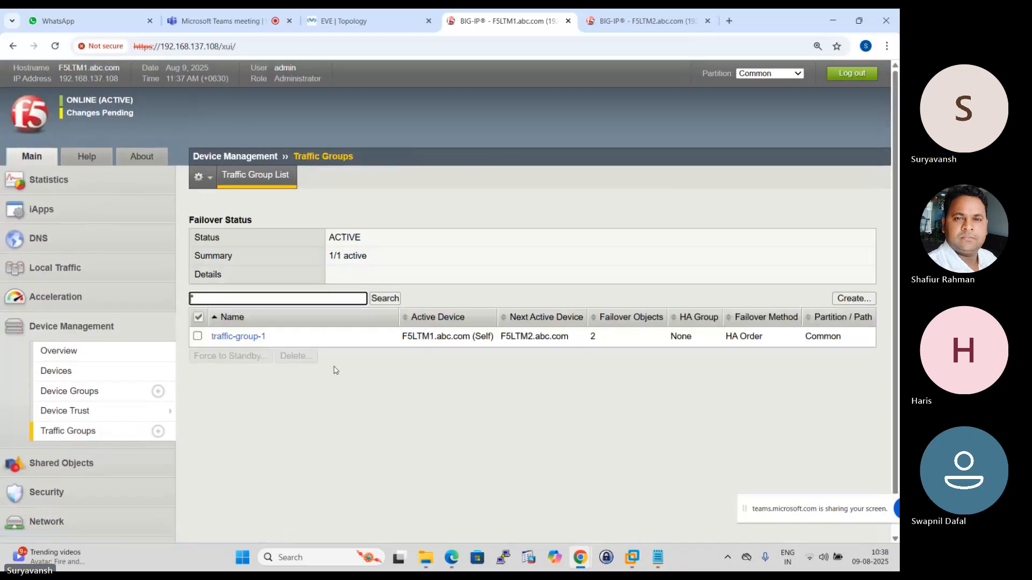
pyautogui.click(231, 337)
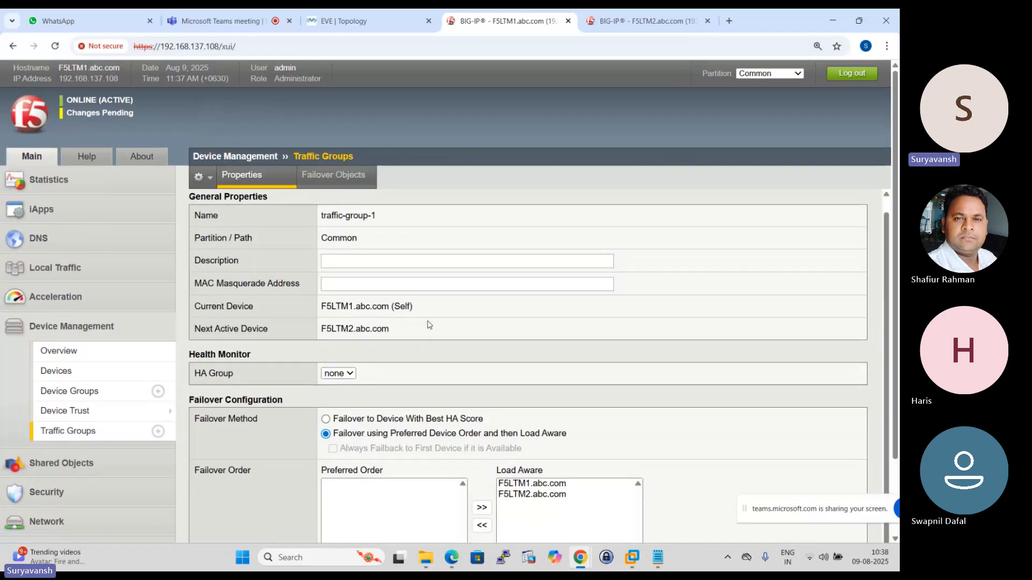
pyautogui.scroll(-2, 454, 376)
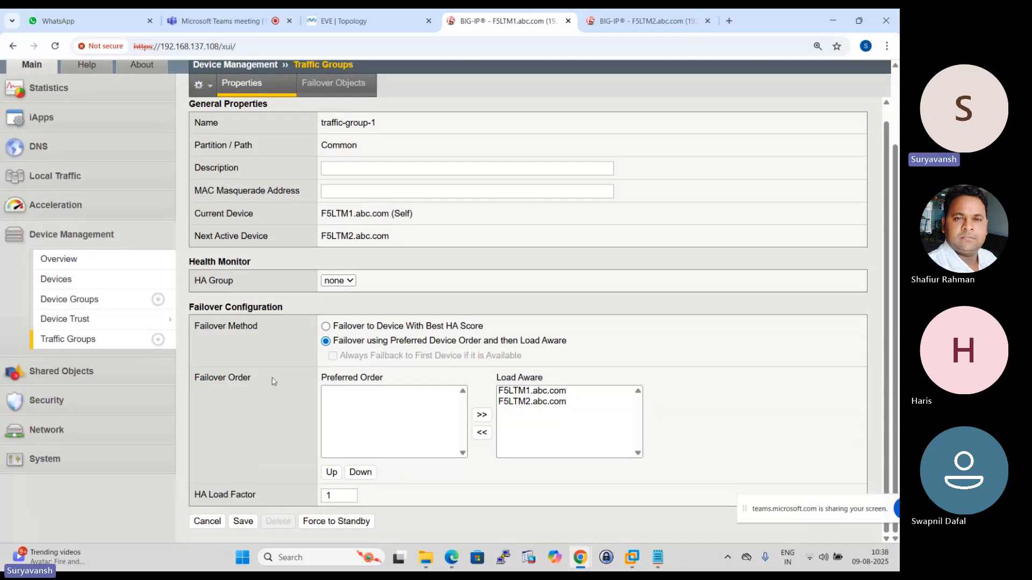
pyautogui.click(533, 391)
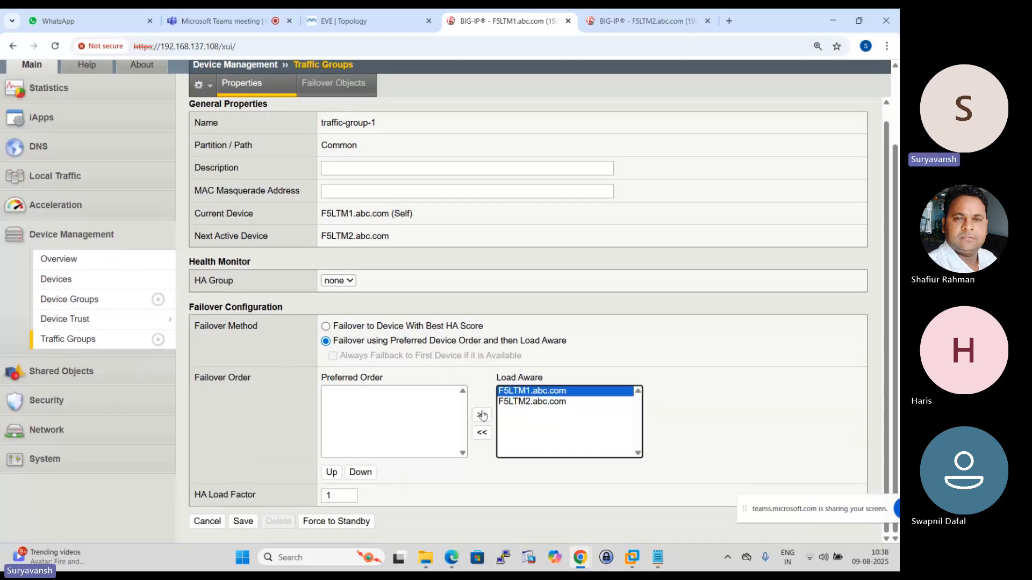
pyautogui.click(528, 390)
pyautogui.click(482, 432)
pyautogui.click(528, 391)
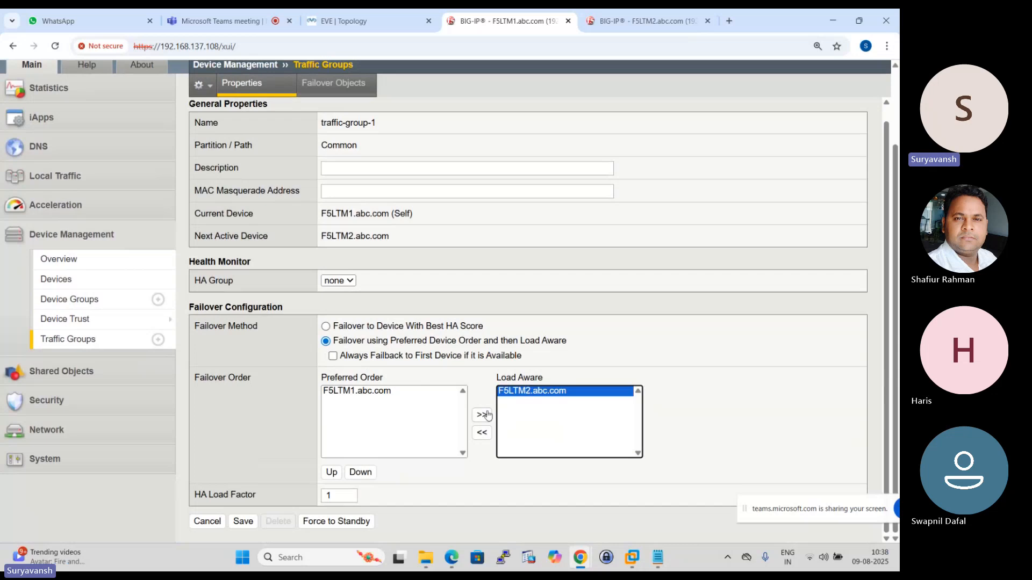
pyautogui.click(481, 432)
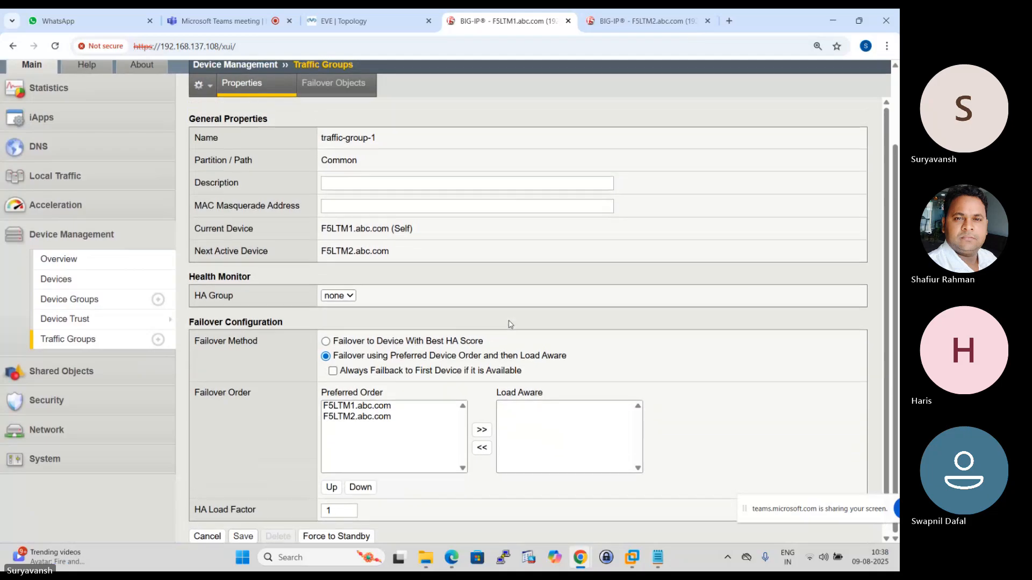
pyautogui.scroll(3, 508, 324)
pyautogui.scroll(-3, 445, 304)
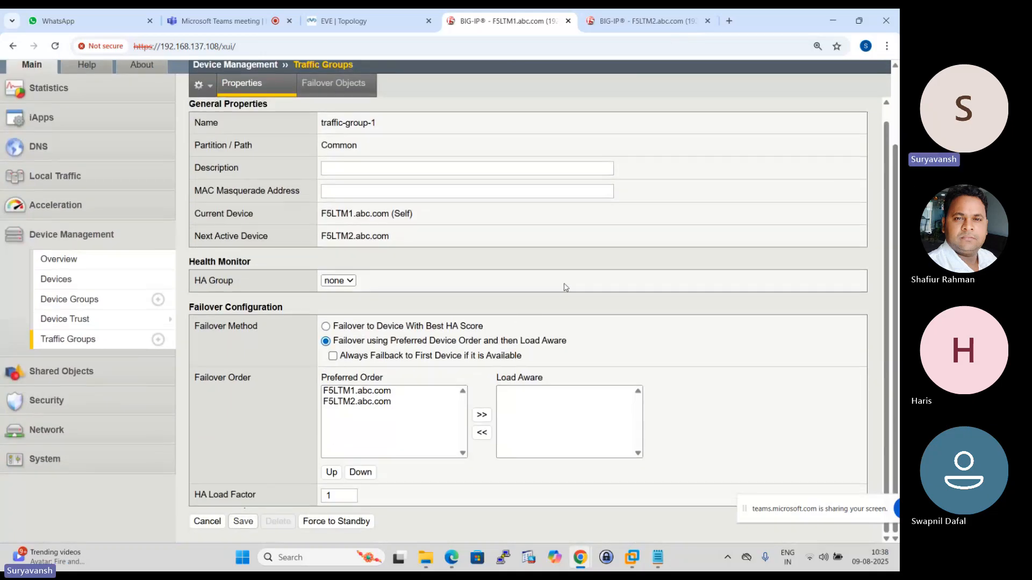
pyautogui.scroll(3, 566, 287)
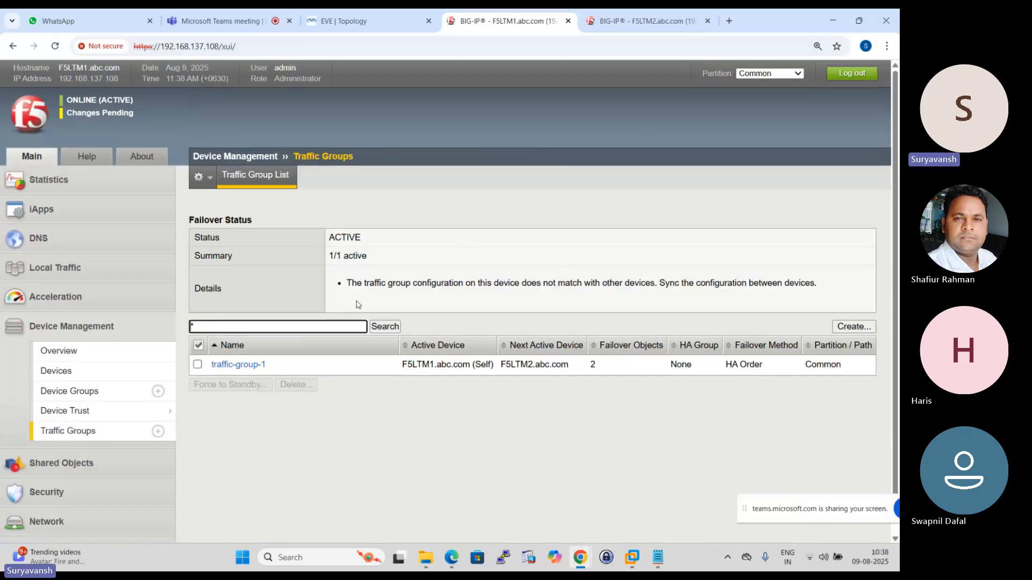
# - Check the failover and sync status on F5LTM2, and view the list of virtual servers on F5LTM1
pyautogui.click(635, 16)
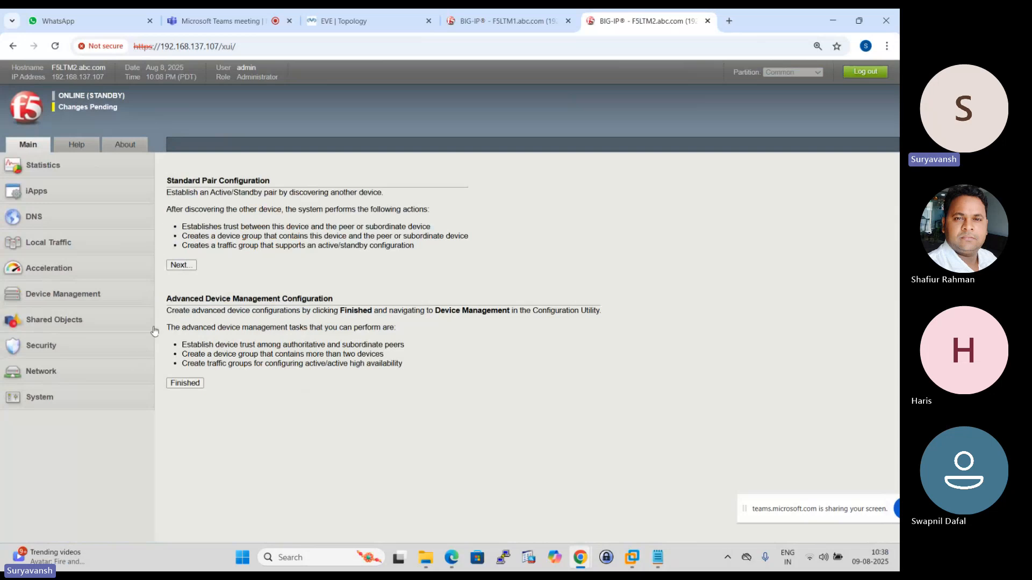
pyautogui.click(507, 19)
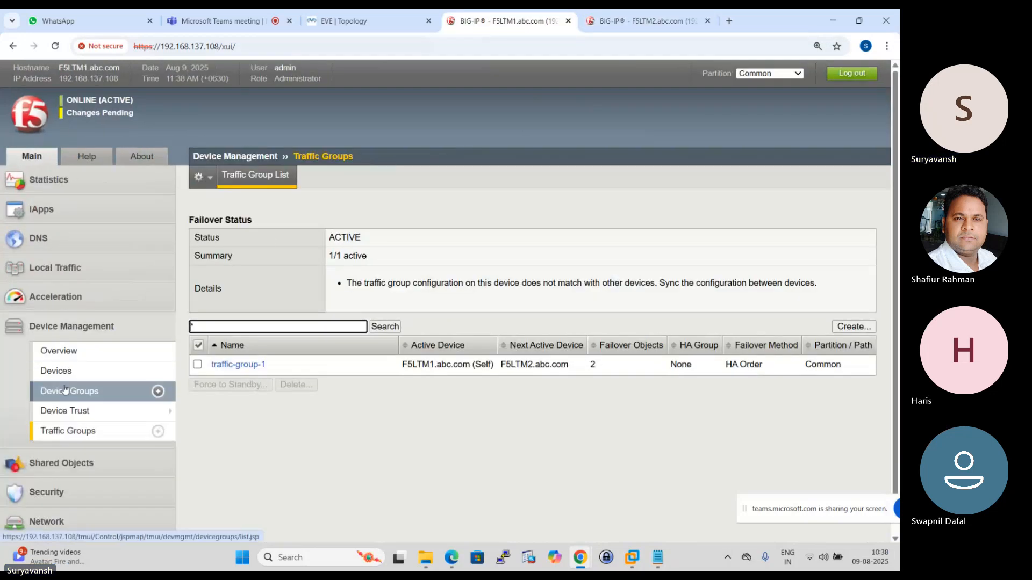
pyautogui.click(65, 276)
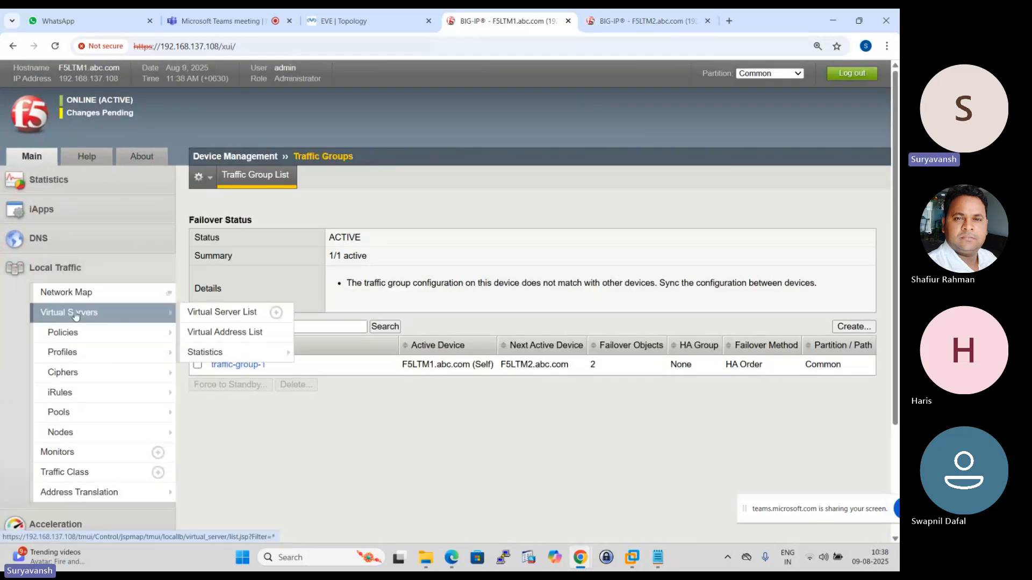
pyautogui.click(225, 309)
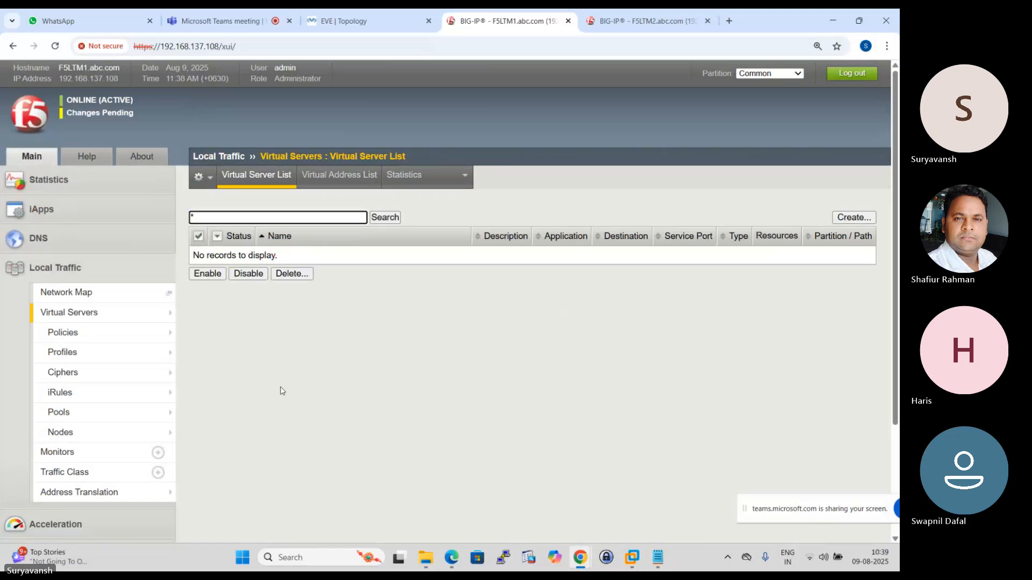
# - Examine the failover device group's sync issues, recommended action, member states and sync options in F5LTM1's device management overview
pyautogui.click(88, 114)
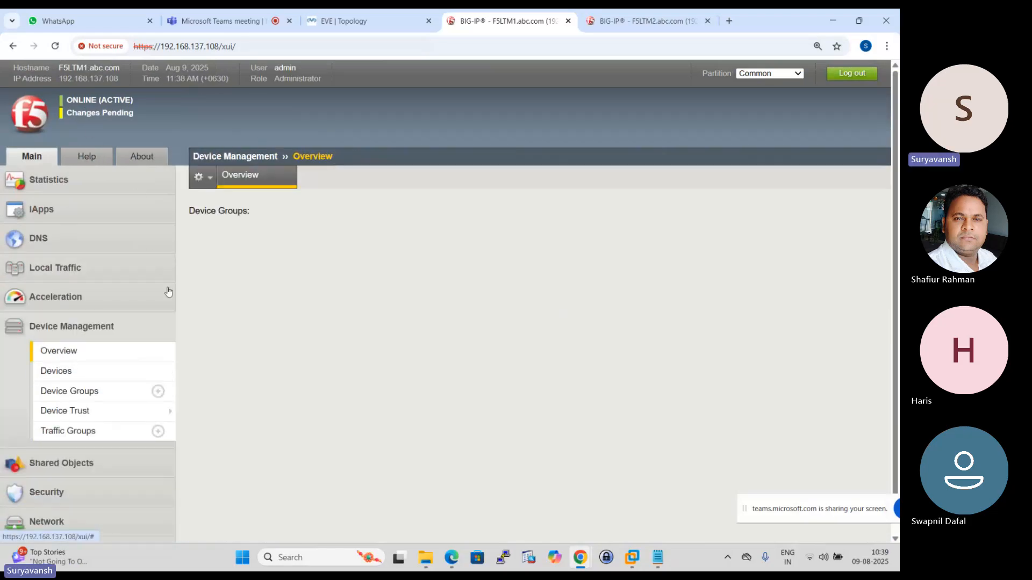
pyautogui.scroll(-1, 352, 336)
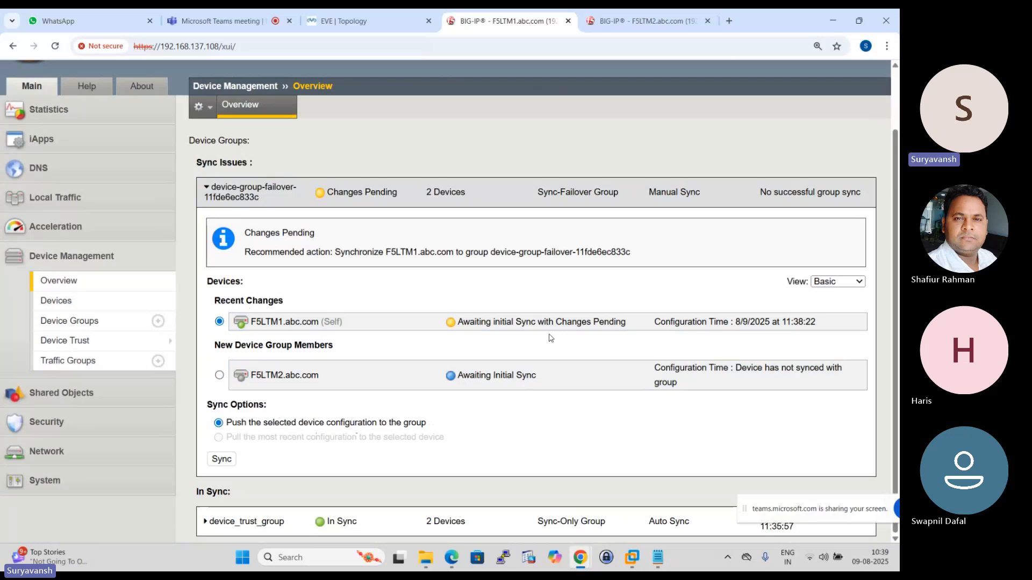
pyautogui.scroll(2, 550, 338)
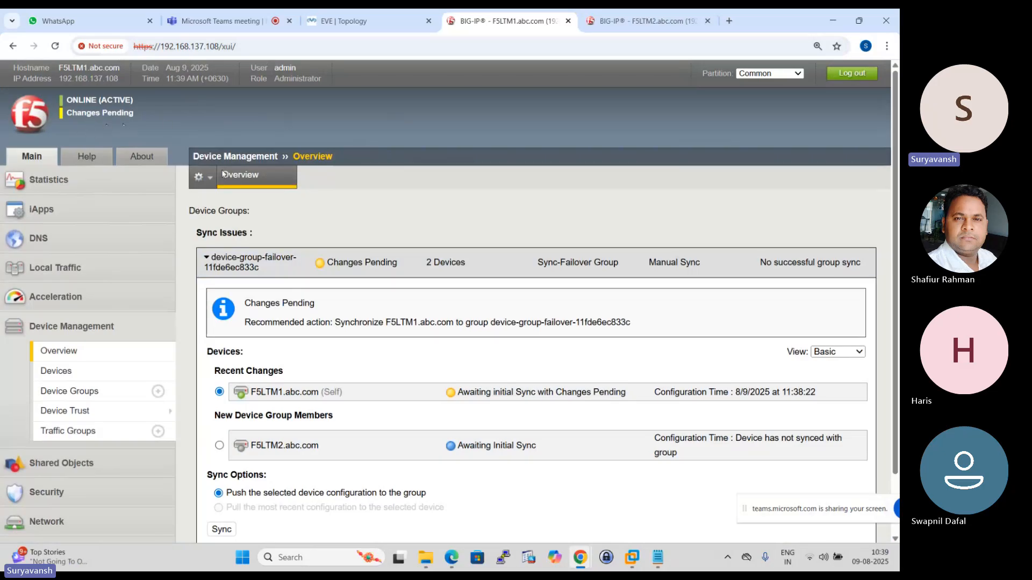
pyautogui.scroll(-1, 304, 281)
pyautogui.scroll(1, 304, 281)
pyautogui.scroll(-1, 426, 352)
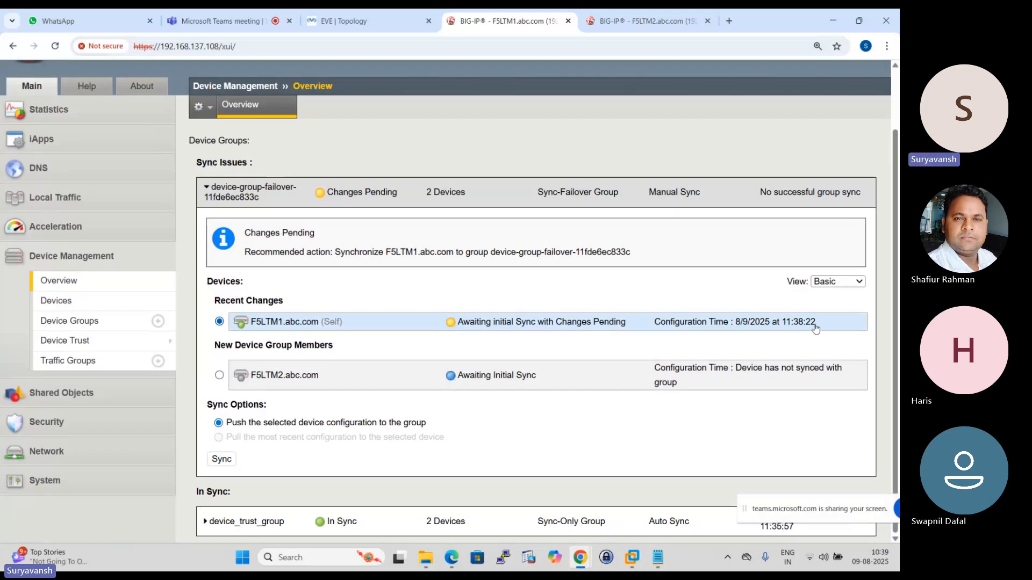
pyautogui.scroll(1, 795, 350)
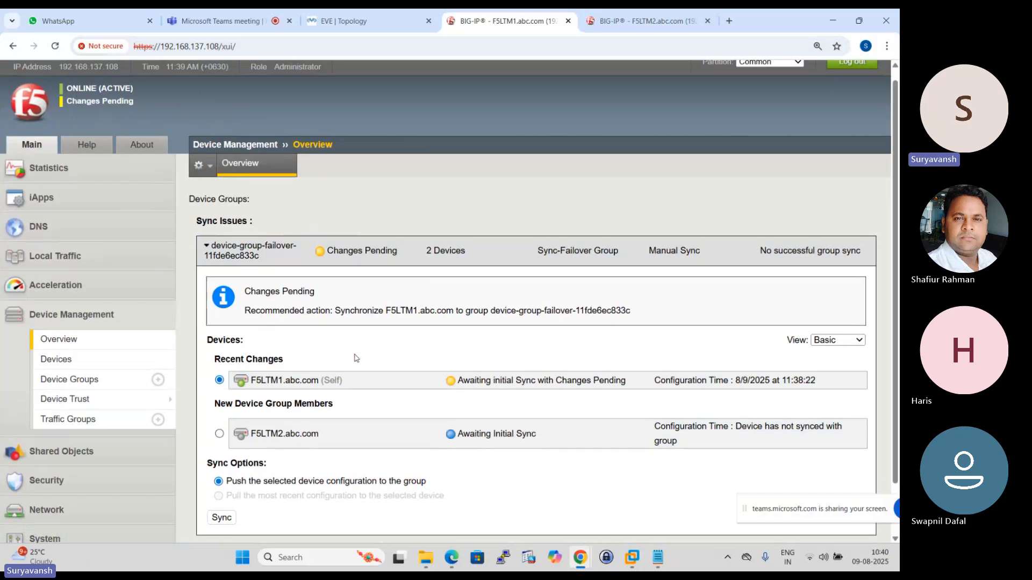
pyautogui.scroll(-1, 323, 365)
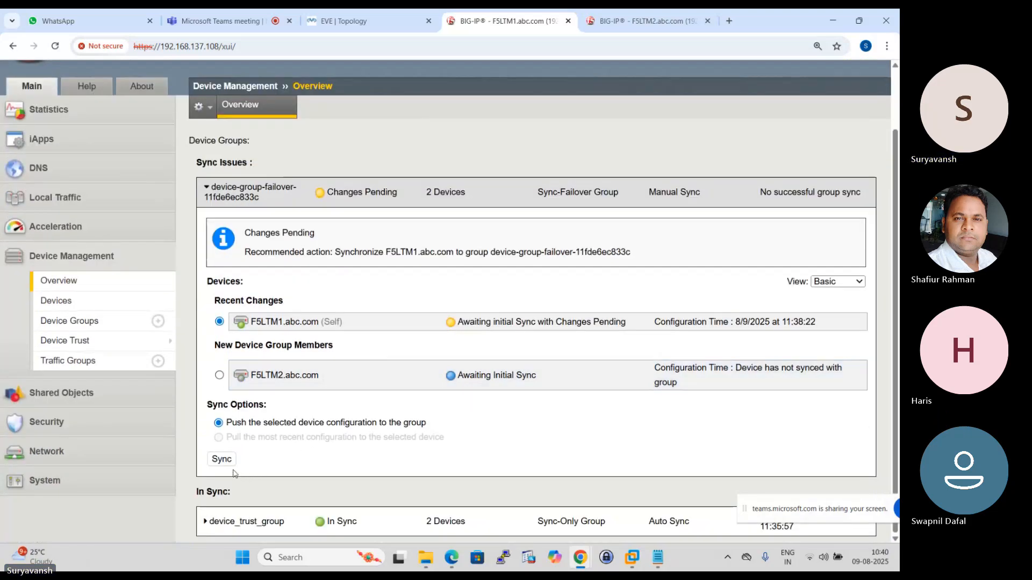
# - Review the members of device_trust_group, and push F5LTM1.abc.com's configuration to the failover device group
pyautogui.click(205, 521)
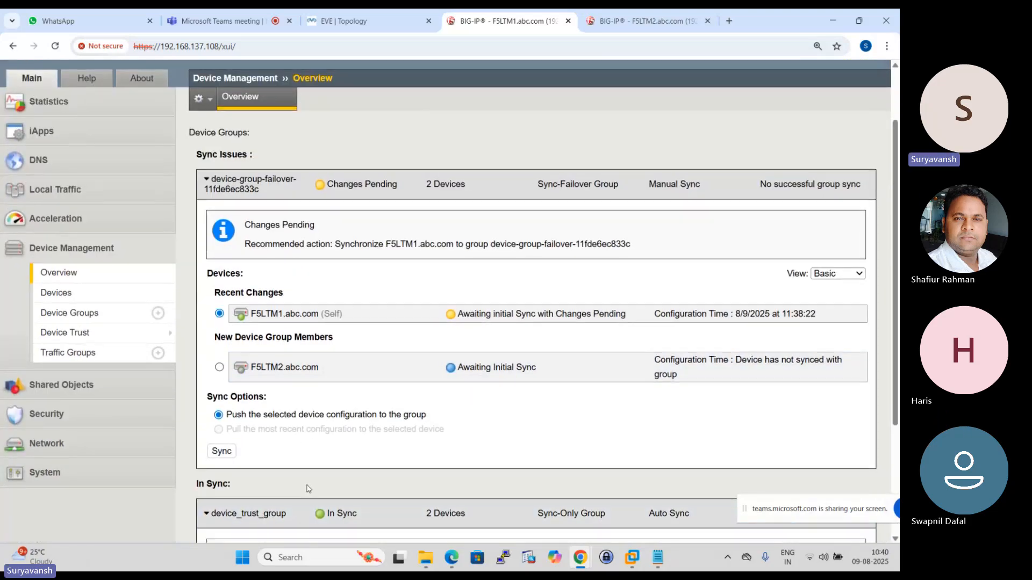
pyautogui.scroll(-3, 308, 488)
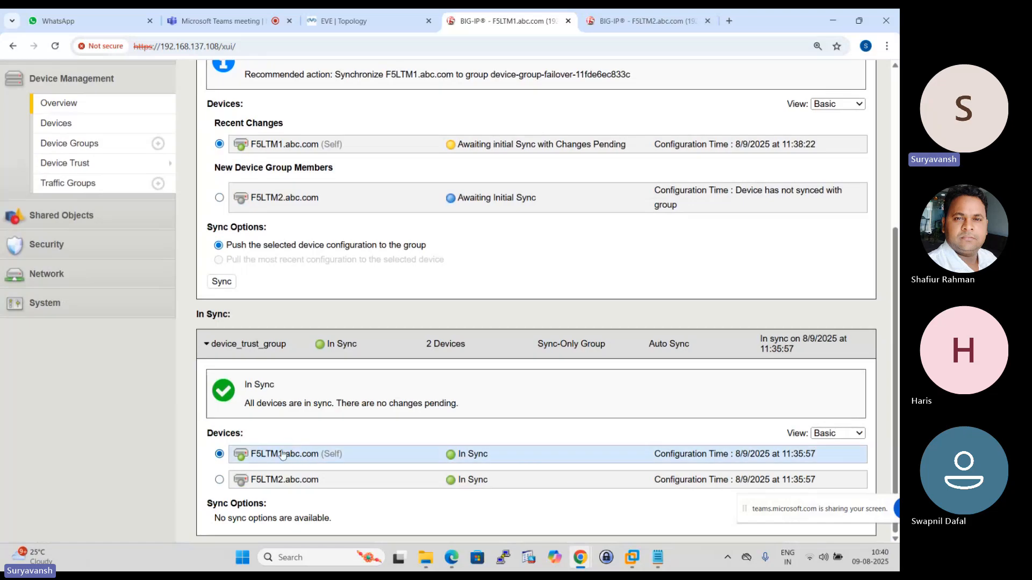
pyautogui.scroll(4, 330, 471)
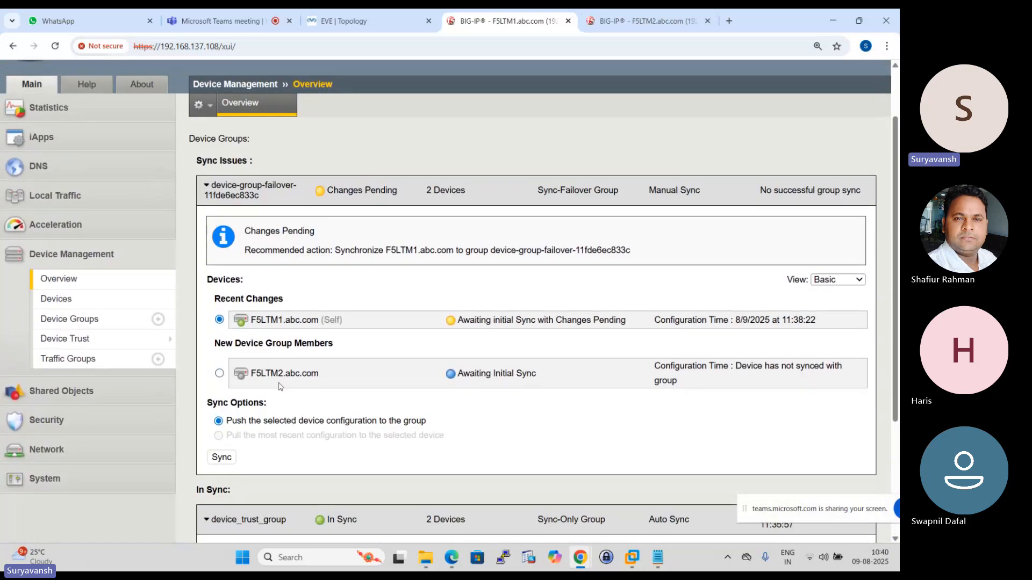
pyautogui.click(222, 456)
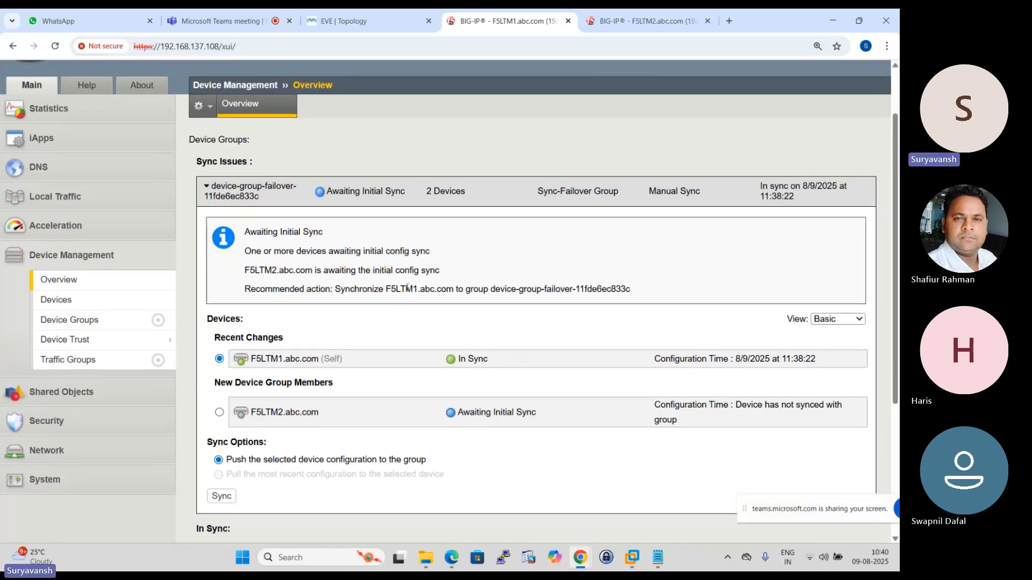
pyautogui.scroll(2, 393, 288)
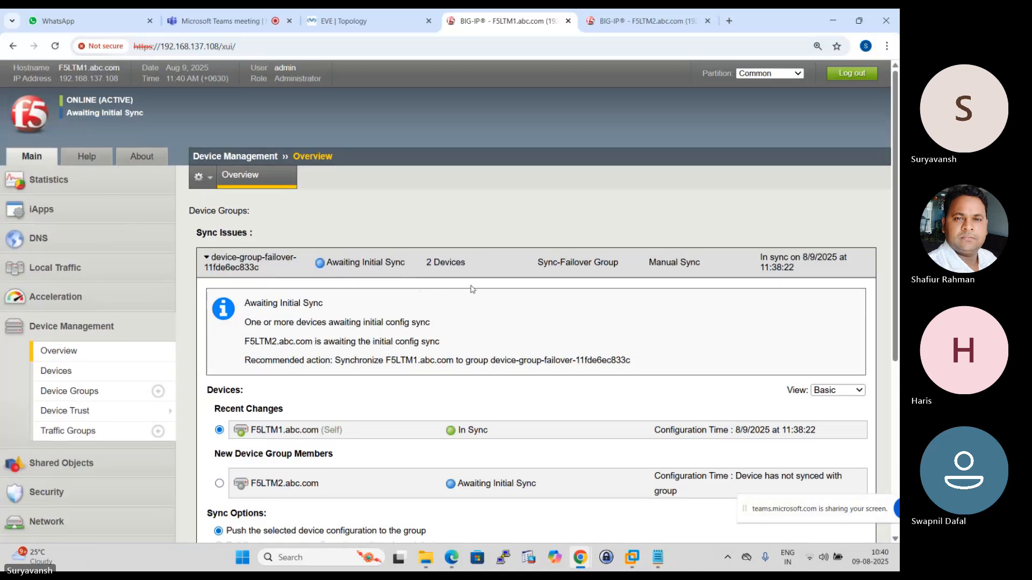
# - Check the virtual server list on F5LTM1 again and switch to F5LTM2's configuration page
pyautogui.moveTo(74, 273)
pyautogui.moveTo(161, 313)
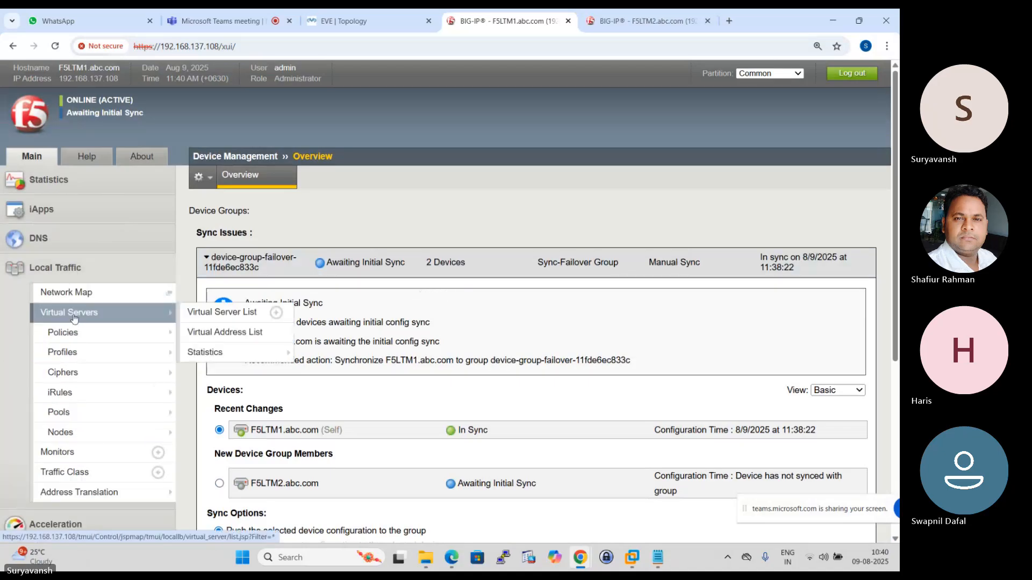
pyautogui.click(237, 316)
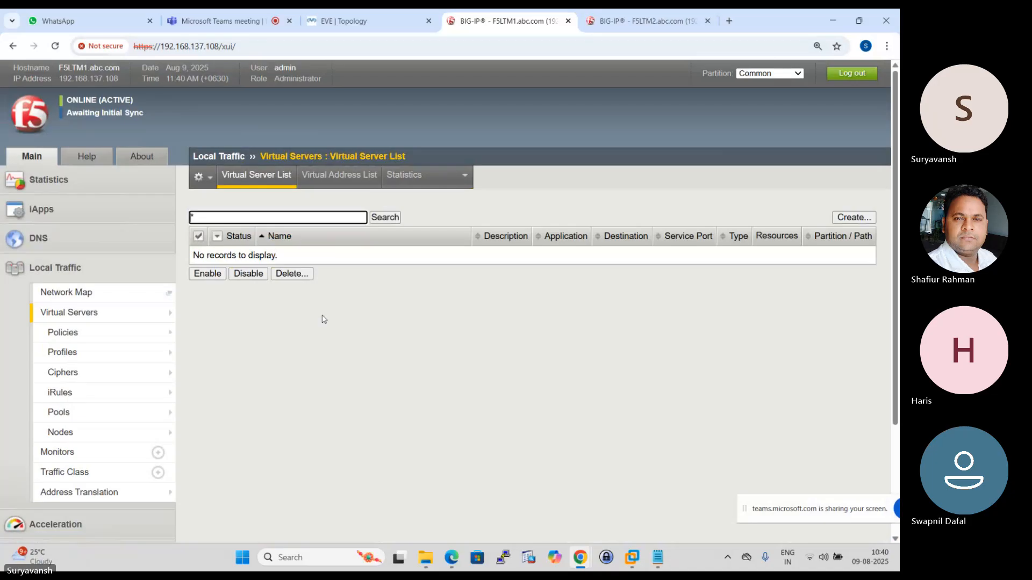
pyautogui.click(623, 21)
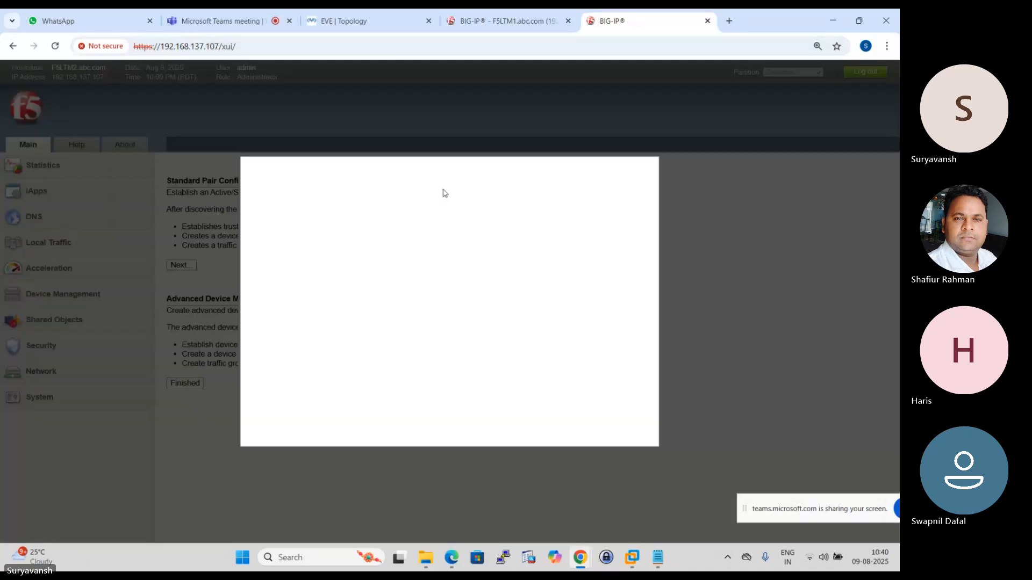
# - Log back in to F5LTM2's configuration utility as admin, entering the account password
pyautogui.click(270, 334)
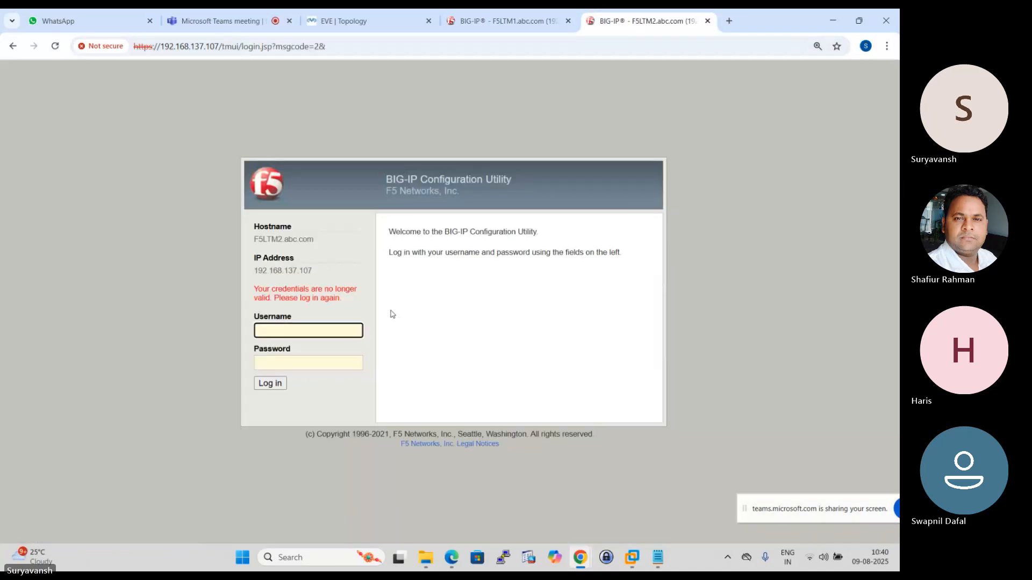
pyautogui.write('a')
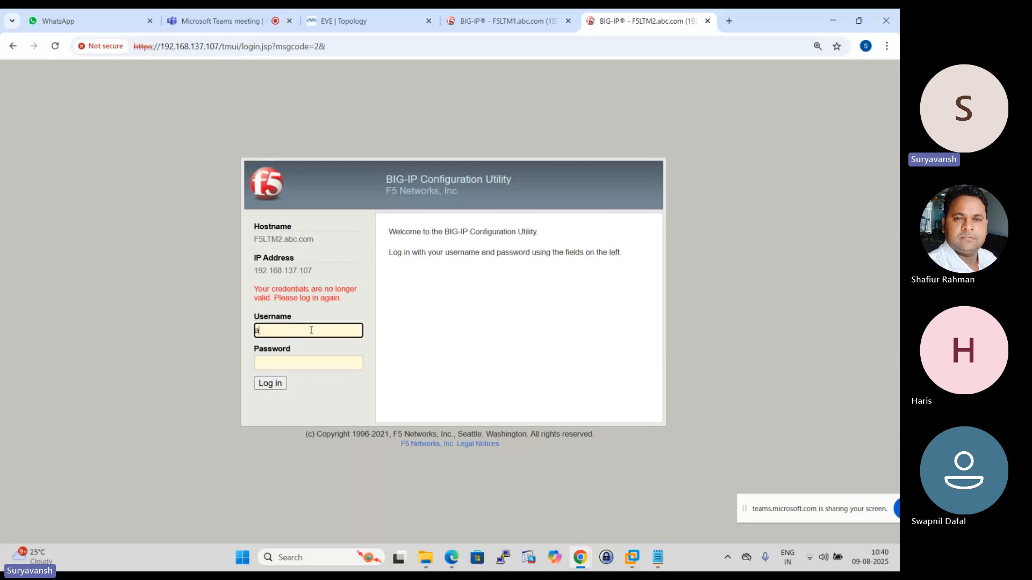
pyautogui.write('dmin')
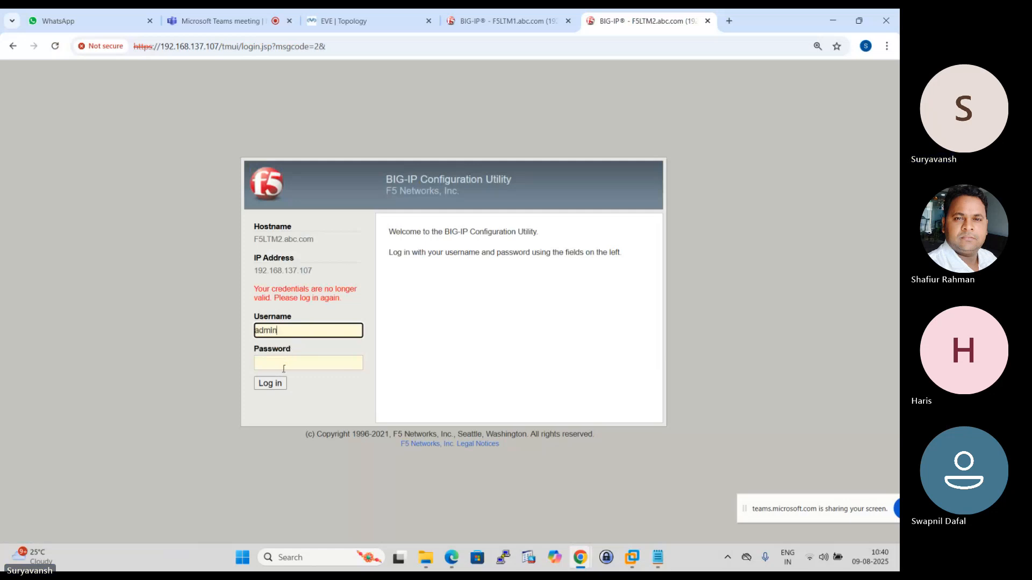
pyautogui.click(284, 368)
pyautogui.write('••••')
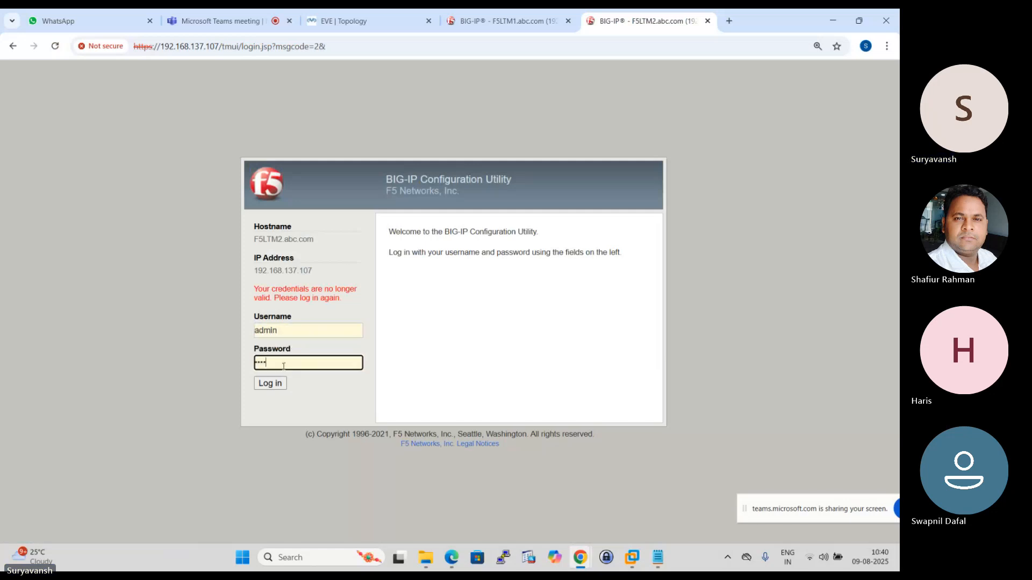
pyautogui.write('•••••••••')
pyautogui.press('Return')
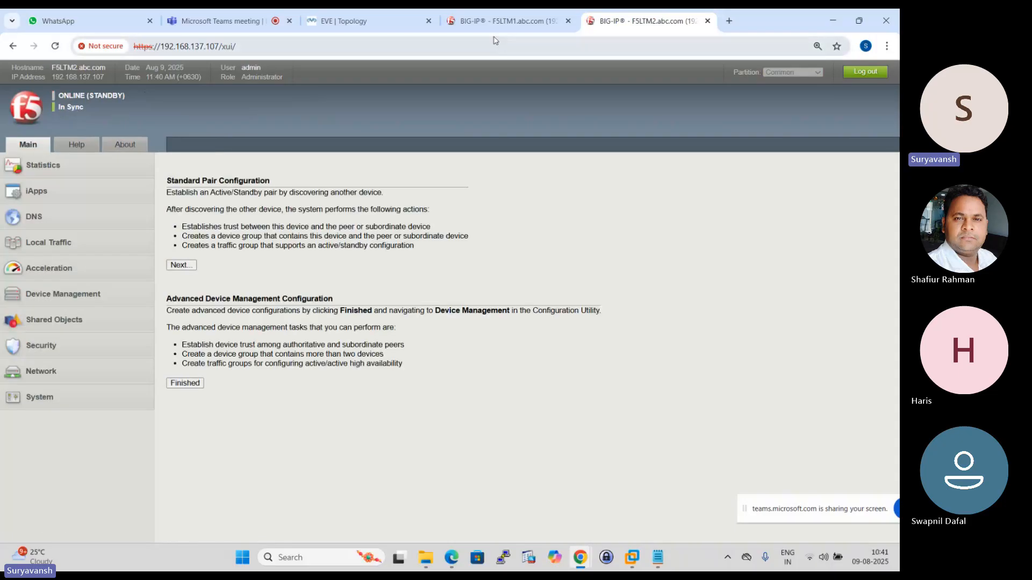
# - Review F5LTM1's virtual server list and the EVE lab topology, and compare the failover and sync status of F5LTM1 and F5LTM2
pyautogui.click(505, 21)
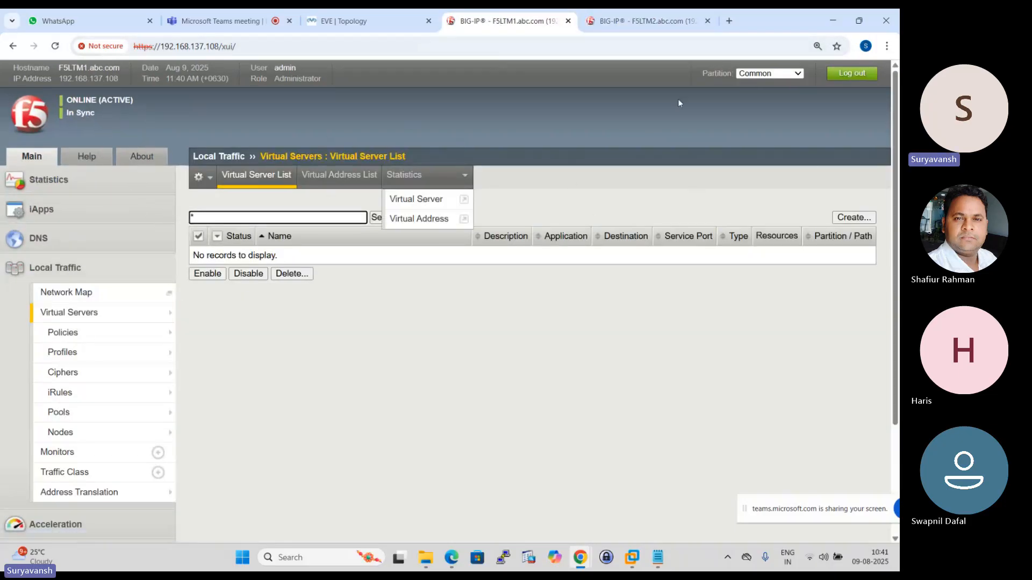
pyautogui.click(105, 317)
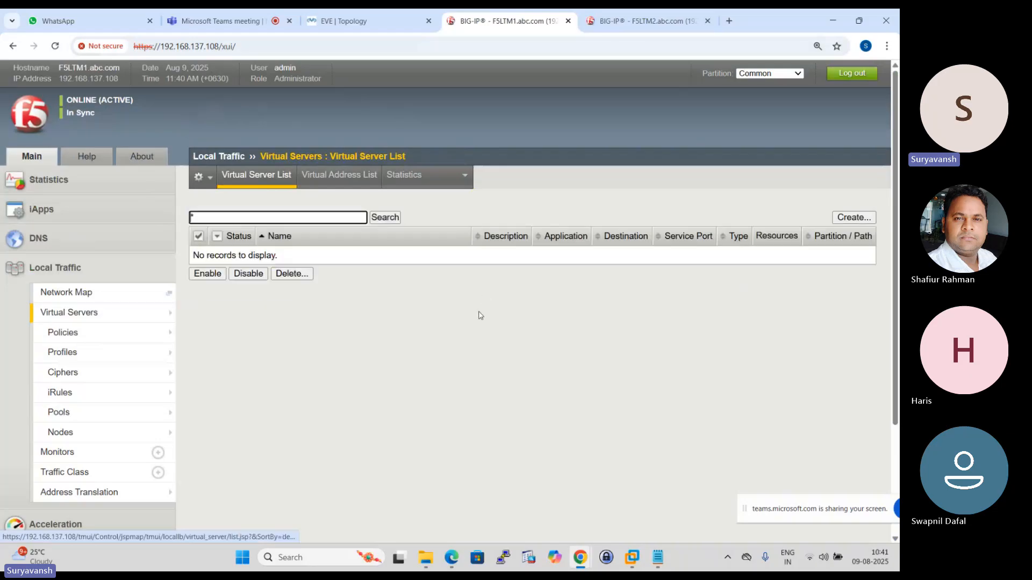
pyautogui.click(344, 20)
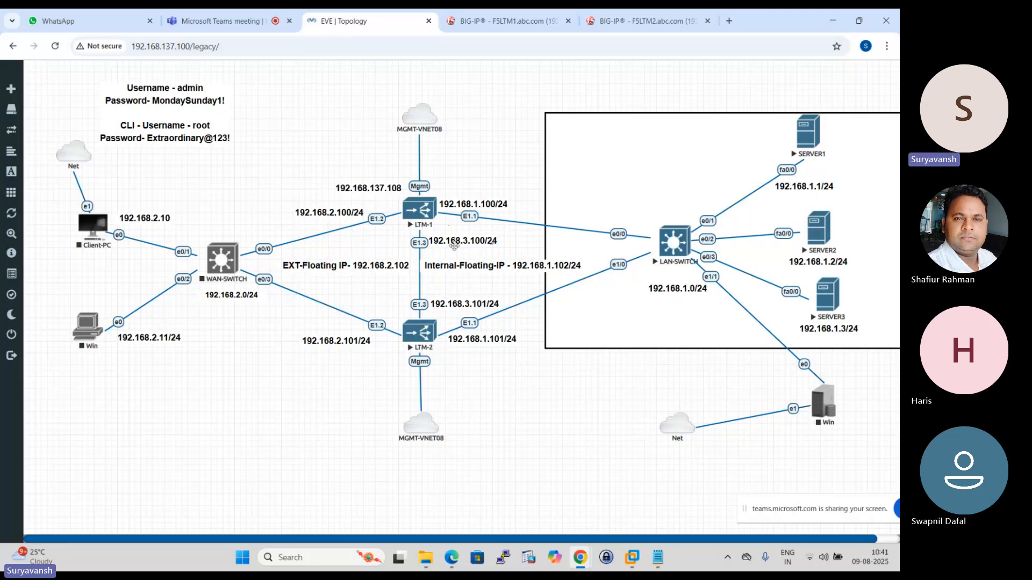
pyautogui.click(505, 20)
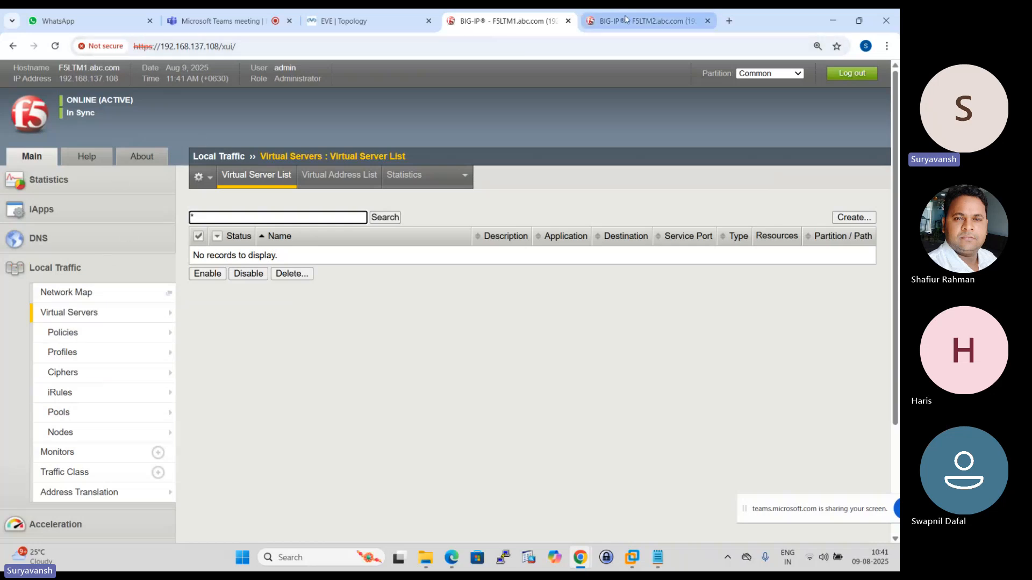
pyautogui.click(642, 19)
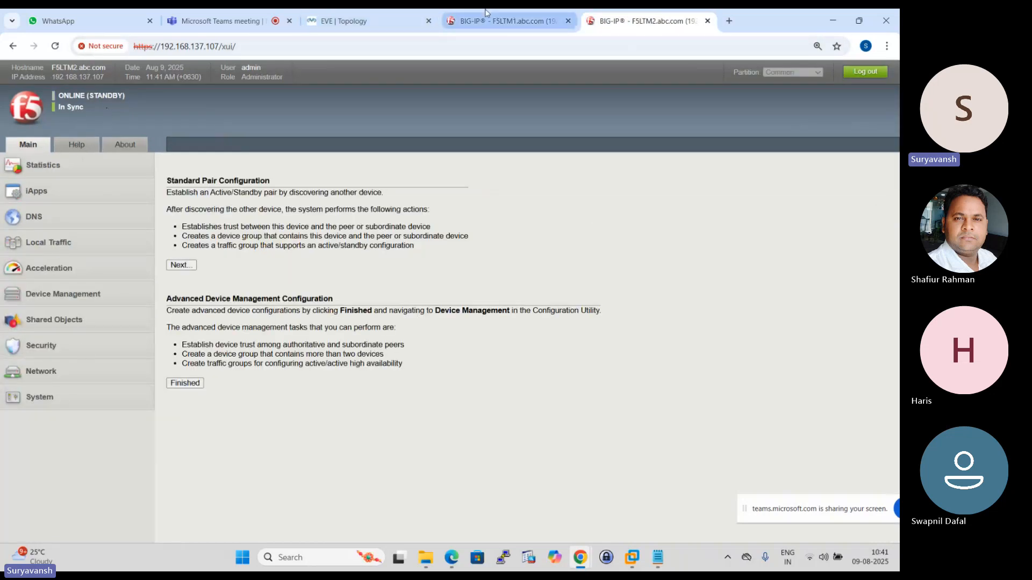
pyautogui.click(505, 20)
pyautogui.click(642, 20)
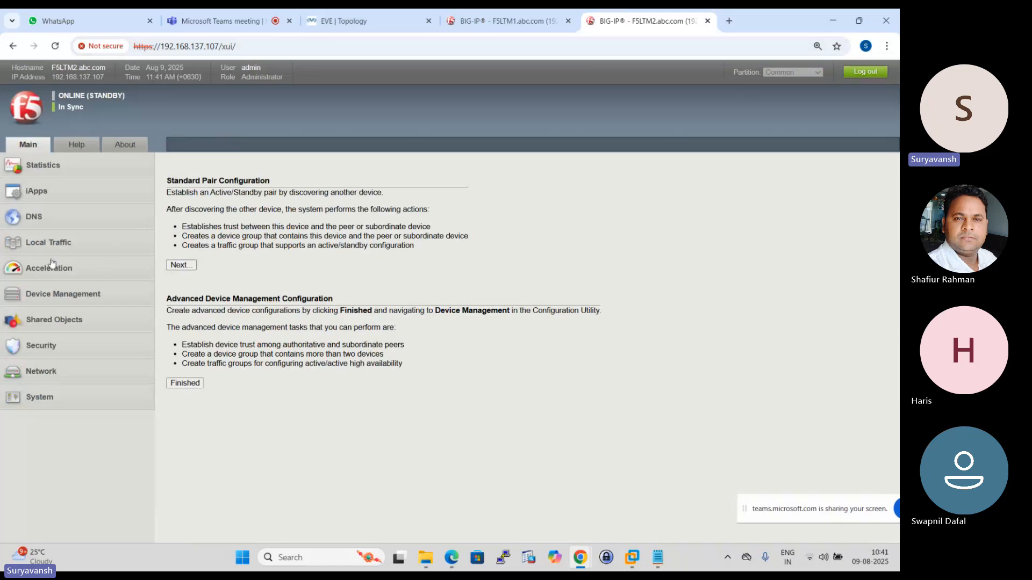
# - Check the local traffic virtual server, pool and node lists on F5LTM2
pyautogui.click(48, 242)
pyautogui.click(70, 282)
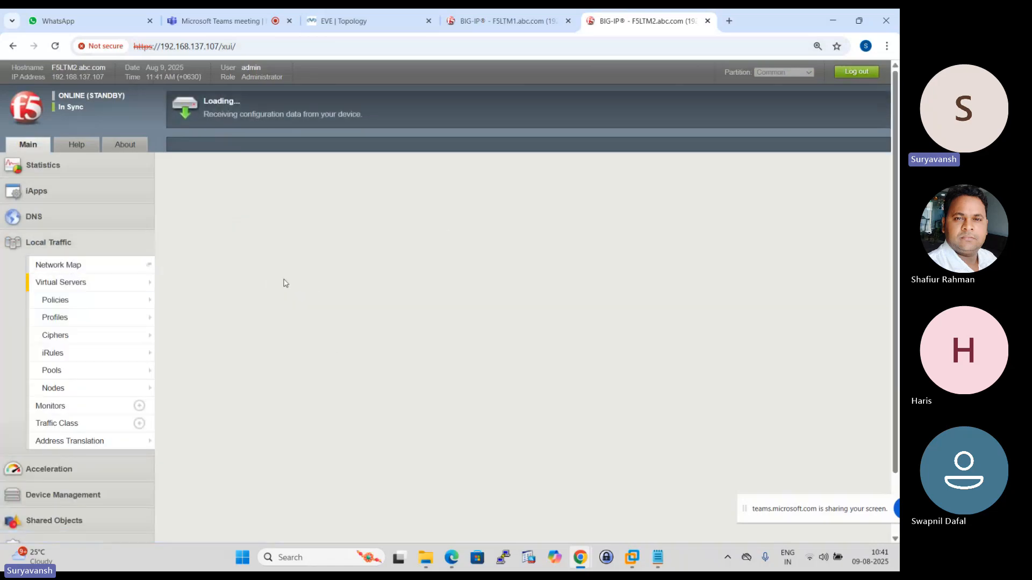
pyautogui.click(52, 371)
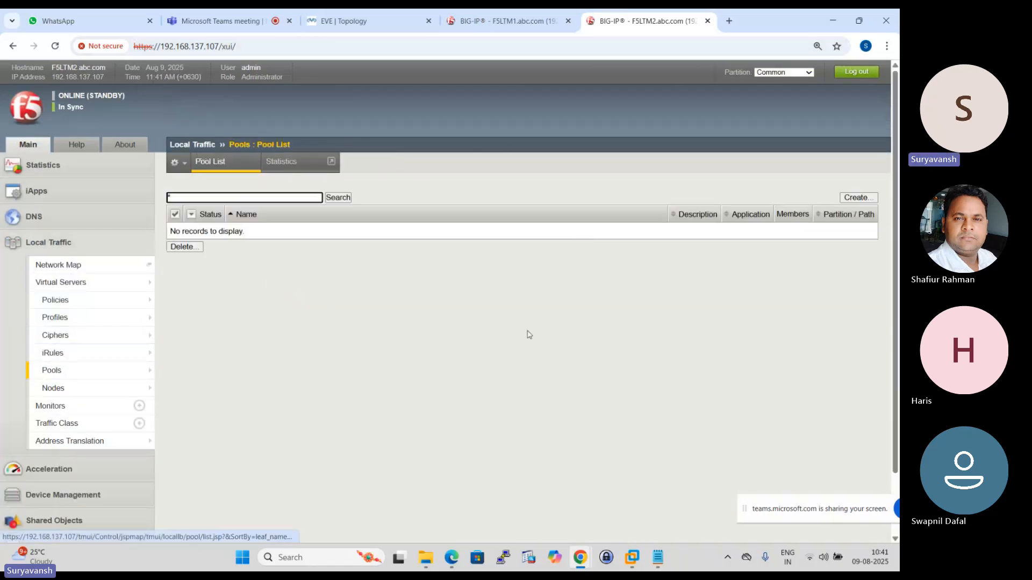
pyautogui.click(51, 387)
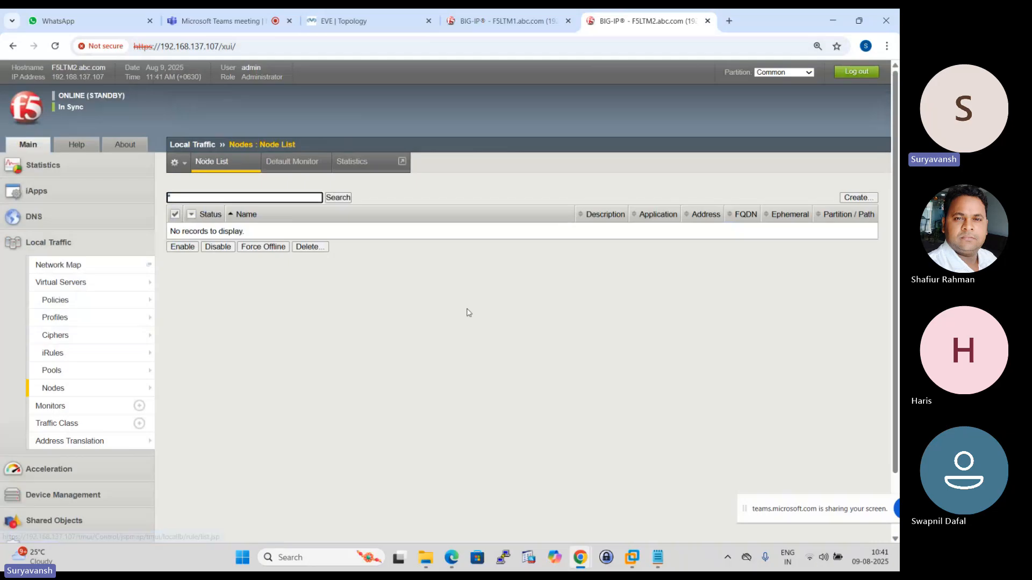
# - On F5LTM1, start a new local traffic node and name it SRV1
pyautogui.click(520, 16)
pyautogui.moveTo(76, 354)
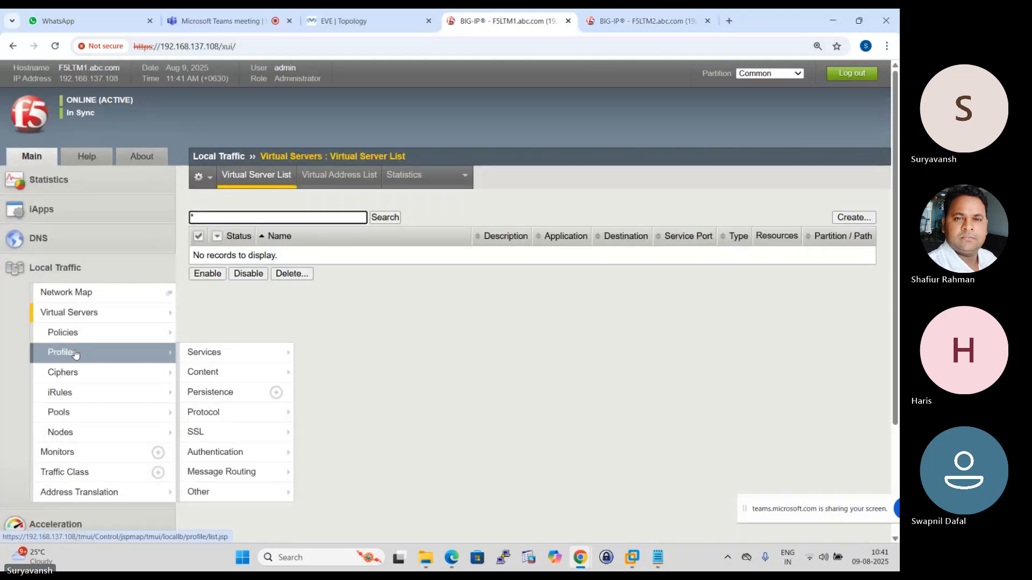
pyautogui.click(61, 432)
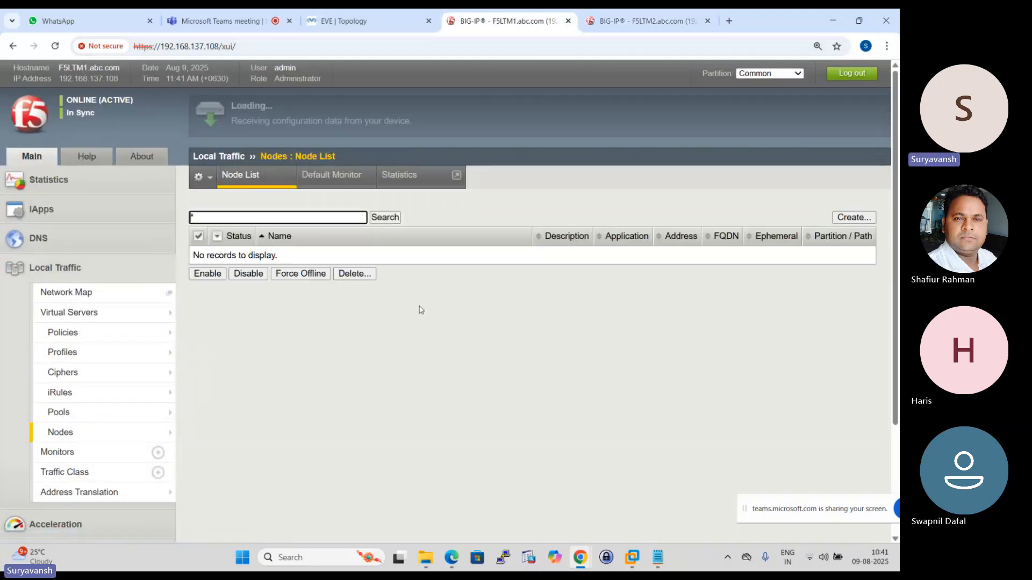
pyautogui.click(858, 217)
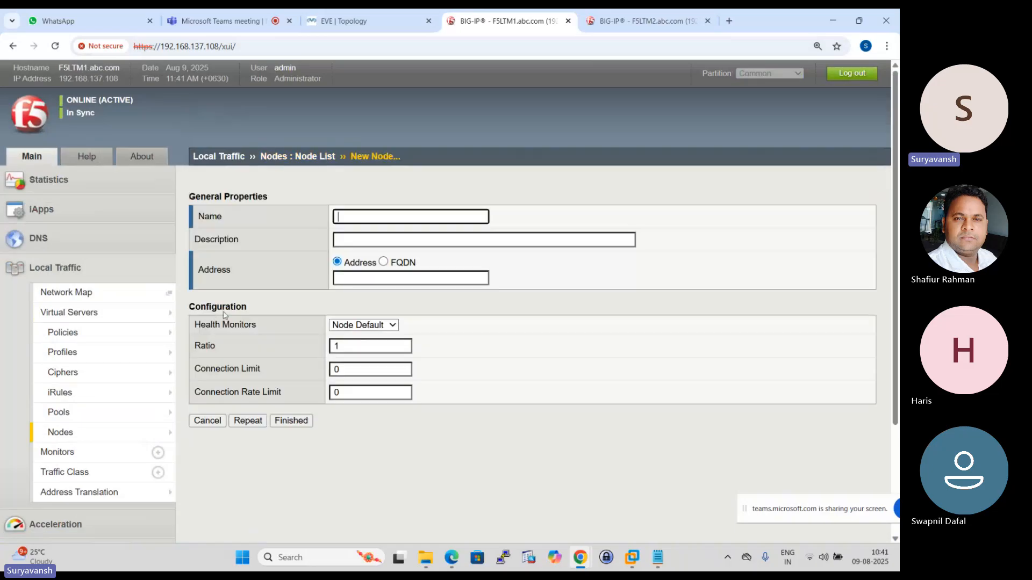
pyautogui.click(397, 216)
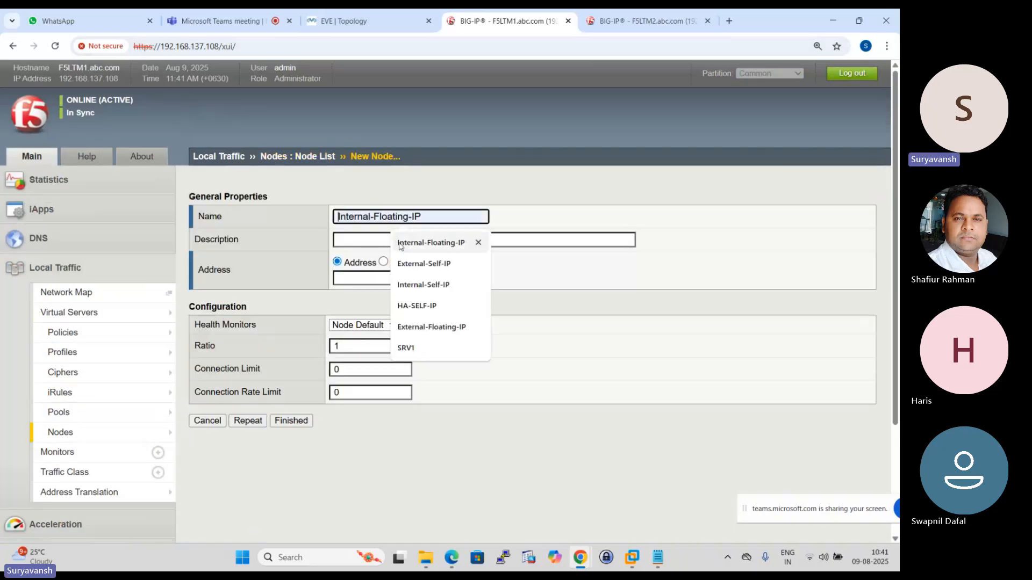
pyautogui.click(409, 348)
# - Look up SERVER1 in the EVE topology, set the SRV1 node's address to 192.168.1.1, and save it with the form ready for another node
pyautogui.click(344, 21)
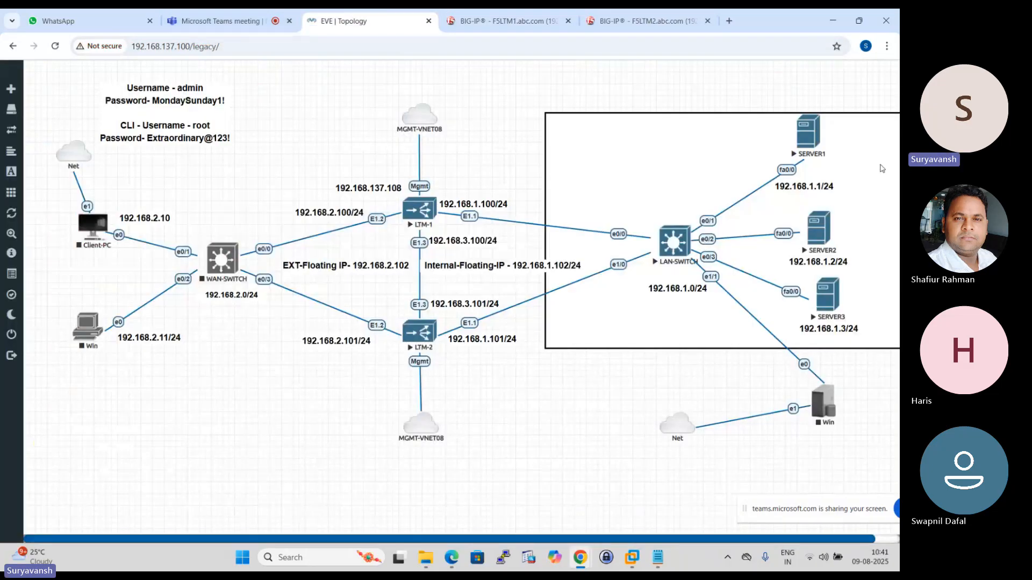
pyautogui.click(505, 21)
pyautogui.click(346, 239)
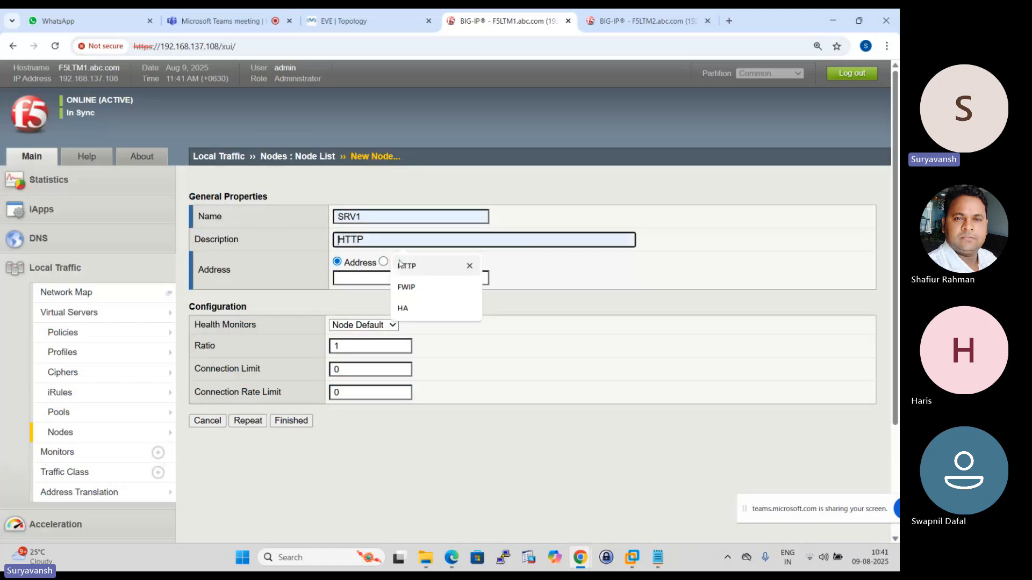
pyautogui.click(349, 276)
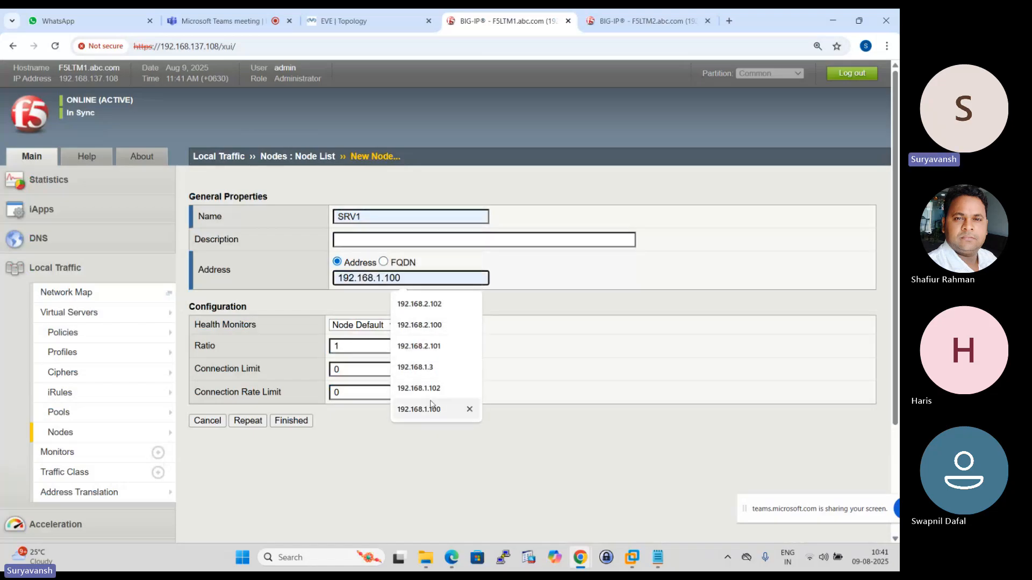
pyautogui.write('1')
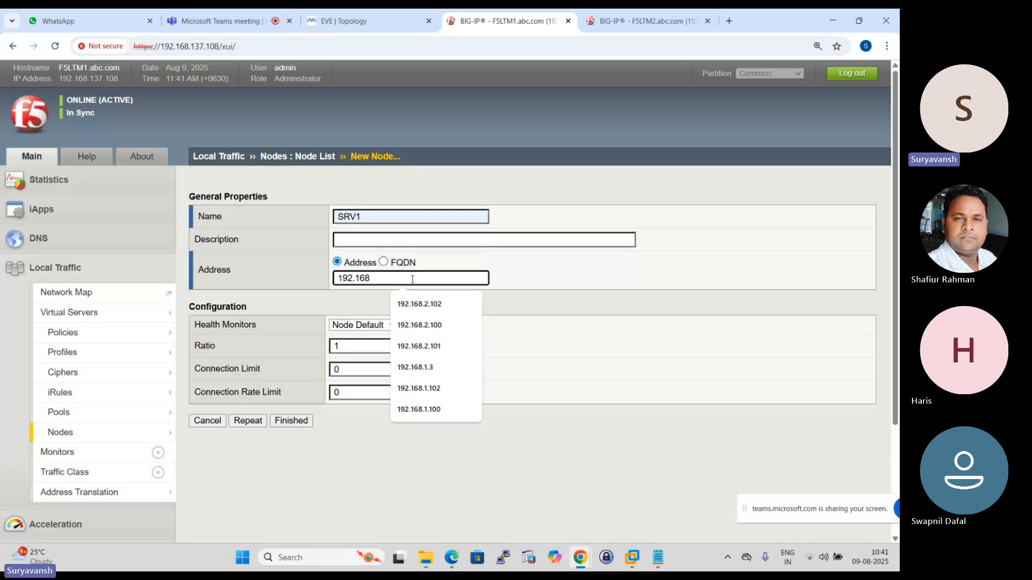
pyautogui.write('.1.1')
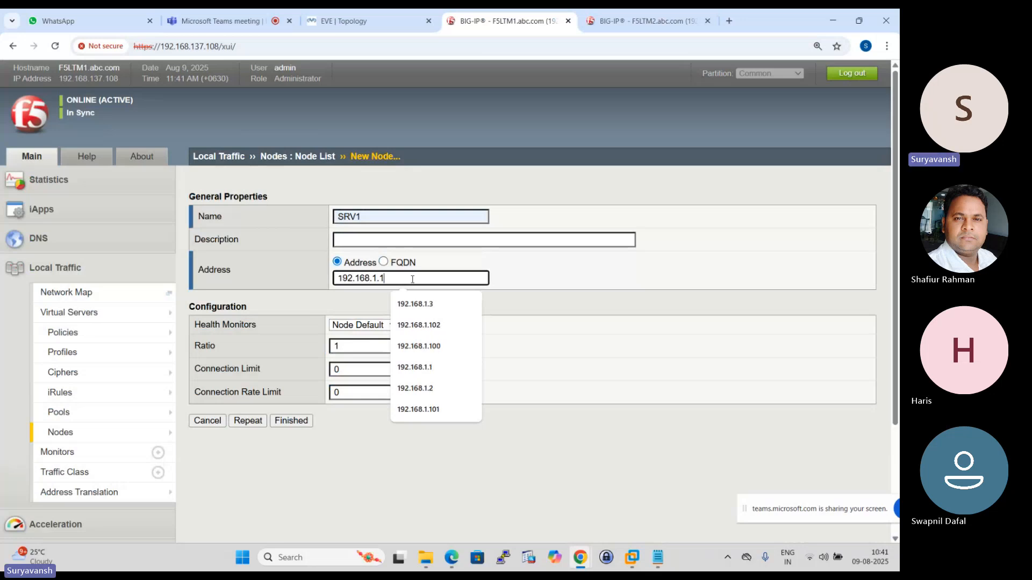
pyautogui.click(428, 366)
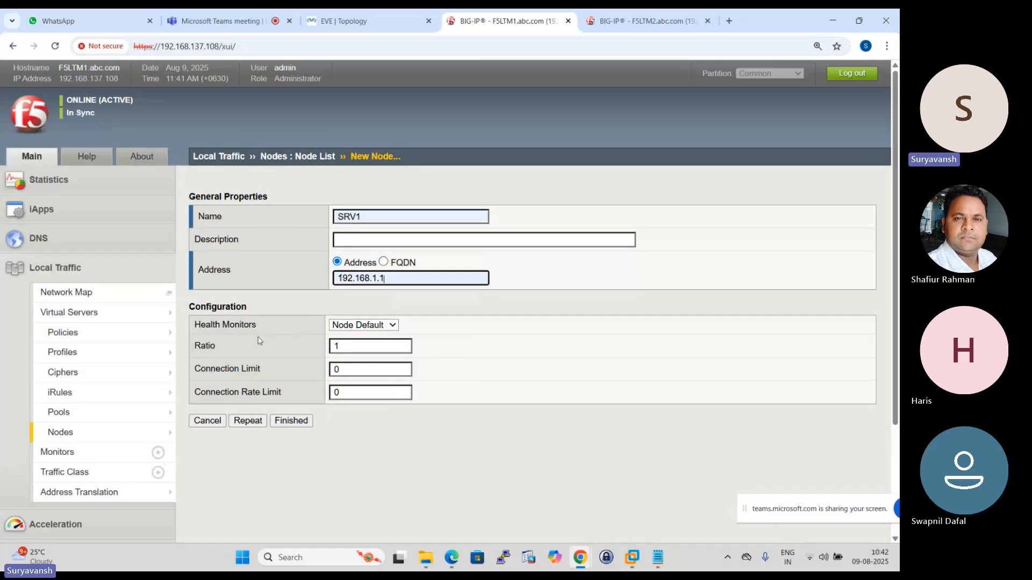
pyautogui.click(247, 421)
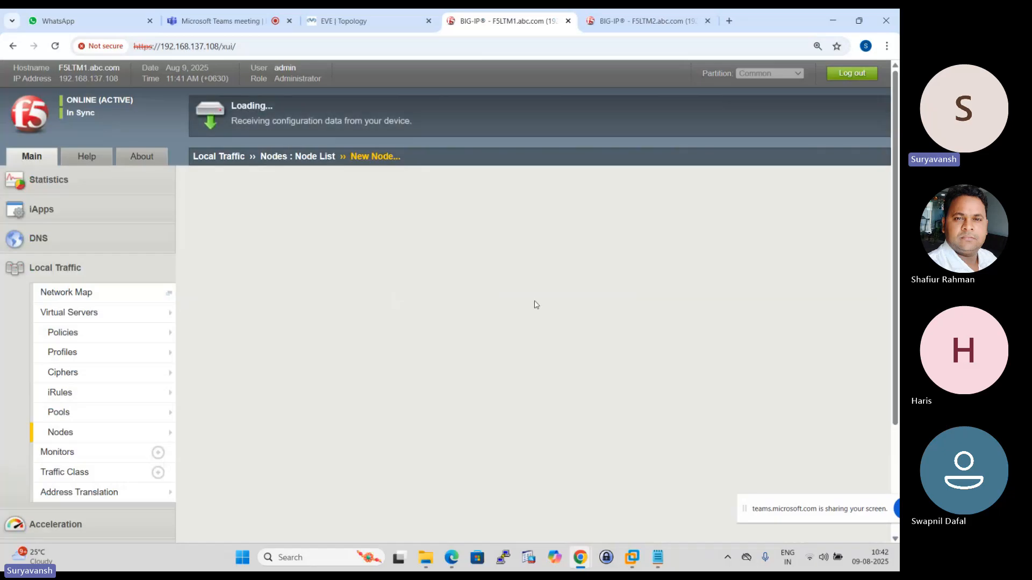
# - Create node SRV2 with address 192.168.1.2 on F5LTM1, keeping the form ready for another node
pyautogui.click(353, 216)
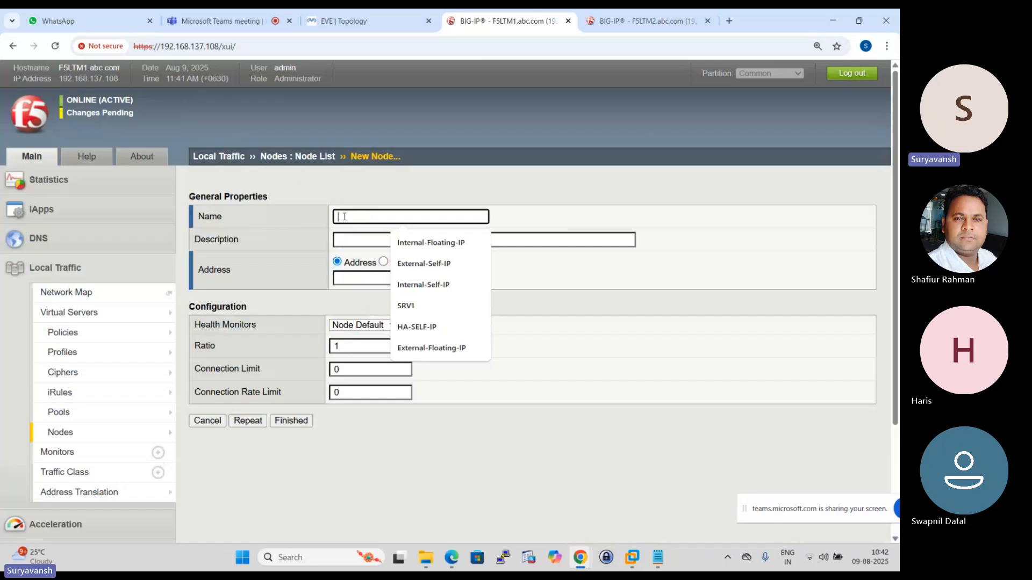
pyautogui.write('SRV2')
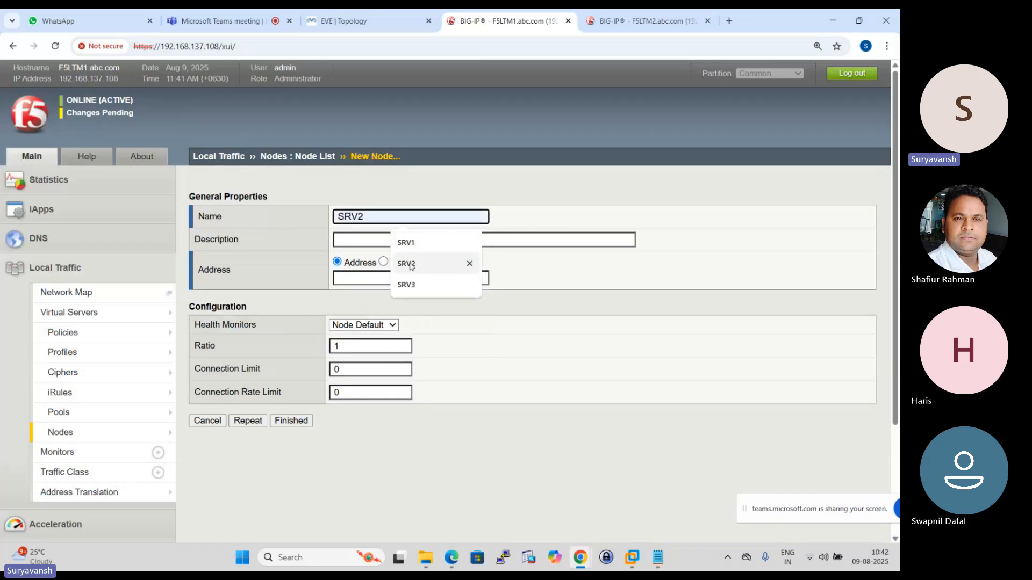
pyautogui.click(358, 278)
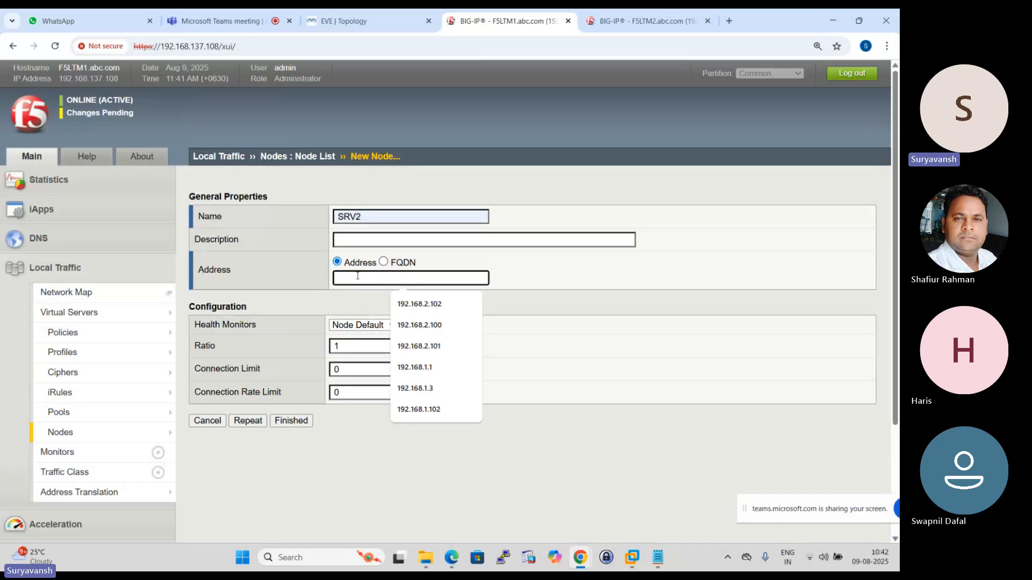
pyautogui.write('192.168.1.2')
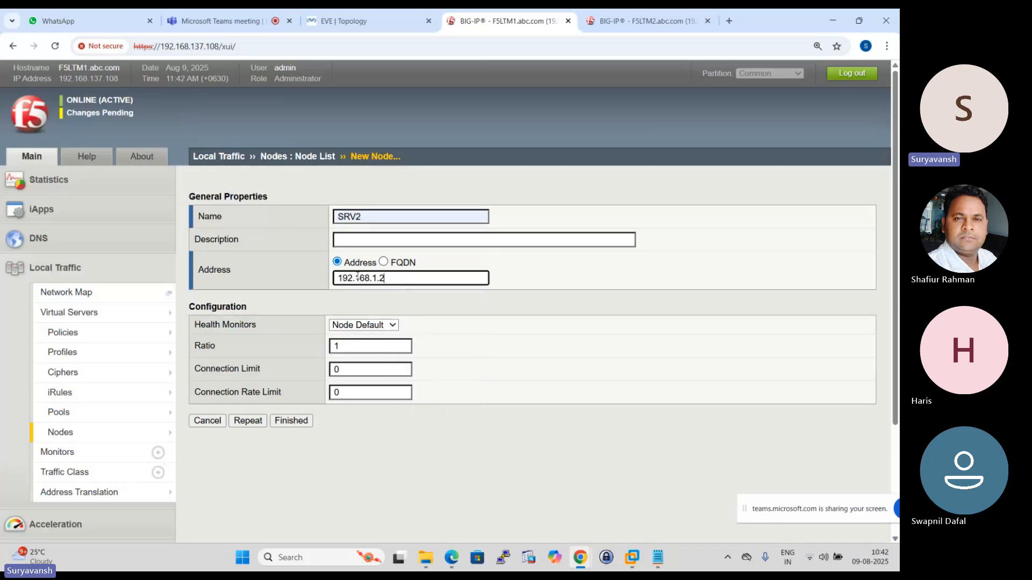
pyautogui.click(246, 421)
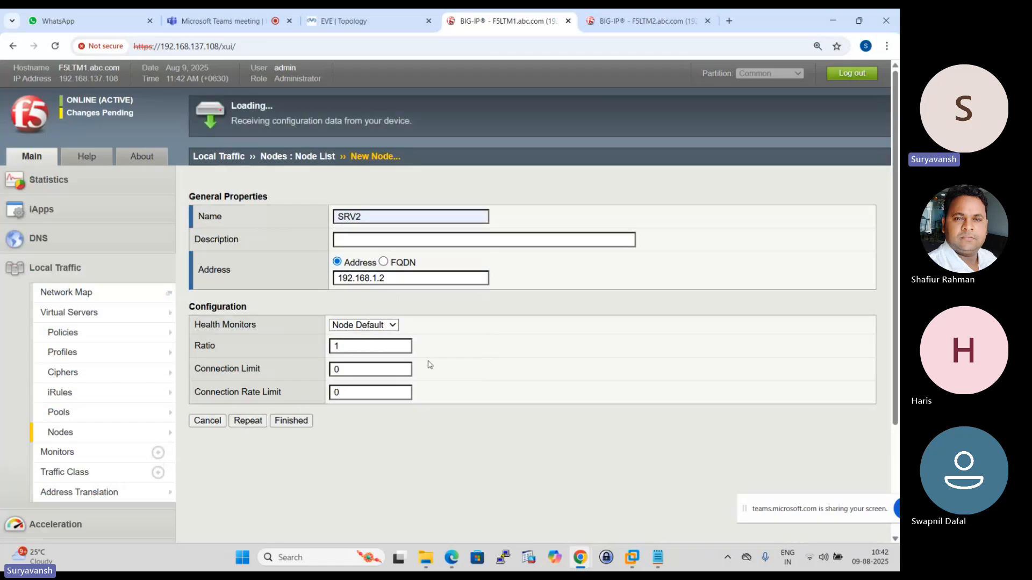
# - Create node SRV3 with address 192.168.1.3 on F5LTM1 and finish adding nodes
pyautogui.click(379, 214)
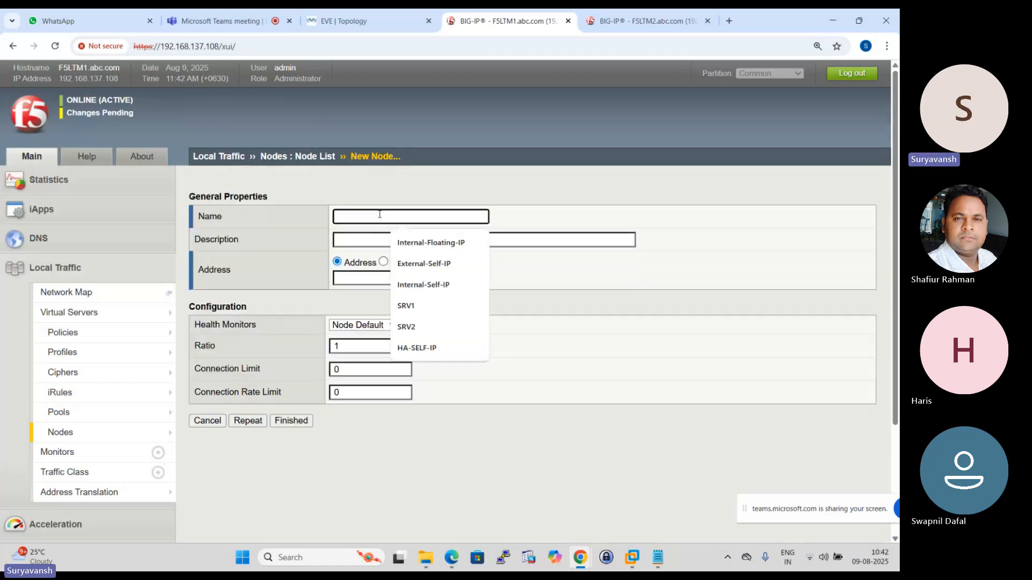
pyautogui.write('s')
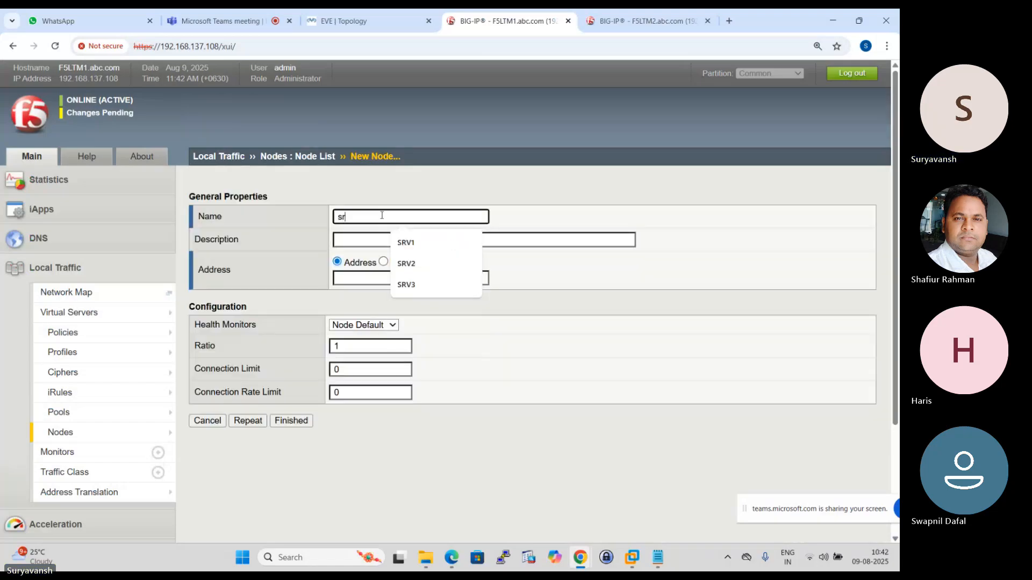
pyautogui.click(411, 287)
pyautogui.click(360, 279)
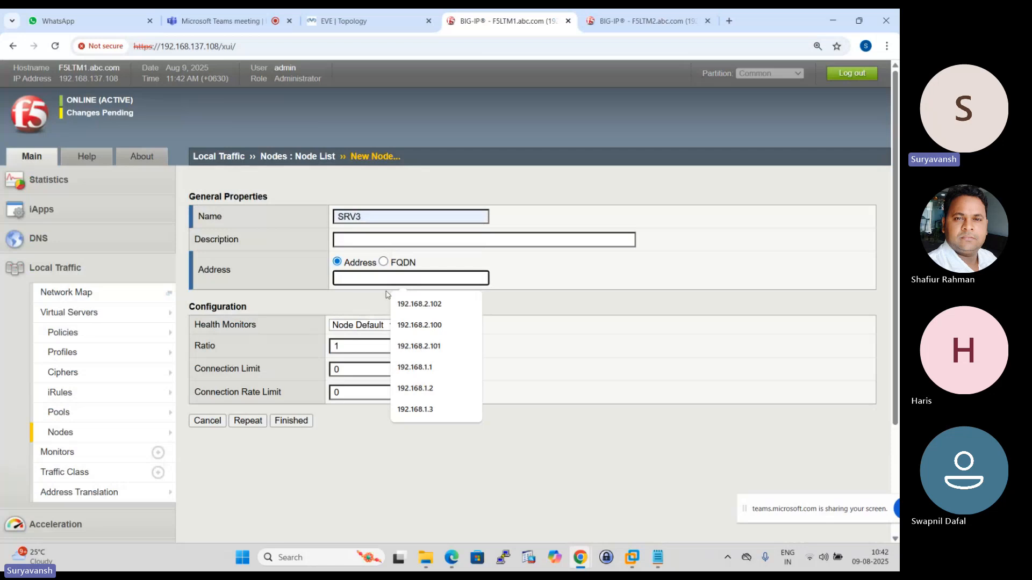
pyautogui.write('192.168.1.3')
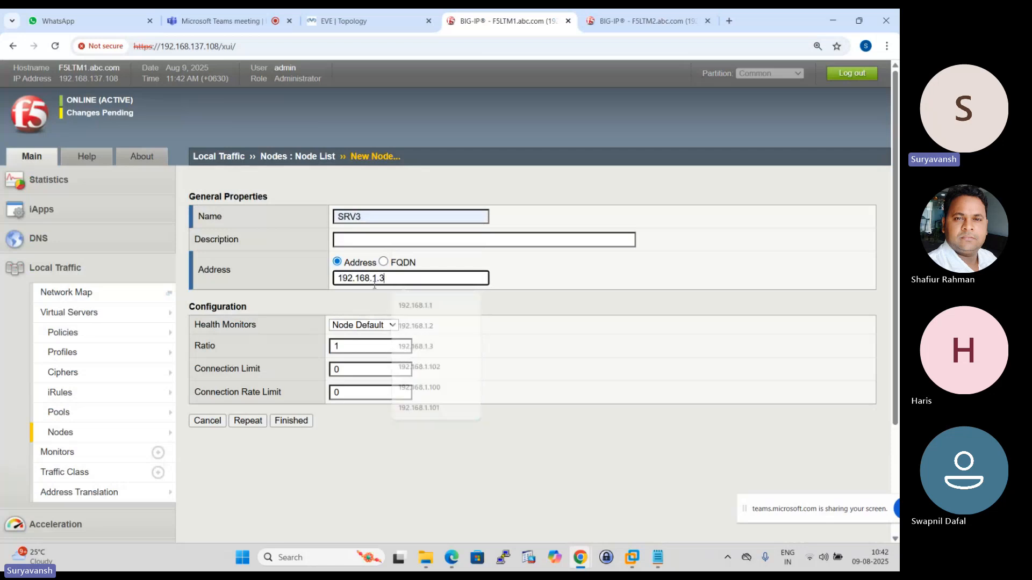
pyautogui.click(286, 422)
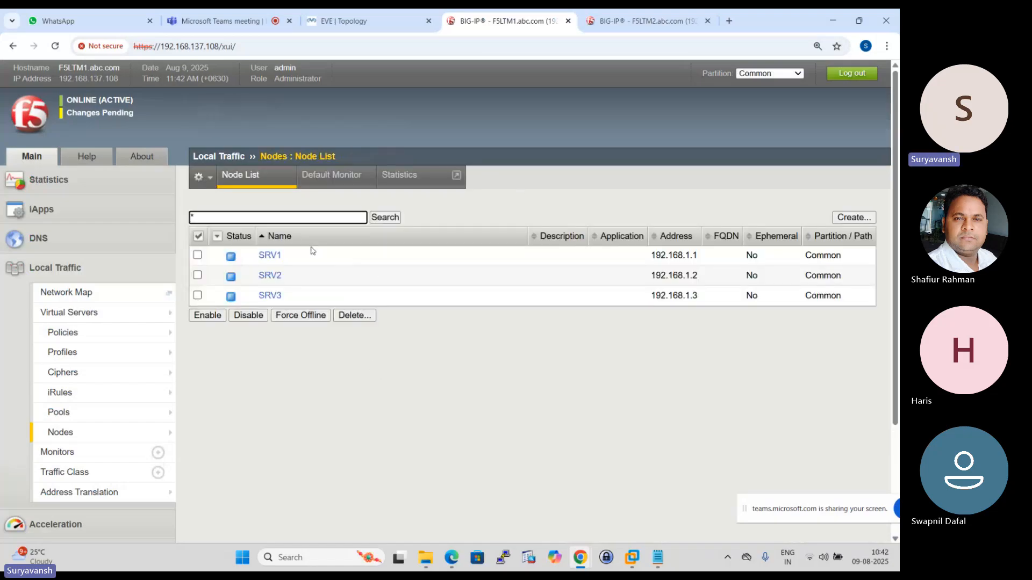
# - Glance at the EVE topology, return to F5LTM1, and start a new local traffic pool named HTTP_POOL
pyautogui.click(353, 13)
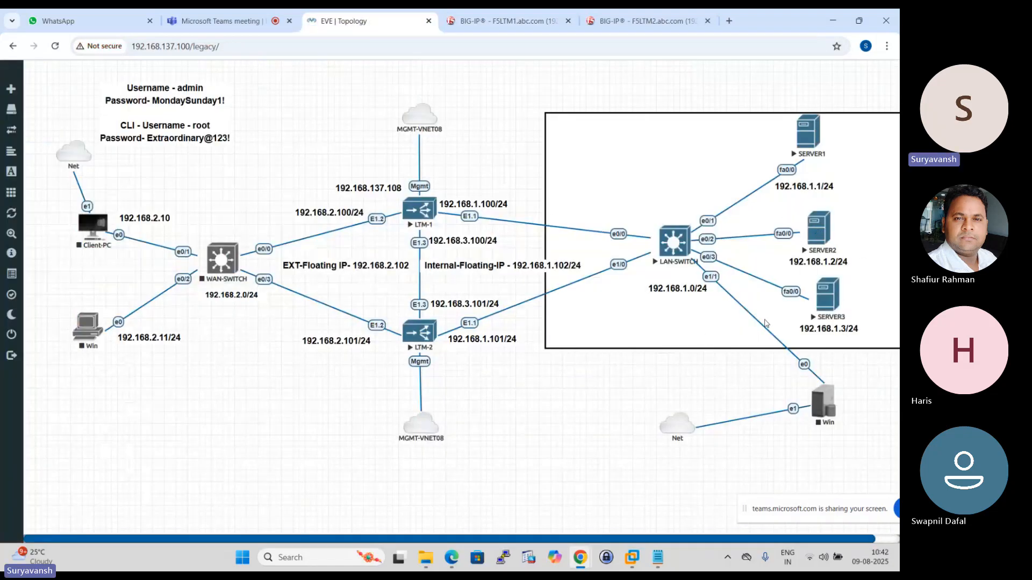
pyautogui.click(502, 20)
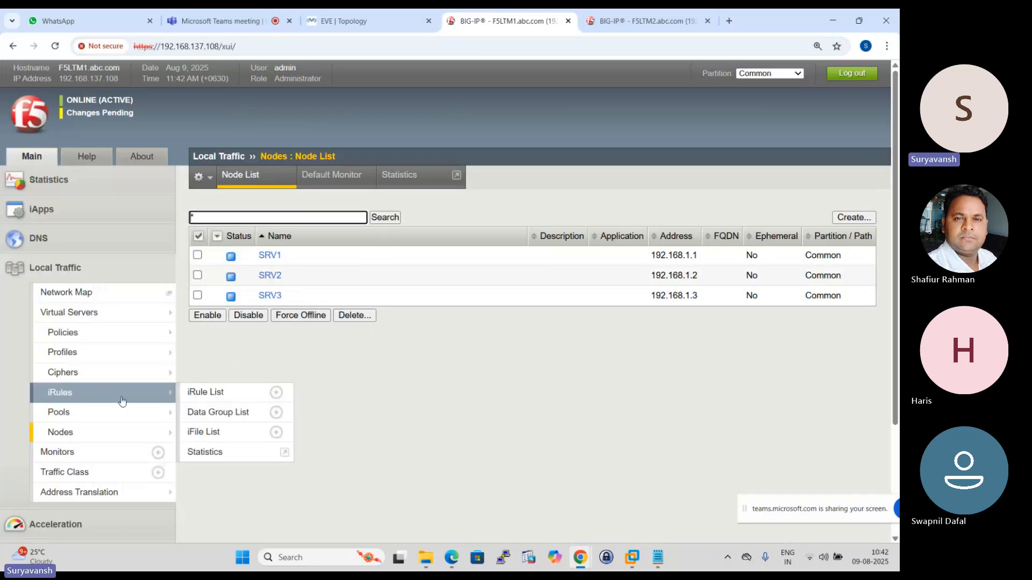
pyautogui.moveTo(99, 320)
pyautogui.click(59, 412)
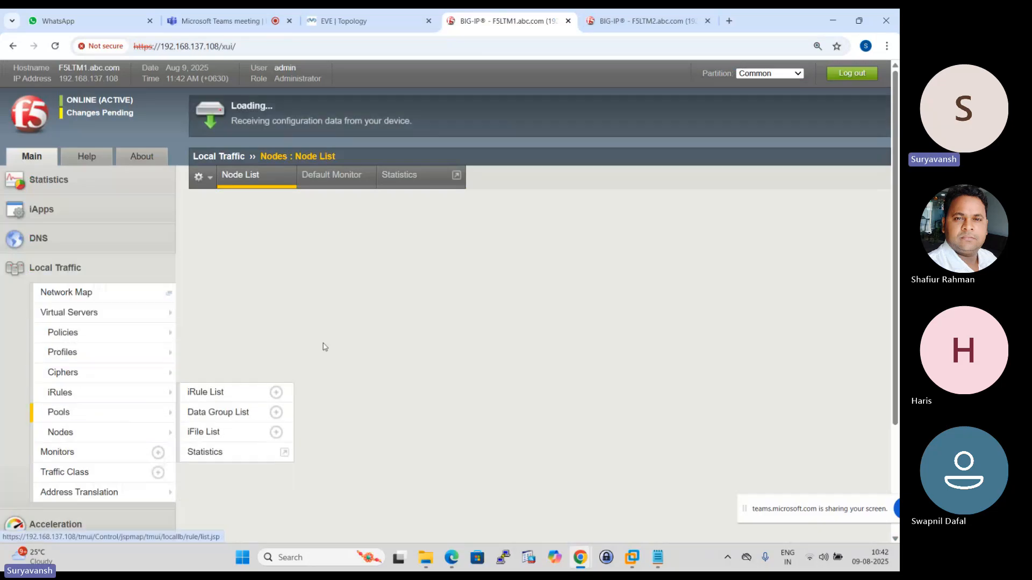
pyautogui.click(857, 217)
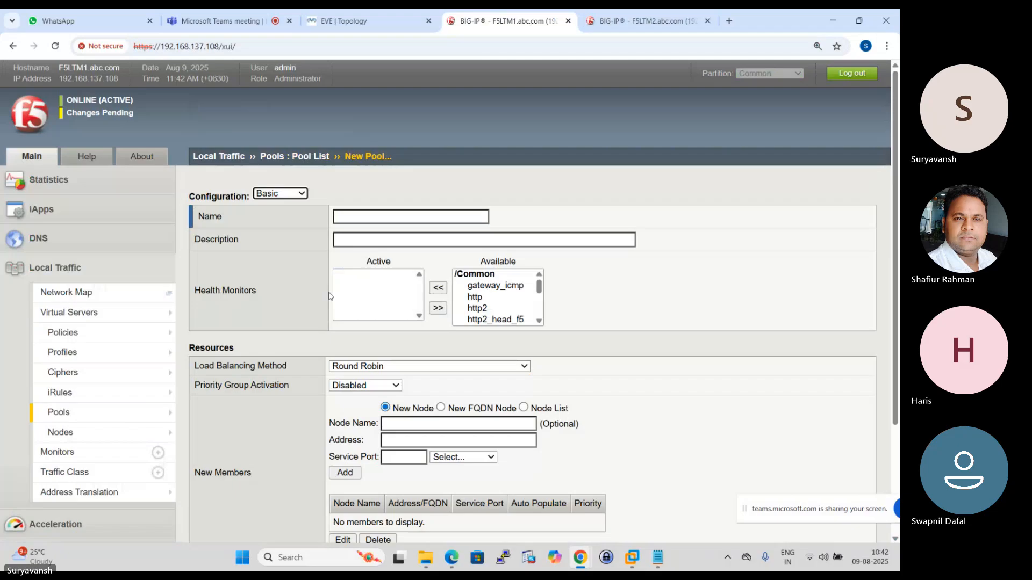
pyautogui.click(342, 221)
pyautogui.write('HTTP_POOL')
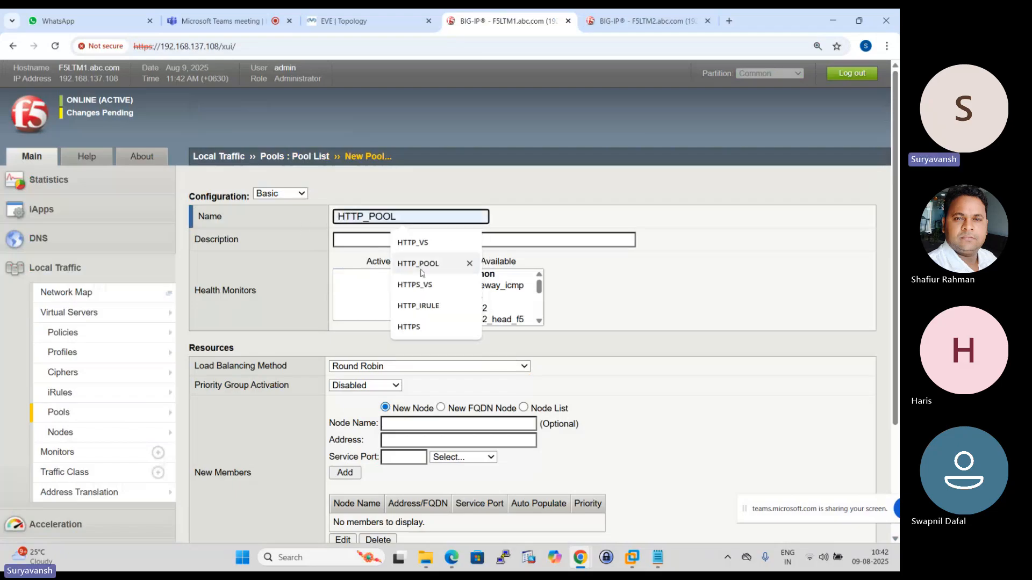
pyautogui.click(430, 270)
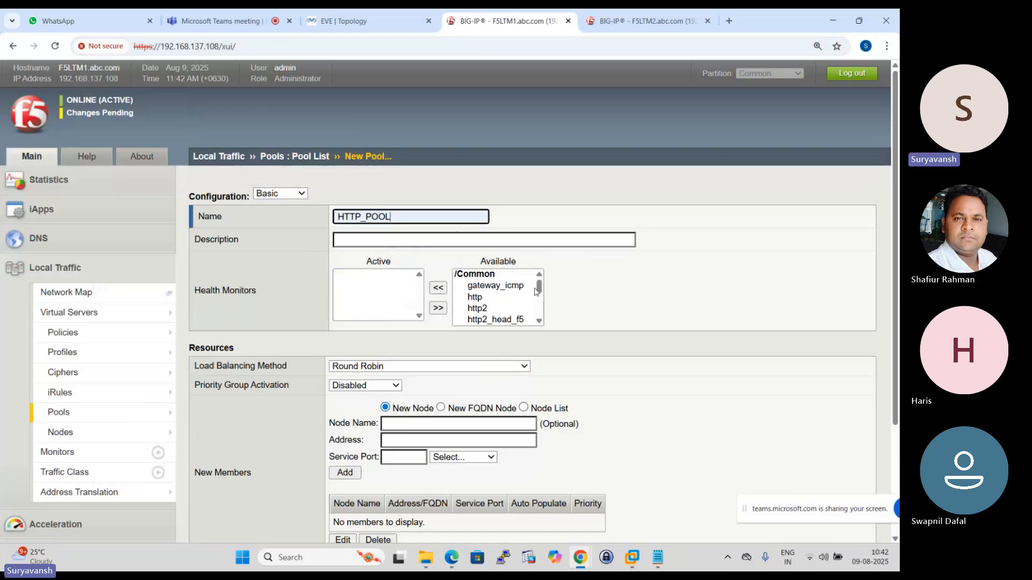
# - Assign the tcp health monitor to the new HTTP_POOL
pyautogui.moveTo(539, 287); pyautogui.dragTo(540, 310)
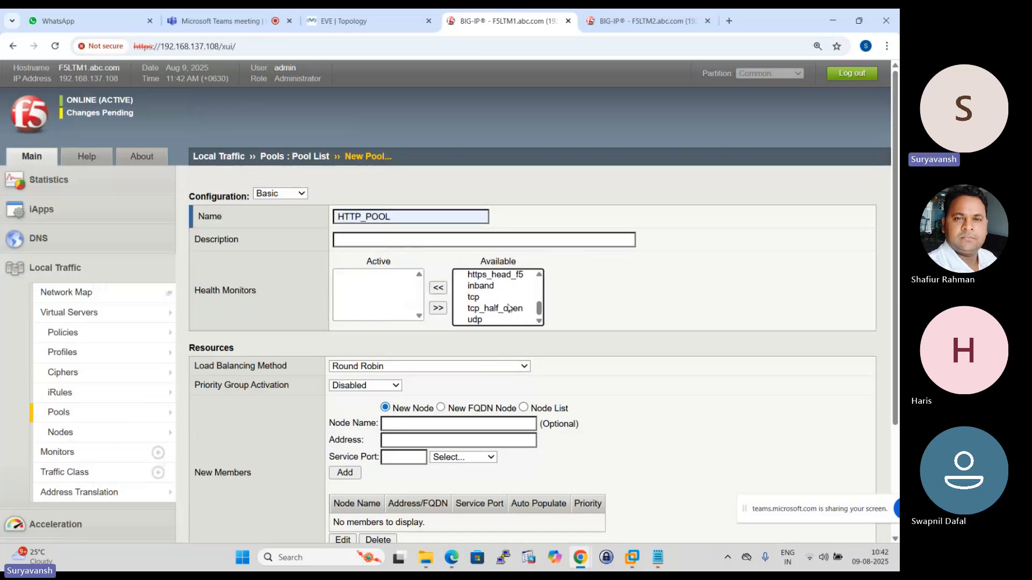
pyautogui.click(474, 297)
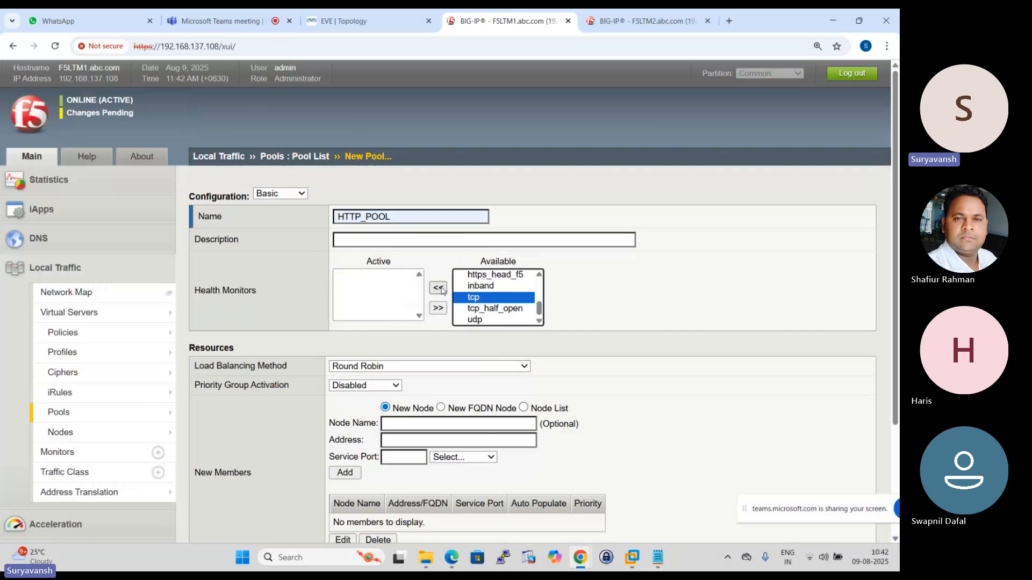
pyautogui.click(438, 288)
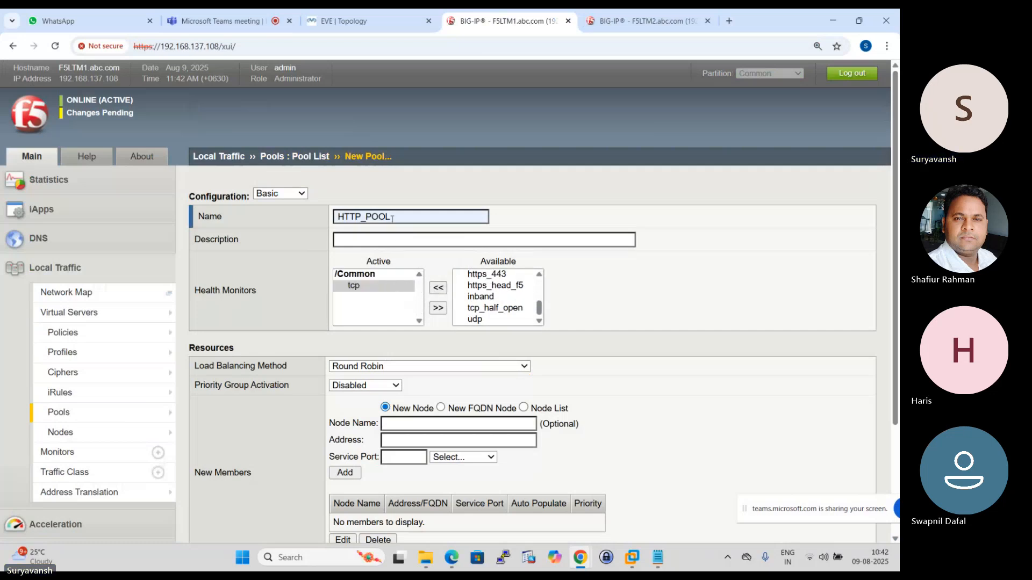
# - Add existing node SRV1 (192.168.1.1) from the node list as a pool member on service port 80 (HTTP)
pyautogui.scroll(-3, 366, 275)
pyautogui.scroll(-1, 269, 306)
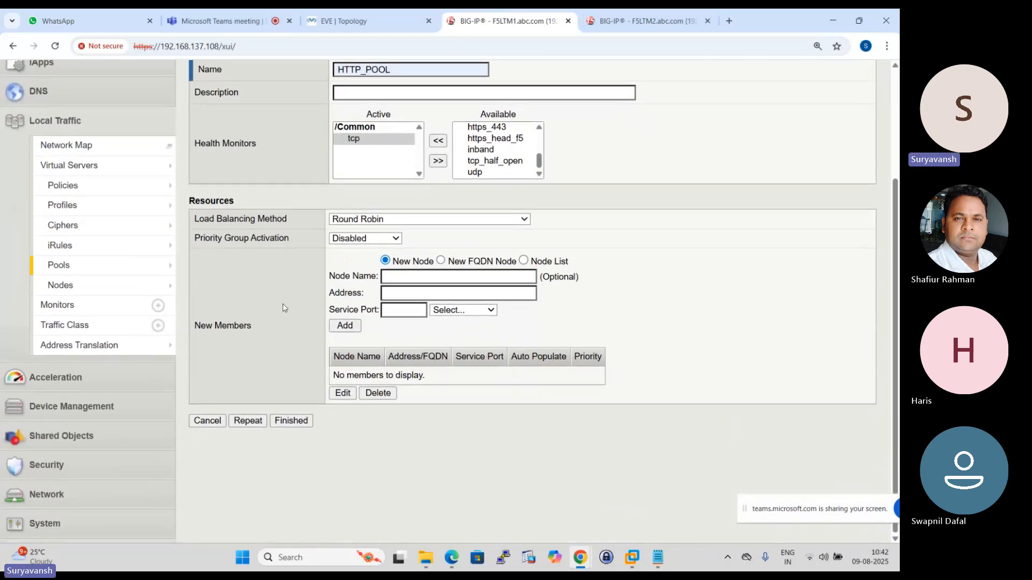
pyautogui.click(522, 260)
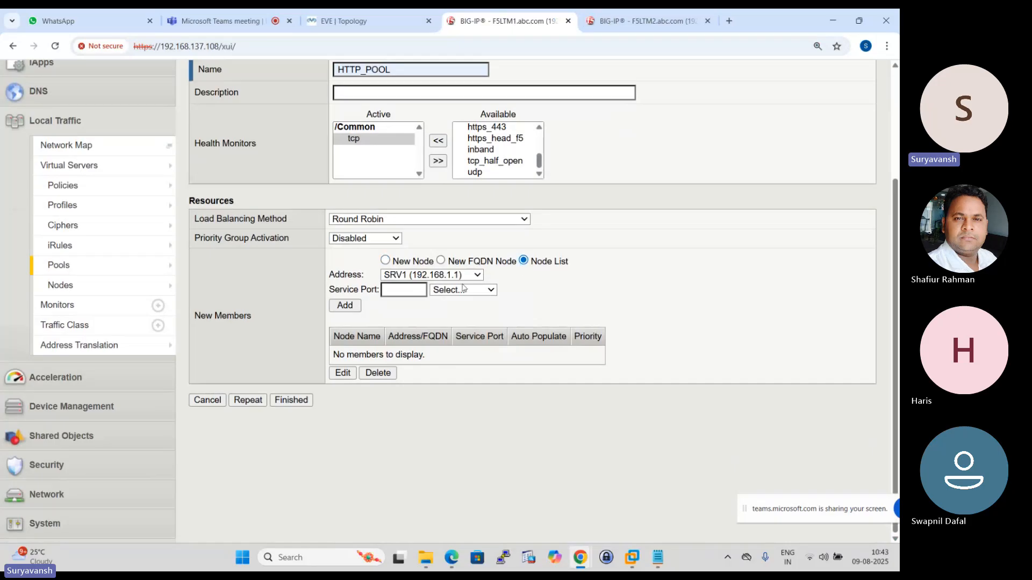
pyautogui.click(407, 292)
pyautogui.click(403, 316)
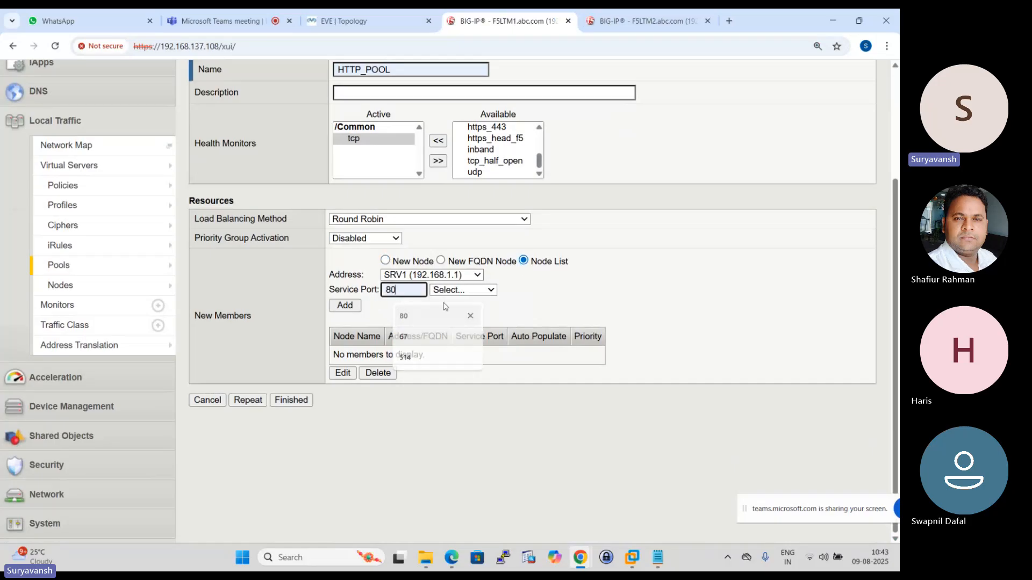
pyautogui.click(463, 290)
pyautogui.click(450, 349)
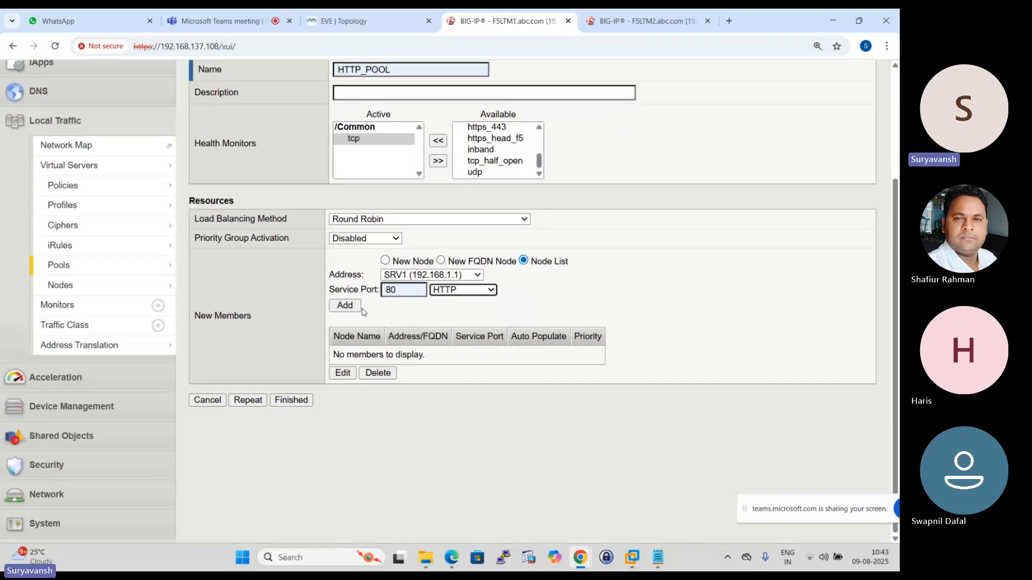
pyautogui.click(356, 306)
# - Add nodes SRV2 (192.168.1.2) and SRV3 (192.168.1.3) as pool members on port 80
pyautogui.click(475, 275)
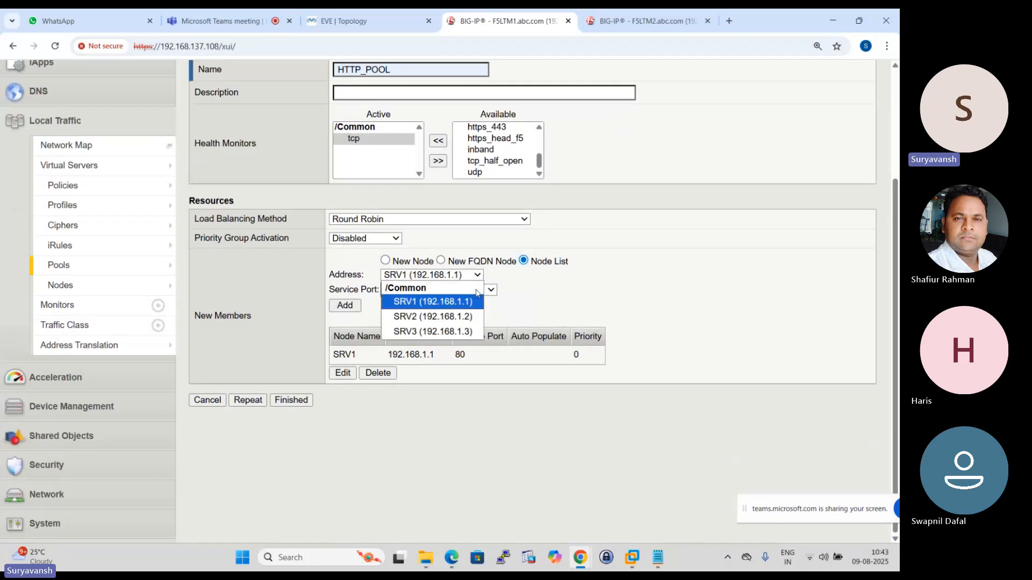
pyautogui.click(422, 316)
pyautogui.click(345, 305)
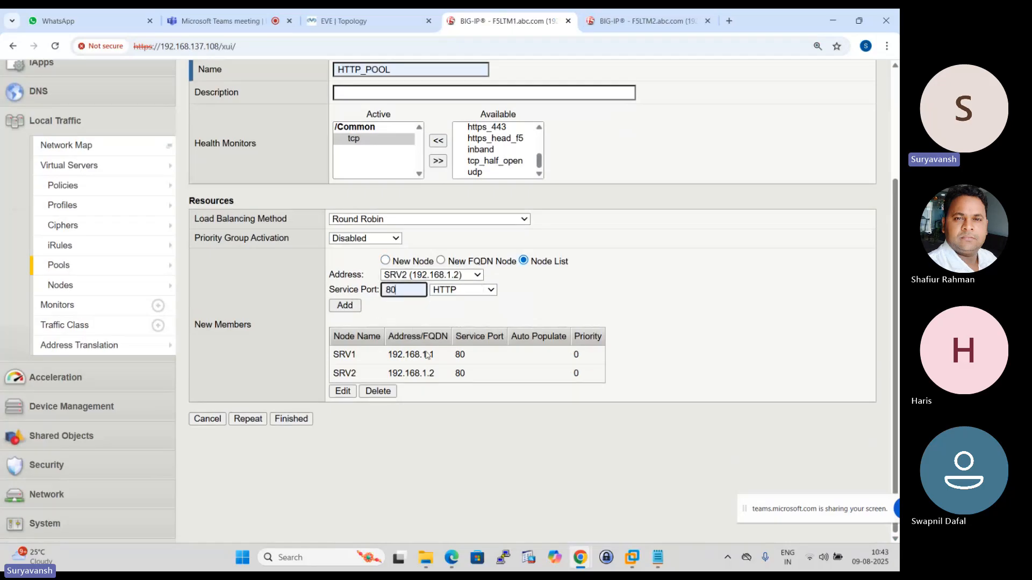
pyautogui.click(475, 276)
pyautogui.click(421, 329)
pyautogui.click(347, 305)
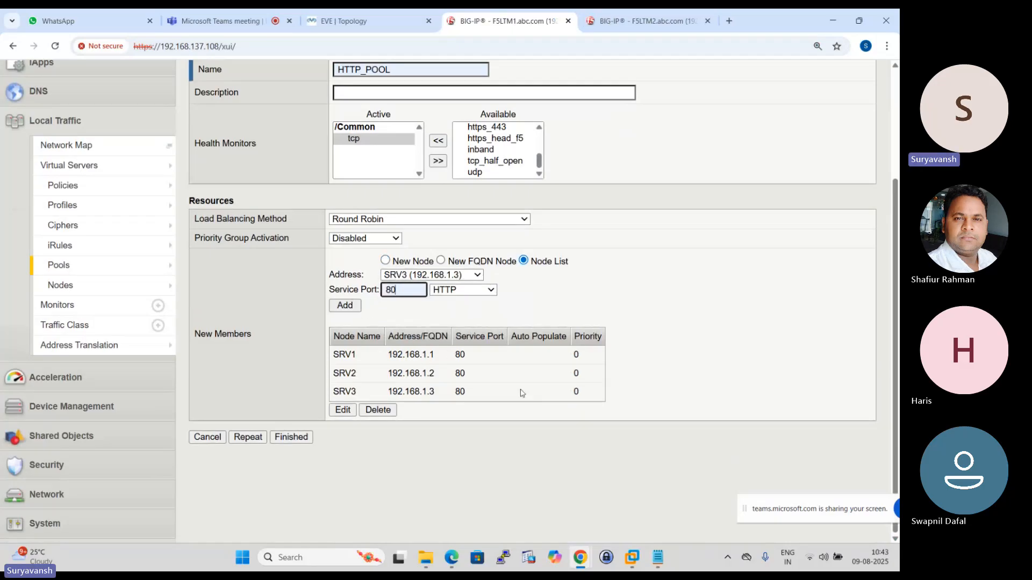
# - Review the HTTP_POOL name, monitor and member settings, and finish creating the pool
pyautogui.scroll(3, 444, 356)
pyautogui.scroll(-3, 446, 355)
pyautogui.scroll(3, 454, 345)
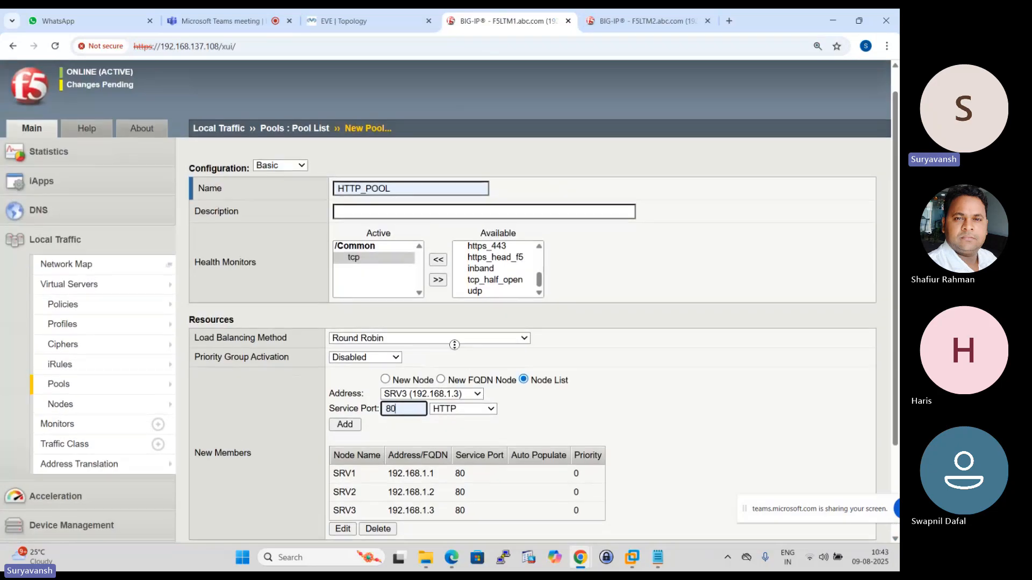
pyautogui.scroll(1, 454, 345)
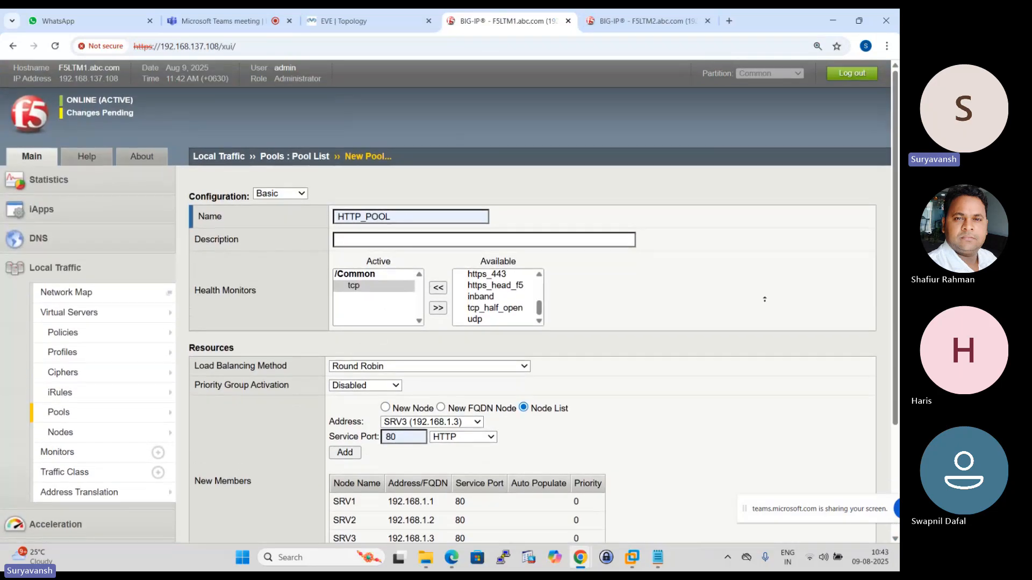
pyautogui.scroll(-3, 443, 301)
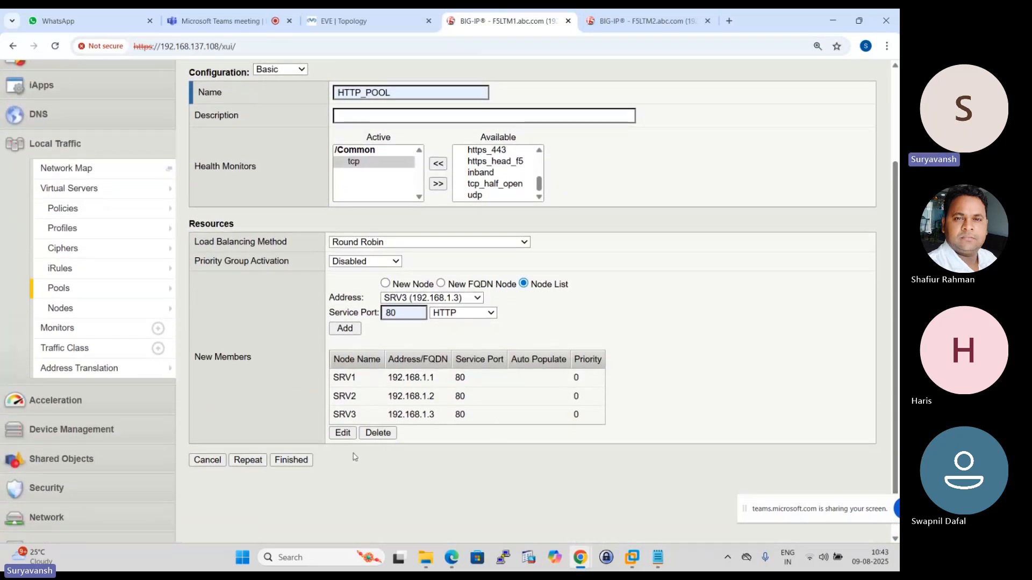
pyautogui.click(298, 461)
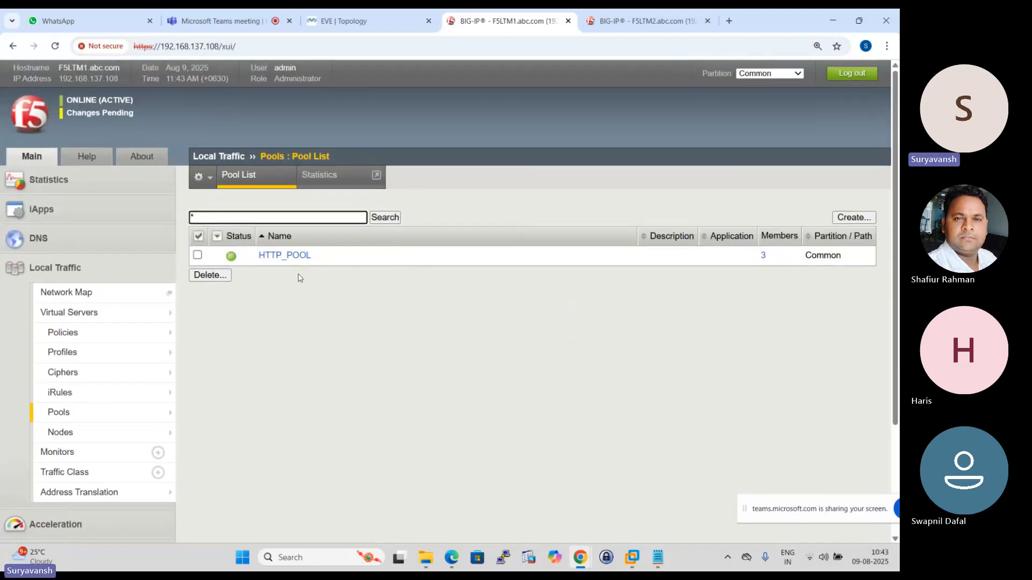
# - Check the node and pool lists on F5LTM1, and start a new virtual server named HTTP_VS
pyautogui.click(63, 433)
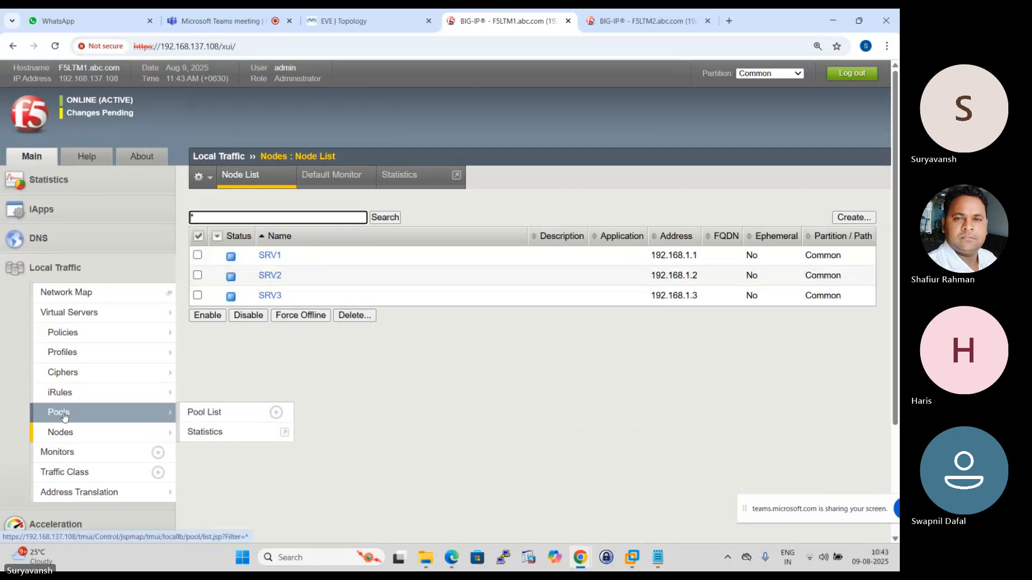
pyautogui.click(67, 414)
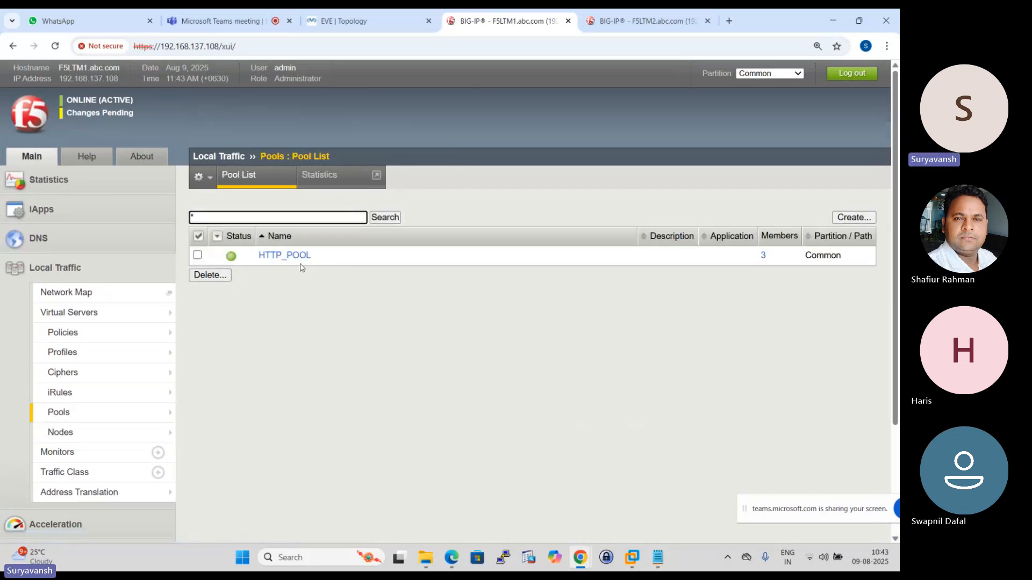
pyautogui.click(268, 311)
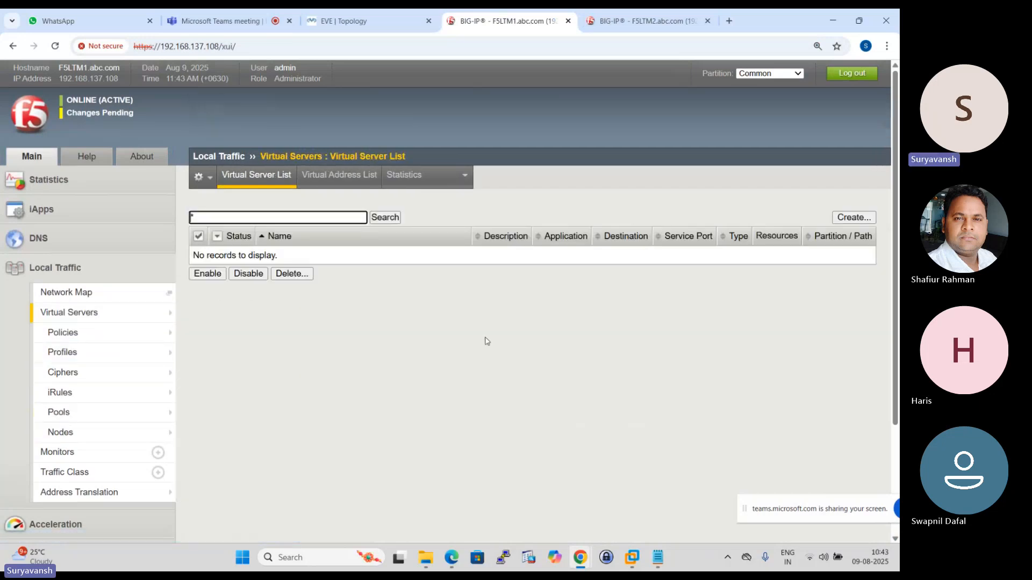
pyautogui.click(859, 219)
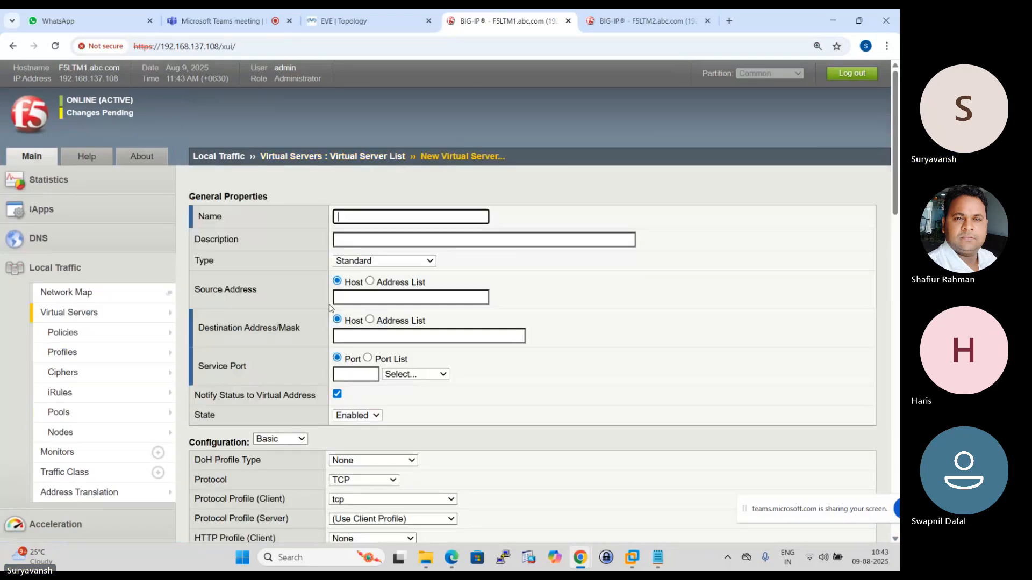
pyautogui.click(367, 217)
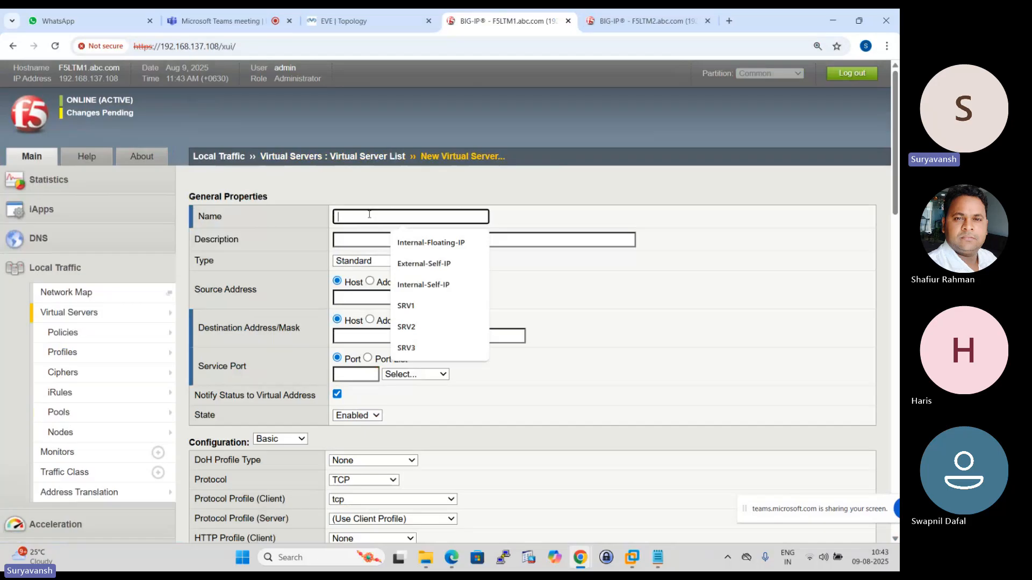
pyautogui.write('HTTP_VS')
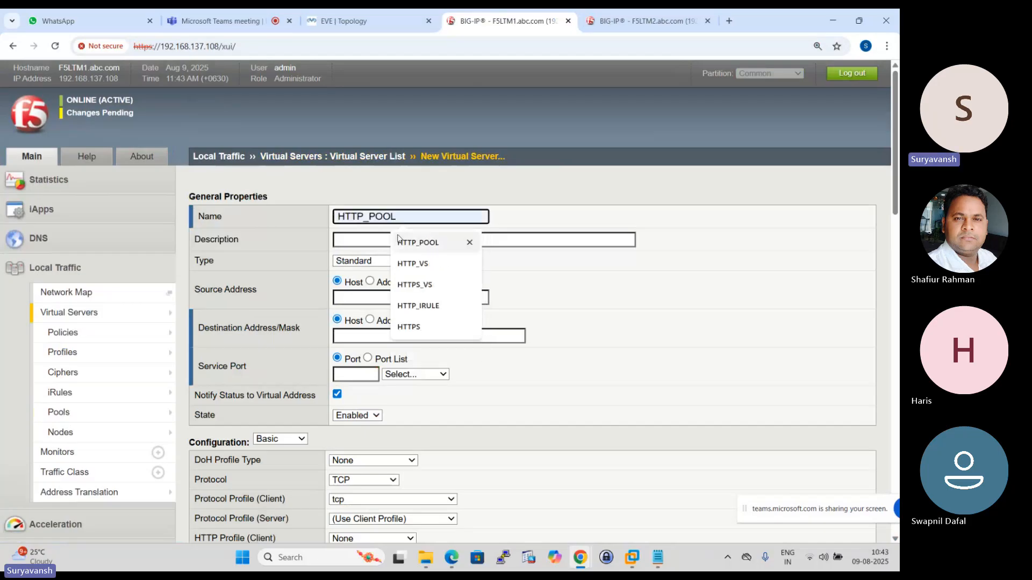
pyautogui.click(420, 263)
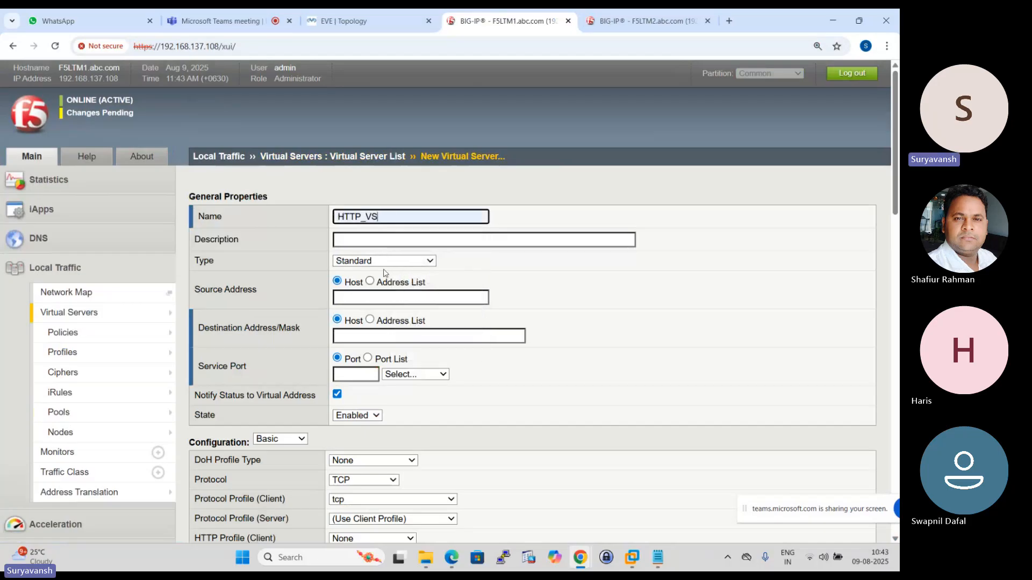
# - Set the HTTP_VS source address to 0.0.0.0/0 and destination address to 192.168.2.200, checking the addressing against the EVE topology
pyautogui.scroll(-1, 385, 273)
pyautogui.click(387, 239)
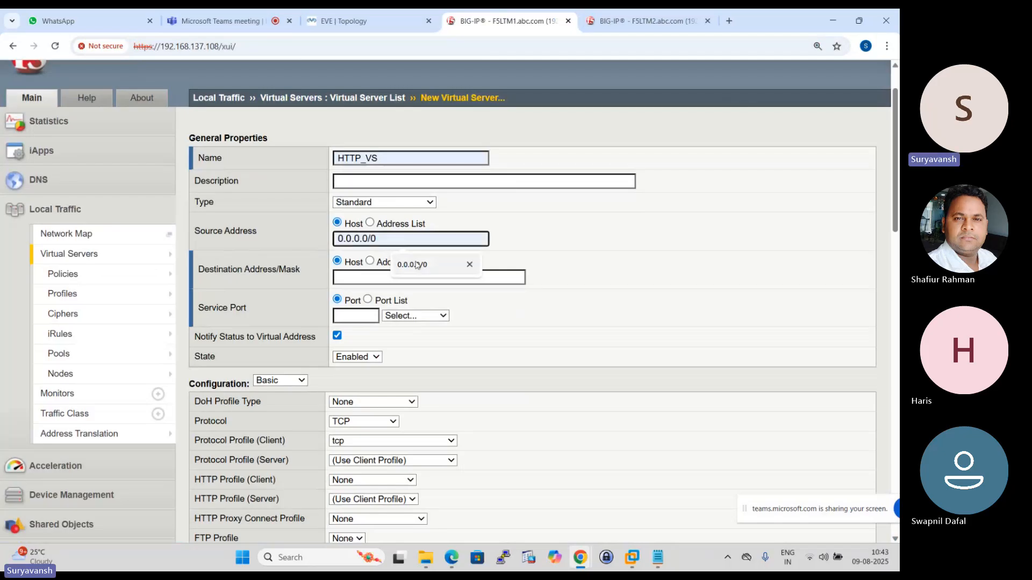
pyautogui.click(388, 266)
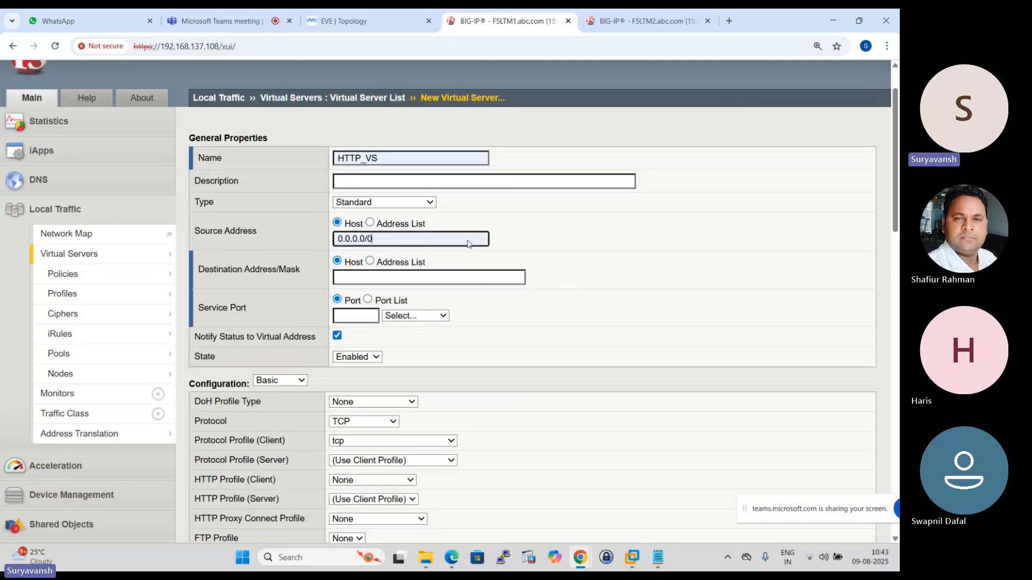
pyautogui.click(391, 277)
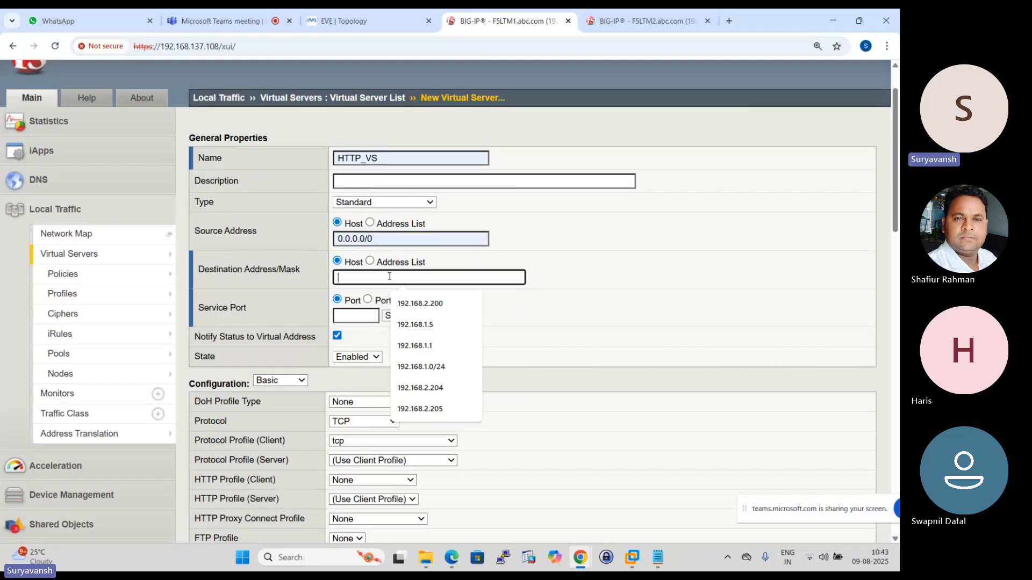
pyautogui.click(436, 303)
pyautogui.click(337, 11)
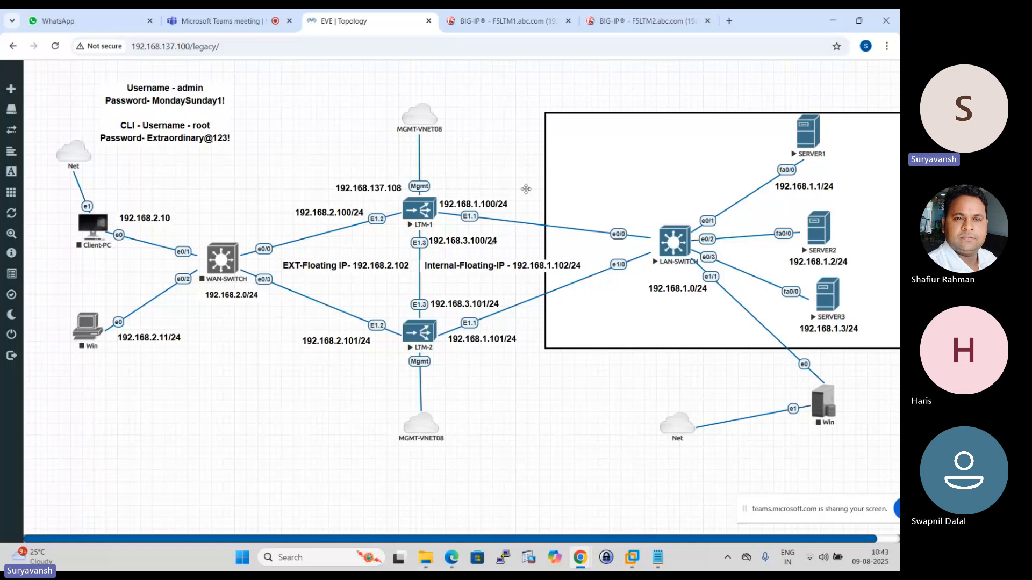
pyautogui.click(510, 21)
# - Set the HTTP_VS service port to 80 (HTTP)
pyautogui.scroll(-1, 414, 338)
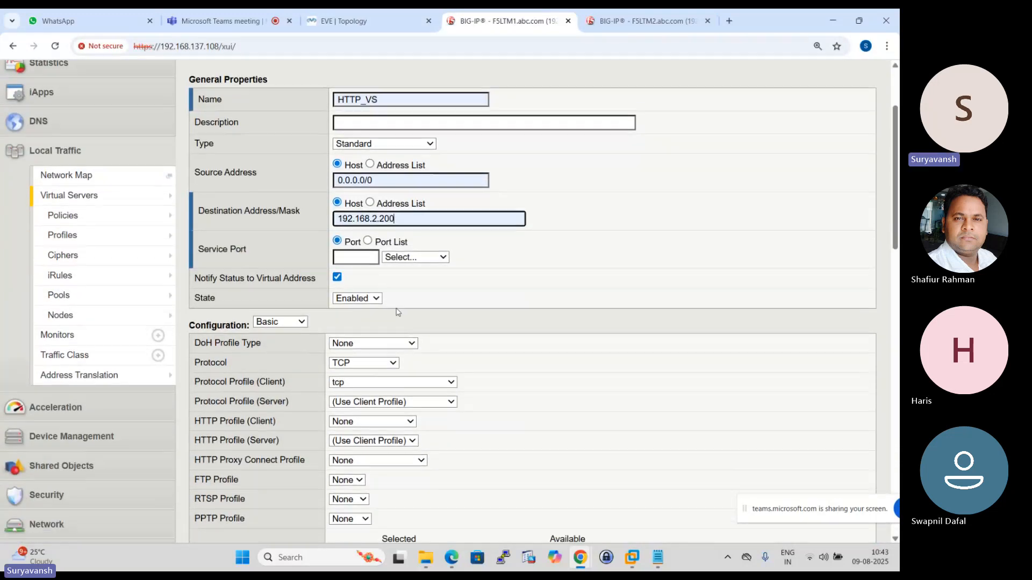
pyautogui.click(361, 260)
pyautogui.click(363, 287)
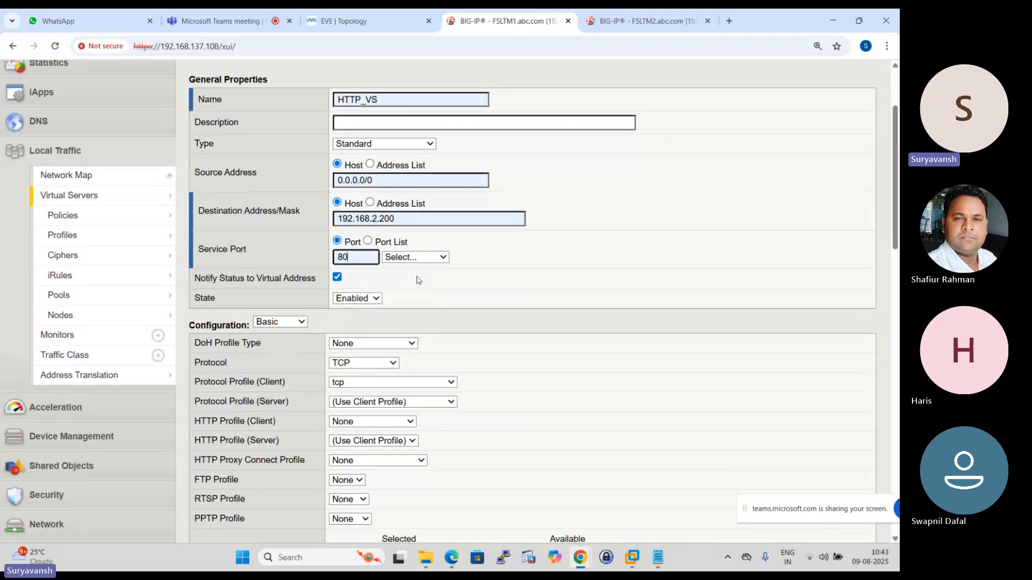
pyautogui.click(415, 256)
pyautogui.click(407, 320)
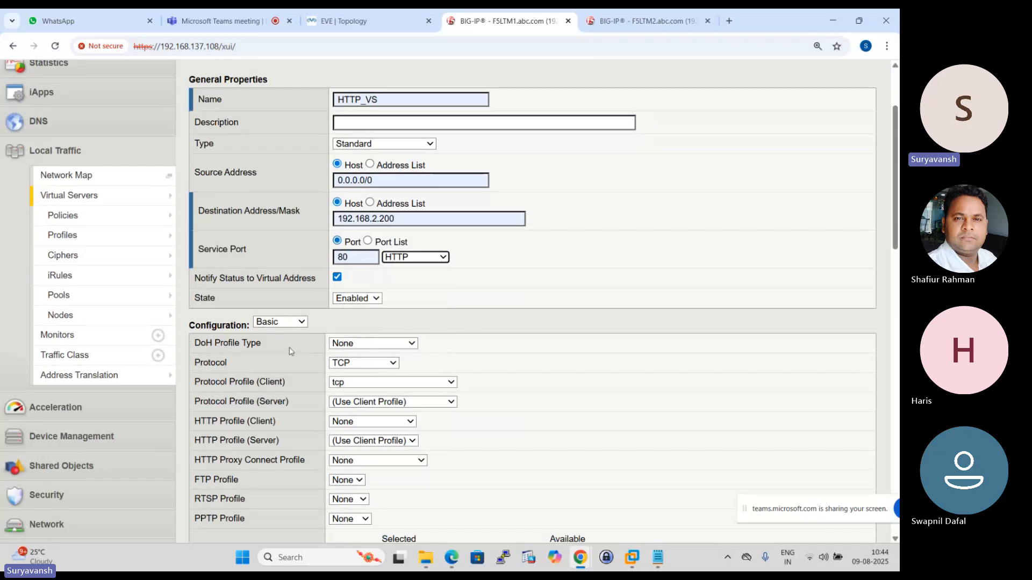
pyautogui.scroll(-1, 367, 326)
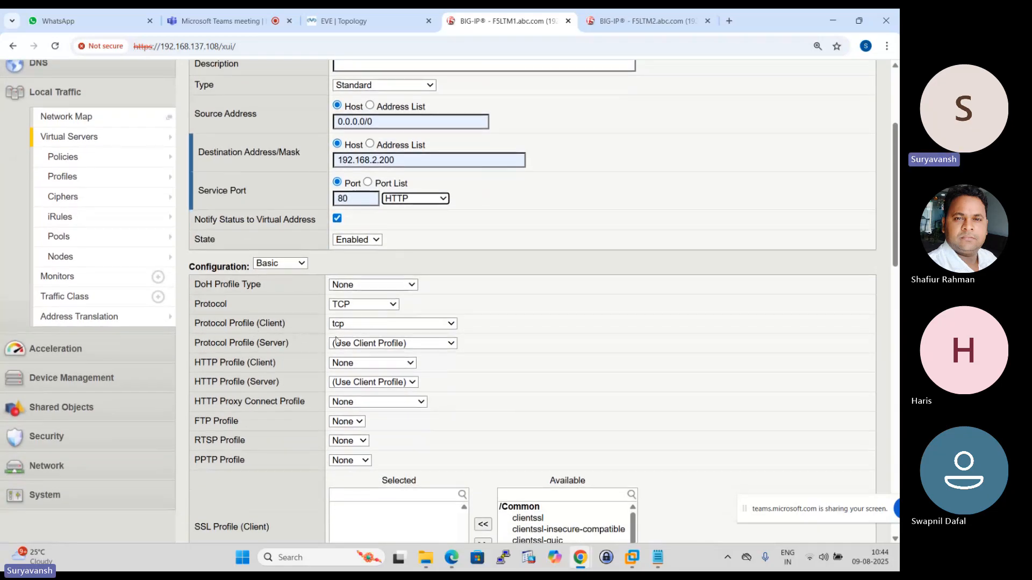
# - Set the source address translation of the HTTP_VS virtual server to Auto Map
pyautogui.scroll(-3, 317, 349)
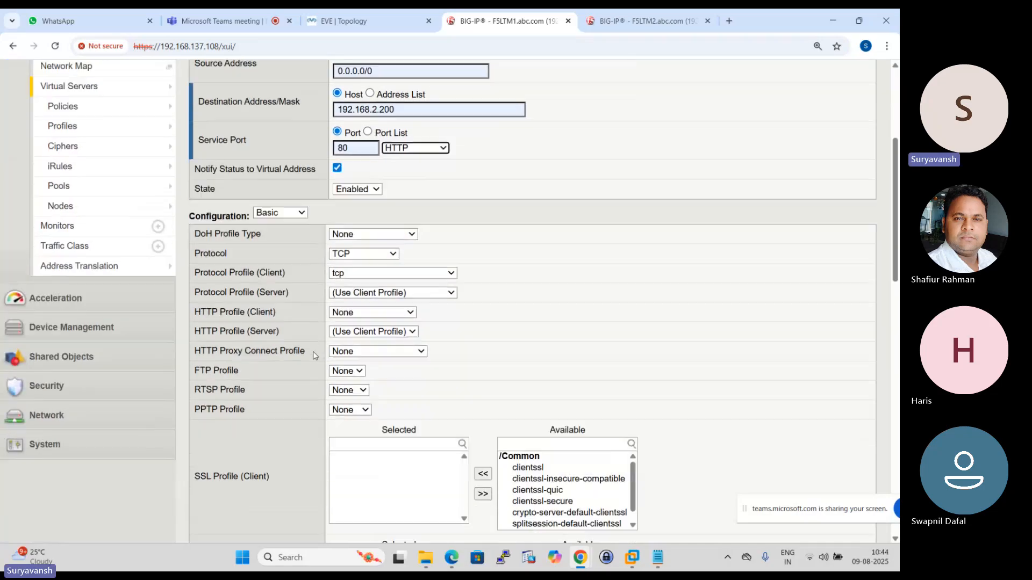
pyautogui.scroll(-5, 317, 333)
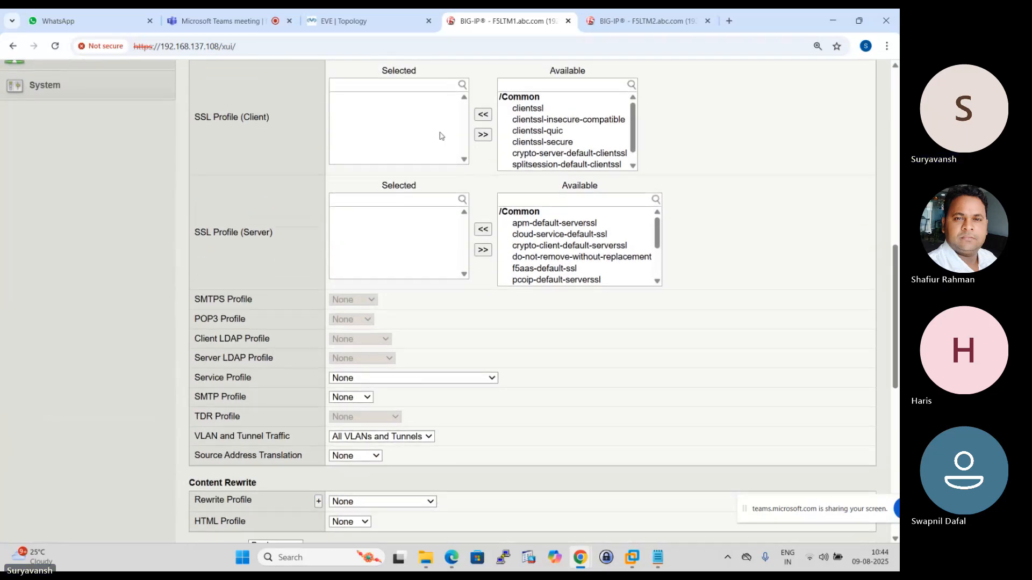
pyautogui.scroll(-1, 333, 291)
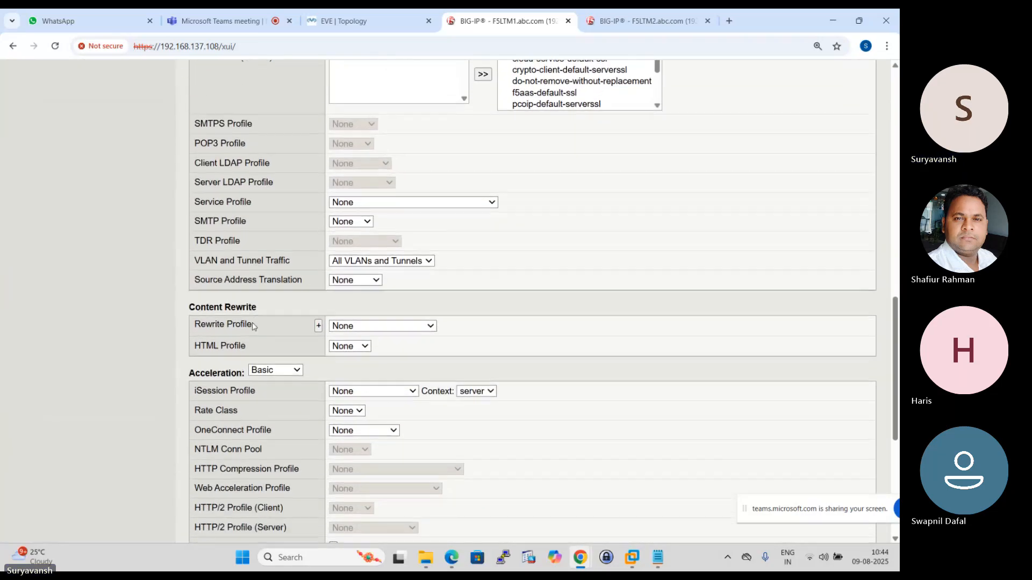
pyautogui.click(377, 280)
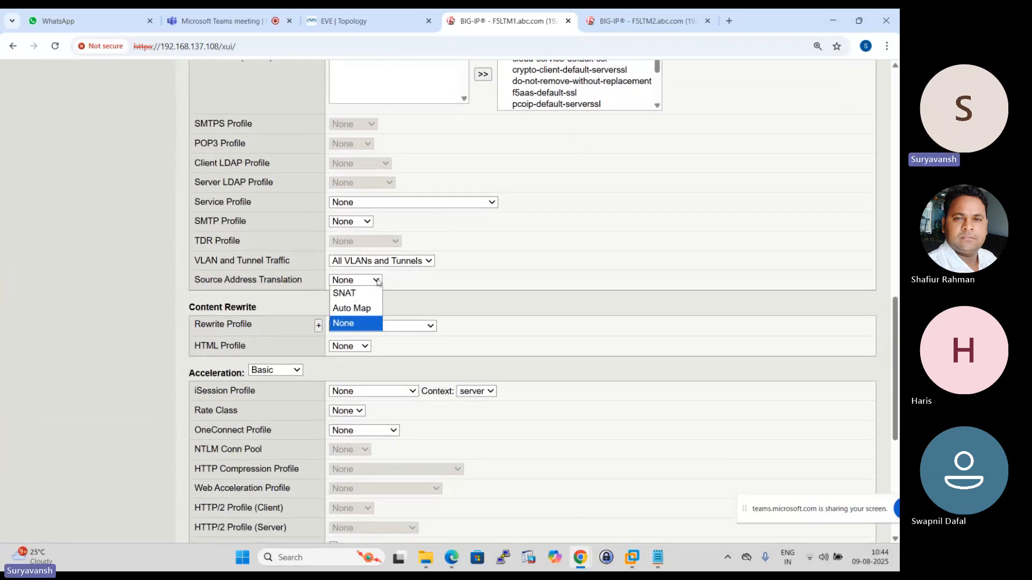
pyautogui.click(353, 308)
# - Assign HTTP_POOL as the default pool, review the HTTP_VS settings and finish creating the virtual server
pyautogui.scroll(-1, 271, 329)
pyautogui.scroll(-5, 269, 309)
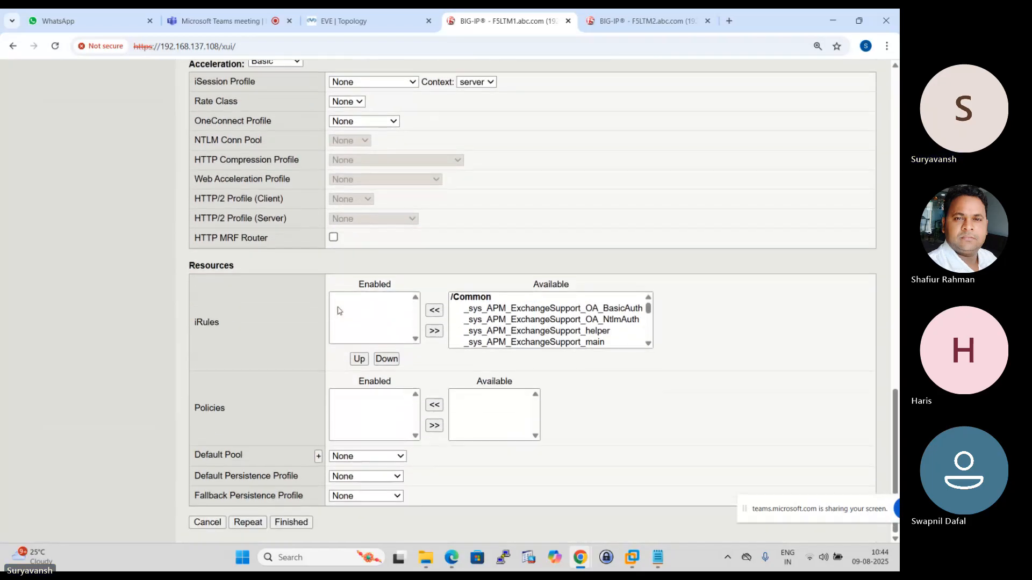
pyautogui.click(401, 457)
pyautogui.click(386, 495)
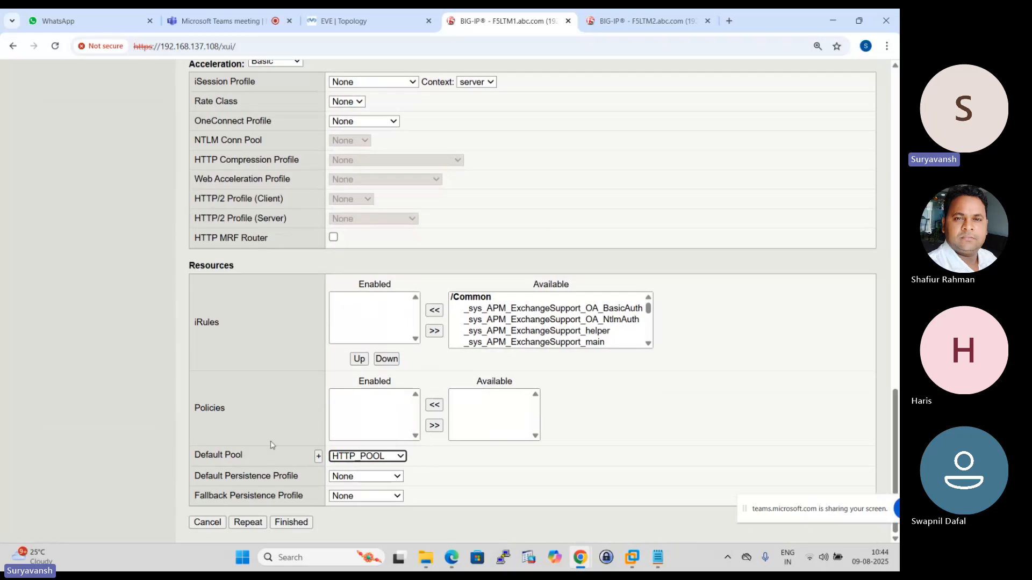
pyautogui.scroll(15, 271, 444)
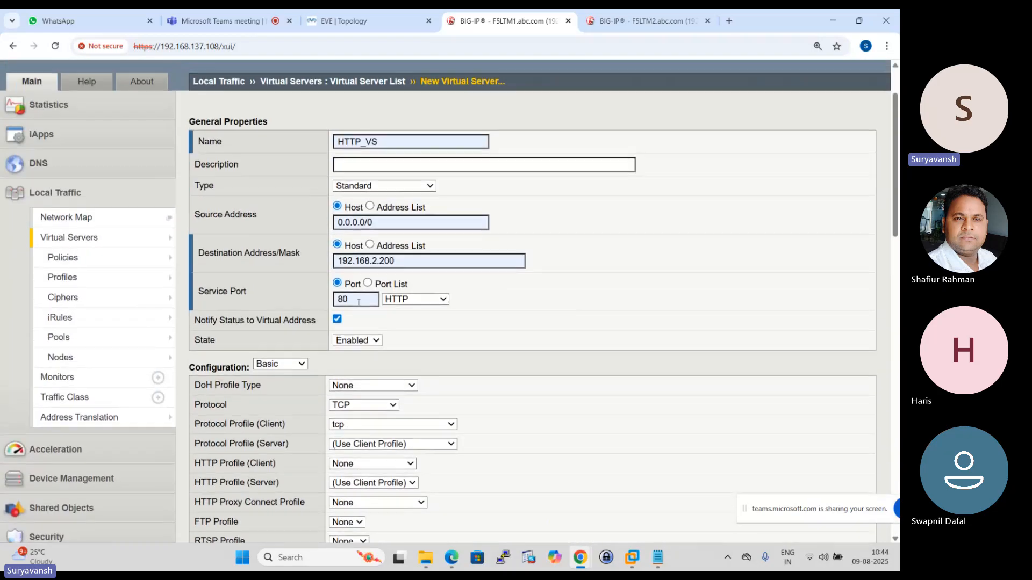
pyautogui.scroll(-15, 360, 328)
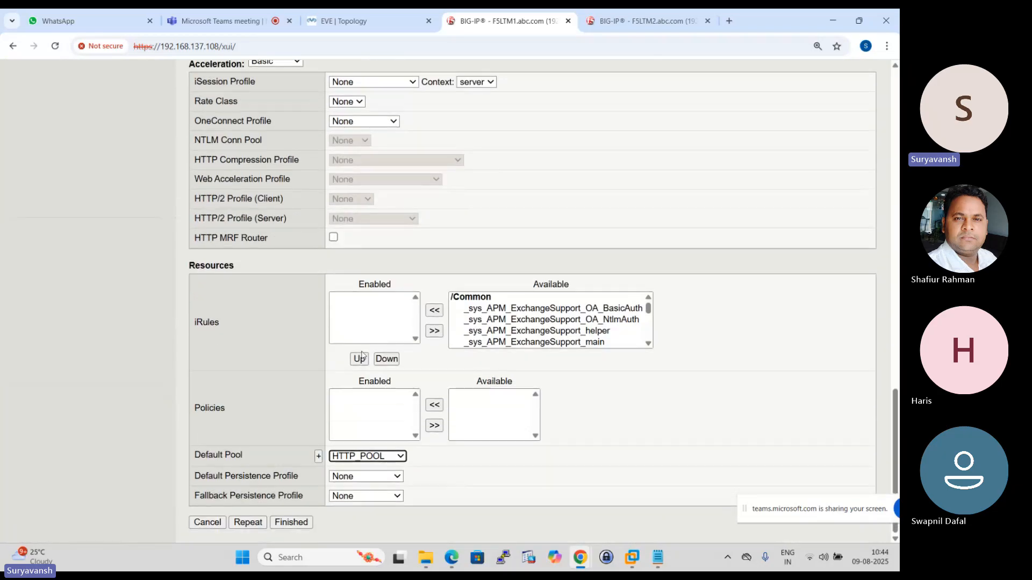
pyautogui.click(298, 521)
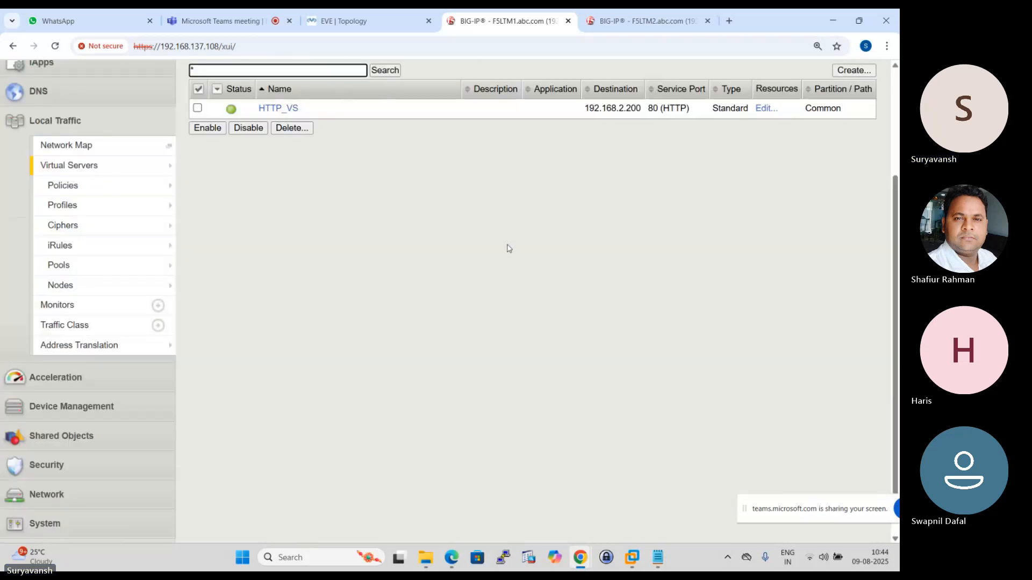
# - Open the pending-changes overview on F5LTM1 and push its configuration to the failover device group
pyautogui.scroll(5, 507, 249)
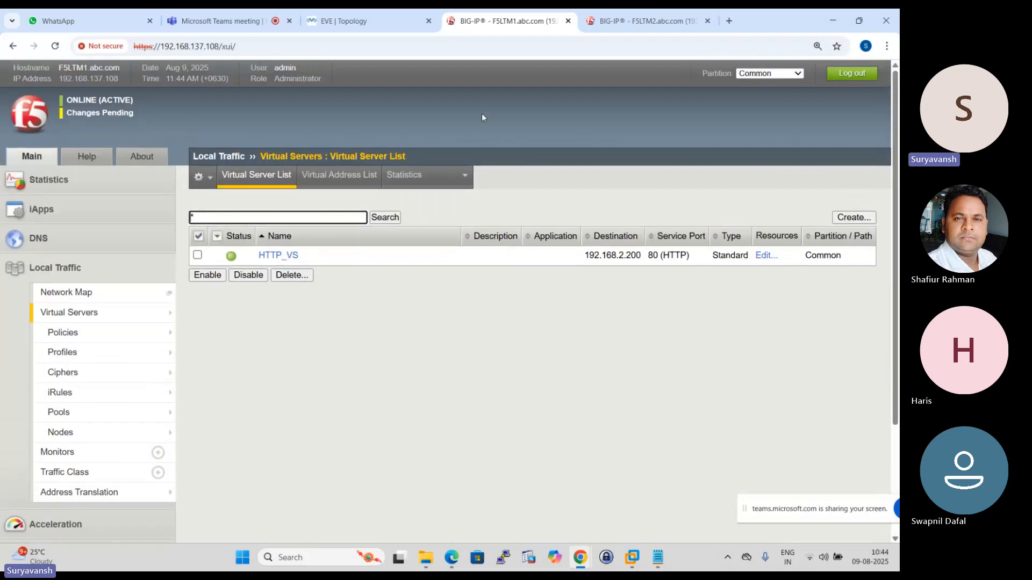
pyautogui.click(117, 114)
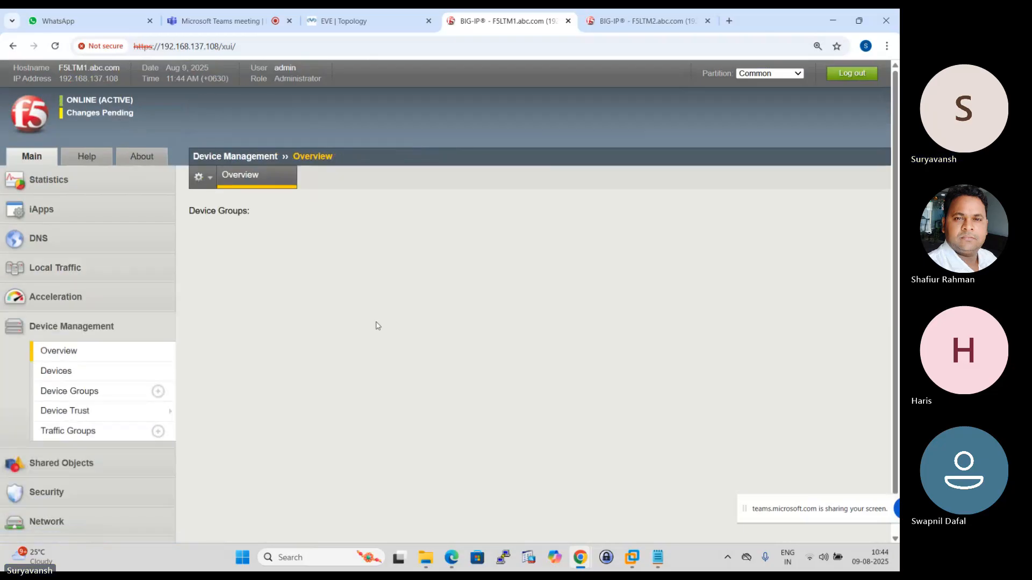
pyautogui.scroll(-1, 378, 334)
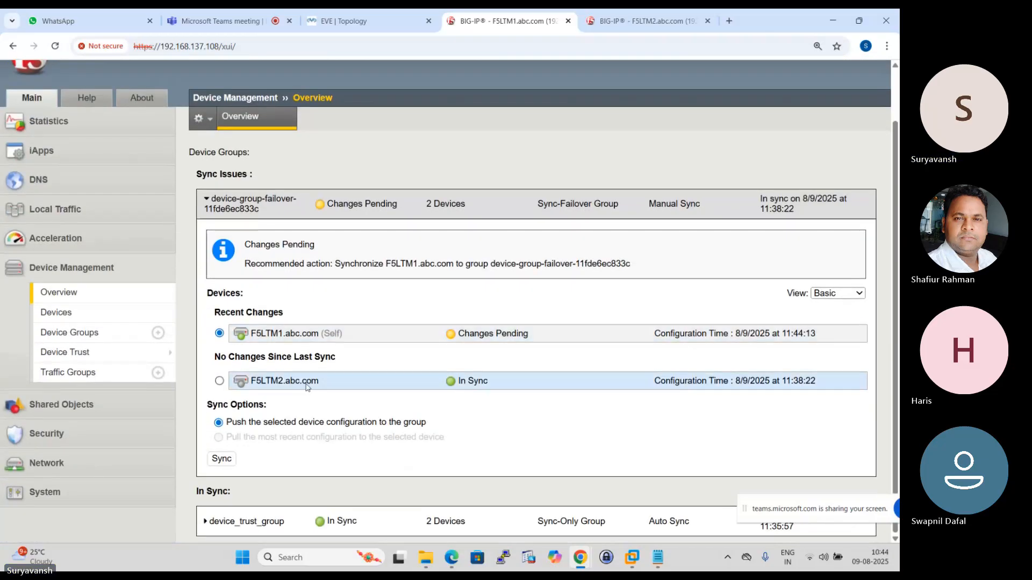
pyautogui.click(221, 458)
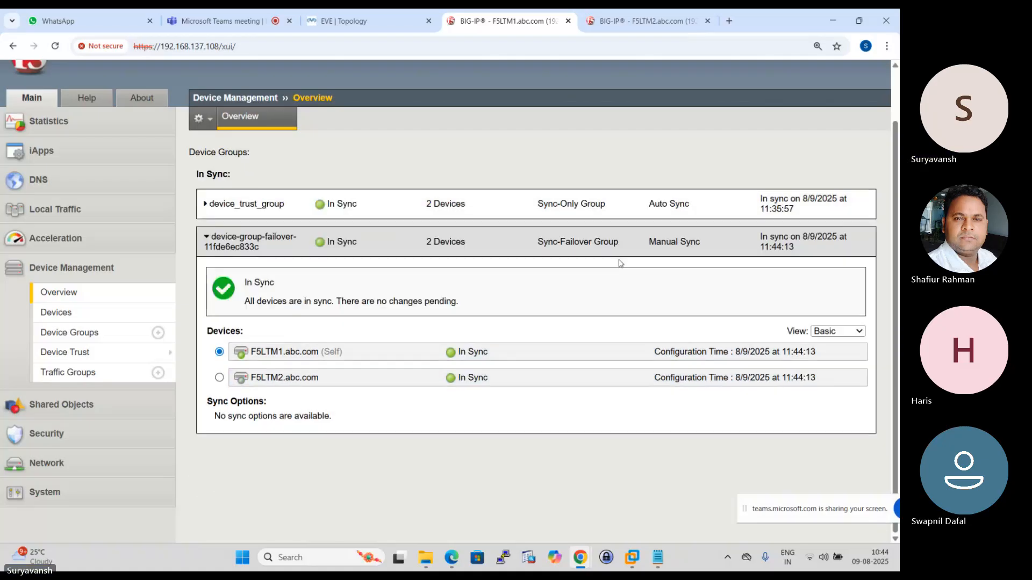
# - Switch to F5LTM2 and check its virtual server, pool and node lists for the synchronized objects
pyautogui.scroll(1, 618, 263)
pyautogui.click(642, 13)
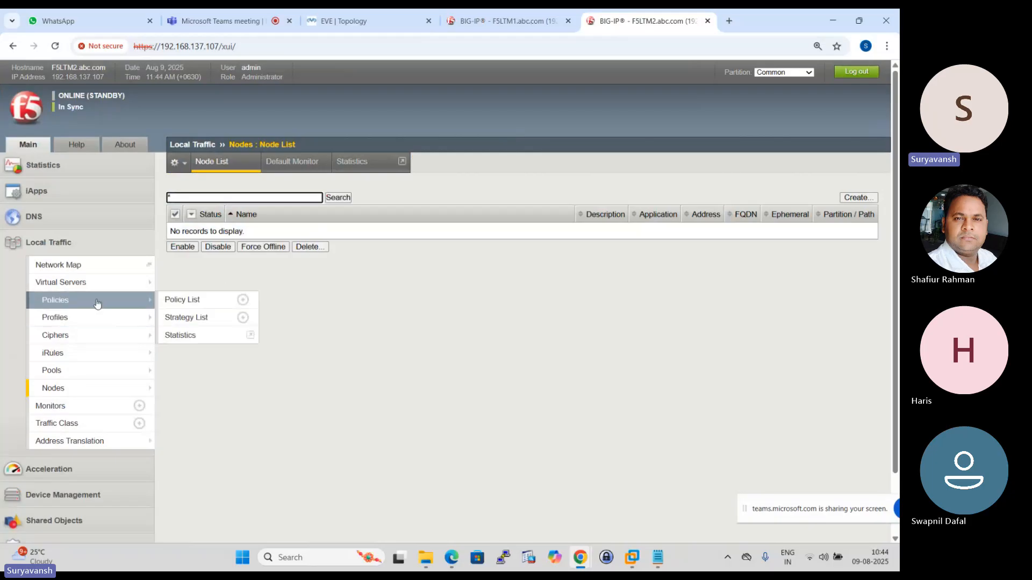
pyautogui.click(60, 282)
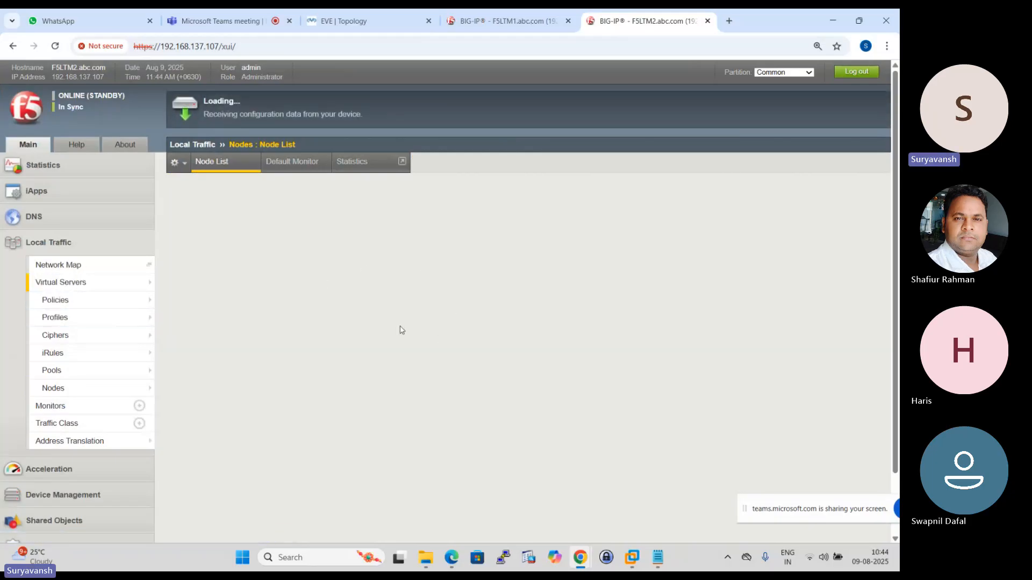
pyautogui.click(51, 370)
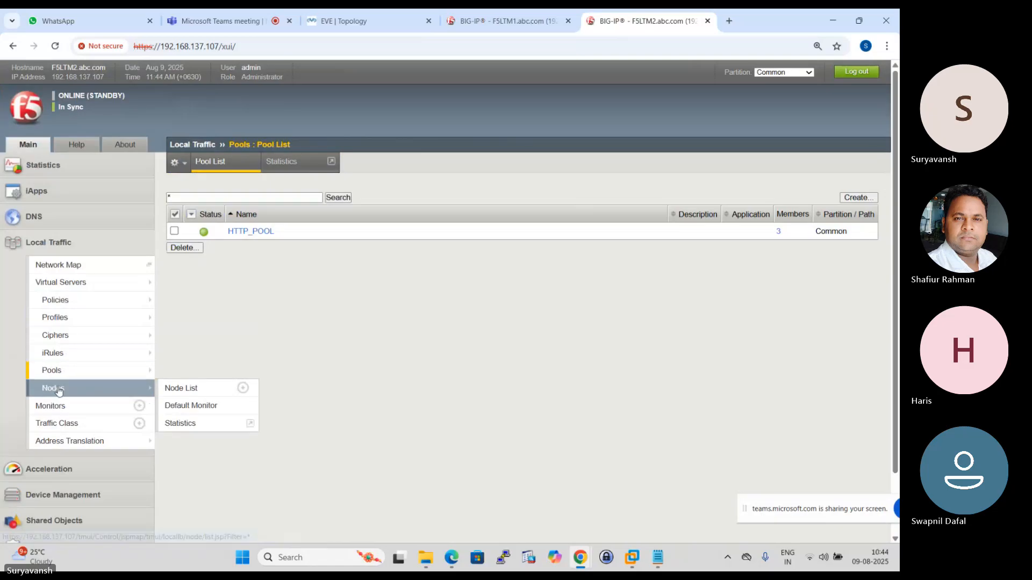
pyautogui.click(53, 388)
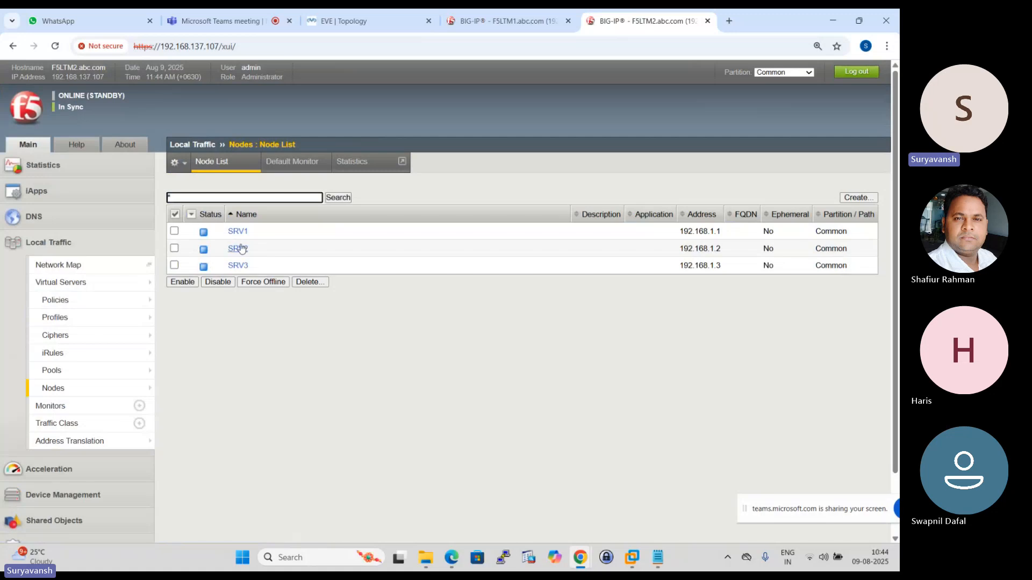
# - Review the EVE topology, and recheck the node and virtual server lists on F5LTM2 against F5LTM1
pyautogui.click(494, 15)
pyautogui.click(365, 16)
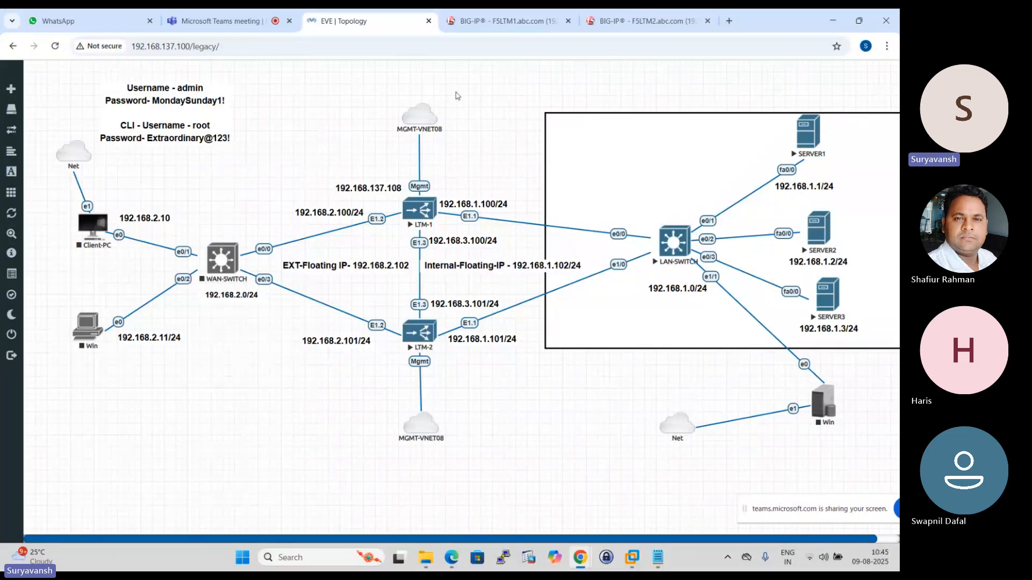
pyautogui.click(513, 20)
pyautogui.click(652, 22)
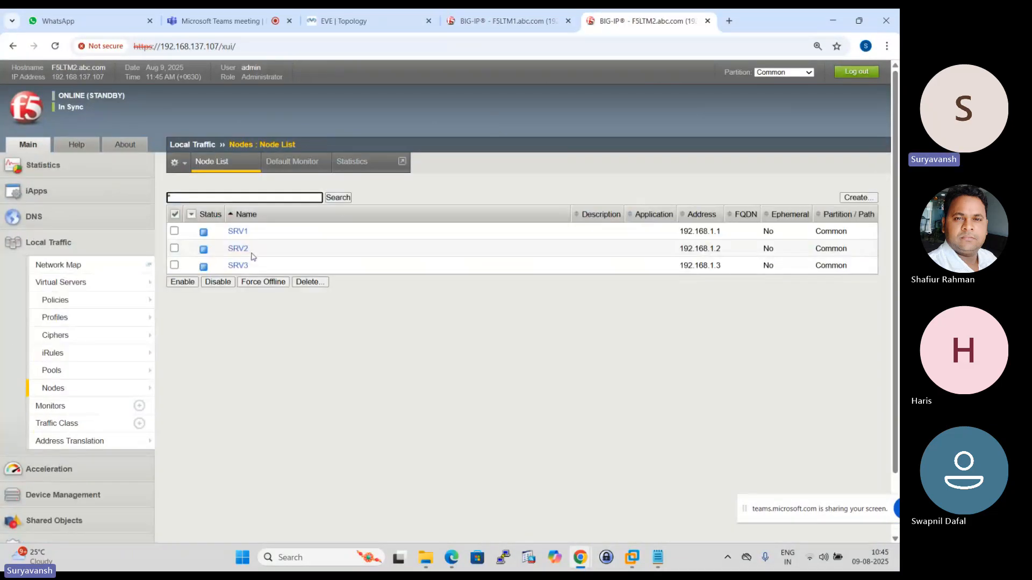
pyautogui.click(81, 288)
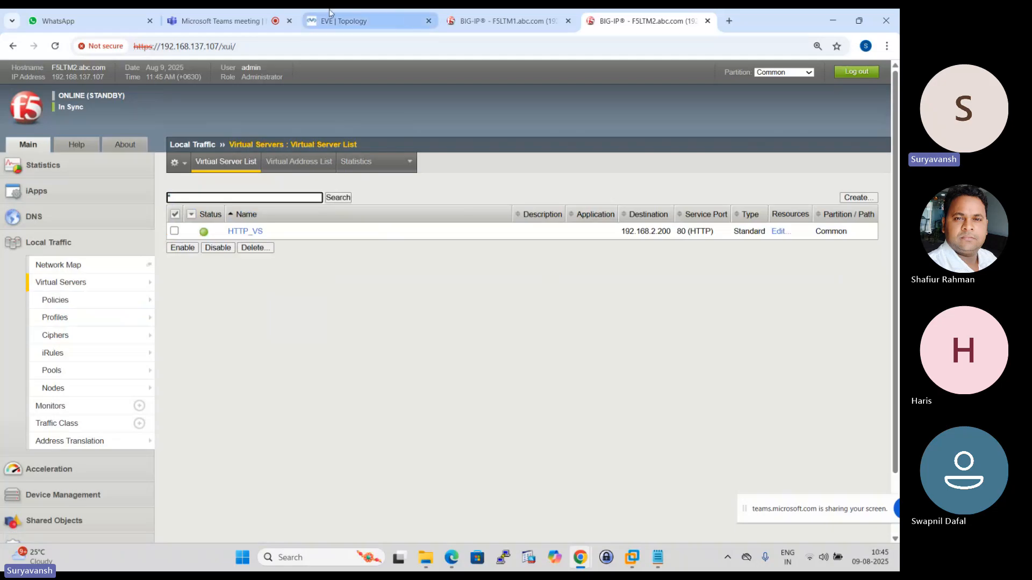
pyautogui.click(505, 20)
pyautogui.click(644, 17)
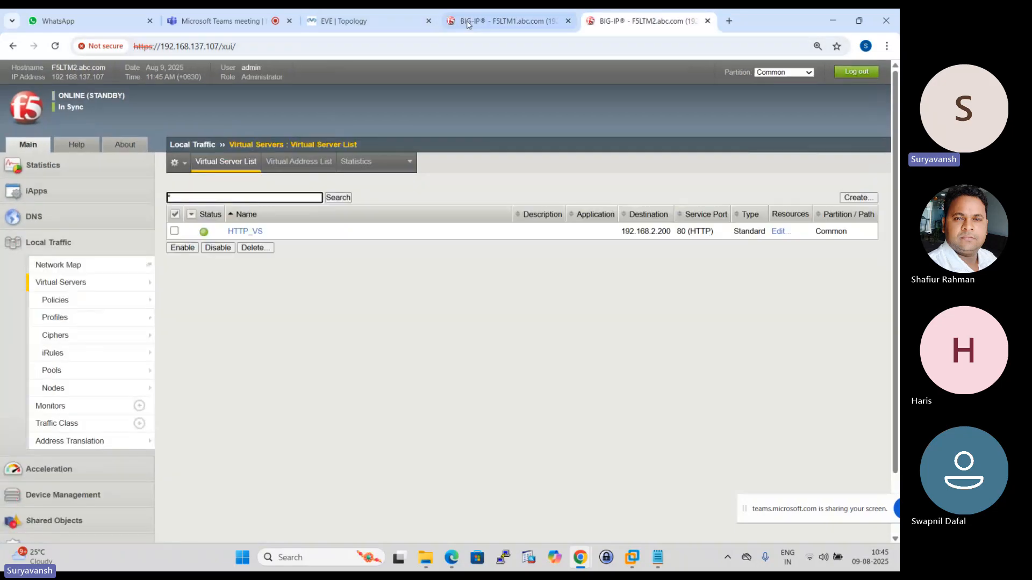
# - Switch to the EVE topology and open the console of SERVER1 at its command prompt
pyautogui.click(469, 23)
pyautogui.click(371, 24)
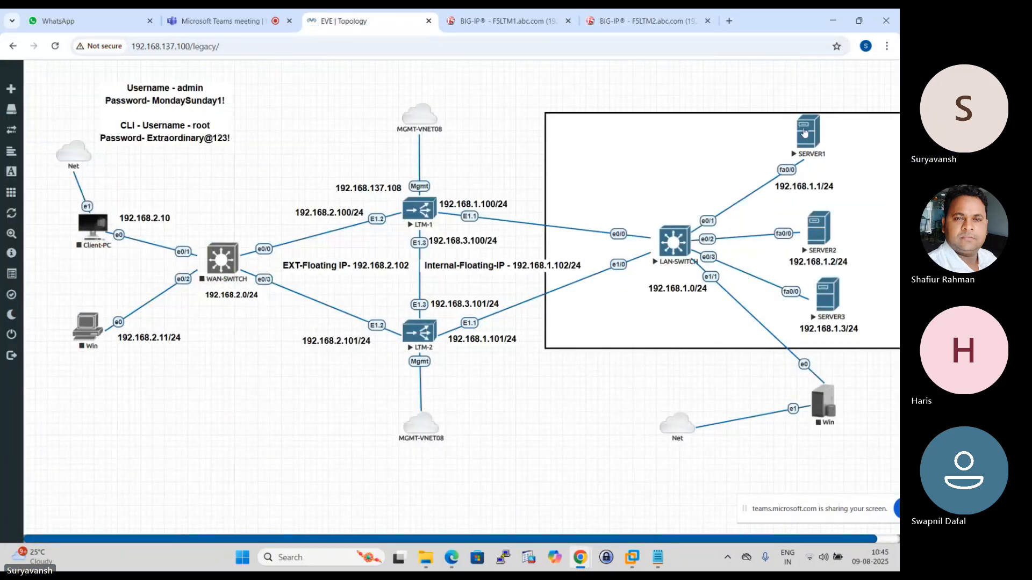
pyautogui.click(803, 131)
pyautogui.click(472, 131)
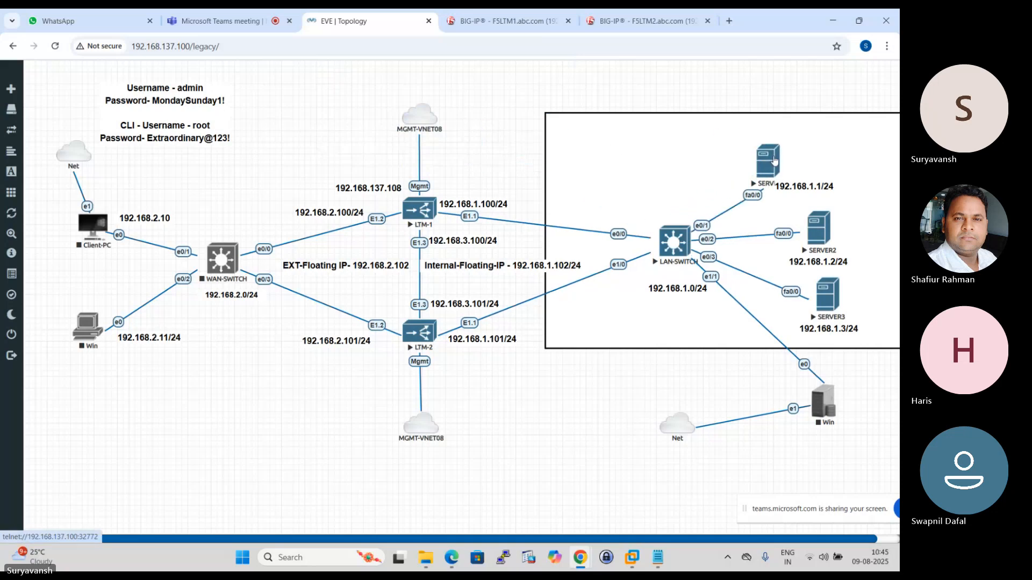
pyautogui.click(802, 134)
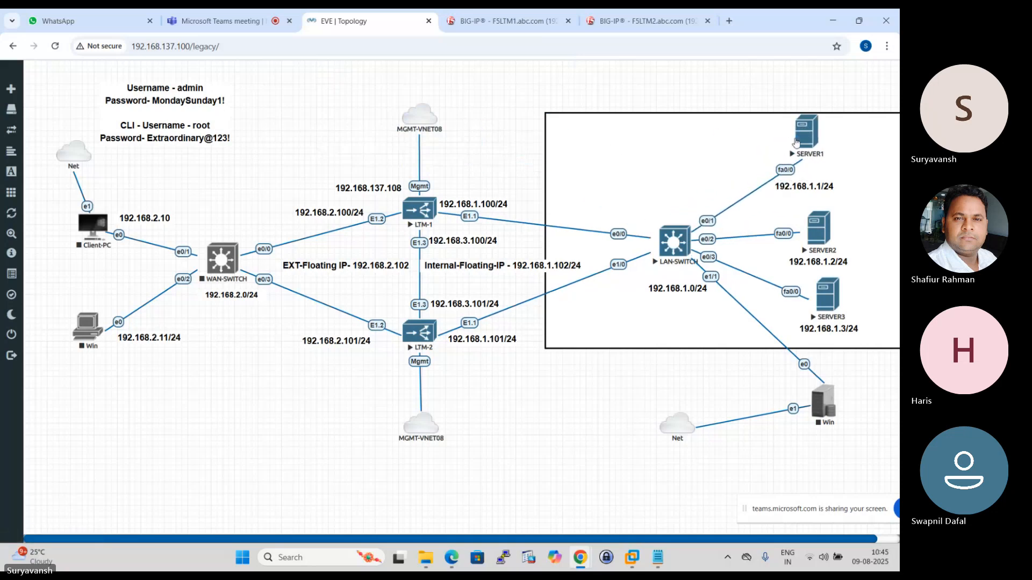
pyautogui.moveTo(800, 141); pyautogui.dragTo(788, 138)
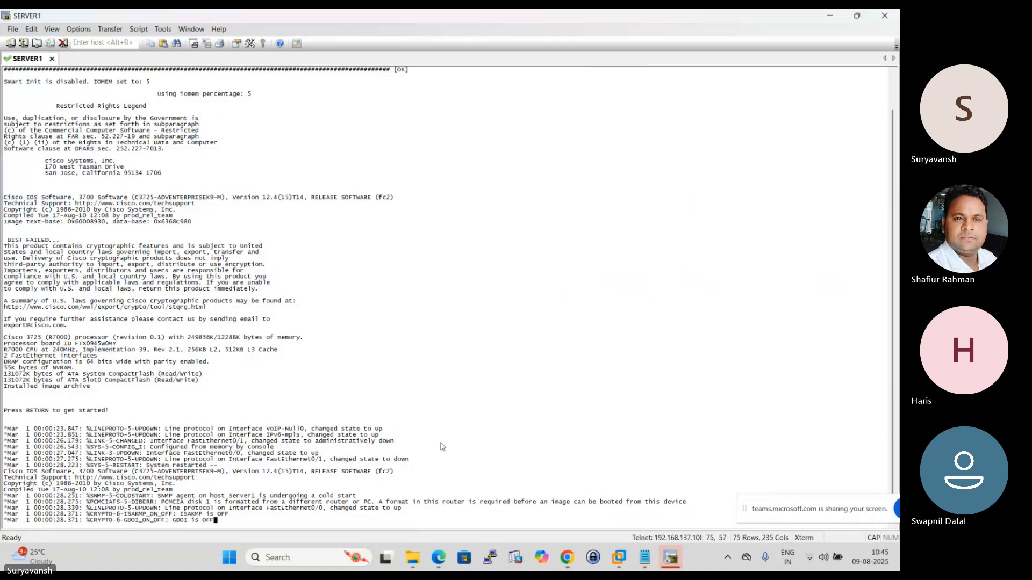
pyautogui.press('Return')
pyautogui.press('Return')
pyautogui.press('Return')
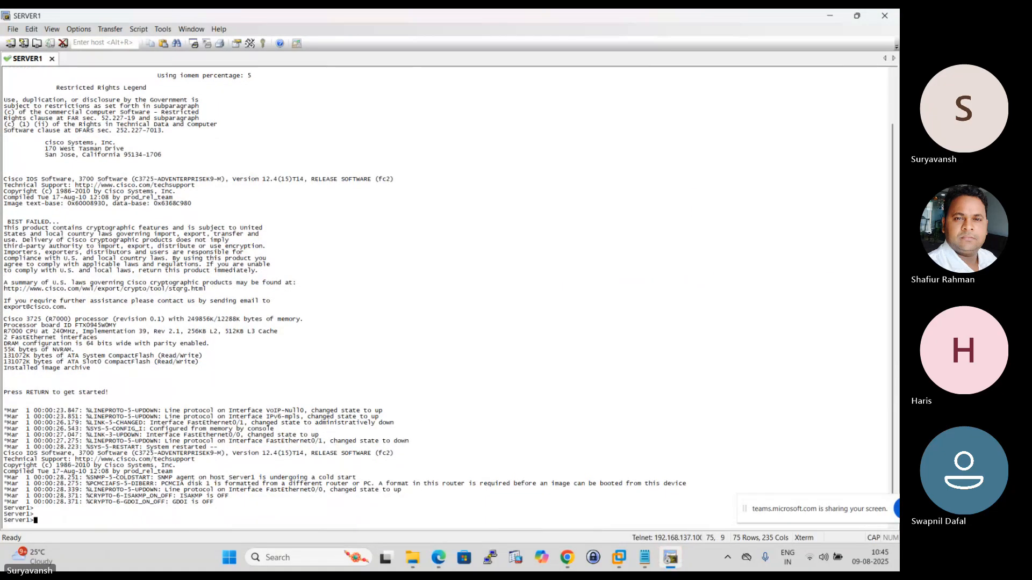
# - Enter privileged mode on Server1 with the enable command
pyautogui.write('en')
pyautogui.press('Tab')
pyautogui.press('Return')
pyautogui.press('Return')
pyautogui.press('Return')
pyautogui.press('Return')
pyautogui.press('Return')
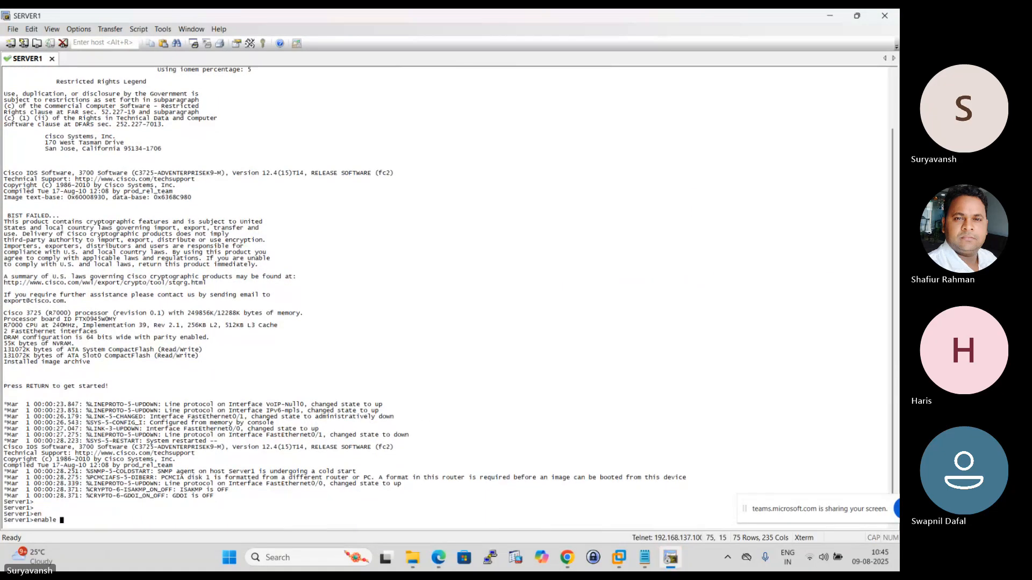
pyautogui.write('conf t')
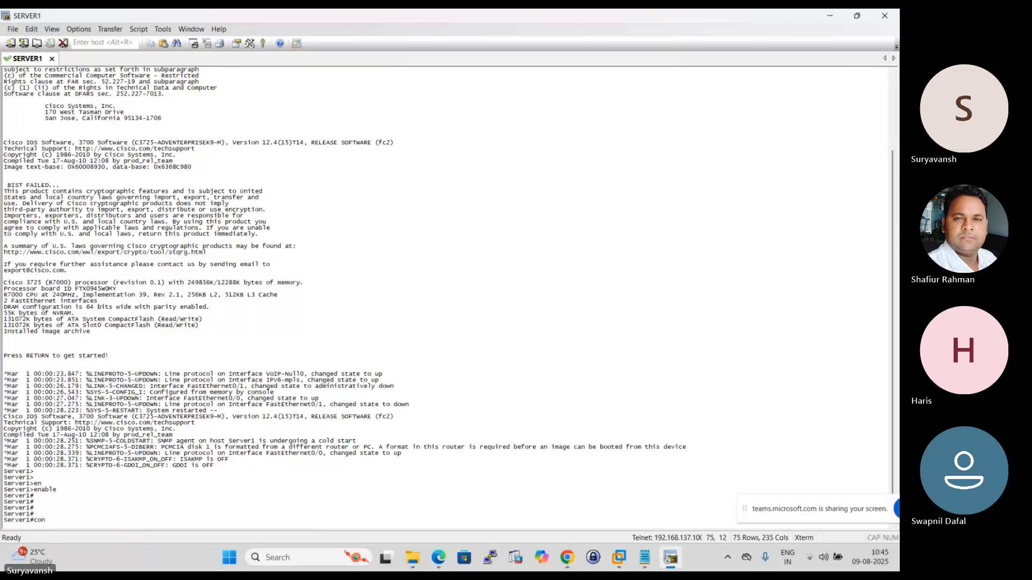
pyautogui.press('Return')
pyautogui.press('Return')
pyautogui.press('Return')
pyautogui.press('Return')
pyautogui.press('Return')
pyautogui.press('Return')
pyautogui.press('Return')
pyautogui.press('Return')
pyautogui.press('Return')
pyautogui.press('Return')
pyautogui.press('Return')
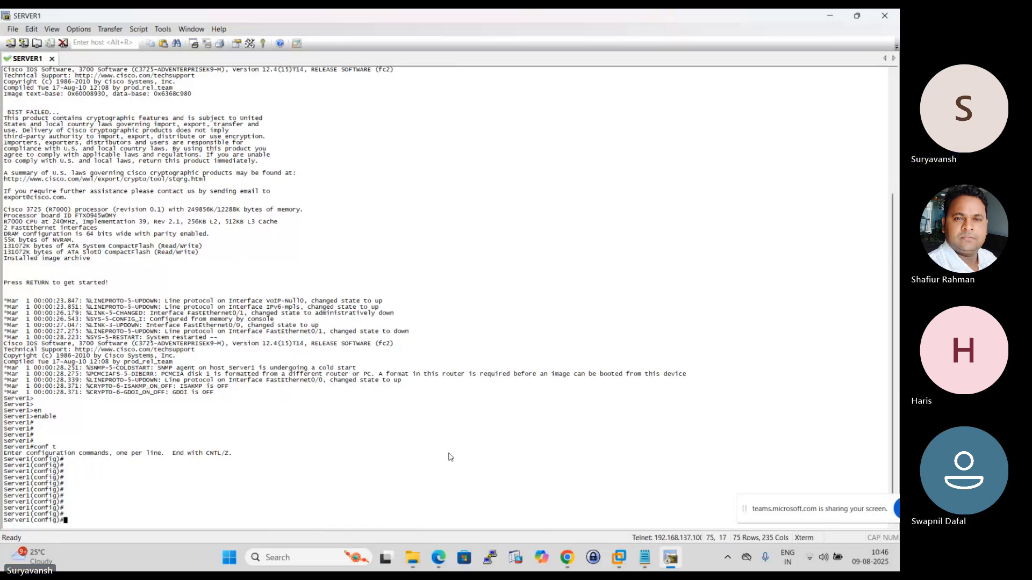
pyautogui.write('exit')
pyautogui.press('Return')
pyautogui.press('Return')
pyautogui.press('Return')
pyautogui.press('Return')
pyautogui.press('Return')
# - Display Server1's routing table with "sho ip route" to examine its default gateway, and return to the EVE topology for comparison
pyautogui.write('s')
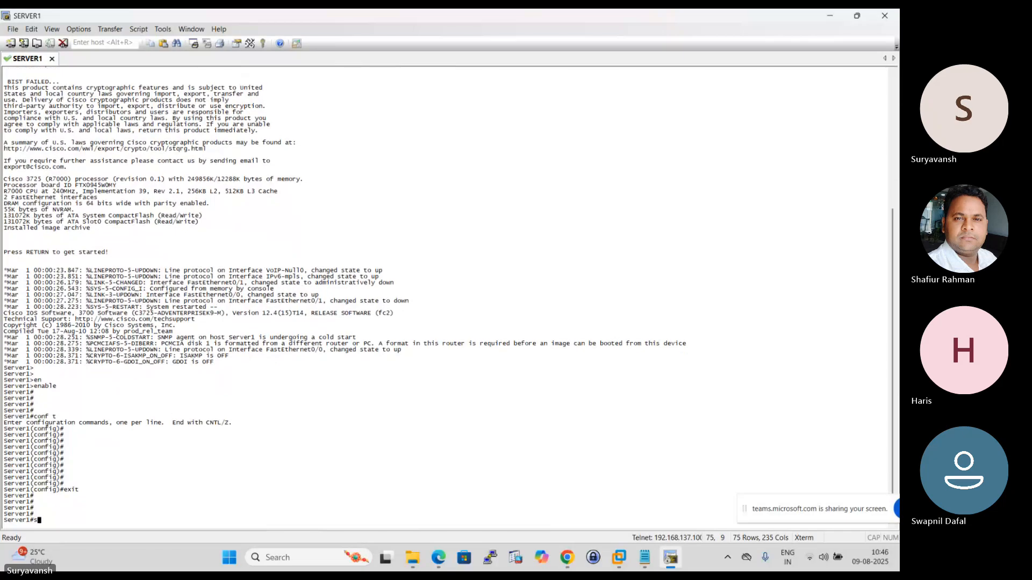
pyautogui.write('ho ip route')
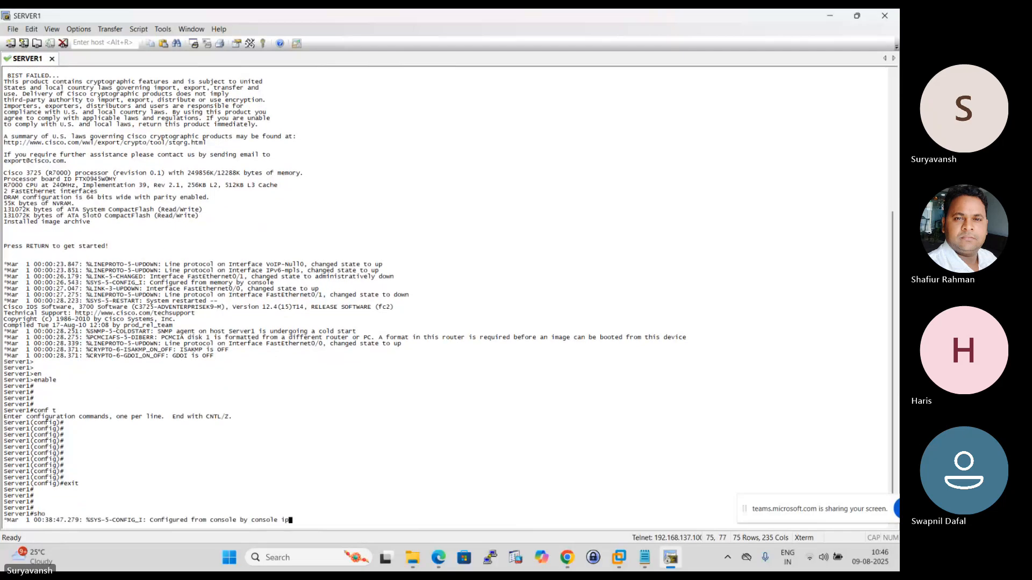
pyautogui.press('Return')
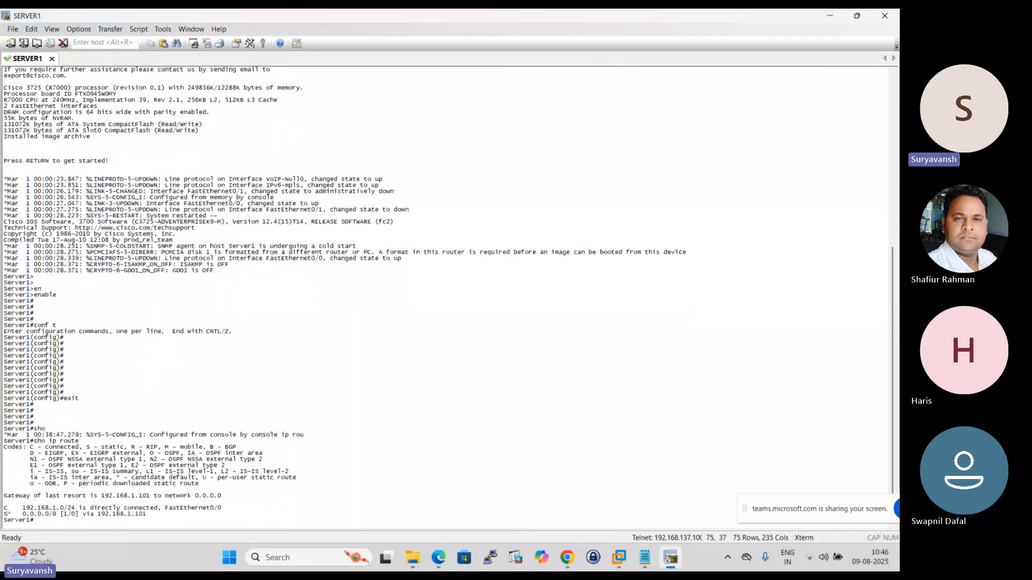
pyautogui.press('Return')
pyautogui.press('Return')
pyautogui.press('Return')
pyautogui.press('Return')
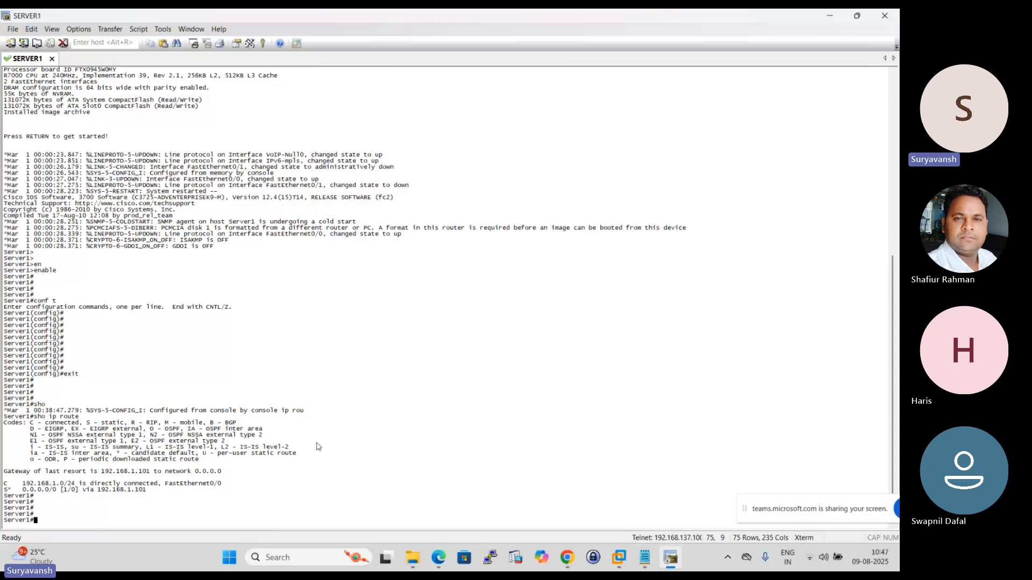
pyautogui.click(568, 557)
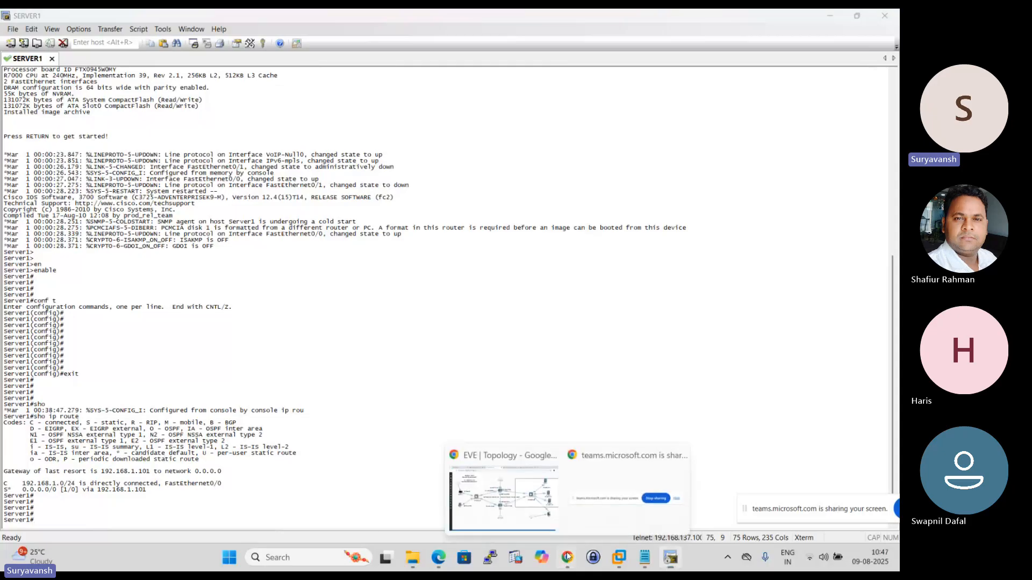
pyautogui.click(516, 477)
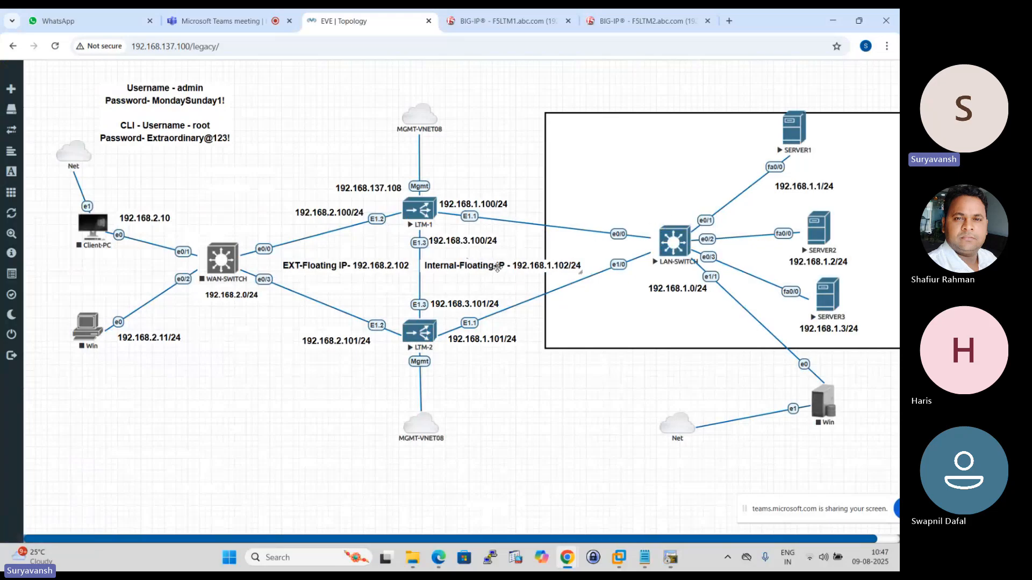
# - Start the Client-PC node in the EVE topology and return to Server1's console
pyautogui.rightClick(93, 228)
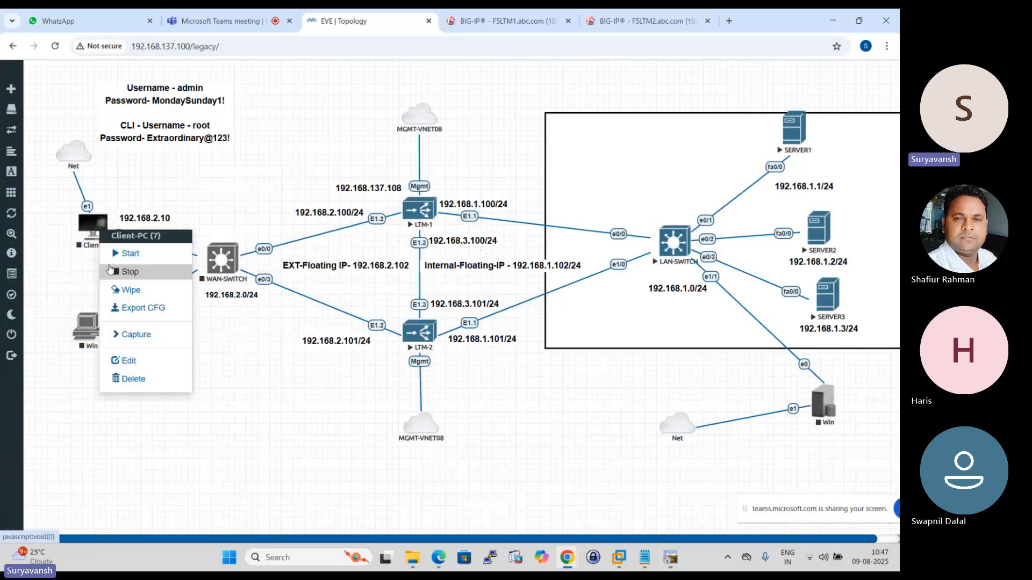
pyautogui.click(138, 254)
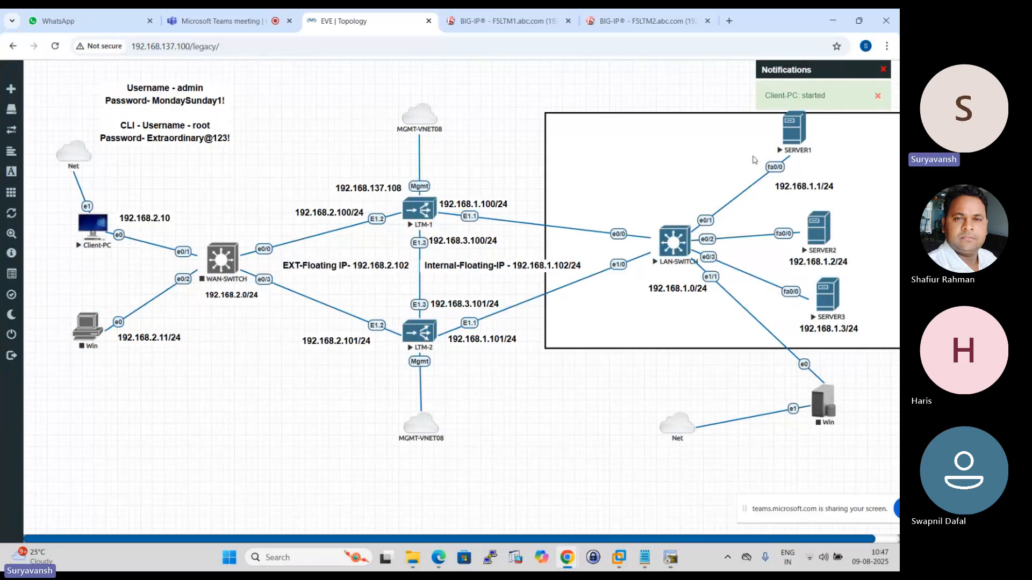
pyautogui.click(670, 559)
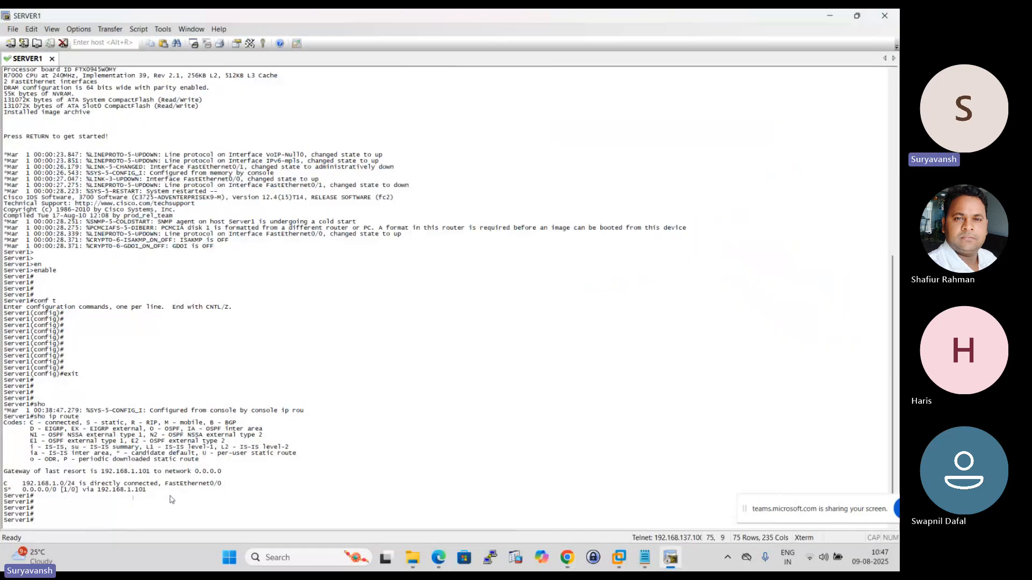
# - Enter global configuration mode on Server1 with "conf t"
pyautogui.write('conf t')
pyautogui.press('Return')
pyautogui.press('Return')
pyautogui.press('Return')
# - Remove Server1's default route with "no ip route 0.0.0.0 0.0.0.0 192.168.1.101"
pyautogui.write('np')
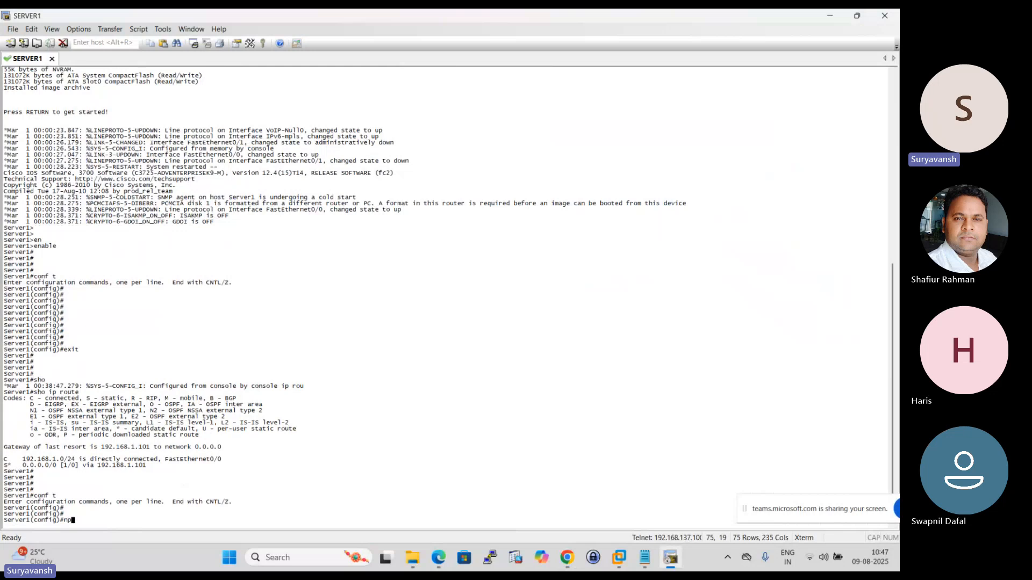
pyautogui.press('BackSpace')
pyautogui.write('o ip r')
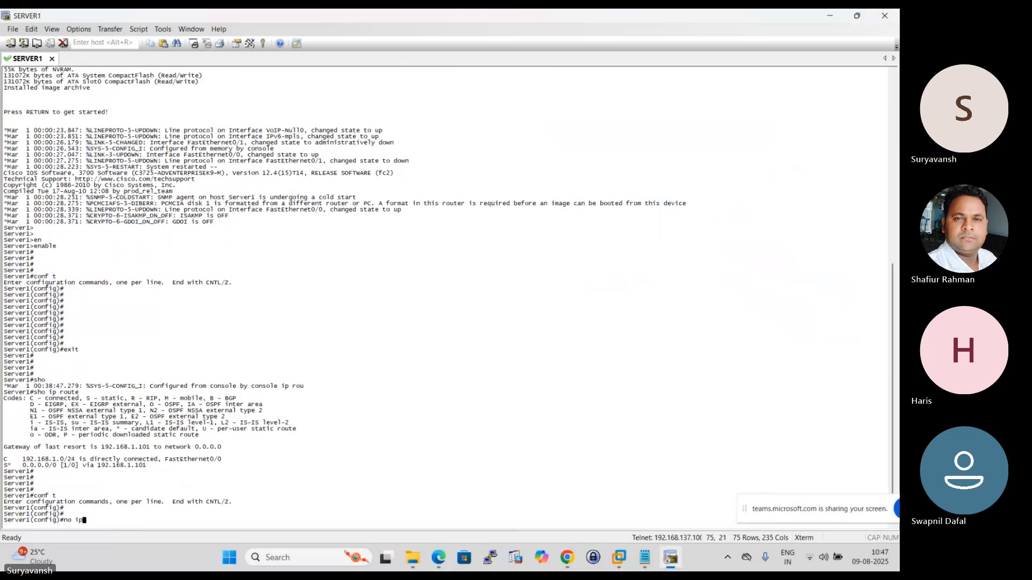
pyautogui.write('ou')
pyautogui.press('Tab')
pyautogui.write('t')
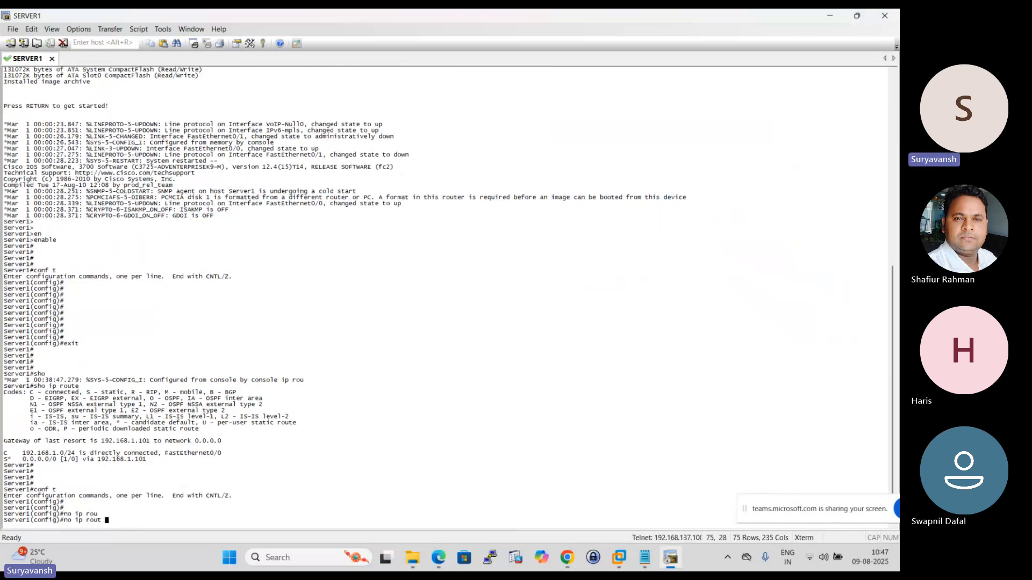
pyautogui.write('e 0.0.0.0 0.0.0')
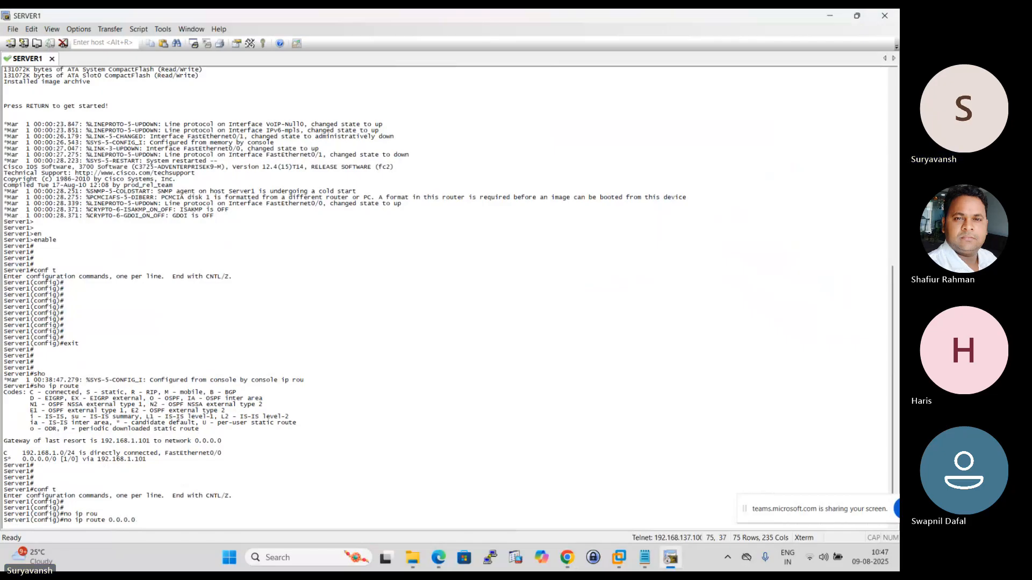
pyautogui.write('.0 ')
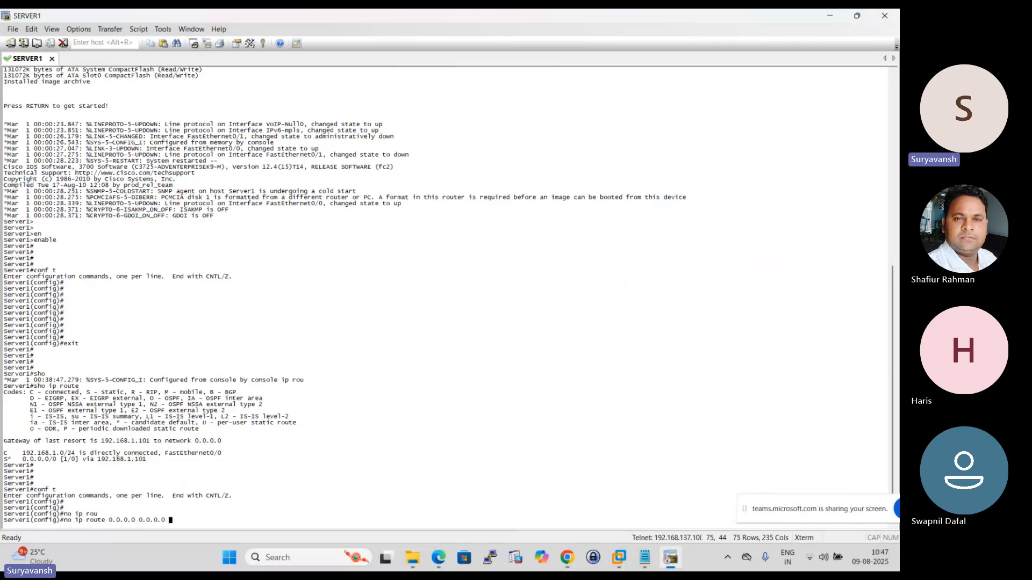
pyautogui.write('192.168.1.')
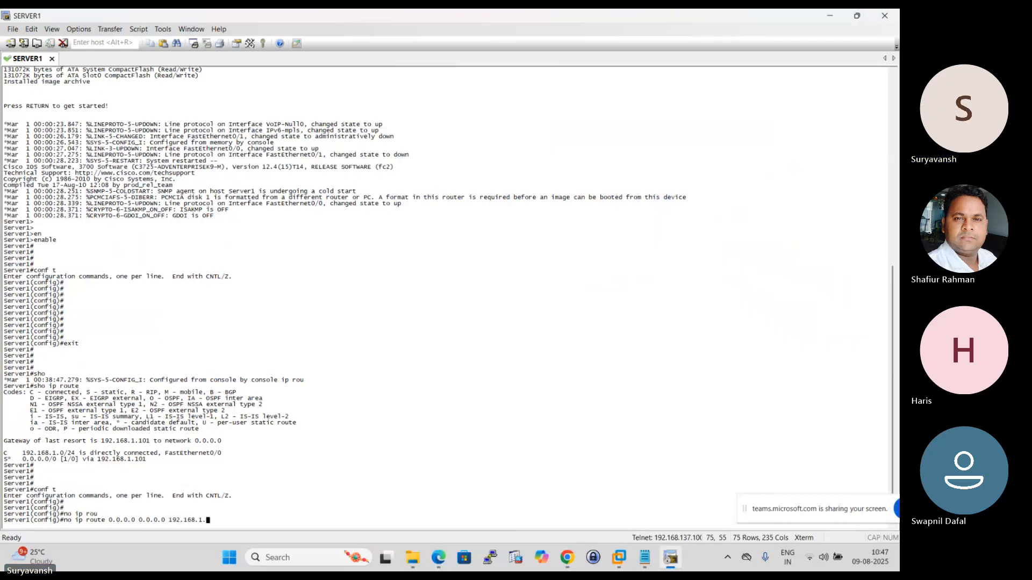
pyautogui.write('101')
pyautogui.press('Return')
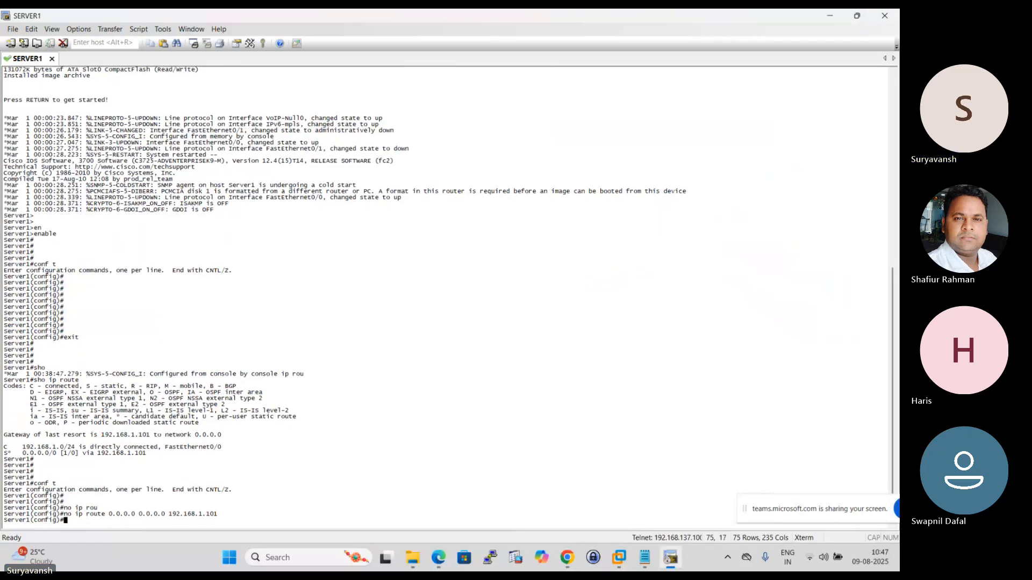
# - Add a default route through the internal floating IP on Server1 with "ip route 0.0.0.0 0.0.0.0 192.168.1.102", checking the address against the EVE topology
pyautogui.press('Up')
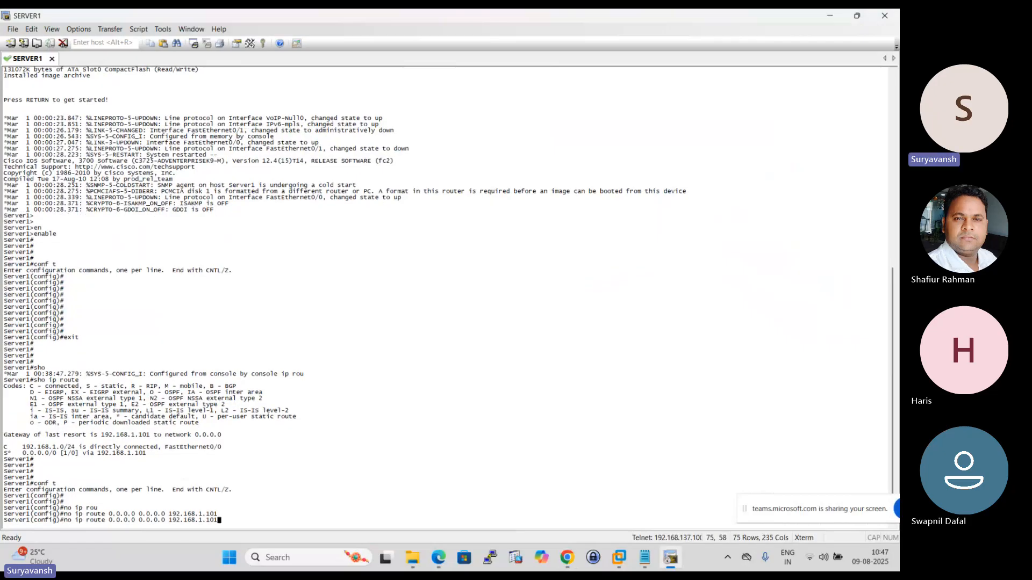
pyautogui.press('Left')
pyautogui.press('Left')
pyautogui.press('Left')
pyautogui.press('Left')
pyautogui.press('Left')
pyautogui.press('Left')
pyautogui.press('Left')
pyautogui.press('Left')
pyautogui.press('Left')
pyautogui.press('Left')
pyautogui.press('Left')
pyautogui.press('Left')
pyautogui.press('Left')
pyautogui.press('Left')
pyautogui.press('Left')
pyautogui.press('Left')
pyautogui.press('Left')
pyautogui.press('Left')
pyautogui.press('Left')
pyautogui.press('Left')
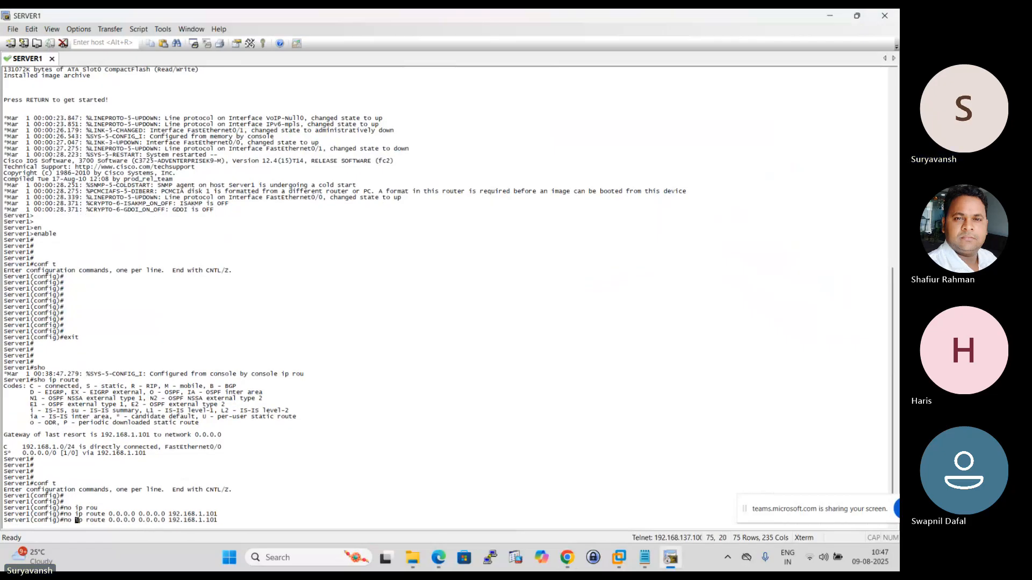
pyautogui.press('BackSpace')
pyautogui.press('BackSpace')
pyautogui.press('BackSpace')
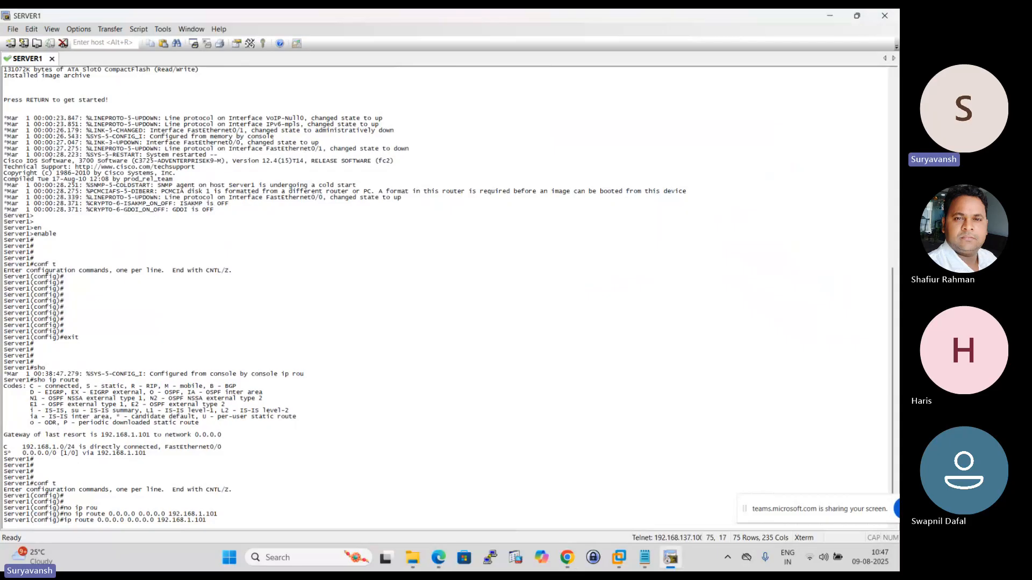
pyautogui.press('Right')
pyautogui.press('Right')
pyautogui.press('Right')
pyautogui.press('Right')
pyautogui.press('Right')
pyautogui.press('Right')
pyautogui.press('Right')
pyautogui.press('Right')
pyautogui.press('Right')
pyautogui.press('Right')
pyautogui.press('Right')
pyautogui.press('Right')
pyautogui.press('Right')
pyautogui.press('Right')
pyautogui.press('Right')
pyautogui.press('Right')
pyautogui.press('Right')
pyautogui.press('Right')
pyautogui.press('Right')
pyautogui.press('Right')
pyautogui.press('Right')
pyautogui.press('Right')
pyautogui.press('Right')
pyautogui.press('Right')
pyautogui.press('Right')
pyautogui.press('Right')
pyautogui.press('Right')
pyautogui.press('Right')
pyautogui.press('Right')
pyautogui.press('Right')
pyautogui.press('Right')
pyautogui.press('Right')
pyautogui.press('Right')
pyautogui.press('Right')
pyautogui.press('Right')
pyautogui.press('Right')
pyautogui.press('Right')
pyautogui.moveTo(568, 568)
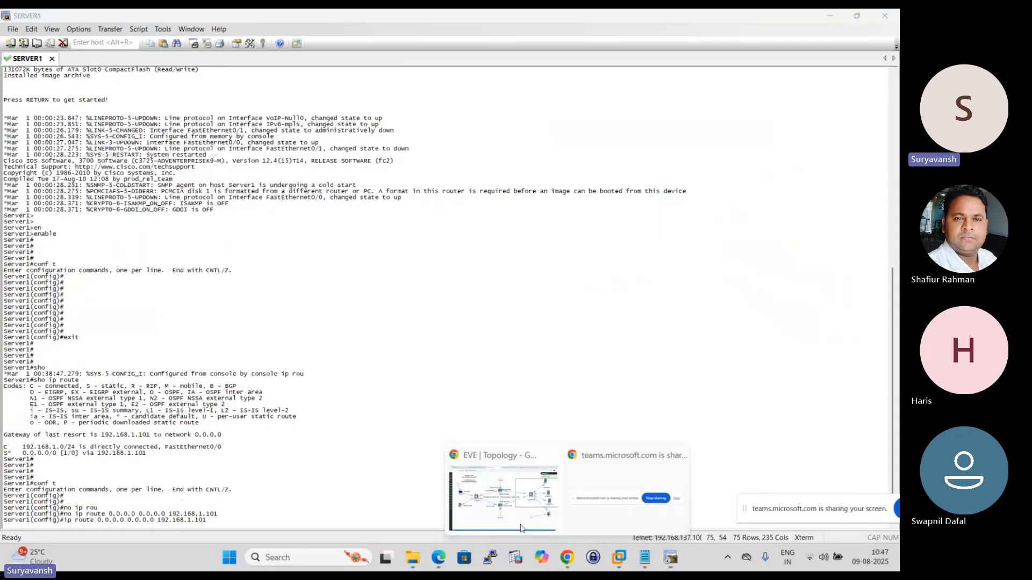
pyautogui.click(513, 507)
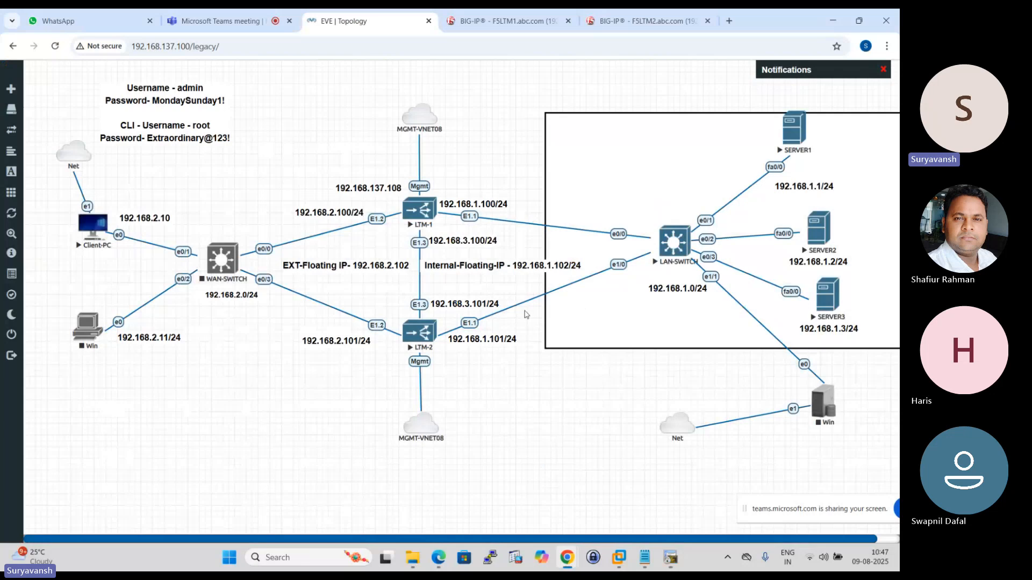
pyautogui.click(680, 557)
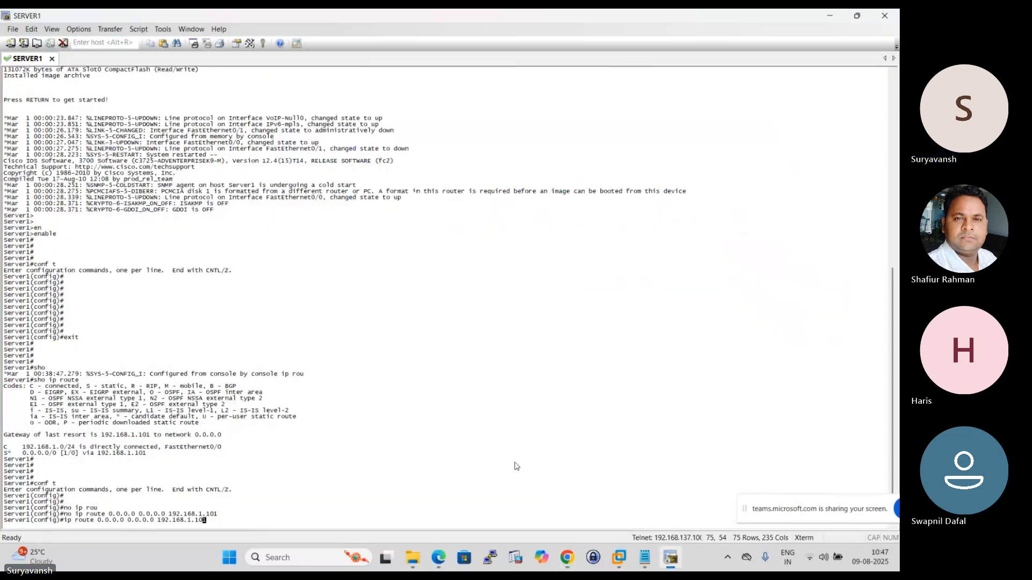
pyautogui.press('BackSpace')
pyautogui.write('21')
pyautogui.press('BackSpace')
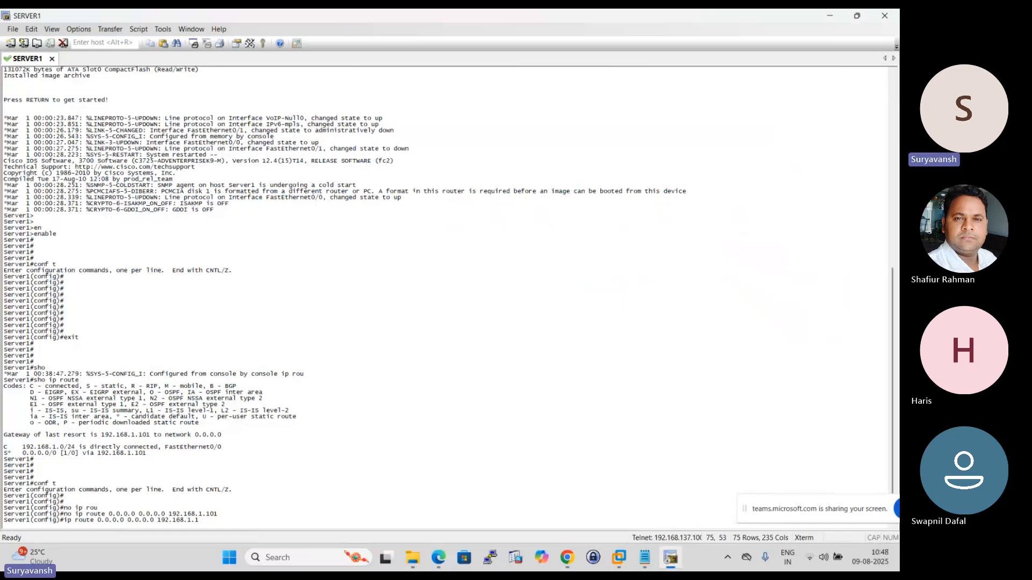
pyautogui.write('02')
pyautogui.press('Return')
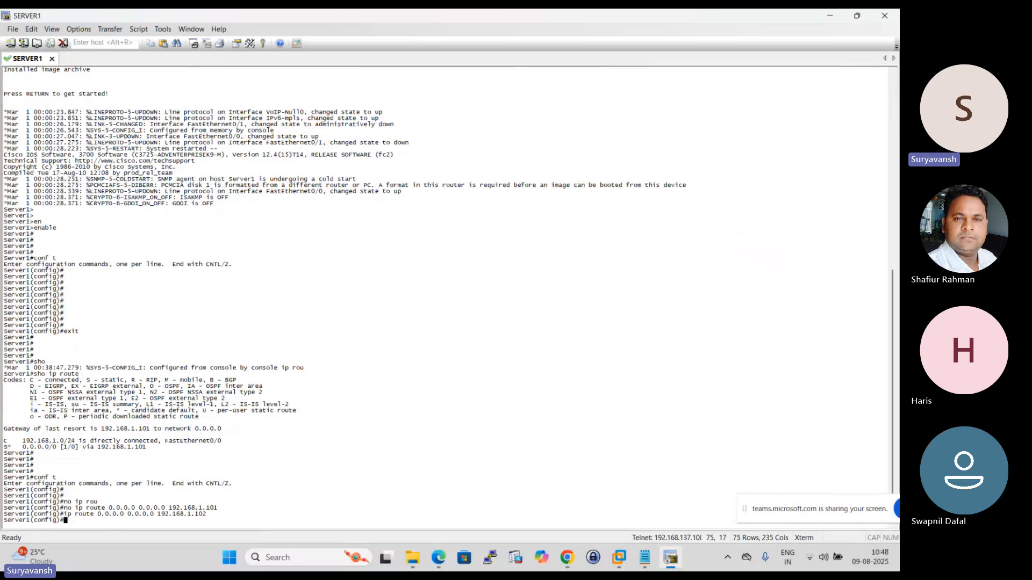
# - Exit global configuration mode on Server1 and save the configuration with "wr"
pyautogui.press('Return')
pyautogui.press('Return')
pyautogui.press('Return')
pyautogui.write('e')
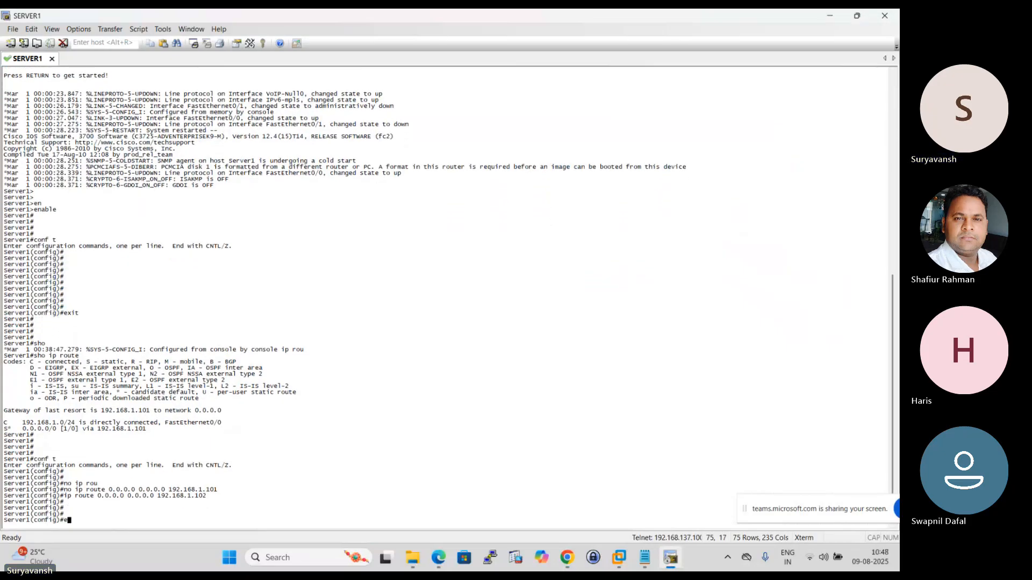
pyautogui.write('xit')
pyautogui.press('Return')
pyautogui.press('Return')
pyautogui.press('Return')
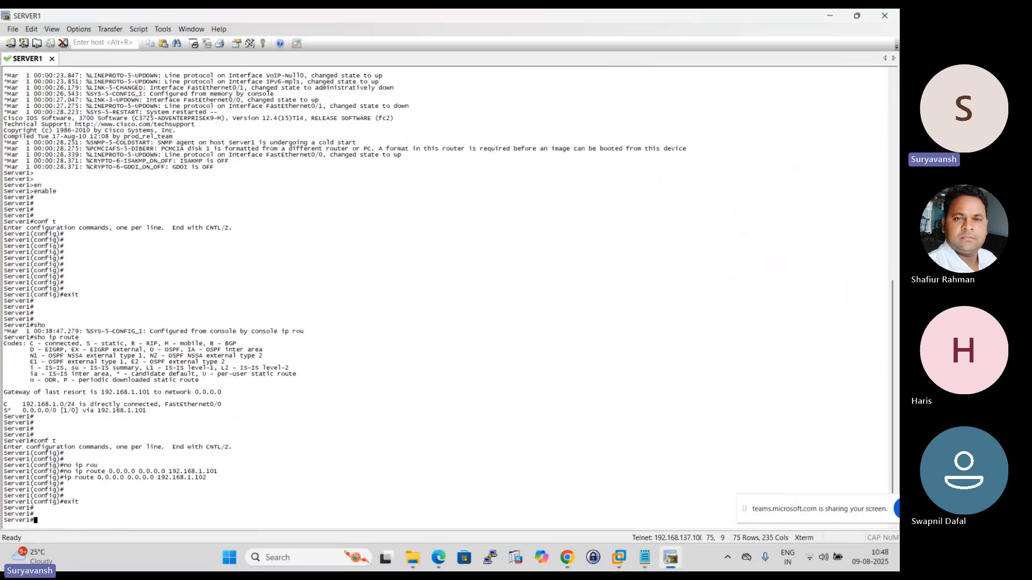
pyautogui.write('wr')
pyautogui.press('Return')
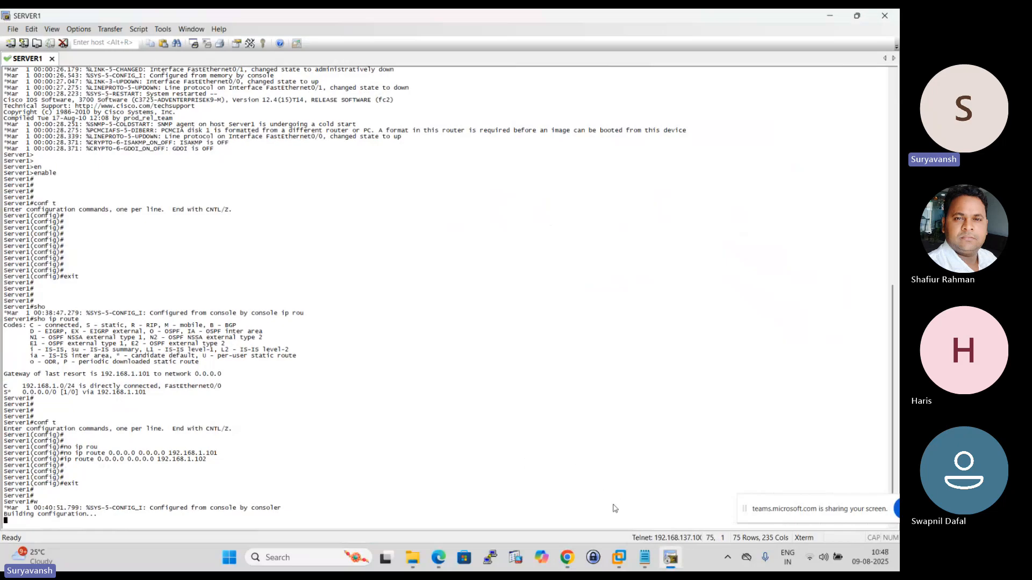
# - Switch to F5LTM1 and open its local traffic node list, refreshing it repeatedly to examine the status of SRV1, SRV2 and SRV3
pyautogui.moveTo(567, 557)
pyautogui.click(532, 511)
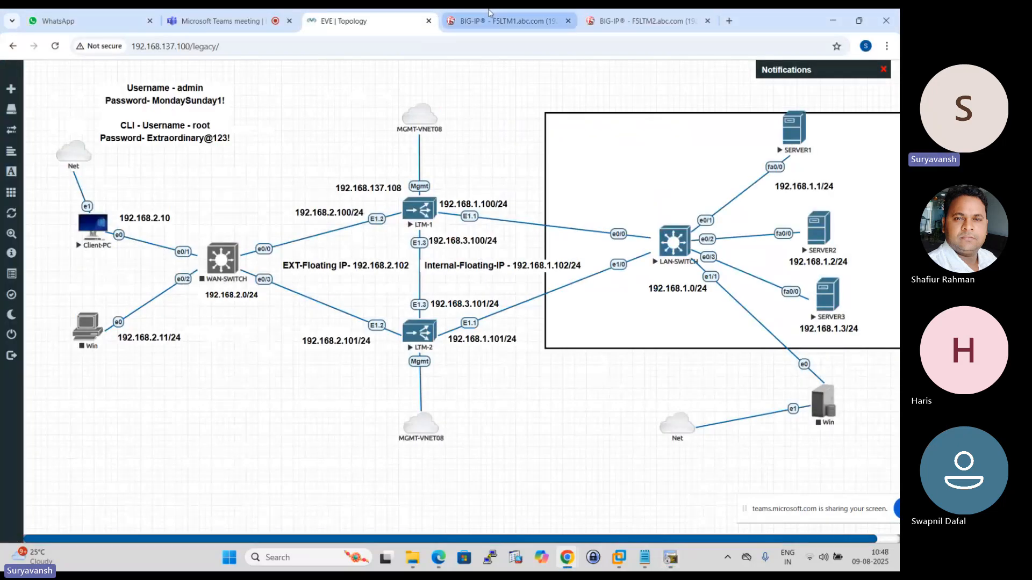
pyautogui.click(489, 12)
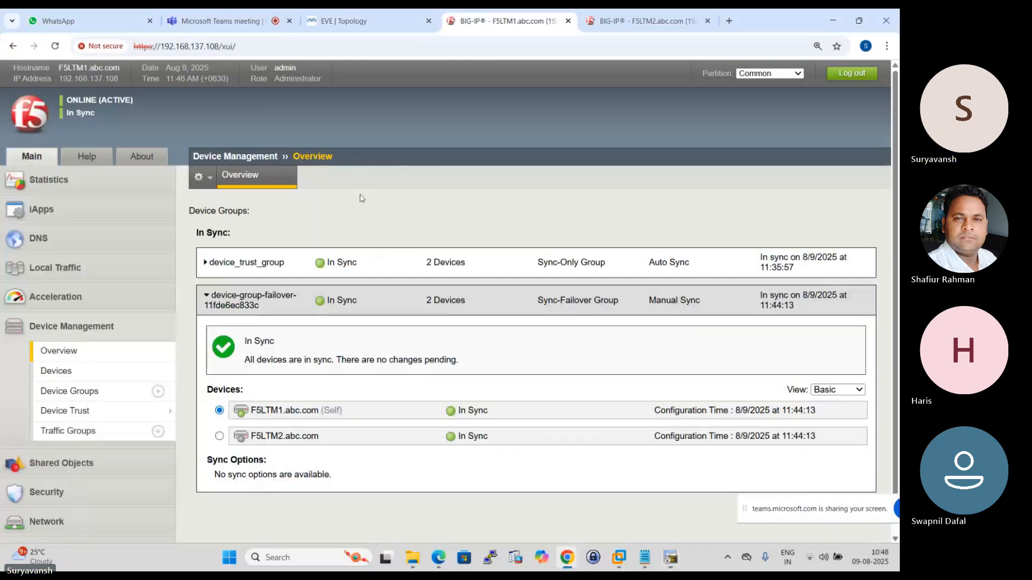
pyautogui.click(69, 269)
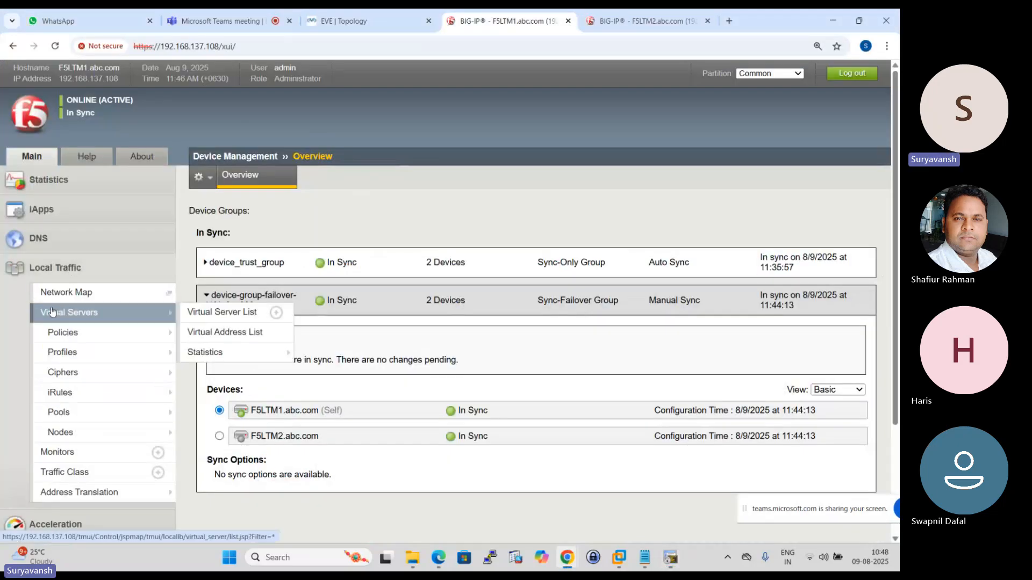
pyautogui.click(70, 435)
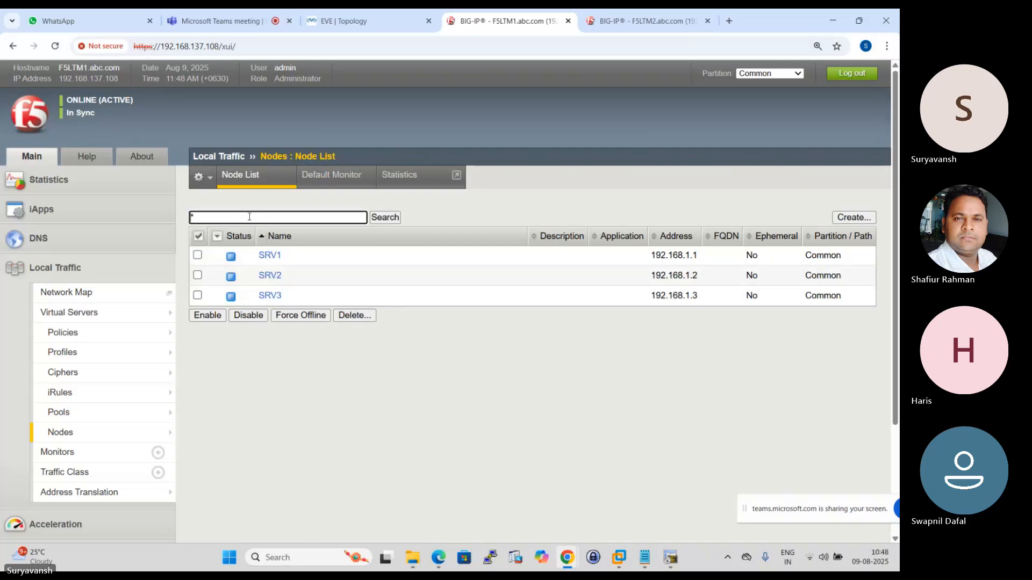
pyautogui.click(252, 182)
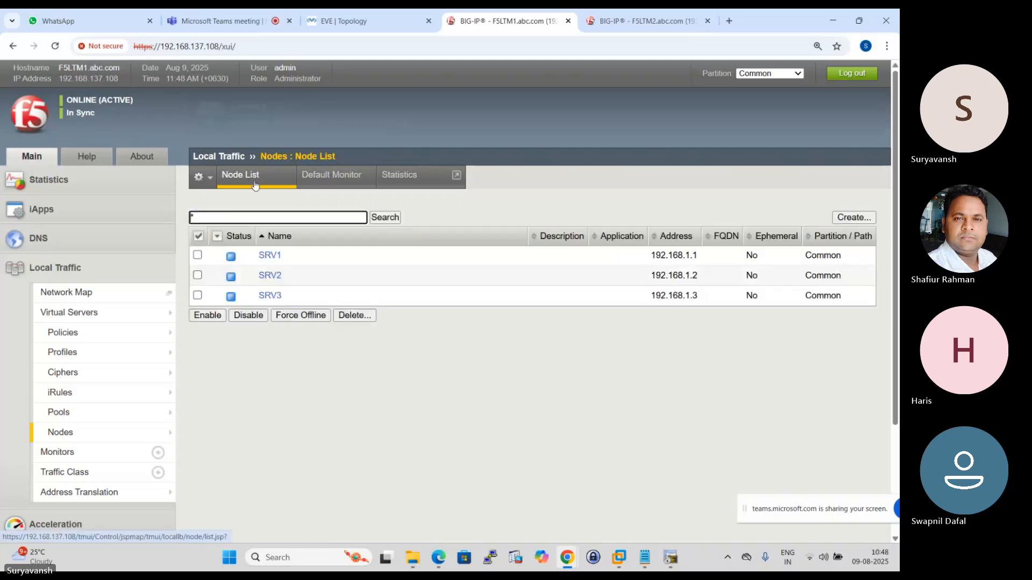
pyautogui.click(256, 184)
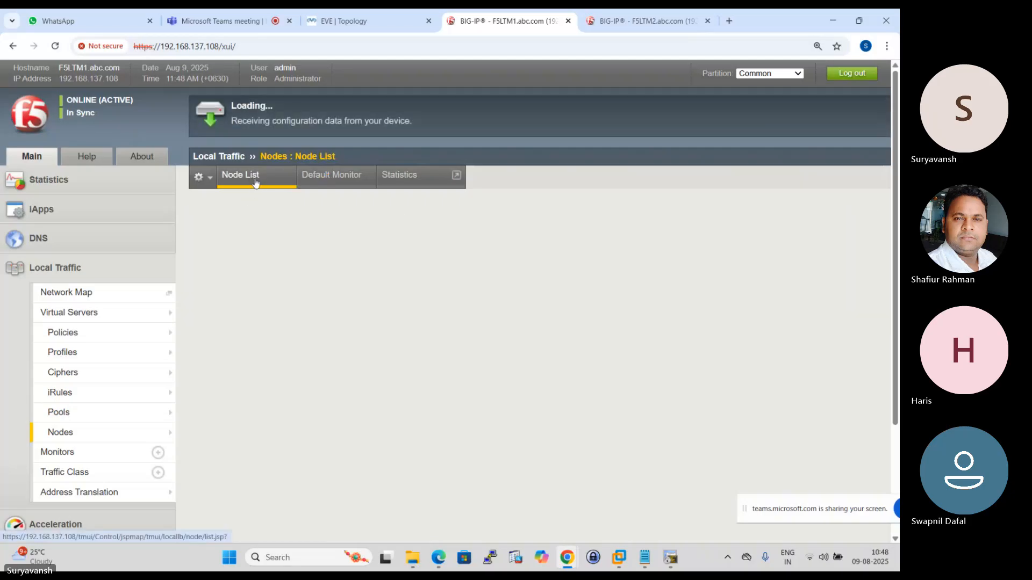
pyautogui.click(255, 183)
pyautogui.click(255, 181)
pyautogui.click(255, 179)
pyautogui.click(255, 178)
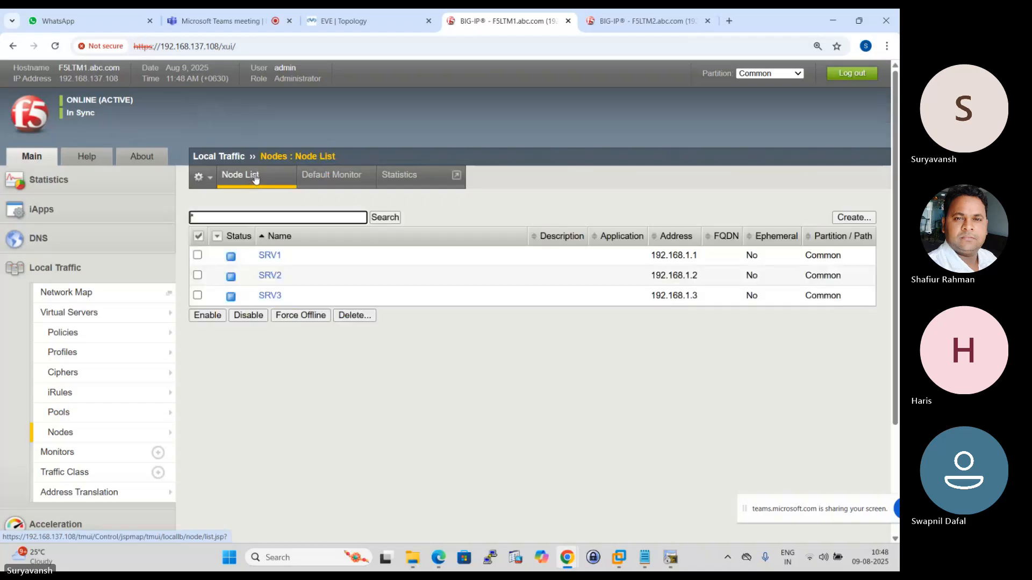
pyautogui.click(254, 179)
pyautogui.click(255, 179)
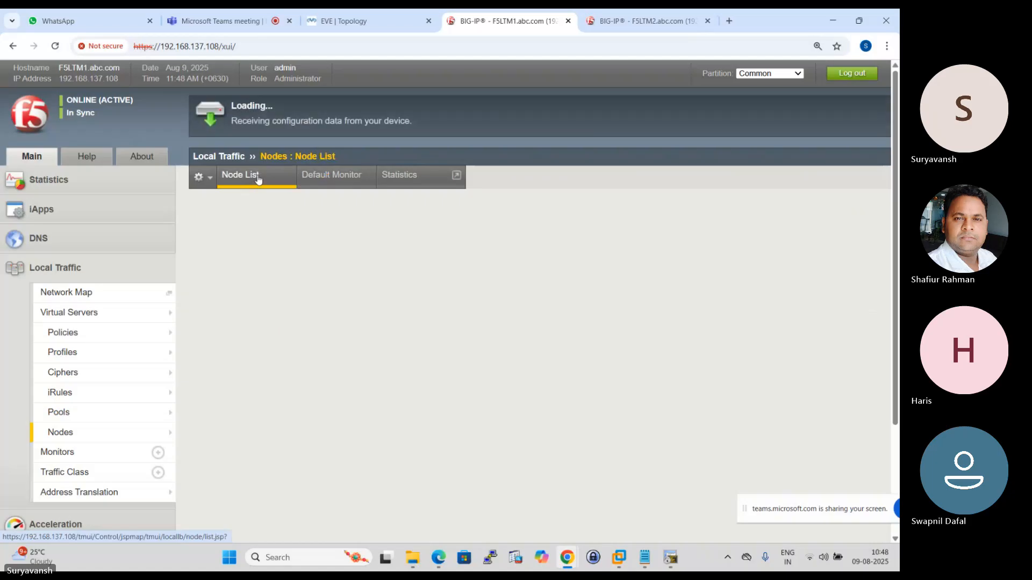
pyautogui.click(255, 179)
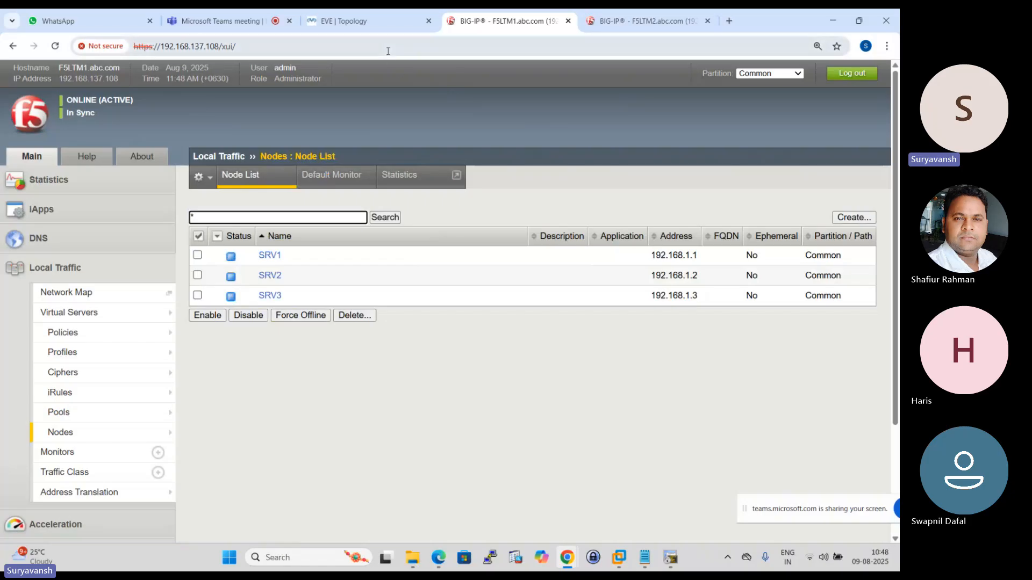
# - Check the EVE topology, return to Server1's console and ping the internal floating IP 192.168.1.102 twice
pyautogui.click(384, 16)
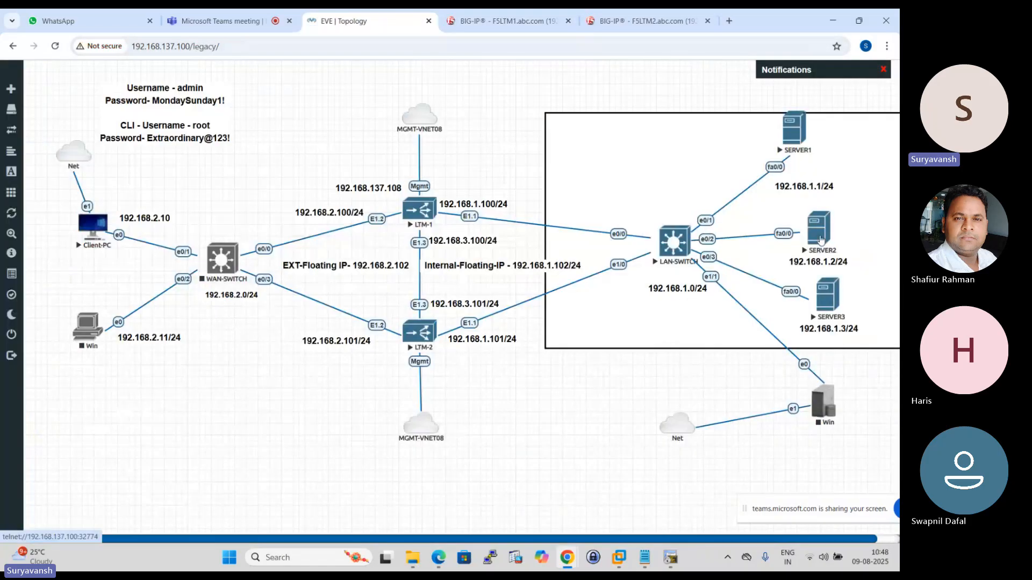
pyautogui.click(670, 558)
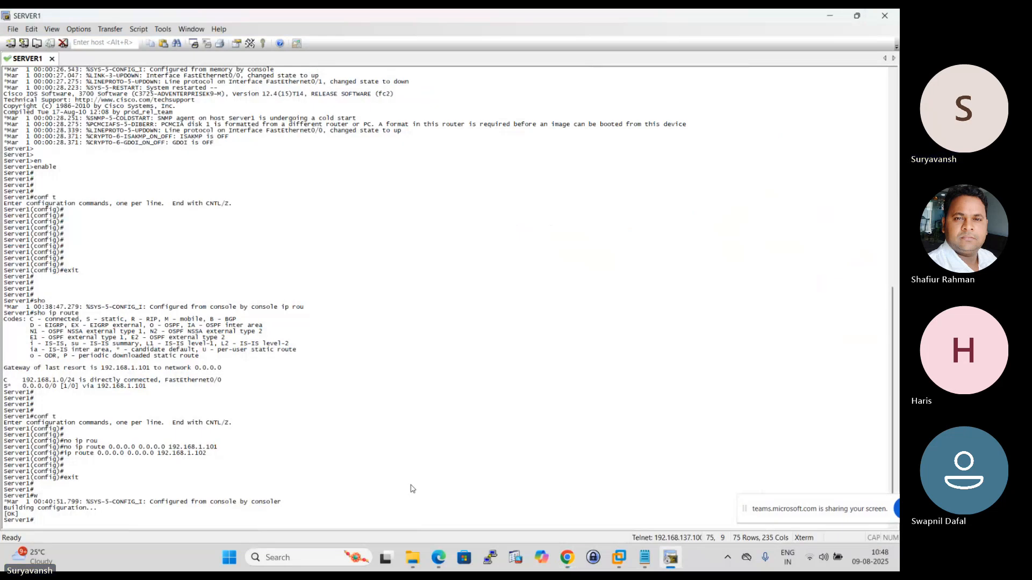
pyautogui.write('ping 192.168.1.102')
pyautogui.press('Return')
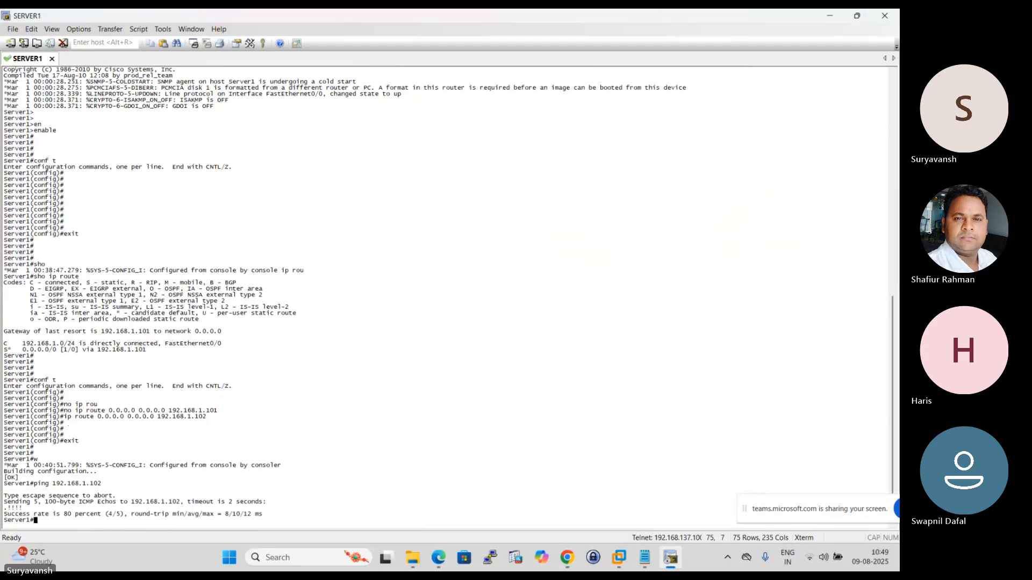
pyautogui.press('Up')
pyautogui.press('Return')
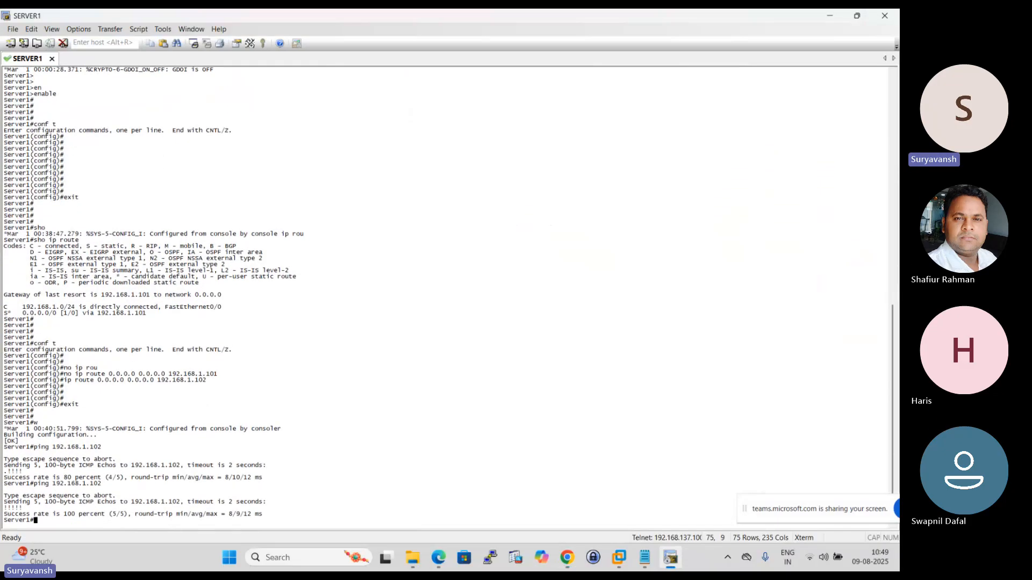
pyautogui.moveTo(566, 557)
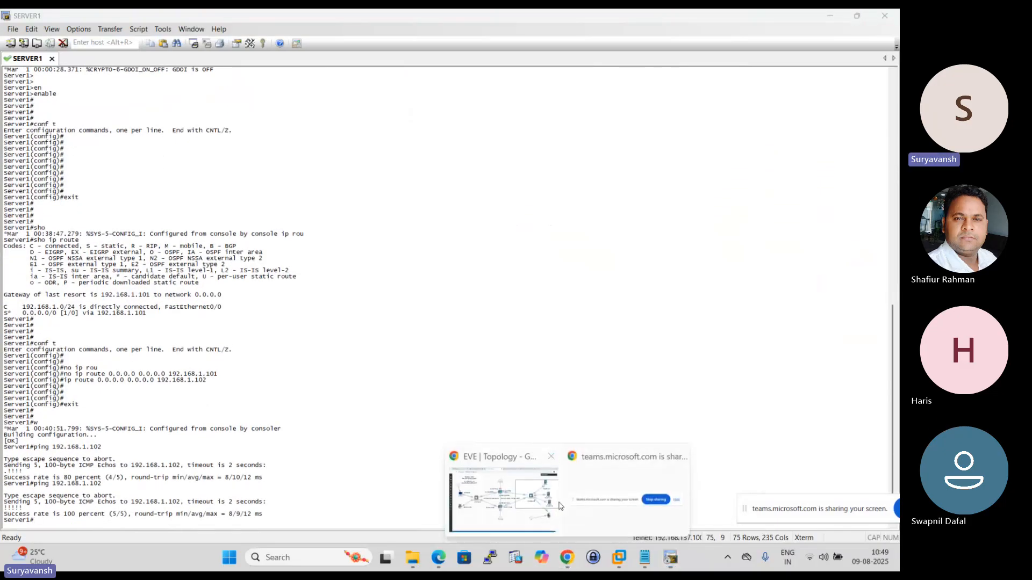
# - Switch to F5LTM1 in the browser and refresh the local traffic node list to check the nodes' status
pyautogui.click(515, 485)
pyautogui.click(505, 20)
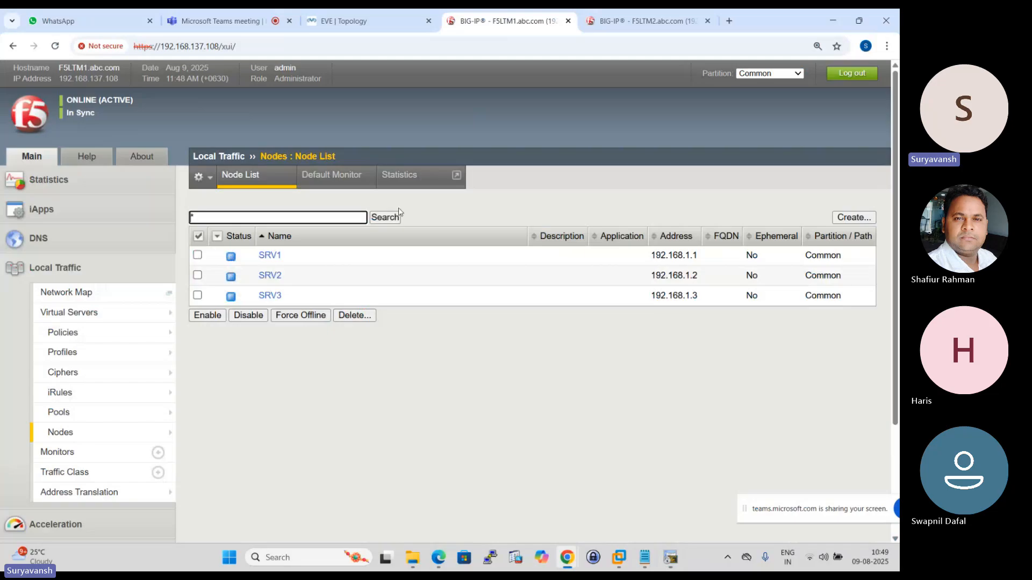
pyautogui.click(242, 180)
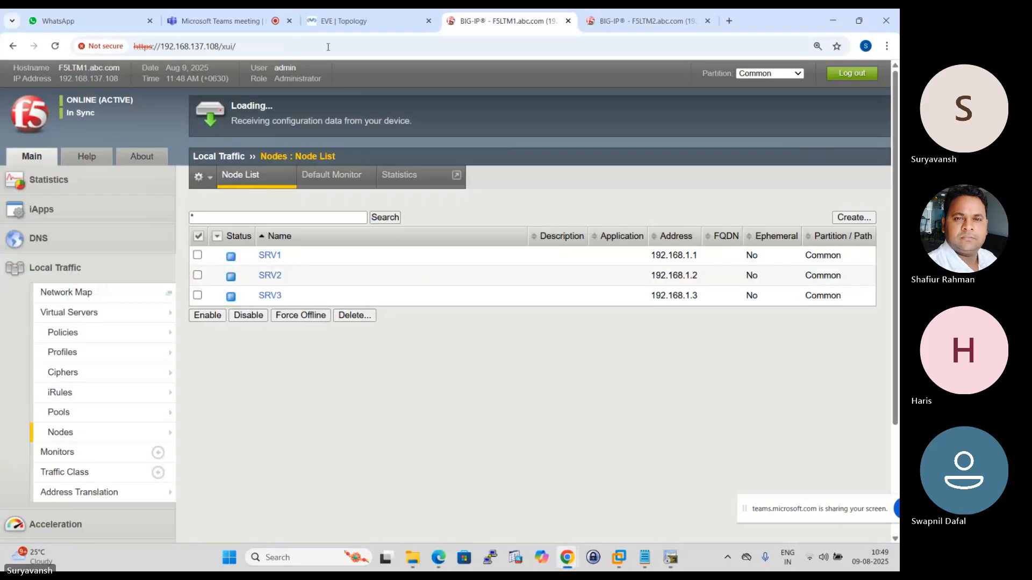
# - Open SERVER2's console in SecureCRT from the EVE topology and enter privileged mode with "enable"
pyautogui.click(353, 12)
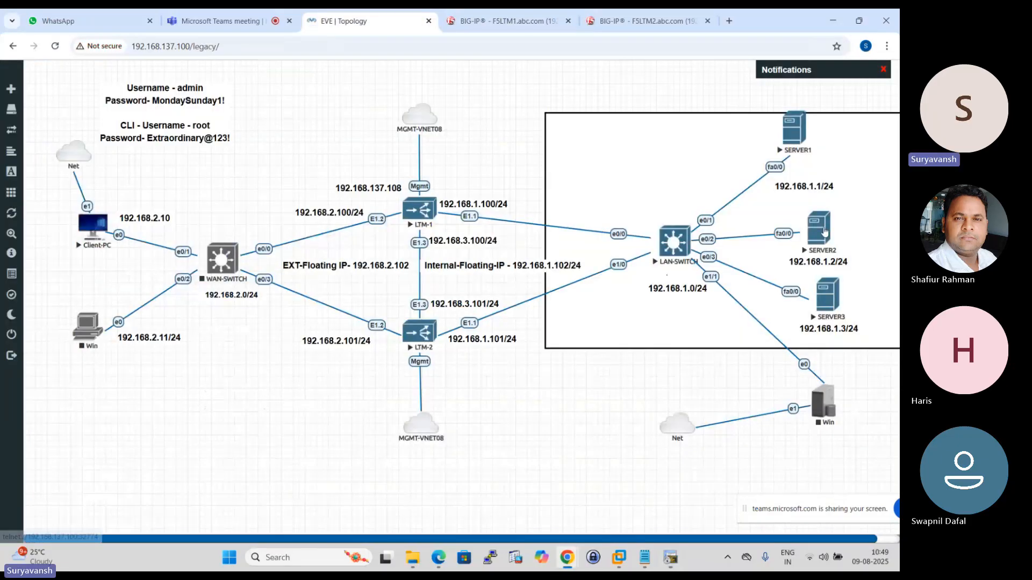
pyautogui.click(814, 233)
pyautogui.click(464, 135)
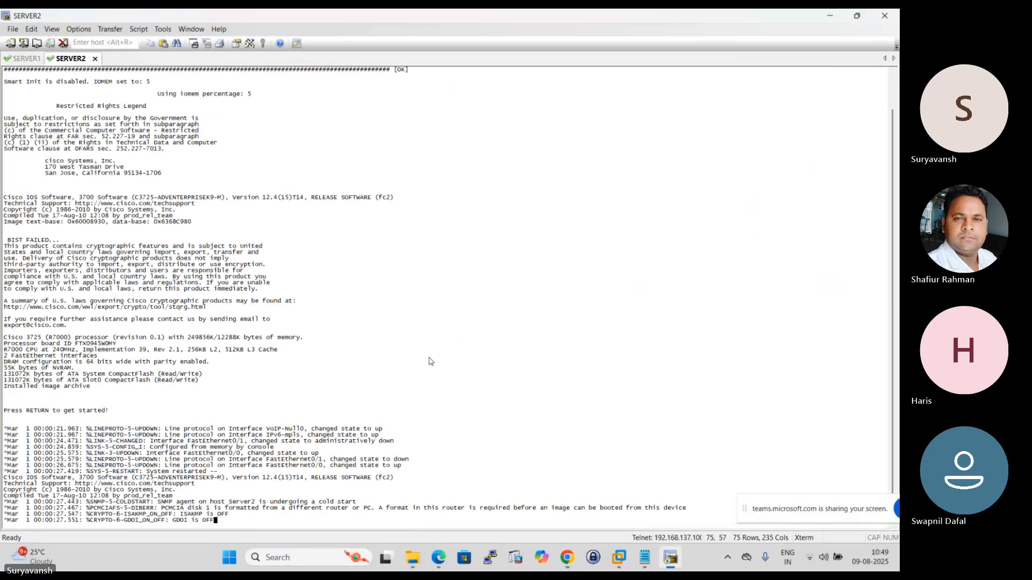
pyautogui.press('Return')
pyautogui.press('Return')
pyautogui.press('Return')
pyautogui.press('Return')
pyautogui.press('Return')
pyautogui.press('Return')
pyautogui.press('Return')
pyautogui.press('Return')
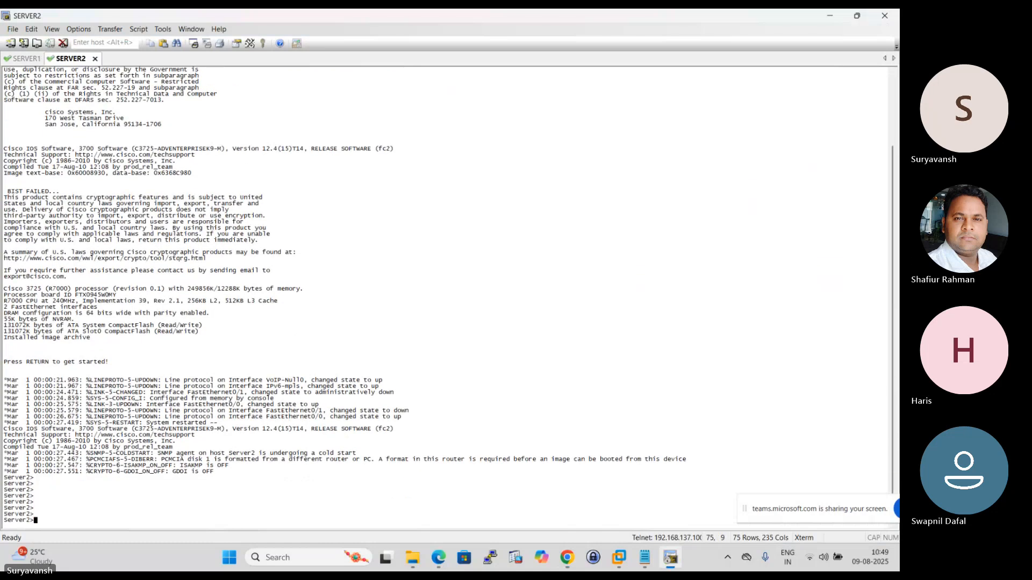
pyautogui.write('en')
pyautogui.press('Tab')
pyautogui.press('Return')
pyautogui.press('Return')
pyautogui.press('Return')
pyautogui.press('Return')
pyautogui.press('Return')
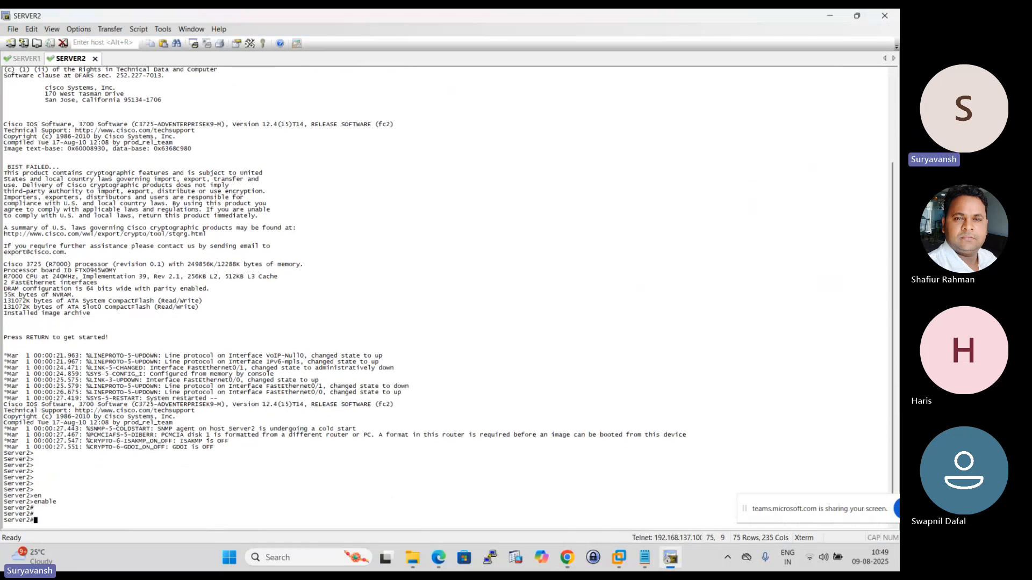
# - Display Server2's routing table with "show ip route" to check its default gateway
pyautogui.write('sho')
pyautogui.press('Tab')
pyautogui.write('ip')
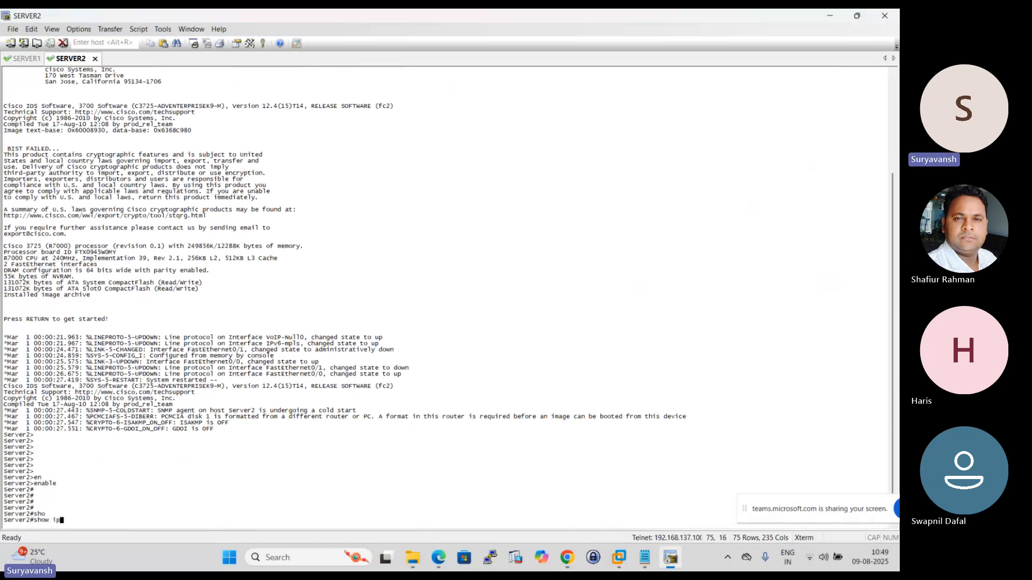
pyautogui.write(' ro')
pyautogui.press('Tab')
pyautogui.press('Return')
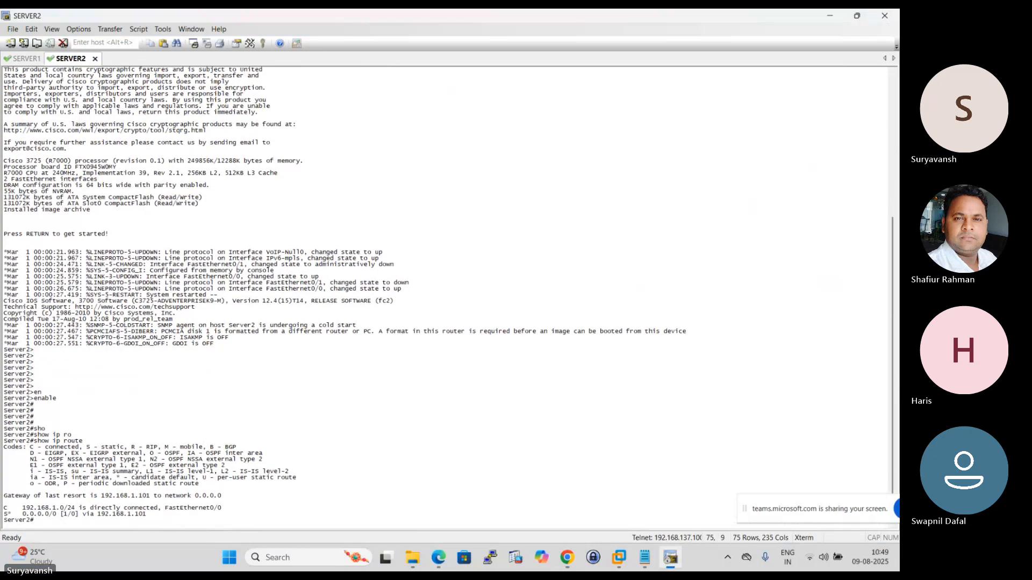
pyautogui.press('Return')
pyautogui.press('Return')
pyautogui.press('Return')
pyautogui.press('Return')
pyautogui.press('Return')
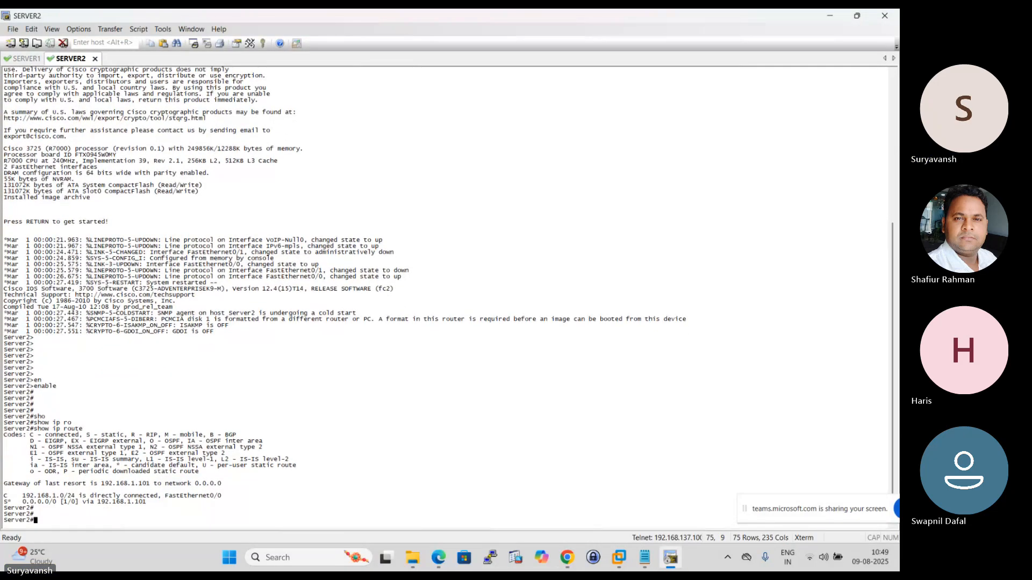
# - Enter global configuration mode on Server2 and remove its default route with "no ip route 0.0.0.0 0.0.0.0 192.168.1.101"
pyautogui.write('conf')
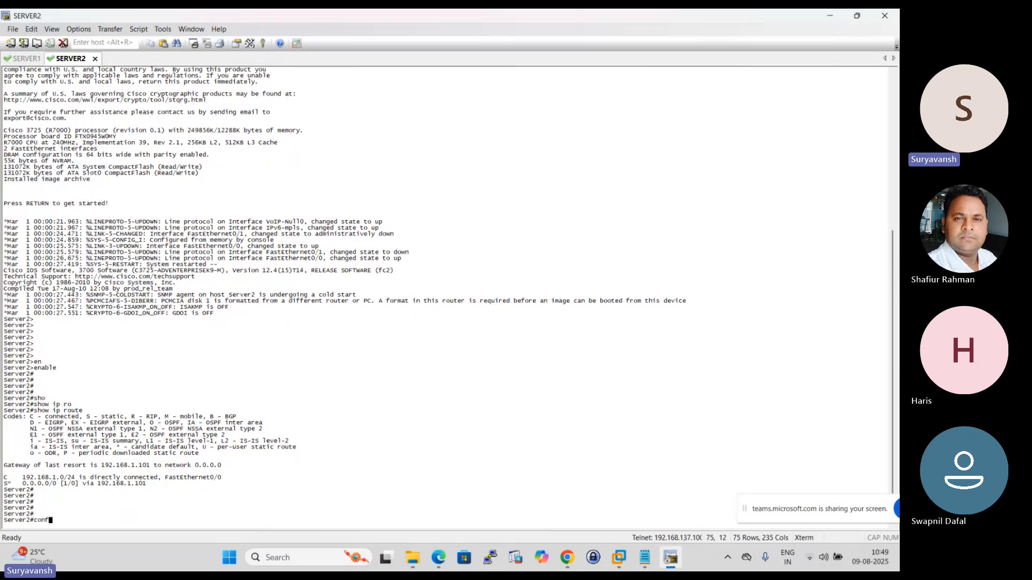
pyautogui.write(' t')
pyautogui.press('Return')
pyautogui.press('Return')
pyautogui.press('Return')
pyautogui.press('Return')
pyautogui.press('Return')
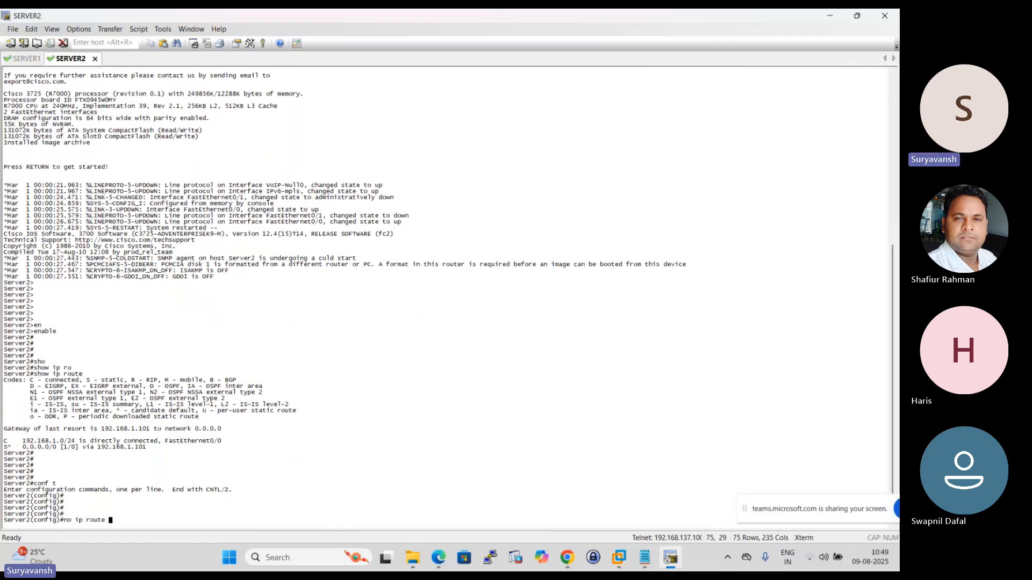
pyautogui.write('no ip route 0.0.0.0 0.0.0.0')
pyautogui.write('192.168.1.101')
pyautogui.press('Return')
# - Add the default route "ip route 0.0.0.0 0.0.0.0 192.168.1.102" on Server2, checking the internal floating IP against the EVE topology
pyautogui.press('Up')
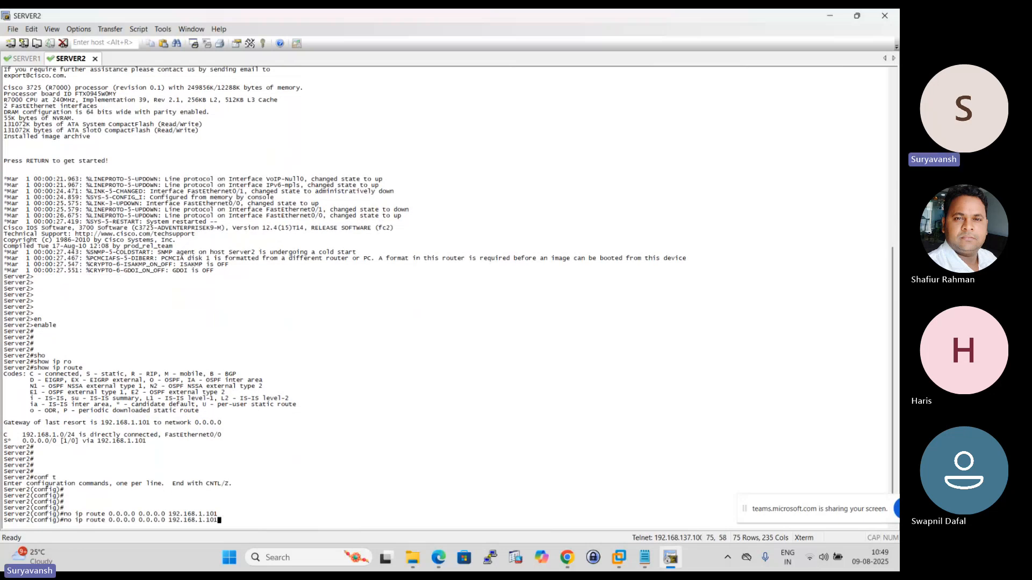
pyautogui.press('Left')
pyautogui.press('Left')
pyautogui.press('Left')
pyautogui.press('Left')
pyautogui.press('Left')
pyautogui.press('Left')
pyautogui.press('Left')
pyautogui.press('Left')
pyautogui.press('Left')
pyautogui.press('Left')
pyautogui.press('Left')
pyautogui.press('Left')
pyautogui.press('Left')
pyautogui.press('Left')
pyautogui.press('Left')
pyautogui.press('Left')
pyautogui.press('Left')
pyautogui.press('Left')
pyautogui.press('Left')
pyautogui.press('Left')
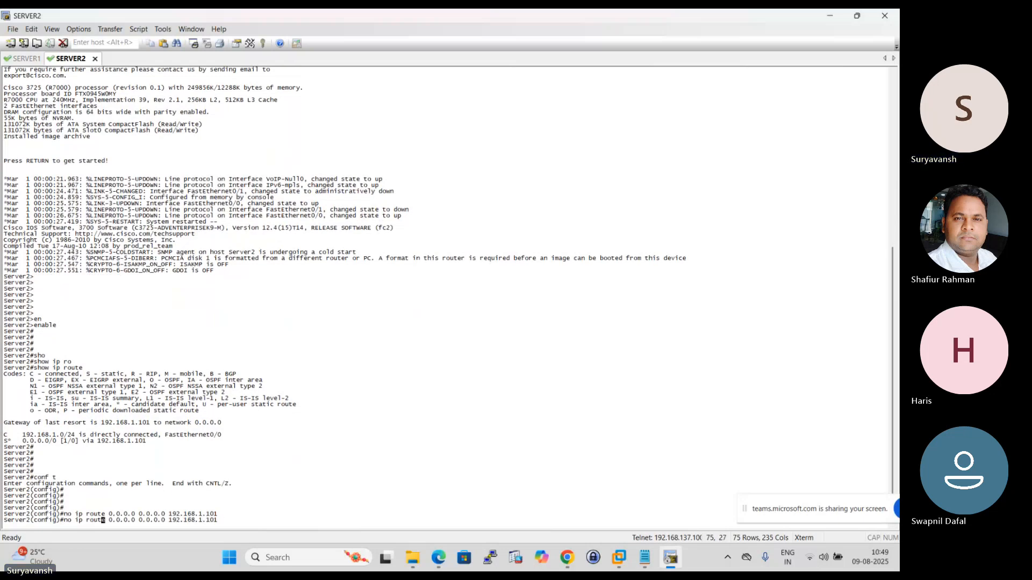
pyautogui.press('BackSpace')
pyautogui.press('BackSpace')
pyautogui.press('BackSpace')
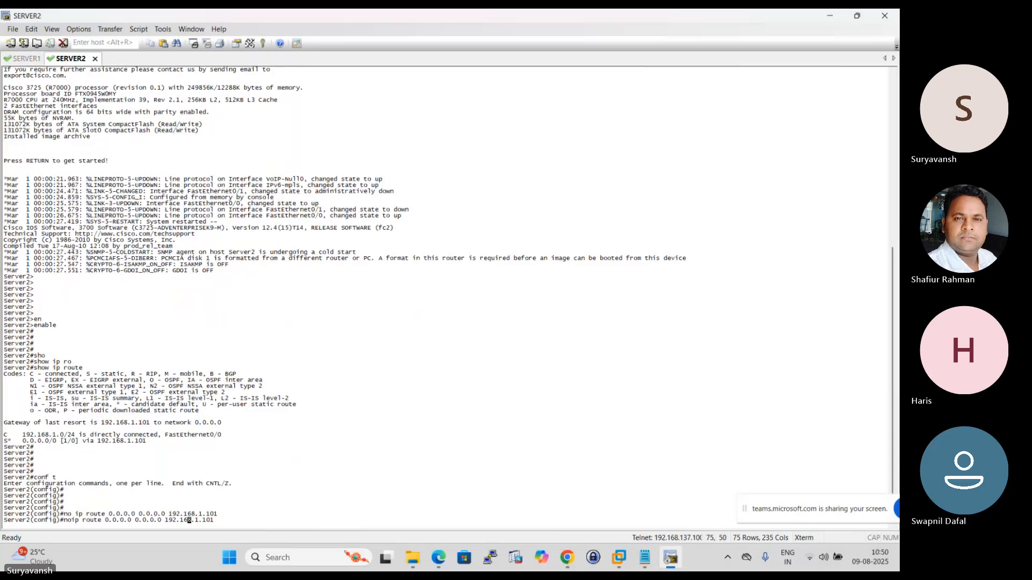
pyautogui.press('Right')
pyautogui.press('Right')
pyautogui.press('Right')
pyautogui.press('Right')
pyautogui.press('Right')
pyautogui.press('Right')
pyautogui.press('Right')
pyautogui.press('Right')
pyautogui.press('Right')
pyautogui.press('Right')
pyautogui.press('Right')
pyautogui.press('Right')
pyautogui.press('Right')
pyautogui.press('Right')
pyautogui.press('Right')
pyautogui.press('Right')
pyautogui.press('Right')
pyautogui.press('Right')
pyautogui.press('Right')
pyautogui.press('Right')
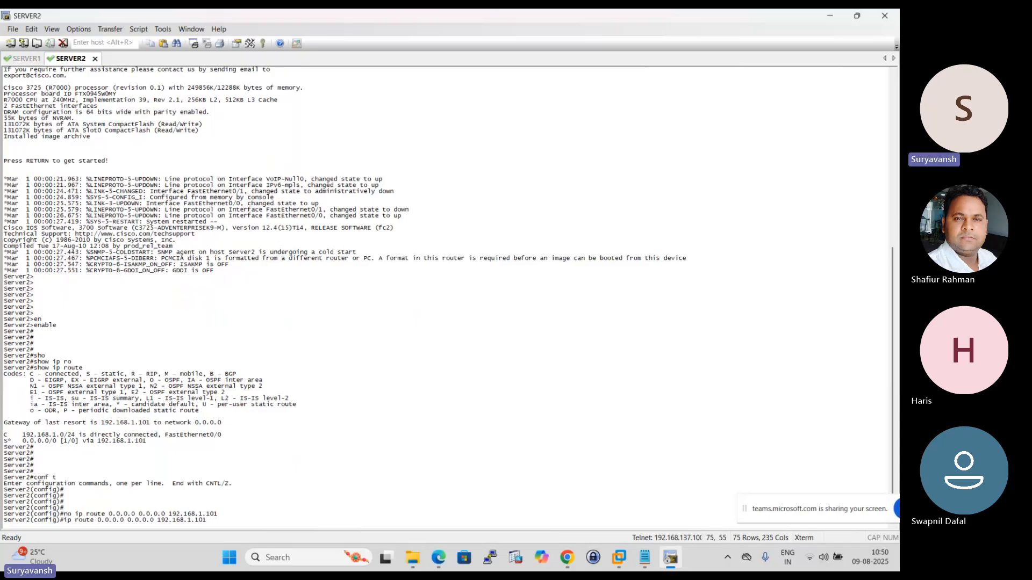
pyautogui.click(567, 557)
pyautogui.click(519, 519)
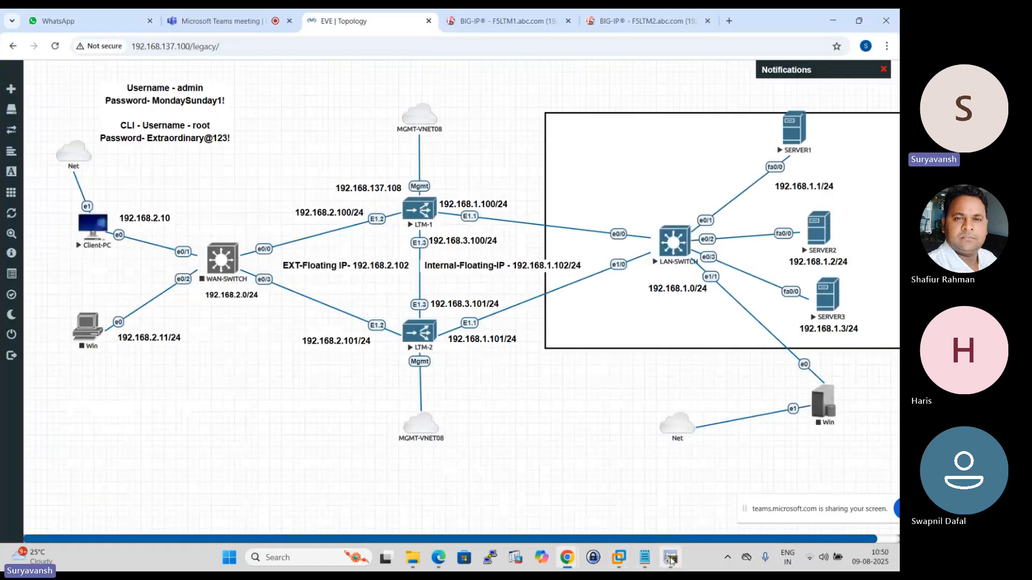
pyautogui.click(670, 557)
pyautogui.press('BackSpace')
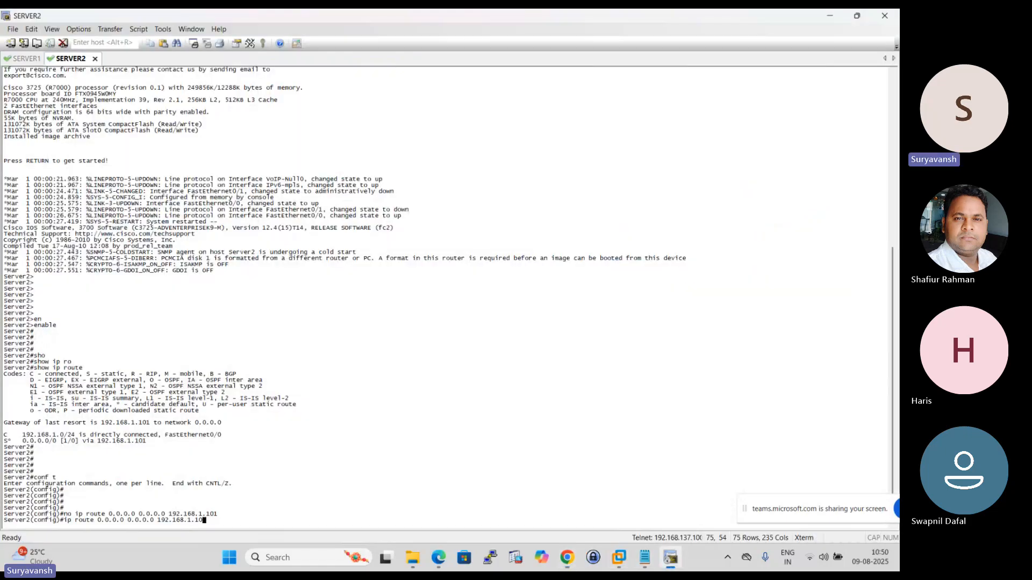
pyautogui.write('2')
pyautogui.press('Return')
pyautogui.press('Return')
pyautogui.press('Return')
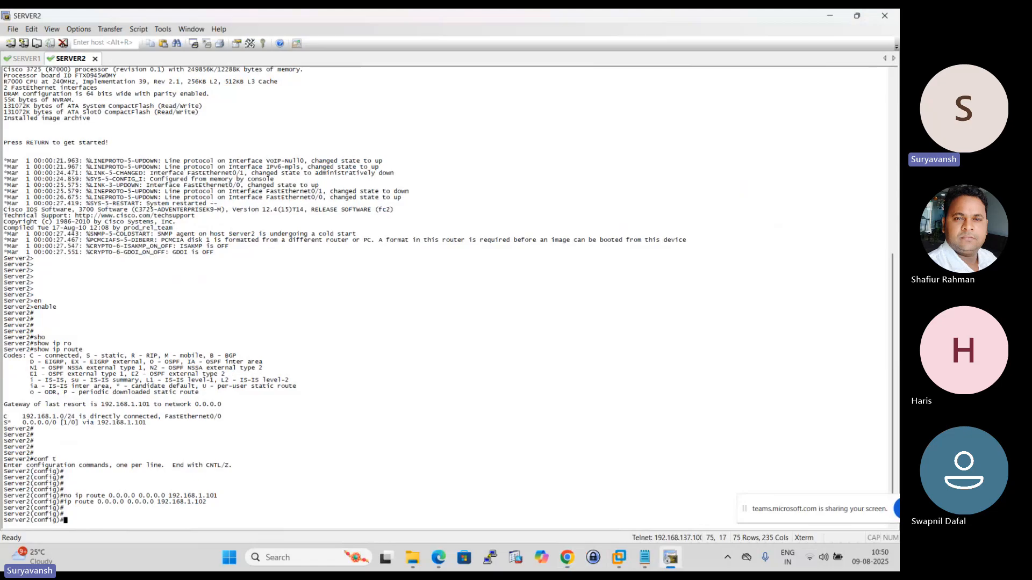
# - Exit global configuration mode on Server2 and save the configuration with "wr"
pyautogui.write('exit')
pyautogui.press('Return')
pyautogui.press('Return')
pyautogui.press('Return')
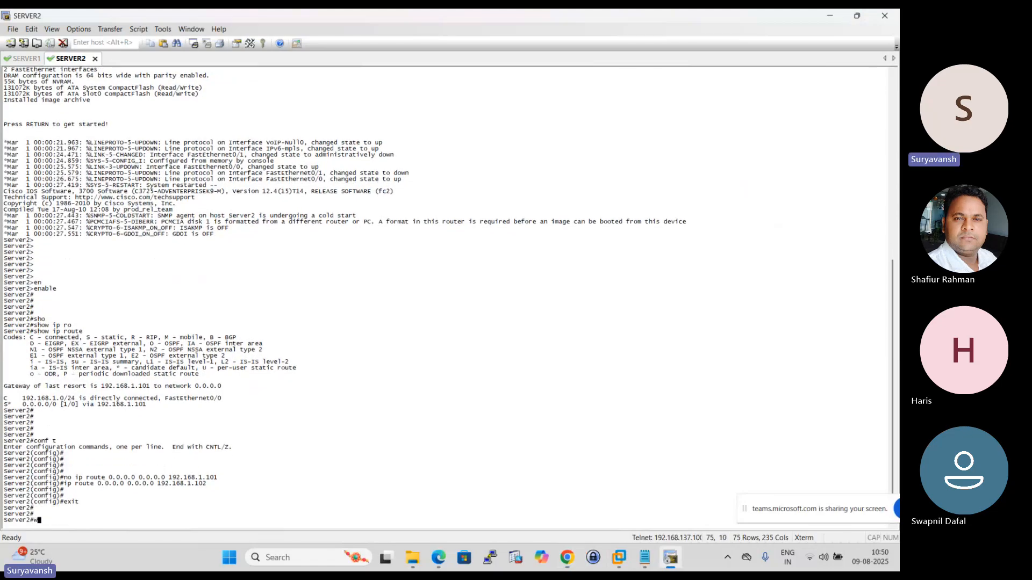
pyautogui.write('wr')
pyautogui.press('Return')
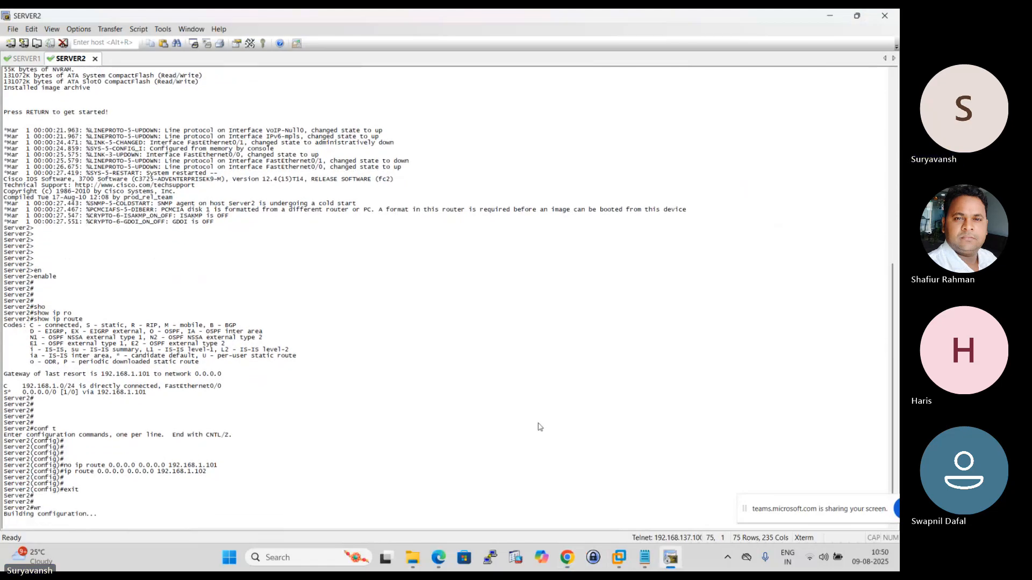
pyautogui.press('Return')
pyautogui.press('Return')
# - Ping the internal floating IP 192.168.1.102 twice from Server2
pyautogui.write('p')
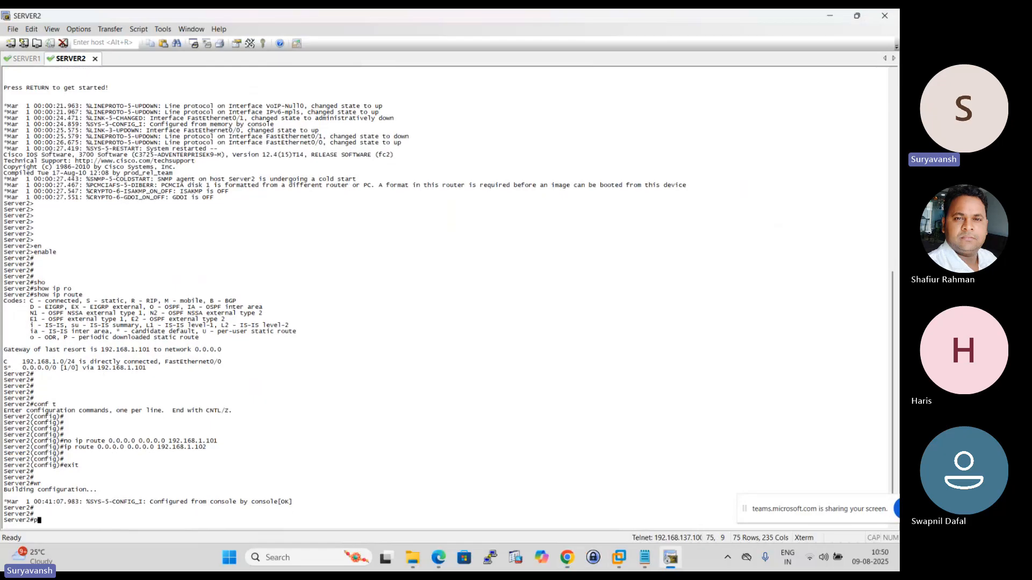
pyautogui.write('ing 192.168.1.102')
pyautogui.press('Return')
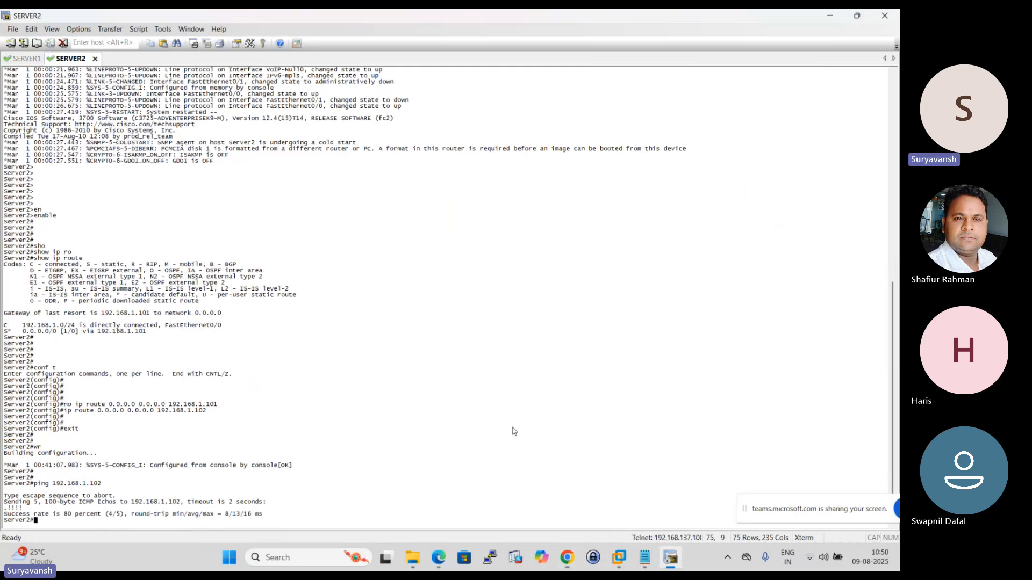
pyautogui.press('Up')
pyautogui.press('Return')
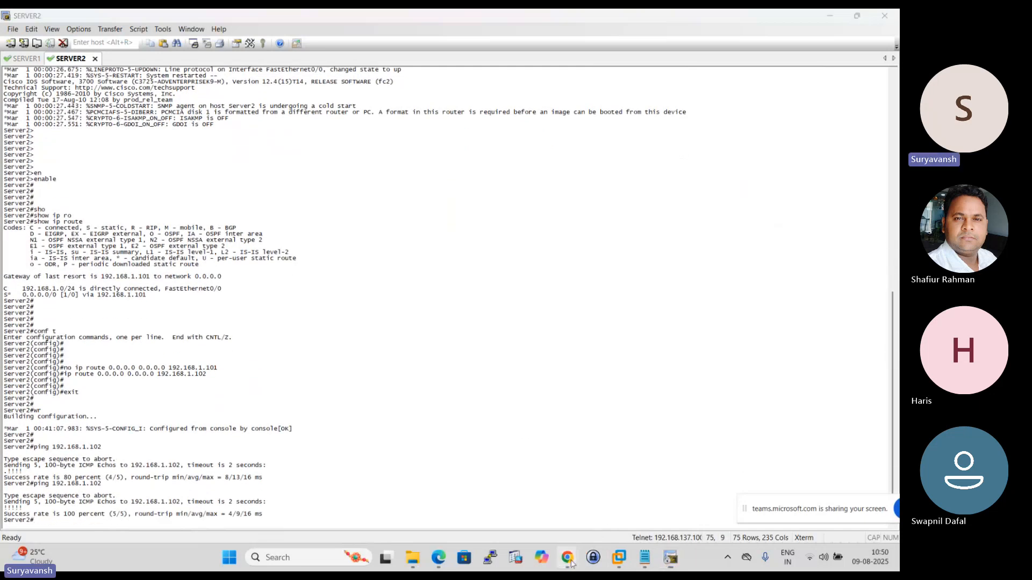
# - Open SERVER3's console in SecureCRT from the EVE topology and enter privileged mode with "enable"
pyautogui.moveTo(566, 557)
pyautogui.click(520, 503)
pyautogui.click(827, 304)
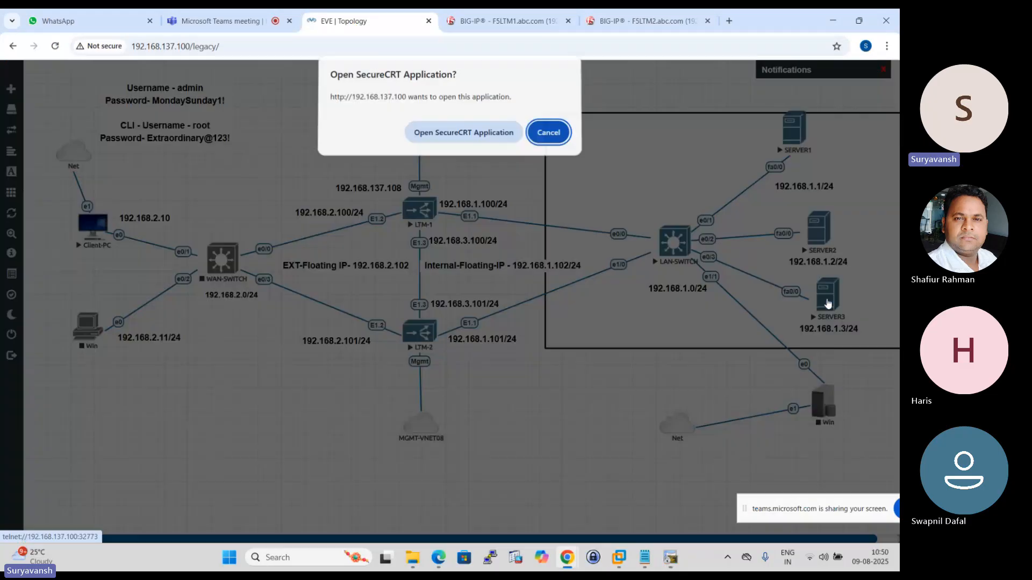
pyautogui.click(465, 137)
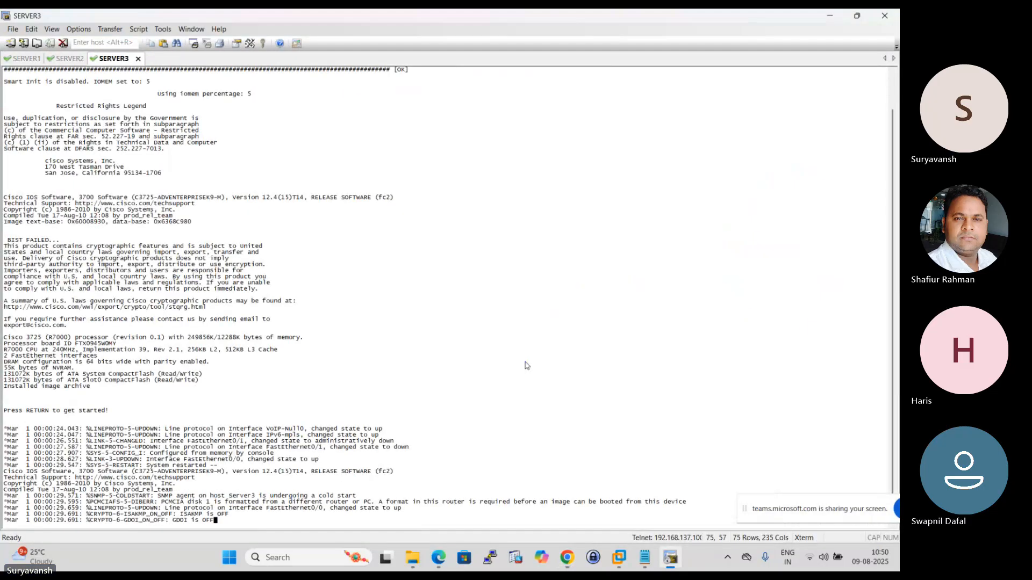
pyautogui.press('Return')
pyautogui.press('Return')
pyautogui.press('Return')
pyautogui.press('Return')
pyautogui.press('Return')
pyautogui.write('en')
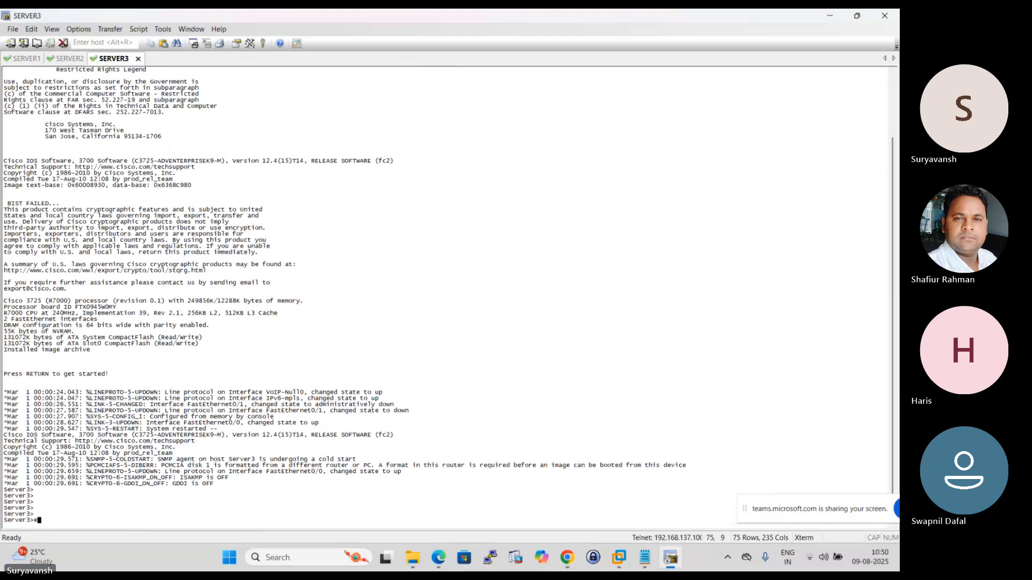
pyautogui.press('Tab')
pyautogui.press('Return')
pyautogui.press('Return')
pyautogui.press('Return')
# - Display Server3's routing table with "show ip route" to check its default gateway
pyautogui.press('Return')
pyautogui.write('sho')
pyautogui.press('Tab')
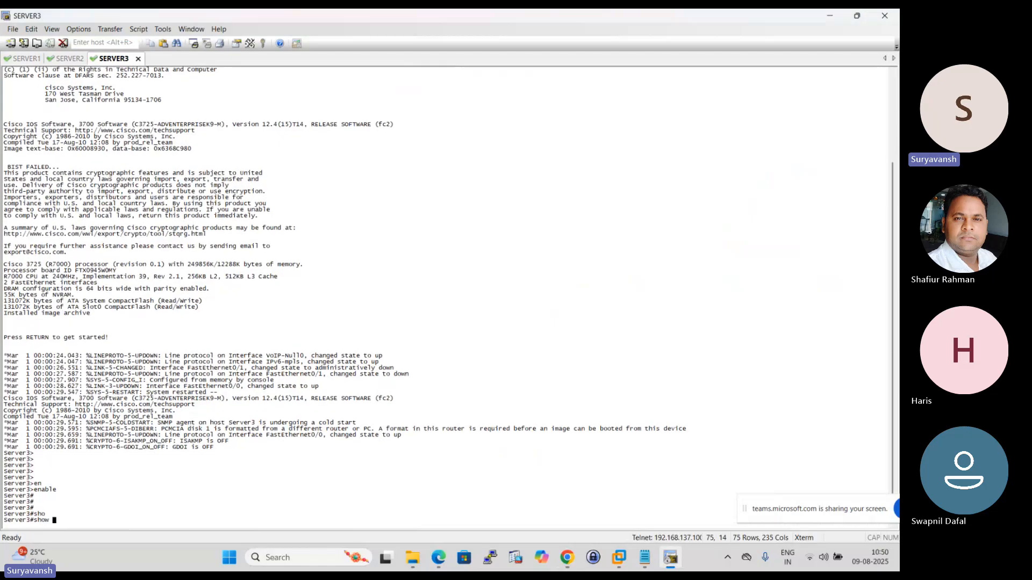
pyautogui.write('ip ro')
pyautogui.press('Tab')
pyautogui.press('Return')
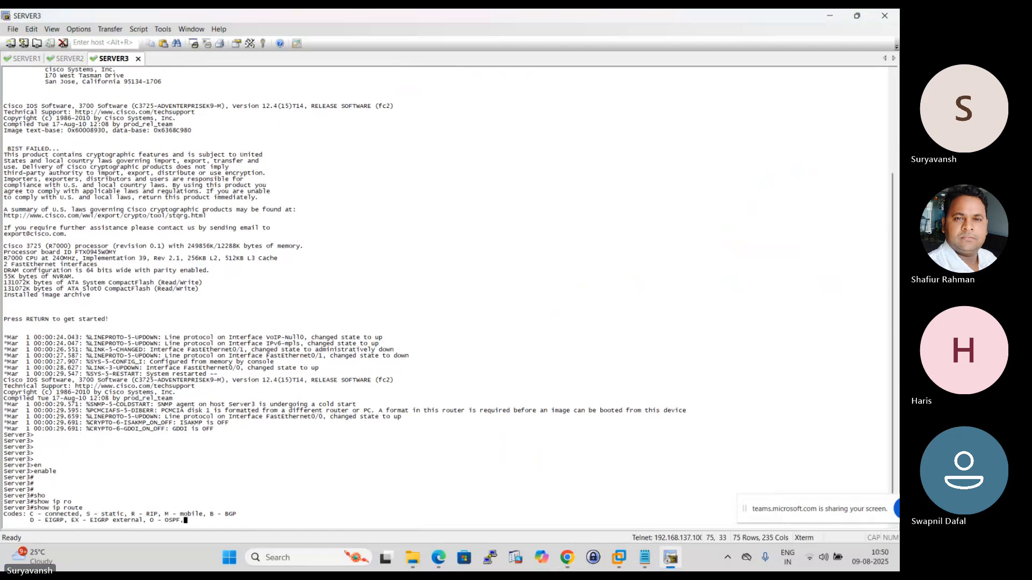
# - Enter global configuration mode on Server3 and remove its default route with "no ip route 0.0.0.0 0.0.0.0 192.168.1.101"
pyautogui.press('Return')
pyautogui.press('Return')
pyautogui.press('Return')
pyautogui.press('Return')
pyautogui.press('Return')
pyautogui.press('Return')
pyautogui.press('Return')
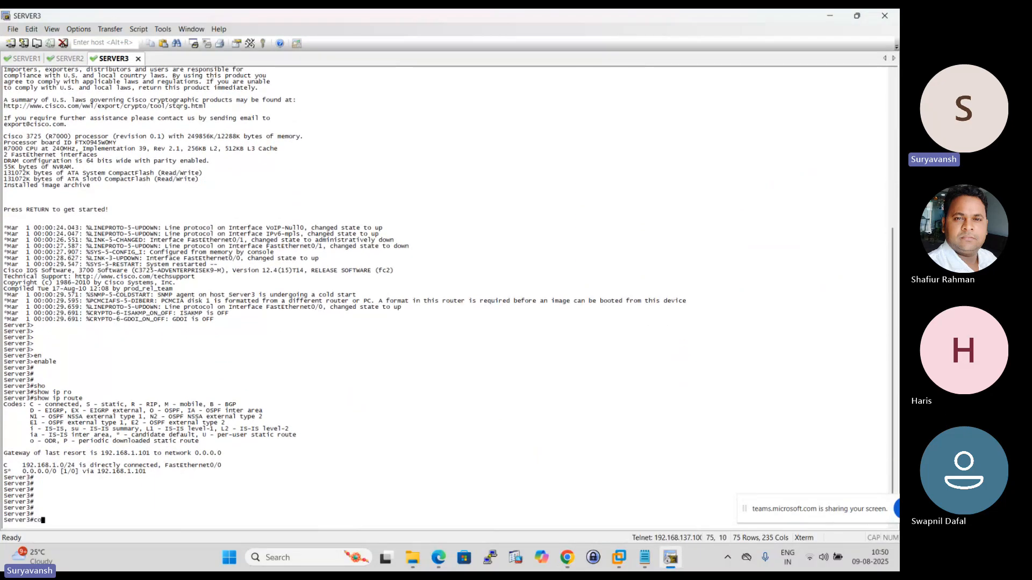
pyautogui.write('conf t')
pyautogui.press('Return')
pyautogui.press('Return')
pyautogui.press('Return')
pyautogui.write('no ')
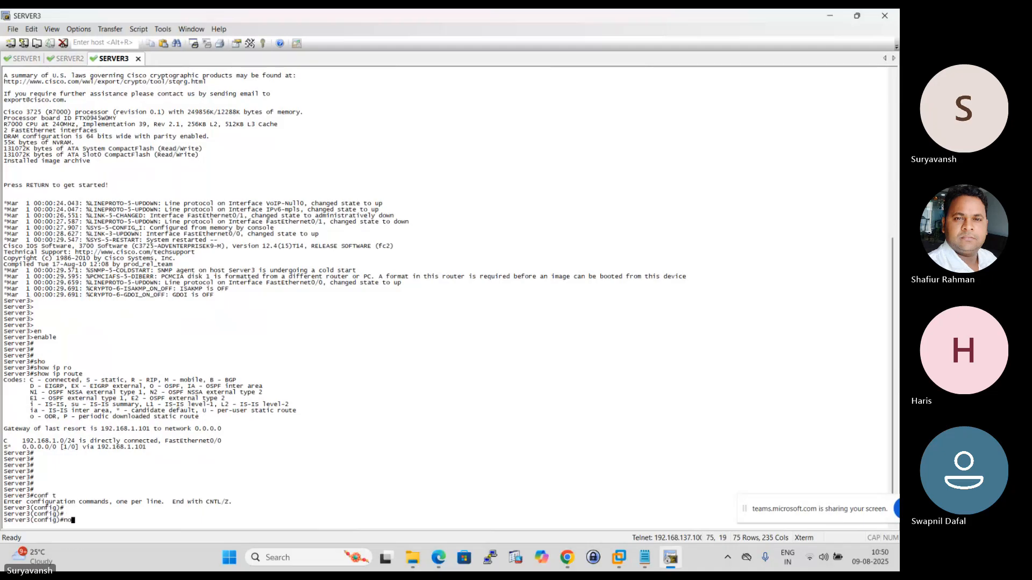
pyautogui.write('ip rou')
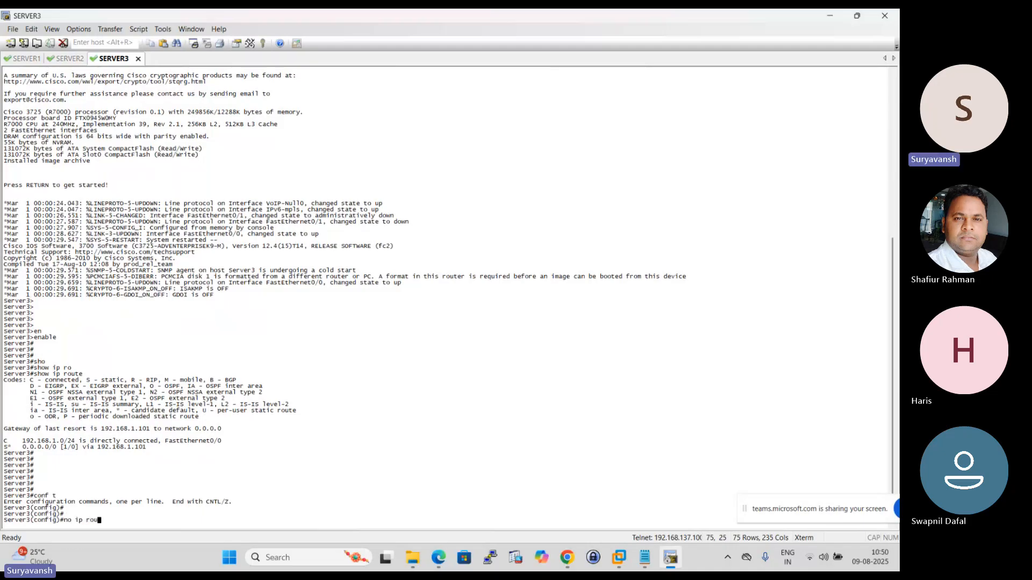
pyautogui.write('te 0.0.0.0 0.0.')
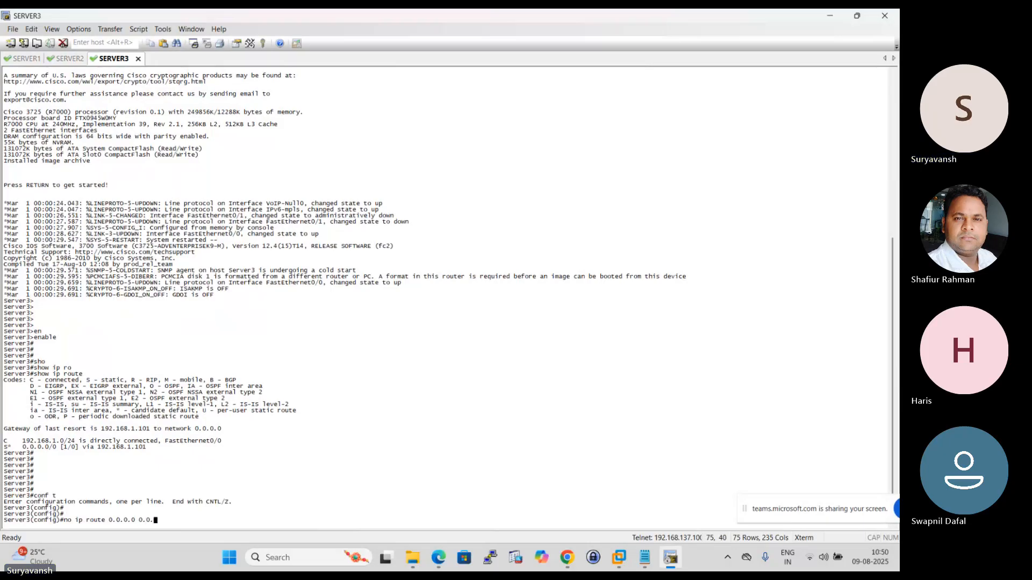
pyautogui.write('0.0 192.168.1.101')
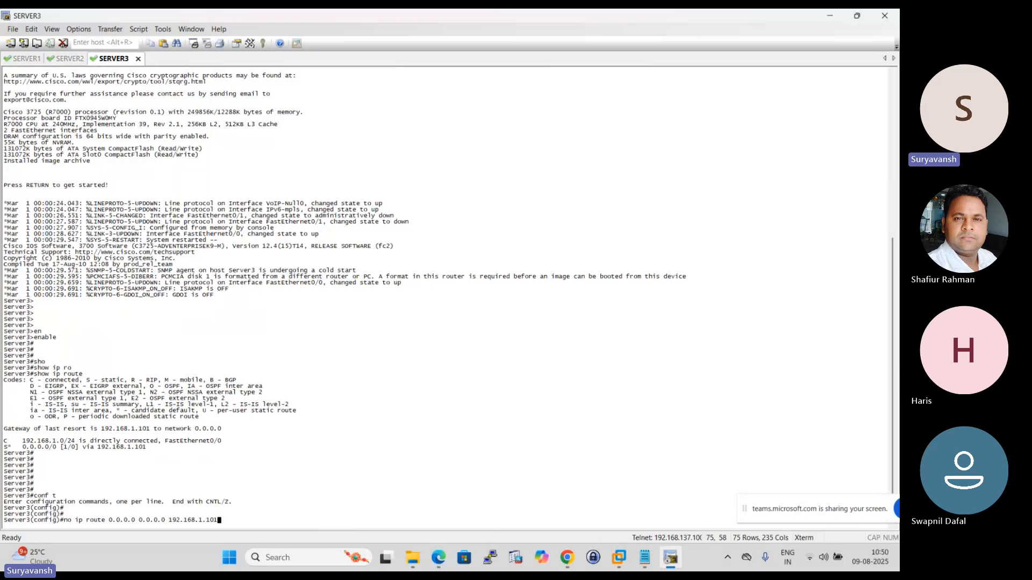
pyautogui.press('Return')
# - Add a default route on Server3 with "ip route 0.0.0.0 0.0.0.0 192.168.1.102"
pyautogui.press('Up')
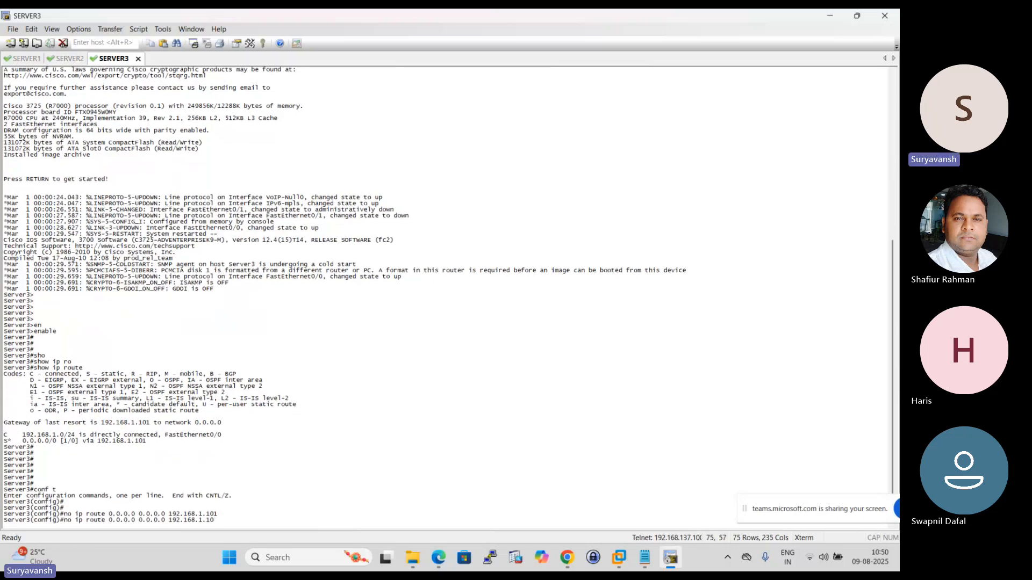
pyautogui.write('2')
pyautogui.press('Left')
pyautogui.press('Left')
pyautogui.press('Left')
pyautogui.press('Left')
pyautogui.press('Left')
pyautogui.press('Left')
pyautogui.press('Left')
pyautogui.press('Left')
pyautogui.press('Left')
pyautogui.press('Left')
pyautogui.press('Left')
pyautogui.press('Left')
pyautogui.press('Left')
pyautogui.press('Left')
pyautogui.press('Left')
pyautogui.press('Left')
pyautogui.press('Left')
pyautogui.press('Left')
pyautogui.press('Left')
pyautogui.press('Left')
pyautogui.press('Left')
pyautogui.press('Left')
pyautogui.press('Left')
pyautogui.press('Left')
pyautogui.press('Left')
pyautogui.press('Left')
pyautogui.press('Left')
pyautogui.press('Left')
pyautogui.press('Left')
pyautogui.press('Left')
pyautogui.press('Left')
pyautogui.press('Left')
pyautogui.press('Left')
pyautogui.press('Left')
pyautogui.press('Left')
pyautogui.press('Left')
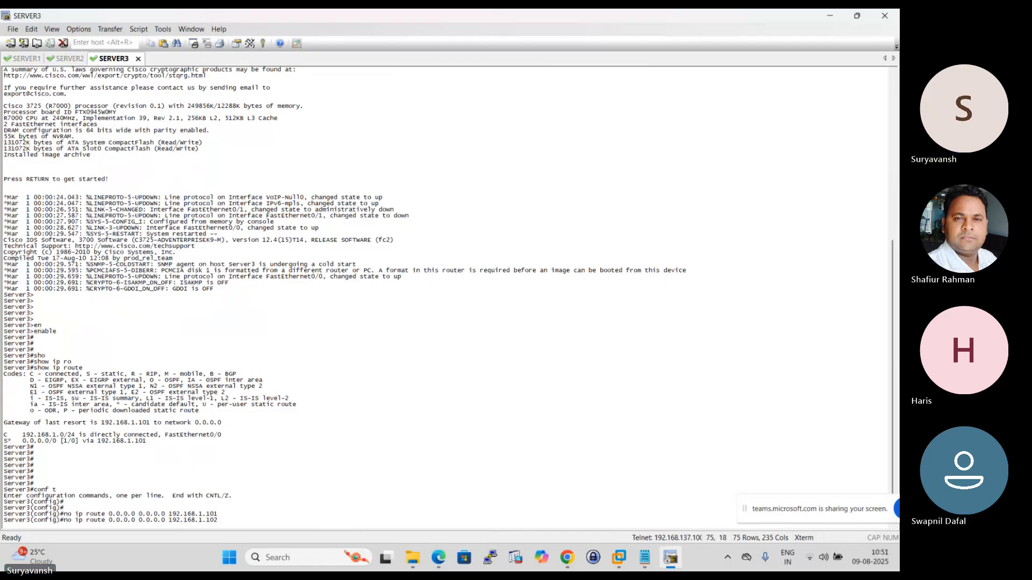
pyautogui.press('Right')
pyautogui.press('BackSpace')
pyautogui.press('BackSpace')
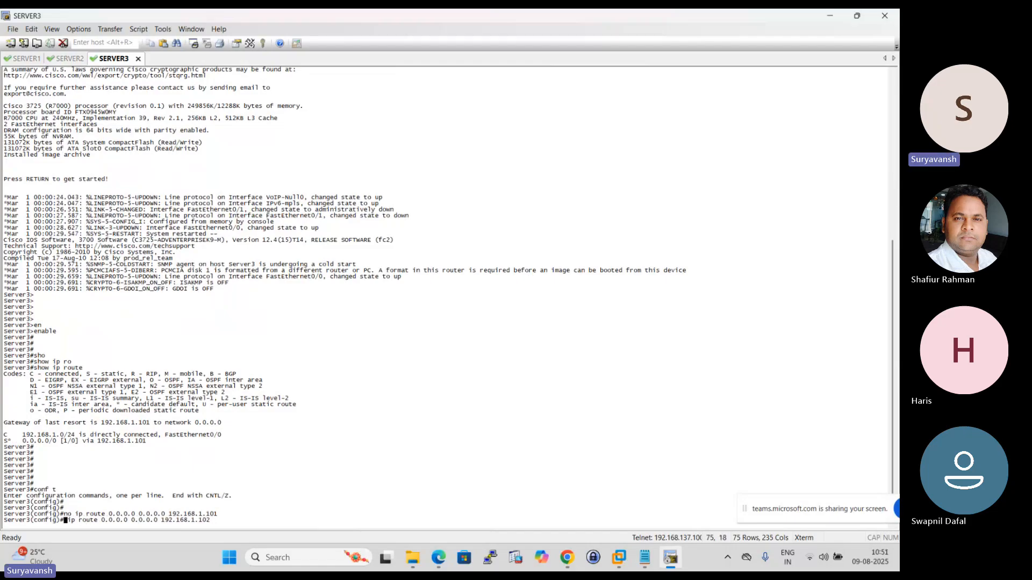
pyautogui.press('Return')
pyautogui.press('Return')
pyautogui.press('Return')
pyautogui.press('Return')
# - Exit global configuration mode on Server3 and save the configuration with "wr"
pyautogui.write('exit')
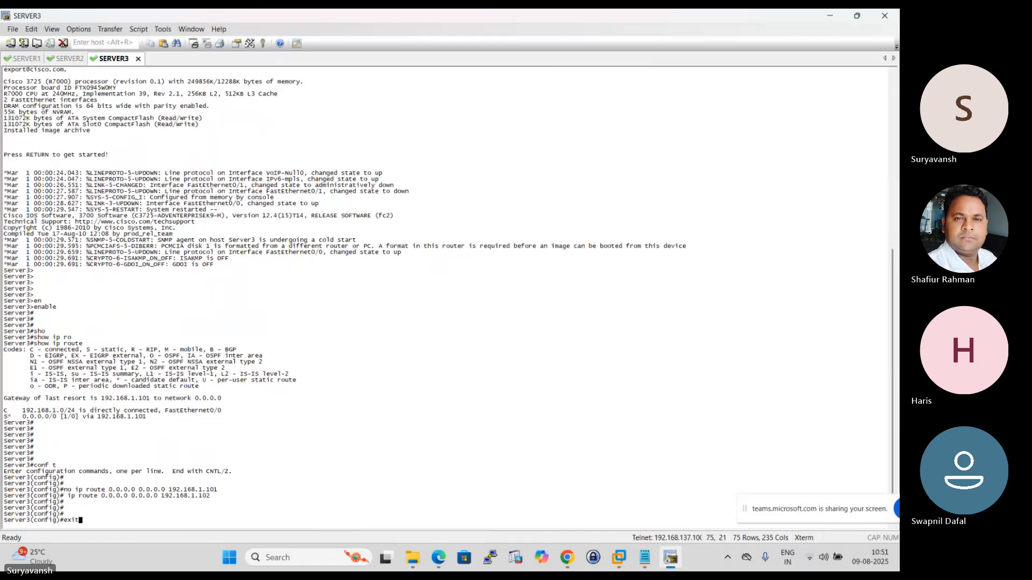
pyautogui.press('Return')
pyautogui.press('Return')
pyautogui.press('Return')
pyautogui.press('Return')
pyautogui.write('wr')
pyautogui.press('Return')
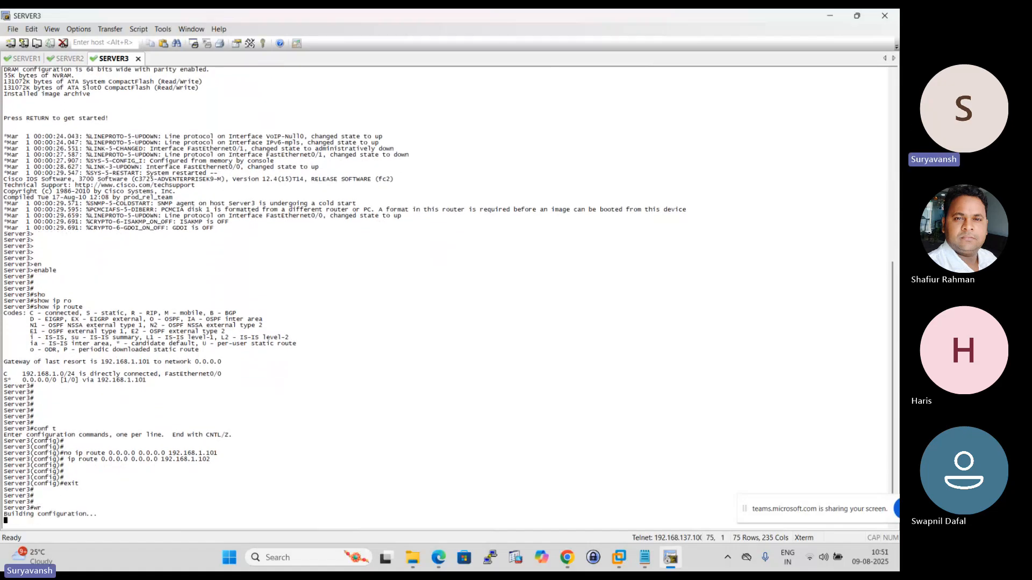
pyautogui.press('Return')
pyautogui.press('Return')
pyautogui.press('Return')
pyautogui.press('Return')
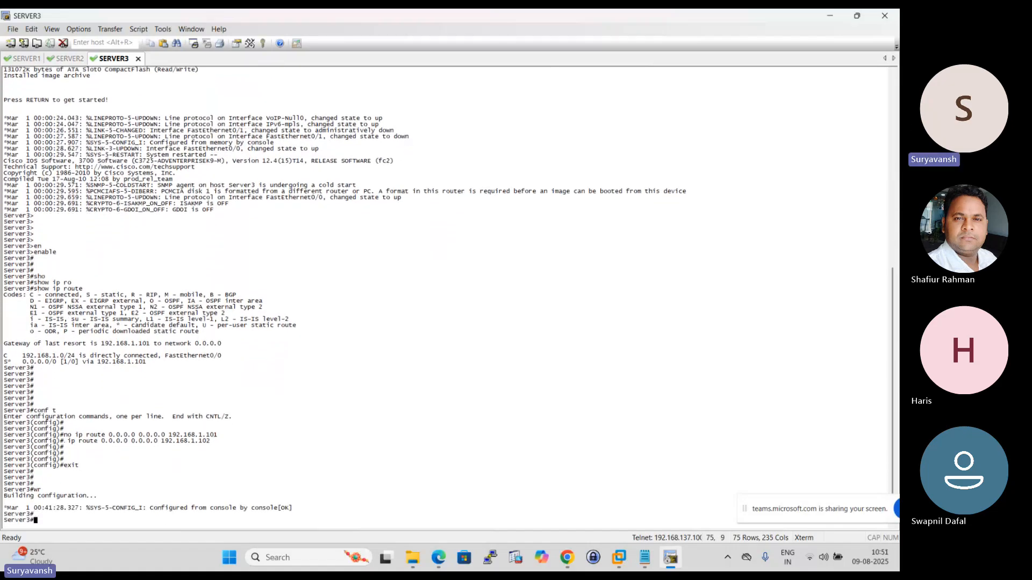
# - Ping the internal floating IP 192.168.1.102 twice from Server3
pyautogui.write('ping 1')
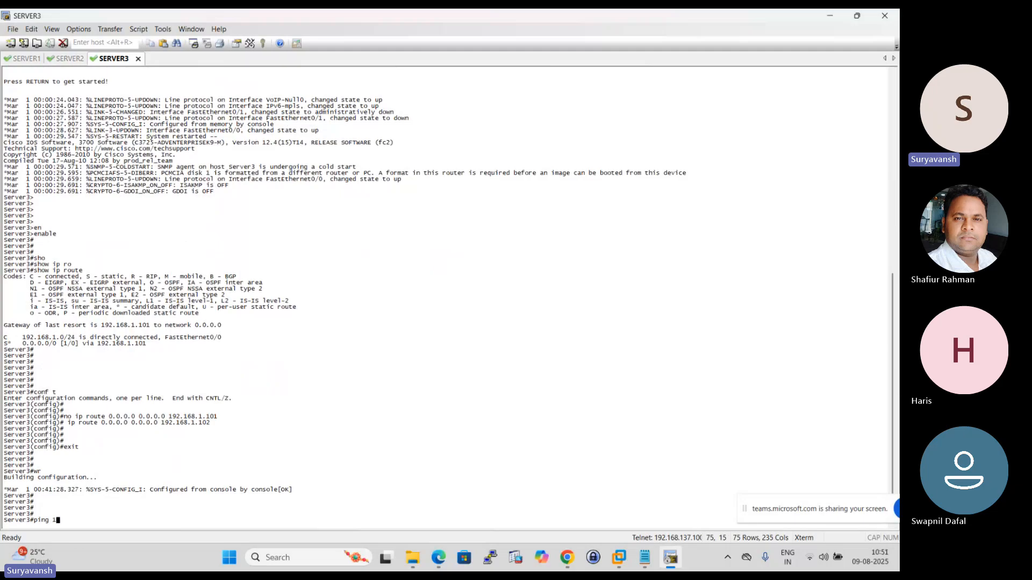
pyautogui.press('BackSpace')
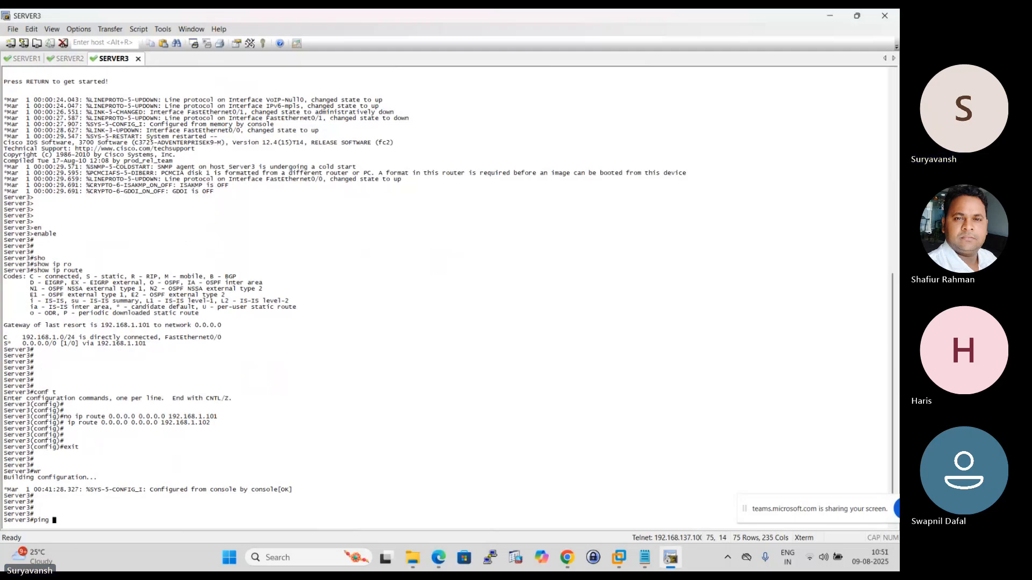
pyautogui.write('192.168.1.102')
pyautogui.press('Return')
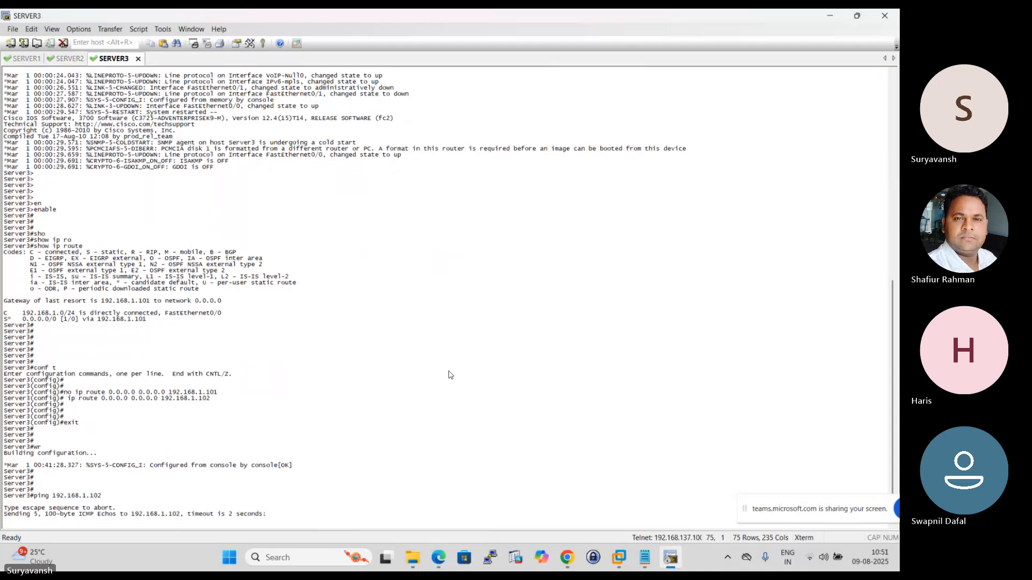
pyautogui.press('Up')
pyautogui.press('Return')
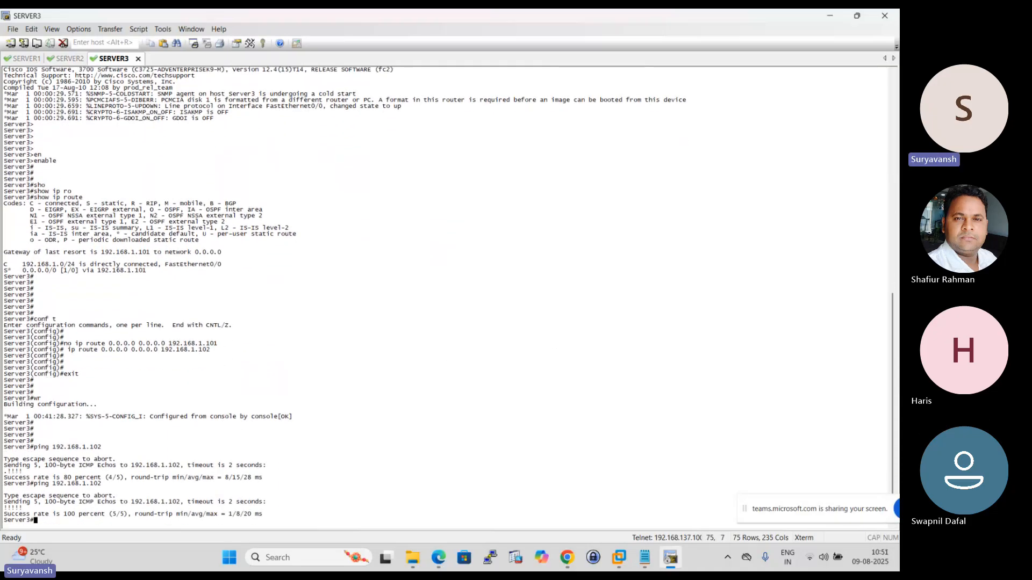
# - Switch to F5LTM1's BIG-IP page in Chrome and check the availability and member status of HTTP_POOL
pyautogui.click(566, 561)
pyautogui.click(503, 497)
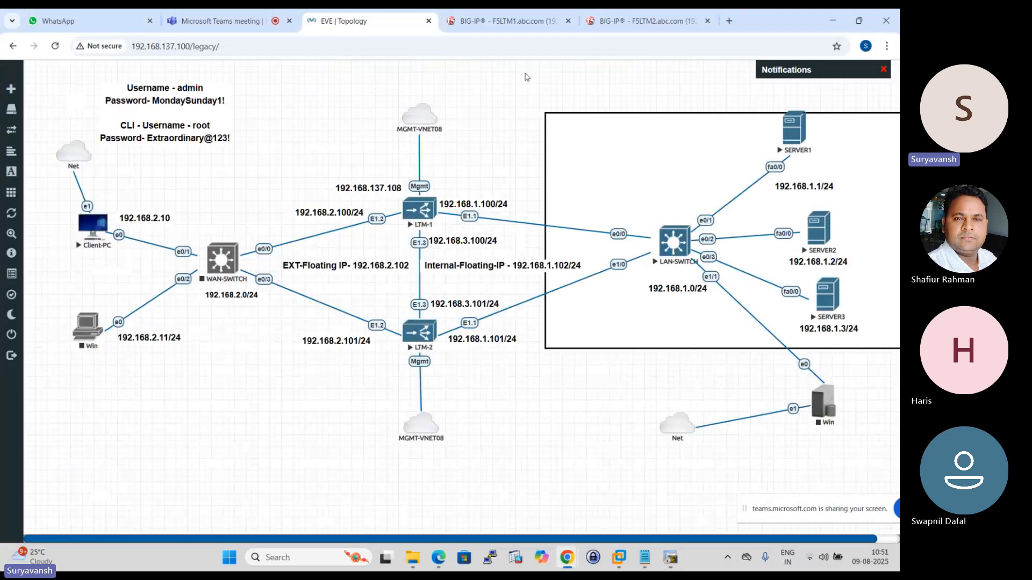
pyautogui.click(508, 20)
pyautogui.click(237, 182)
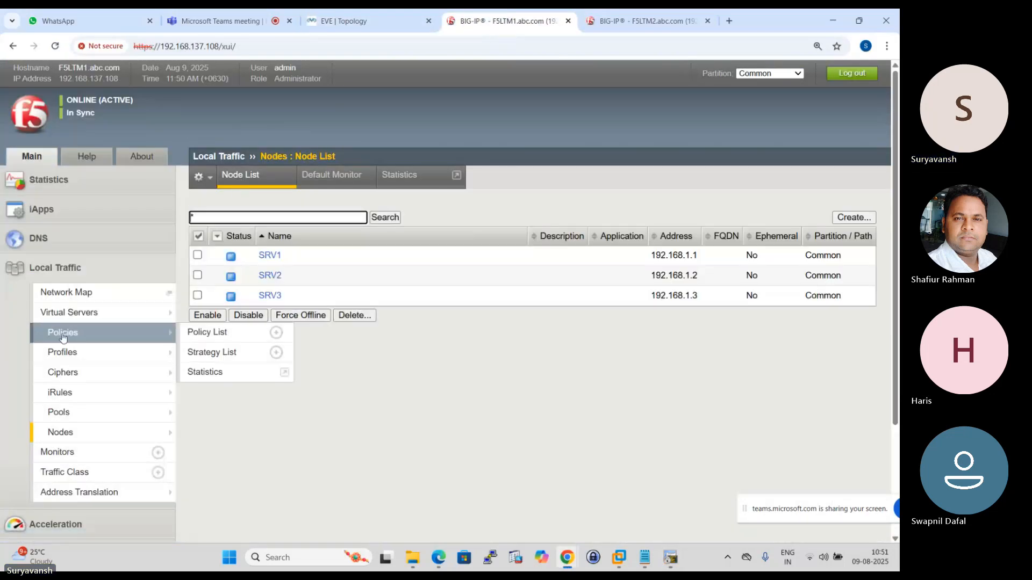
pyautogui.click(63, 415)
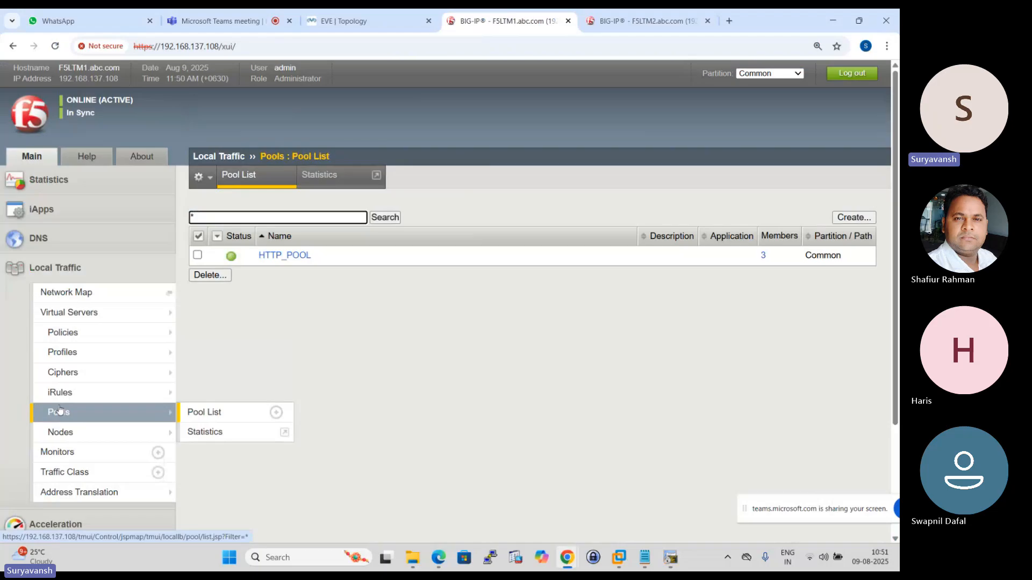
pyautogui.click(290, 258)
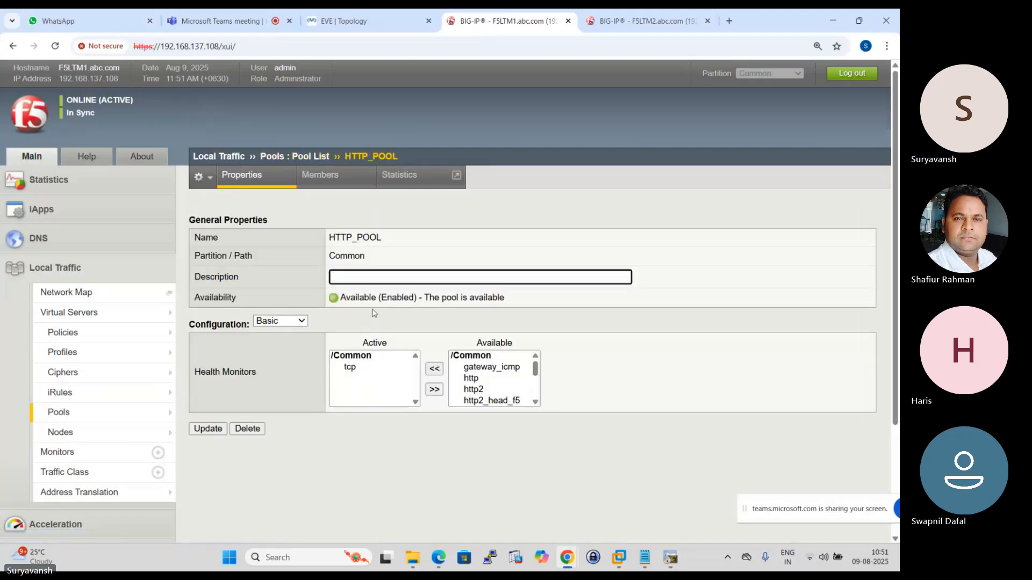
pyautogui.click(329, 183)
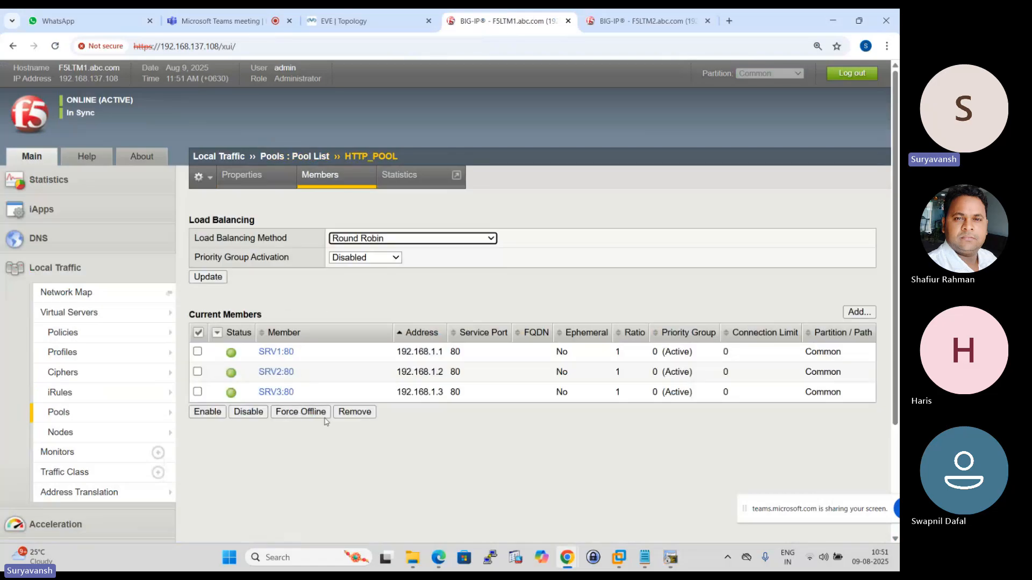
# - Display F5LTM1's node list and reload it to check the status of SRV1, SRV2 and SRV3
pyautogui.click(60, 432)
pyautogui.moveTo(205, 385)
pyautogui.click(240, 176)
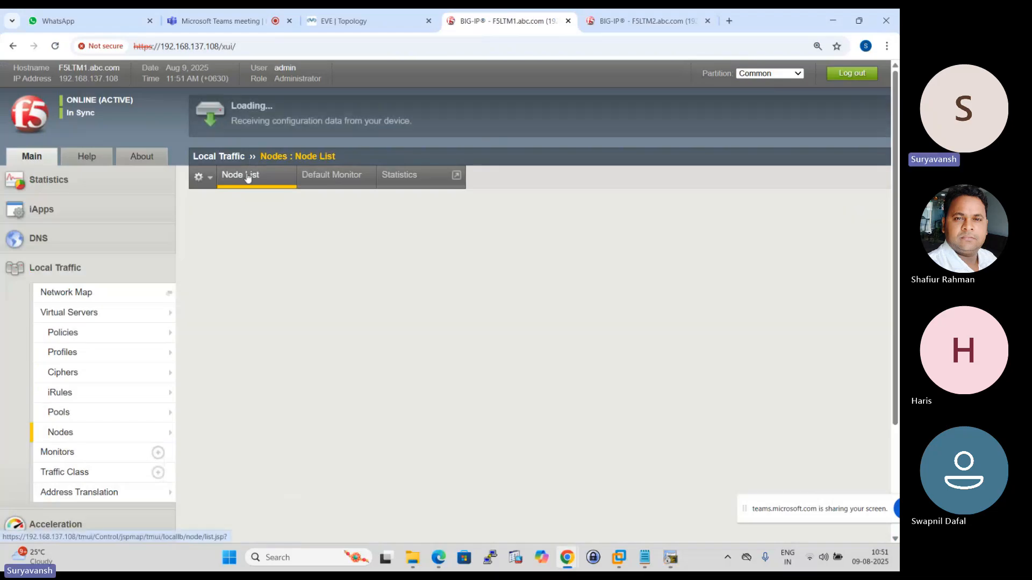
pyautogui.click(244, 179)
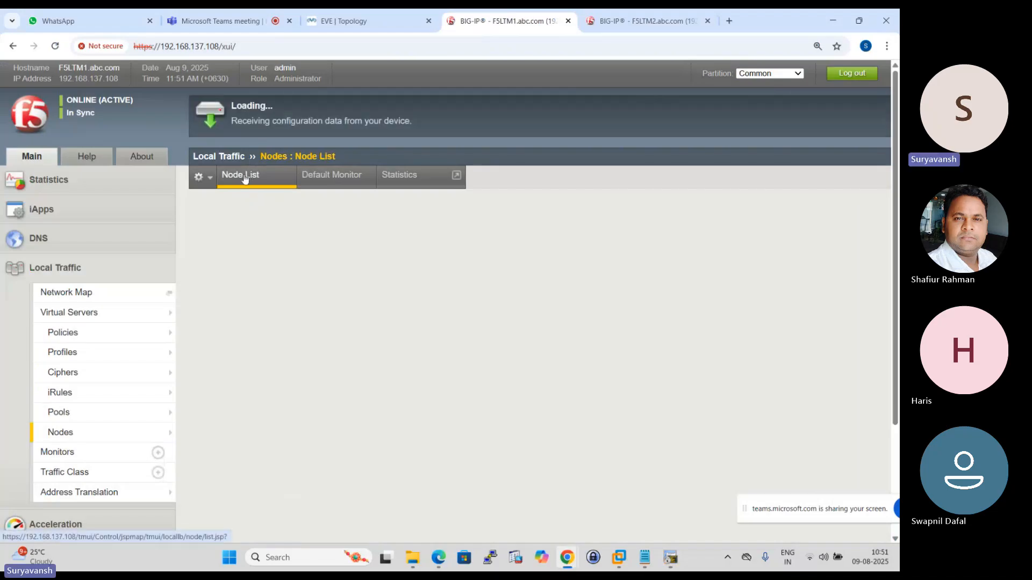
pyautogui.click(244, 175)
pyautogui.click(245, 175)
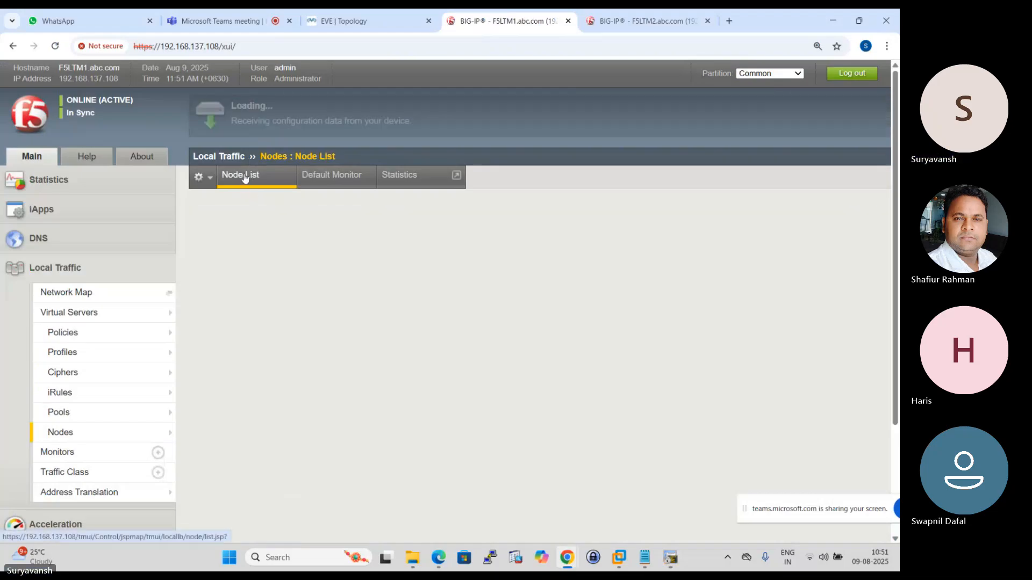
pyautogui.click(245, 178)
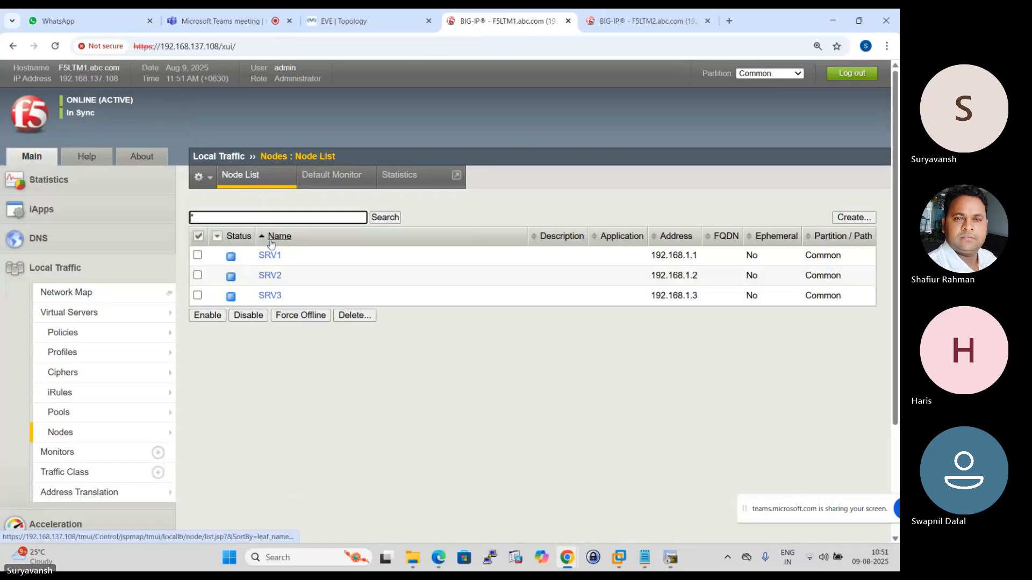
# - Open node SRV1 and examine its availability, state and health monitor options
pyautogui.click(276, 258)
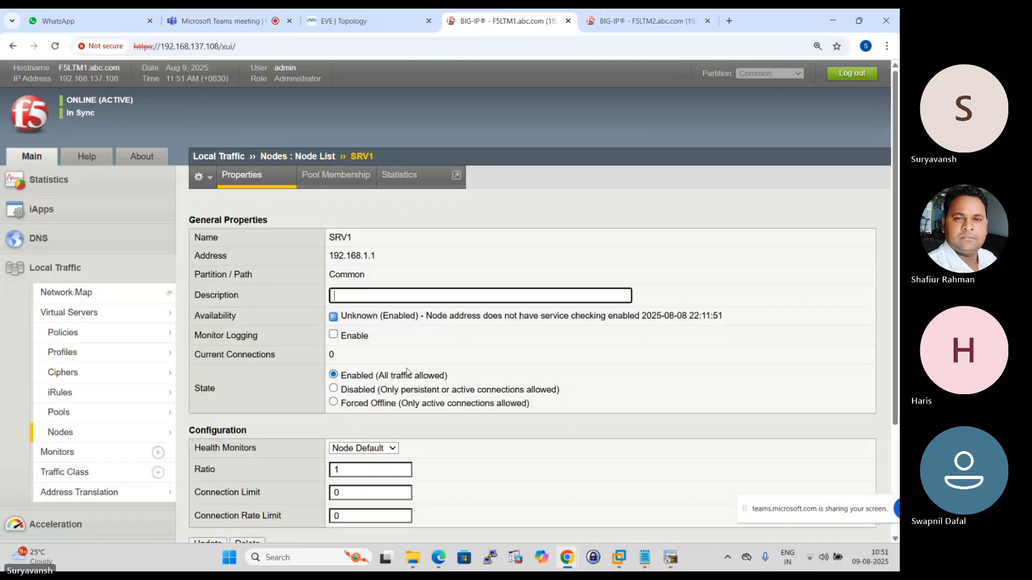
pyautogui.scroll(-2, 407, 371)
pyautogui.click(391, 331)
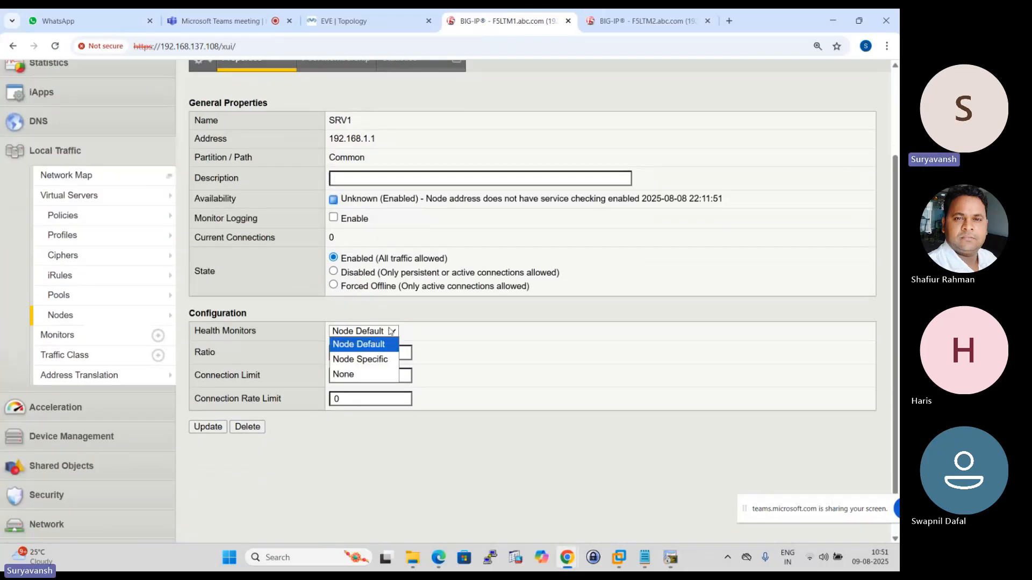
pyautogui.click(476, 340)
pyautogui.scroll(1, 432, 323)
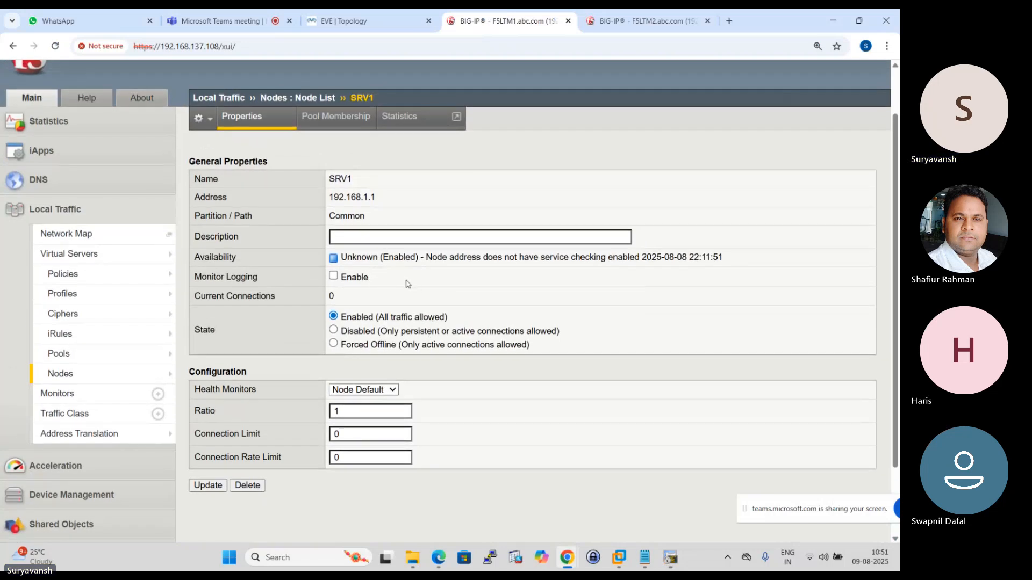
pyautogui.scroll(-2, 408, 285)
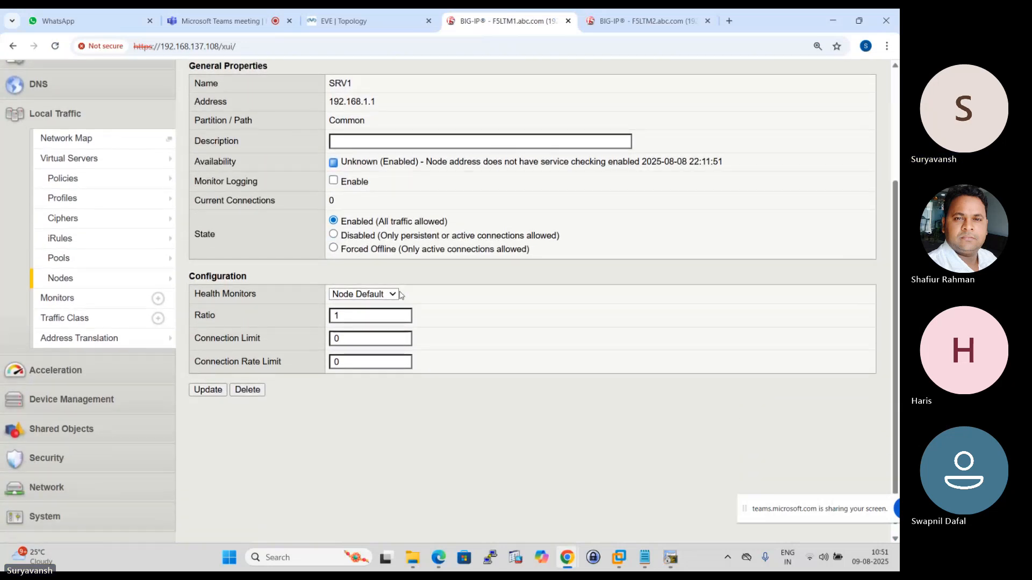
pyautogui.scroll(3, 399, 295)
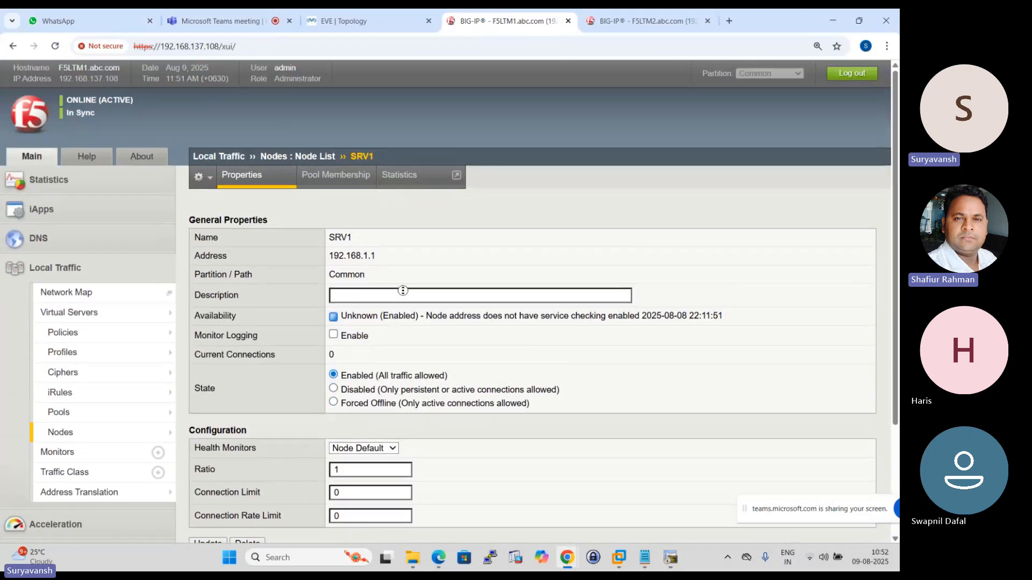
pyautogui.scroll(-3, 54, 269)
pyautogui.scroll(3, 51, 295)
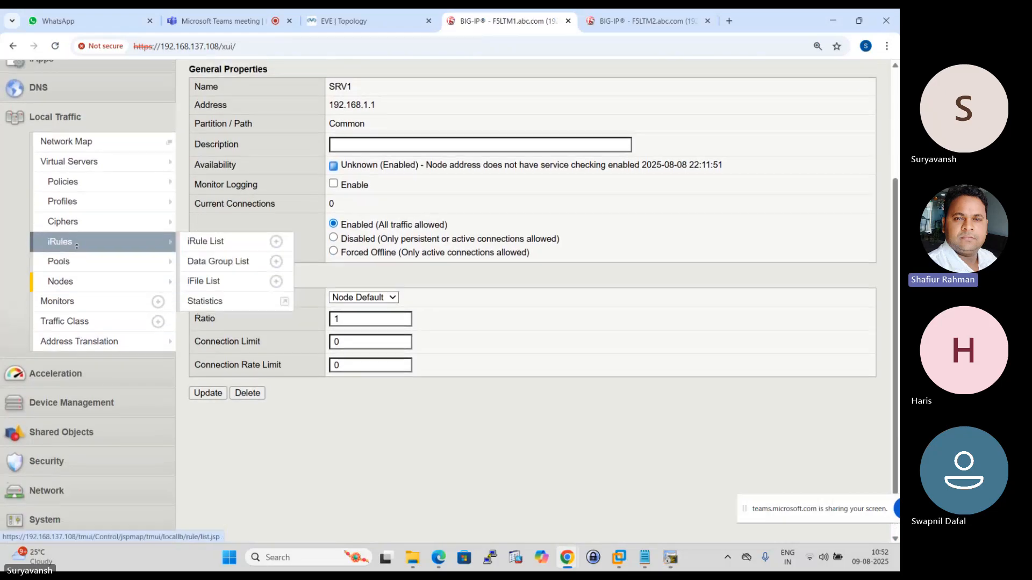
pyautogui.scroll(-2, 63, 370)
pyautogui.scroll(-1, 63, 370)
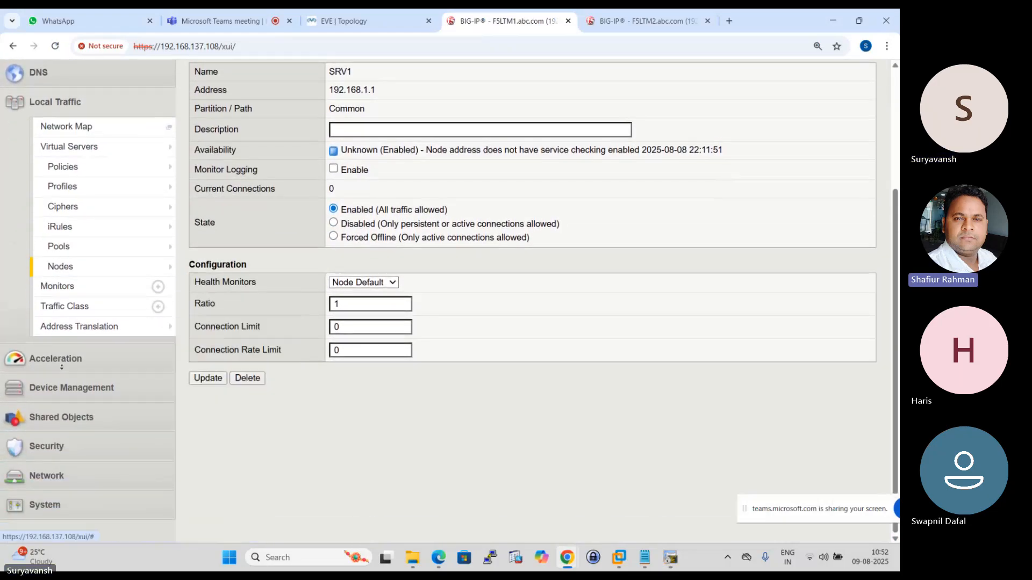
pyautogui.scroll(3, 53, 293)
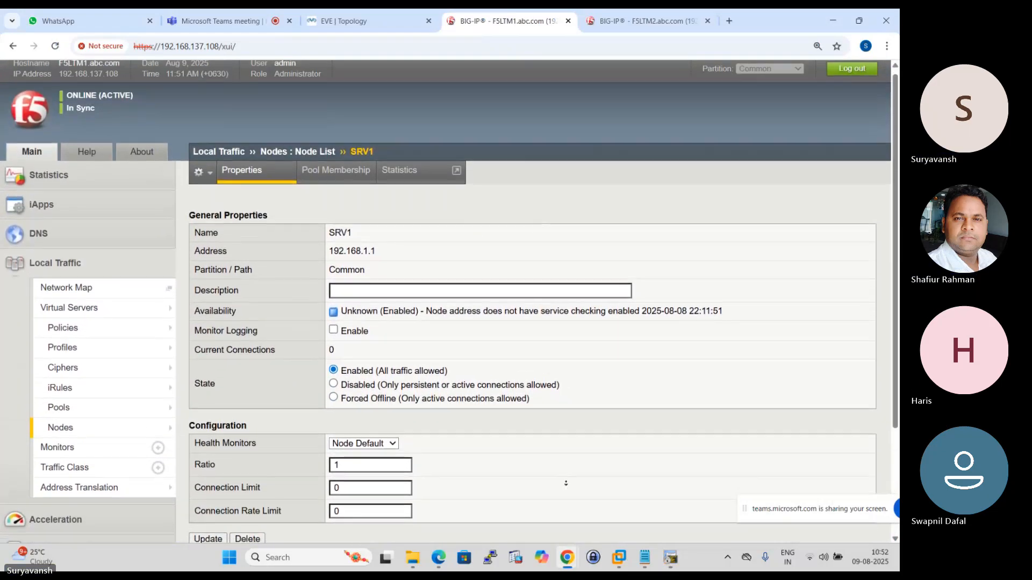
pyautogui.scroll(-3, 474, 240)
pyautogui.scroll(3, 440, 276)
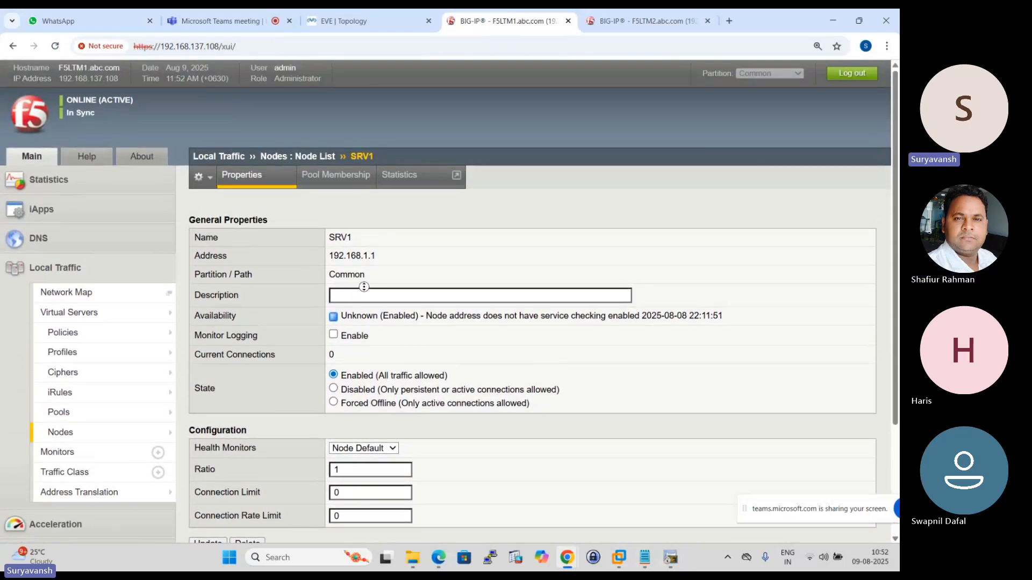
pyautogui.scroll(-3, 354, 291)
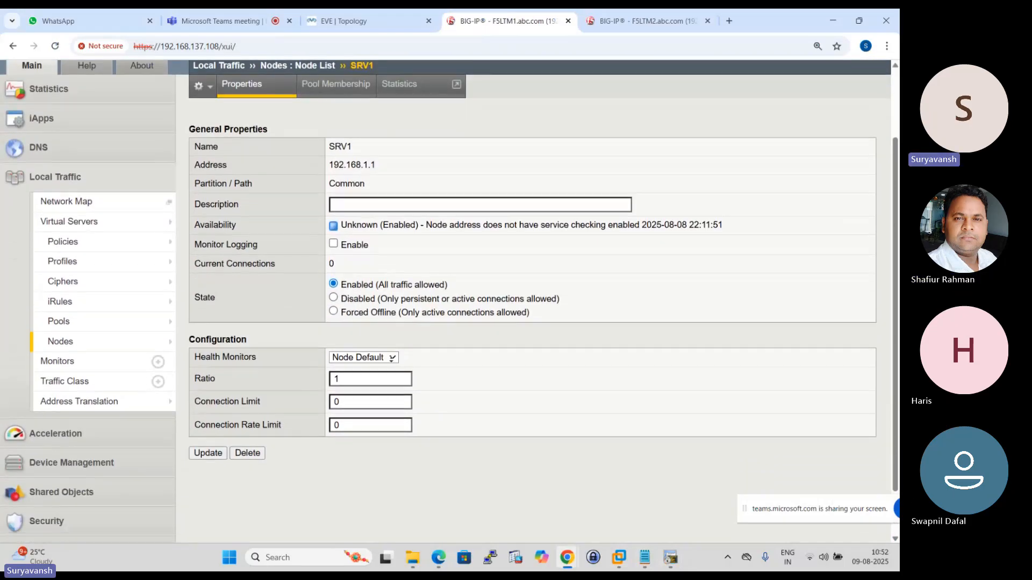
pyautogui.scroll(1, 415, 262)
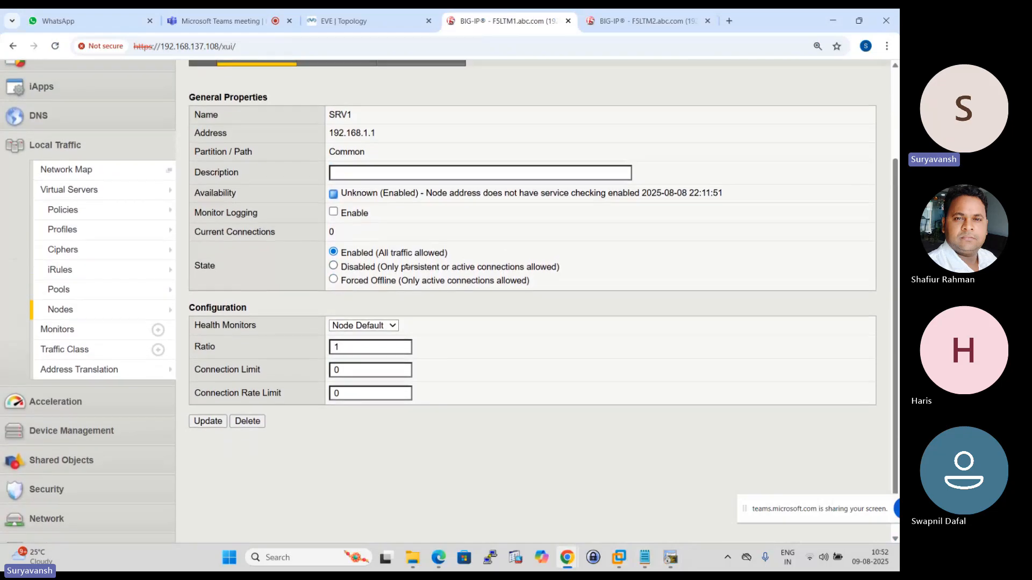
pyautogui.scroll(-1, 67, 317)
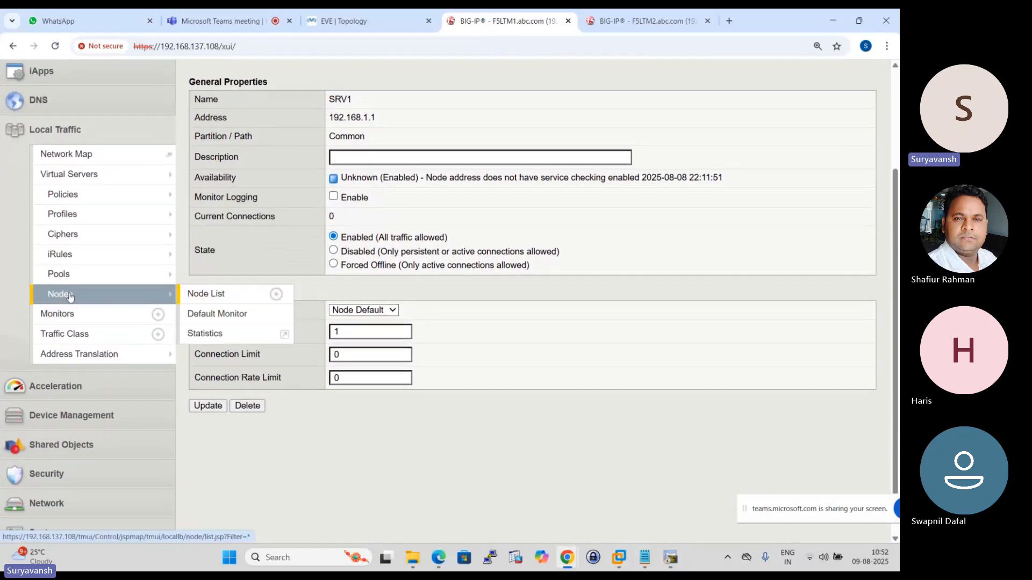
# - Return to HTTP_POOL in the pool list and view its load balancing settings and current members
pyautogui.moveTo(78, 252)
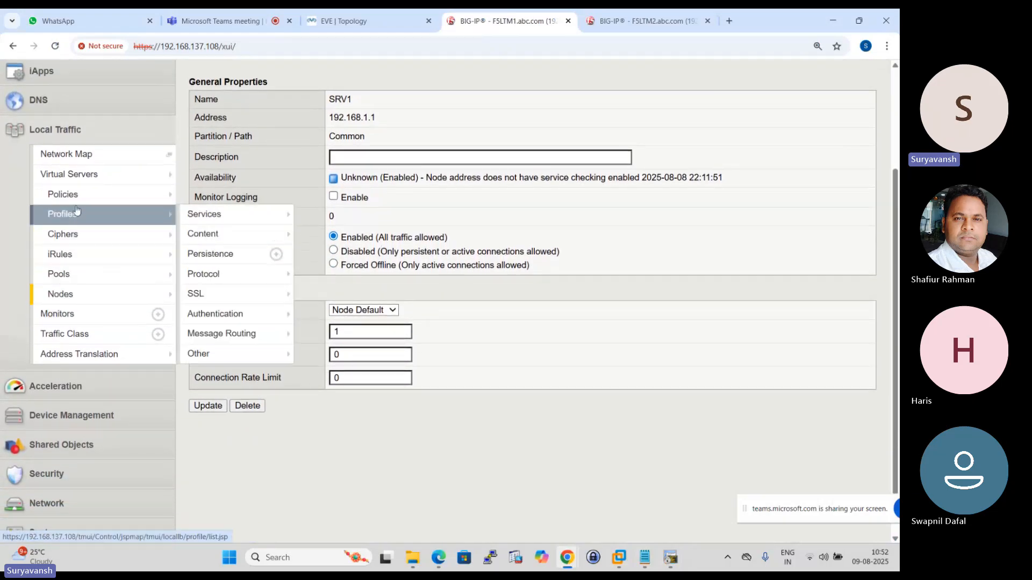
pyautogui.click(58, 279)
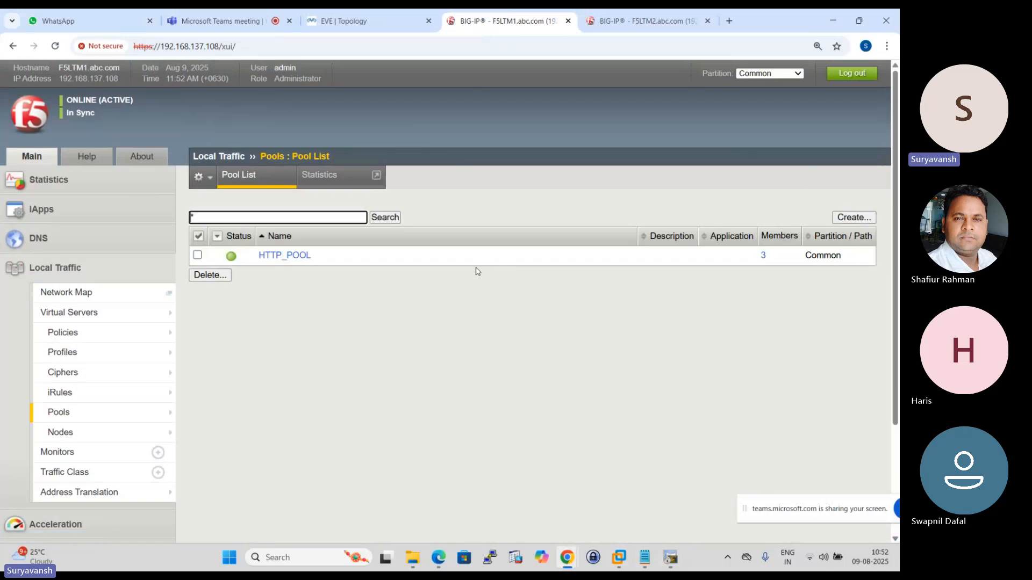
pyautogui.click(288, 255)
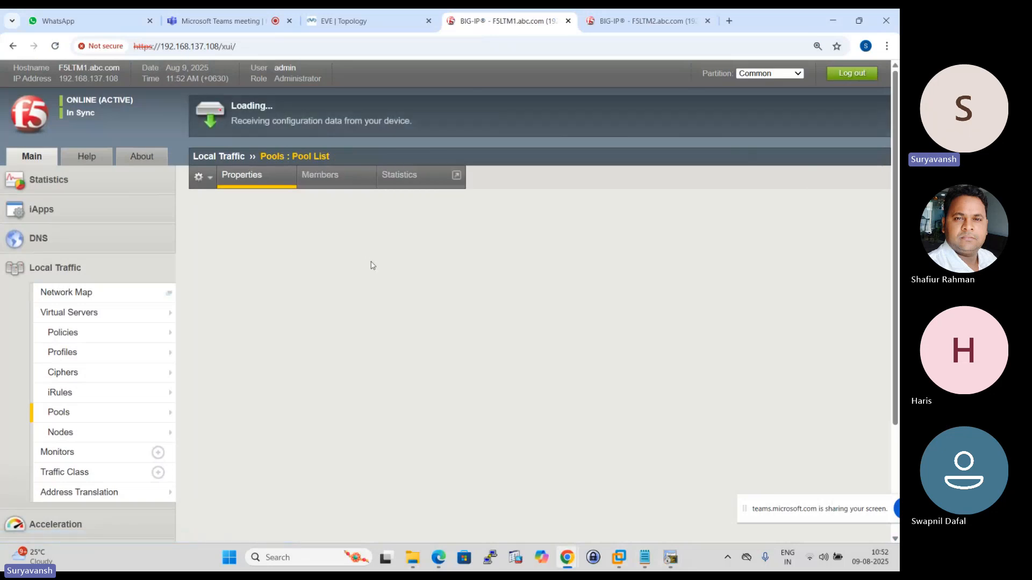
pyautogui.click(325, 179)
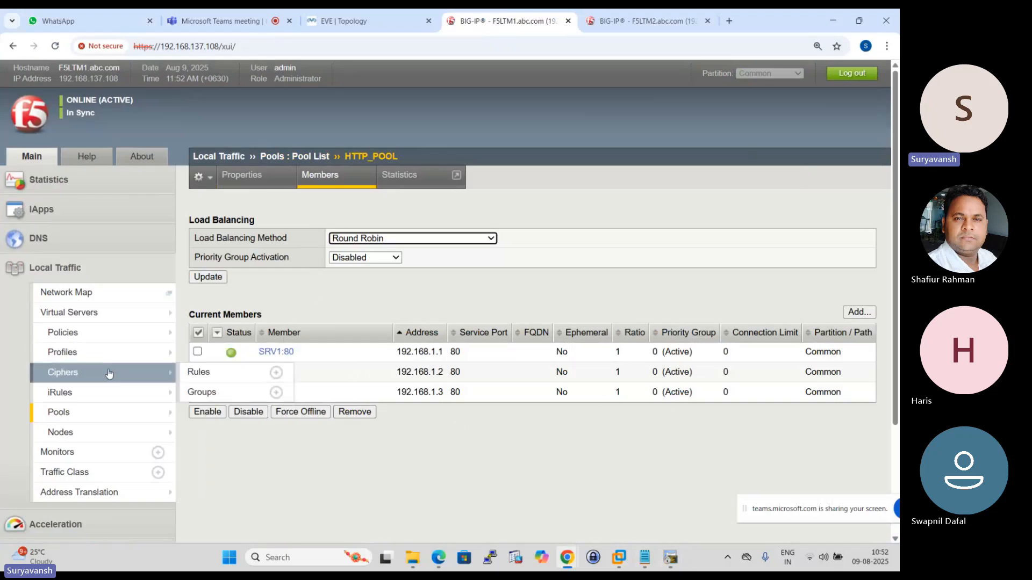
# - Return to the node list on F5LTM1 and check the status of SRV1, SRV2 and SRV3
pyautogui.click(69, 430)
pyautogui.moveTo(204, 352)
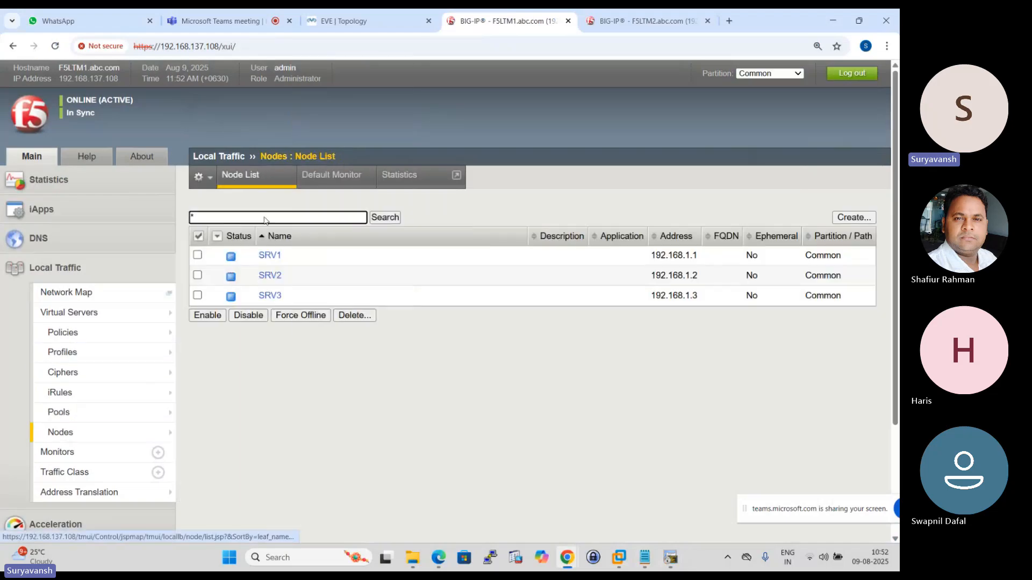
pyautogui.click(252, 178)
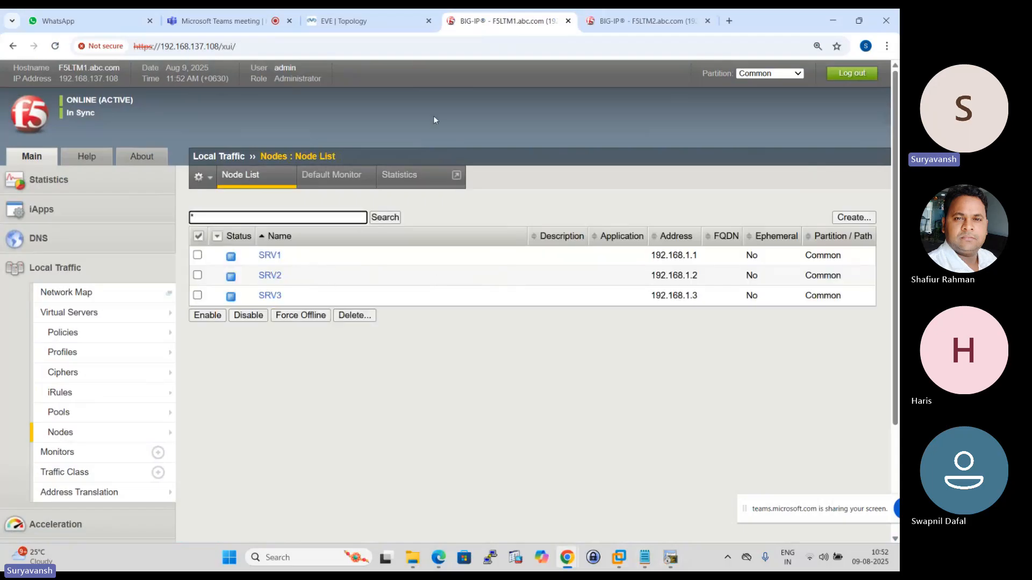
# - Switch to the EVE topology, start a Wireshark capture on LTM-1's E1.1 interface, and postpone the Wireshark software update
pyautogui.click(344, 21)
pyautogui.rightClick(424, 334)
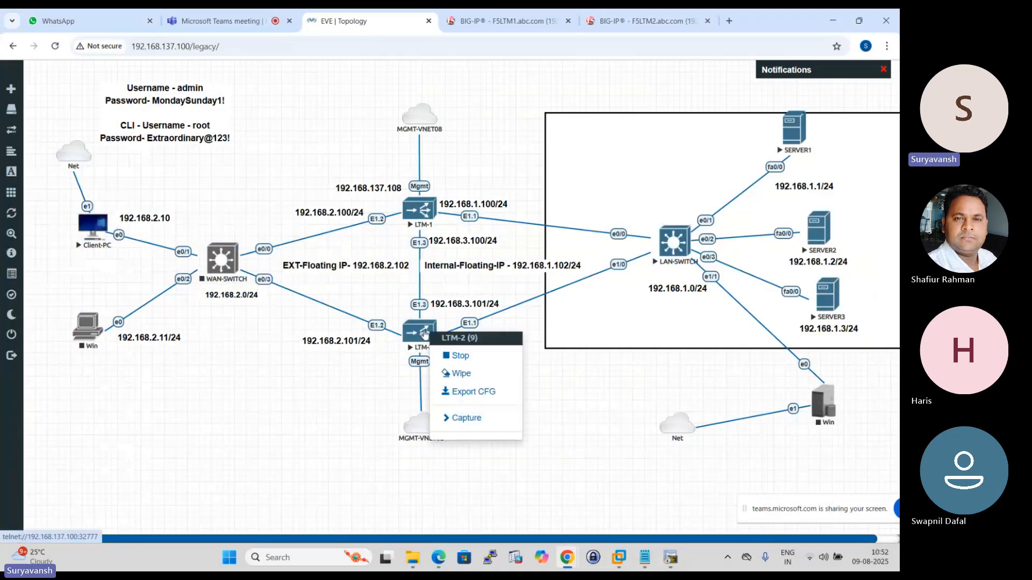
pyautogui.click(476, 419)
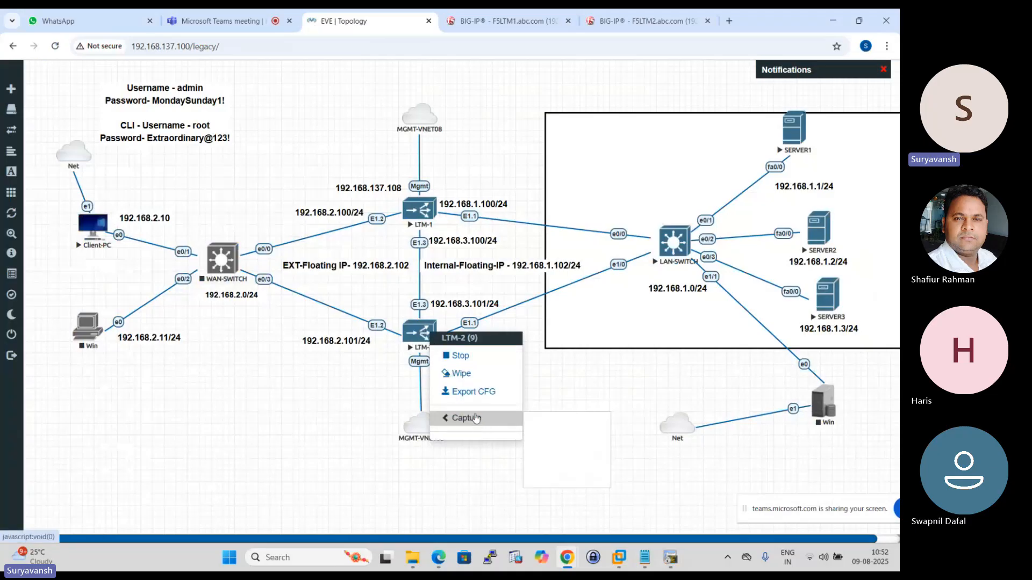
pyautogui.rightClick(423, 211)
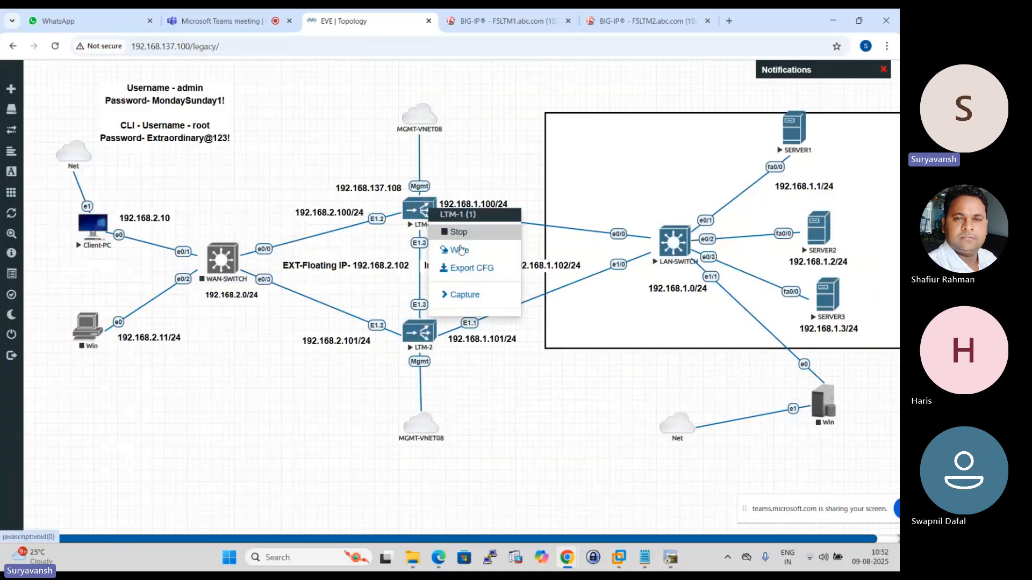
pyautogui.click(476, 297)
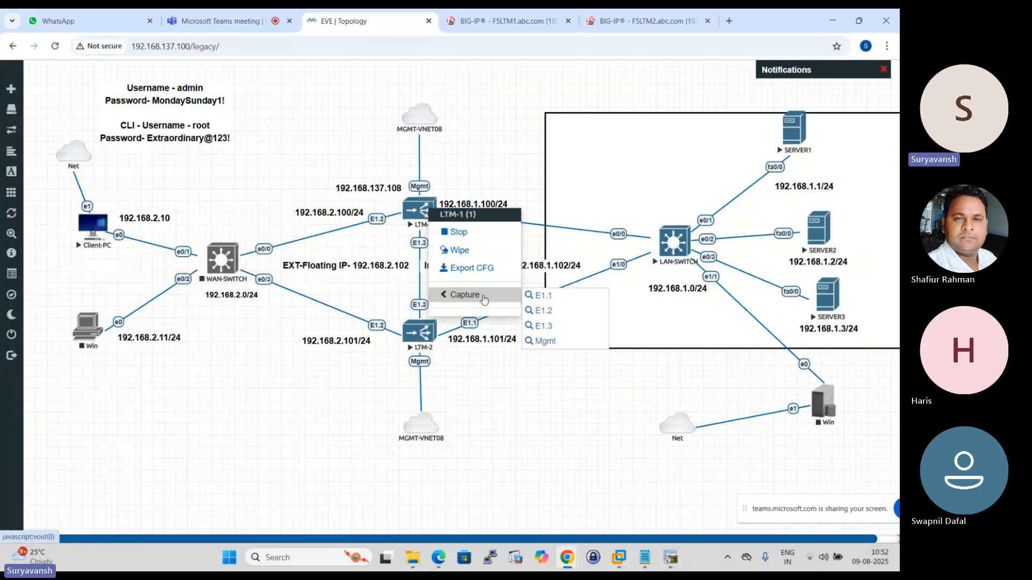
pyautogui.click(544, 296)
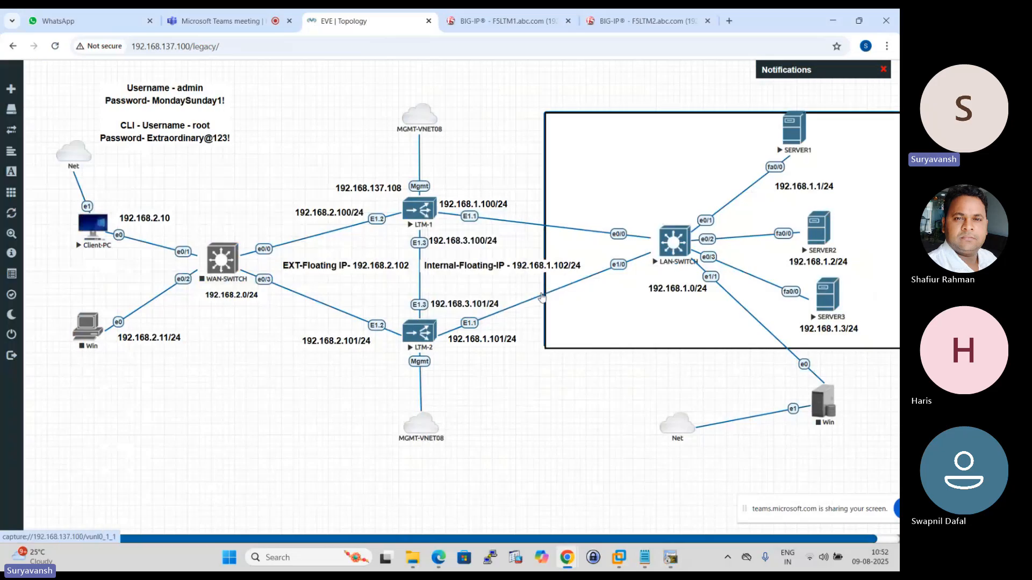
pyautogui.click(468, 135)
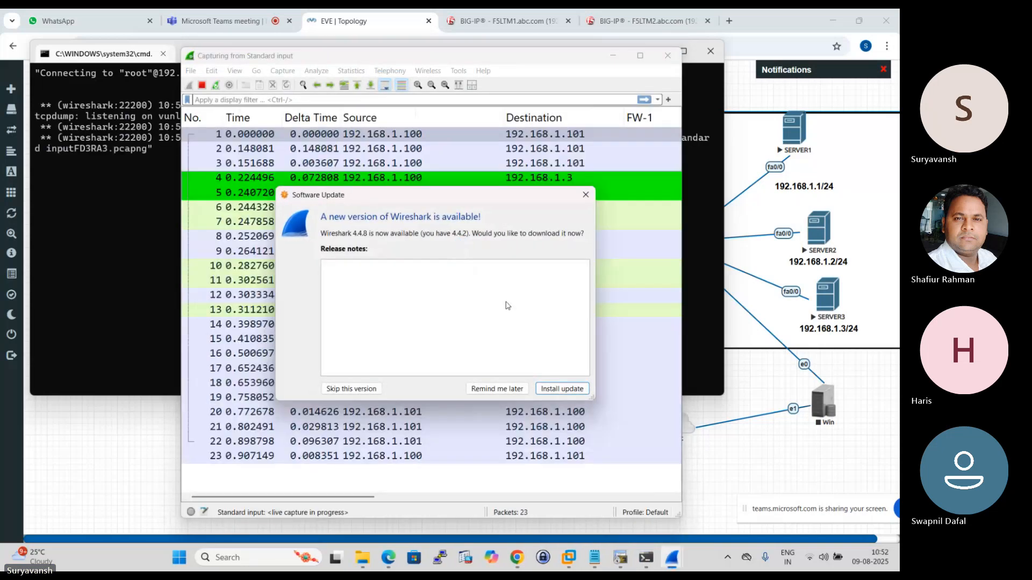
pyautogui.click(497, 388)
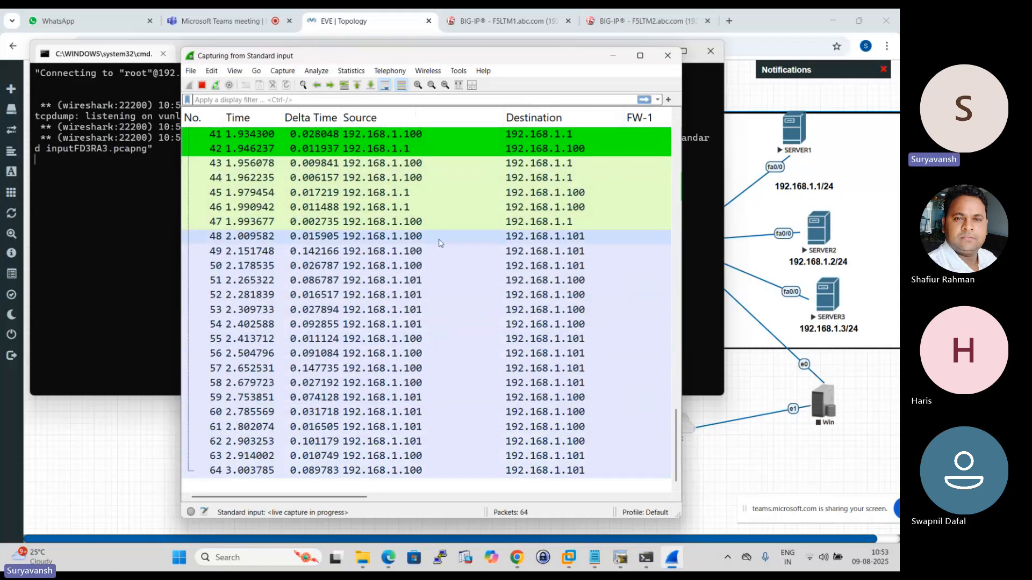
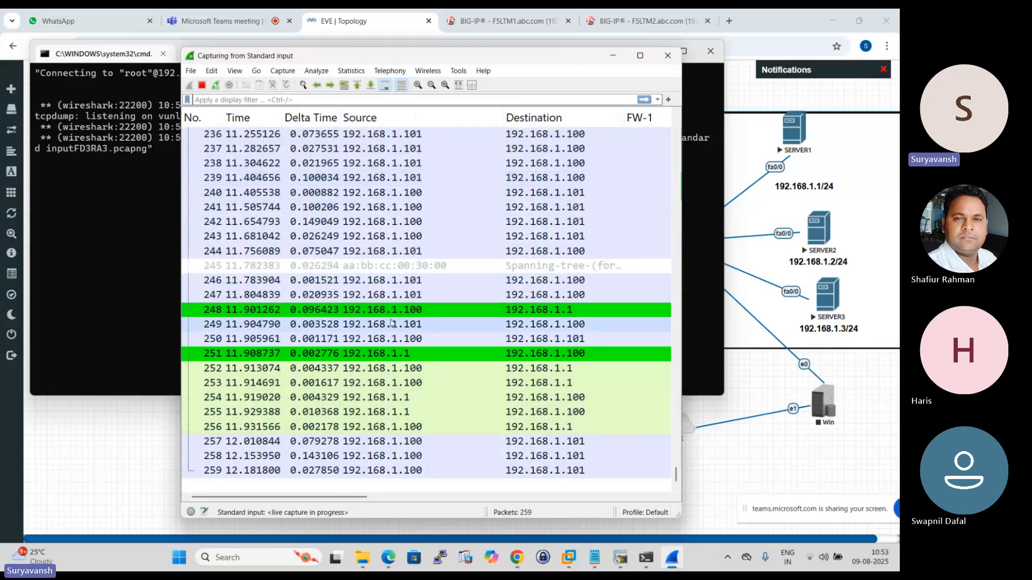
# - Set the running Wireshark capture and its console aside, and return to the node list on F5LTM1
pyautogui.click(612, 57)
pyautogui.click(657, 52)
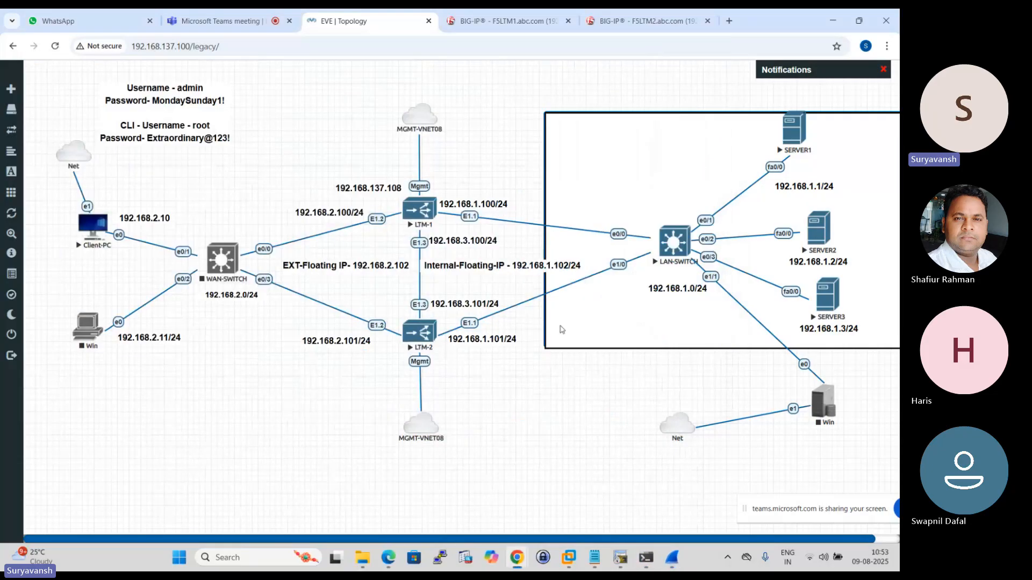
pyautogui.click(508, 21)
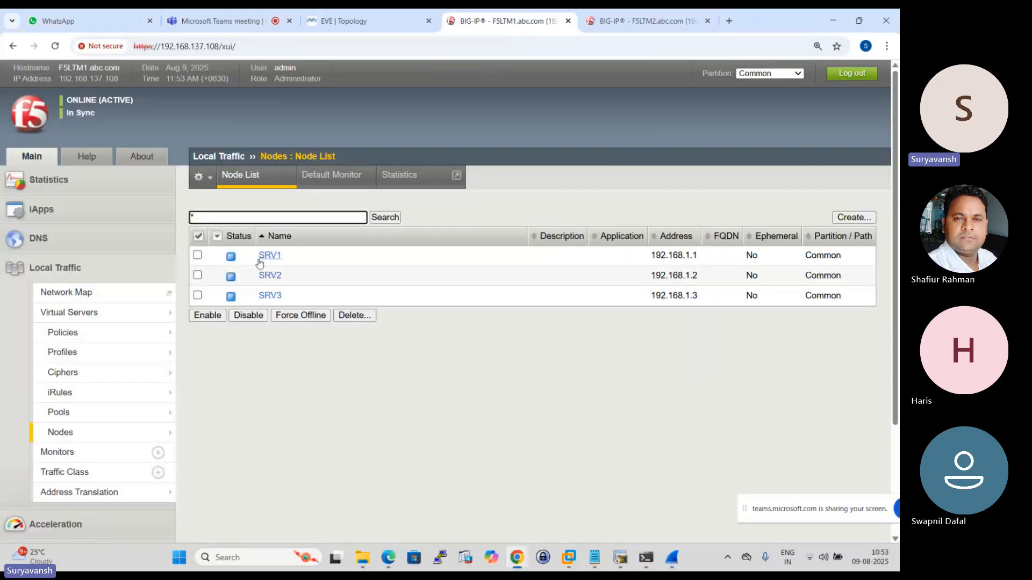
pyautogui.click(255, 176)
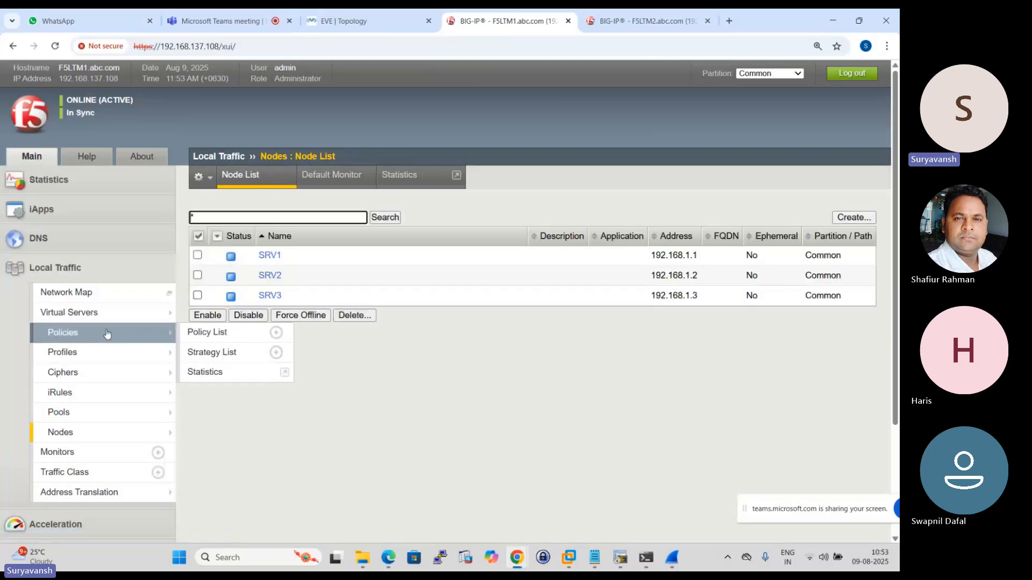
pyautogui.moveTo(63, 374)
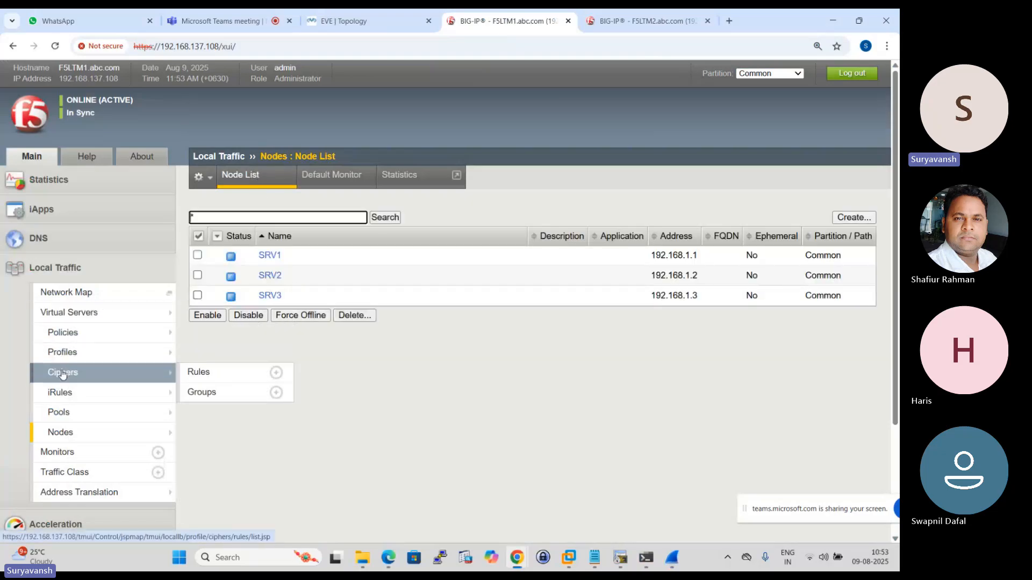
# - Assign the gateway_icmp health monitor to node SRV1 as a Node Specific monitor and update the node
pyautogui.click(269, 255)
pyautogui.scroll(-2, 426, 331)
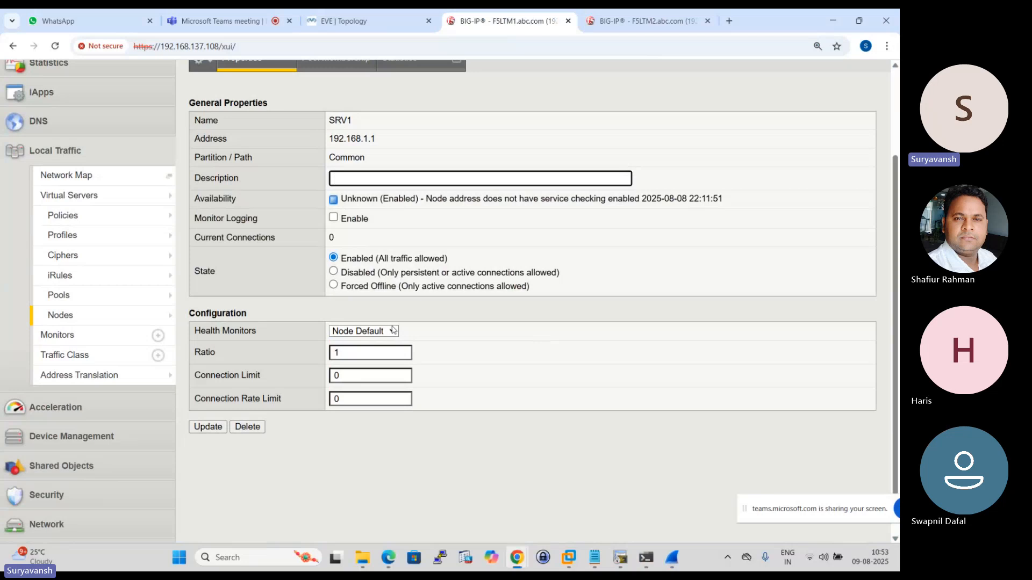
pyautogui.click(392, 329)
pyautogui.click(376, 357)
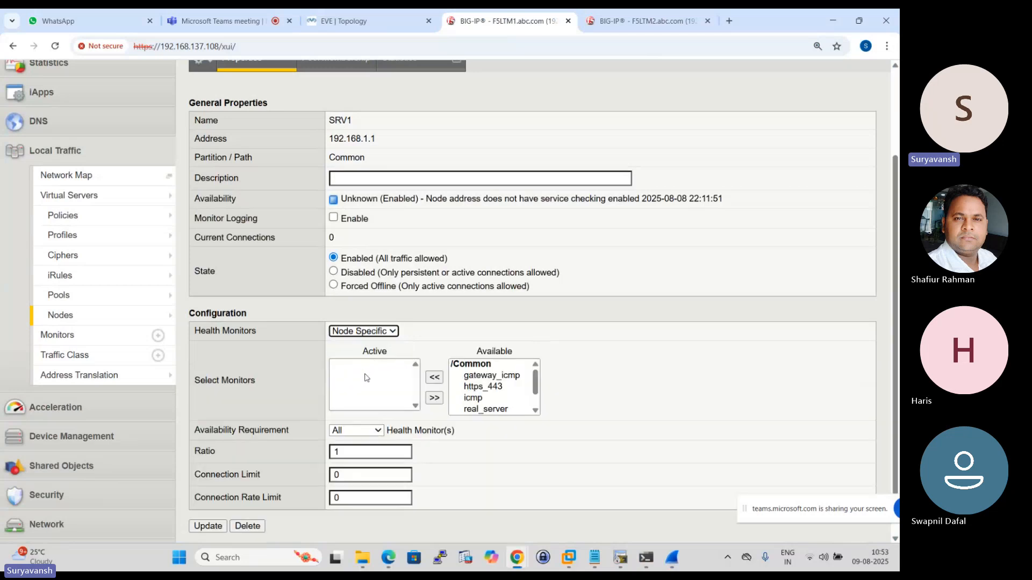
pyautogui.scroll(-1, 394, 373)
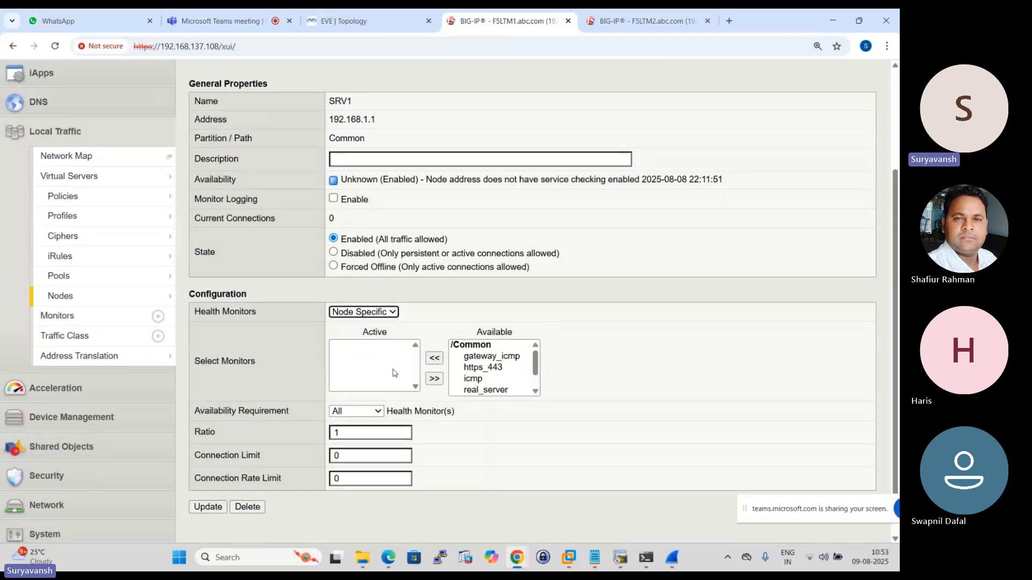
pyautogui.click(489, 327)
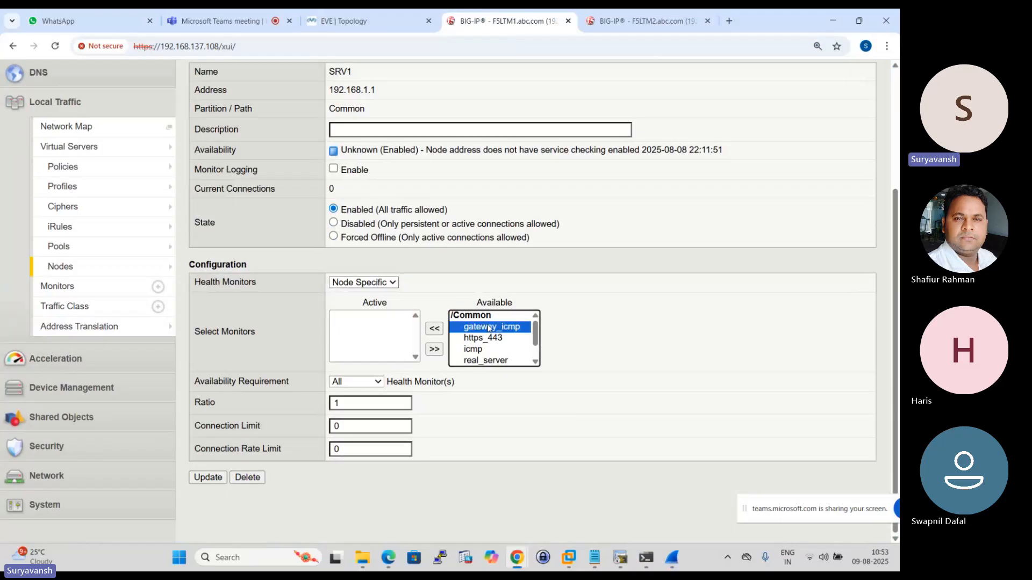
pyautogui.click(434, 328)
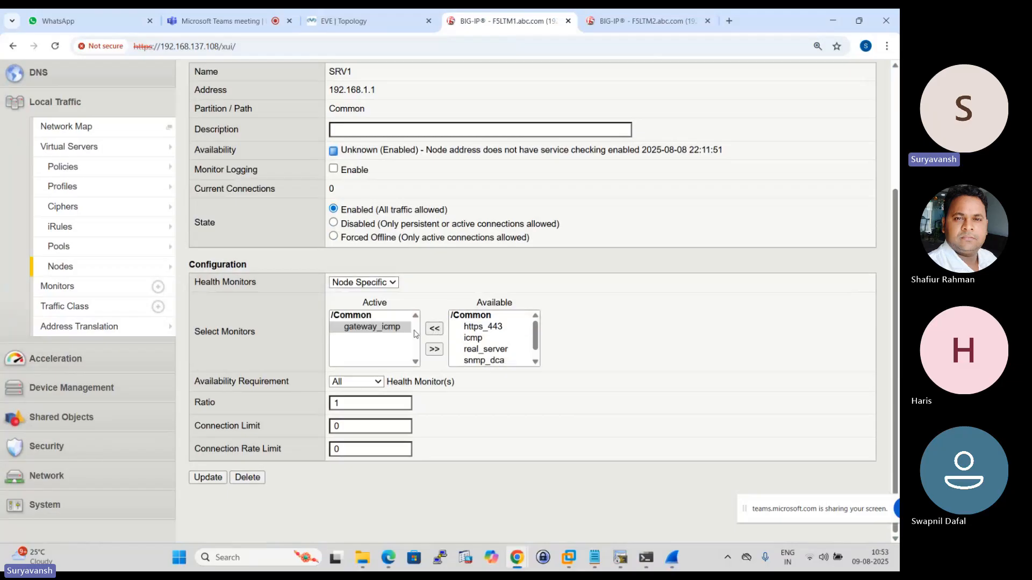
pyautogui.click(208, 477)
# - Open node SRV2 from the node list, set Node Specific health monitoring with gateway_icmp, and update it
pyautogui.scroll(3, 392, 264)
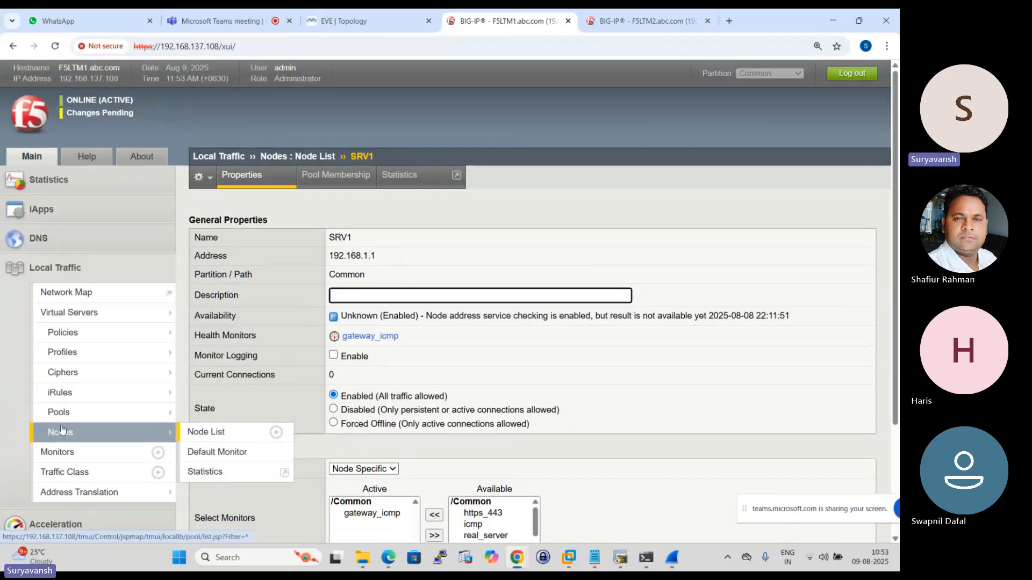
pyautogui.click(60, 432)
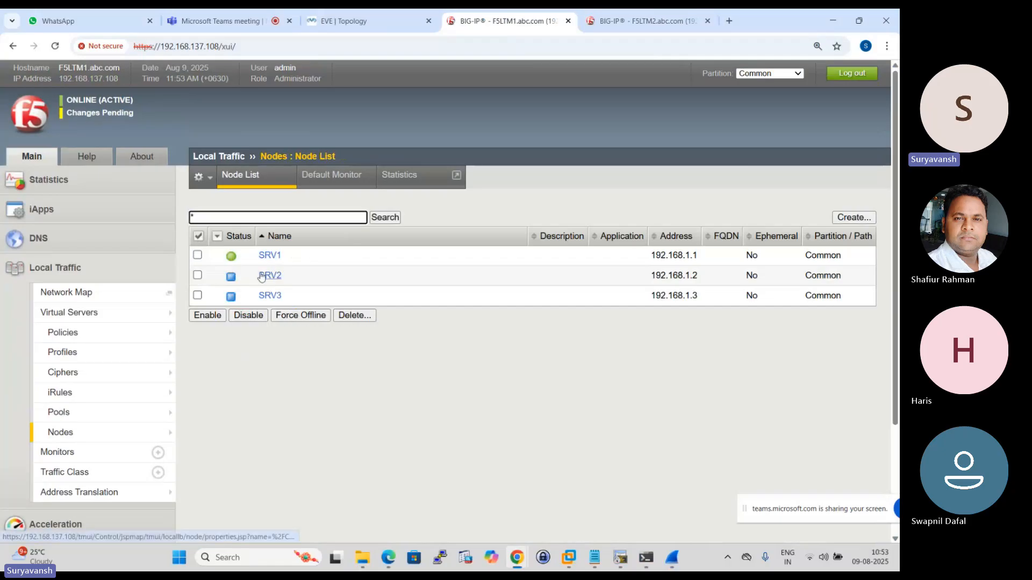
pyautogui.click(268, 275)
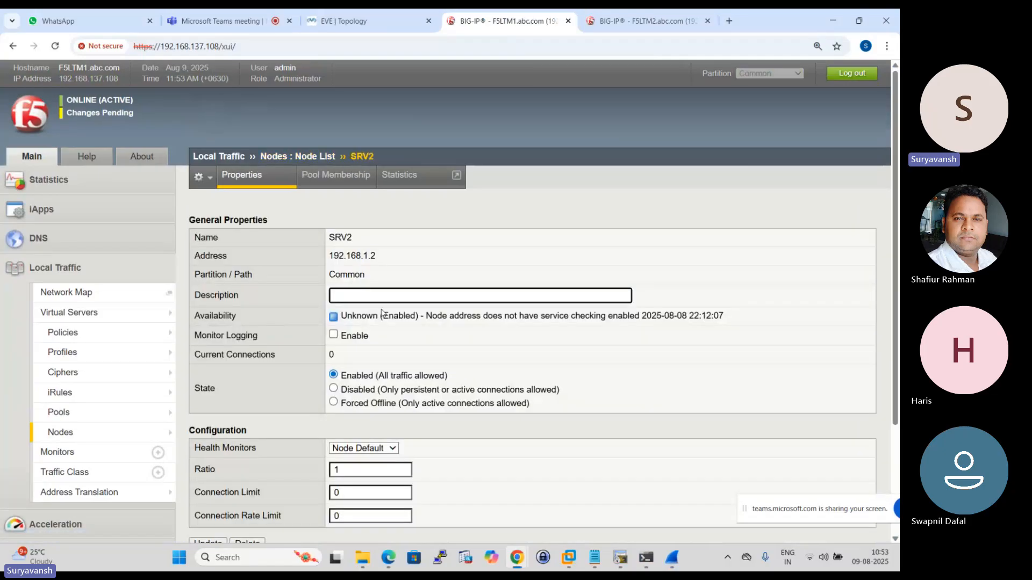
pyautogui.scroll(-3, 384, 309)
pyautogui.click(392, 302)
pyautogui.click(370, 331)
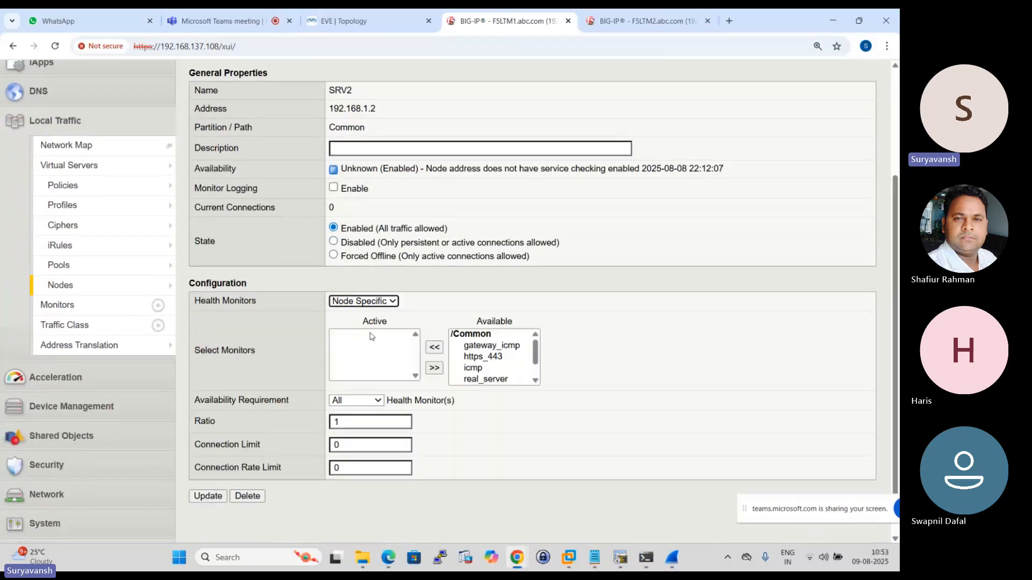
pyautogui.click(503, 346)
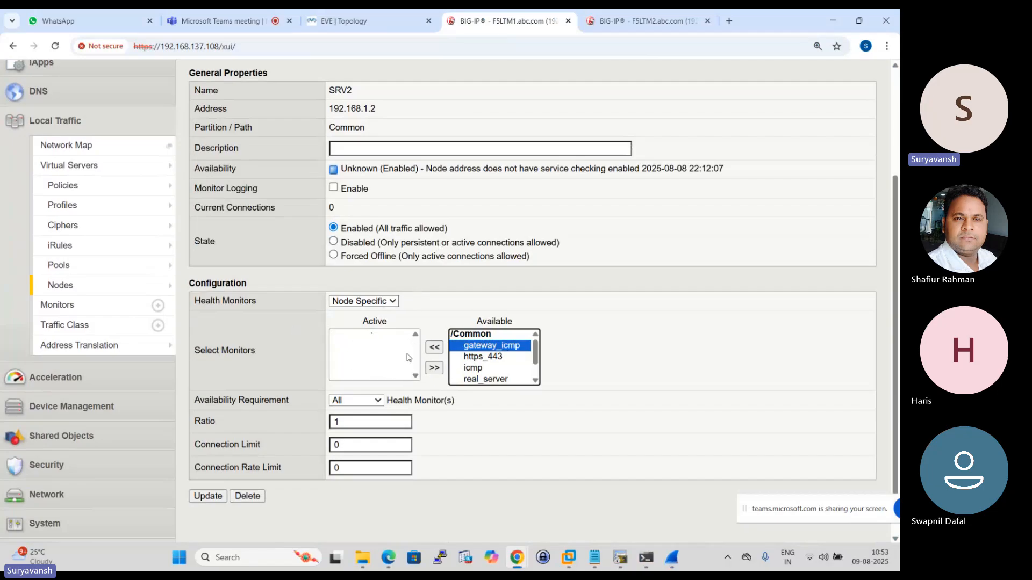
pyautogui.click(435, 347)
pyautogui.click(199, 501)
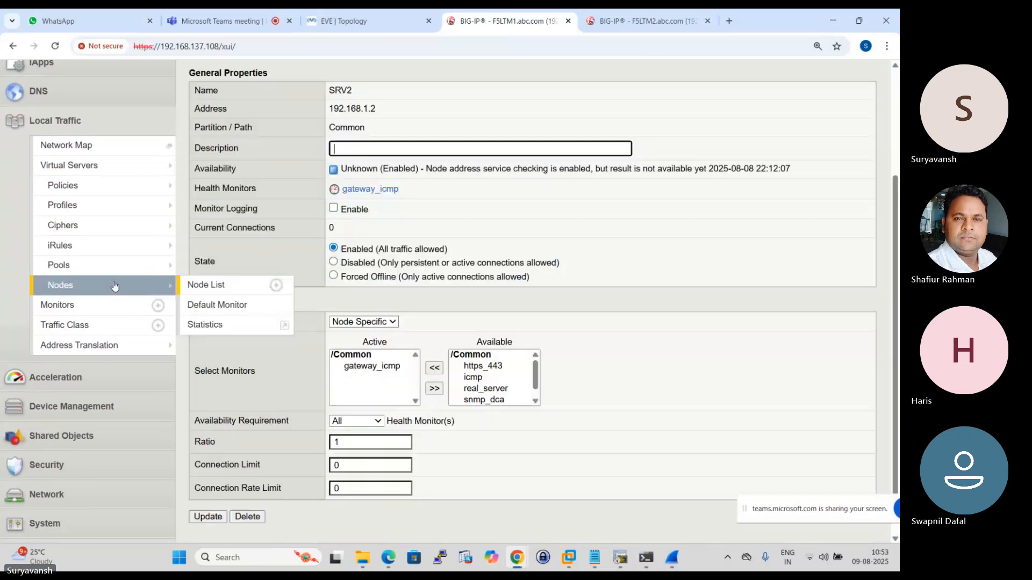
# - Give node SRV3 the Node Specific health monitor gateway_icmp and save the update
pyautogui.click(114, 286)
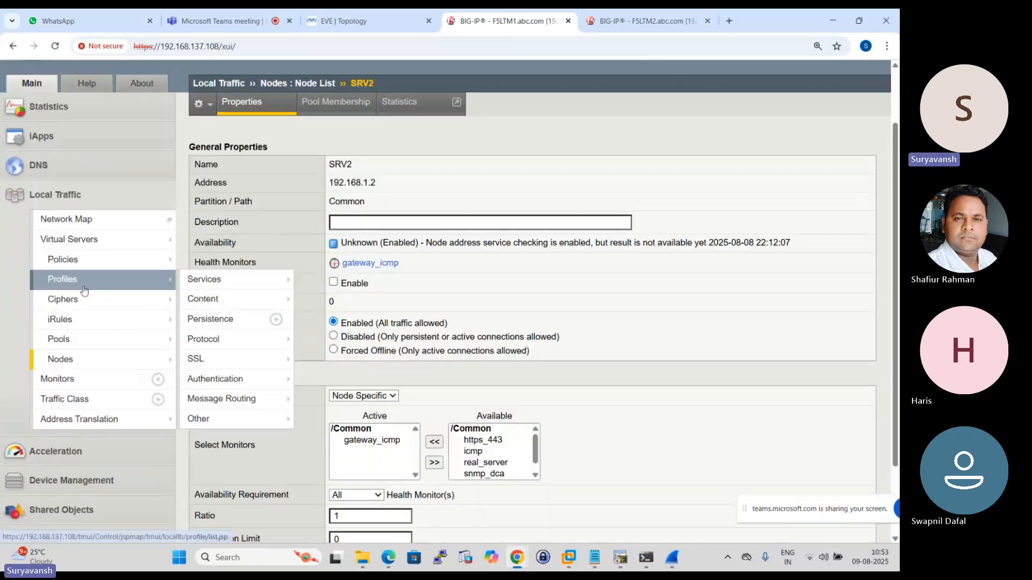
pyautogui.click(272, 295)
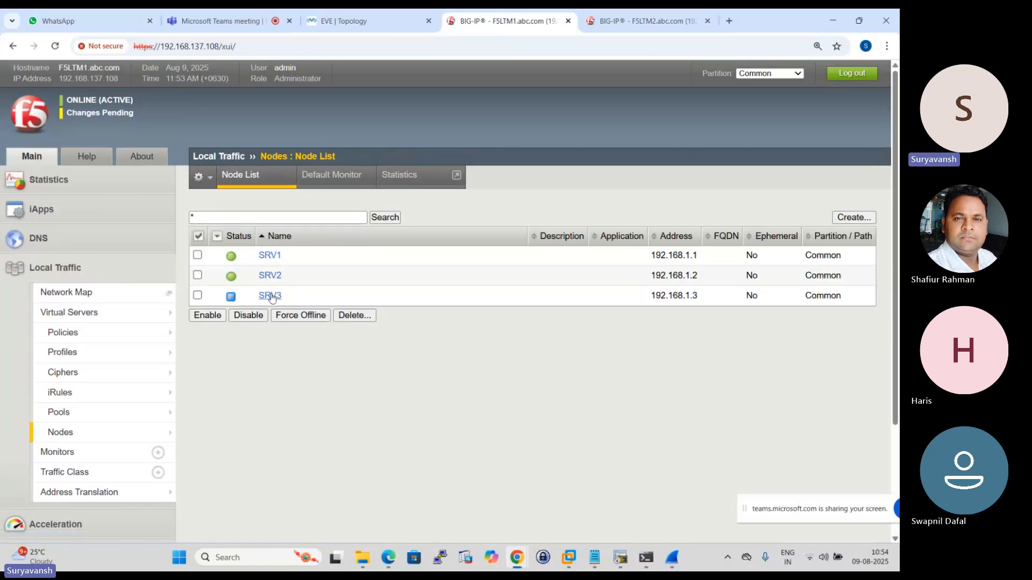
pyautogui.scroll(-3, 439, 254)
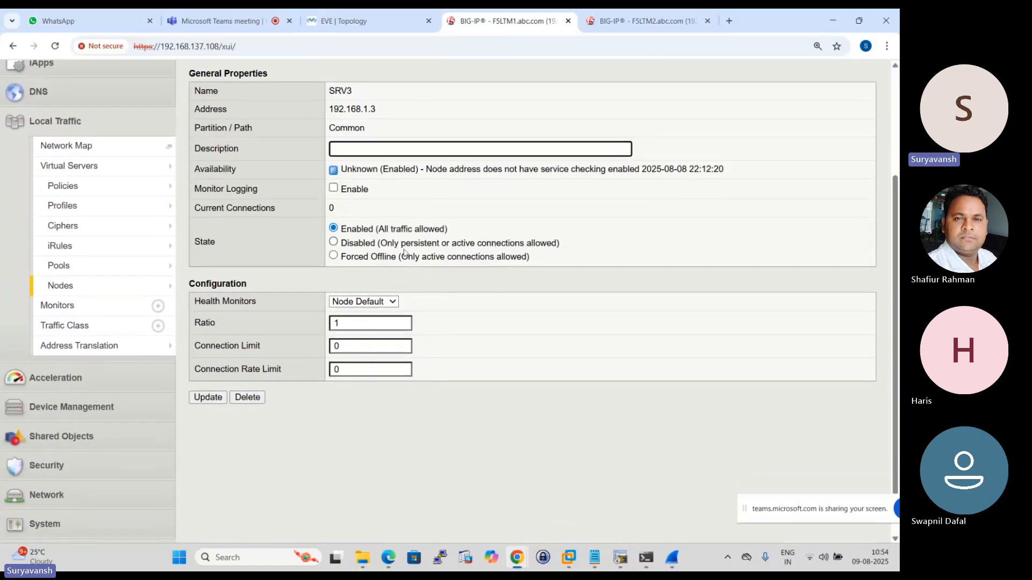
pyautogui.click(382, 301)
pyautogui.click(377, 327)
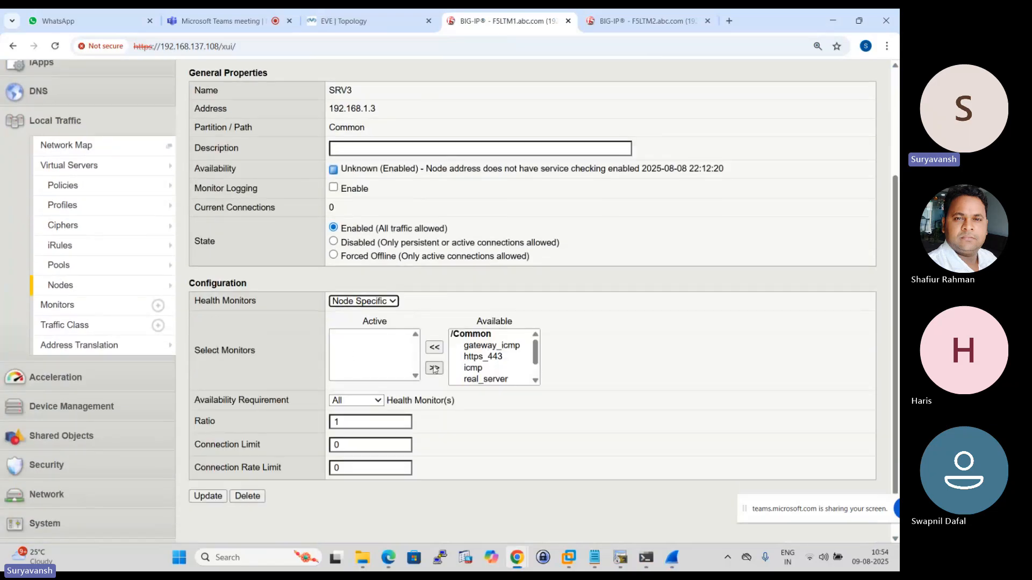
pyautogui.click(491, 345)
pyautogui.click(434, 347)
pyautogui.scroll(-1, 295, 424)
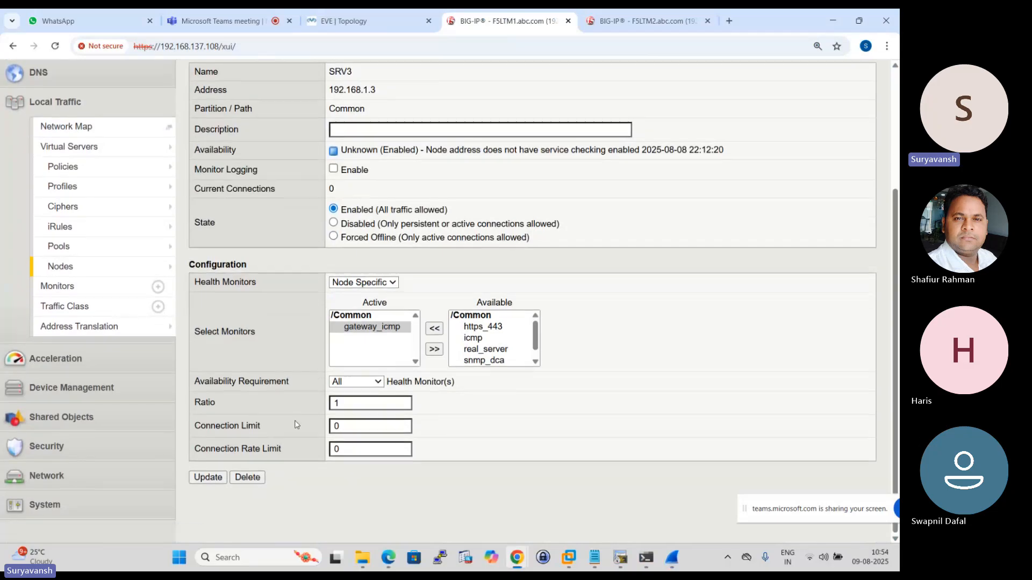
pyautogui.click(202, 478)
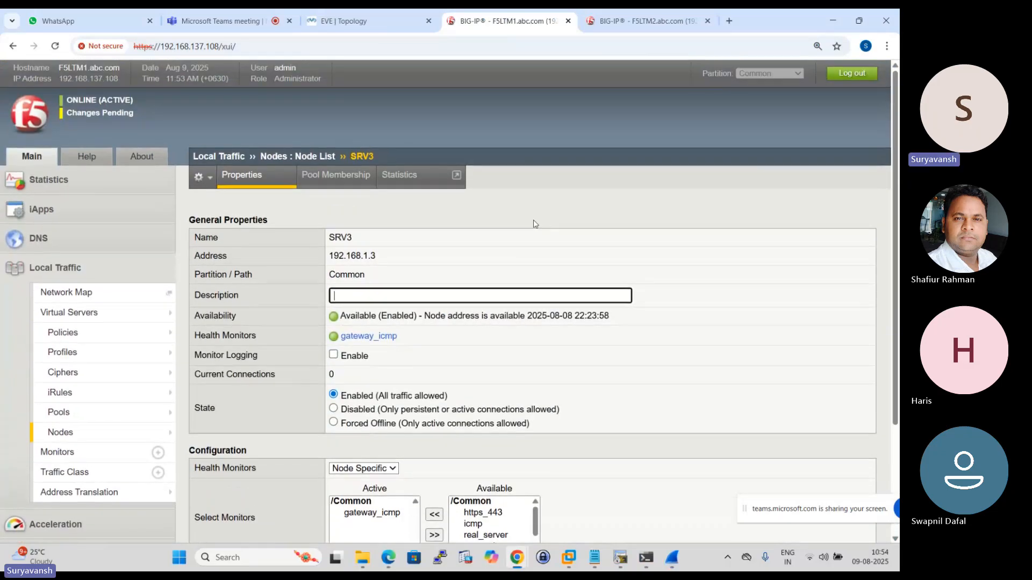
# - Synchronize the pending F5LTM1 configuration to the failover device group by pushing the selected device's configuration
pyautogui.click(120, 113)
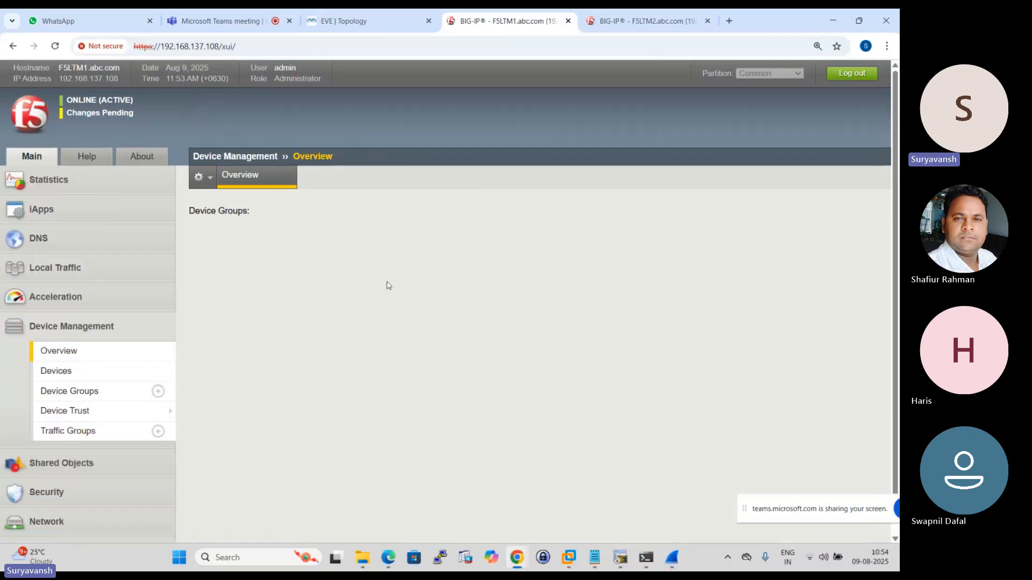
pyautogui.scroll(-1, 387, 305)
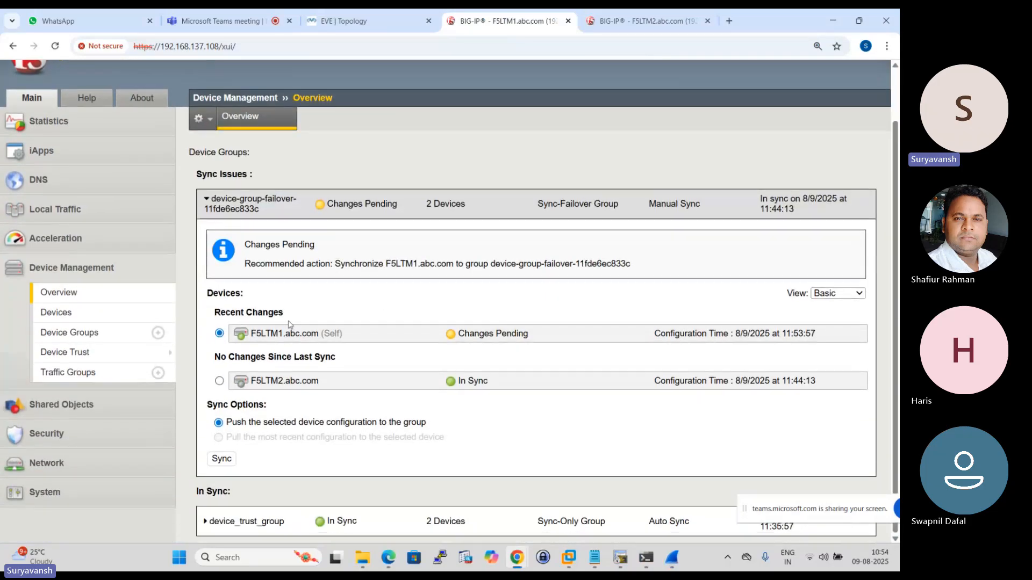
pyautogui.click(230, 459)
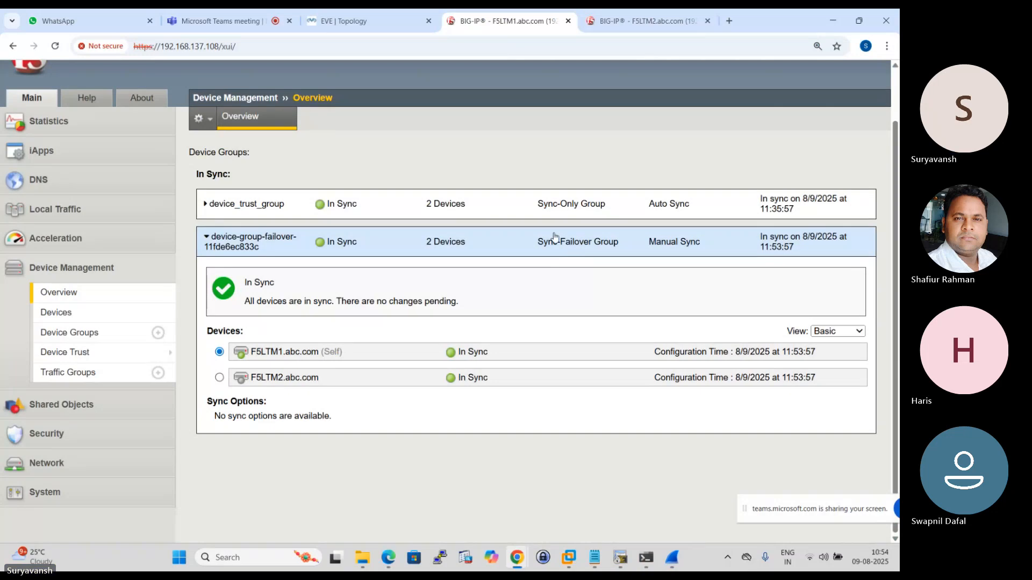
# - Switch to F5LTM2 and view its node list and virtual server list after the sync
pyautogui.click(663, 13)
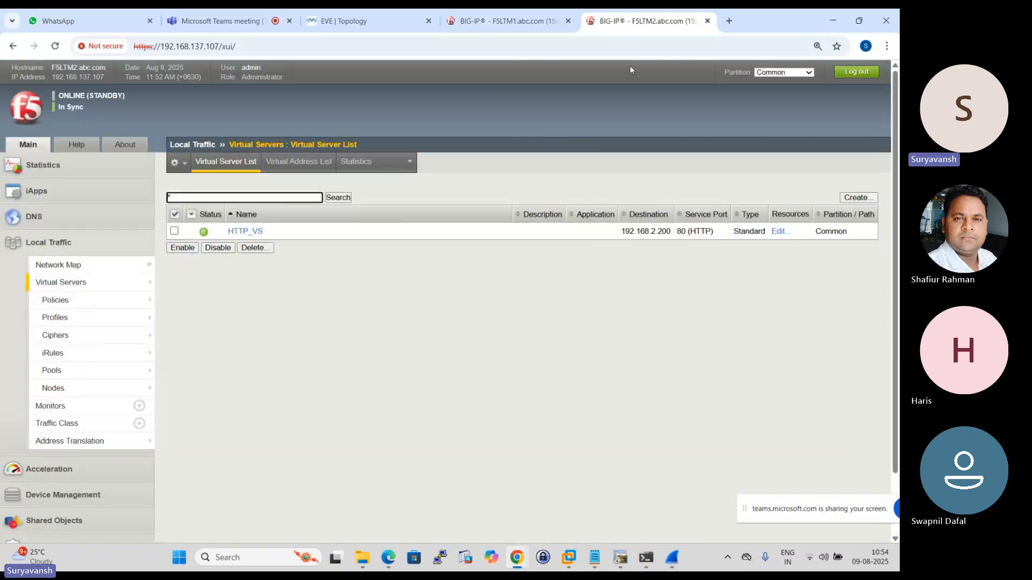
pyautogui.click(94, 284)
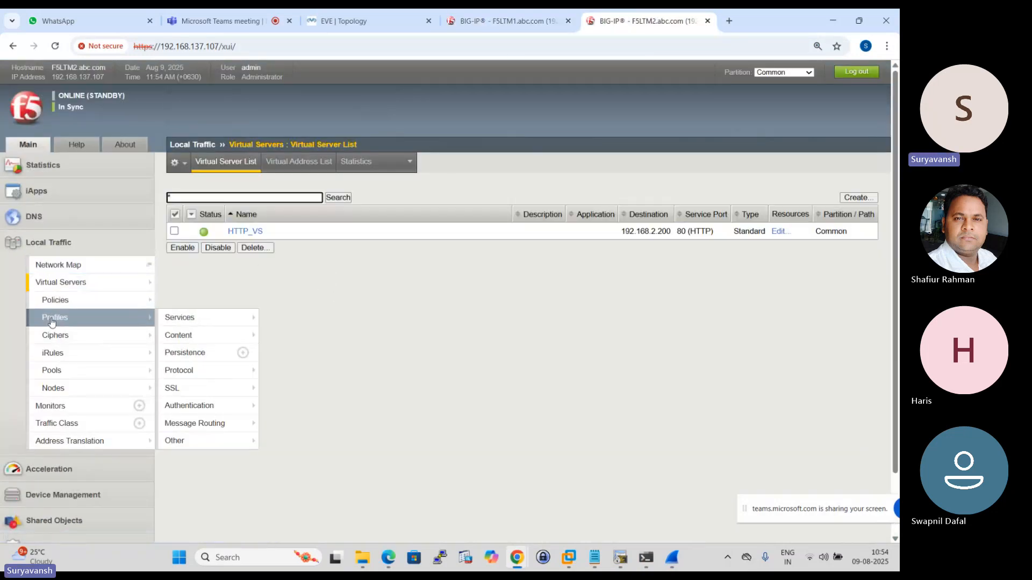
pyautogui.click(53, 388)
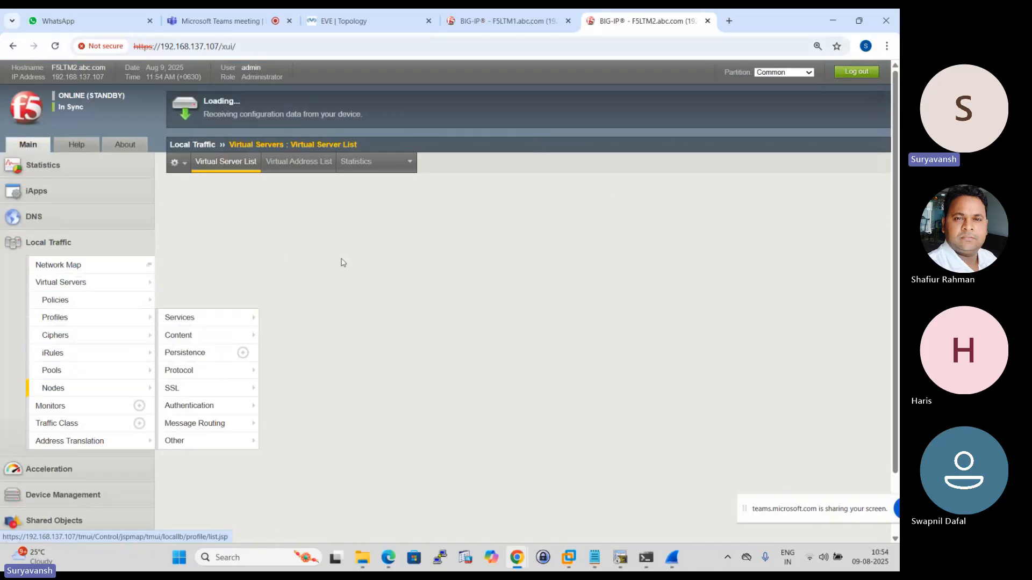
pyautogui.click(75, 282)
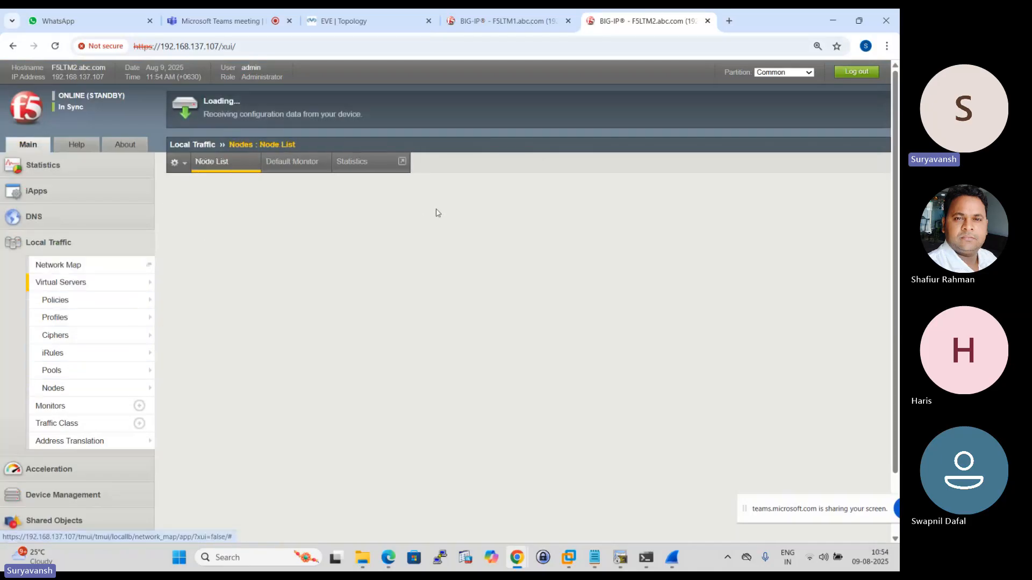
# - Open the Client-PC console from the EVE topology and bring up its Network Connections through the command prompt
pyautogui.click(366, 20)
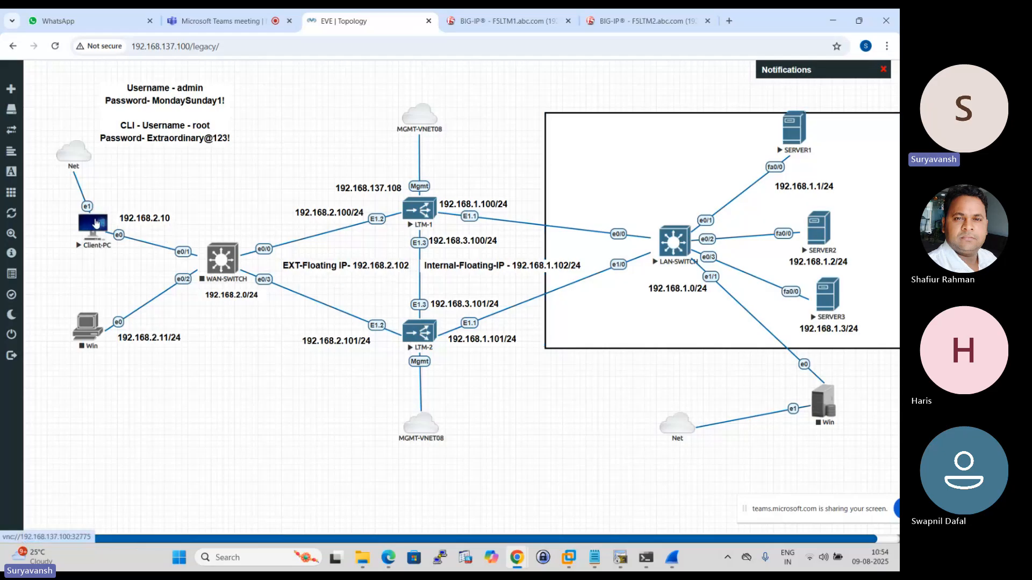
pyautogui.click(93, 240)
pyautogui.click(466, 135)
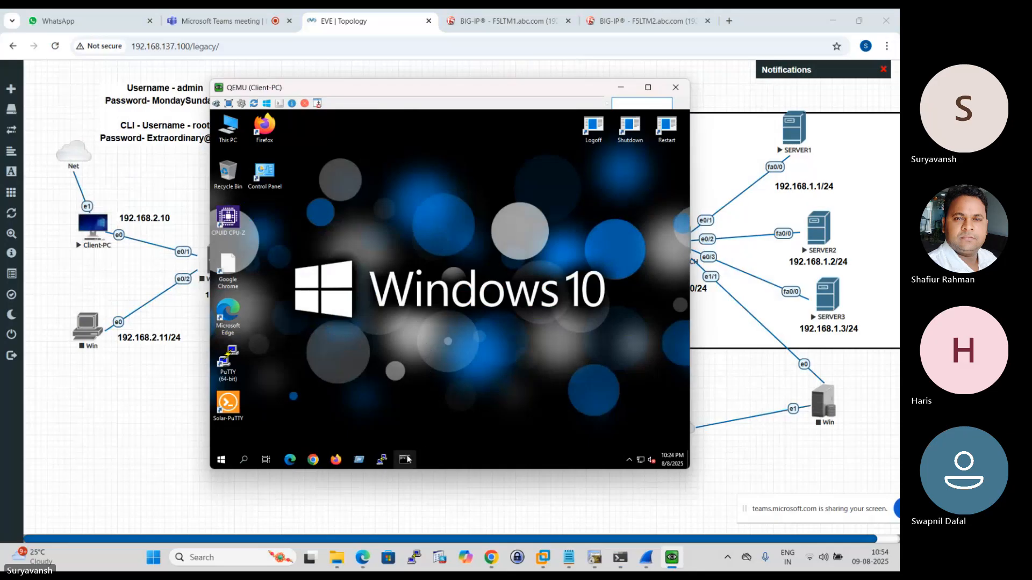
pyautogui.click(412, 454)
pyautogui.write('ncp')
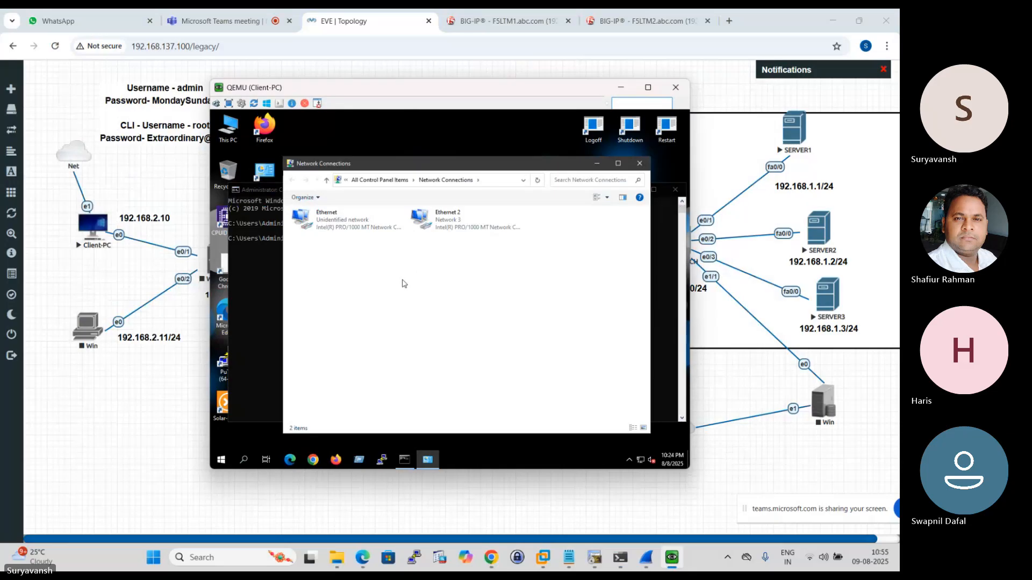
# - Set the default gateway in the Client-PC Ethernet adapter's IPv4 properties to 192.168.2.102 and save the settings
pyautogui.rightClick(332, 222)
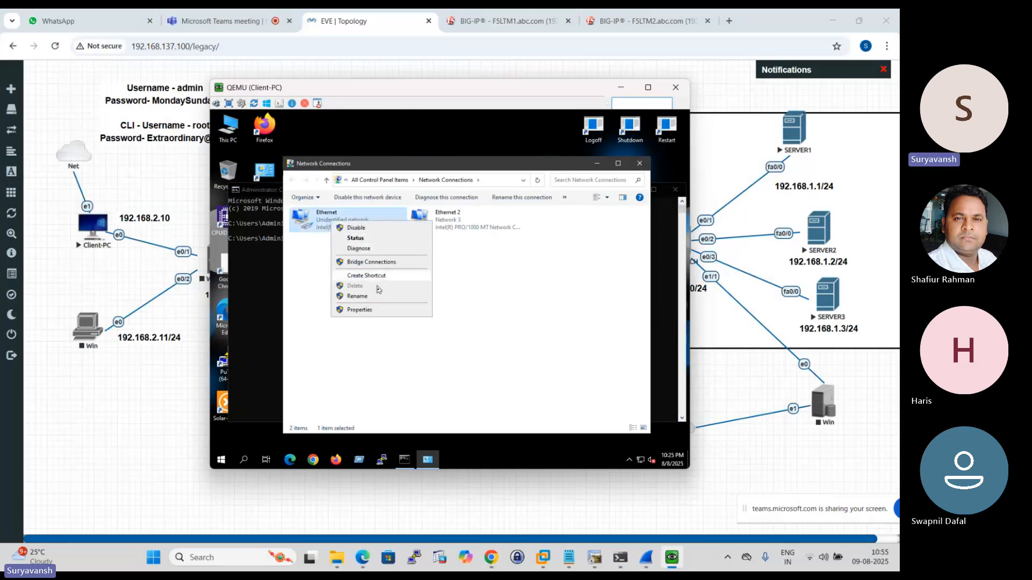
pyautogui.click(365, 314)
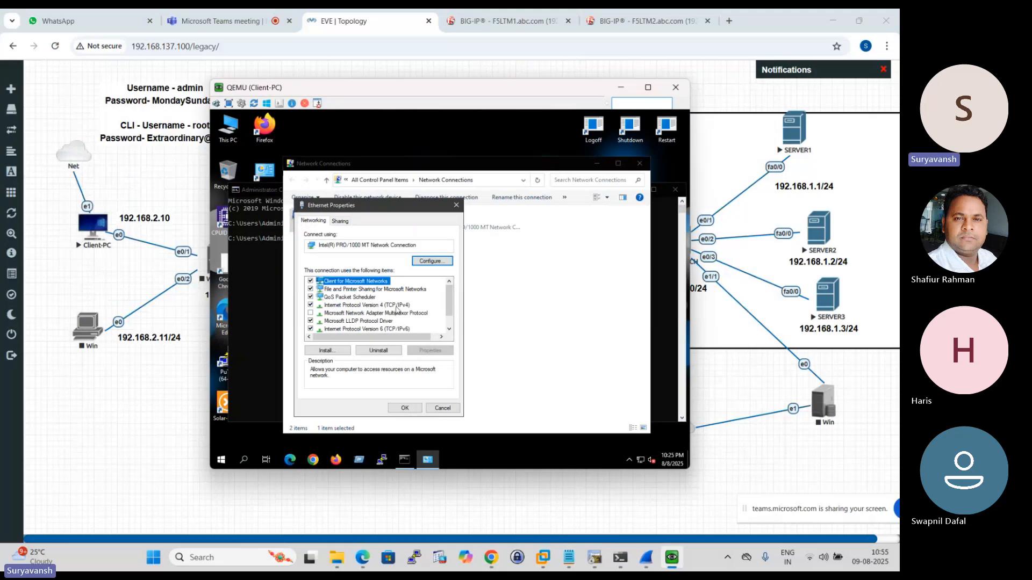
pyautogui.click(391, 306)
pyautogui.click(430, 350)
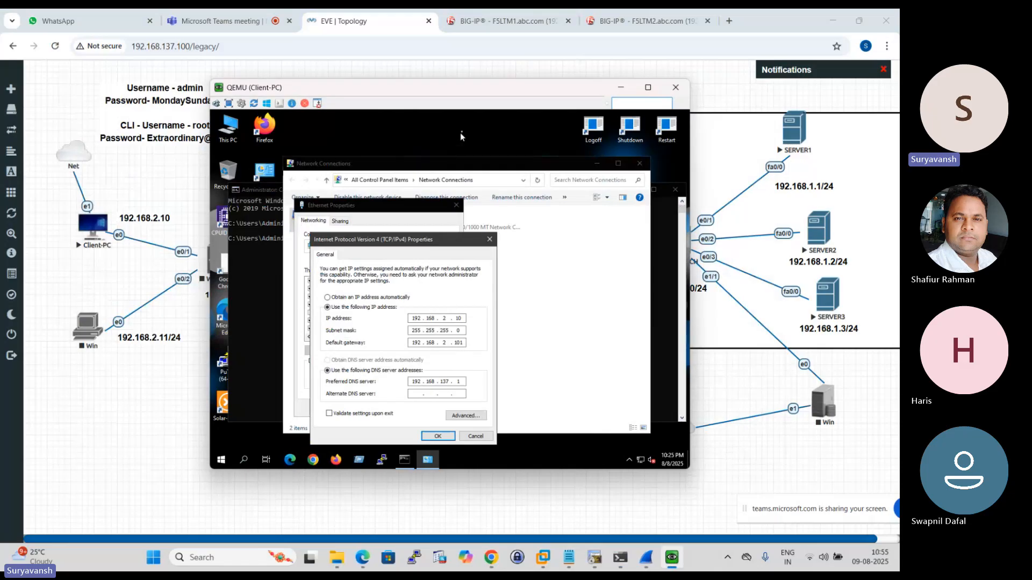
pyautogui.moveTo(477, 88); pyautogui.dragTo(386, 127)
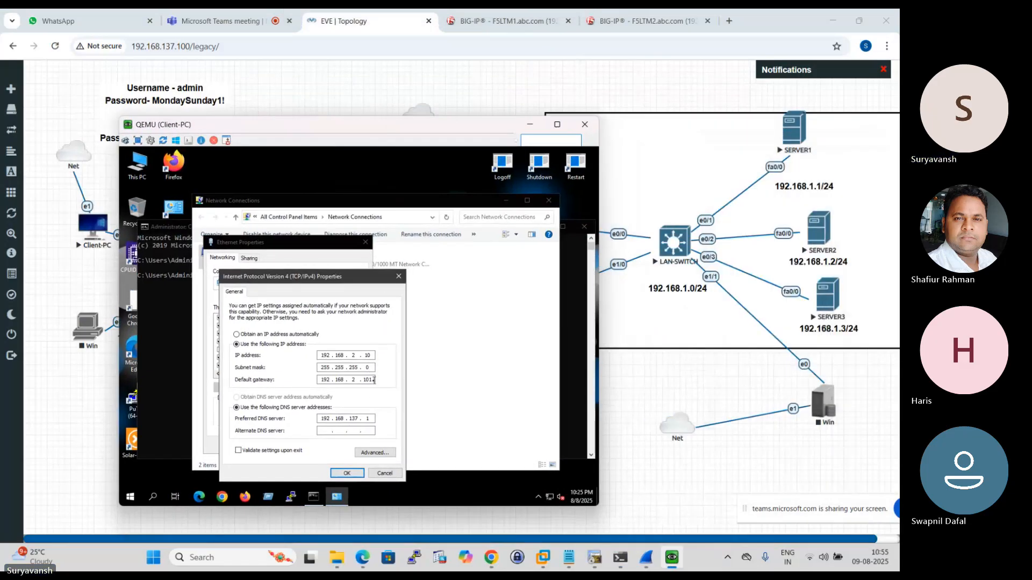
pyautogui.press('BackSpace')
pyautogui.write('2')
pyautogui.click(347, 473)
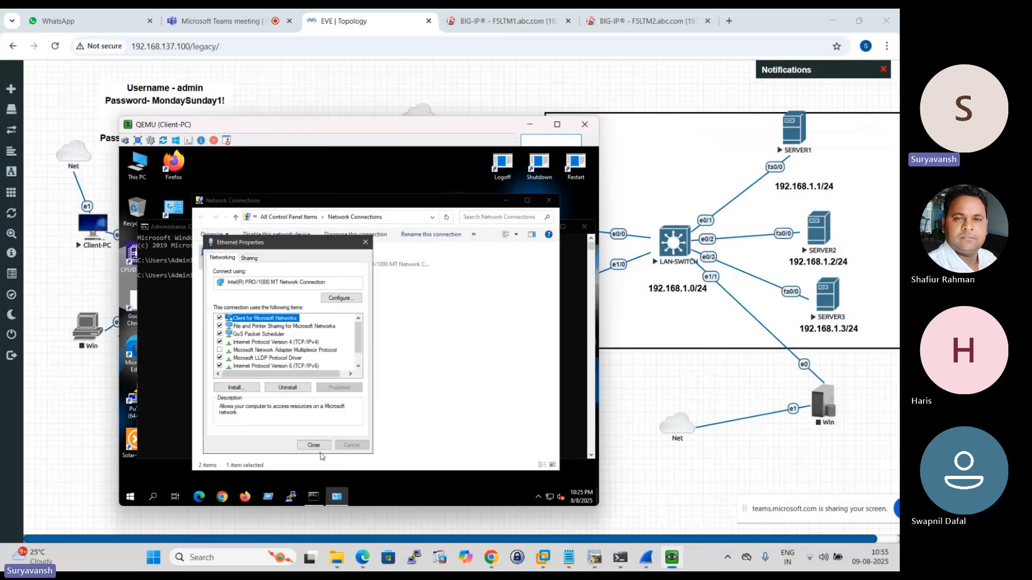
pyautogui.click(316, 445)
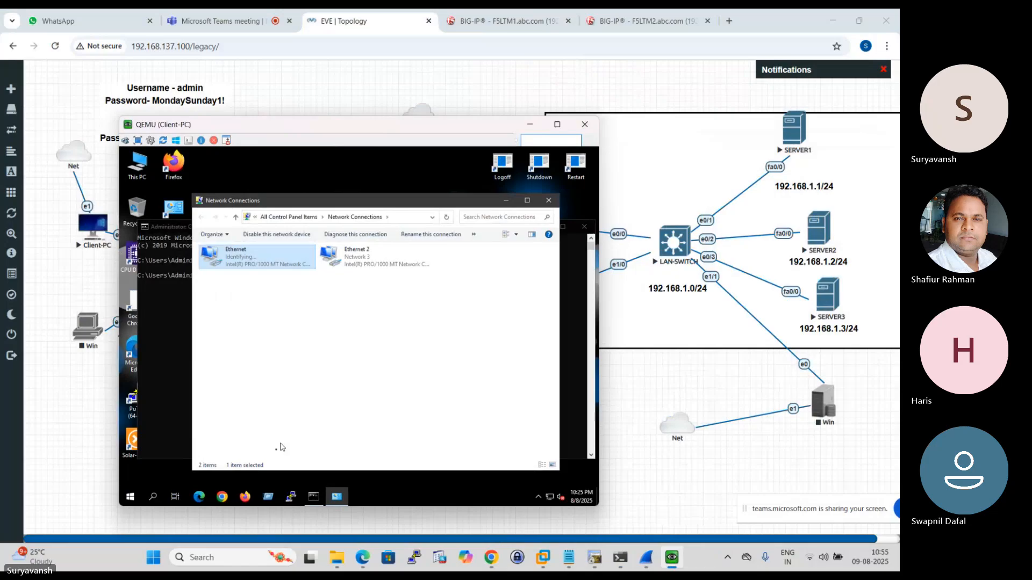
pyautogui.click(225, 496)
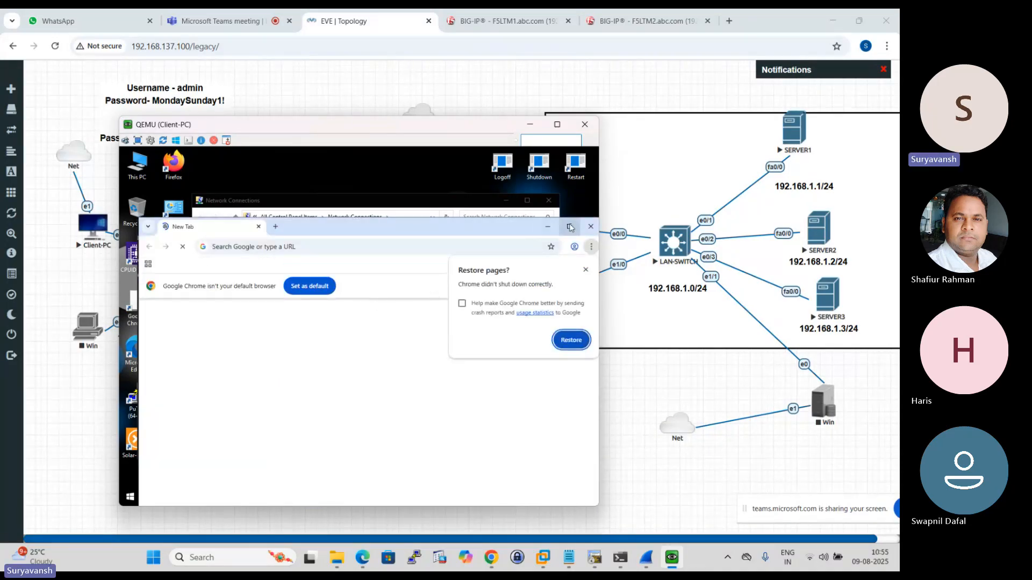
pyautogui.click(569, 269)
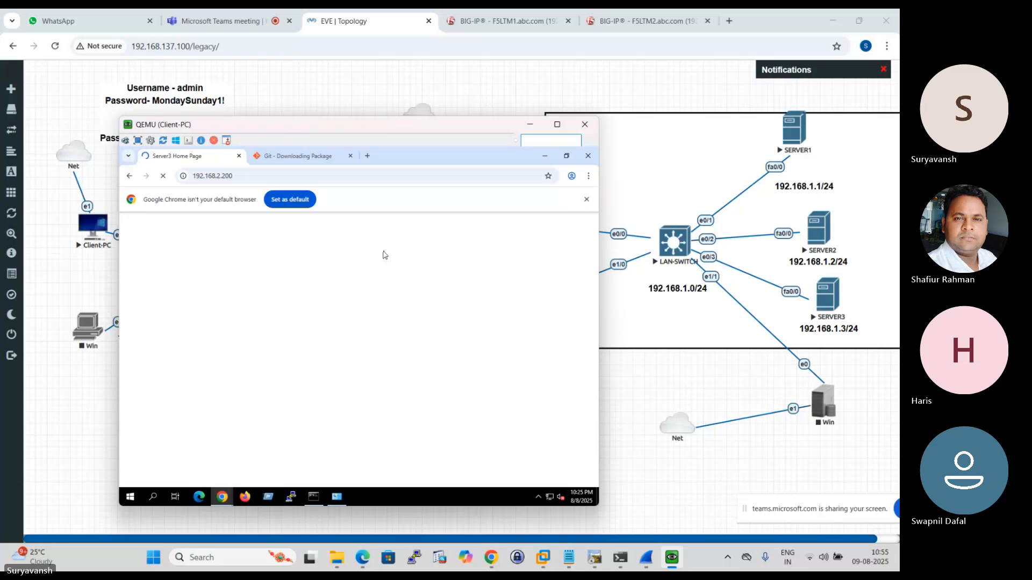
pyautogui.click(367, 155)
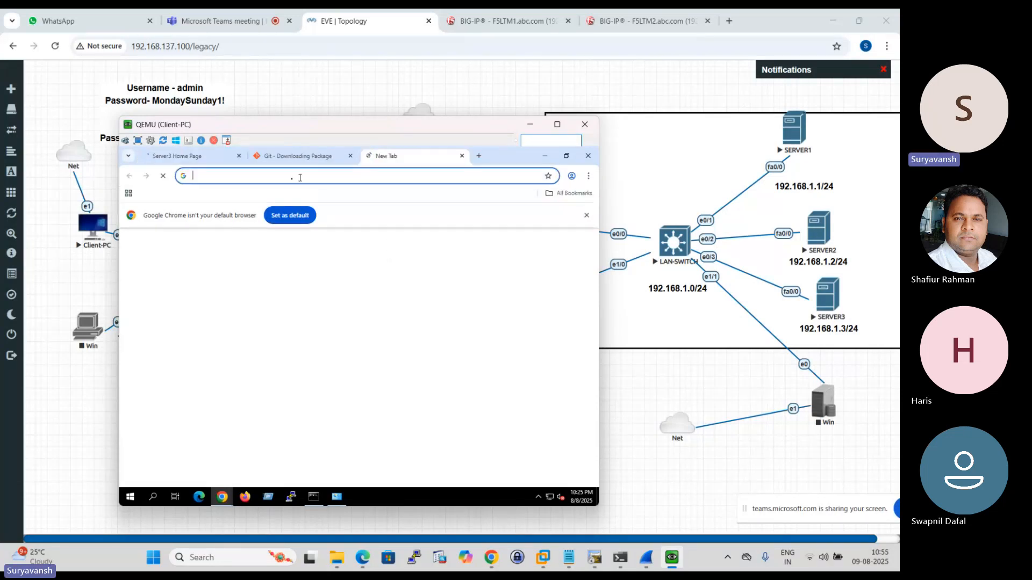
pyautogui.click(263, 177)
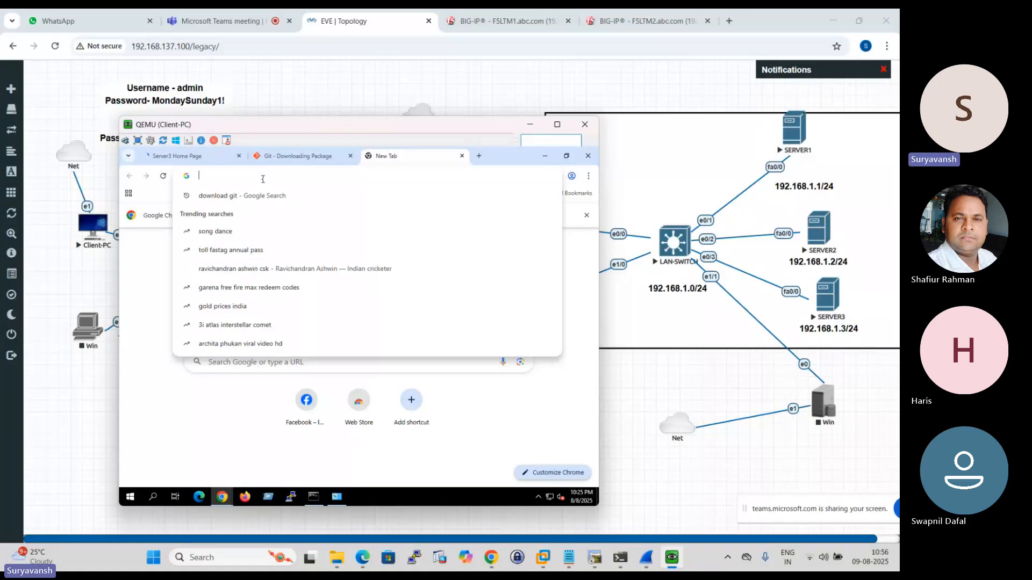
pyautogui.write('http://192.168.2.200')
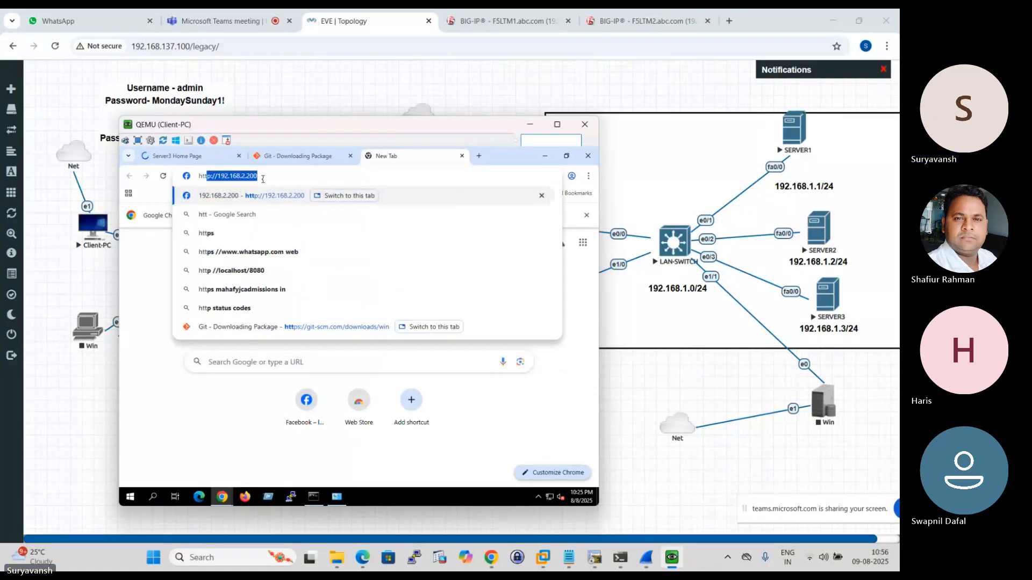
pyautogui.press('Return')
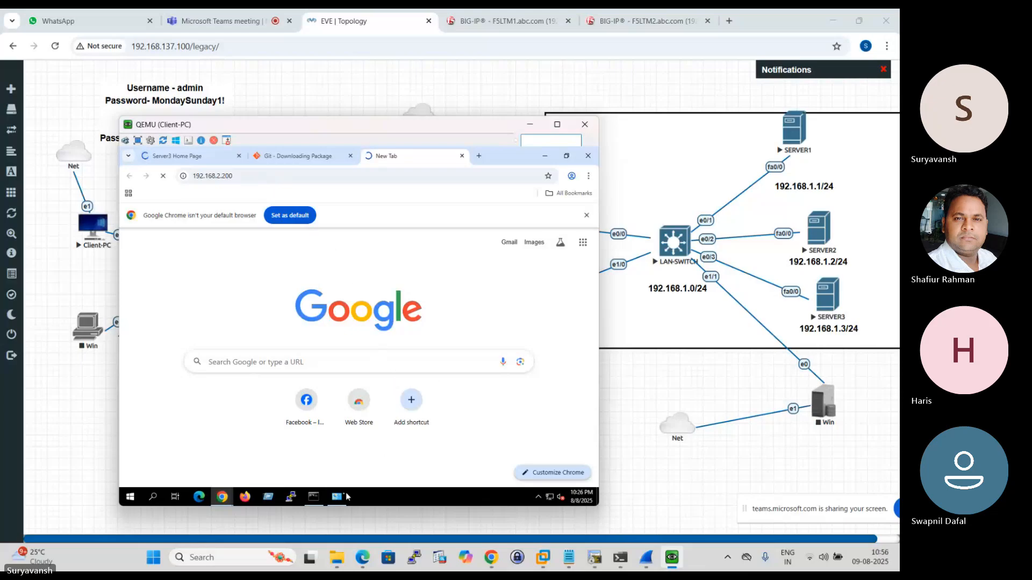
# - Ping 192.168.2.200 from the Client-PC command prompt
pyautogui.click(316, 499)
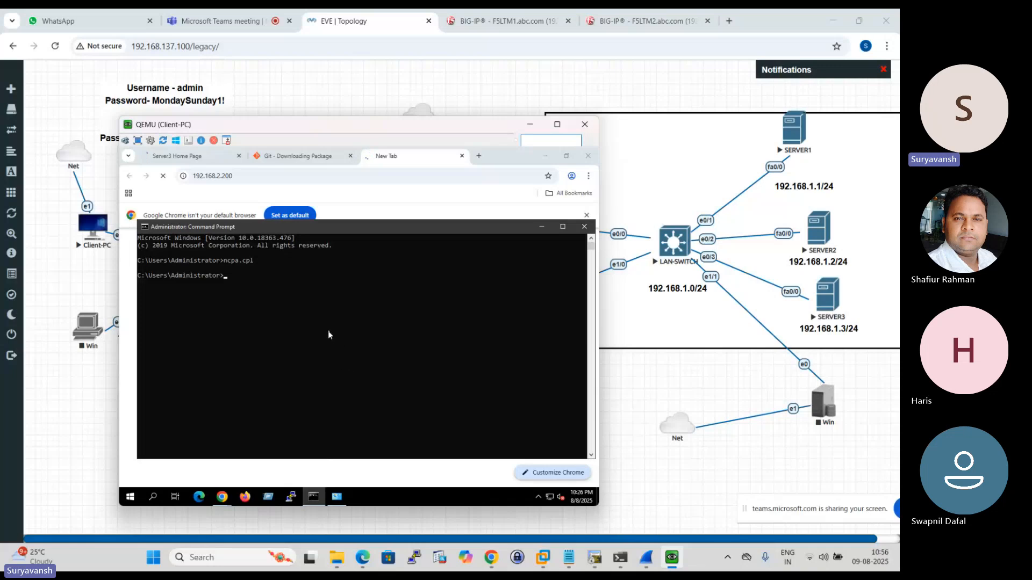
pyautogui.write('ping ')
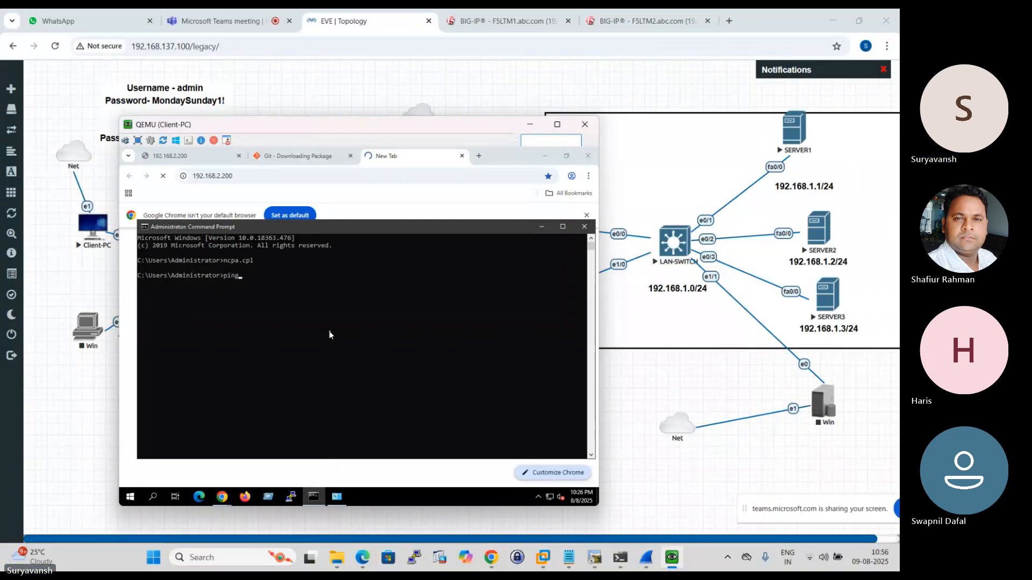
pyautogui.write('192')
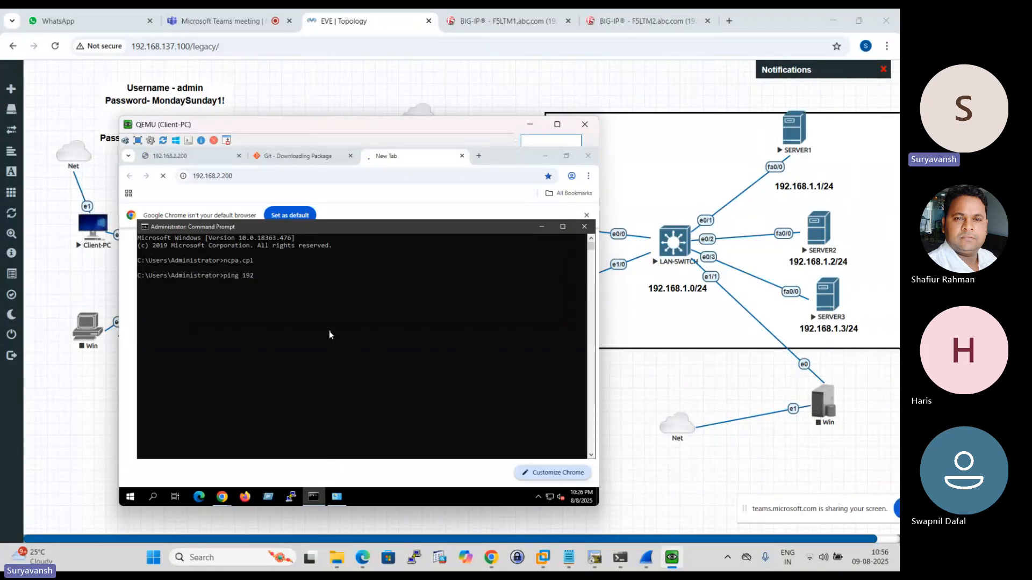
pyautogui.write('.168.2.200')
pyautogui.press('Return')
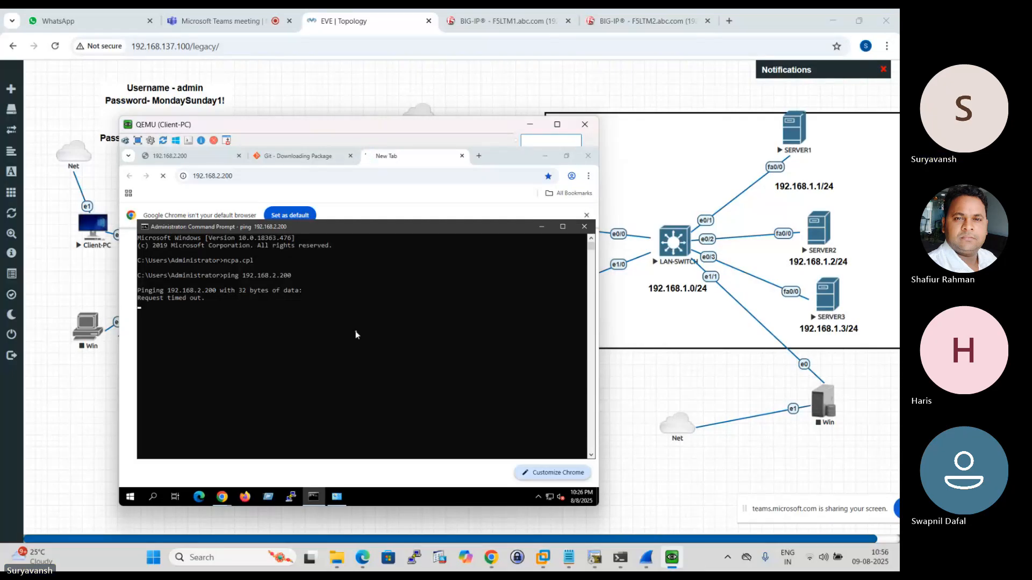
# - Check the EVE topology for the external floating IP and ping 192.168.2.102 from the Client-PC command prompt
pyautogui.click(334, 16)
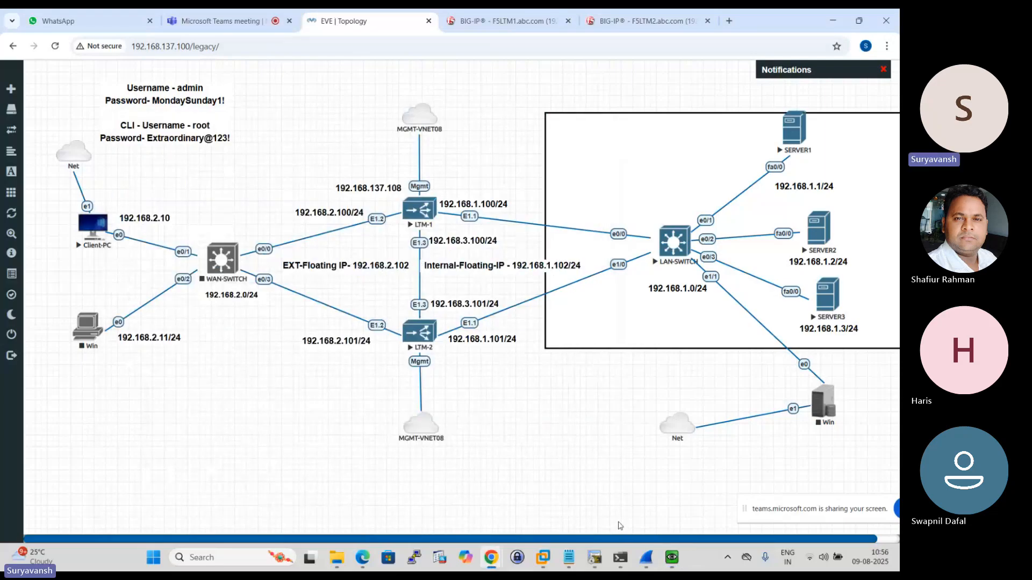
pyautogui.click(620, 557)
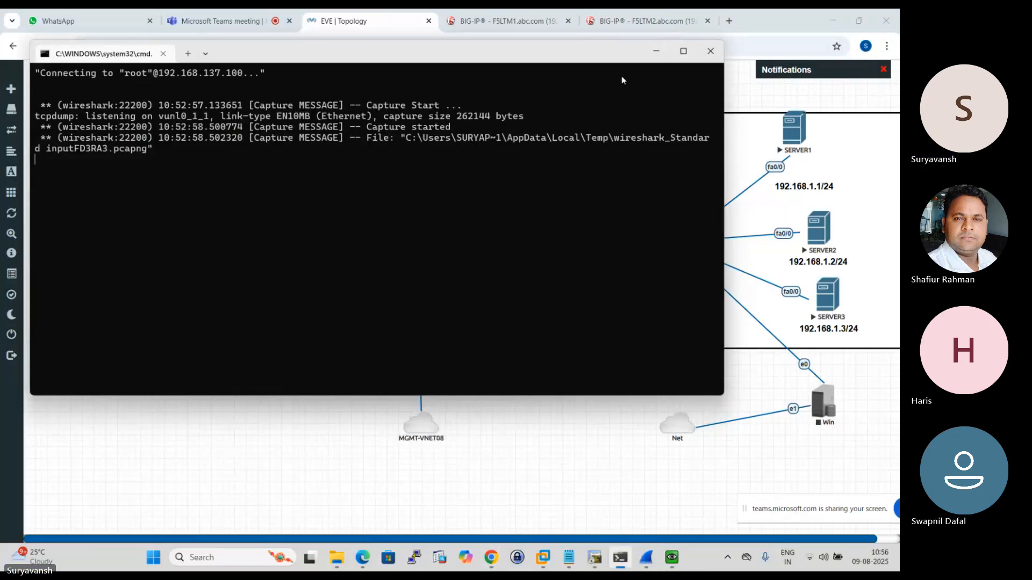
pyautogui.click(620, 558)
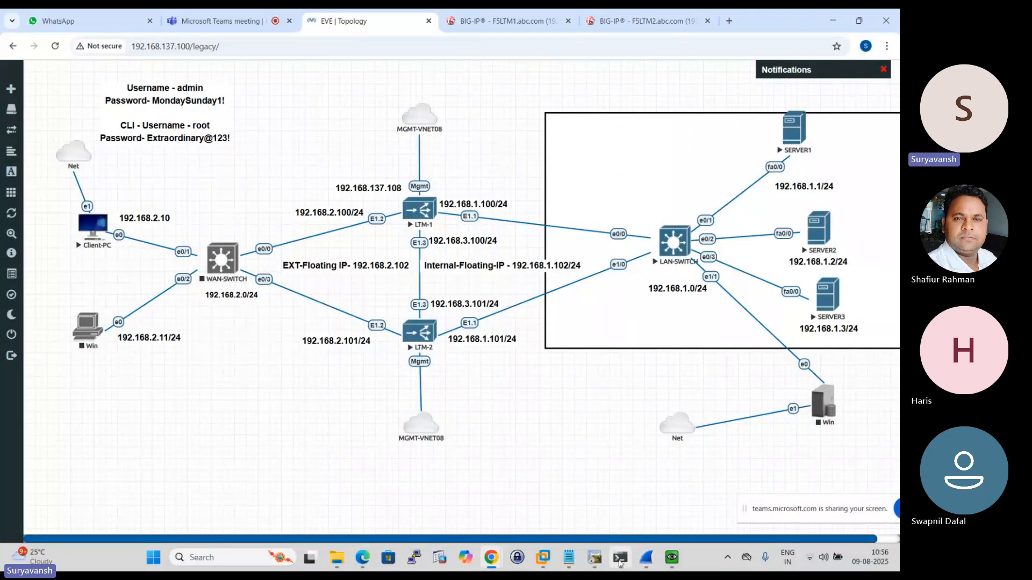
pyautogui.click(620, 562)
pyautogui.click(657, 51)
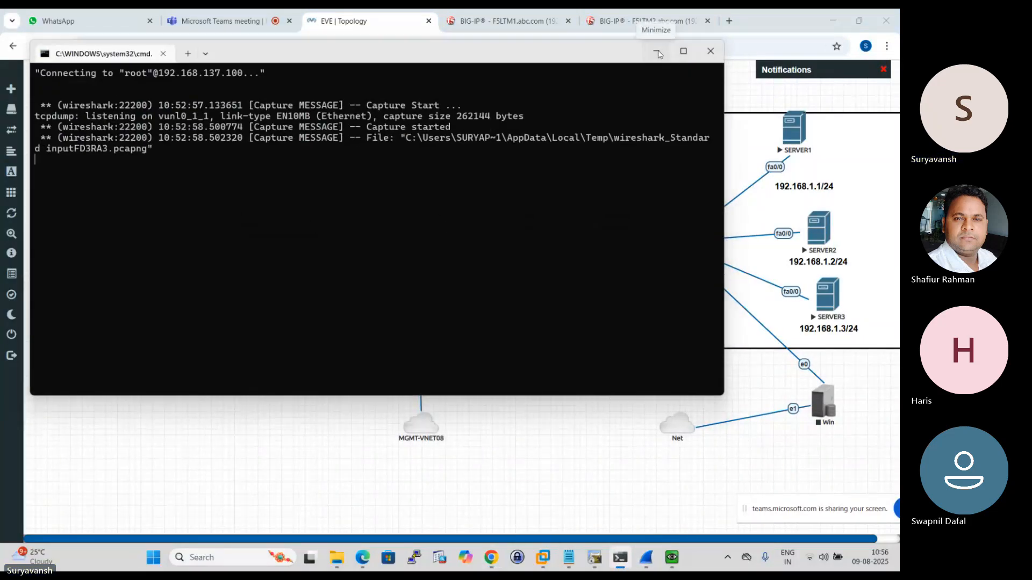
pyautogui.click(671, 557)
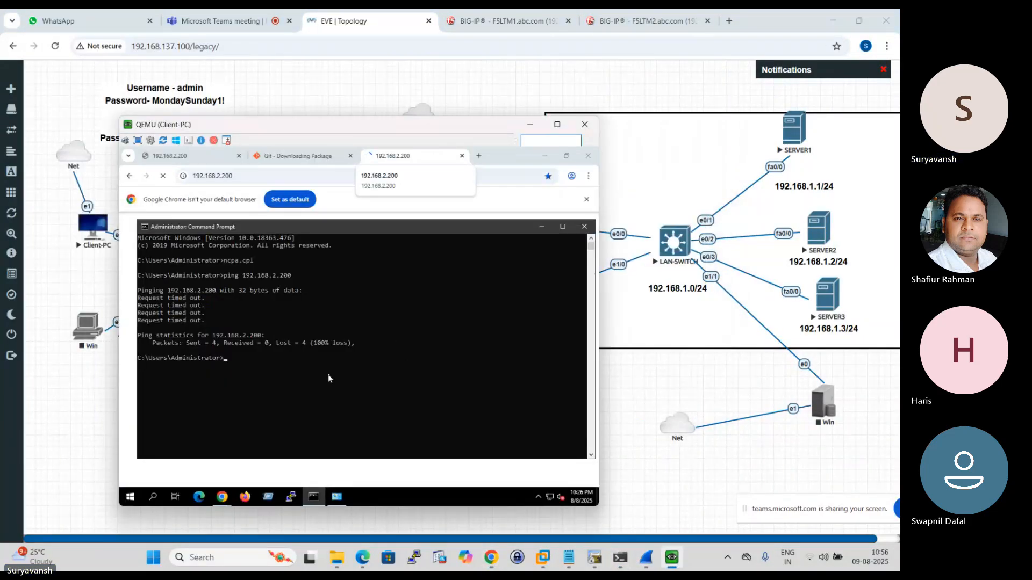
pyautogui.press('Up')
pyautogui.press('Return')
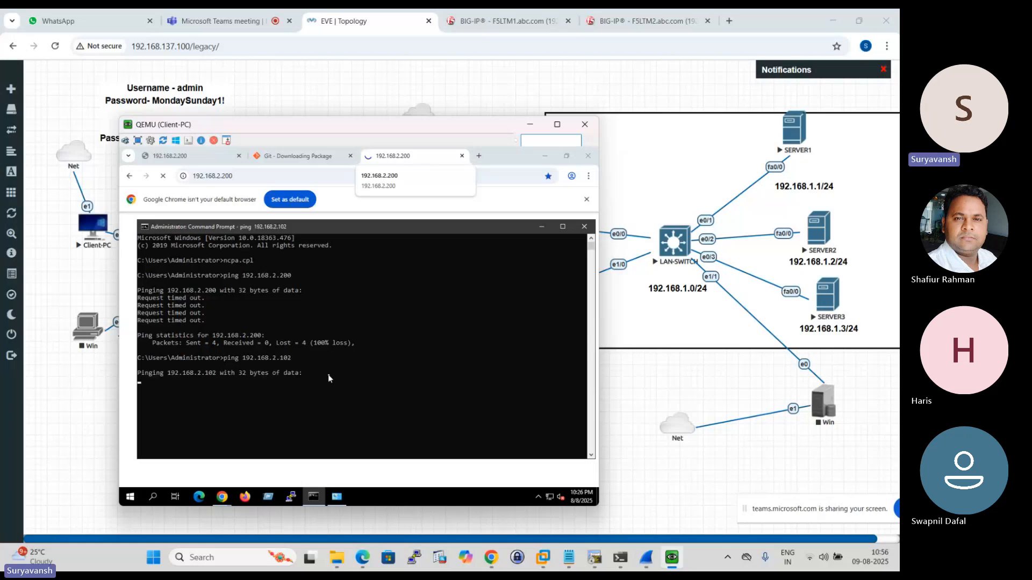
# - Review the IPv4 settings of the Client-PC Ethernet adapter
pyautogui.click(336, 497)
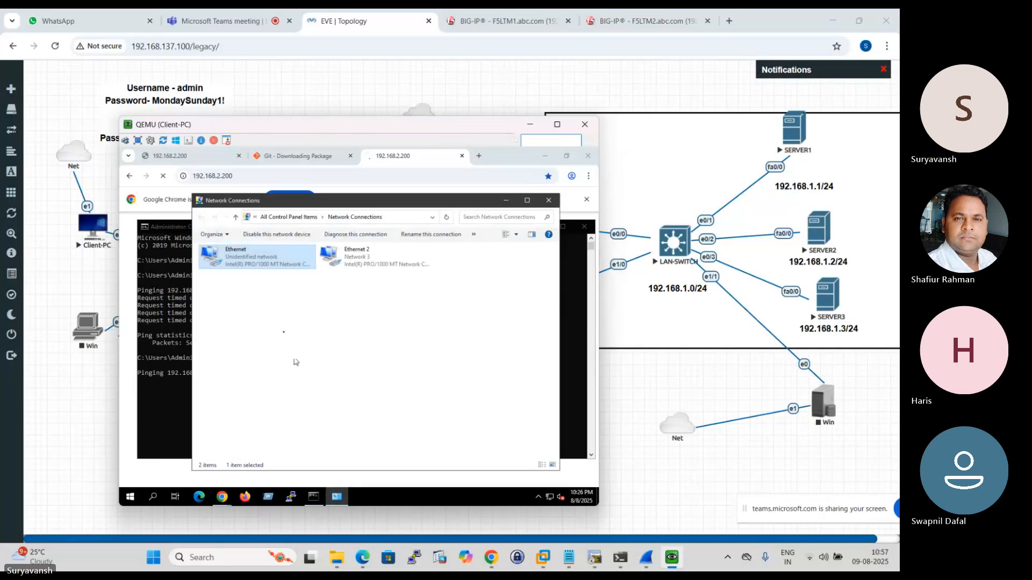
pyautogui.rightClick(250, 264)
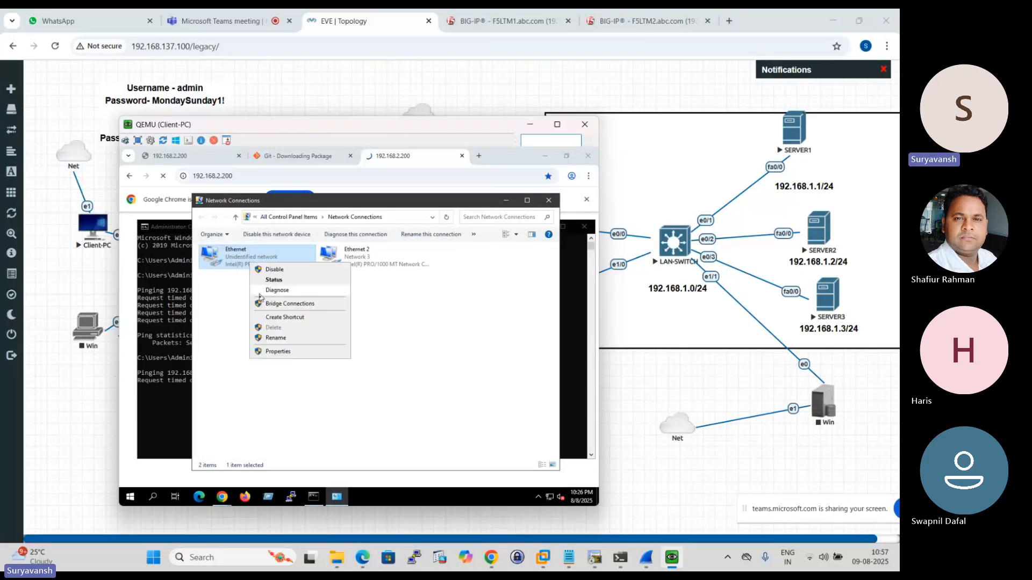
pyautogui.click(293, 351)
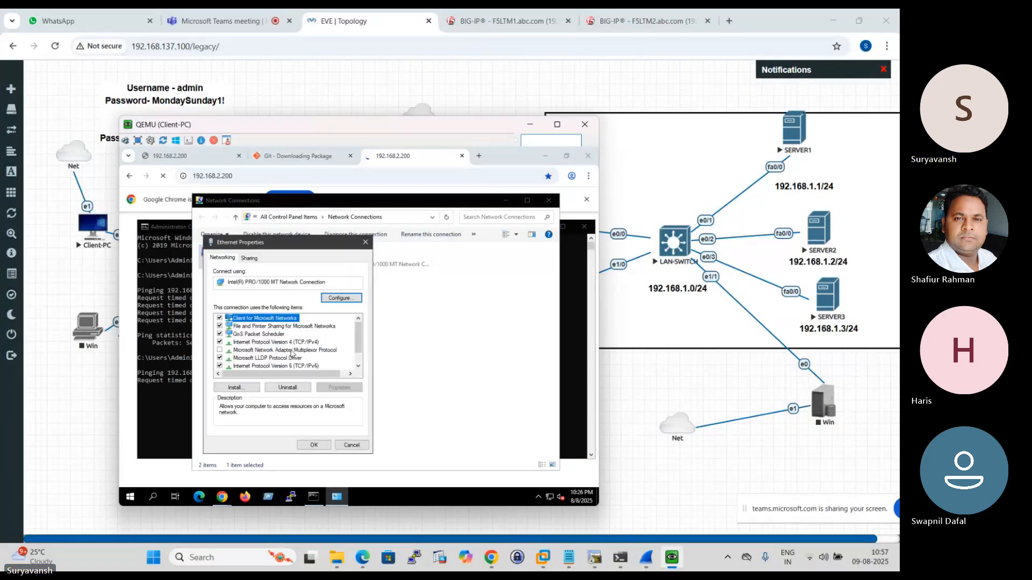
pyautogui.click(304, 343)
pyautogui.click(337, 387)
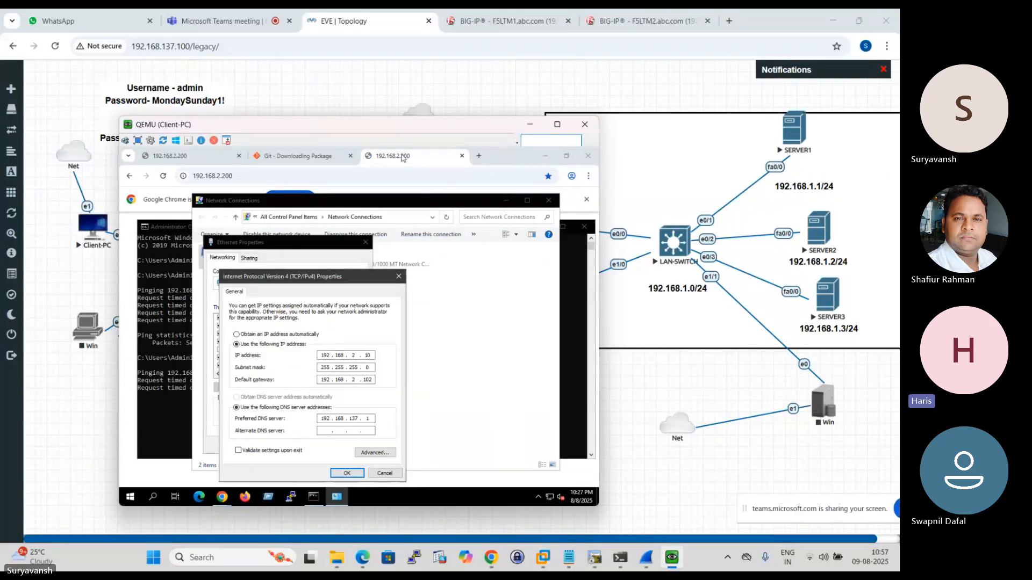
# - Start the WAN-SWITCH node in the EVE topology and refresh the topology page
pyautogui.click(529, 127)
pyautogui.rightClick(228, 259)
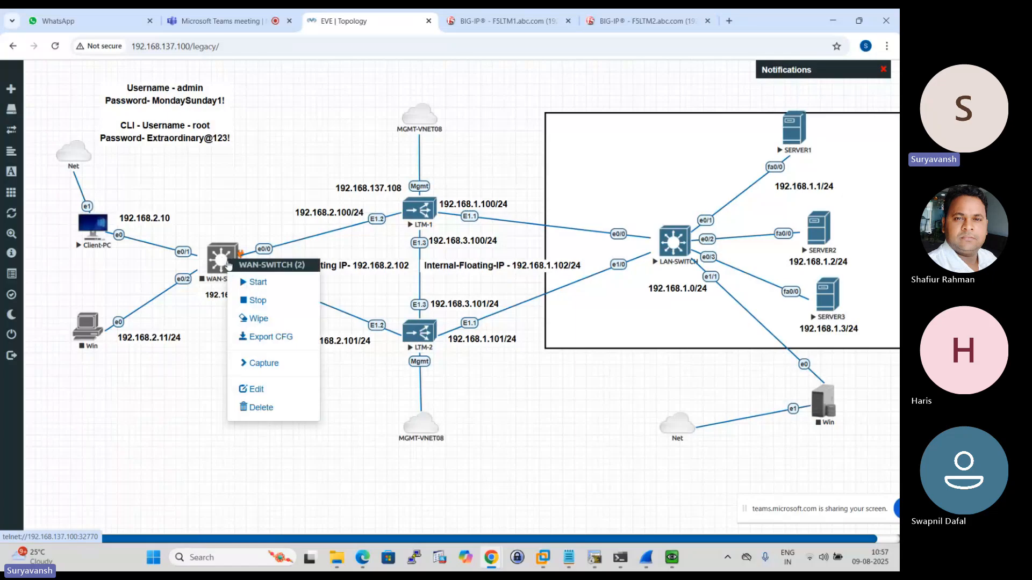
pyautogui.click(258, 283)
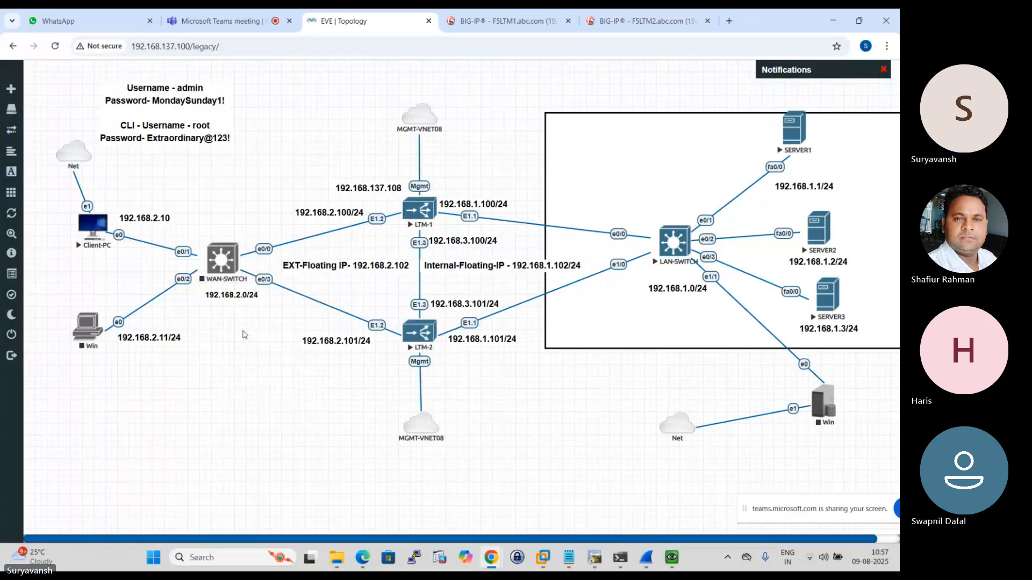
pyautogui.click(55, 46)
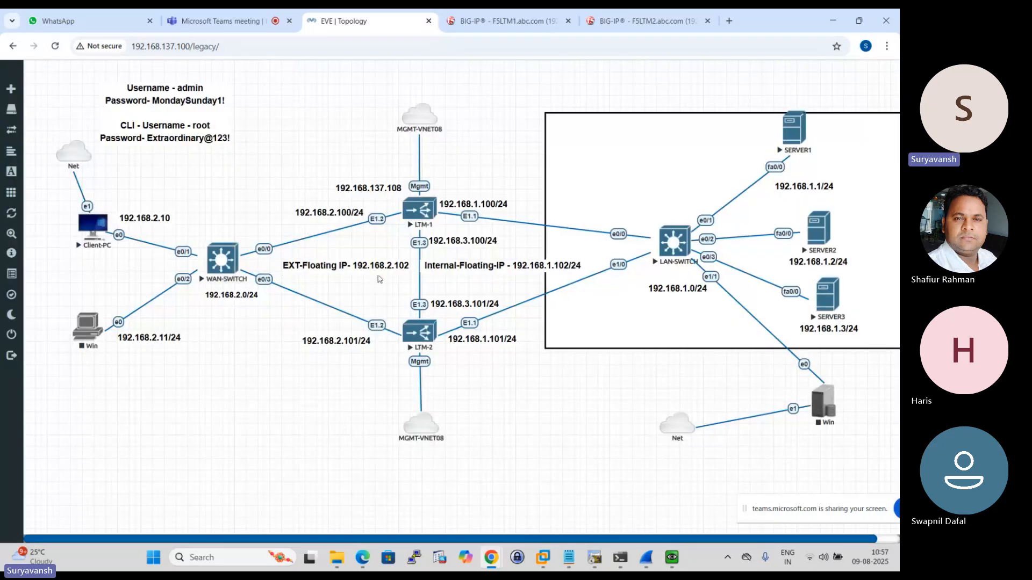
# - Close the network settings windows on Client-PC and repeat the ping to 192.168.2.102 twice
pyautogui.click(671, 557)
pyautogui.click(398, 276)
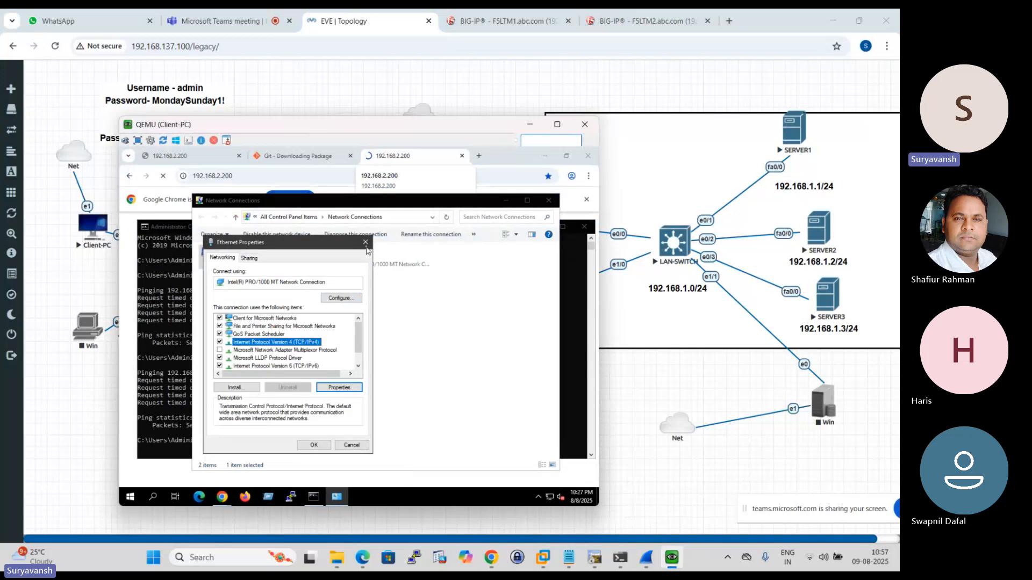
pyautogui.click(366, 242)
pyautogui.click(548, 201)
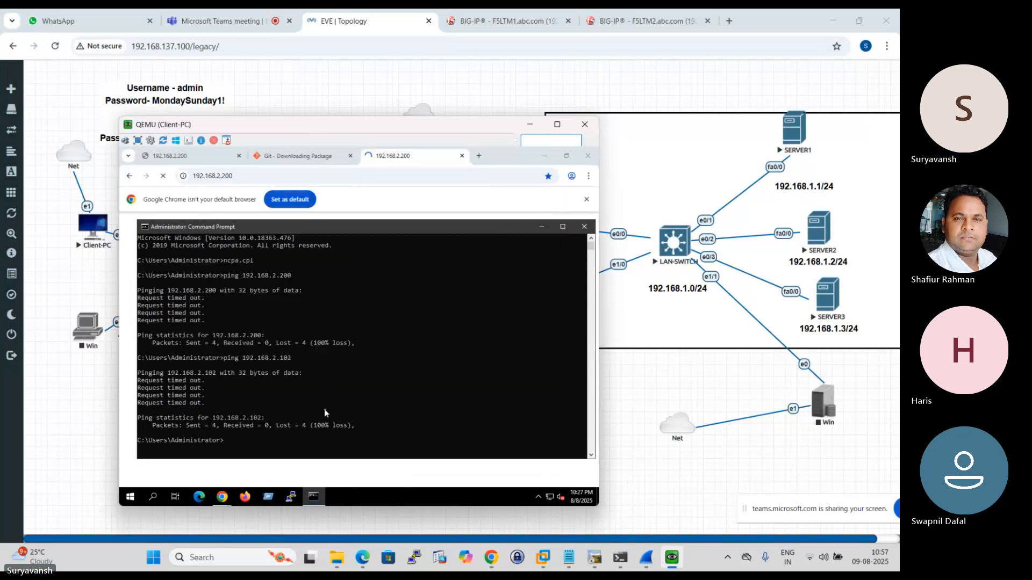
pyautogui.press('Up')
pyautogui.press('Return')
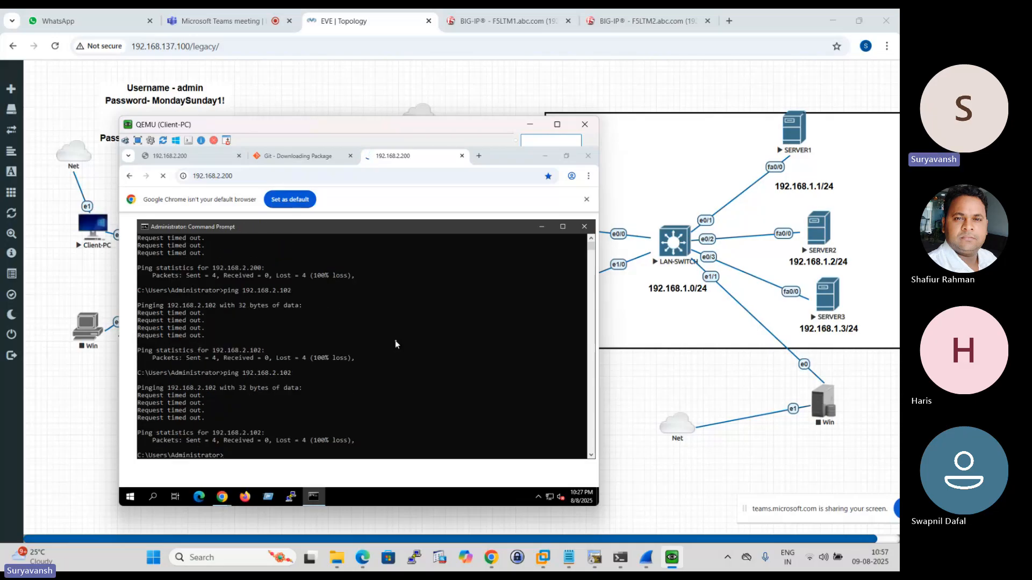
pyautogui.press('Up')
pyautogui.press('Return')
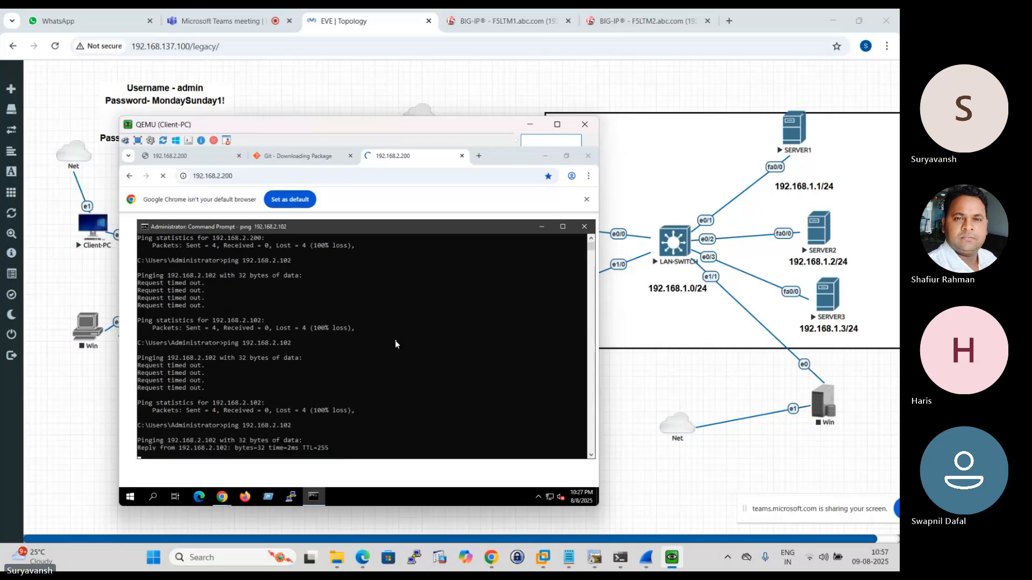
# - Reload the 192.168.2.200 page in the Client-PC browser
pyautogui.click(392, 175)
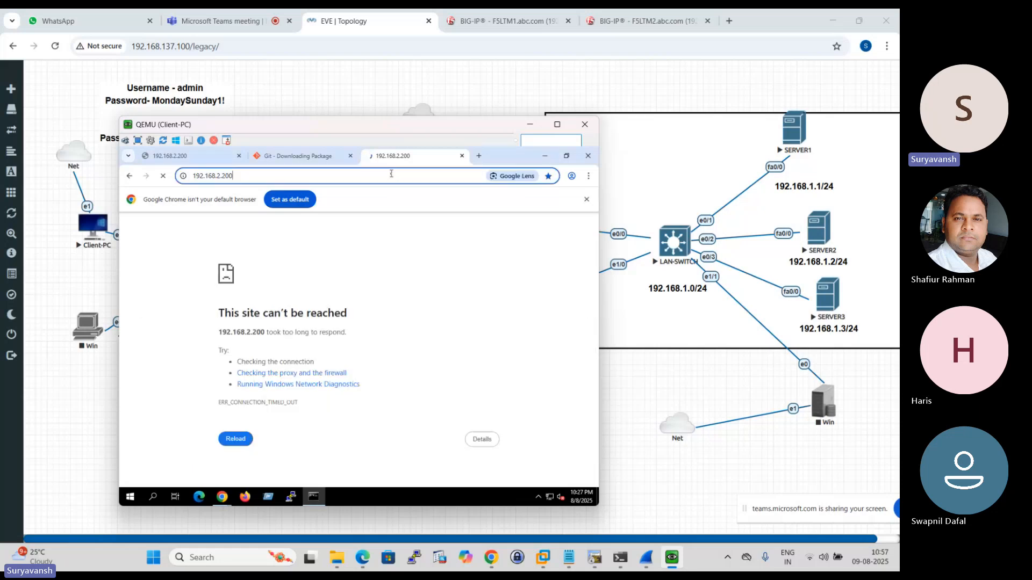
pyautogui.click(163, 176)
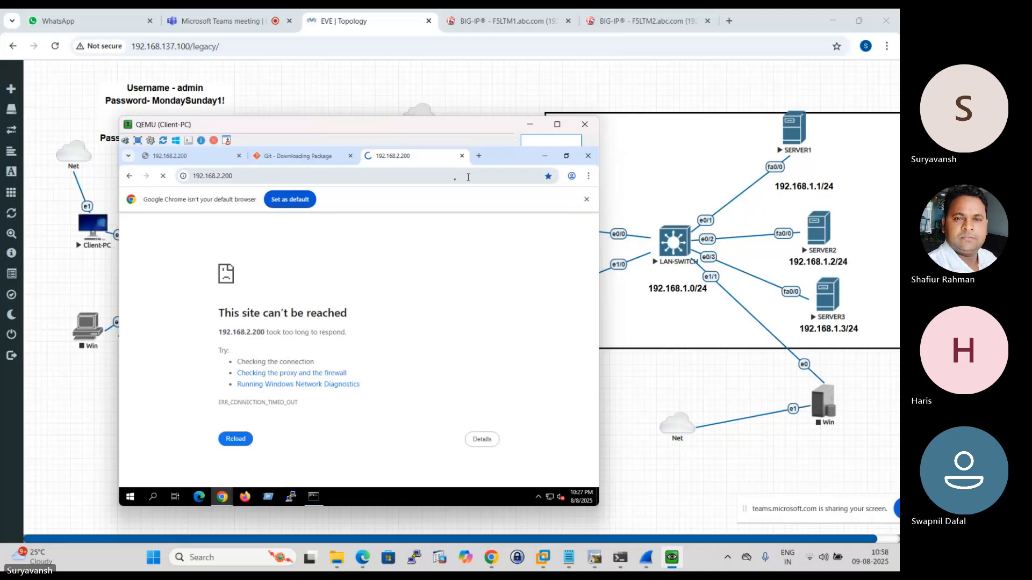
pyautogui.click(478, 156)
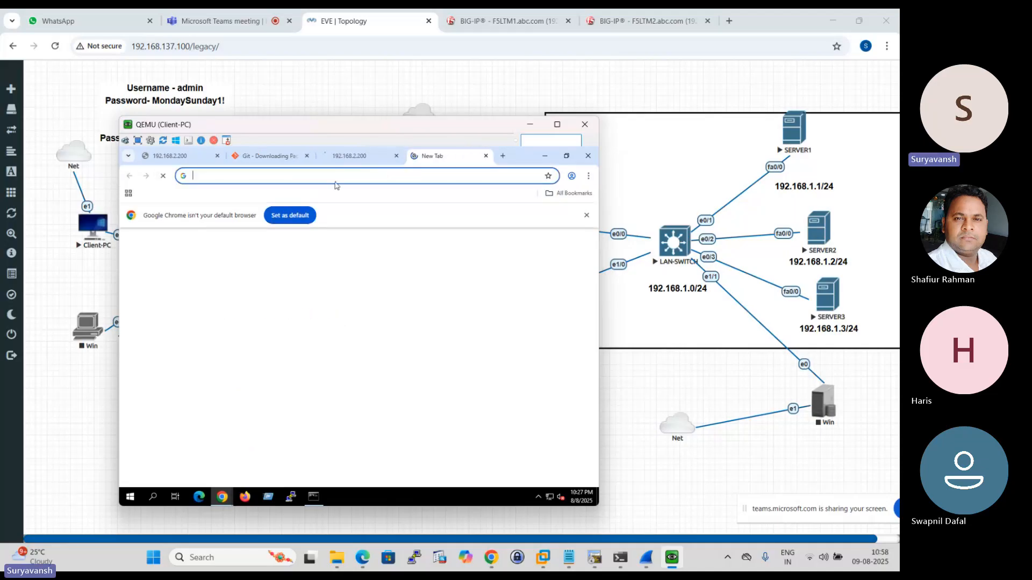
pyautogui.click(336, 176)
pyautogui.write('192.168.2.200')
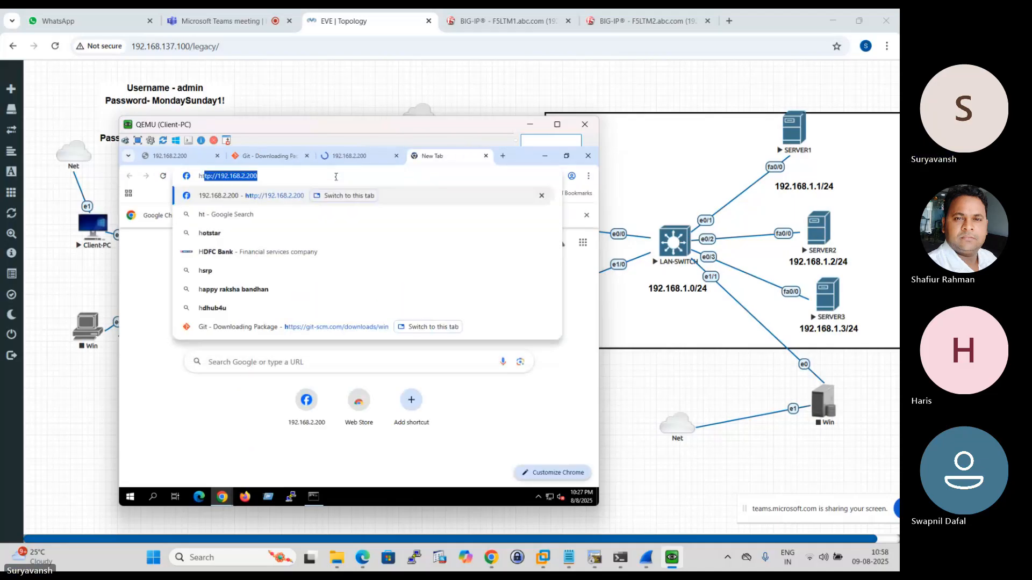
pyautogui.press('Return')
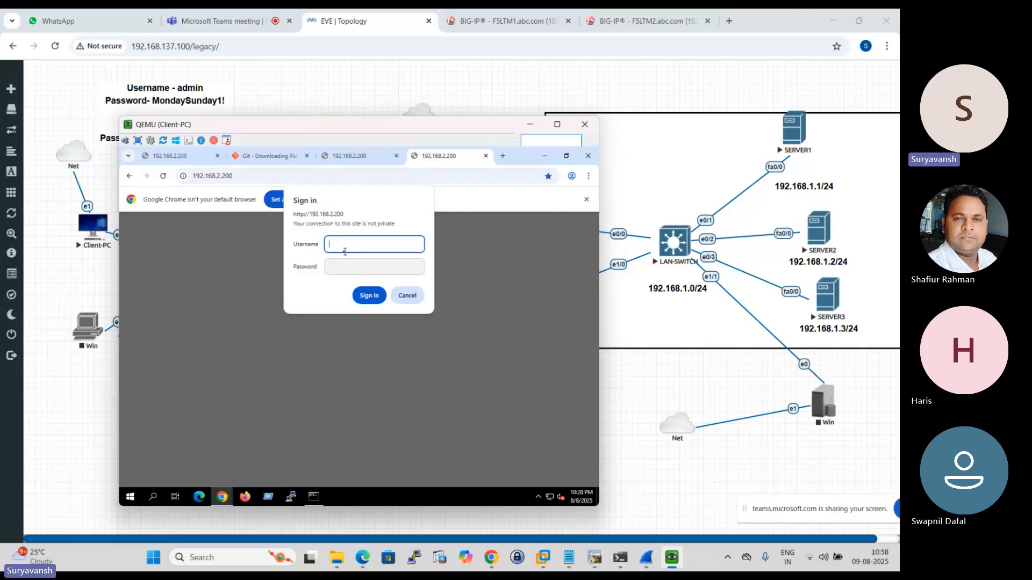
# - Sign in to the 192.168.2.200 site with the username admin and the account password
pyautogui.write('min')
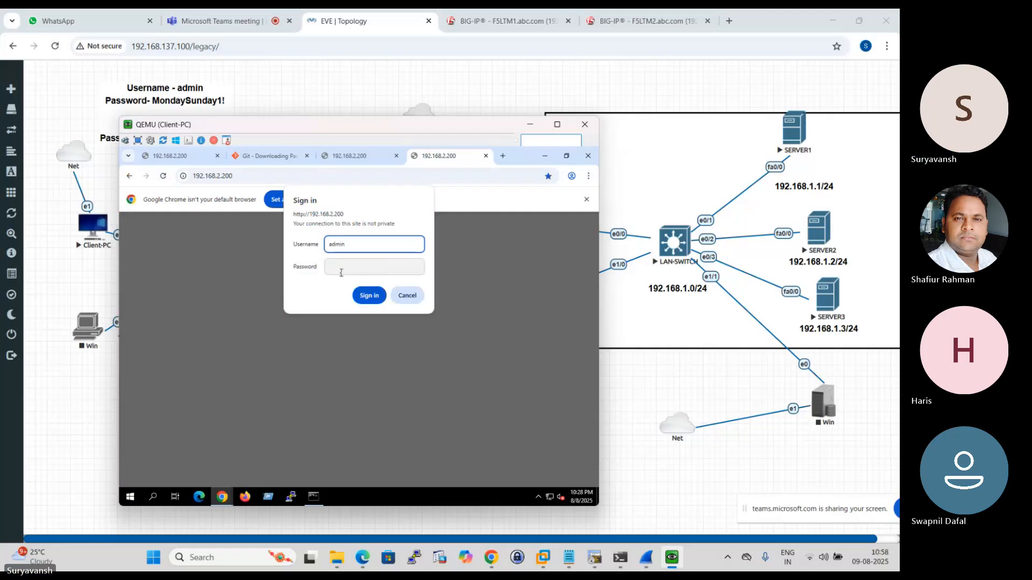
pyautogui.click(341, 272)
pyautogui.write('•')
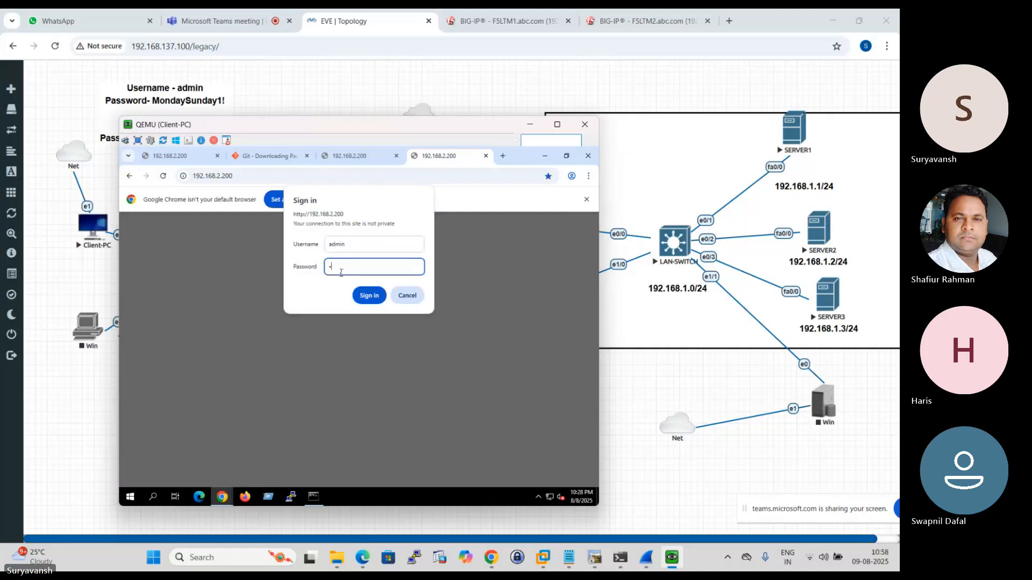
pyautogui.write('••')
pyautogui.click(370, 295)
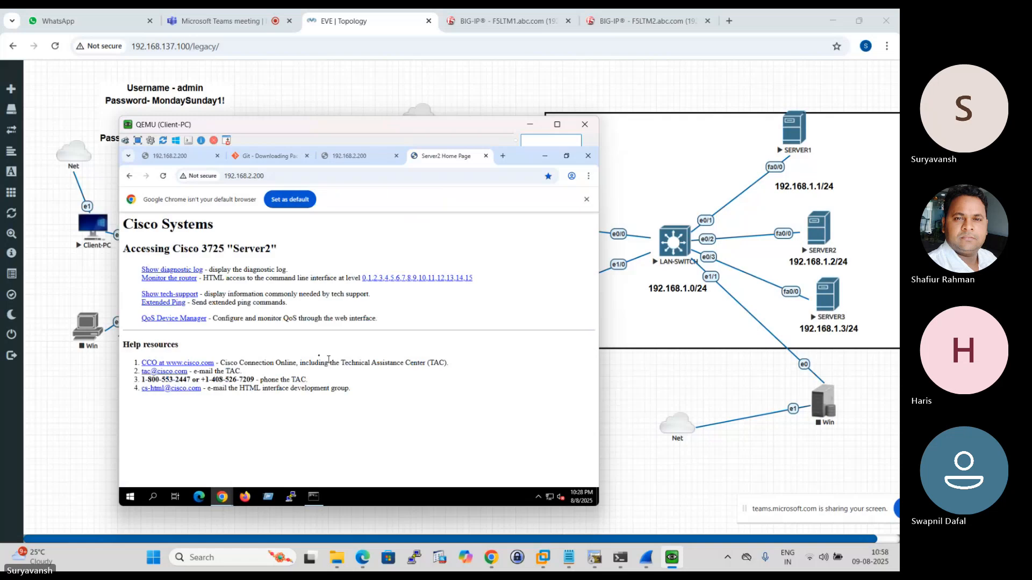
# - Switch to the F5LTM1 BIG-IP console and review its virtual server list
pyautogui.click(503, 21)
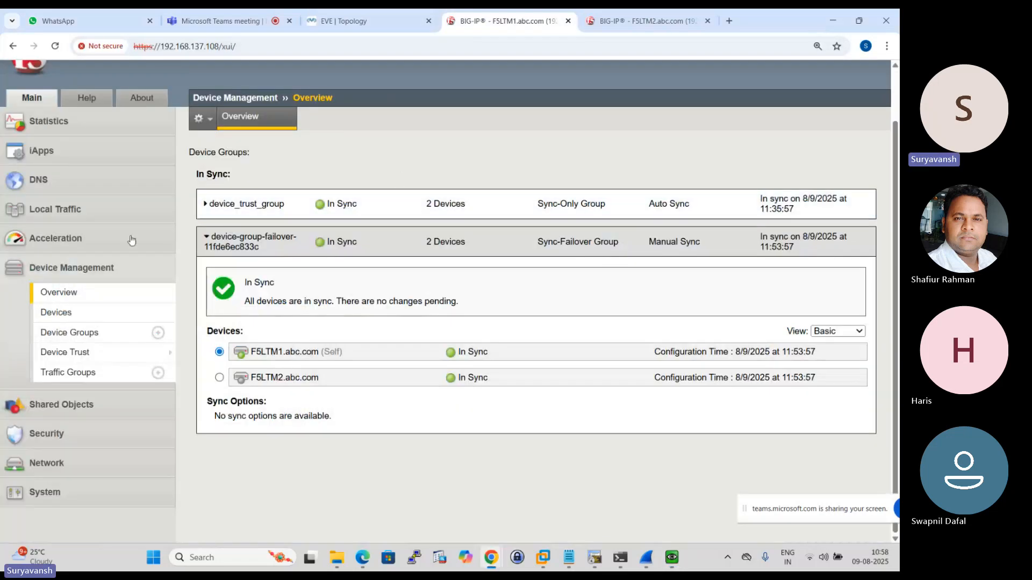
pyautogui.click(72, 210)
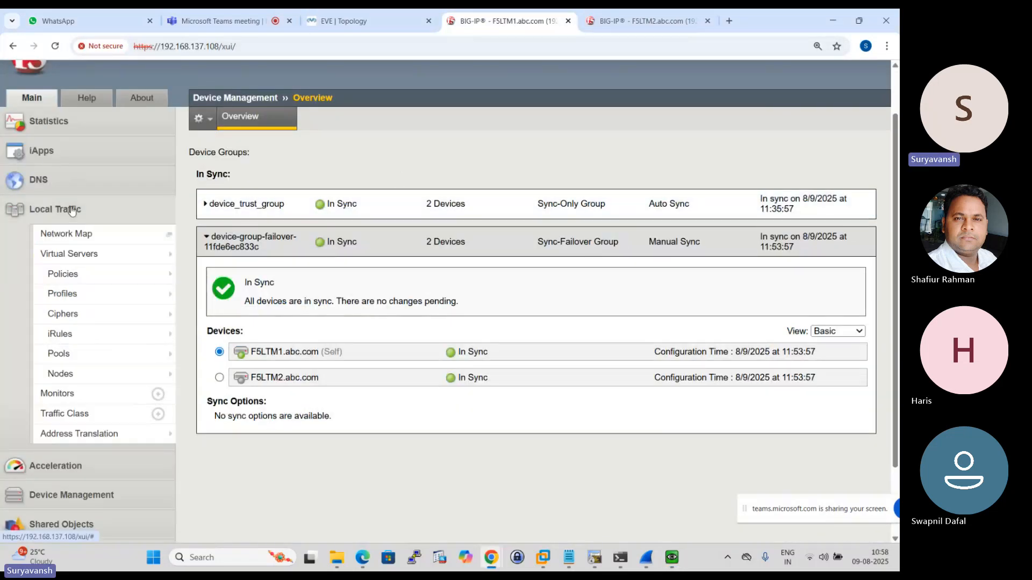
pyautogui.click(83, 254)
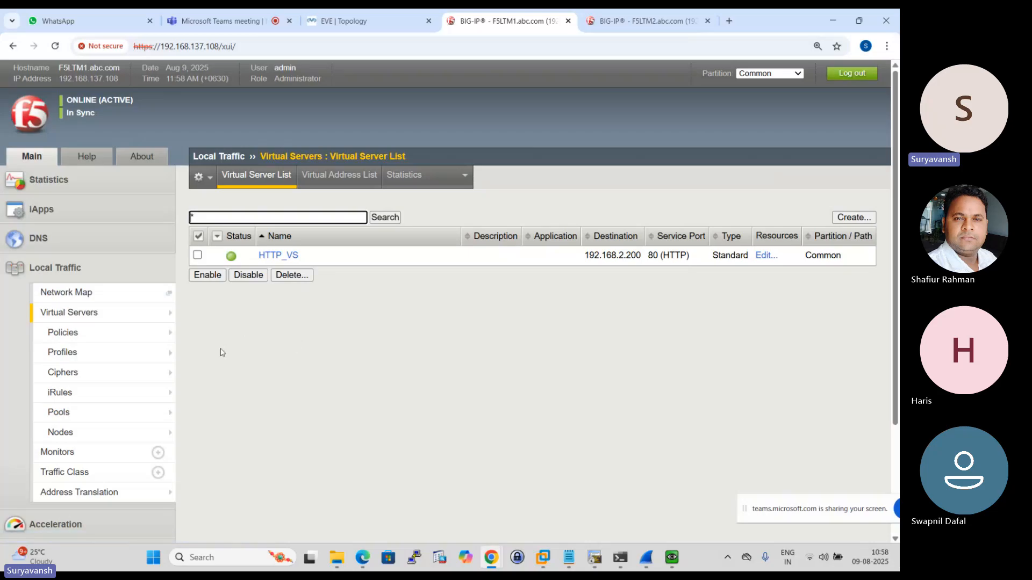
pyautogui.scroll(-4, 163, 347)
pyautogui.scroll(4, 164, 346)
pyautogui.click(70, 314)
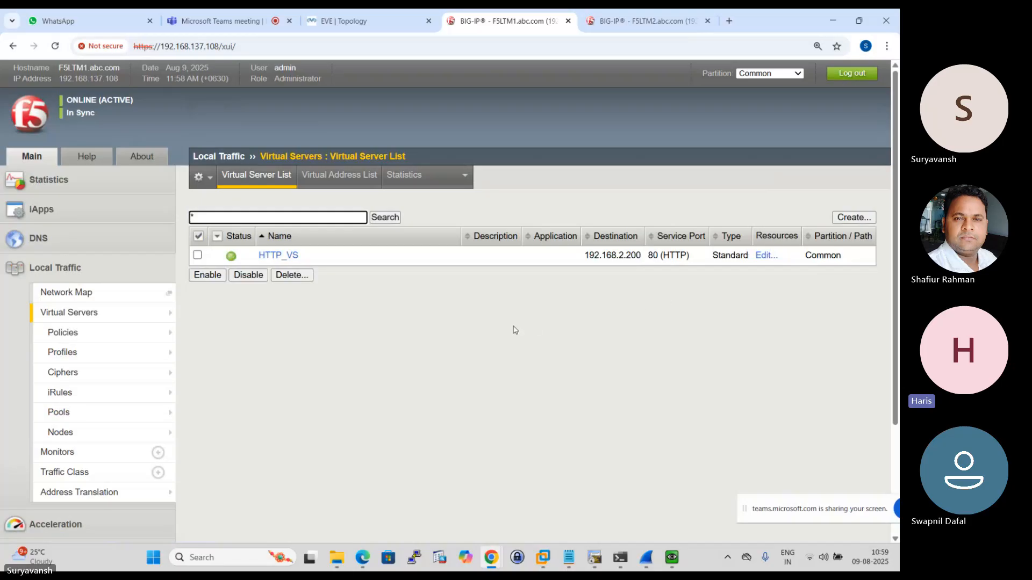
pyautogui.moveTo(127, 358)
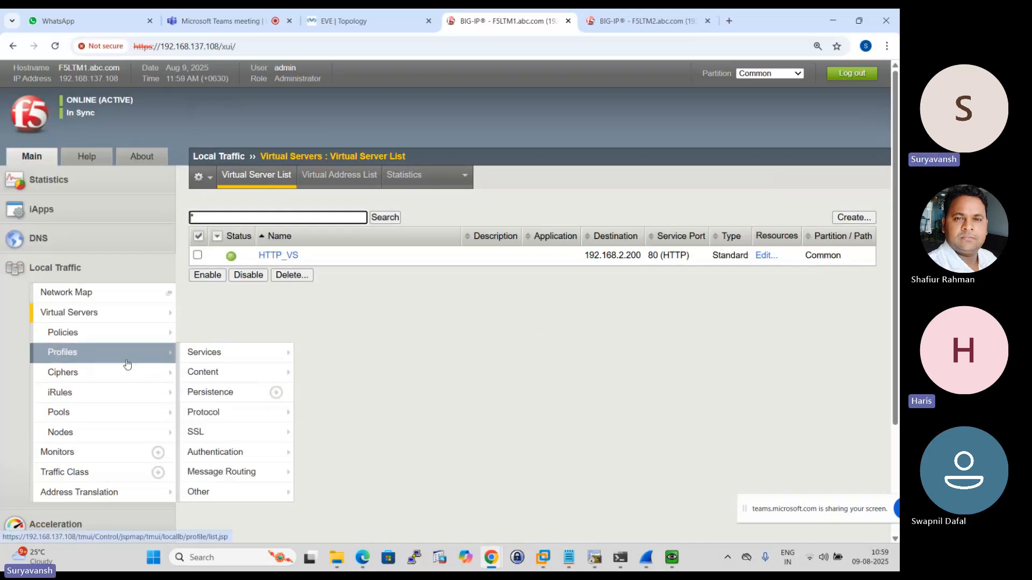
pyautogui.scroll(-2, 124, 351)
pyautogui.scroll(2, 125, 351)
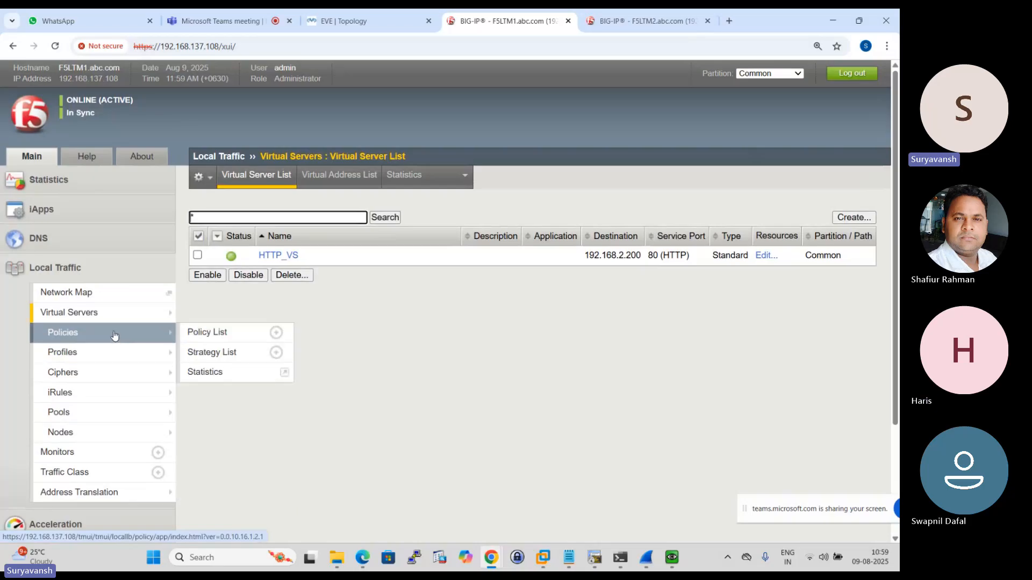
pyautogui.scroll(-3, 89, 386)
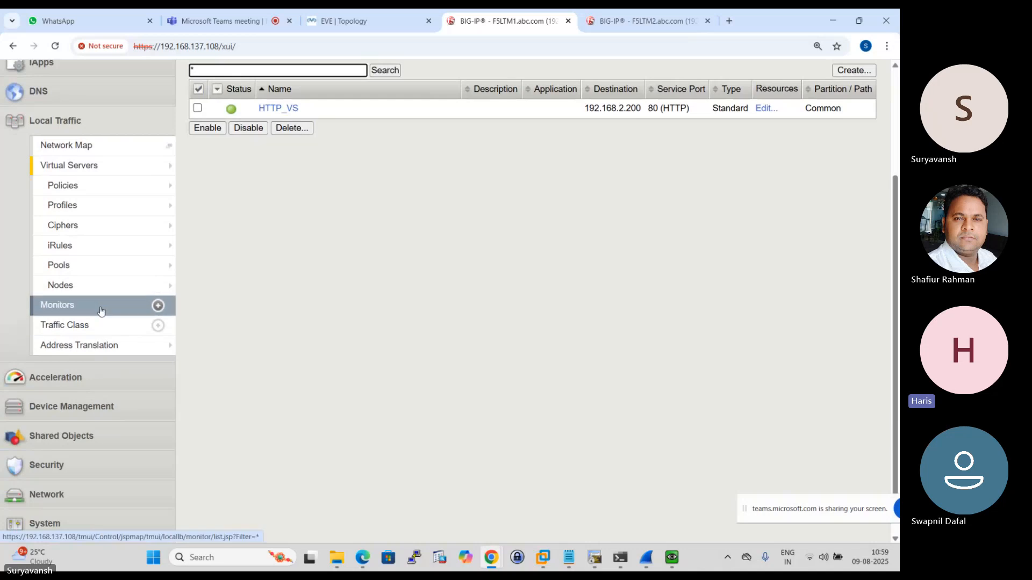
pyautogui.scroll(3, 86, 307)
pyautogui.moveTo(97, 314)
pyautogui.scroll(1, 98, 315)
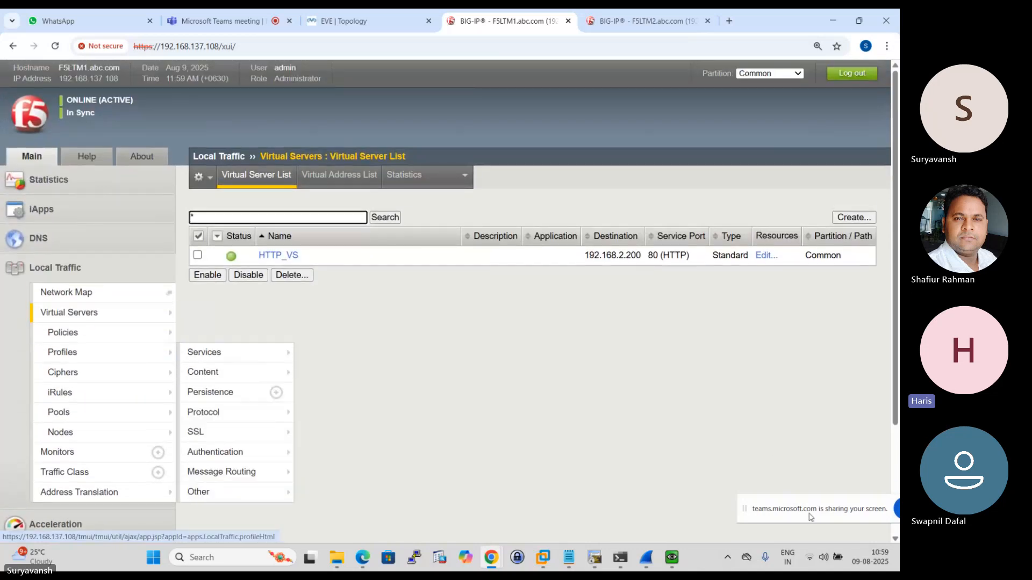
pyautogui.click(824, 563)
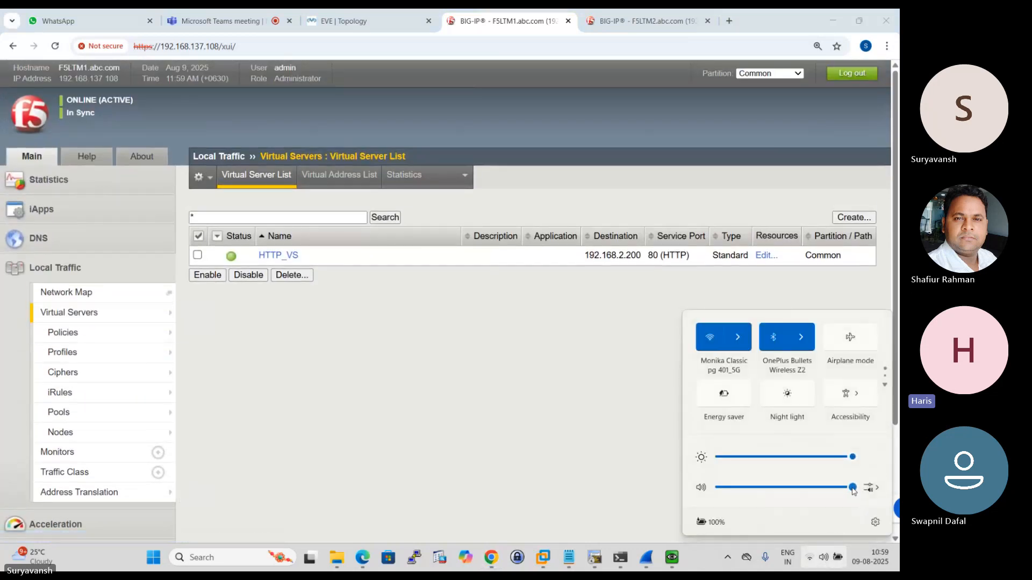
pyautogui.click(419, 385)
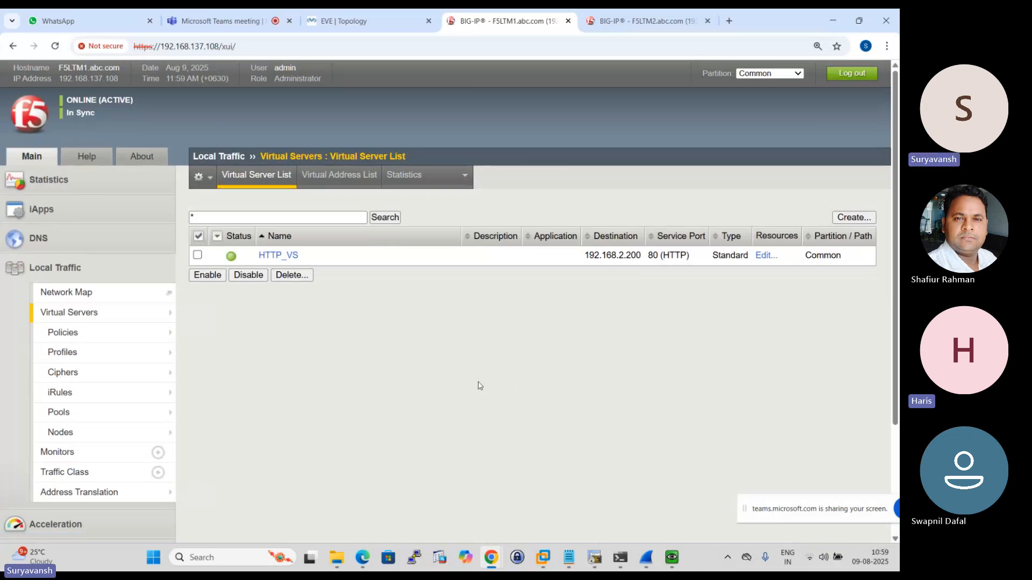
pyautogui.click(874, 568)
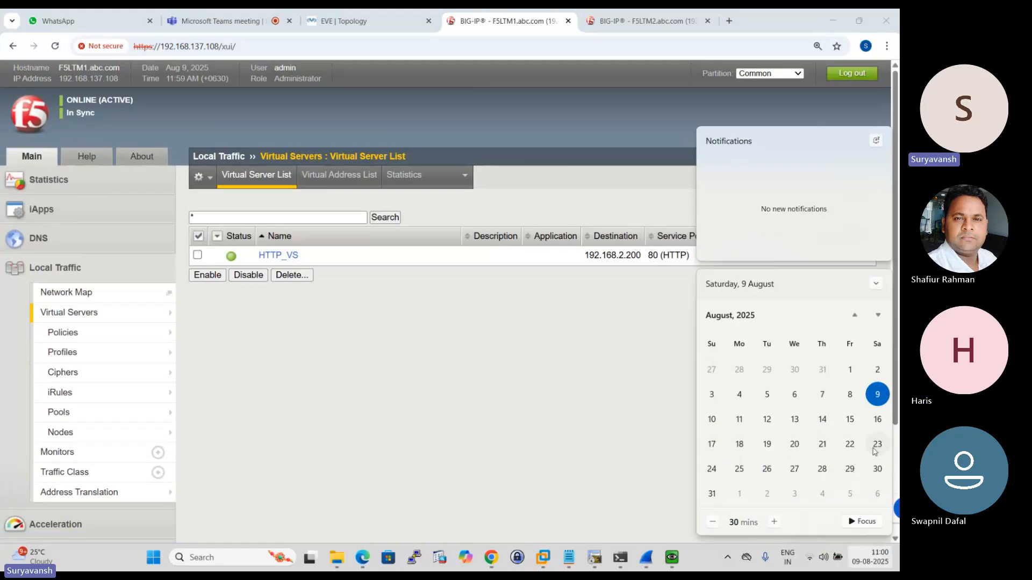
pyautogui.click(439, 387)
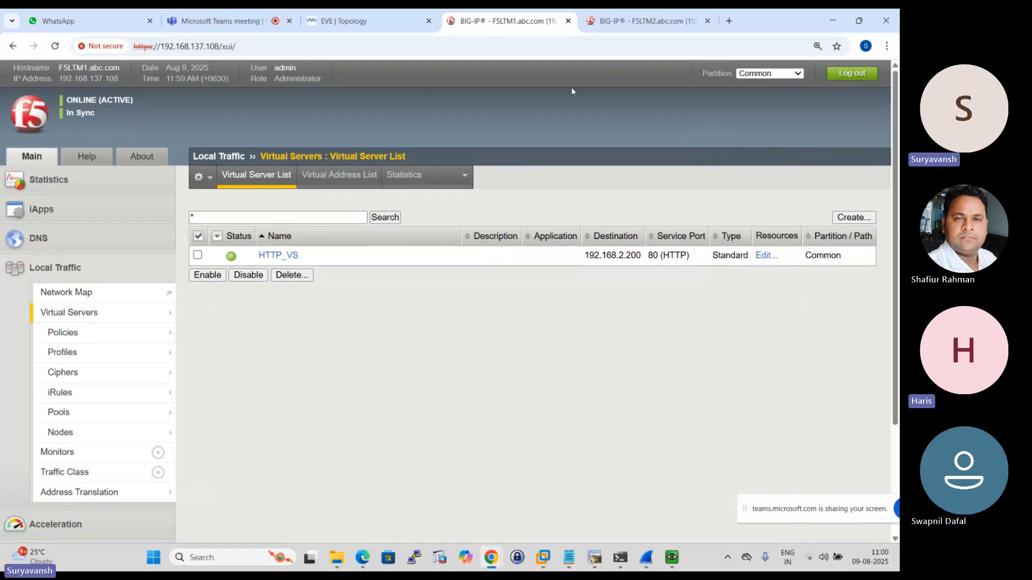
# - Check the virtual server list on F5LTM2 and reload the one on F5LTM1
pyautogui.click(645, 21)
pyautogui.click(482, 21)
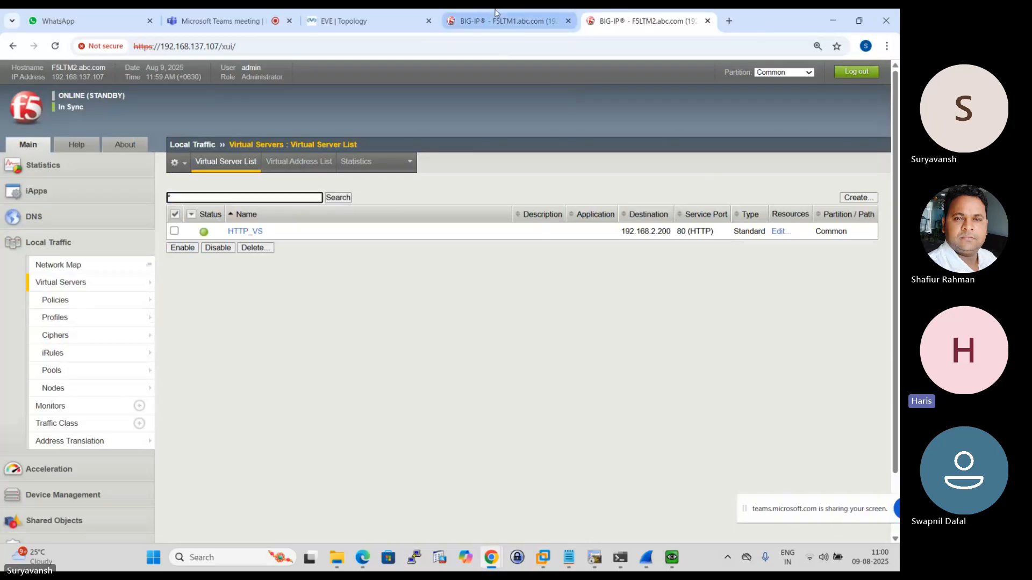
pyautogui.moveTo(81, 358)
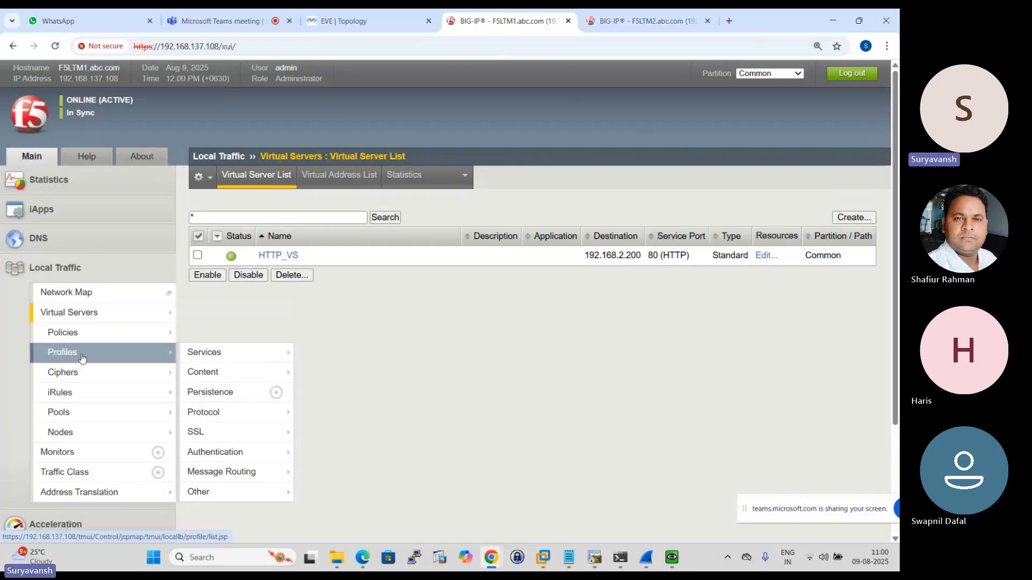
pyautogui.click(81, 314)
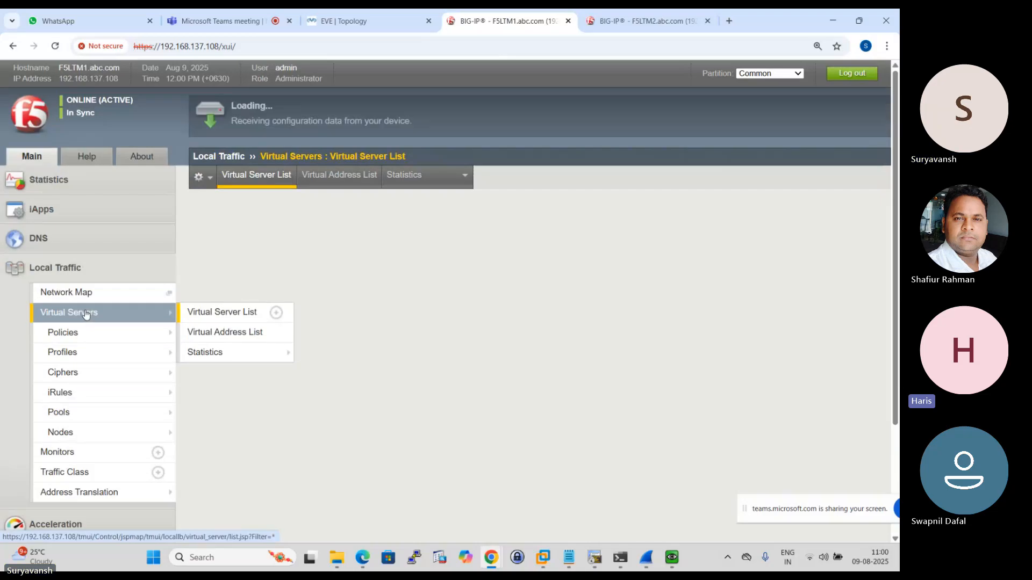
# - Show the Device Management device list on F5LTM1 and compare the unit's failover state with F5LTM2
pyautogui.moveTo(75, 375)
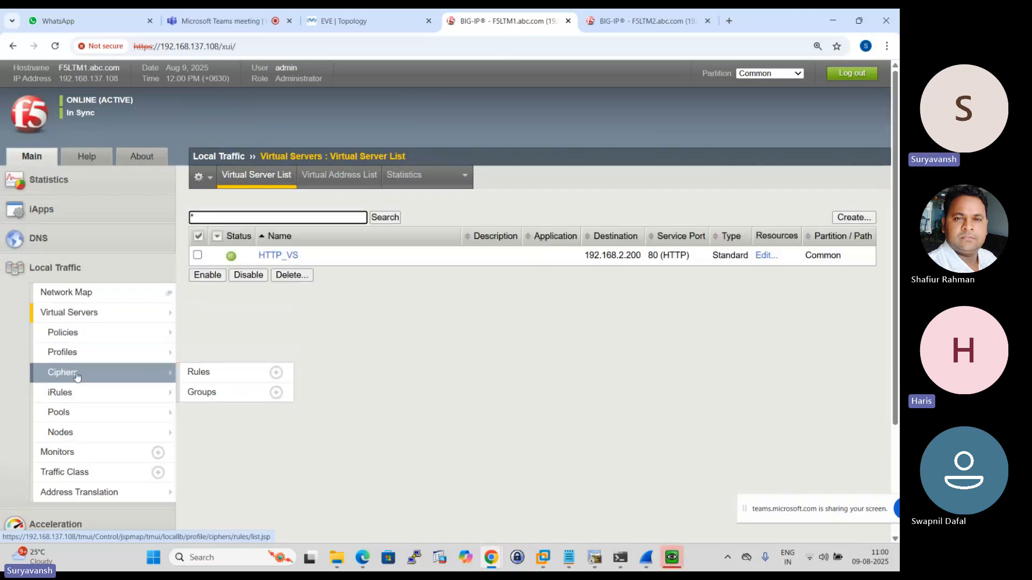
pyautogui.scroll(-3, 79, 301)
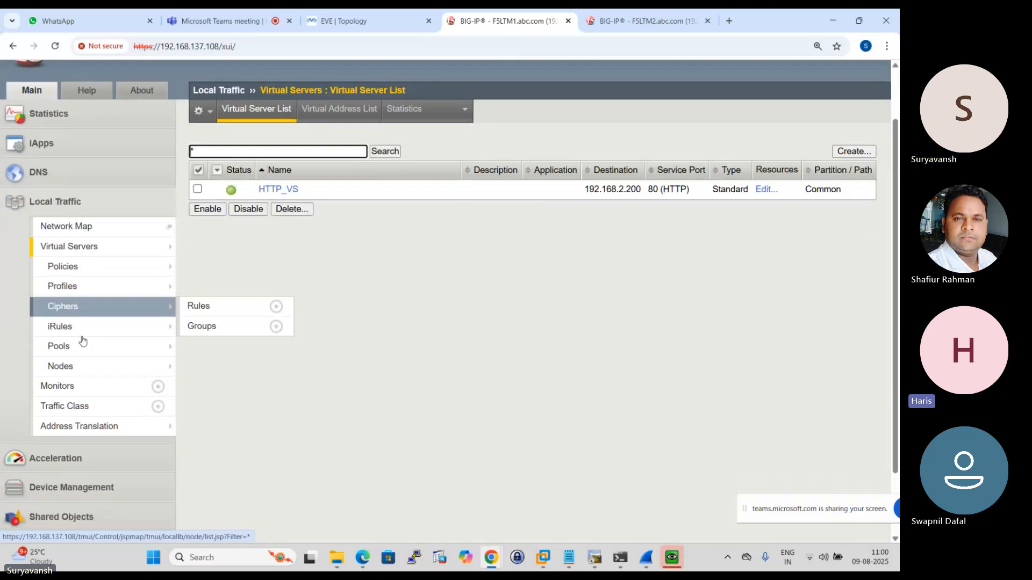
pyautogui.click(75, 388)
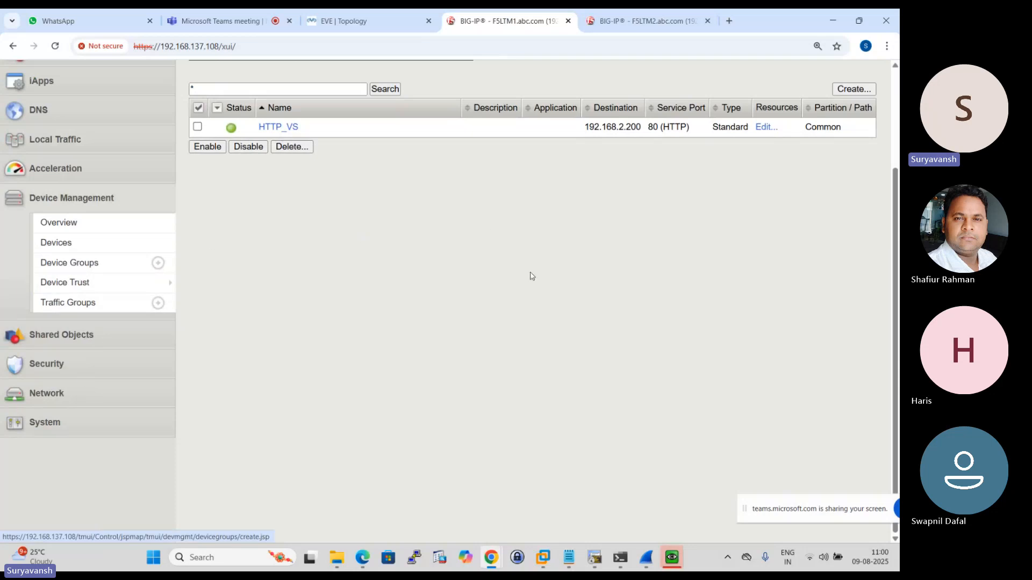
pyautogui.click(50, 240)
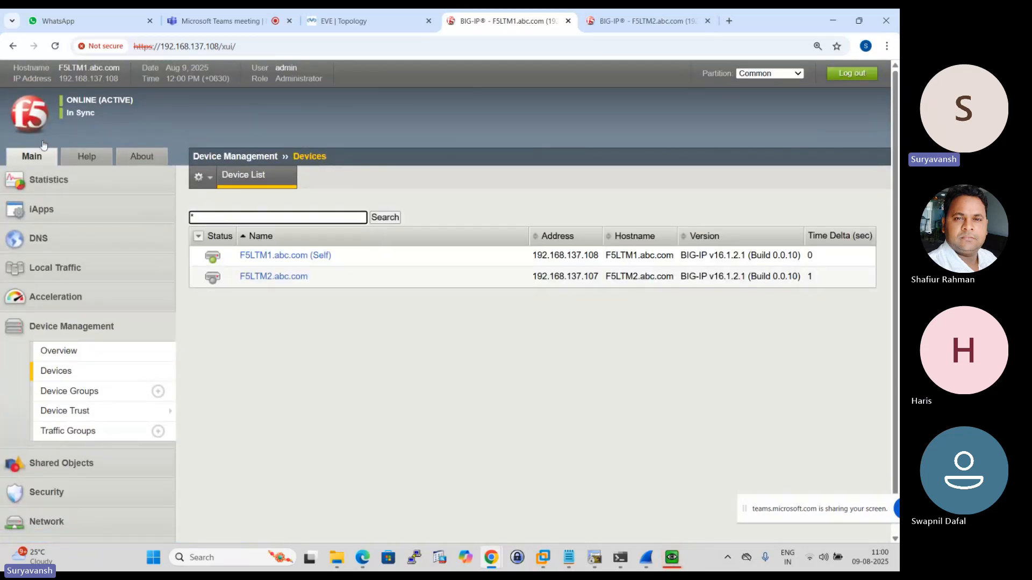
pyautogui.click(650, 17)
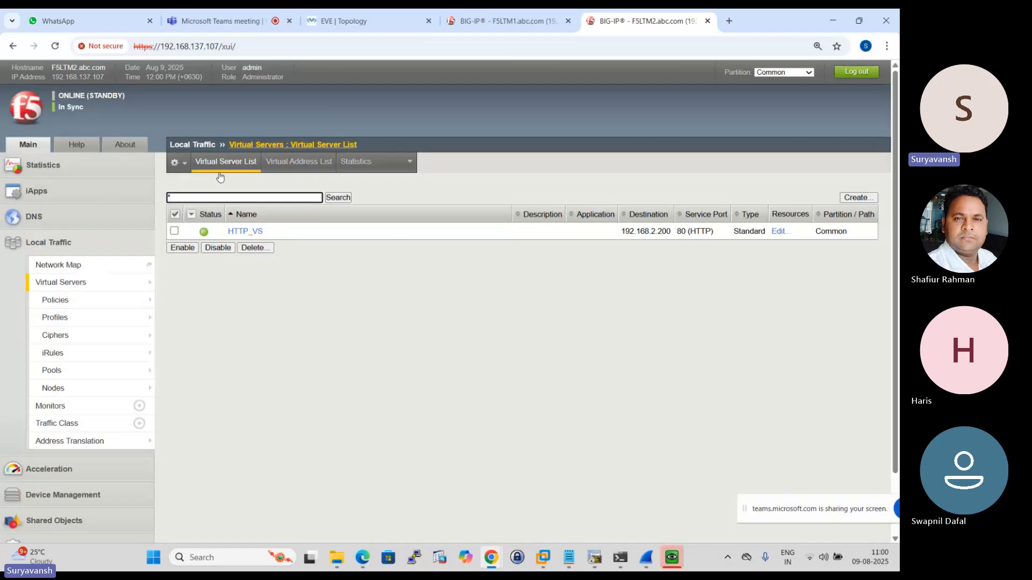
pyautogui.click(518, 18)
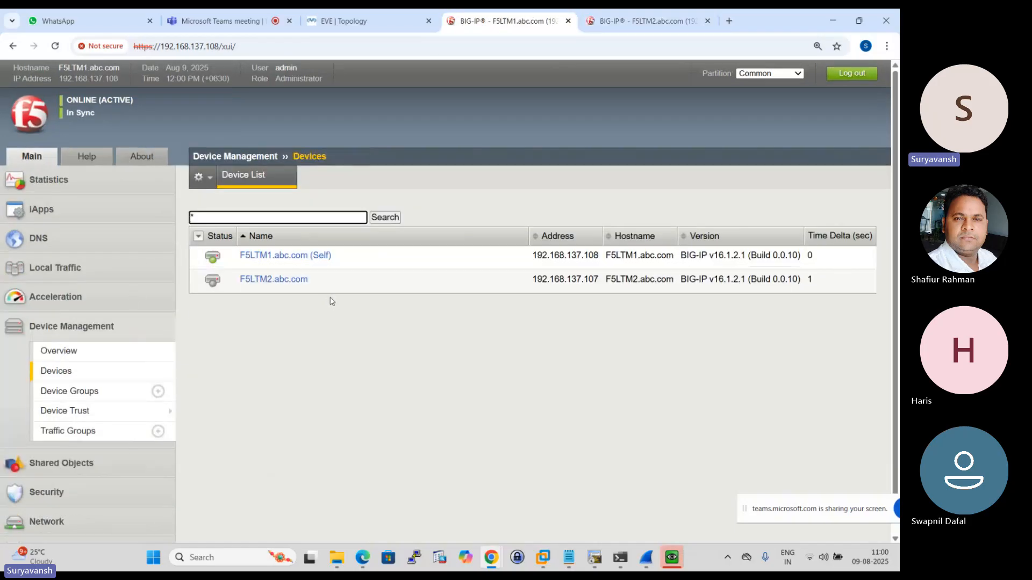
# - Show the Device Management device list on F5LTM2
pyautogui.click(629, 20)
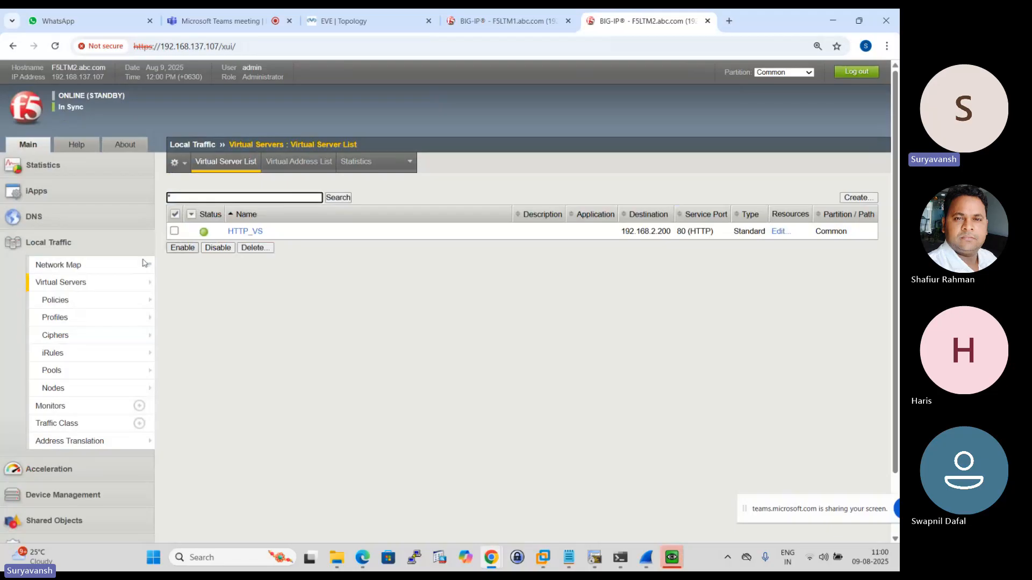
pyautogui.moveTo(53, 353)
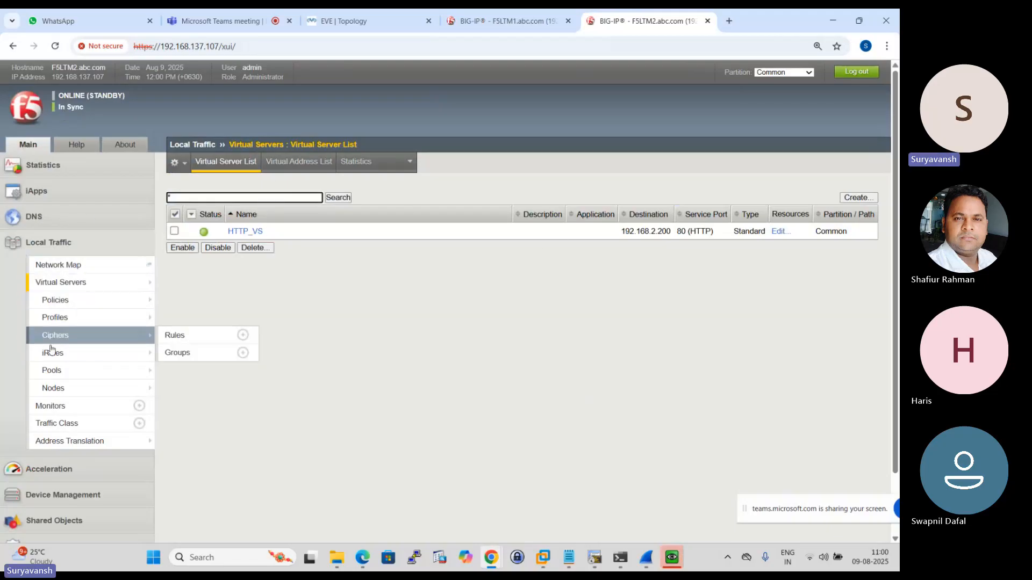
pyautogui.scroll(-1, 72, 440)
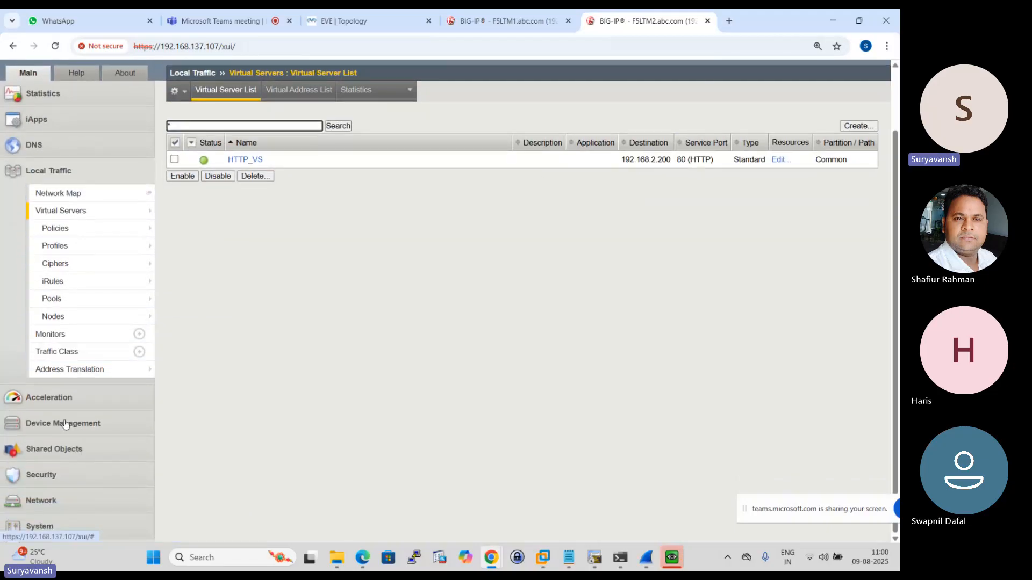
pyautogui.click(64, 426)
pyautogui.click(49, 263)
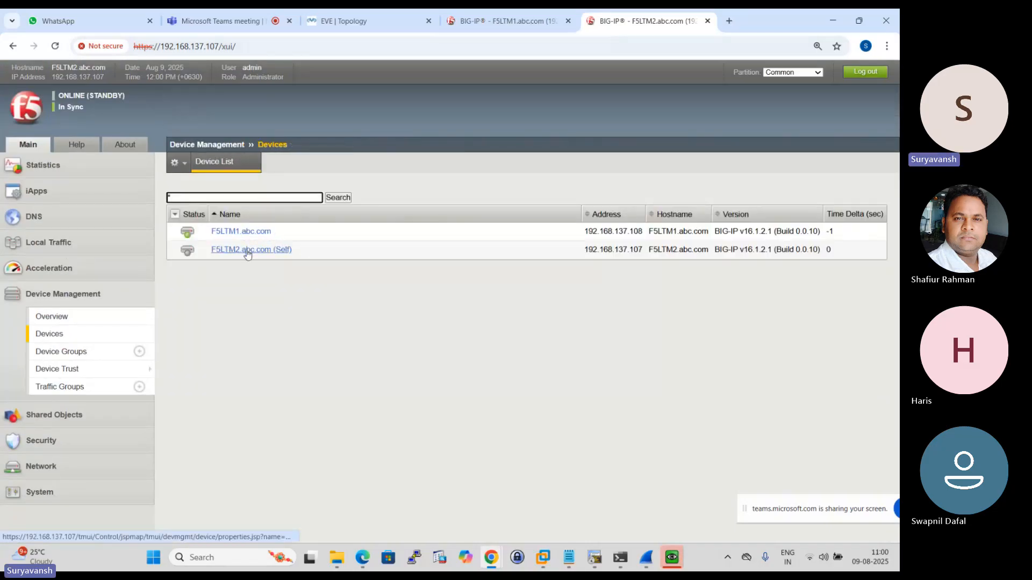
# - Examine the F5LTM2.abc.com device properties, including its status and the available failover actions
pyautogui.click(247, 254)
pyautogui.scroll(-5, 340, 321)
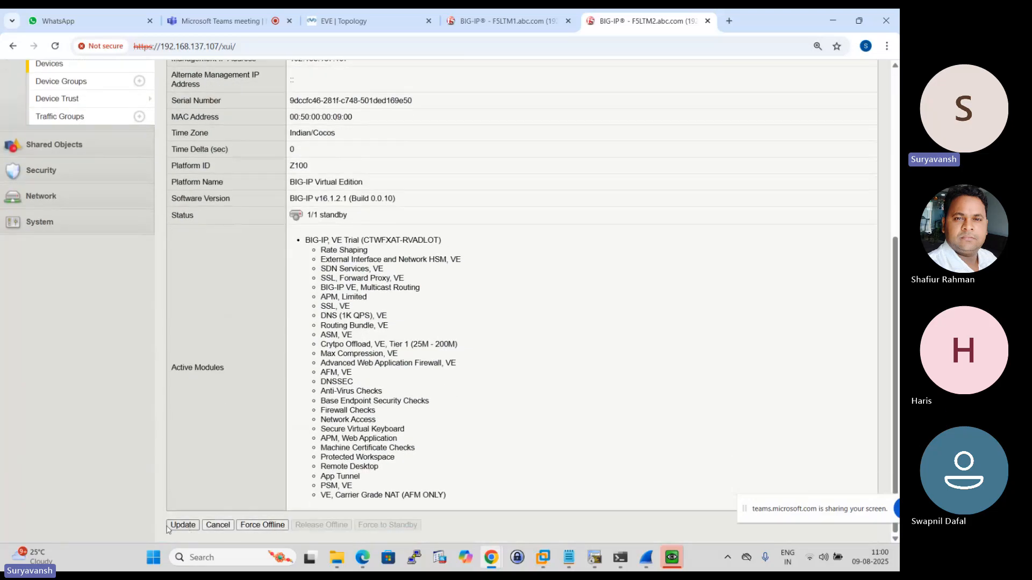
pyautogui.scroll(5, 383, 410)
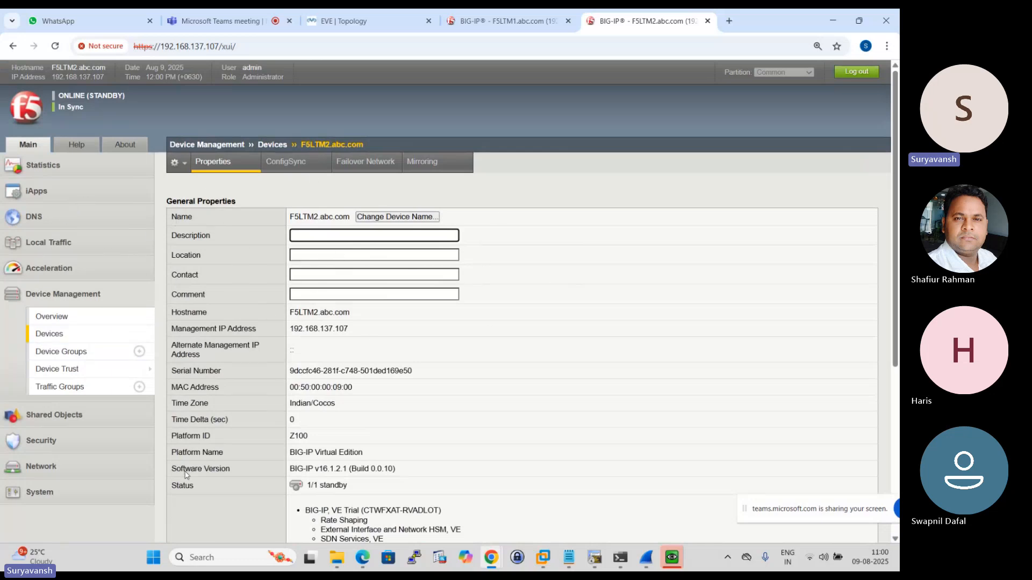
pyautogui.scroll(-5, 54, 317)
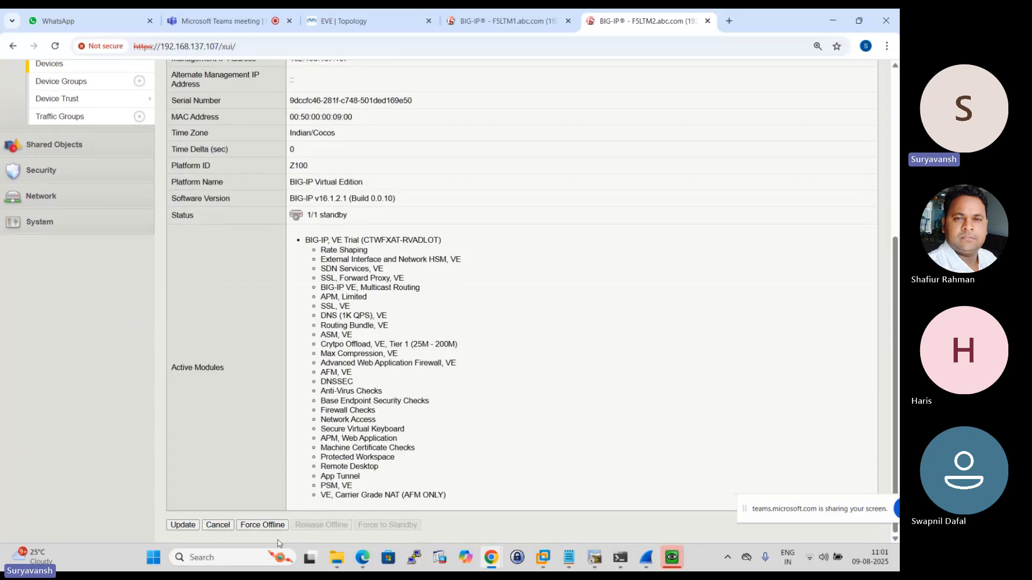
pyautogui.scroll(5, 537, 258)
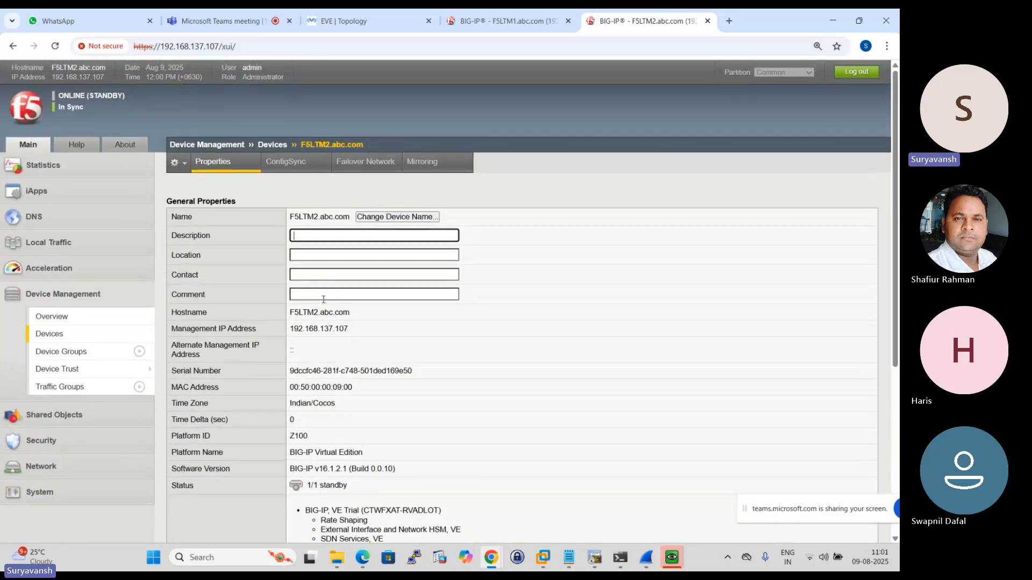
# - Open the F5LTM1.abc.com device properties on F5LTM1, force that device to standby and confirm the request
pyautogui.scroll(-4, 303, 306)
pyautogui.scroll(-2, 303, 307)
pyautogui.scroll(5, 391, 348)
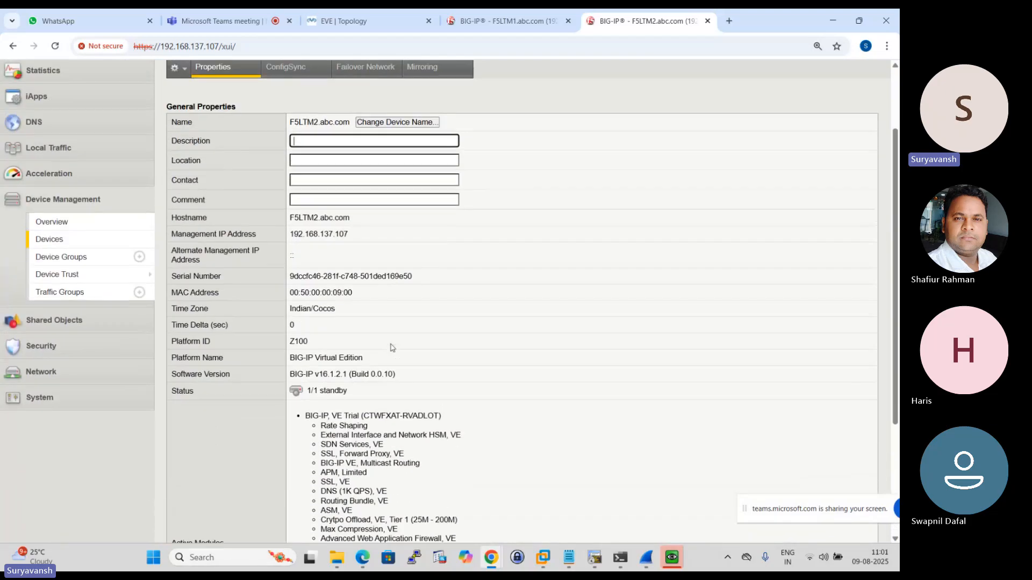
pyautogui.scroll(-1, 398, 354)
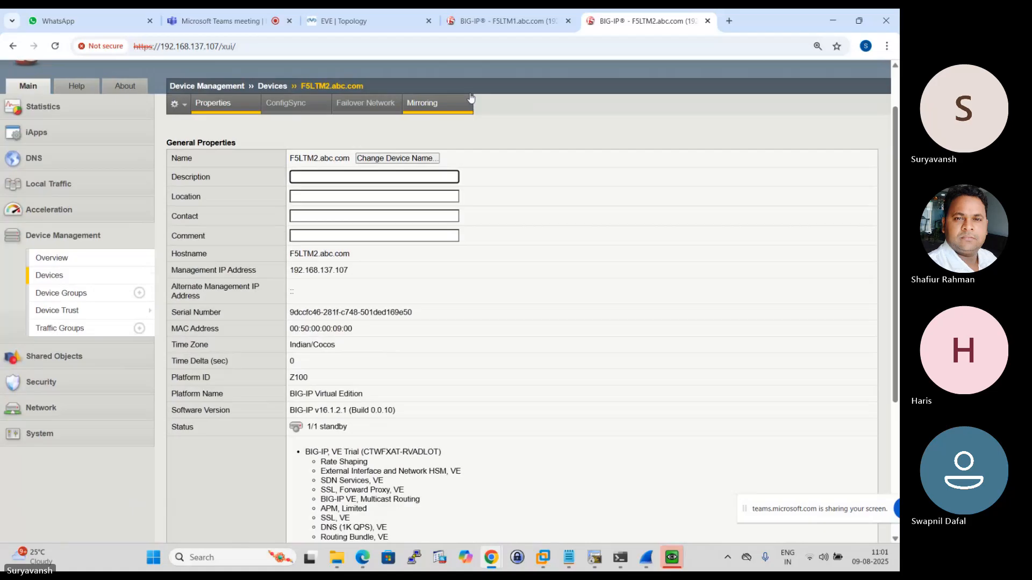
pyautogui.click(506, 16)
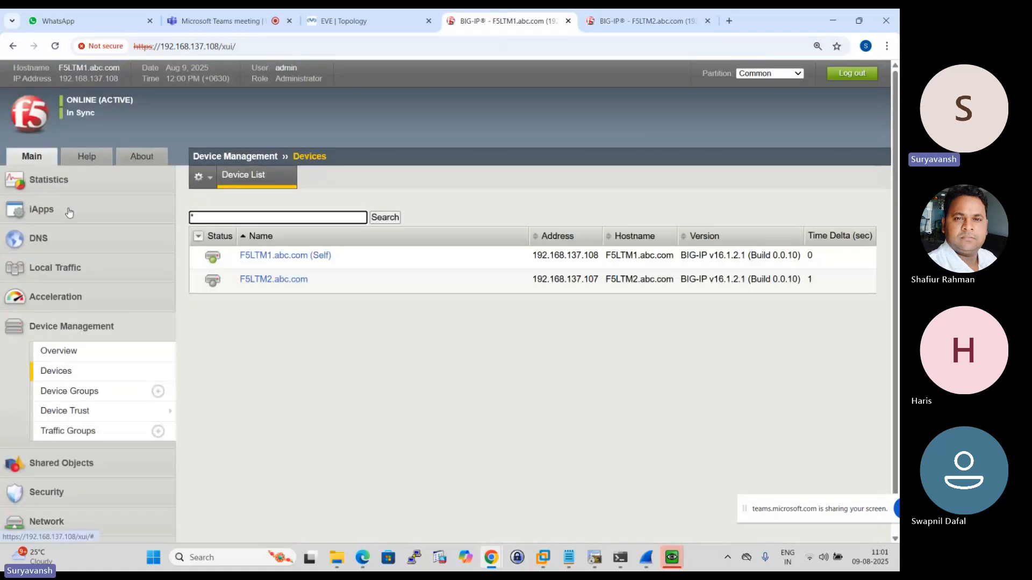
pyautogui.click(262, 257)
pyautogui.scroll(-5, 383, 240)
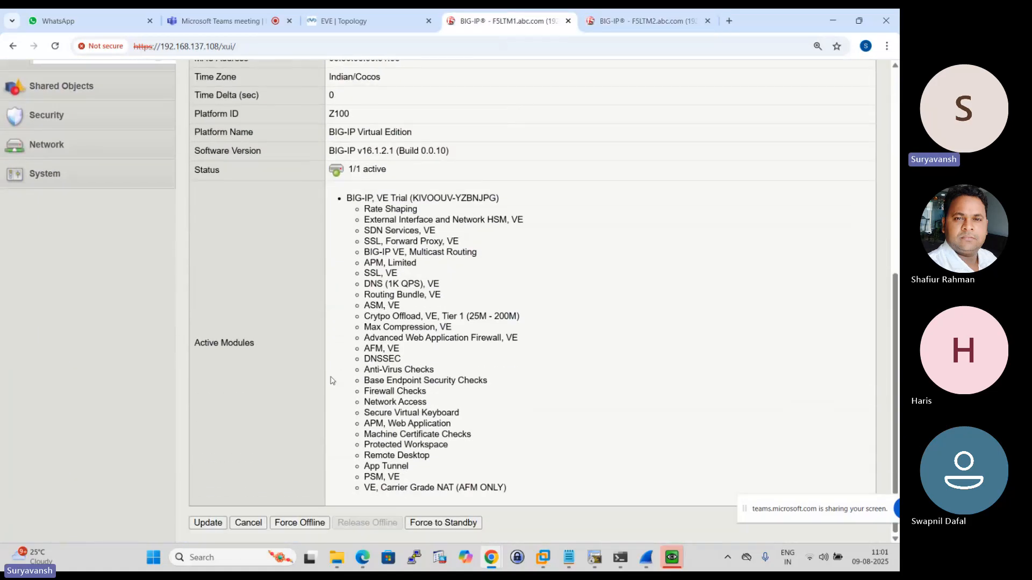
pyautogui.click(457, 526)
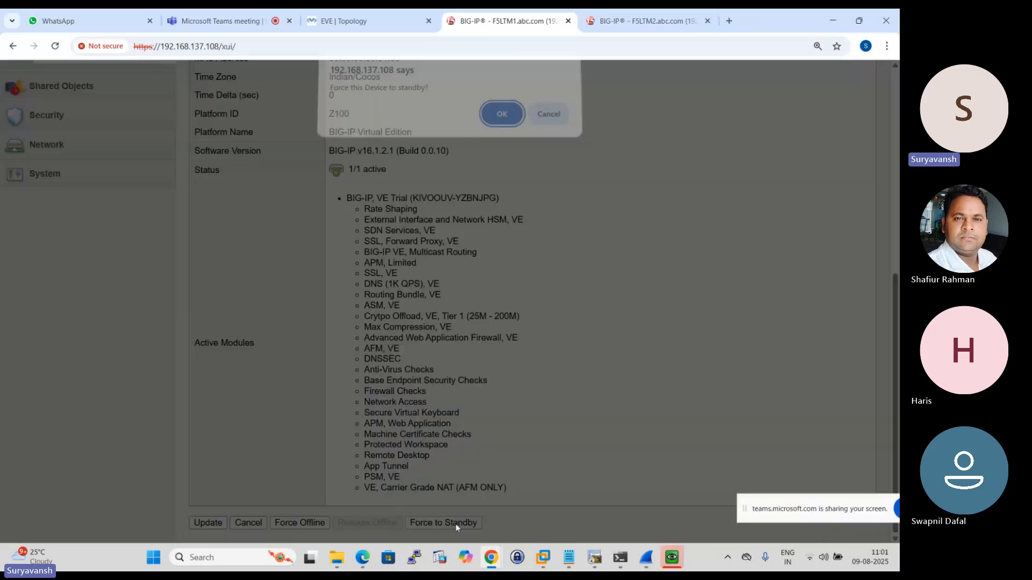
pyautogui.click(500, 118)
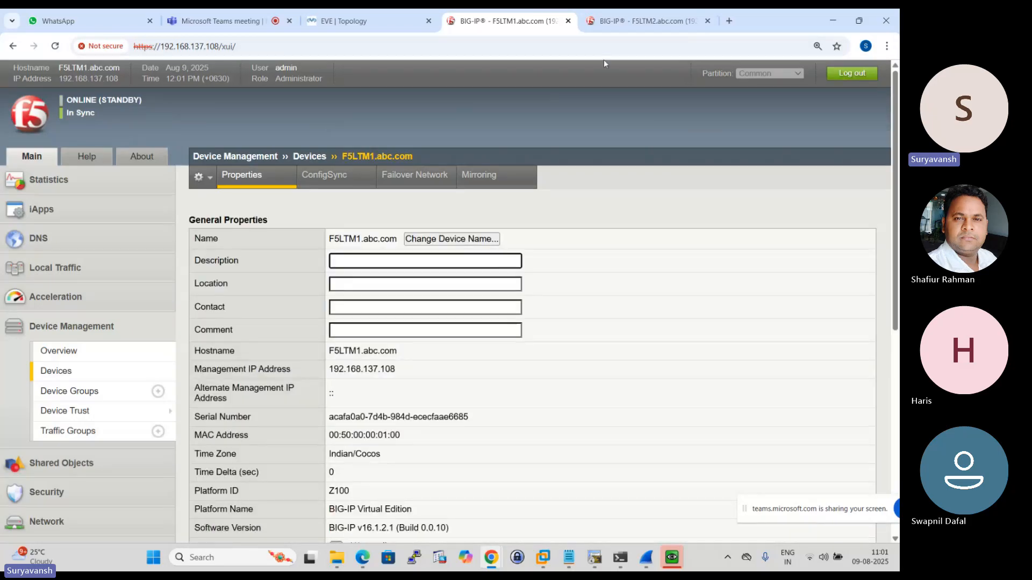
# - Check the failover state on F5LTM2, and inspect the status and available failover actions in F5LTM1's device properties
pyautogui.click(625, 20)
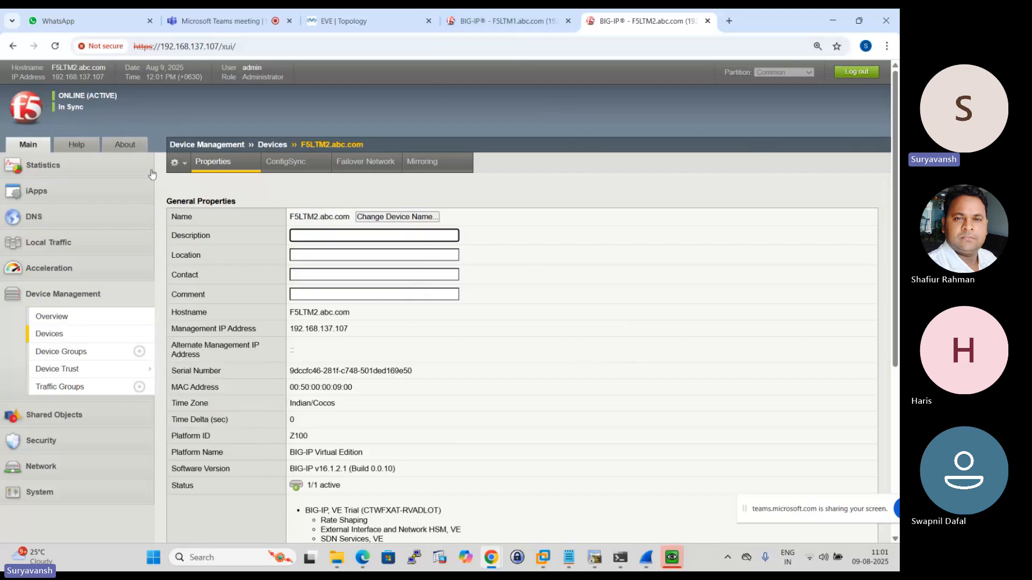
pyautogui.hotkey('ctrl', 'pageup')
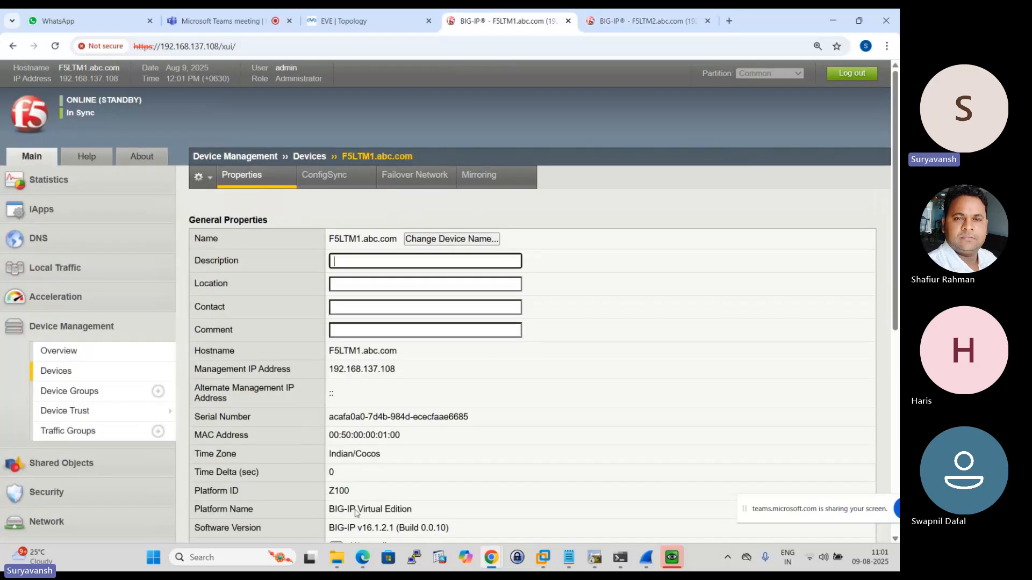
pyautogui.scroll(-2, 180, 291)
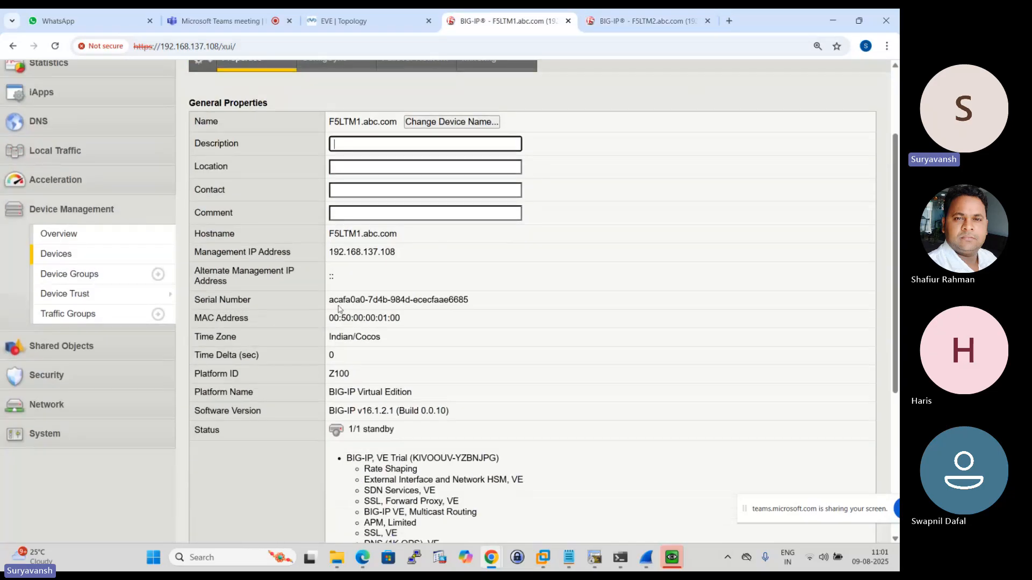
pyautogui.scroll(-5, 339, 309)
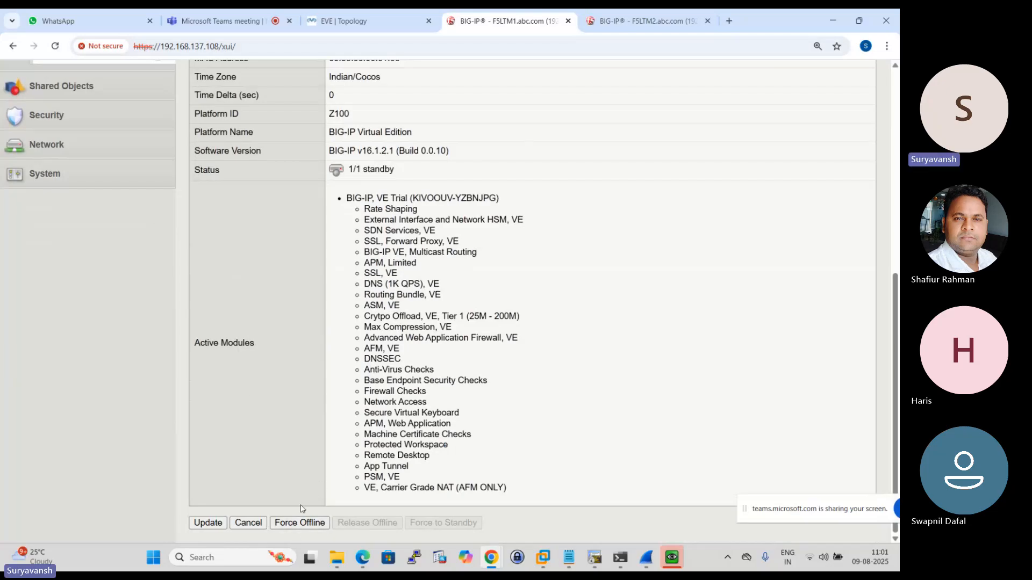
pyautogui.scroll(6, 313, 520)
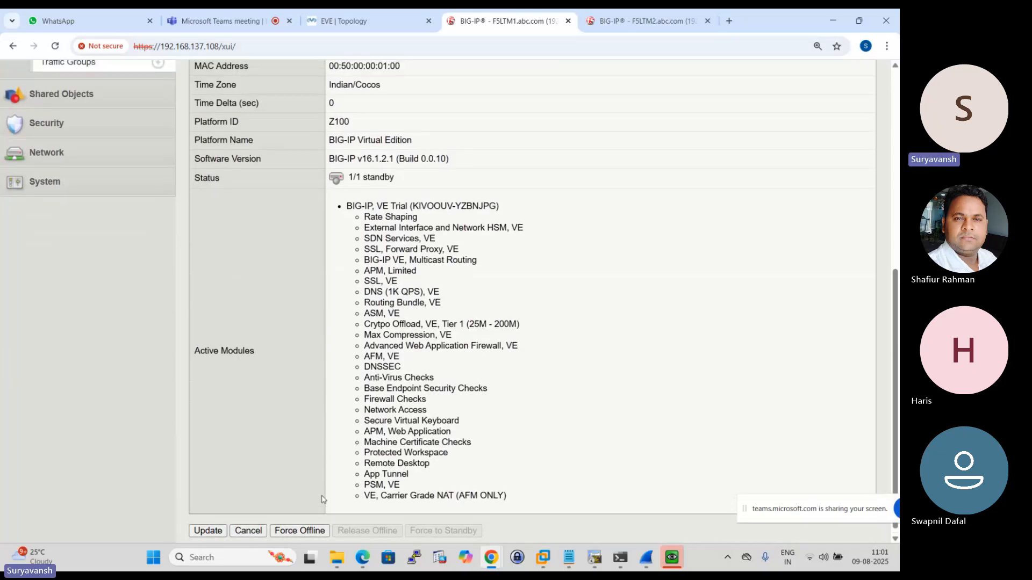
# - Open the F5LTM2.abc.com device properties on F5LTM2, force that device to standby and confirm the request
pyautogui.click(634, 20)
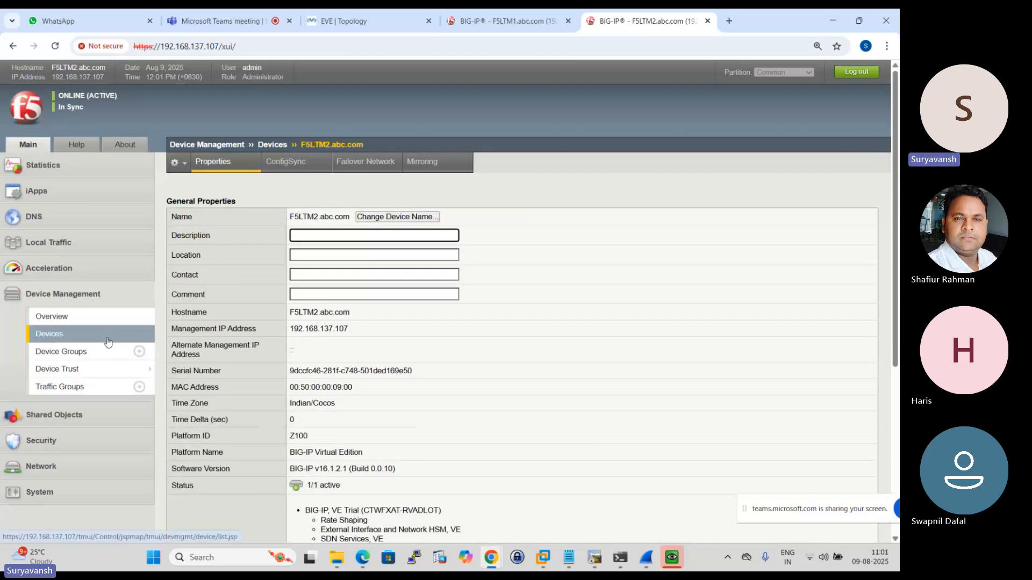
pyautogui.click(77, 332)
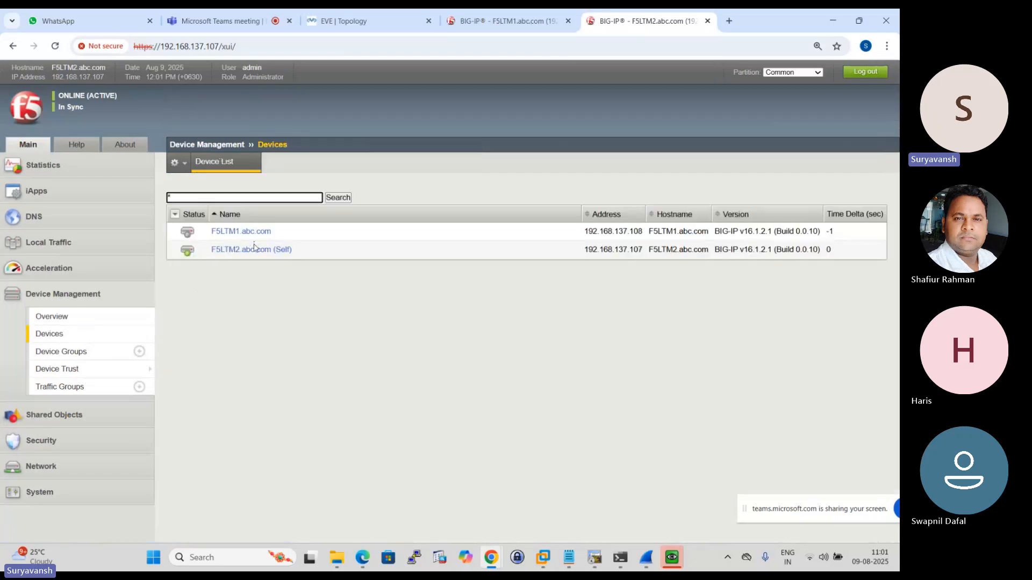
pyautogui.click(249, 250)
pyautogui.scroll(-5, 357, 356)
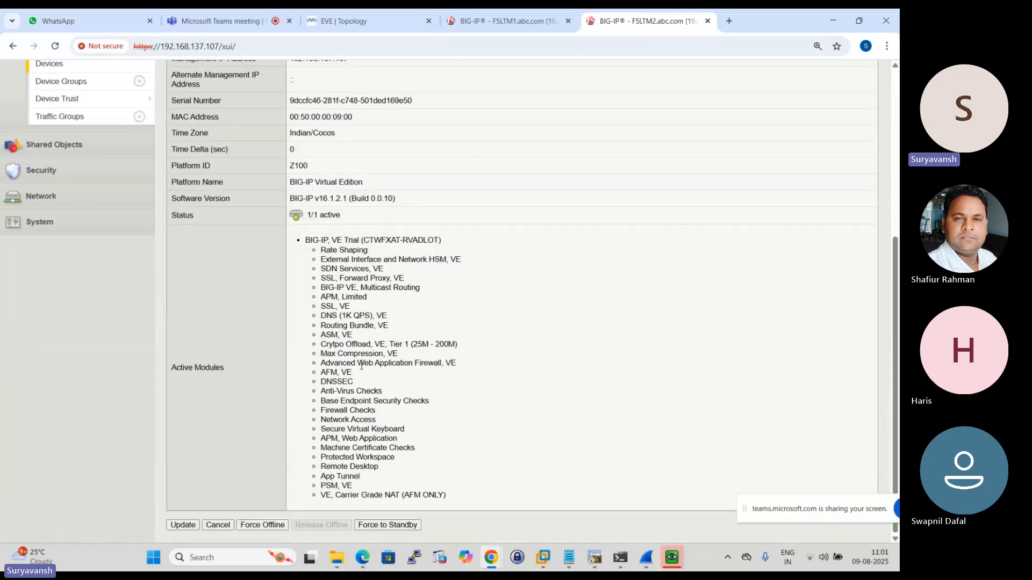
pyautogui.click(399, 526)
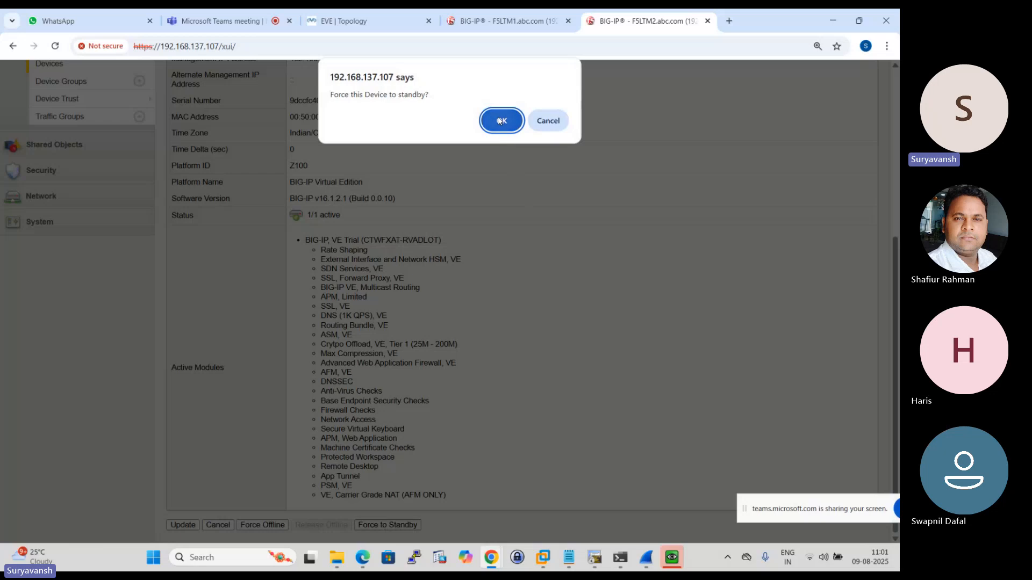
pyautogui.click(501, 121)
pyautogui.scroll(1, 417, 245)
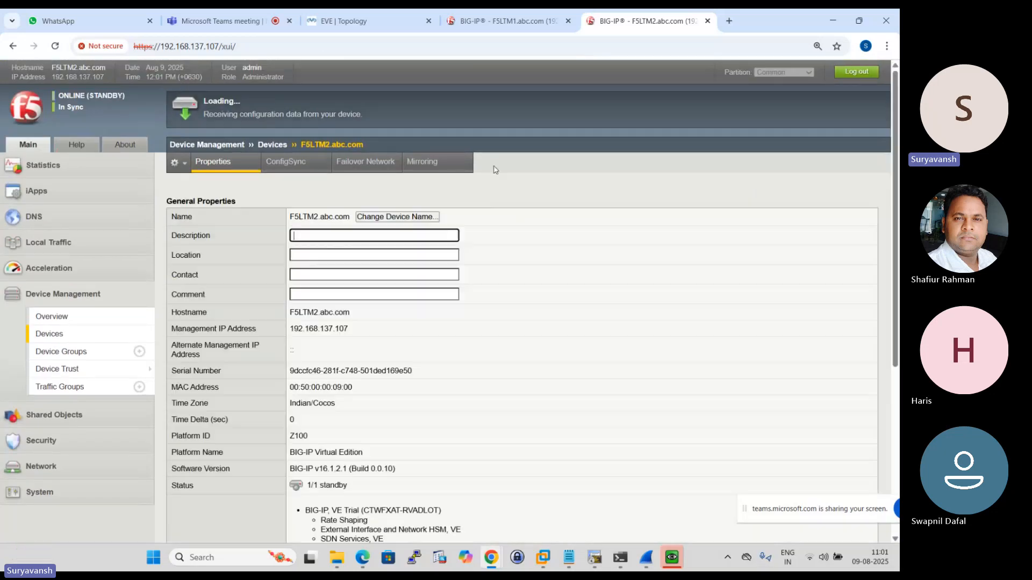
# - Check F5LTM1's failover state and show its Device Management device list with the status of both units
pyautogui.click(512, 20)
pyautogui.scroll(2, 389, 350)
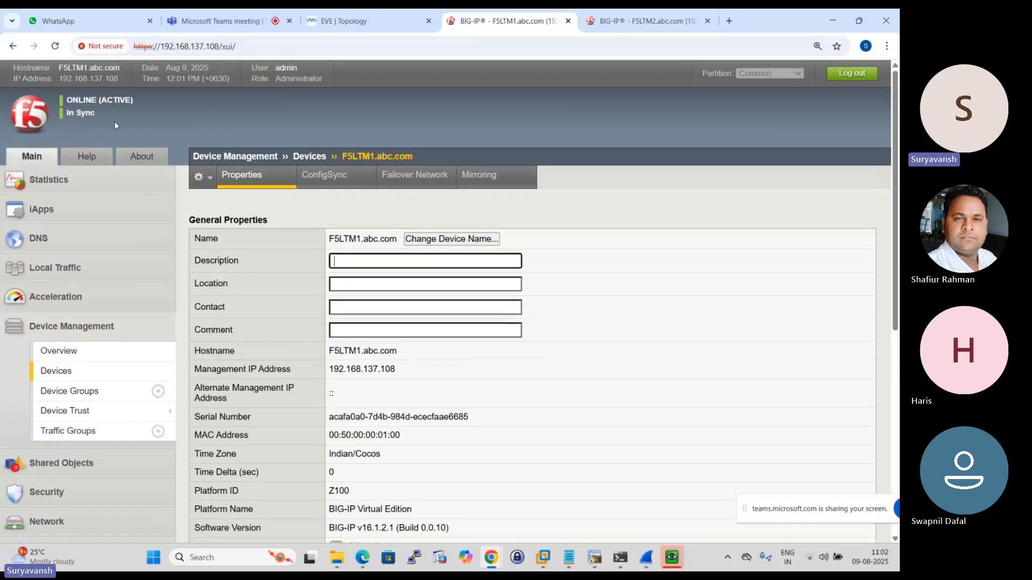
pyautogui.click(56, 371)
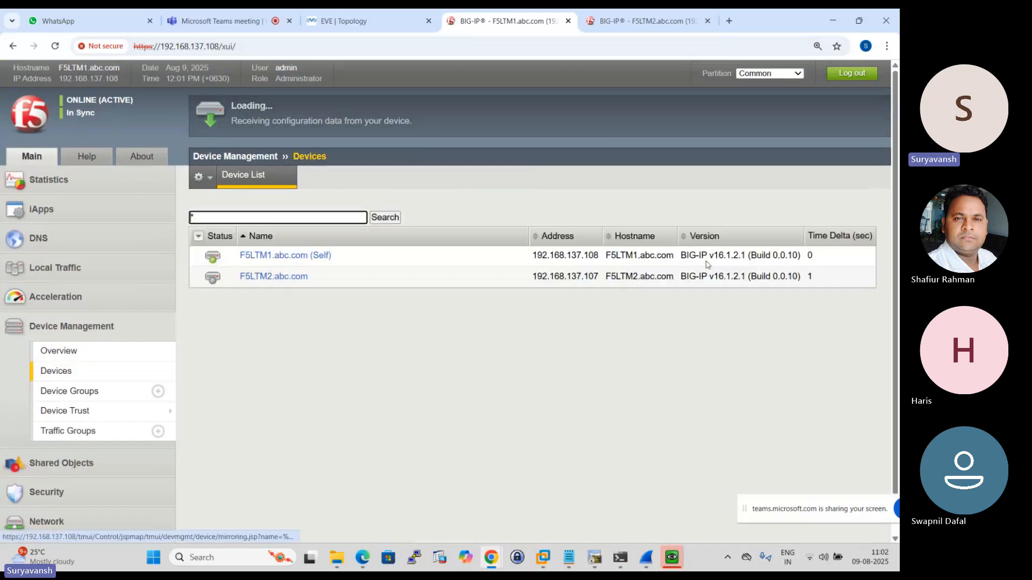
pyautogui.moveTo(84, 405)
pyautogui.scroll(-1, 126, 358)
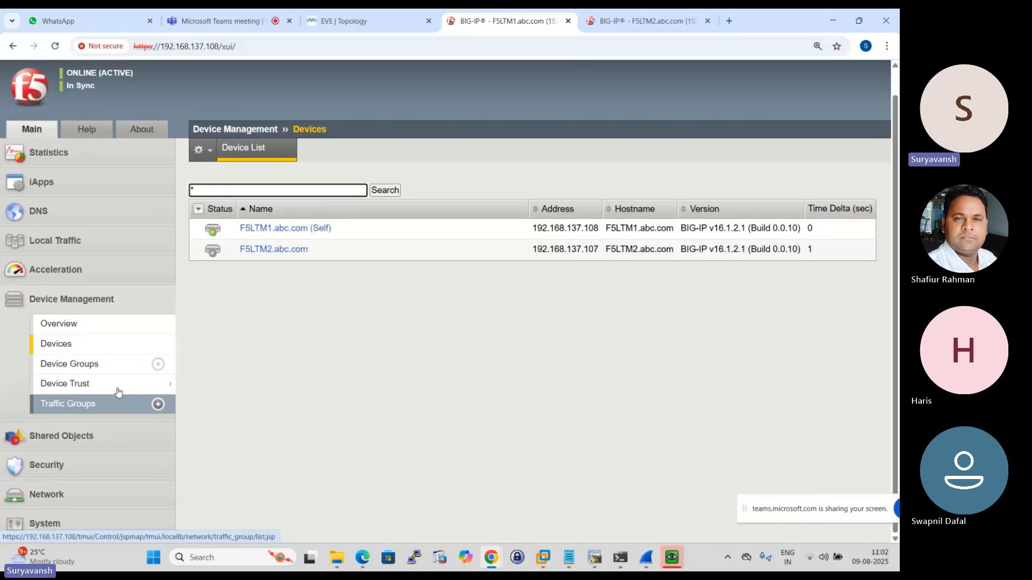
pyautogui.scroll(1, 478, 275)
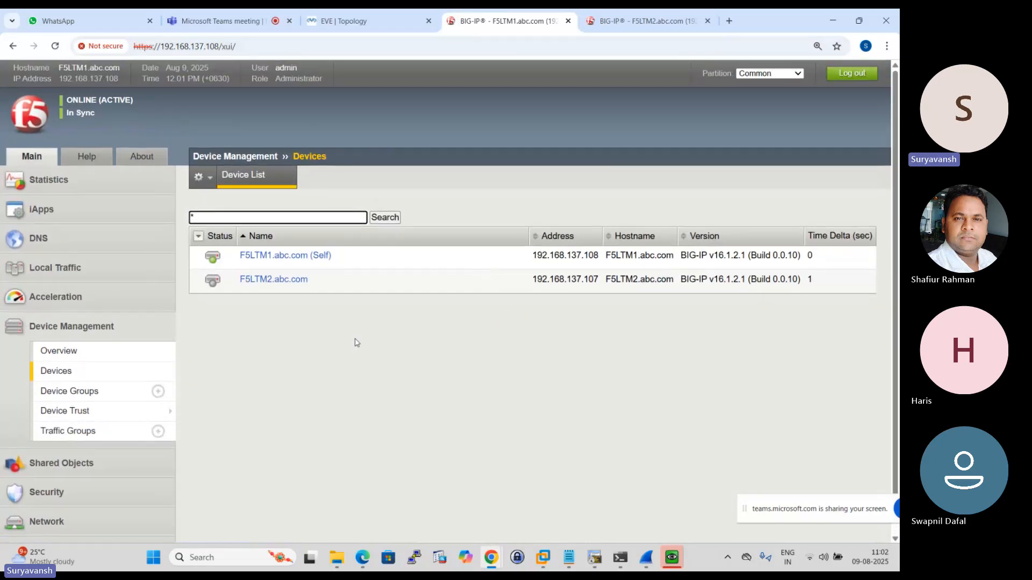
pyautogui.scroll(-1, 101, 360)
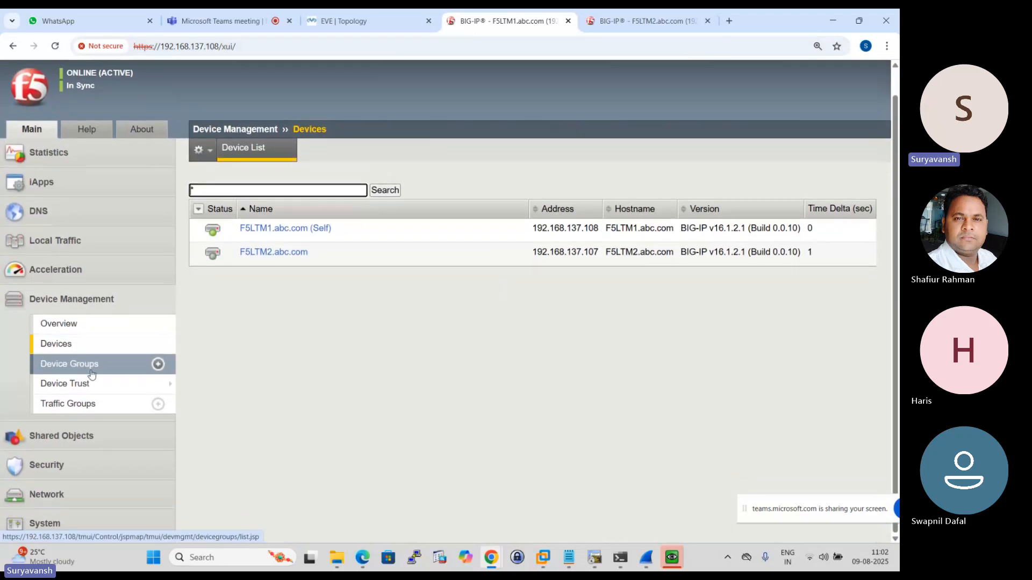
# - Show the Device Management overview on F5LTM1 and examine the sync status of the device groups and their members
pyautogui.click(74, 325)
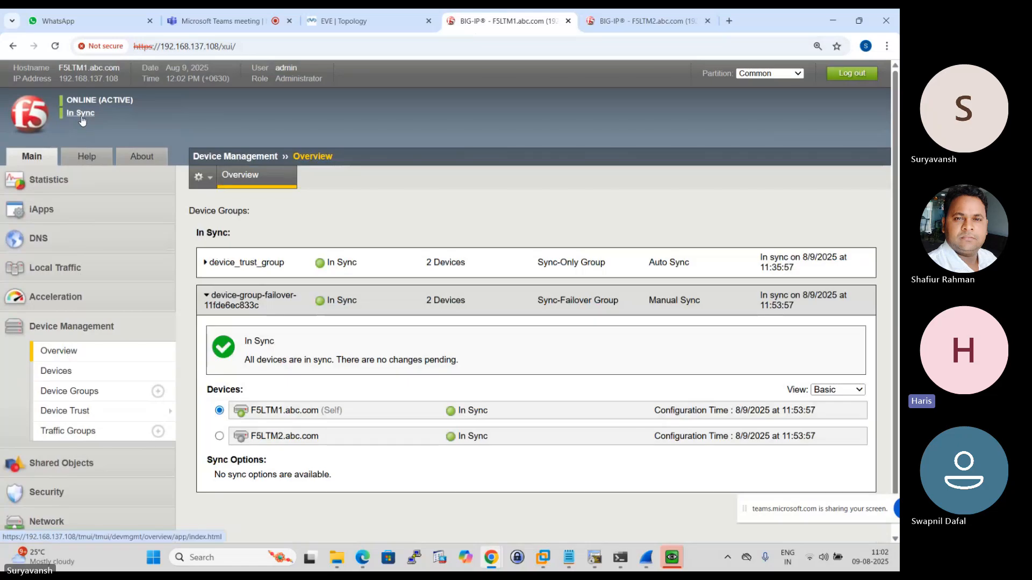
pyautogui.scroll(-1, 474, 317)
pyautogui.scroll(-1, 473, 317)
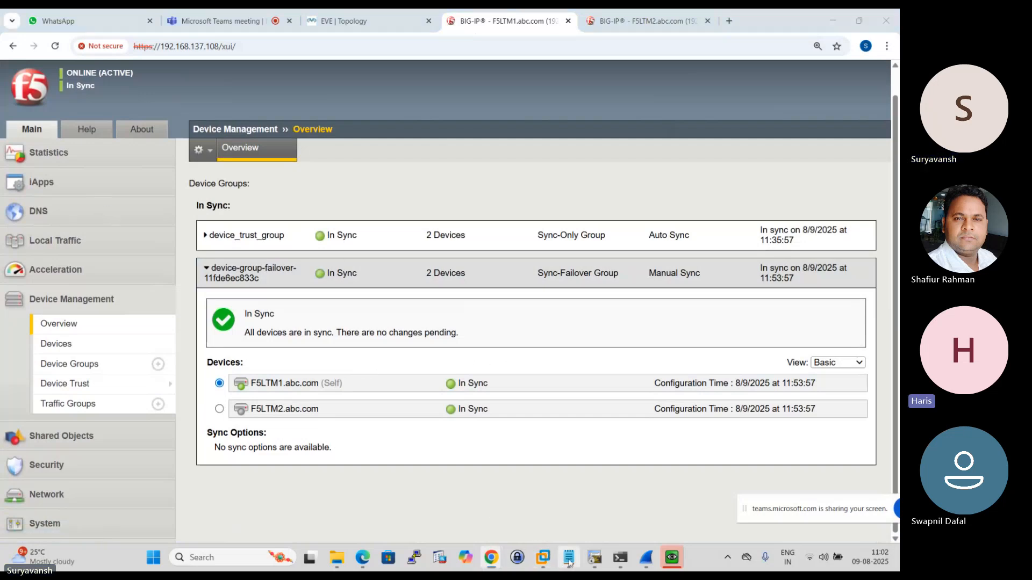
# - Switch to Notepad and show the start of the F5-LTM-HA-Troubleshooting.txt notes
pyautogui.hotkey('alt', 'Tab')
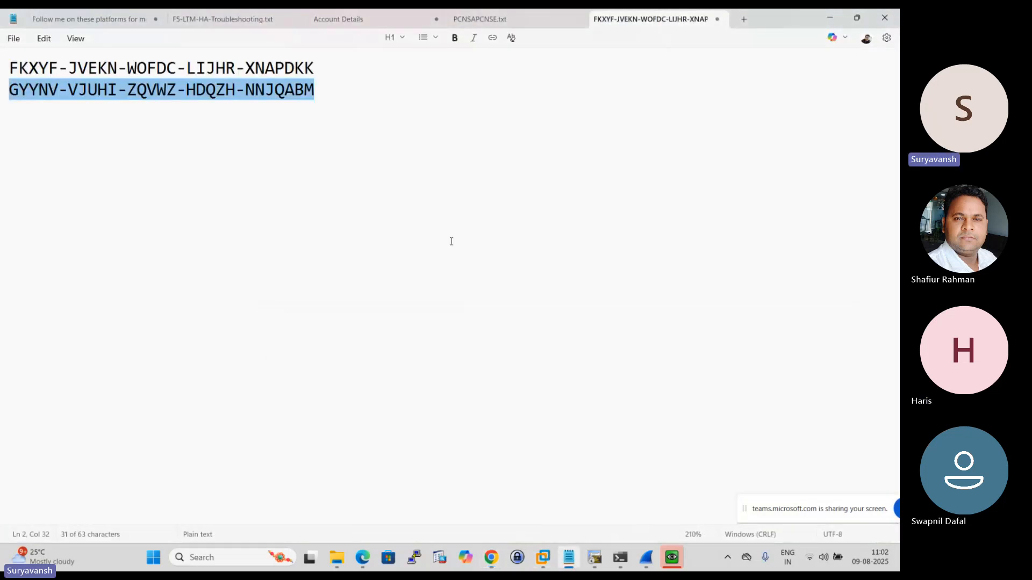
pyautogui.click(204, 20)
pyautogui.scroll(-10, 260, 209)
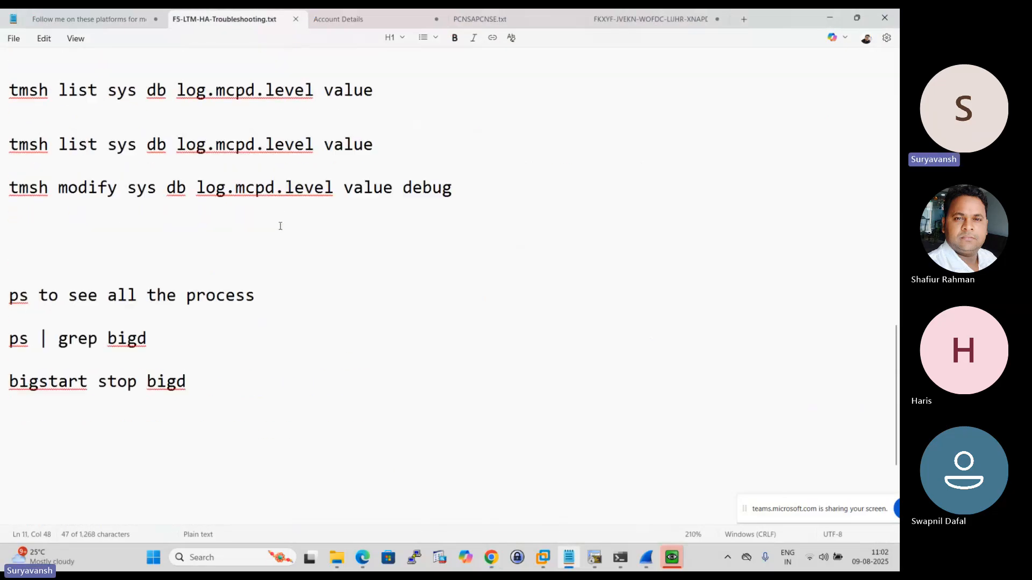
pyautogui.scroll(10, 268, 221)
pyautogui.click(260, 225)
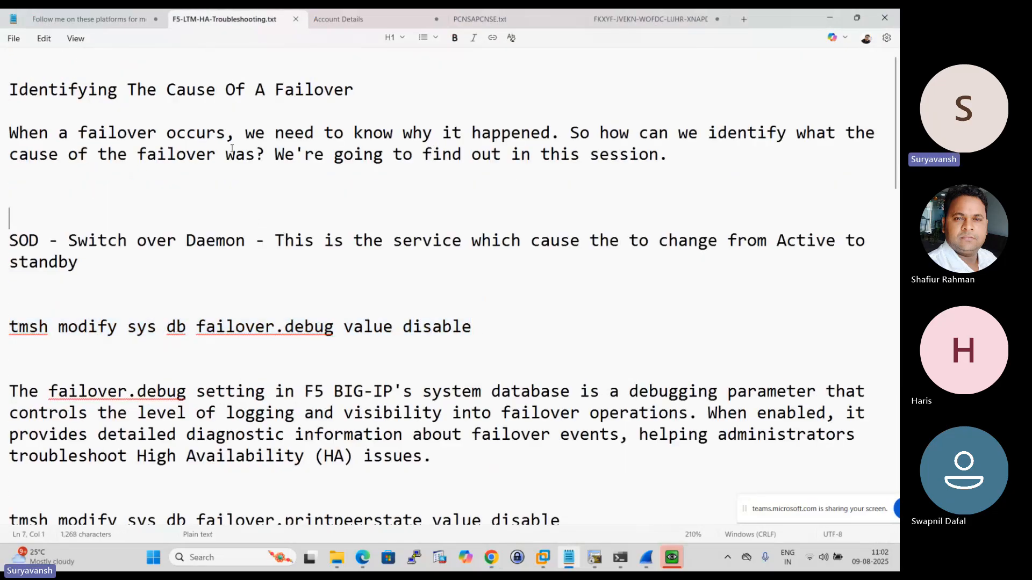
pyautogui.moveTo(21, 89)
pyautogui.mouseDown()
pyautogui.moveTo(359, 96)
pyautogui.moveTo(7, 90)
pyautogui.mouseUp()
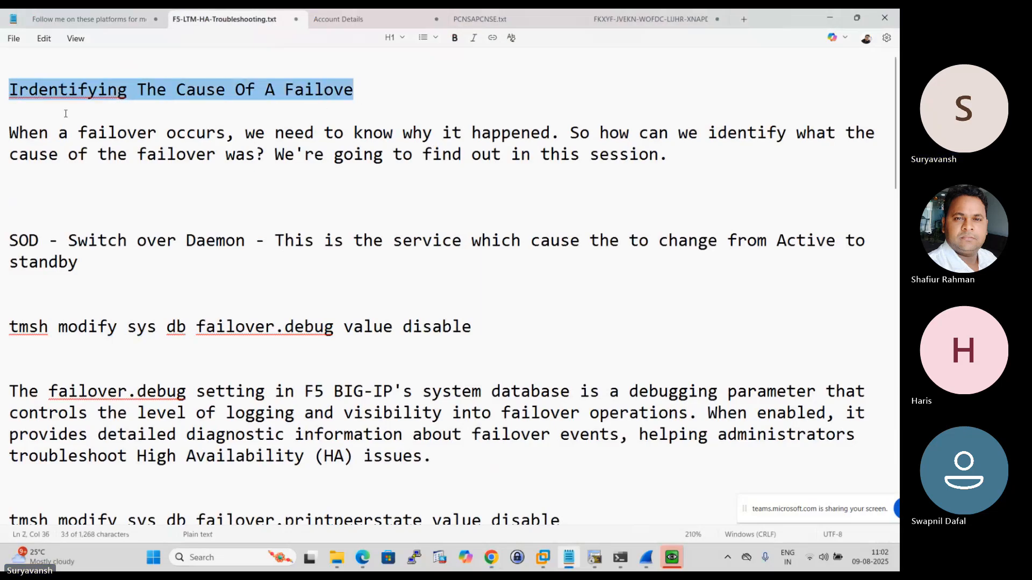
pyautogui.click(49, 107)
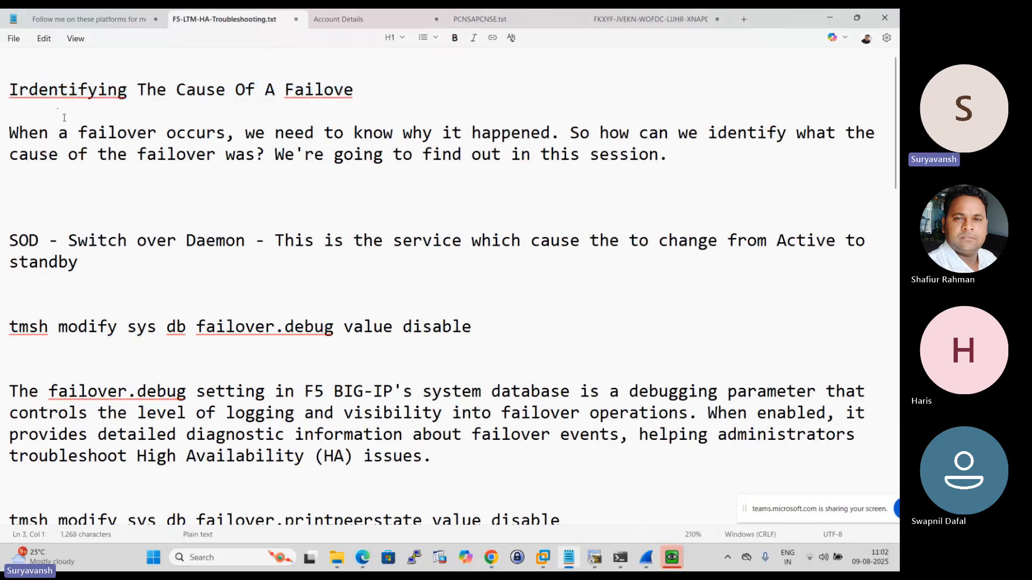
pyautogui.hotkey('ctrl', 'z')
# - Delete the blank line above the heading "Identifying The Cause Of A Failover"
pyautogui.click(18, 91)
pyautogui.click(7, 96)
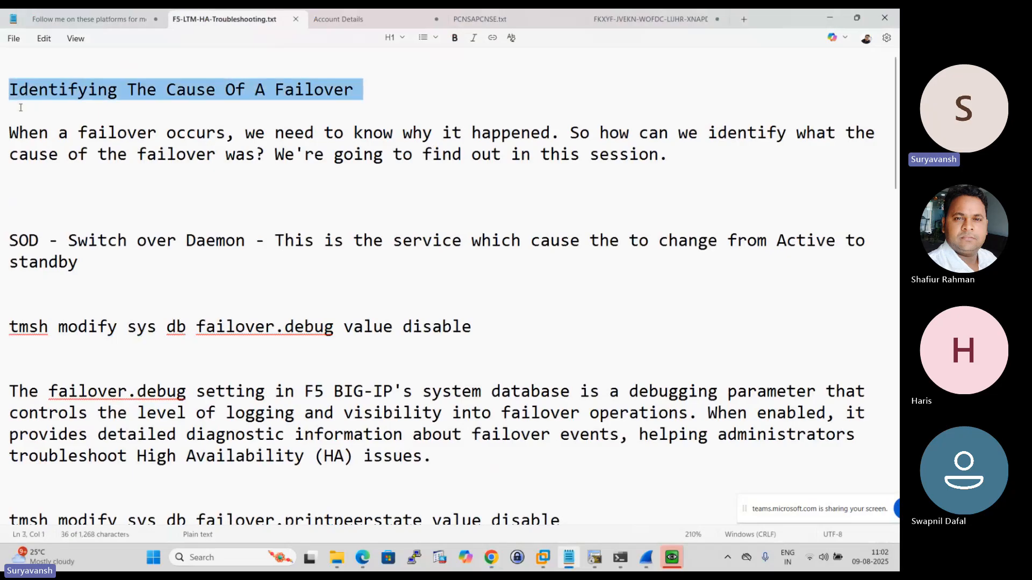
pyautogui.click(21, 108)
pyautogui.press('Up')
pyautogui.press('BackSpace')
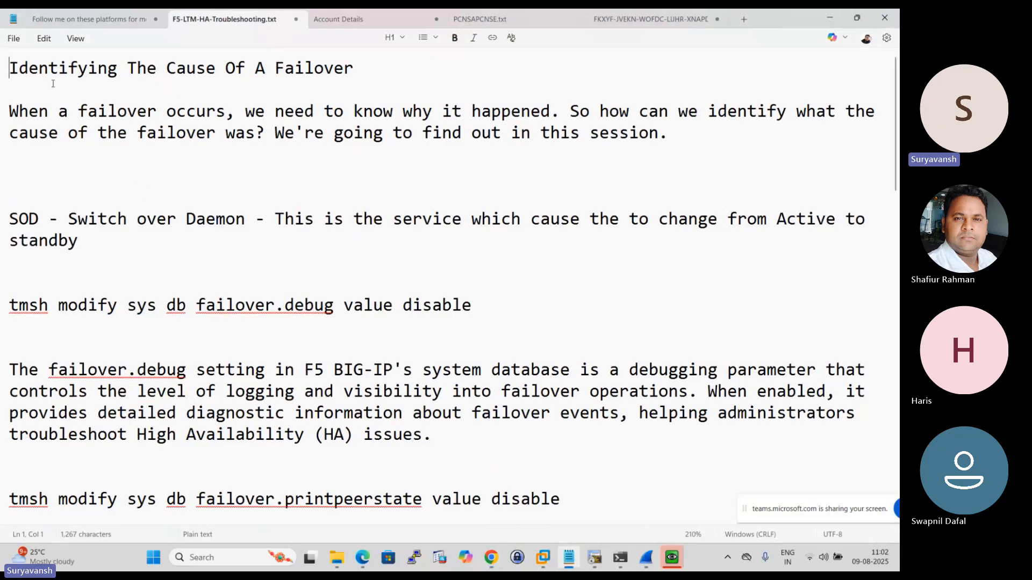
# - Highlight the notes' heading and the introductory sentences on why a failover happened and how to identify its cause
pyautogui.click(4, 69)
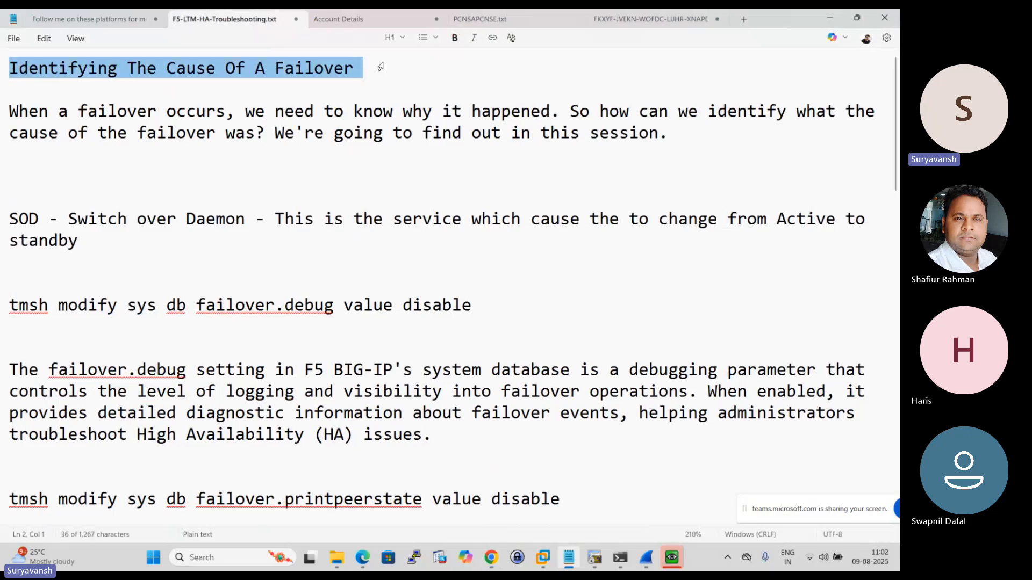
pyautogui.moveTo(246, 111); pyautogui.dragTo(610, 111)
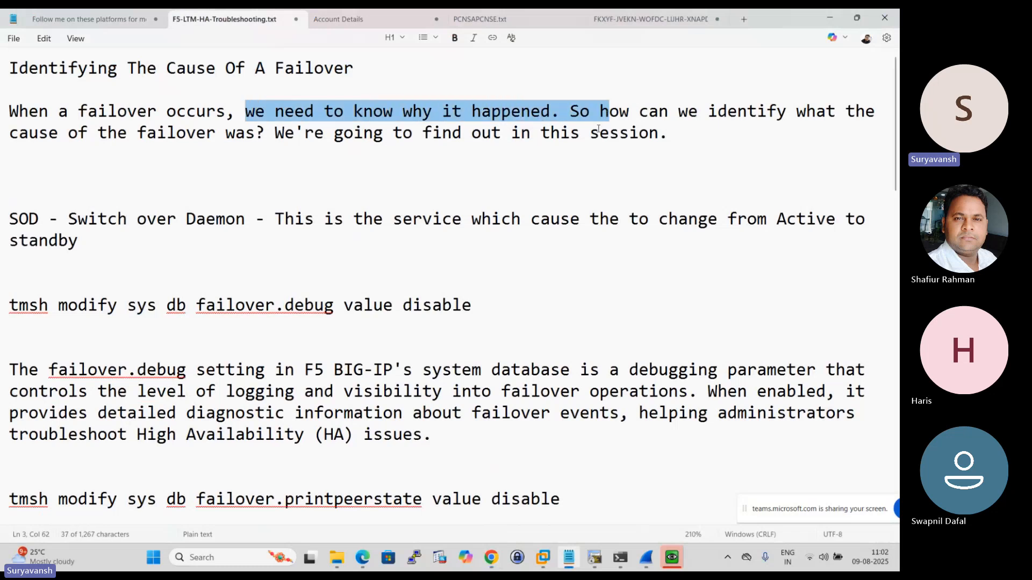
pyautogui.click(446, 160)
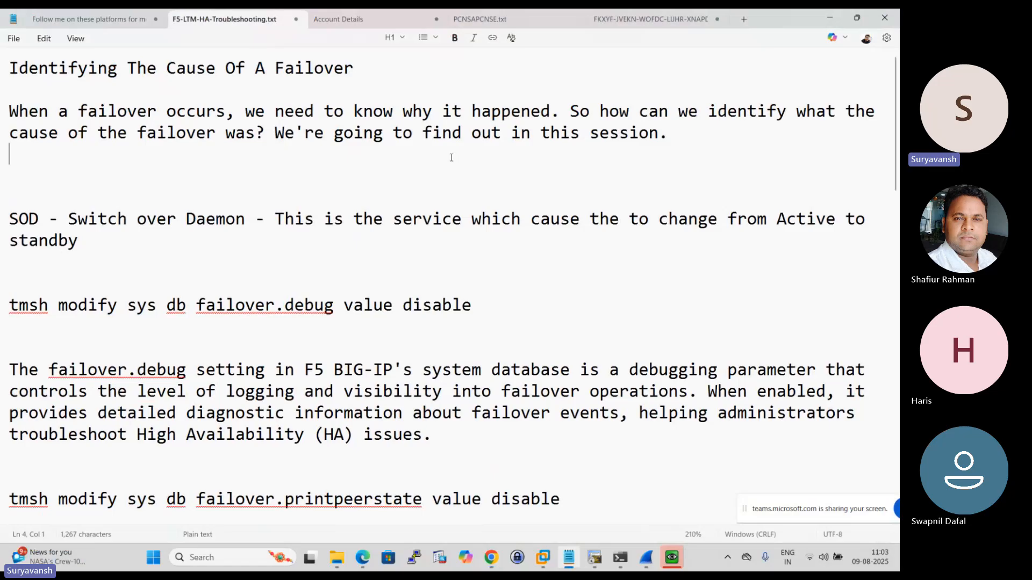
pyautogui.moveTo(245, 114); pyautogui.dragTo(820, 123)
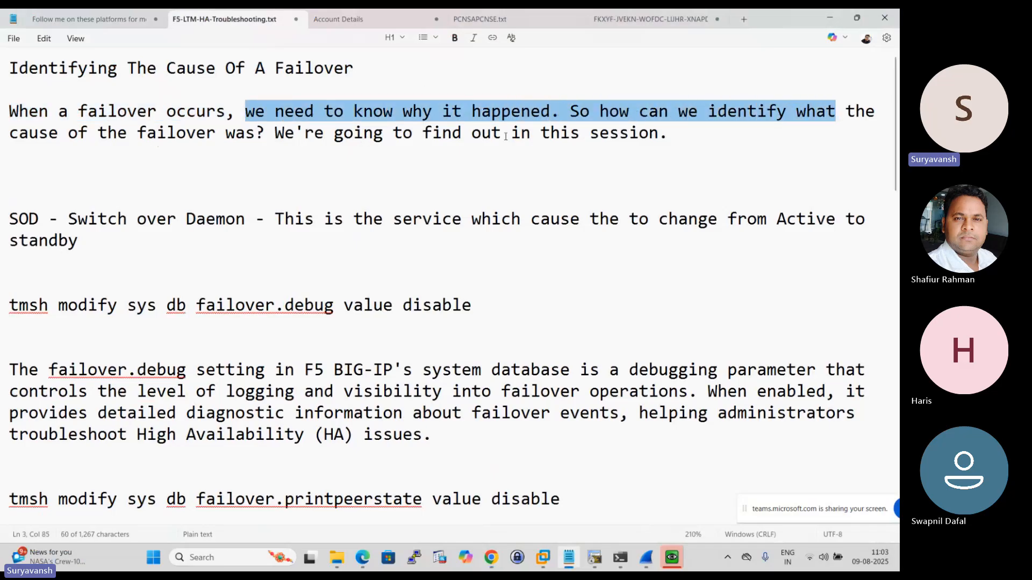
pyautogui.moveTo(690, 137); pyautogui.dragTo(10, 133)
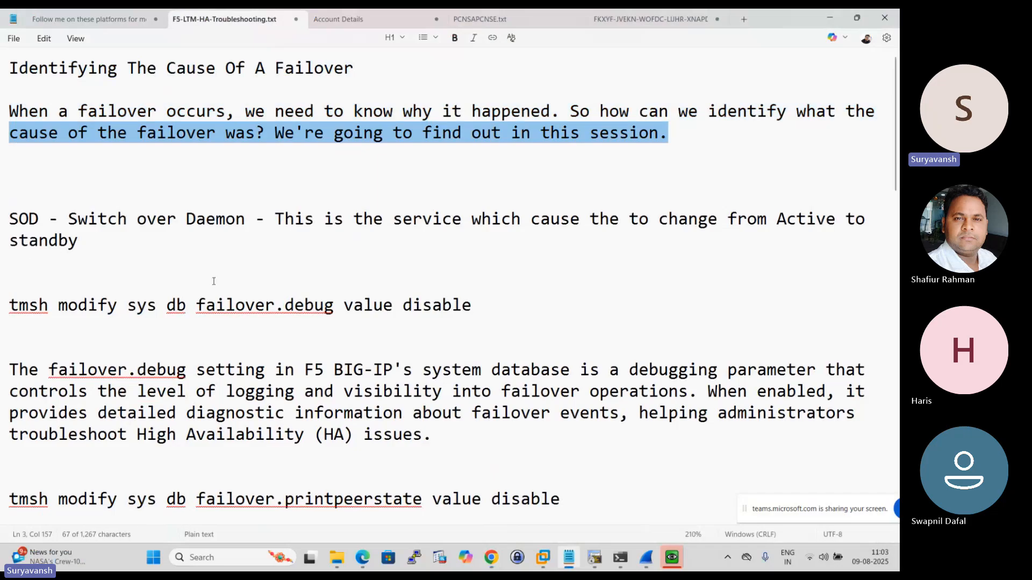
# - Highlight the SOD (Switch over Daemon) note and its description as the service that changes a unit from Active to standby
pyautogui.scroll(-3, 205, 296)
pyautogui.scroll(3, 204, 296)
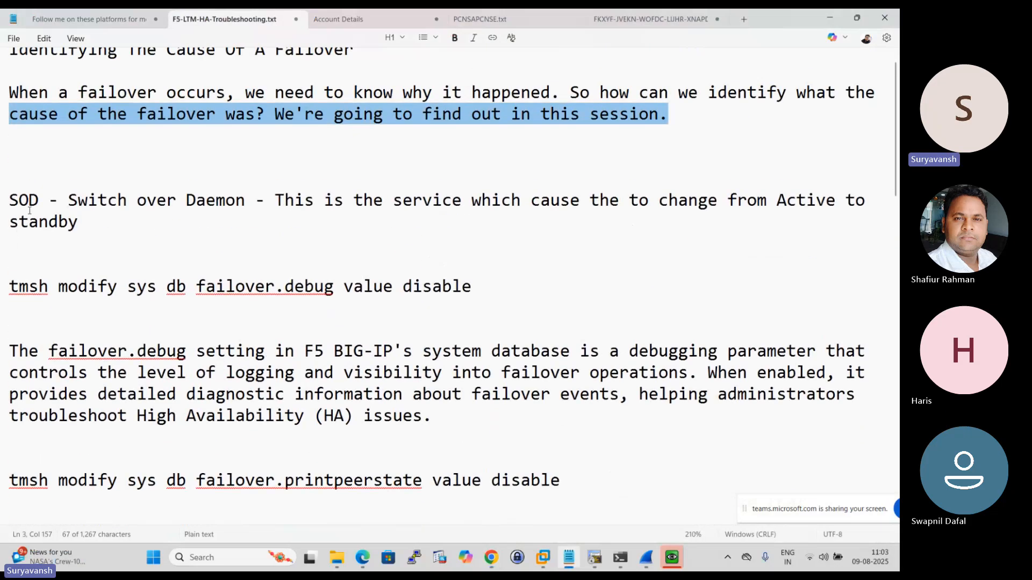
pyautogui.moveTo(39, 199); pyautogui.dragTo(1, 199)
pyautogui.click(91, 245)
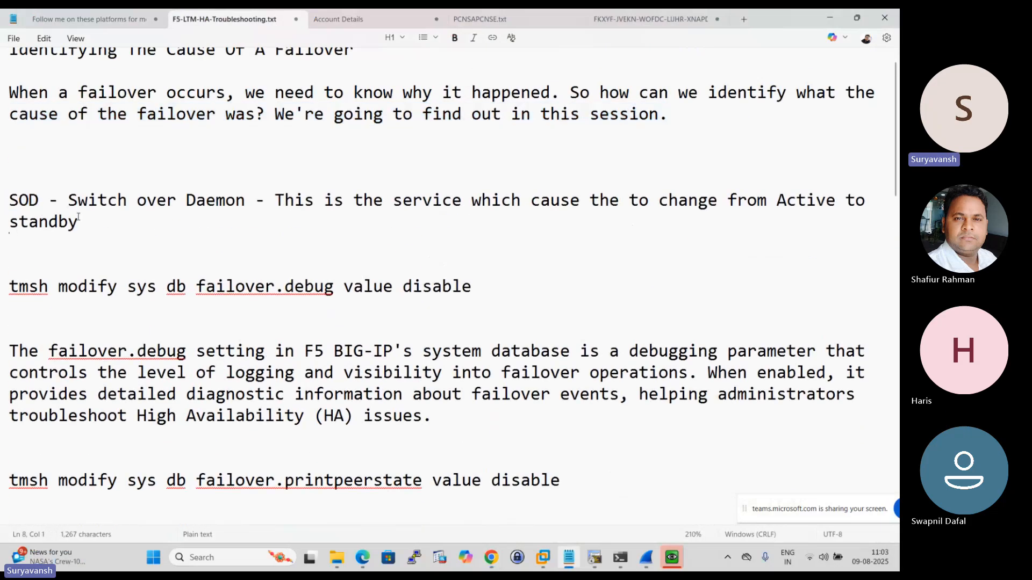
pyautogui.moveTo(67, 200); pyautogui.dragTo(855, 202)
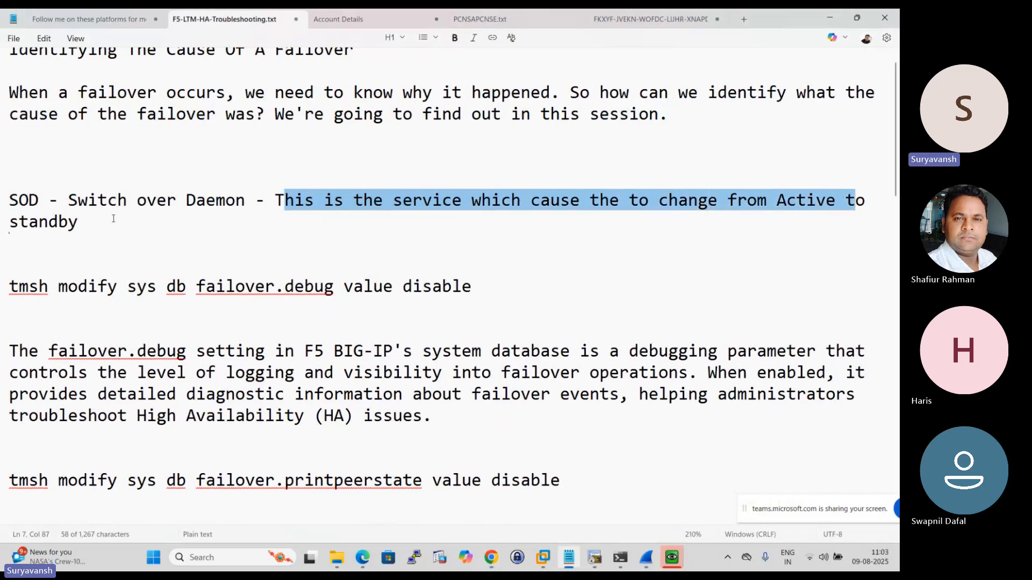
pyautogui.click(59, 222)
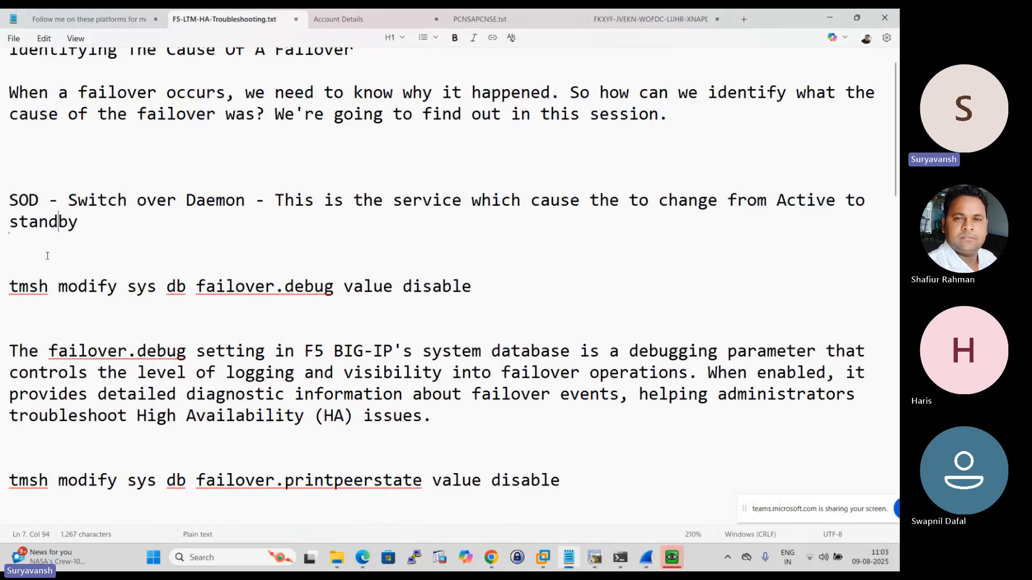
pyautogui.moveTo(80, 199); pyautogui.dragTo(234, 200)
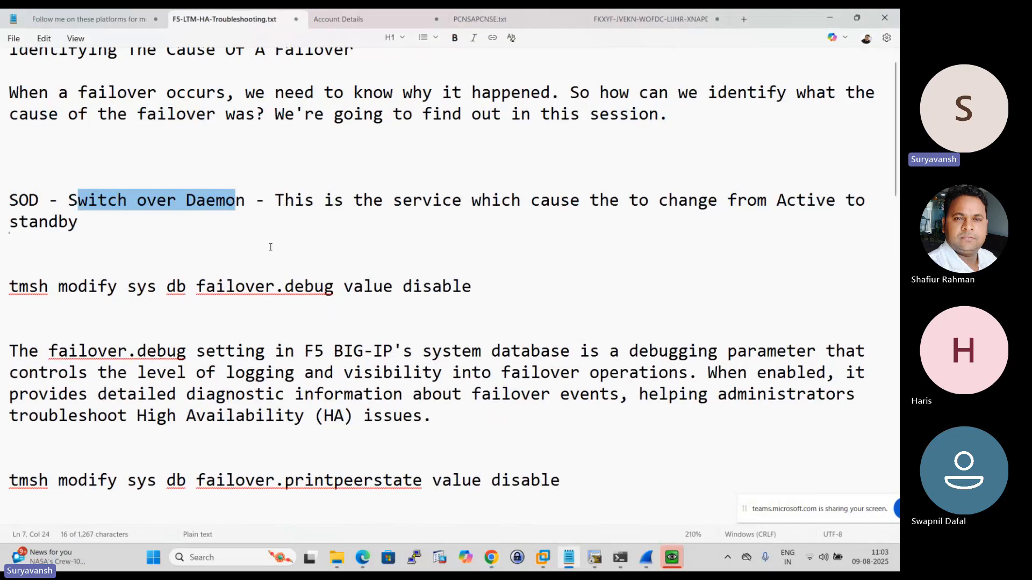
pyautogui.moveTo(52, 200); pyautogui.dragTo(1, 205)
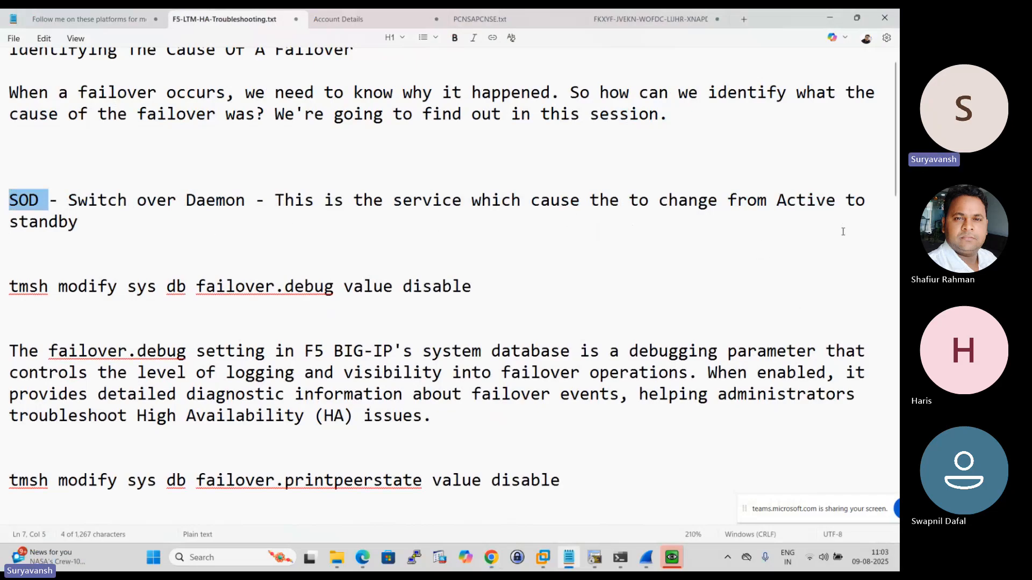
# - Highlight the command "tmsh modify sys db failover.debug value disable" in the notes, including its disable value
pyautogui.scroll(-1, 317, 269)
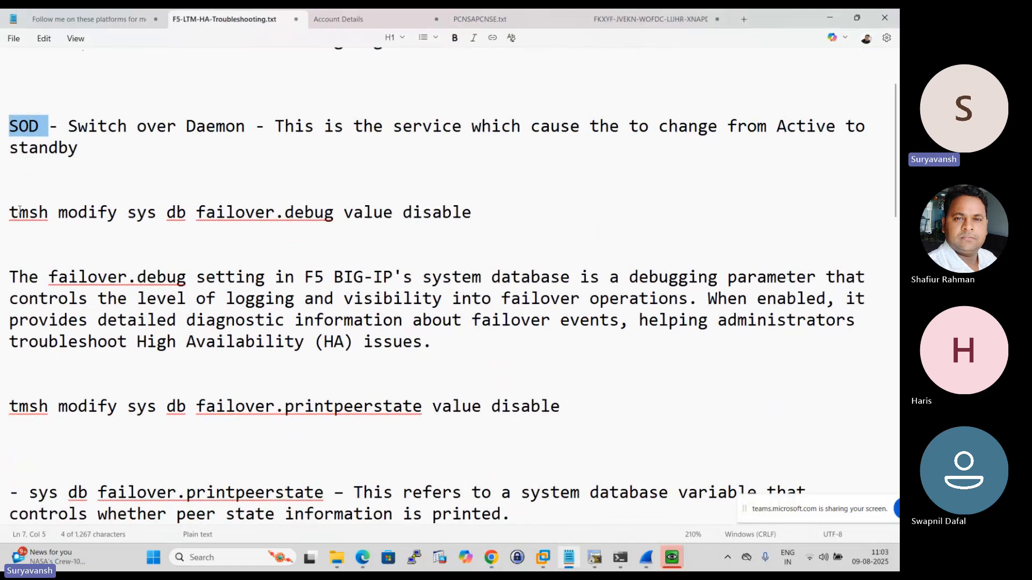
pyautogui.tripleClick(19, 210)
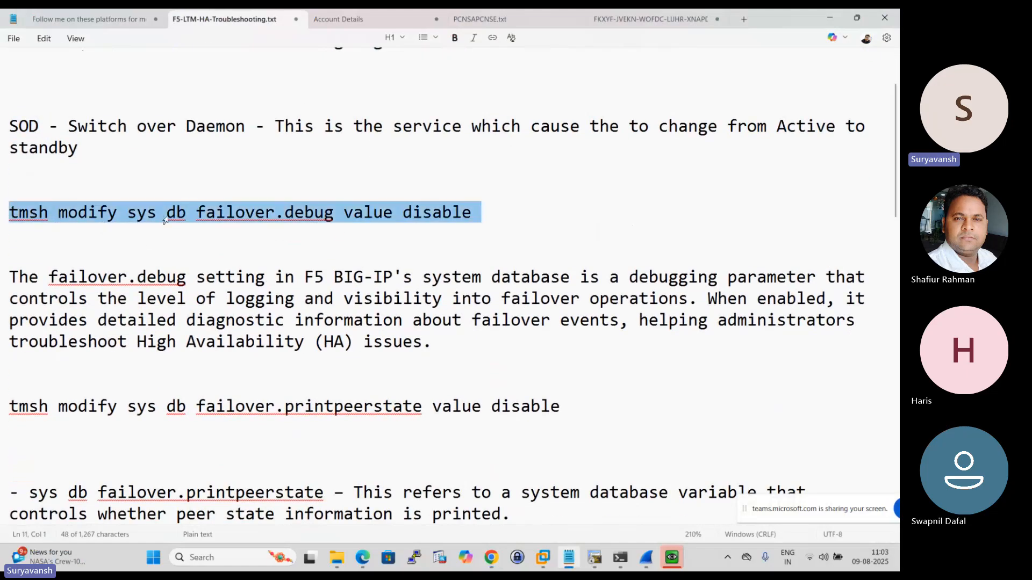
pyautogui.click(250, 231)
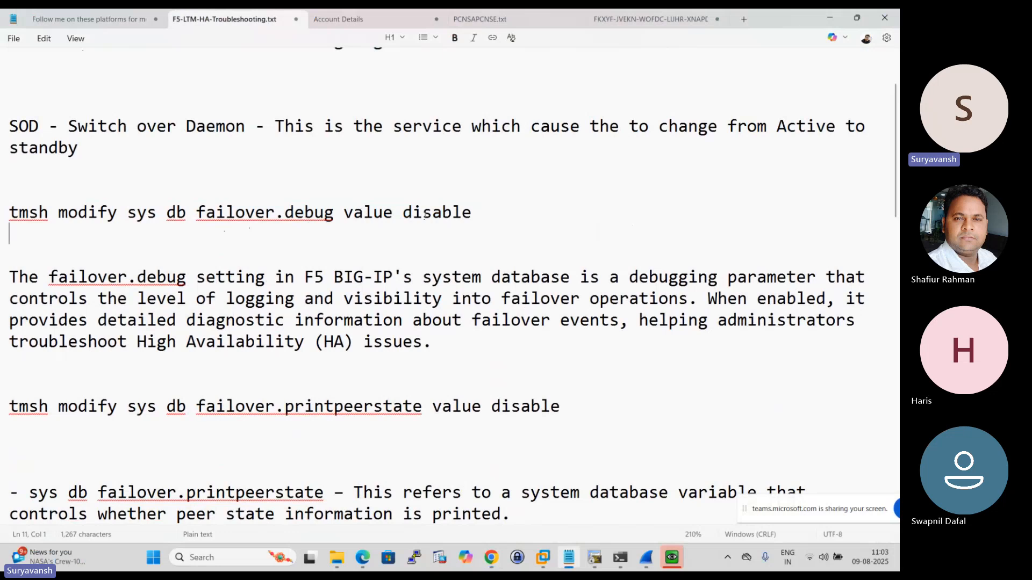
pyautogui.moveTo(412, 212); pyautogui.dragTo(489, 210)
pyautogui.click(450, 226)
pyautogui.moveTo(403, 213); pyautogui.dragTo(9, 212)
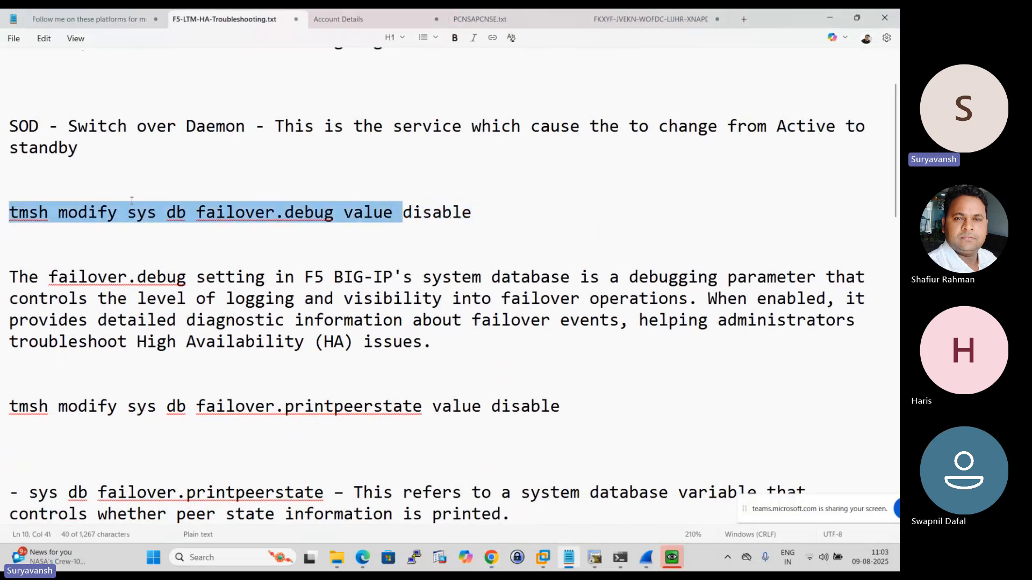
pyautogui.click(170, 247)
pyautogui.scroll(-4, 232, 263)
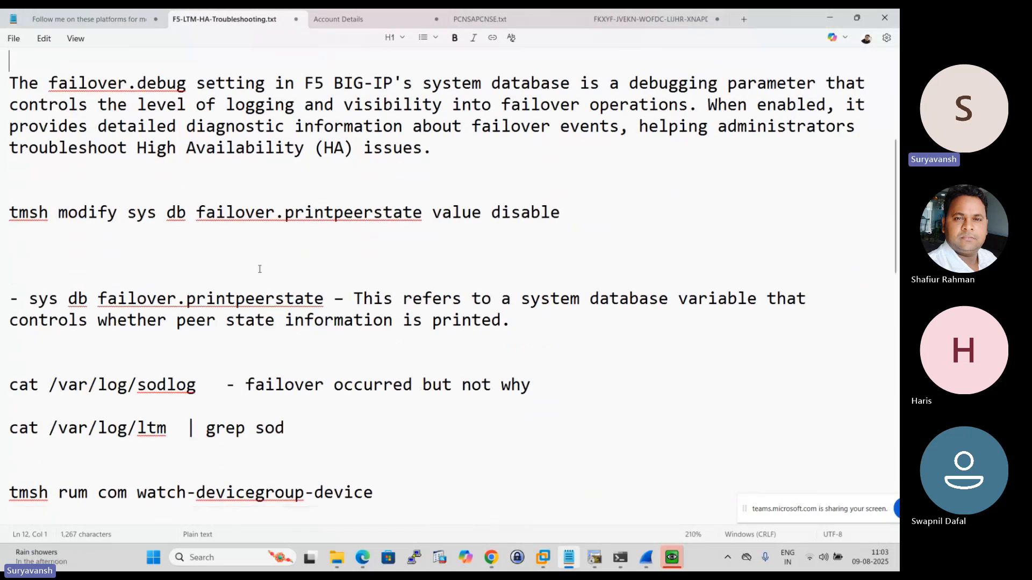
pyautogui.scroll(3, 231, 260)
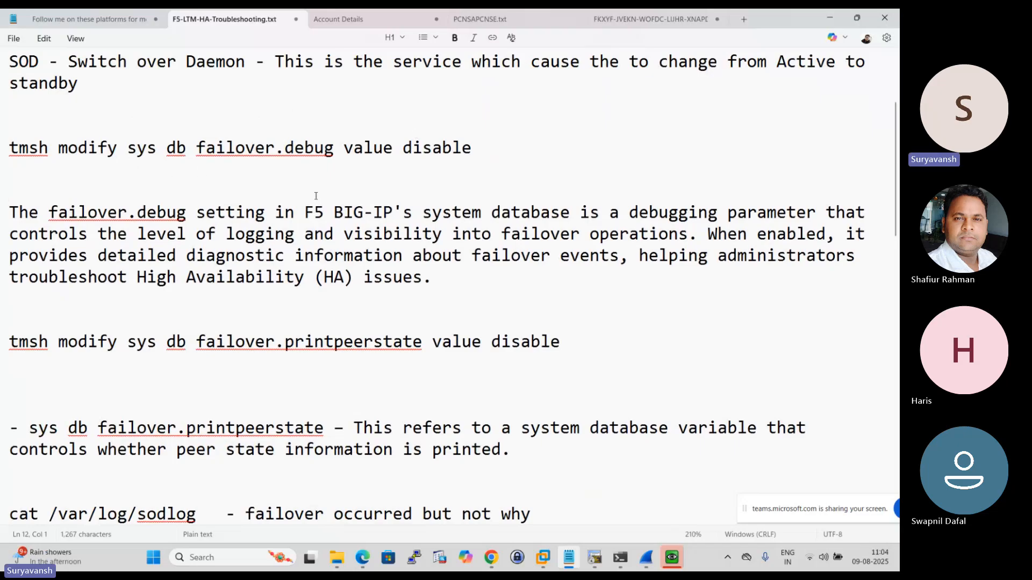
pyautogui.moveTo(20, 152); pyautogui.dragTo(363, 158)
pyautogui.click(347, 185)
pyautogui.scroll(-2, 427, 164)
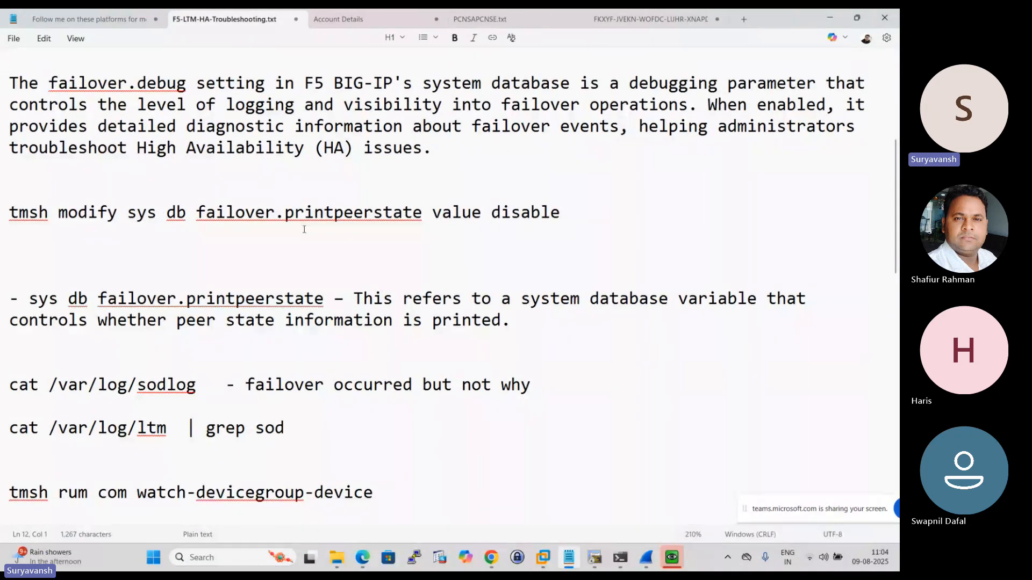
pyautogui.scroll(2, 323, 231)
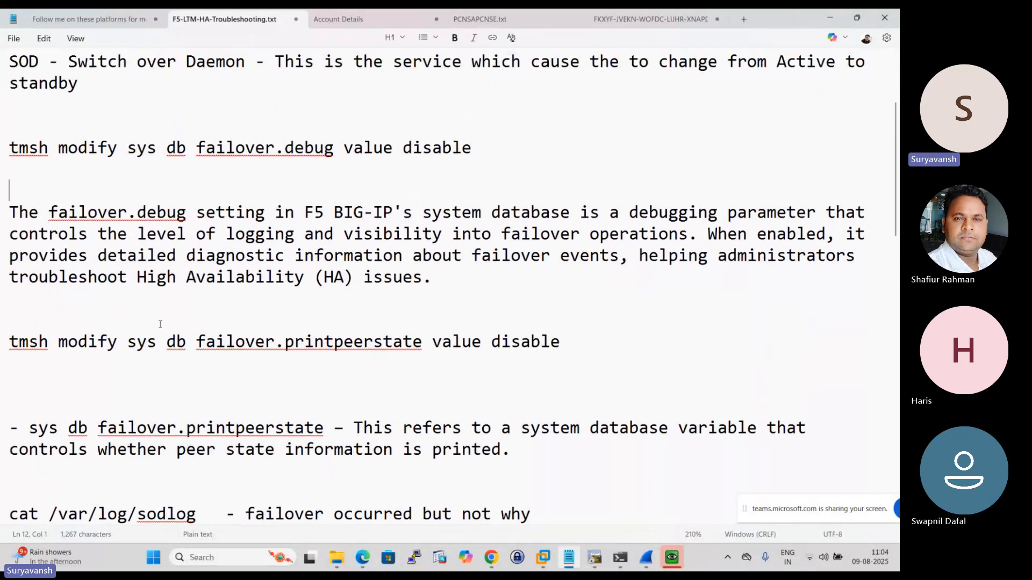
# - Highlight the command "tmsh modify sys db failover.printpeerstate value disable" in the notes
pyautogui.scroll(-2, 160, 324)
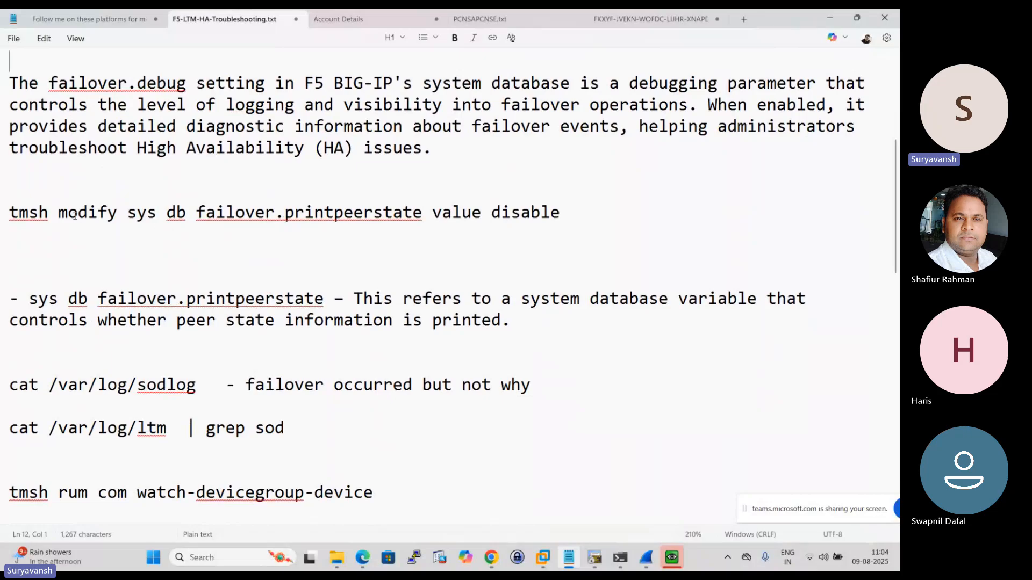
pyautogui.moveTo(68, 213); pyautogui.dragTo(198, 212)
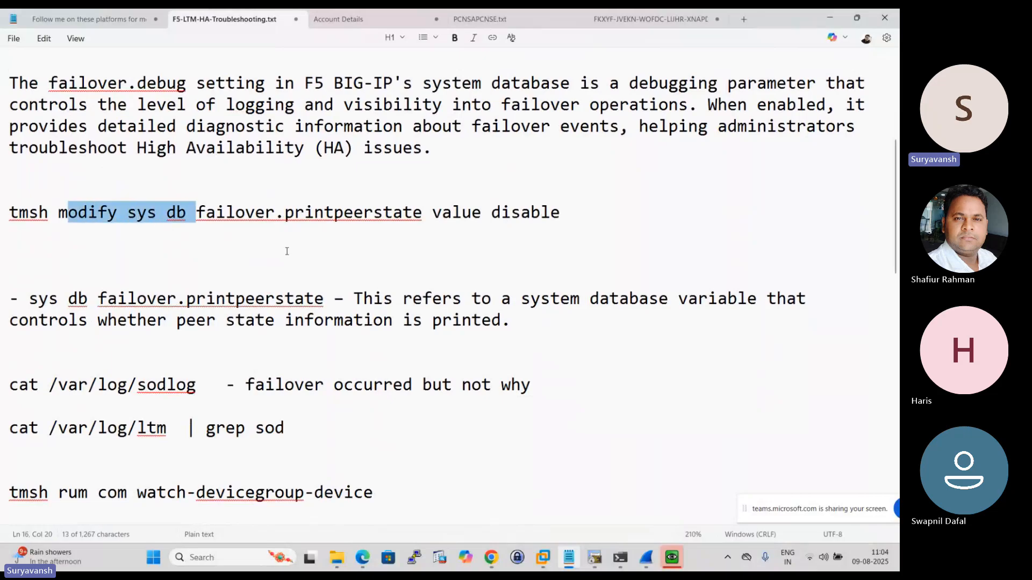
pyautogui.click(287, 251)
pyautogui.moveTo(434, 214); pyautogui.dragTo(10, 215)
pyautogui.click(492, 257)
pyautogui.moveTo(561, 214); pyautogui.dragTo(8, 214)
pyautogui.click(245, 247)
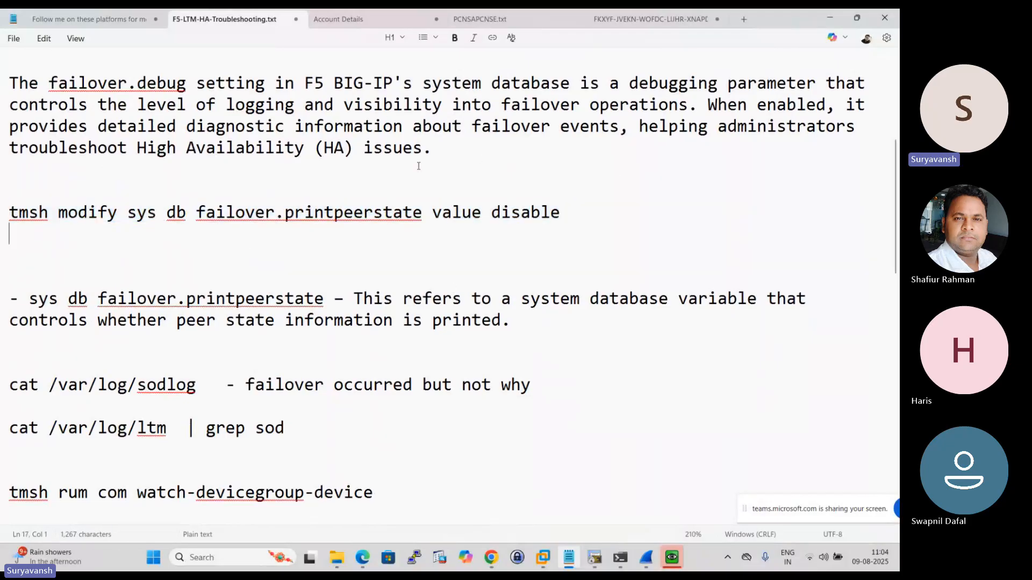
# - Return to the failover.debug command, highlight it again and look over the log commands further down the notes
pyautogui.scroll(5, 538, 200)
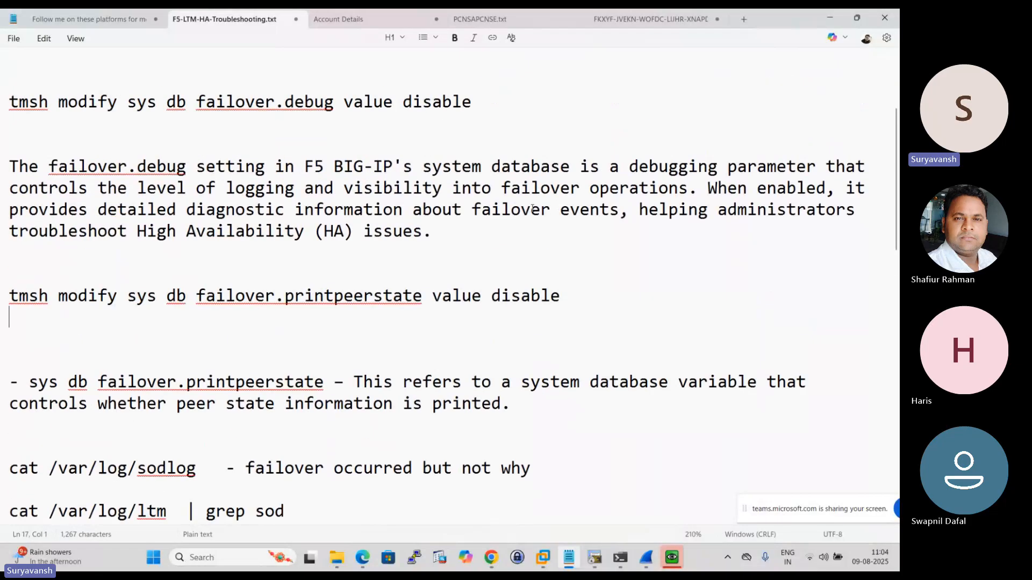
pyautogui.moveTo(463, 287); pyautogui.dragTo(423, 286)
pyautogui.hotkey('shift', 'Home')
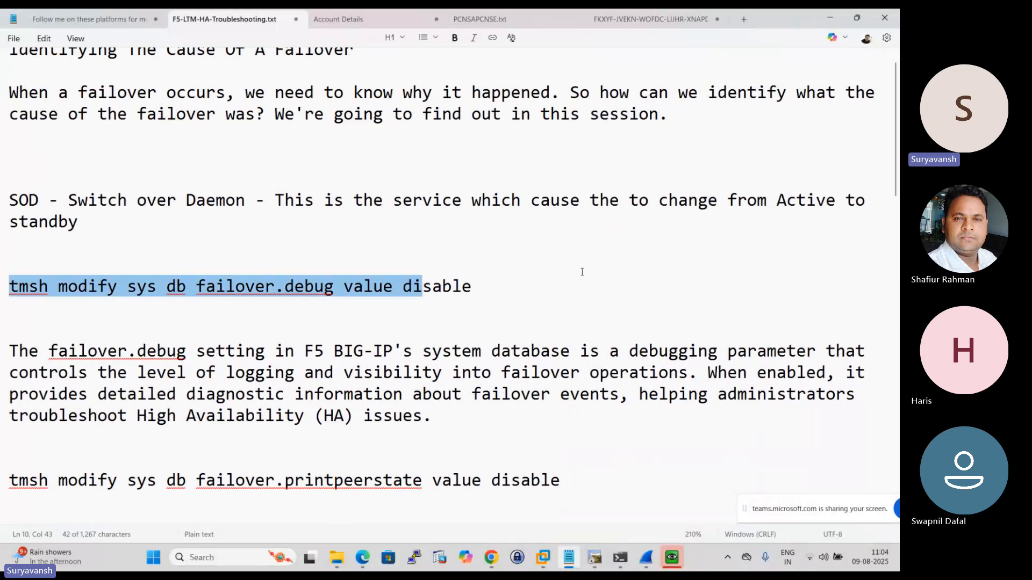
pyautogui.scroll(-4, 583, 269)
pyautogui.click(334, 310)
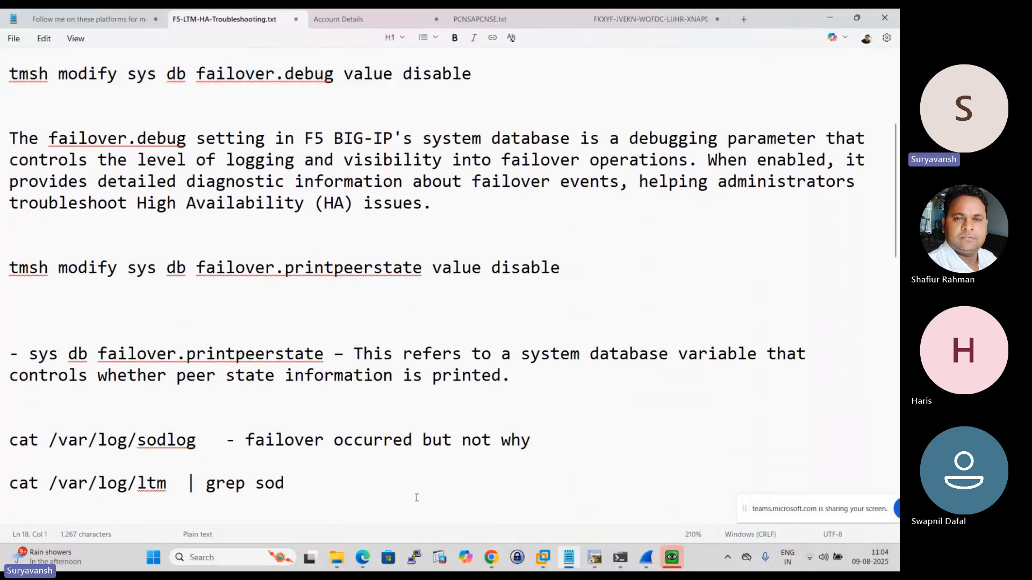
pyautogui.scroll(2, 366, 277)
pyautogui.scroll(-5, 365, 276)
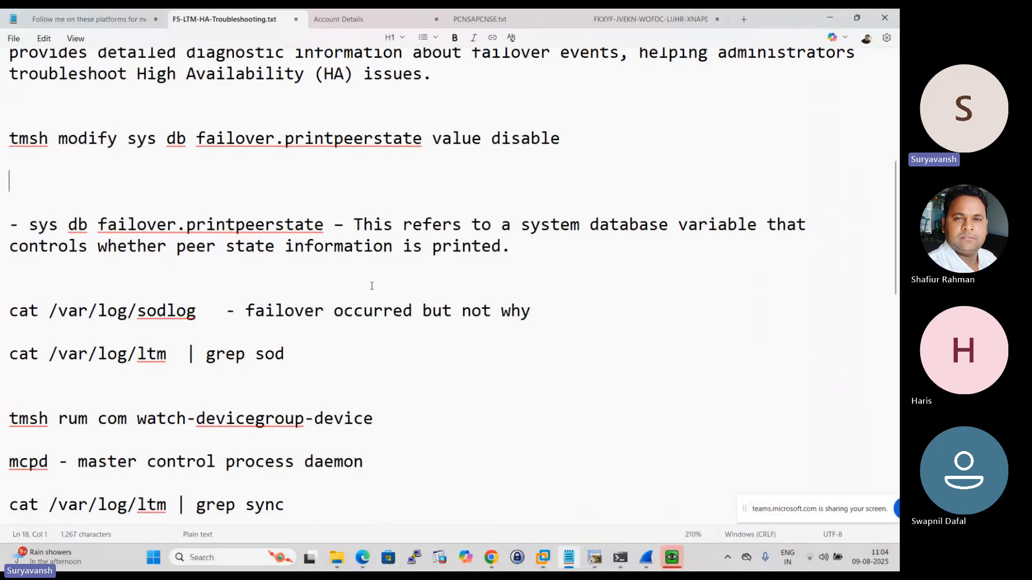
pyautogui.scroll(3, 168, 313)
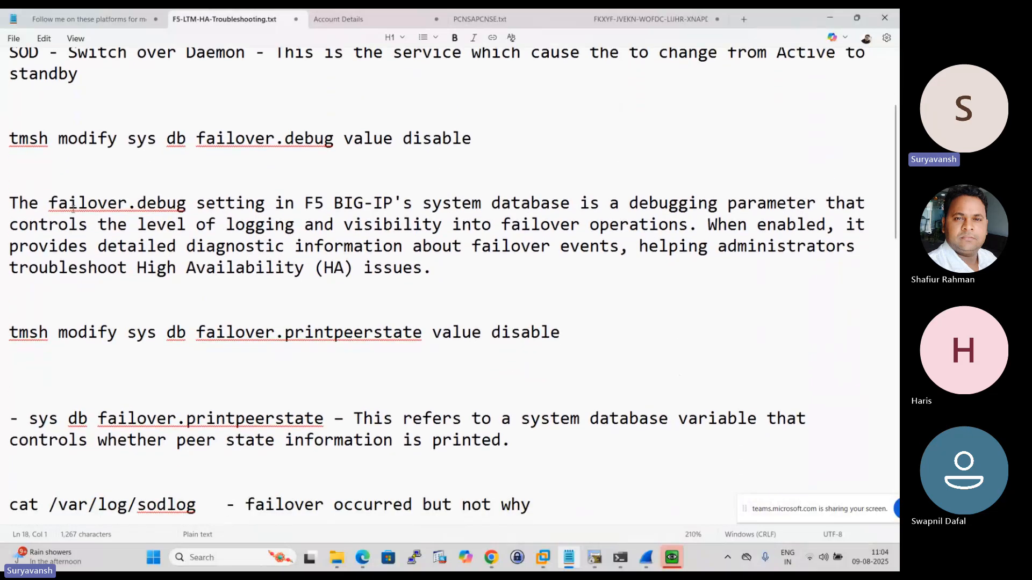
# - Highlight the paragraph explaining the failover.debug setting and the setting's name in the tmsh command above it
pyautogui.moveTo(58, 204); pyautogui.dragTo(836, 207)
pyautogui.click(244, 235)
pyautogui.moveTo(50, 203); pyautogui.dragTo(188, 203)
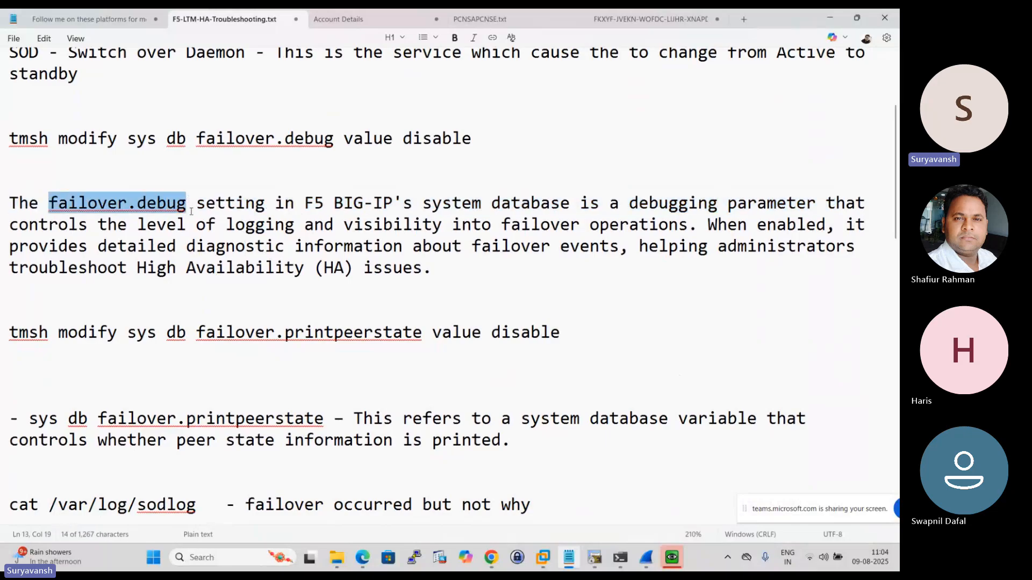
pyautogui.moveTo(98, 225); pyautogui.dragTo(826, 225)
pyautogui.click(690, 217)
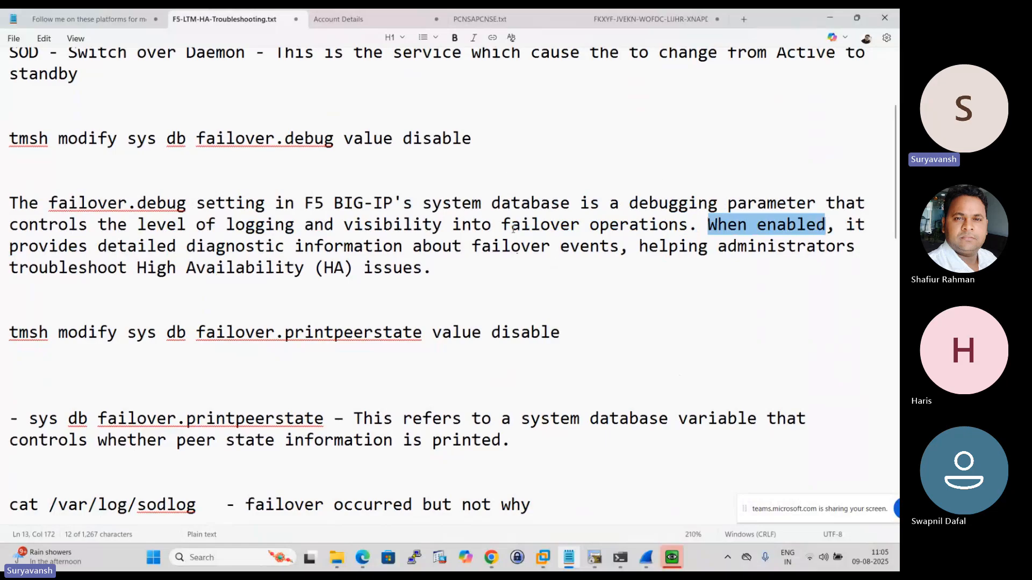
pyautogui.moveTo(433, 270); pyautogui.dragTo(6, 202)
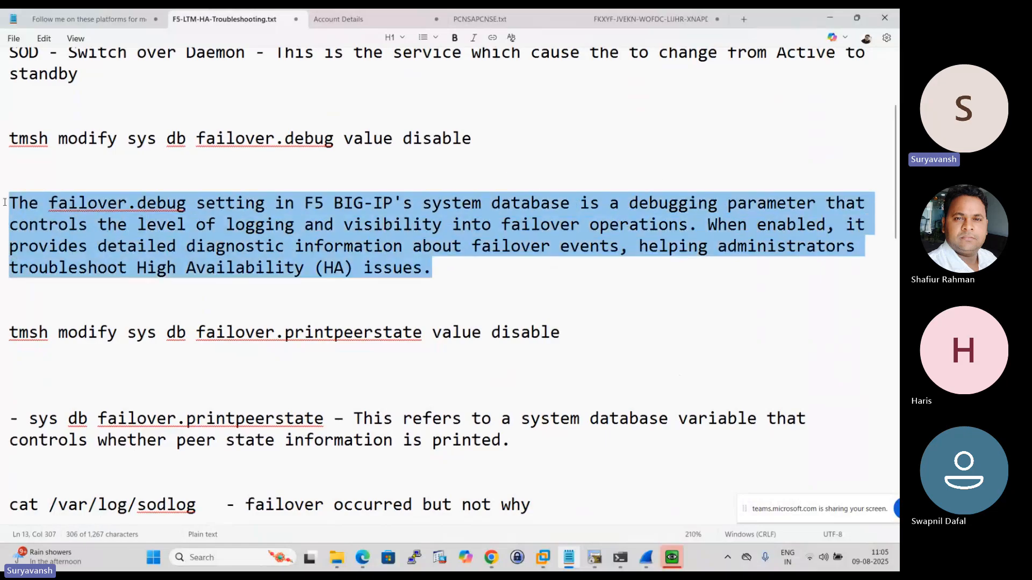
pyautogui.rightClick(2, 200)
pyautogui.click(356, 297)
pyautogui.moveTo(167, 138); pyautogui.dragTo(216, 139)
pyautogui.click(215, 160)
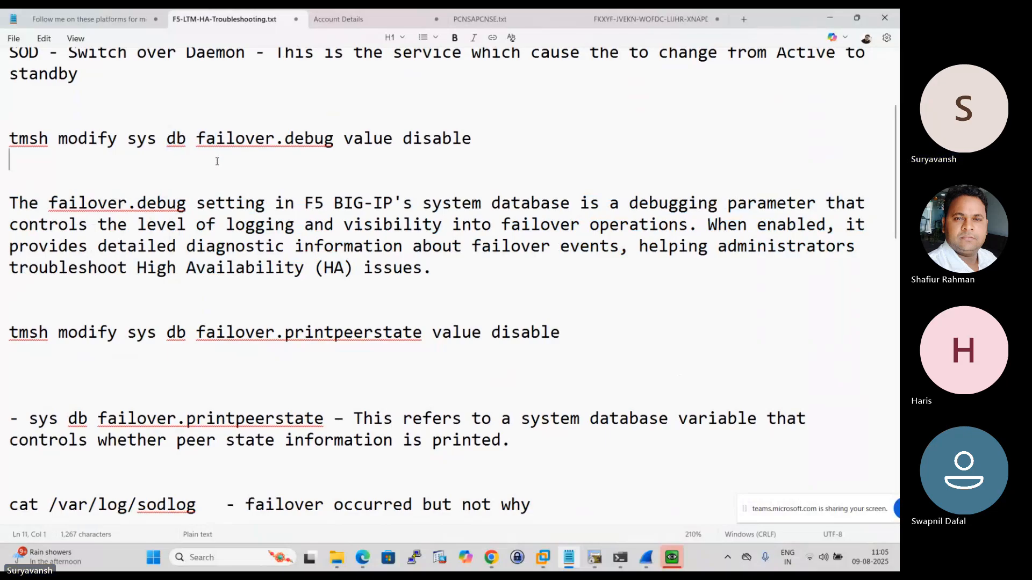
pyautogui.moveTo(197, 138); pyautogui.dragTo(340, 125)
# - Highlight the explanation of failover.printpeerstate and its name in the command, and show the log and mcpd commands below
pyautogui.scroll(-2, 322, 268)
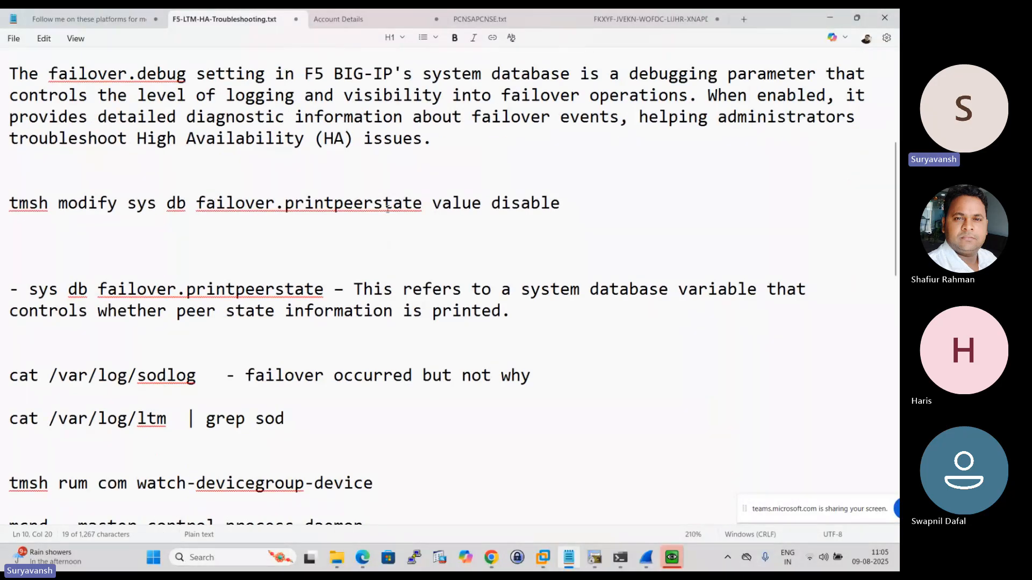
pyautogui.moveTo(364, 290); pyautogui.dragTo(771, 295)
pyautogui.moveTo(99, 322); pyautogui.dragTo(504, 322)
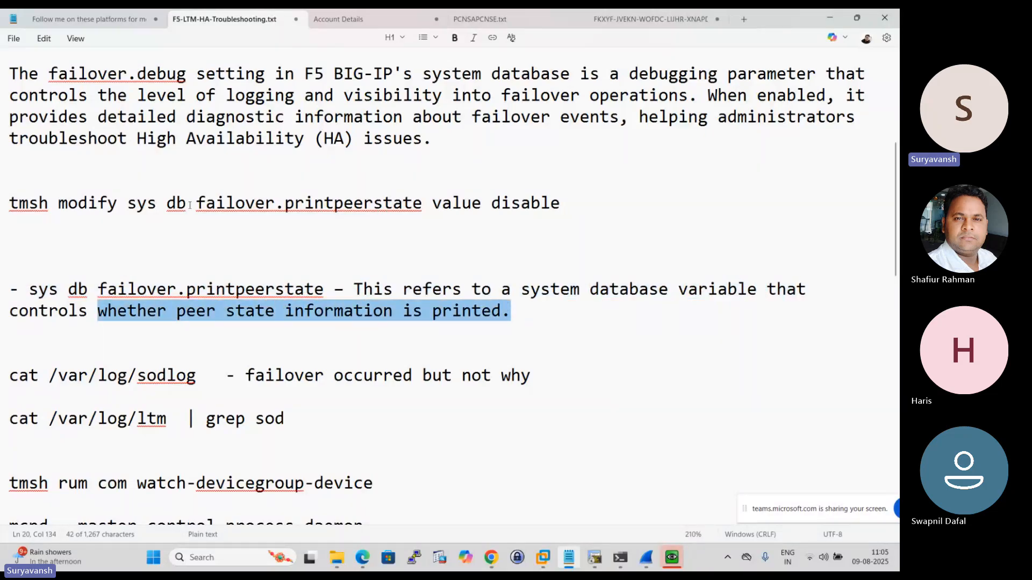
pyautogui.moveTo(196, 203); pyautogui.dragTo(426, 203)
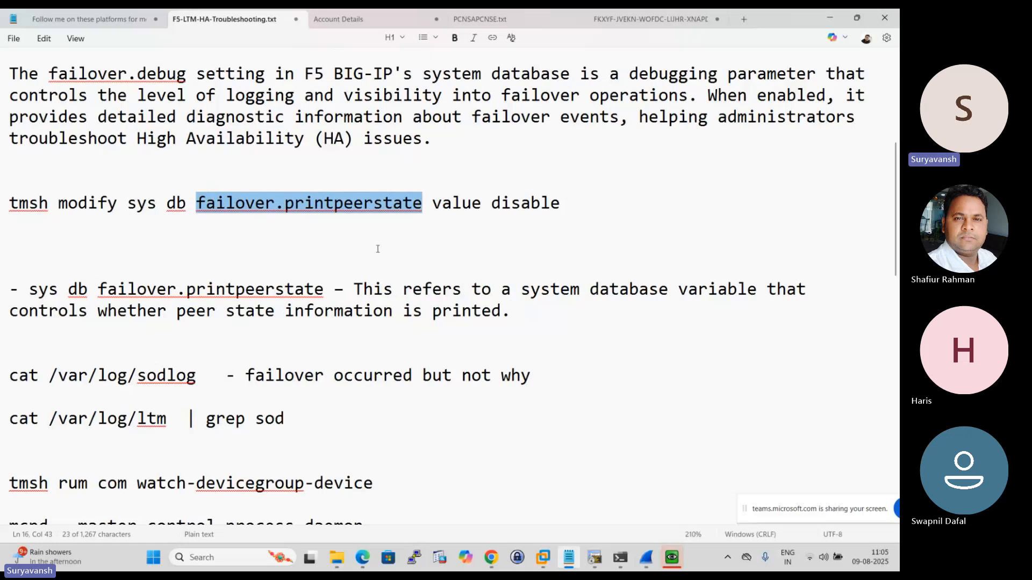
pyautogui.scroll(-2, 375, 265)
pyautogui.scroll(-2, 262, 287)
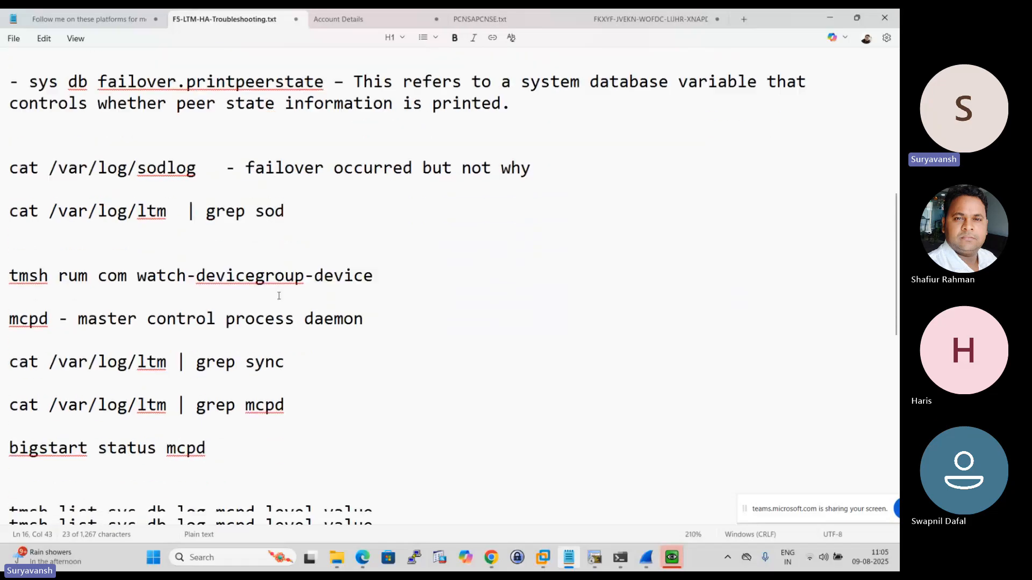
# - Switch to PuTTY, open an SSH session to 192.168.137.108, accept the new host key and maximize the terminal window
pyautogui.click(413, 557)
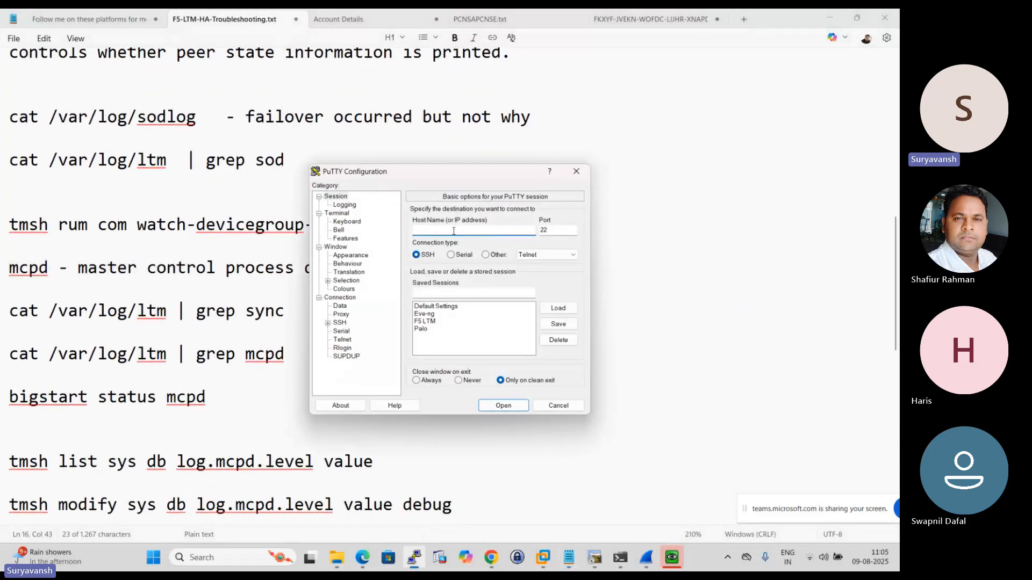
pyautogui.write('192.168.137.108')
pyautogui.press('Return')
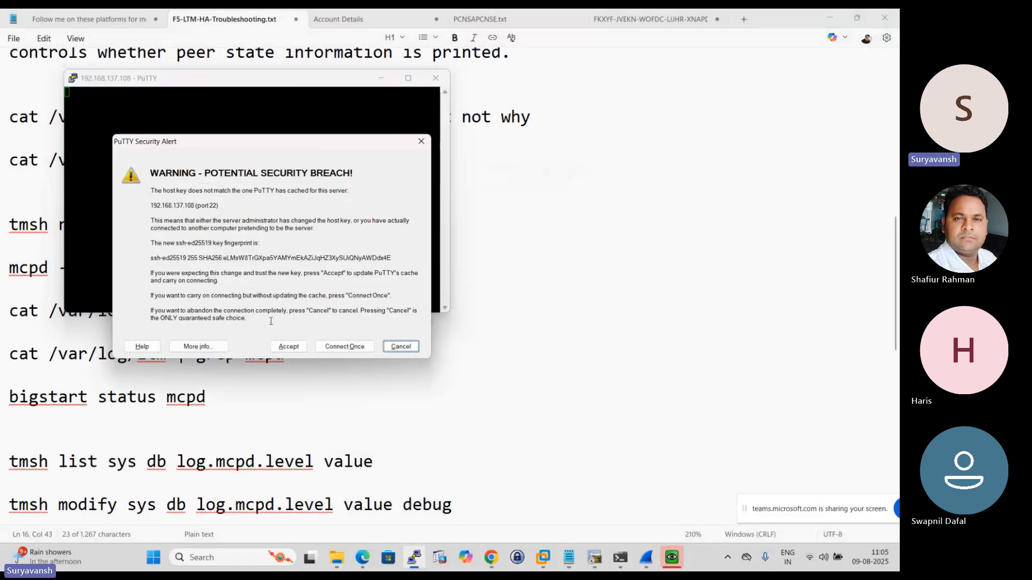
pyautogui.click(289, 346)
pyautogui.click(407, 78)
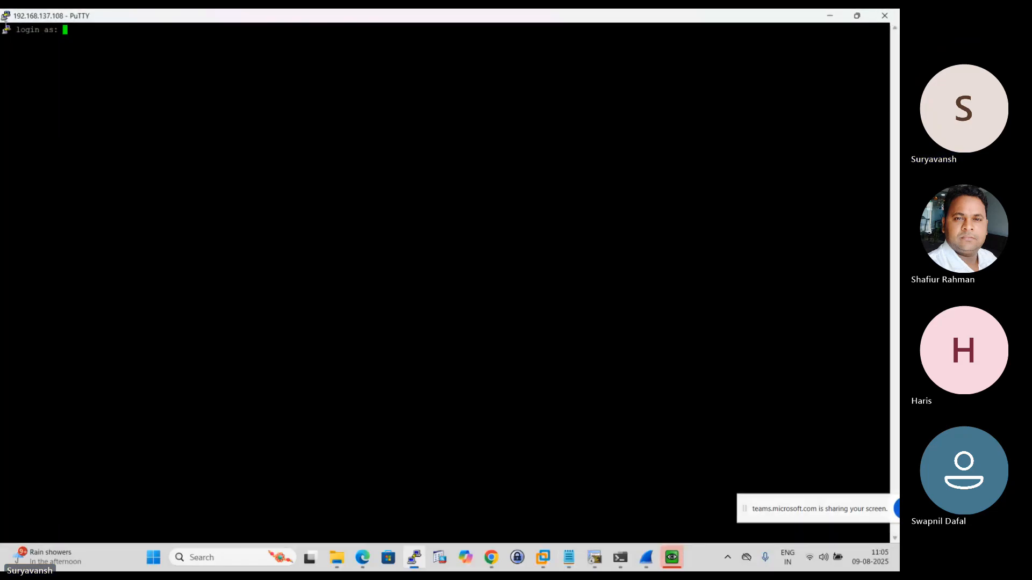
# - Set the terminal session's font to Courier New at size 12 and apply the change
pyautogui.click(5, 16)
pyautogui.click(60, 185)
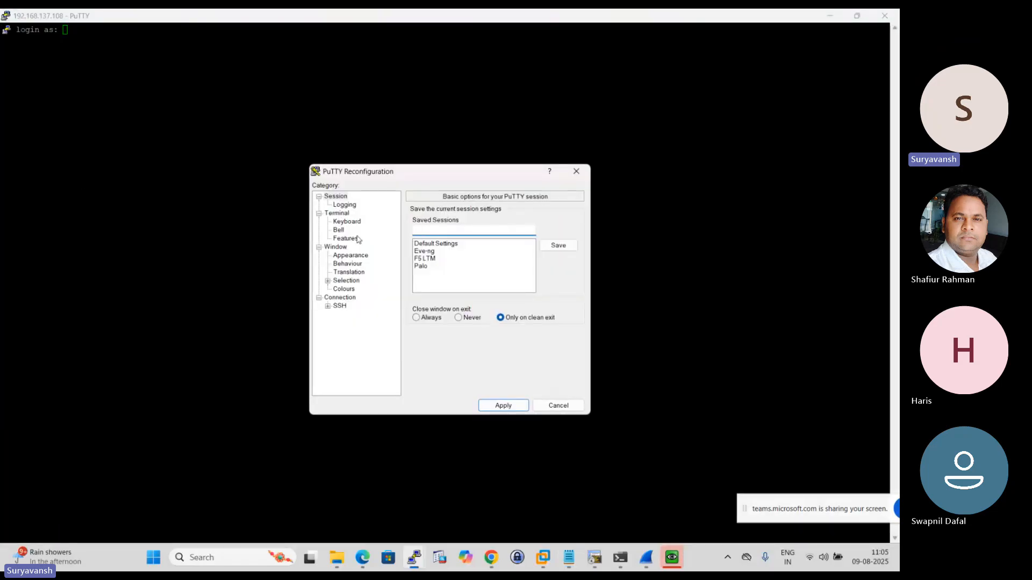
pyautogui.click(360, 256)
pyautogui.click(553, 276)
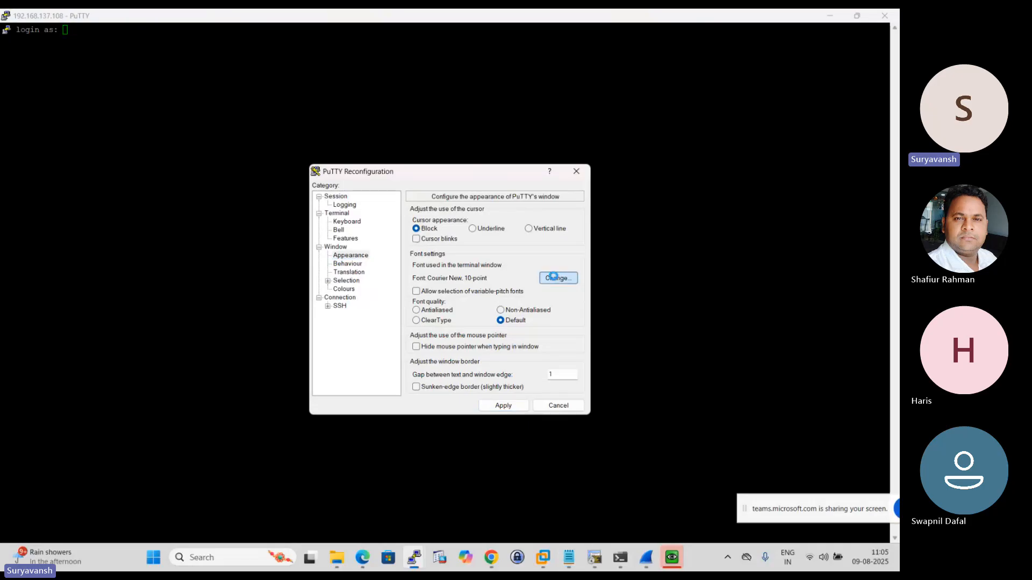
pyautogui.click(521, 314)
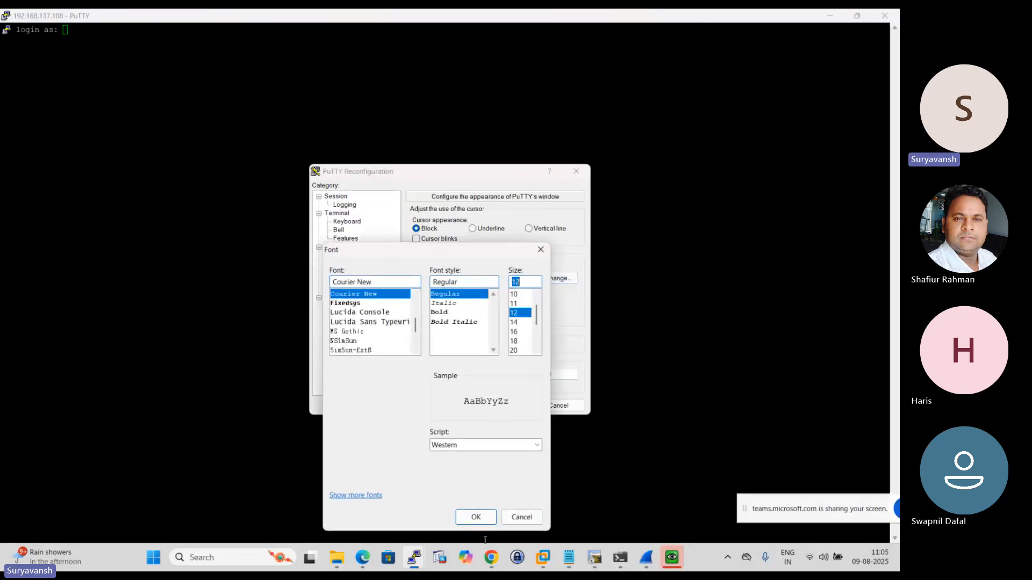
pyautogui.click(475, 517)
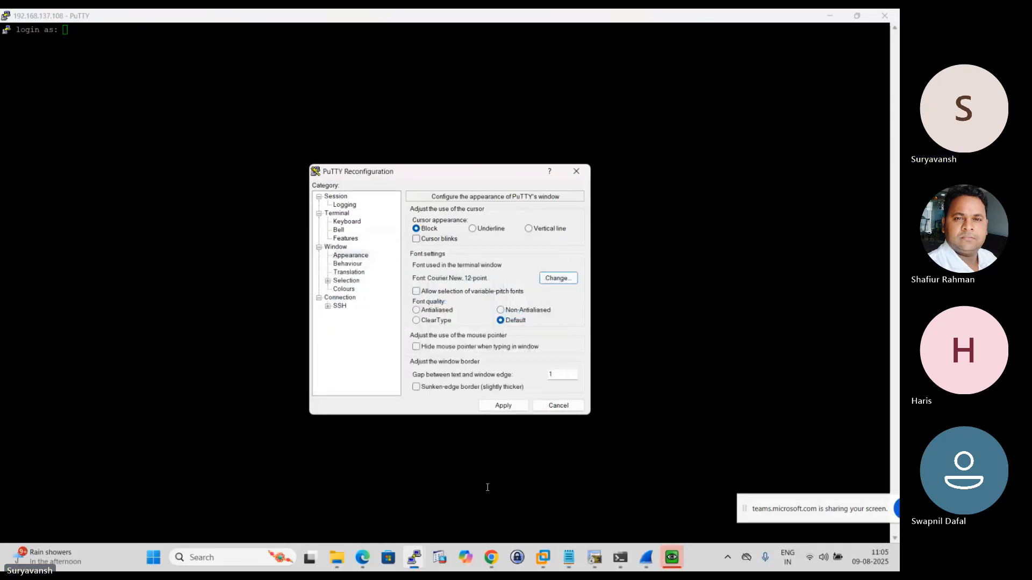
pyautogui.click(503, 406)
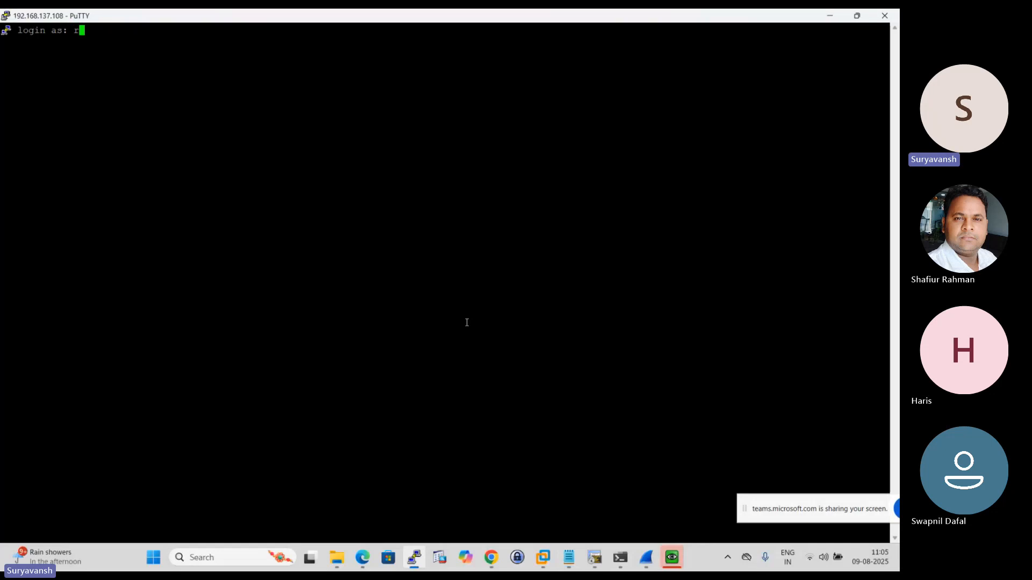
# - Log in to the SSH session as root with the account password and add a few empty prompt lines
pyautogui.write('root')
pyautogui.press('Return')
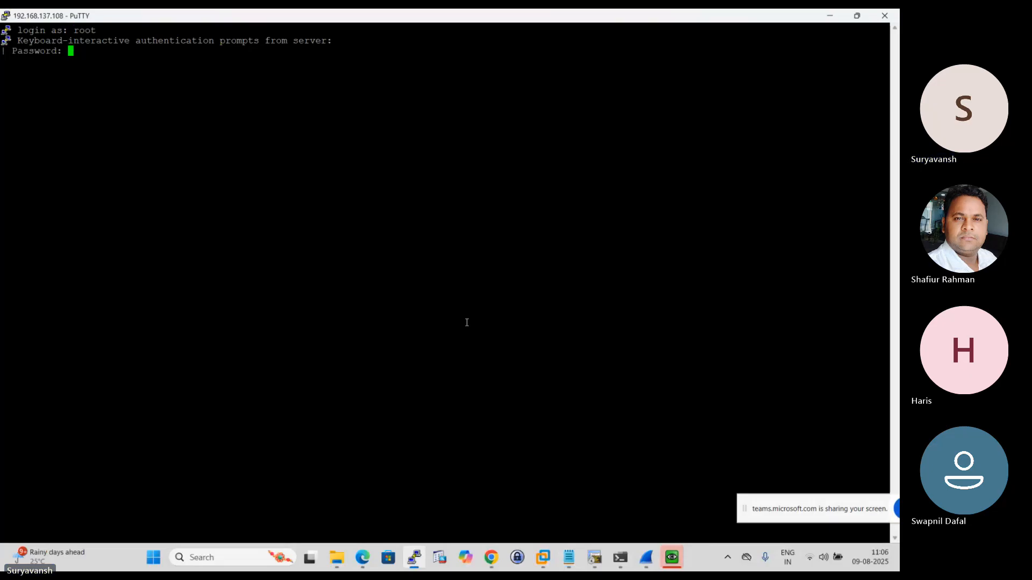
pyautogui.press('Return')
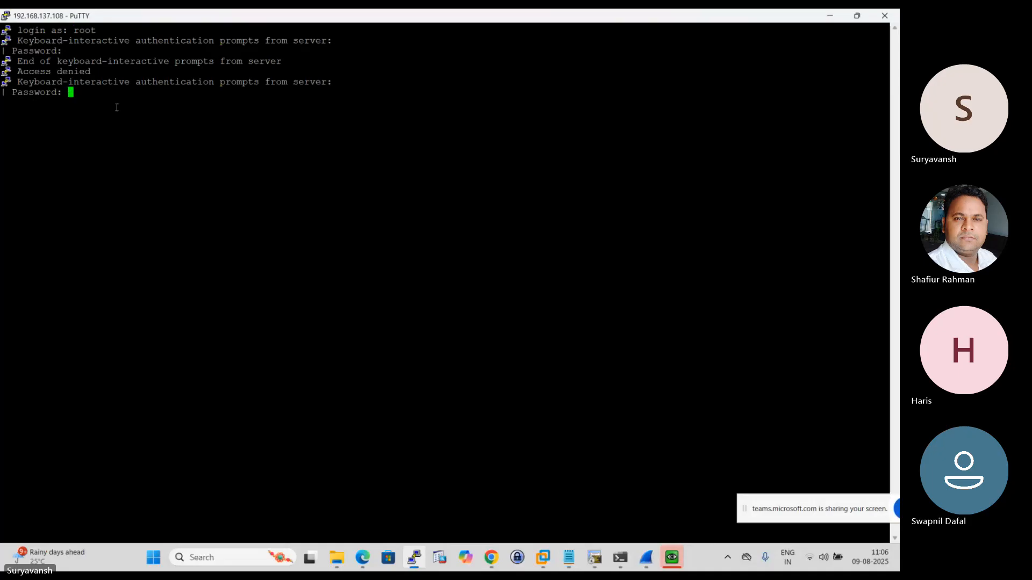
pyautogui.press('Return')
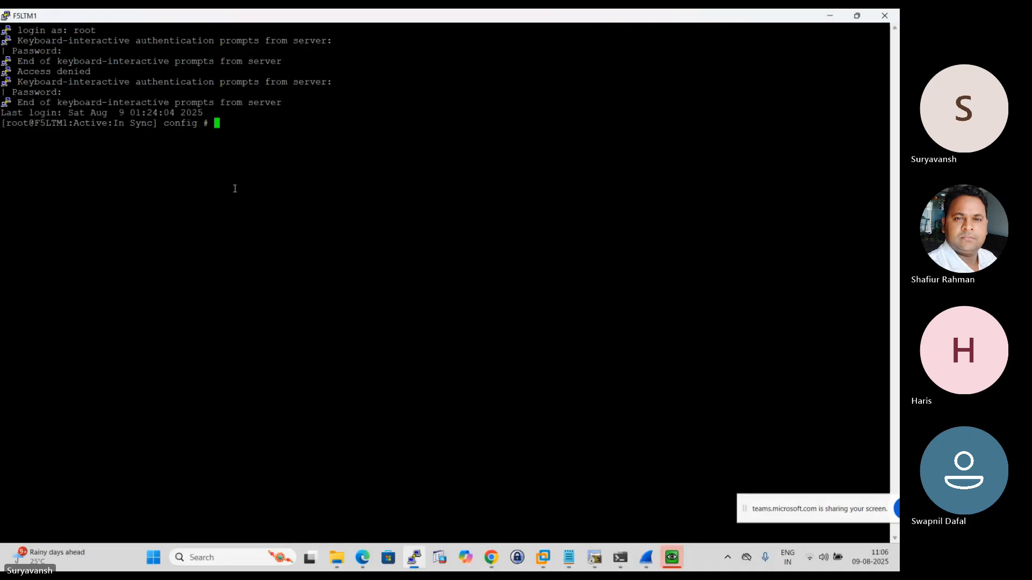
pyautogui.press('Return')
pyautogui.press('Return')
pyautogui.press('Return')
pyautogui.press('Return')
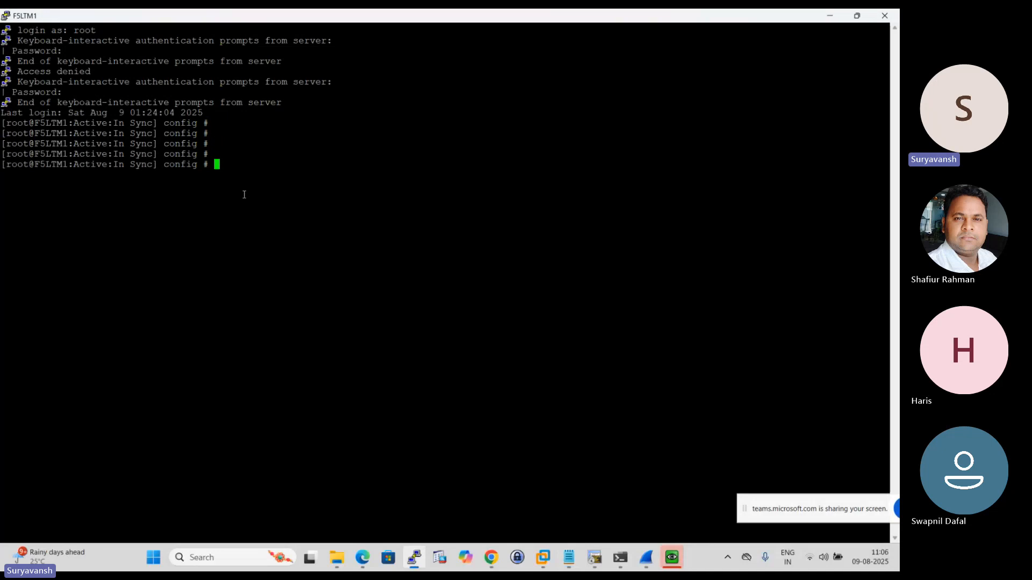
# - Highlight the F5LTM1 prompt line with its device status, clear the highlight and add more empty prompt lines
pyautogui.tripleClick(82, 164)
pyautogui.click(198, 223)
pyautogui.press('Return')
pyautogui.press('Return')
pyautogui.press('Return')
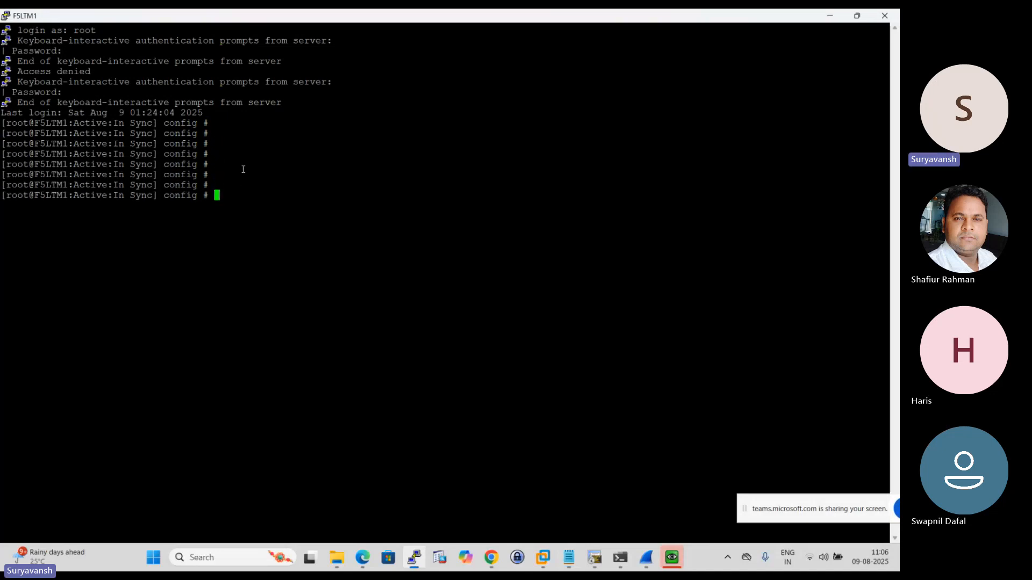
# - Switch to the F5-LTM-HA-Troubleshooting.txt notes in Notepad and change the failover.debug command's value to enable
pyautogui.click(568, 557)
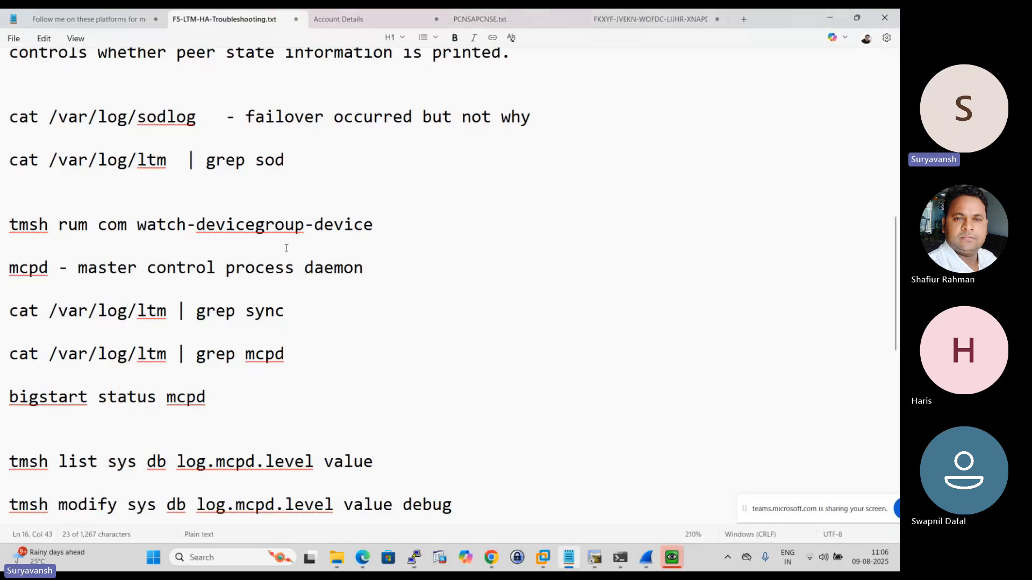
pyautogui.scroll(7, 297, 256)
pyautogui.scroll(2, 297, 255)
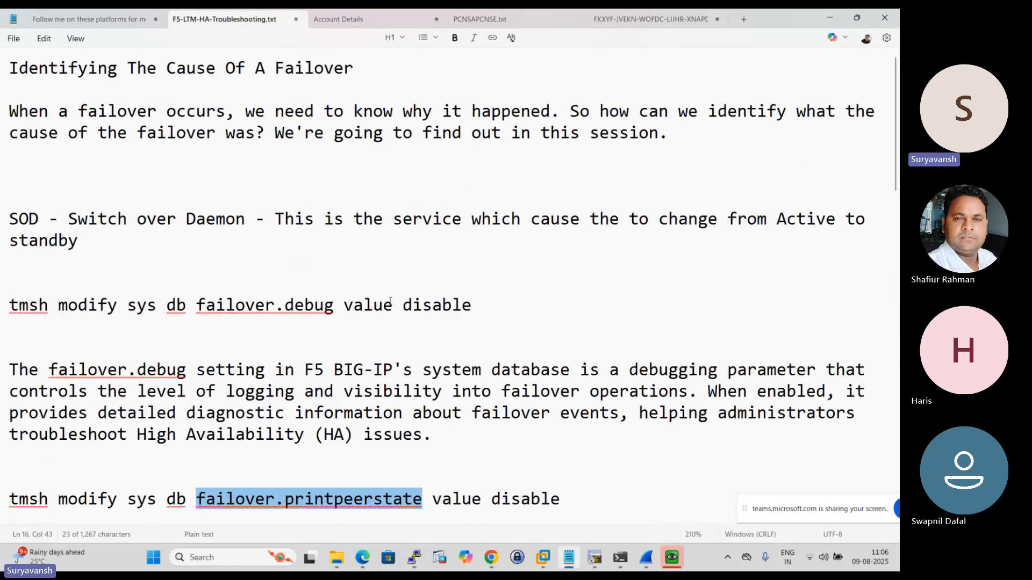
pyautogui.moveTo(11, 302); pyautogui.dragTo(473, 306)
pyautogui.click(458, 322)
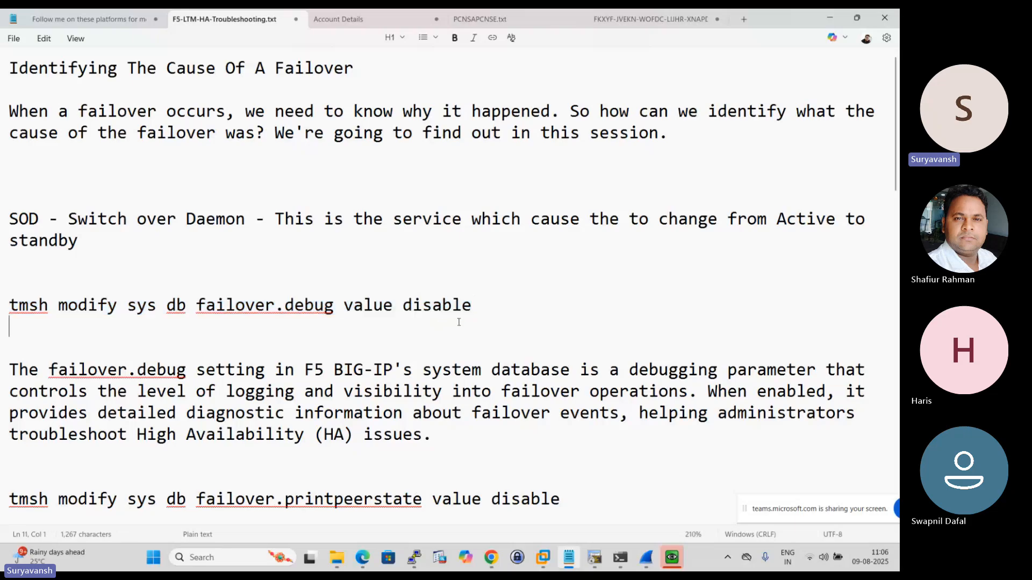
pyautogui.moveTo(403, 305); pyautogui.dragTo(474, 307)
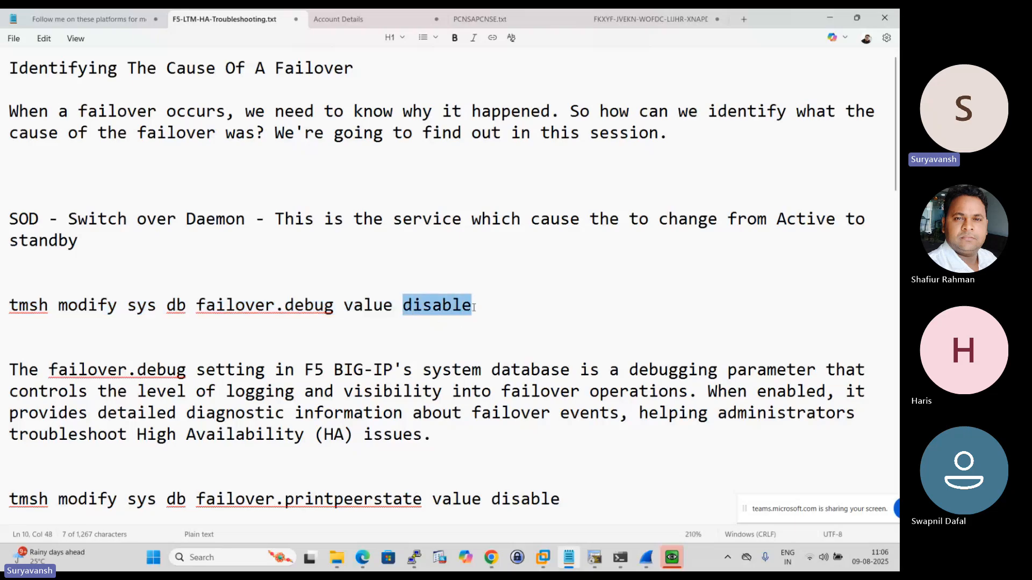
pyautogui.press('BackSpace')
pyautogui.write('ena')
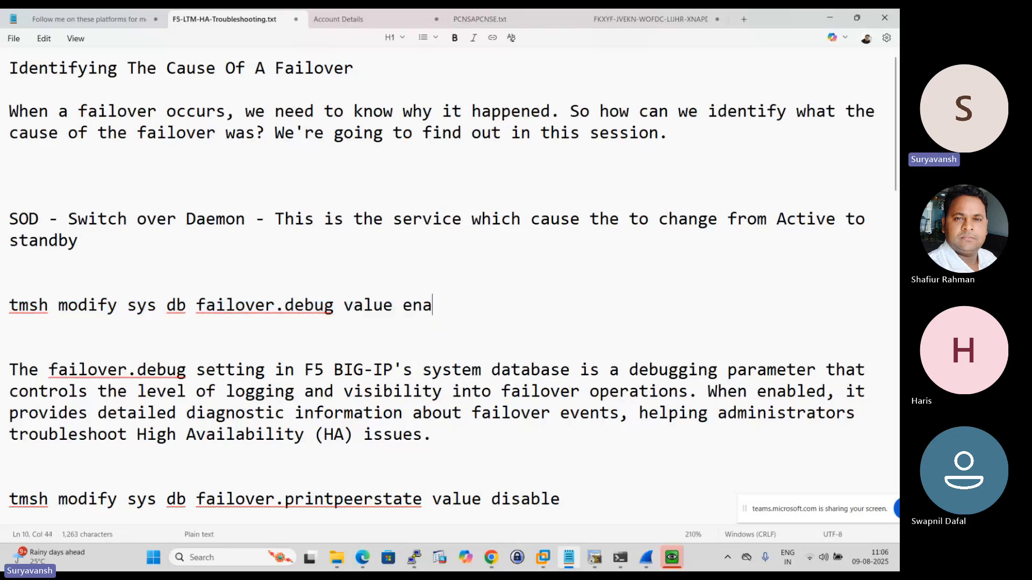
pyautogui.write('ble')
# - Copy the full command "tmsh modify sys db failover.debug value enable" from the notes
pyautogui.moveTo(461, 304); pyautogui.dragTo(6, 306)
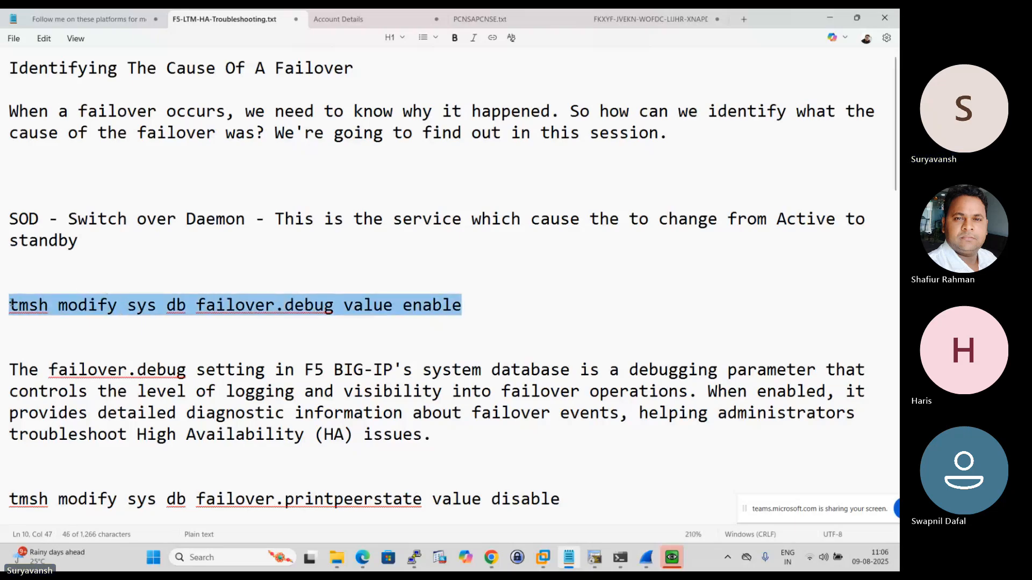
pyautogui.rightClick(42, 311)
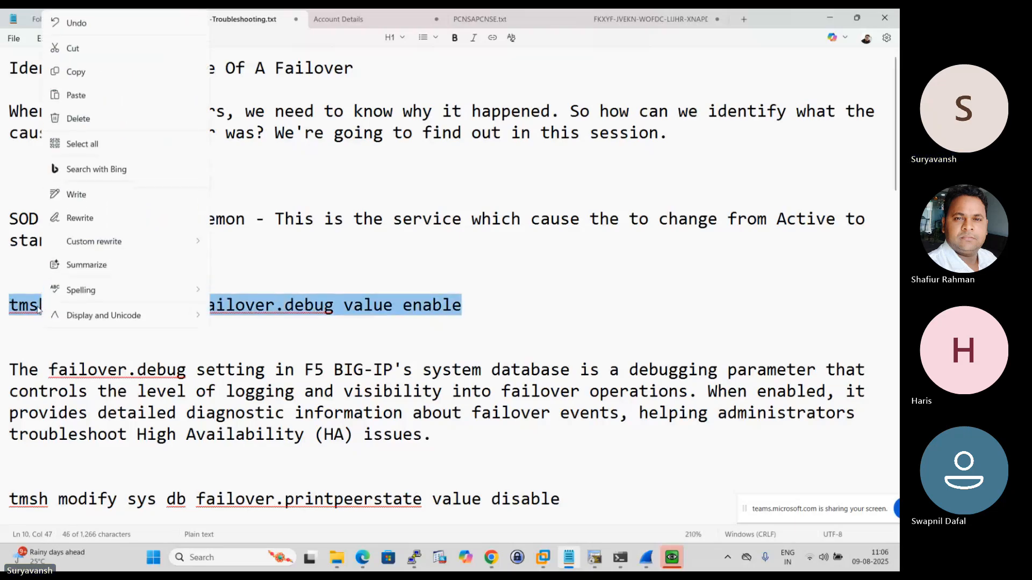
pyautogui.click(85, 73)
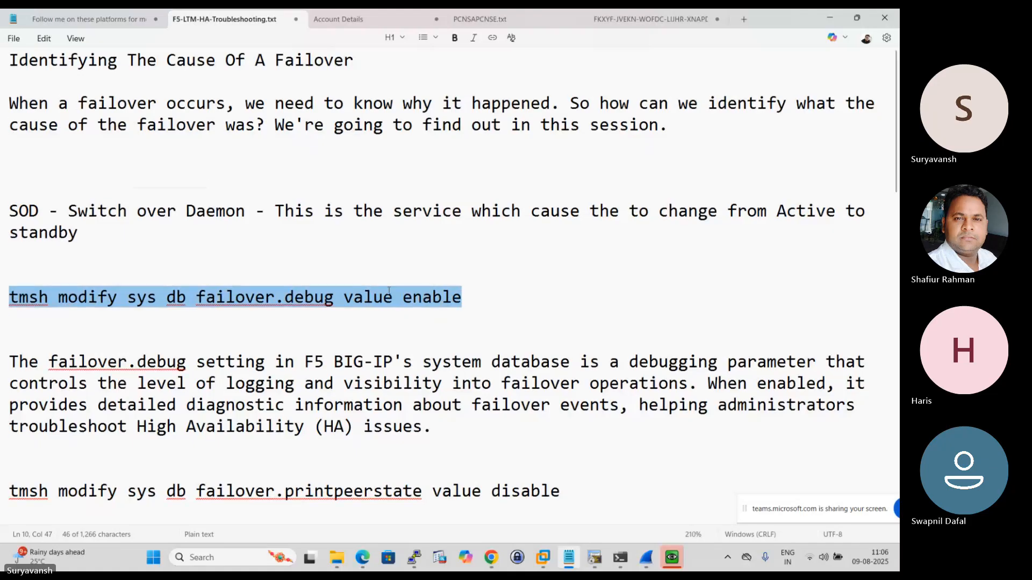
pyautogui.scroll(-2, 497, 430)
# - Switch to the F5LTM1 web interface in Chrome, open the F5LTM1.abc.com device properties and force the device to standby
pyautogui.moveTo(492, 557)
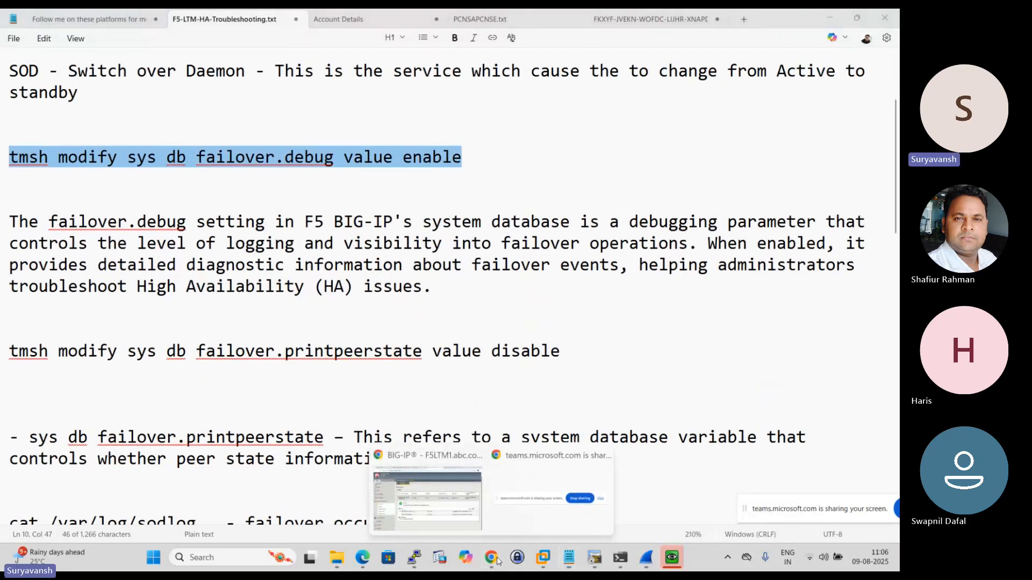
pyautogui.click(442, 502)
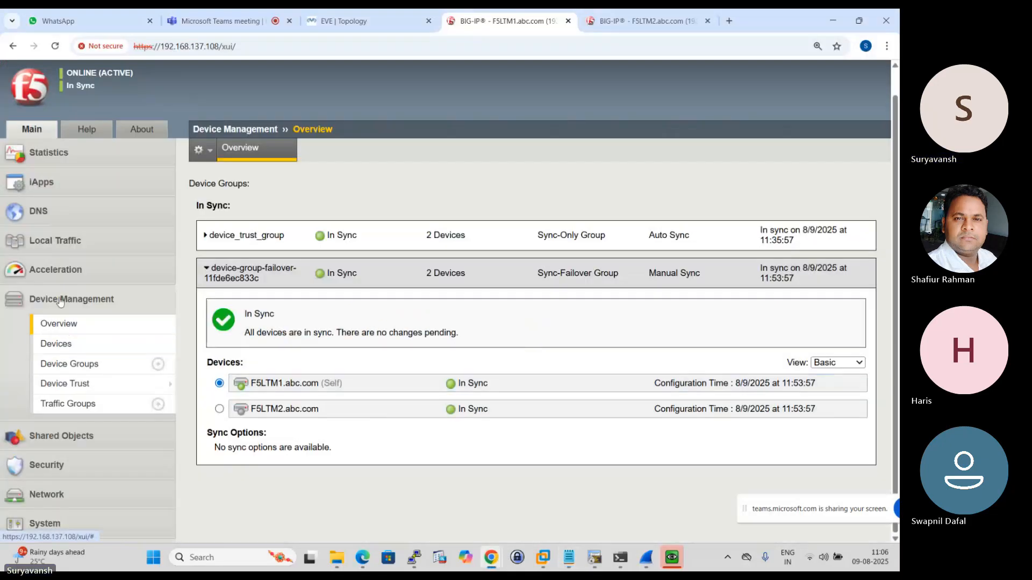
pyautogui.click(56, 342)
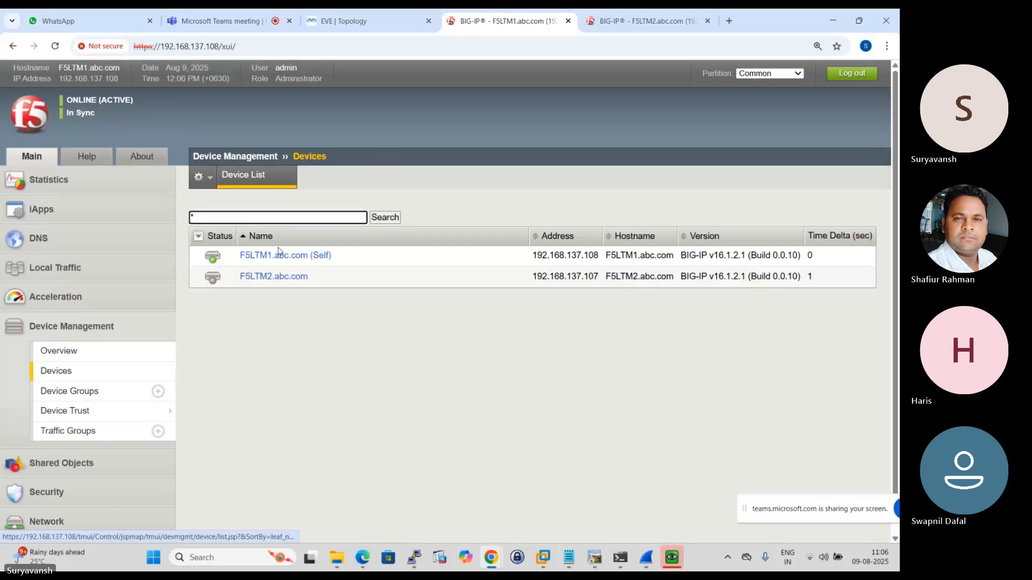
pyautogui.click(290, 256)
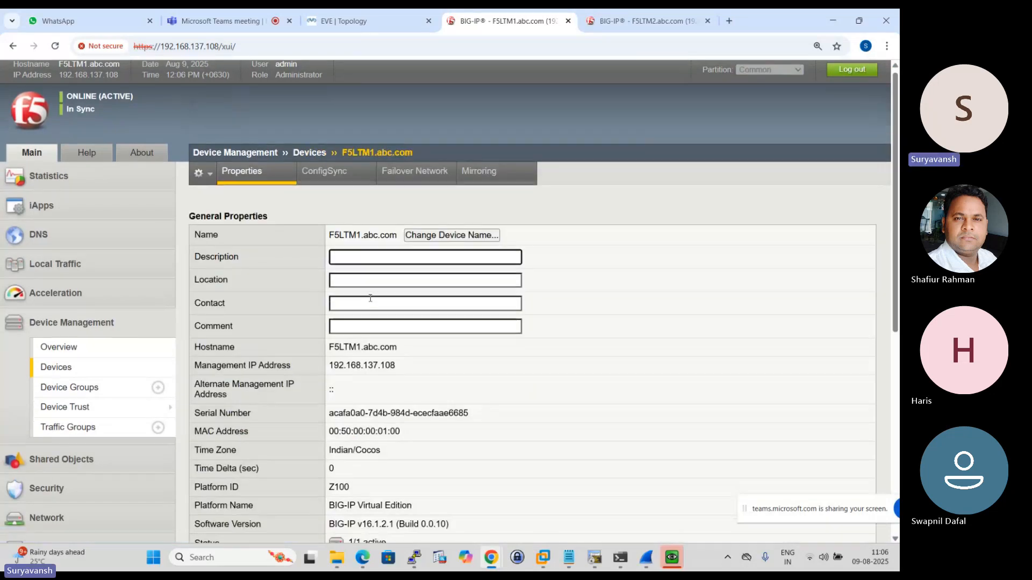
pyautogui.scroll(-6, 370, 300)
pyautogui.scroll(-2, 371, 302)
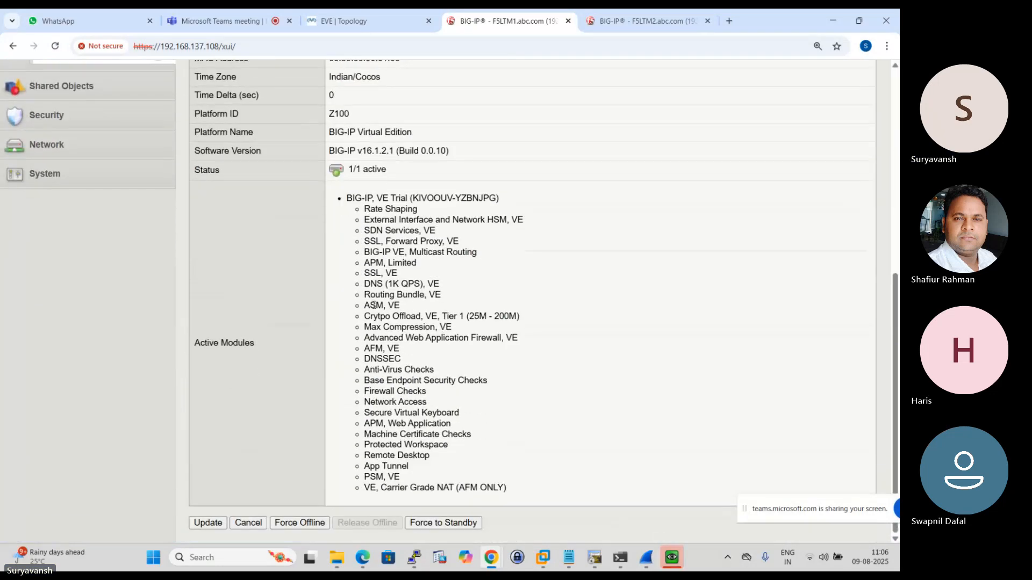
pyautogui.click(466, 524)
pyautogui.click(500, 120)
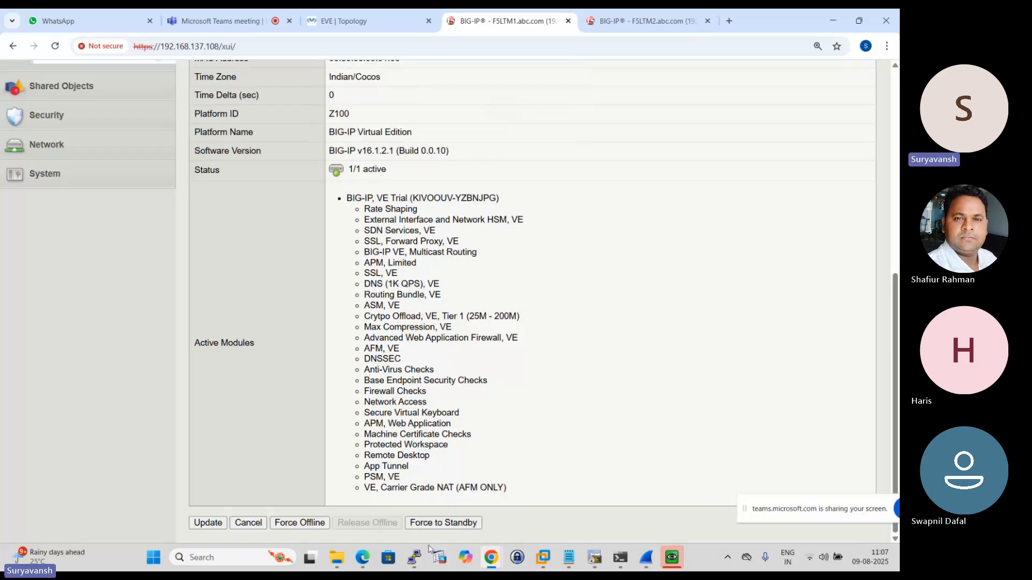
# - Switch to the F5LTM1 PuTTY session and run the copied command "tmsh modify sys db failover.debug value enable"
pyautogui.click(414, 557)
pyautogui.rightClick(344, 156)
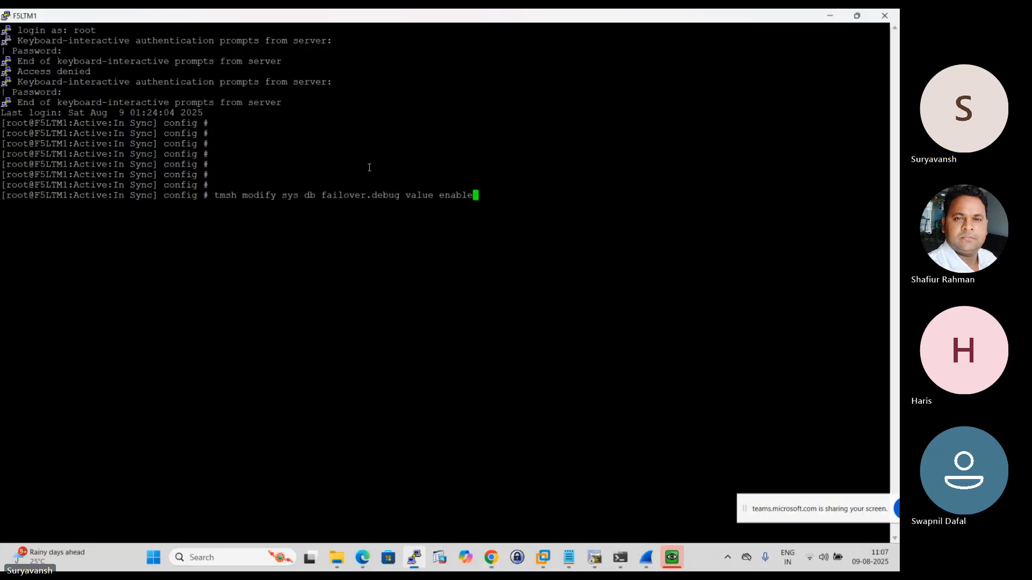
pyautogui.press('Return')
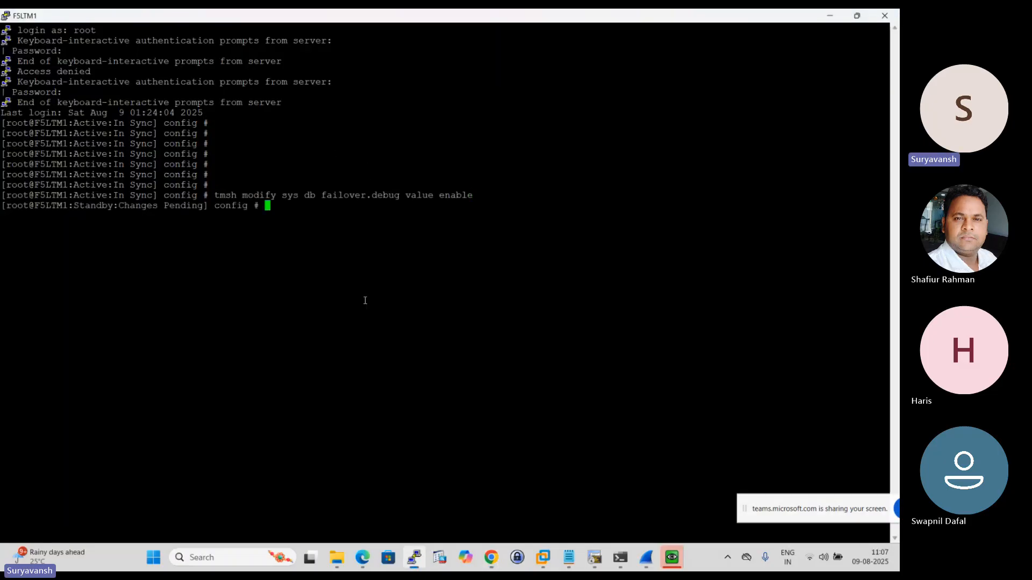
# - Return to the Notepad notes and change the failover.printpeerstate command's value to enable
pyautogui.click(568, 558)
pyautogui.scroll(-1, 334, 365)
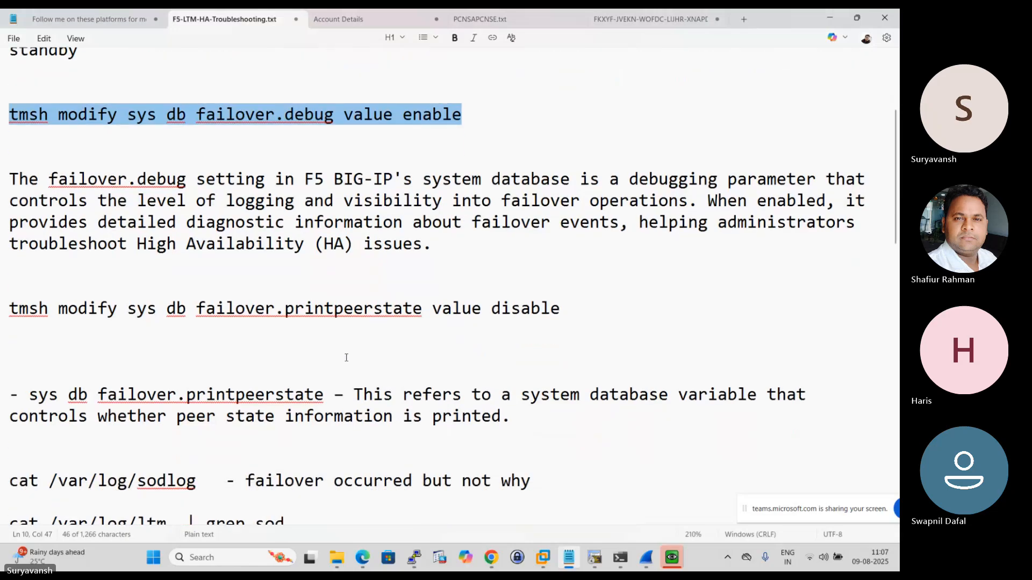
pyautogui.moveTo(492, 292); pyautogui.dragTo(573, 285)
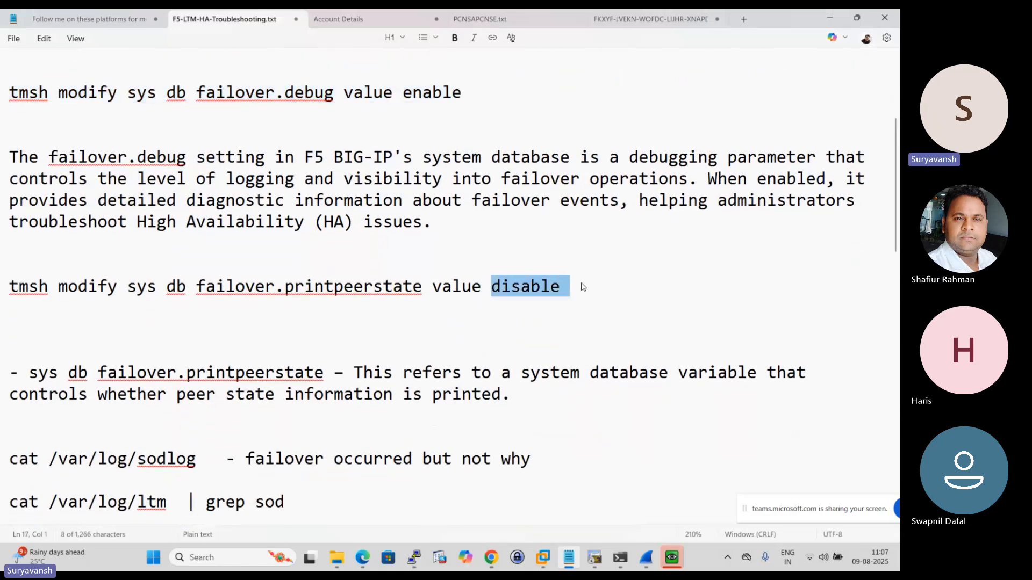
pyautogui.press('BackSpace')
pyautogui.write('enable')
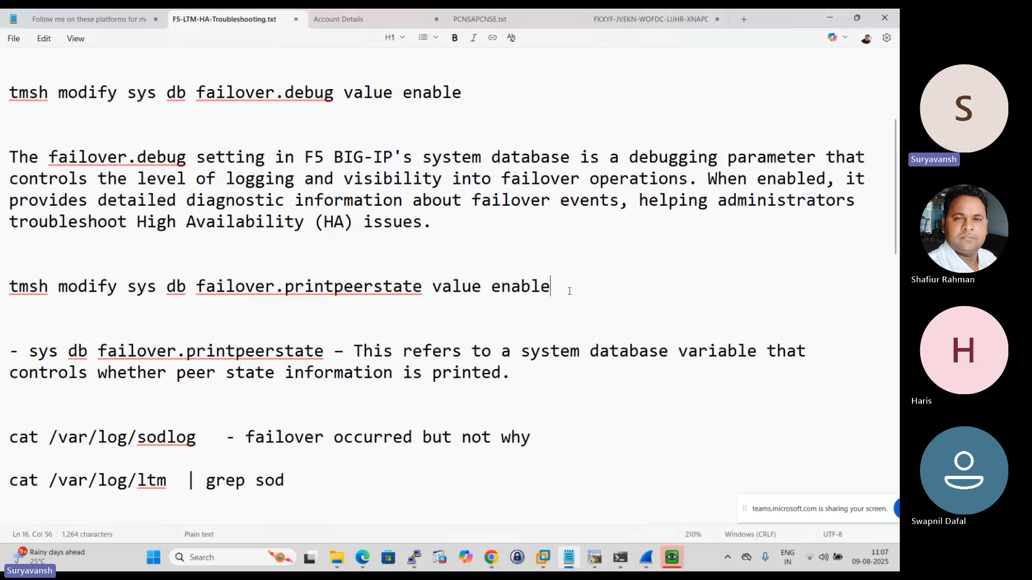
# - Copy "tmsh modify sys db failover.printpeerstate value enable" from the notes and run it in the F5LTM1 PuTTY session
pyautogui.moveTo(564, 288); pyautogui.dragTo(9, 284)
pyautogui.rightClick(41, 294)
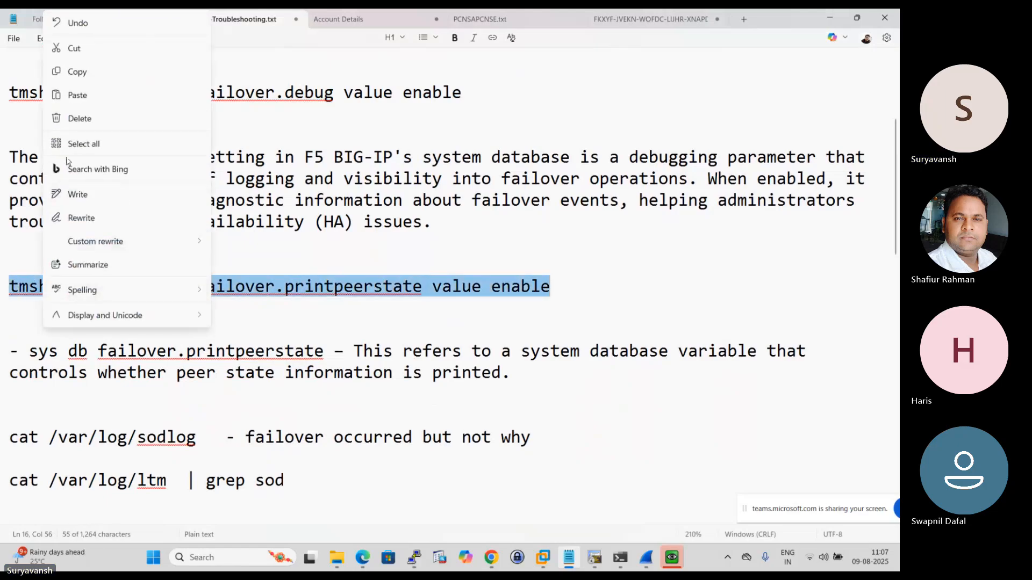
pyautogui.click(84, 76)
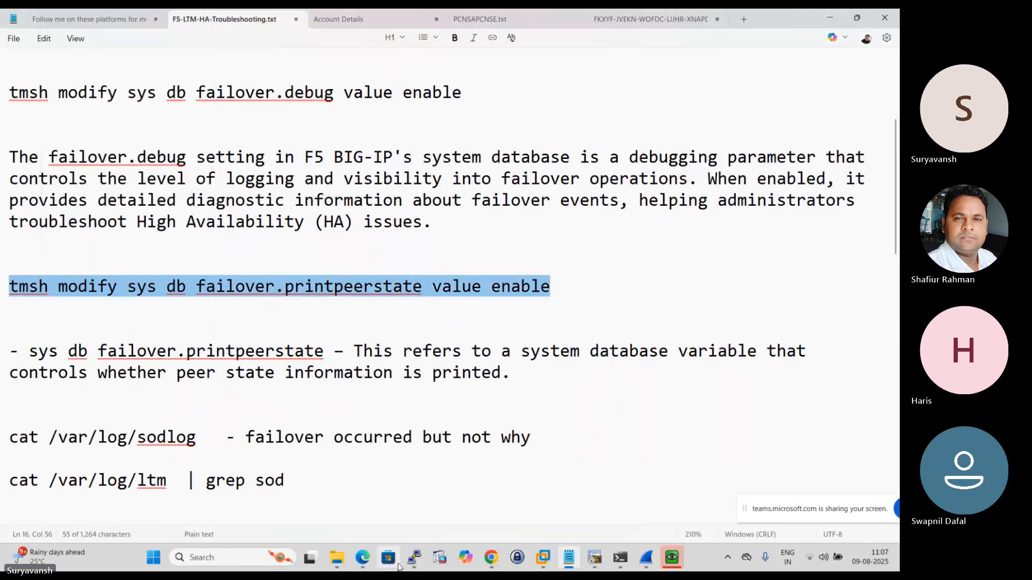
pyautogui.click(414, 557)
pyautogui.rightClick(438, 254)
pyautogui.press('Return')
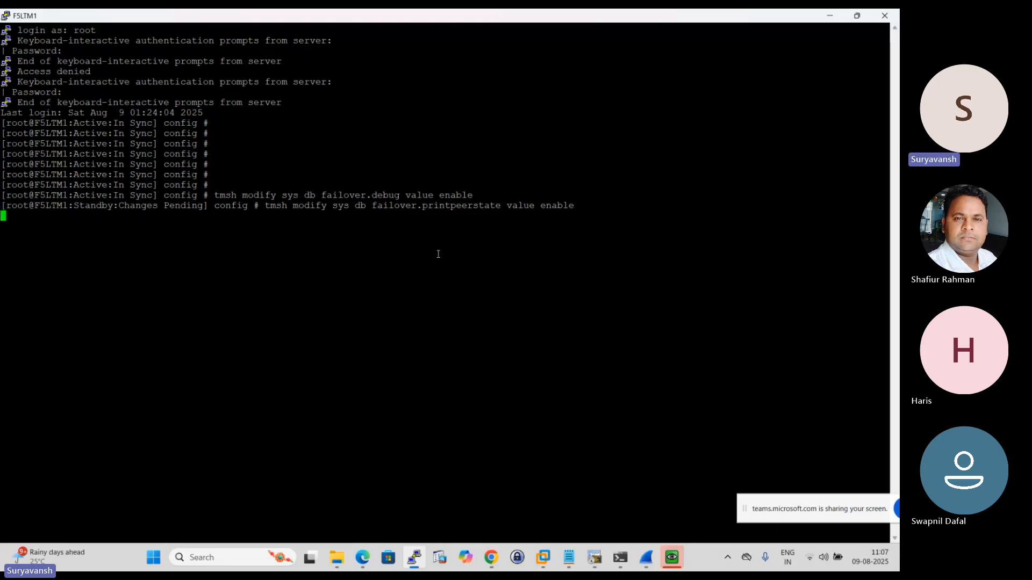
pyautogui.press('Return')
pyautogui.press('Return')
pyautogui.press('Return')
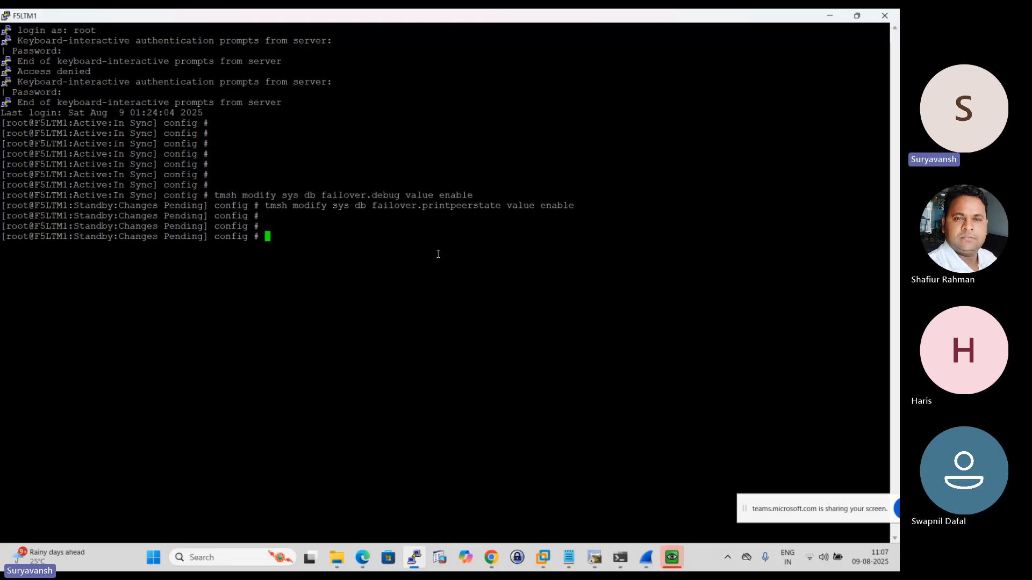
# - Copy "cat /var/log/sodlog" from the Notepad notes and run it in the F5LTM1 PuTTY session
pyautogui.click(569, 560)
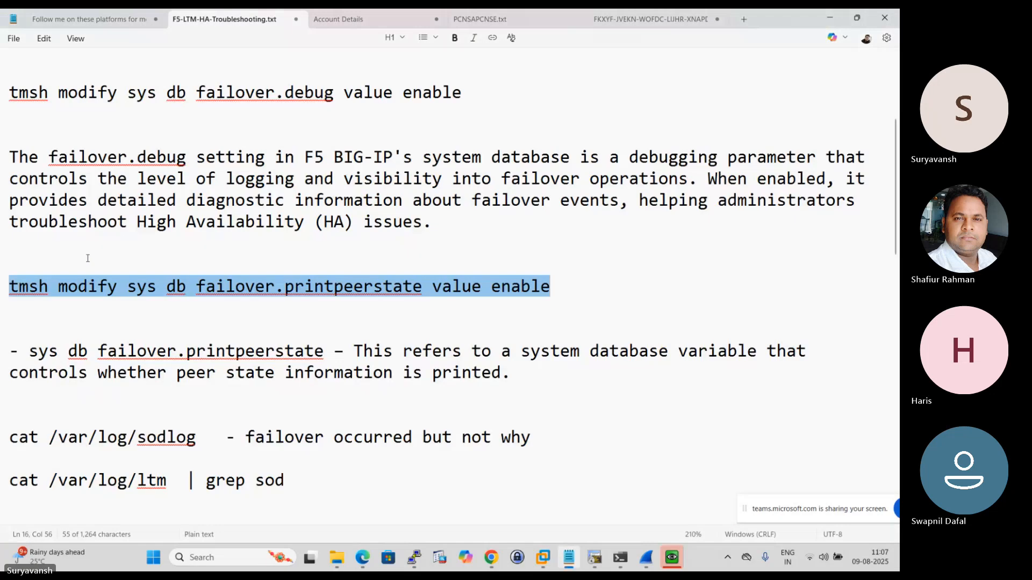
pyautogui.scroll(-5, 159, 199)
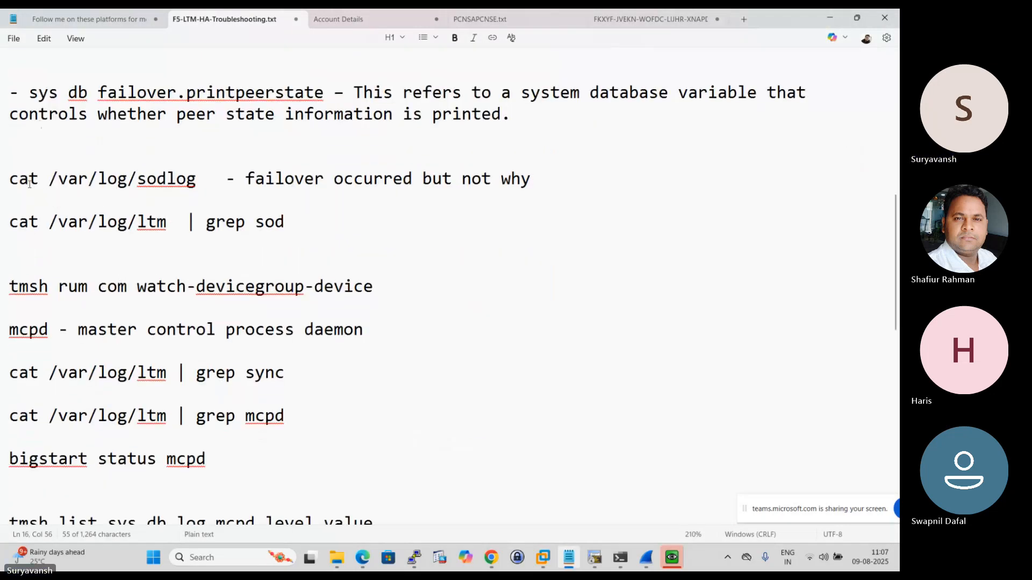
pyautogui.click(4, 182)
pyautogui.click(181, 197)
pyautogui.moveTo(182, 179); pyautogui.dragTo(40, 179)
pyautogui.click(8, 178)
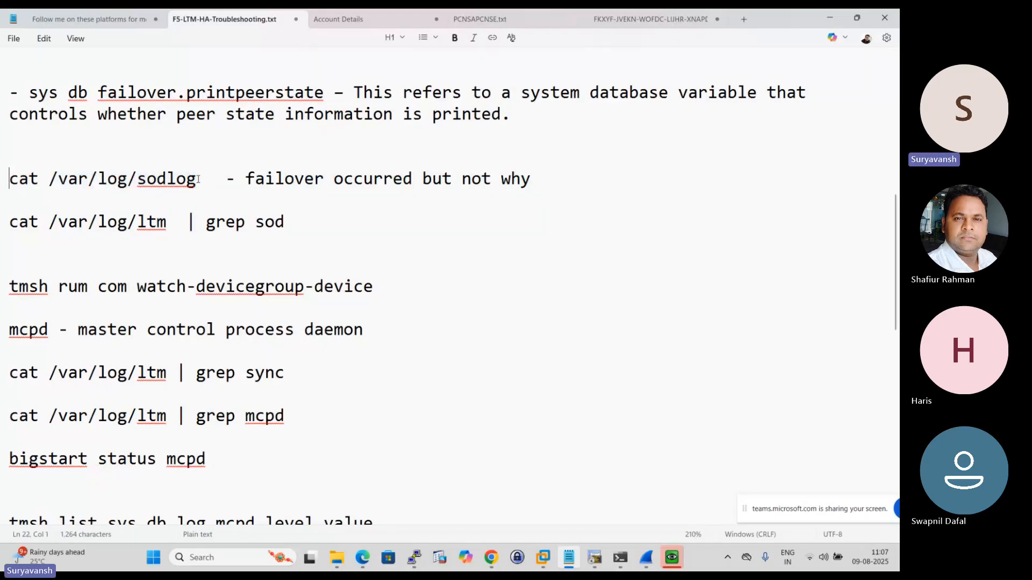
pyautogui.moveTo(196, 179); pyautogui.dragTo(10, 173)
pyautogui.rightClick(34, 179)
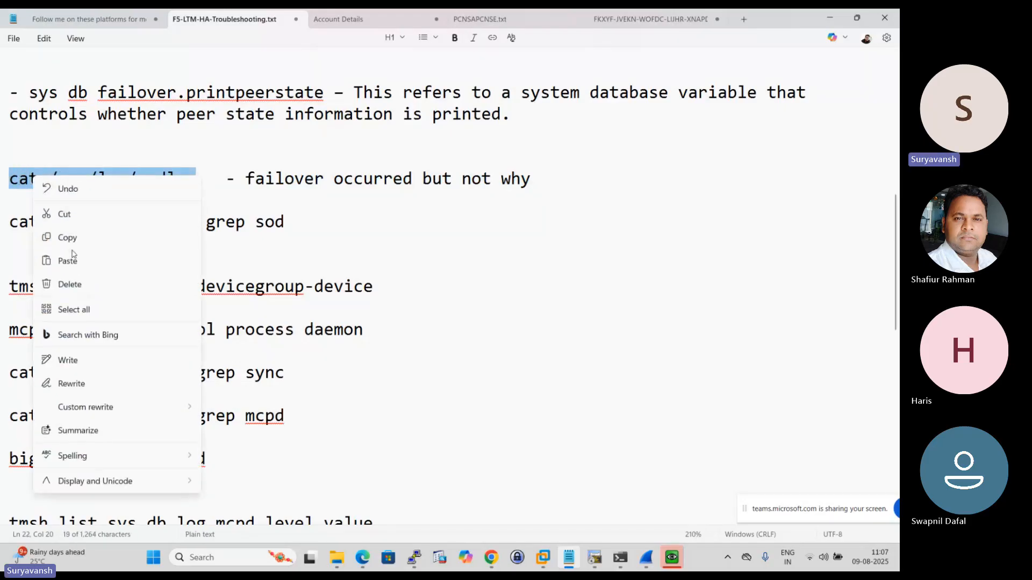
pyautogui.click(72, 237)
pyautogui.click(419, 556)
pyautogui.rightClick(471, 306)
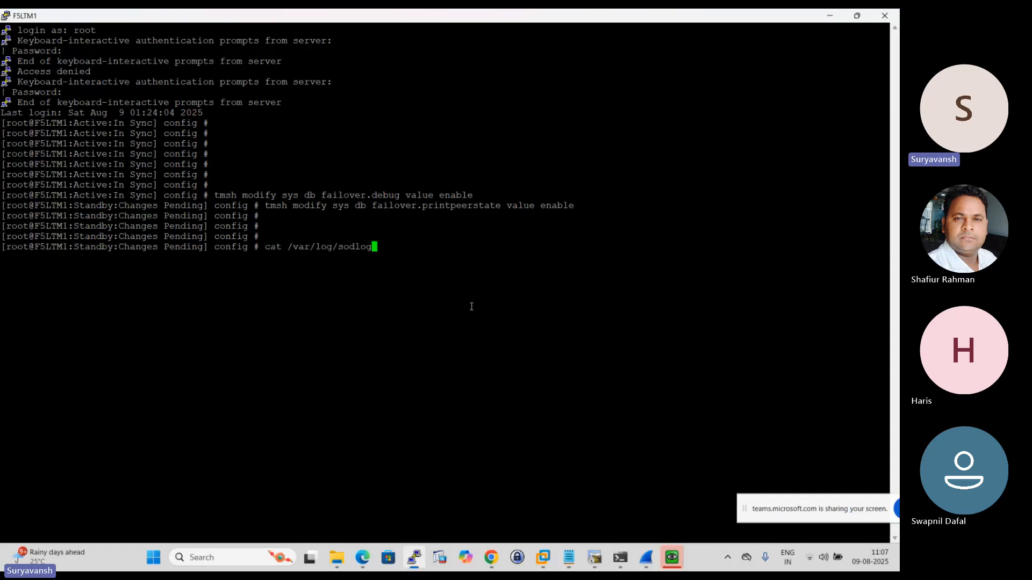
pyautogui.press('Return')
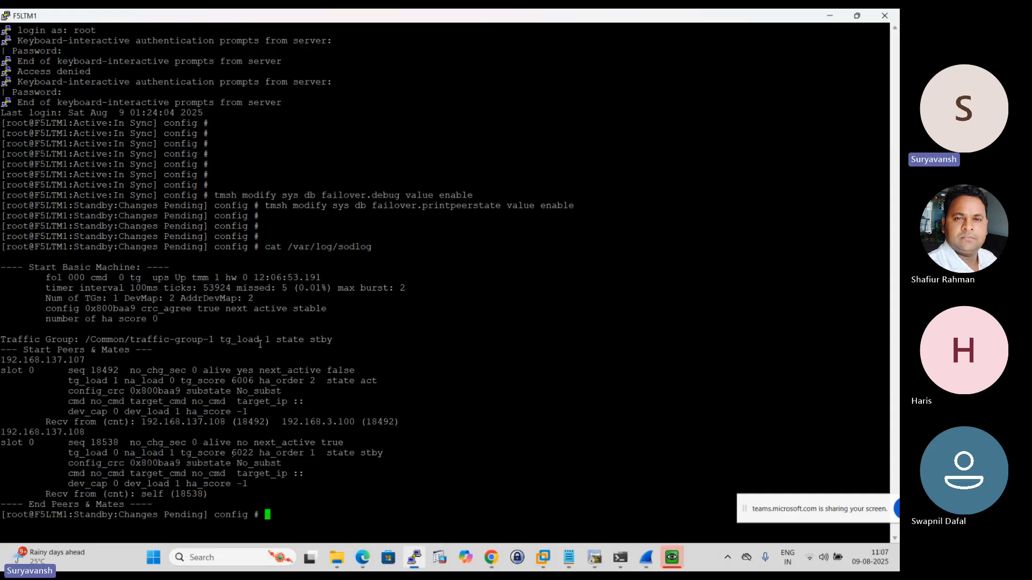
# - Examine the sodlog output for the state of traffic-group-1 and of peer 192.168.137.108
pyautogui.moveTo(276, 340); pyautogui.dragTo(341, 343)
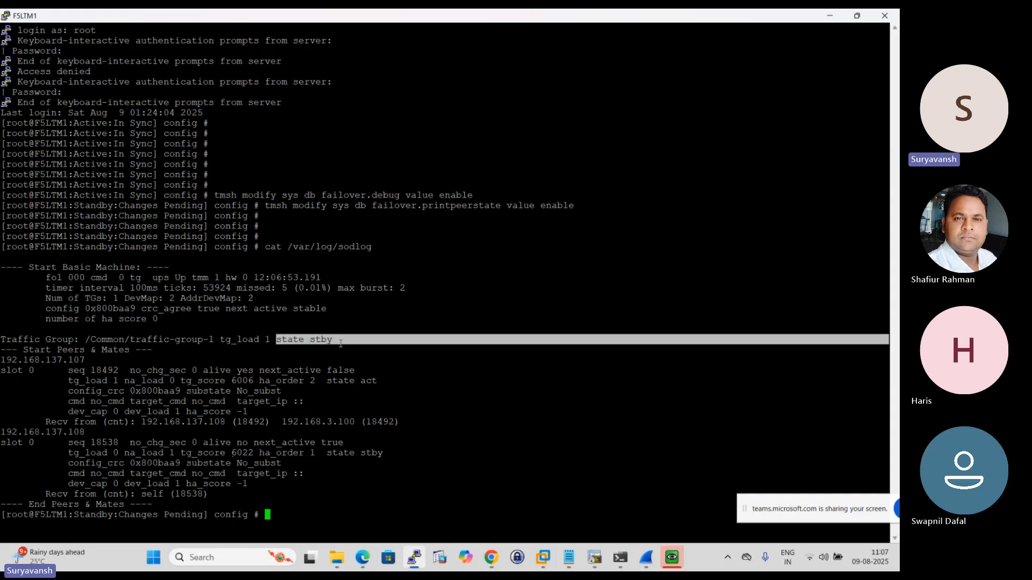
pyautogui.click(311, 328)
pyautogui.moveTo(327, 453); pyautogui.dragTo(388, 457)
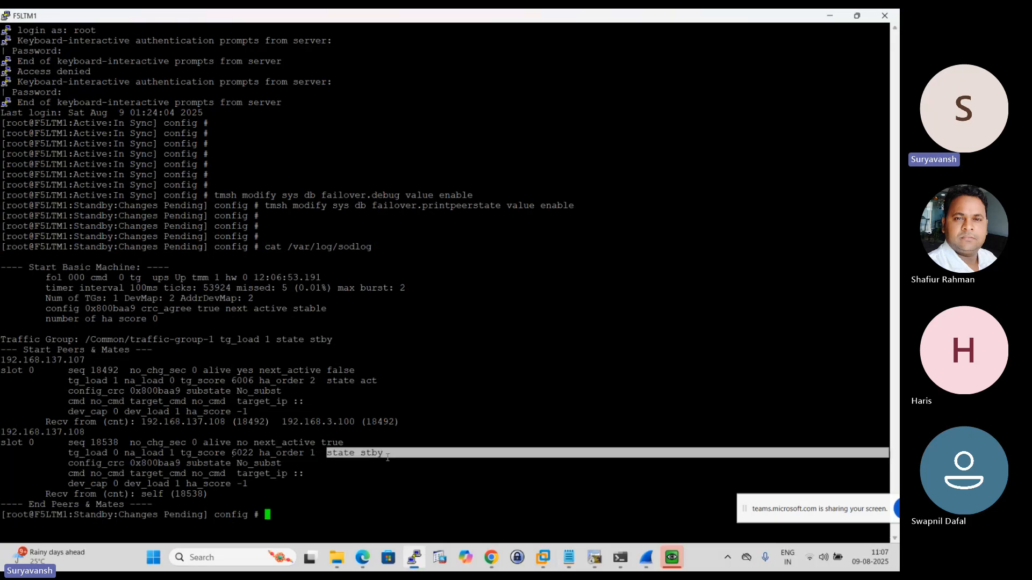
pyautogui.moveTo(64, 434); pyautogui.dragTo(91, 440)
pyautogui.click(277, 487)
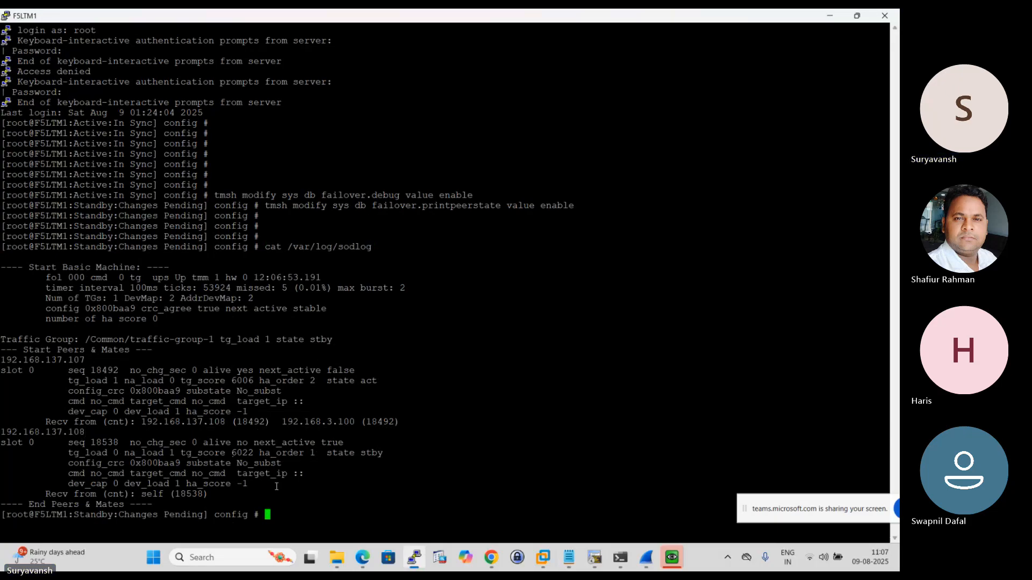
# - Run "cat /var/log/sodlog" again in the F5LTM1 session and add blank prompt lines below its output
pyautogui.press('Up')
pyautogui.press('Return')
pyautogui.press('Return')
pyautogui.press('Return')
pyautogui.press('Return')
pyautogui.press('Return')
pyautogui.press('Return')
pyautogui.press('Return')
pyautogui.press('Return')
pyautogui.press('Return')
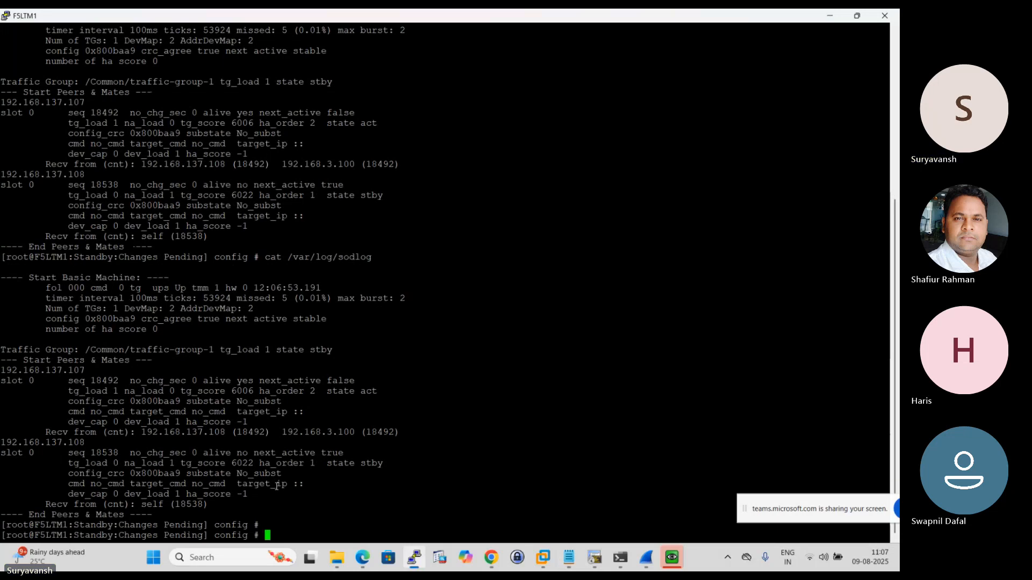
pyautogui.press('Return')
pyautogui.press('Return')
pyautogui.press('Return')
pyautogui.press('Return')
pyautogui.press('Return')
pyautogui.press('Return')
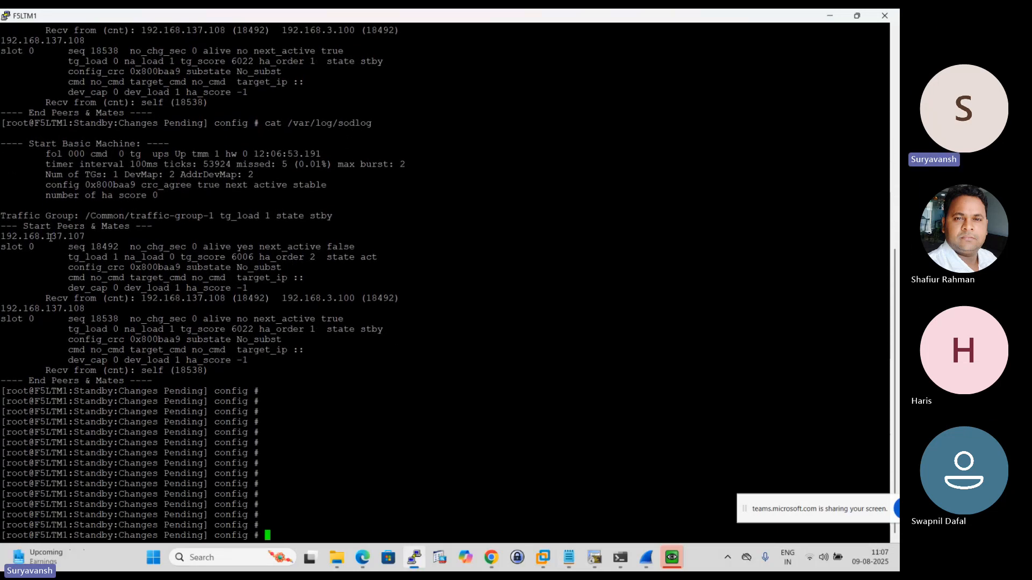
# - Compare the 192.168.137.107 and 192.168.137.108 peer entries and the traffic group's state in the repeated sodlog output
pyautogui.moveTo(46, 236); pyautogui.dragTo(90, 237)
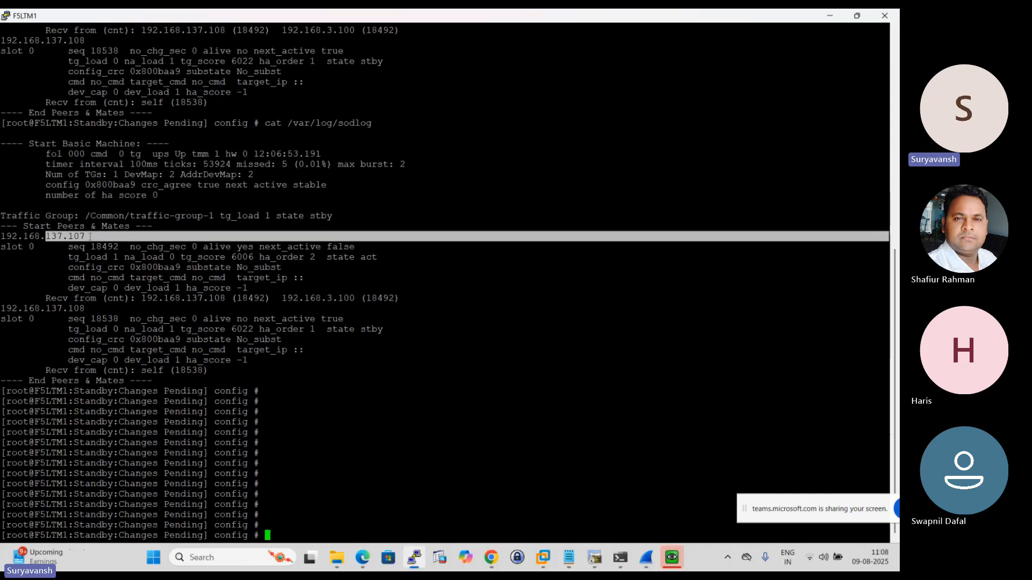
pyautogui.click(89, 241)
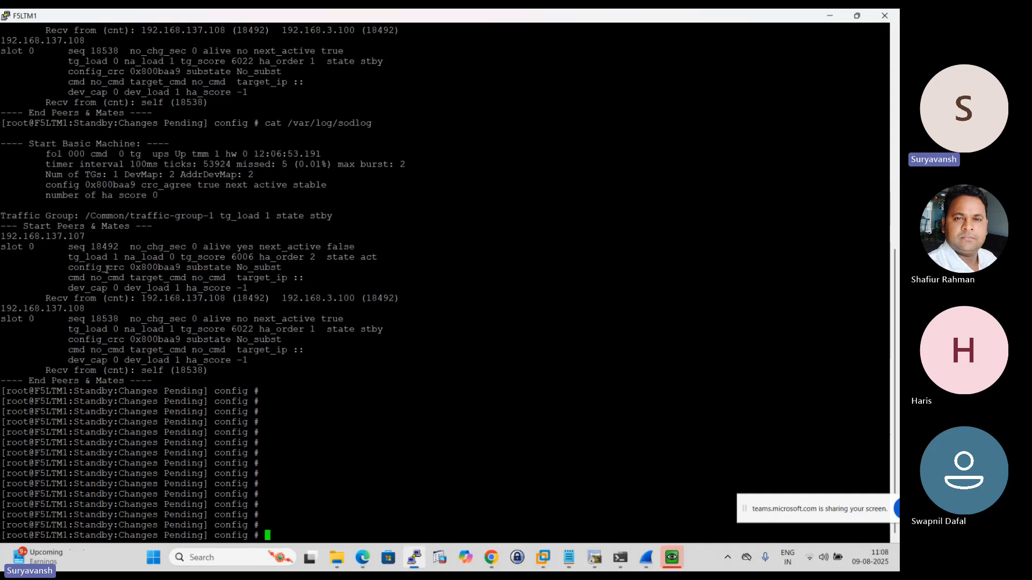
pyautogui.moveTo(68, 308); pyautogui.dragTo(92, 306)
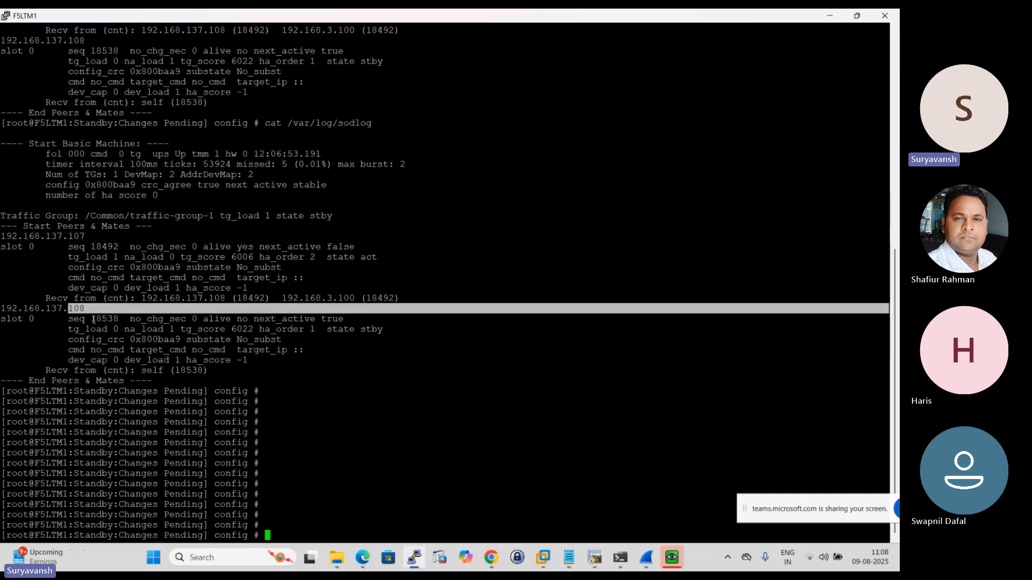
pyautogui.click(94, 320)
pyautogui.moveTo(328, 329); pyautogui.dragTo(432, 332)
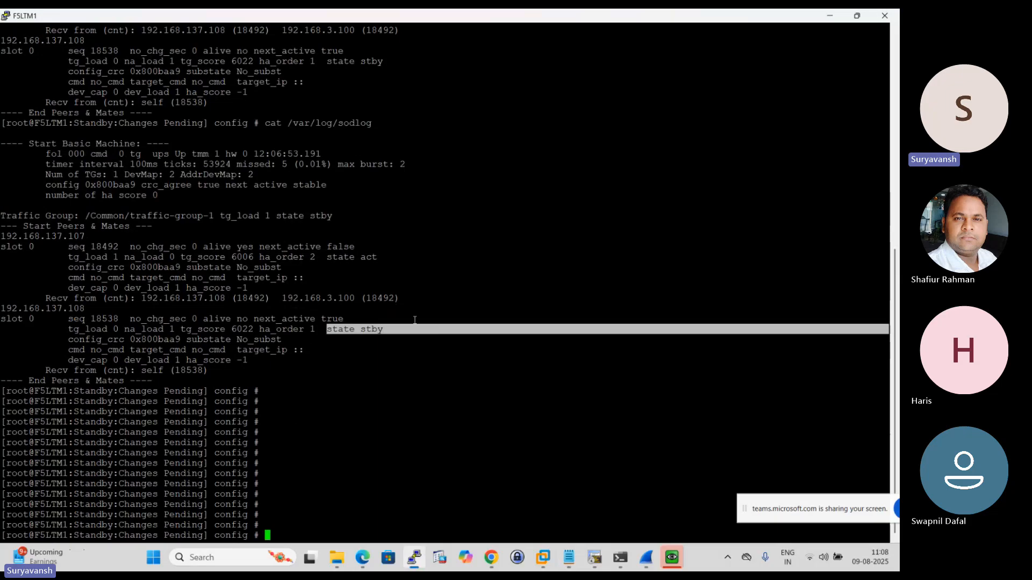
pyautogui.moveTo(278, 213); pyautogui.dragTo(339, 217)
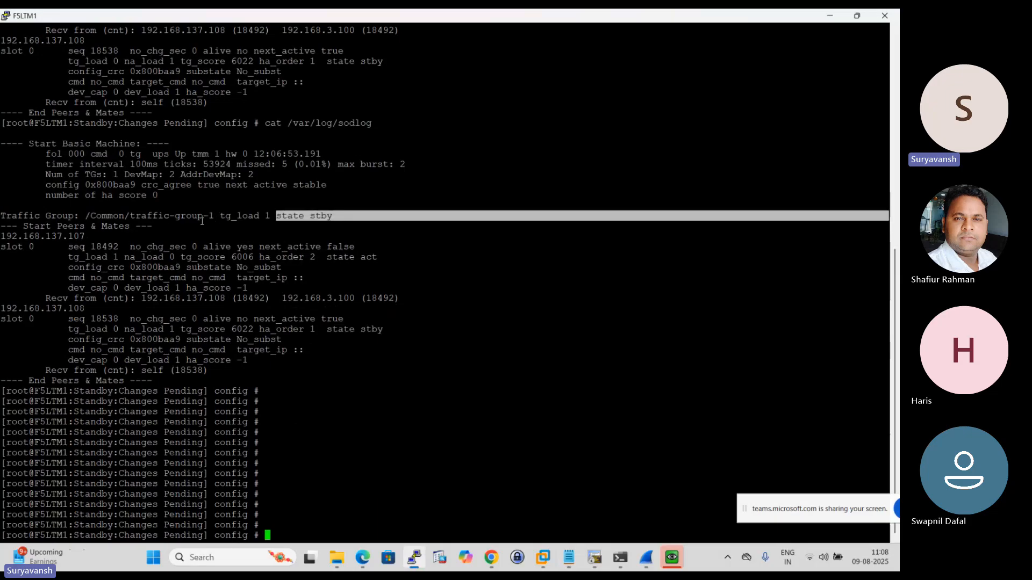
pyautogui.scroll(8, 201, 221)
pyautogui.scroll(-8, 139, 225)
# - Copy "cat /var/log/ltm | grep sod" from the Notepad notes and run it in the F5LTM1 PuTTY session
pyautogui.click(568, 563)
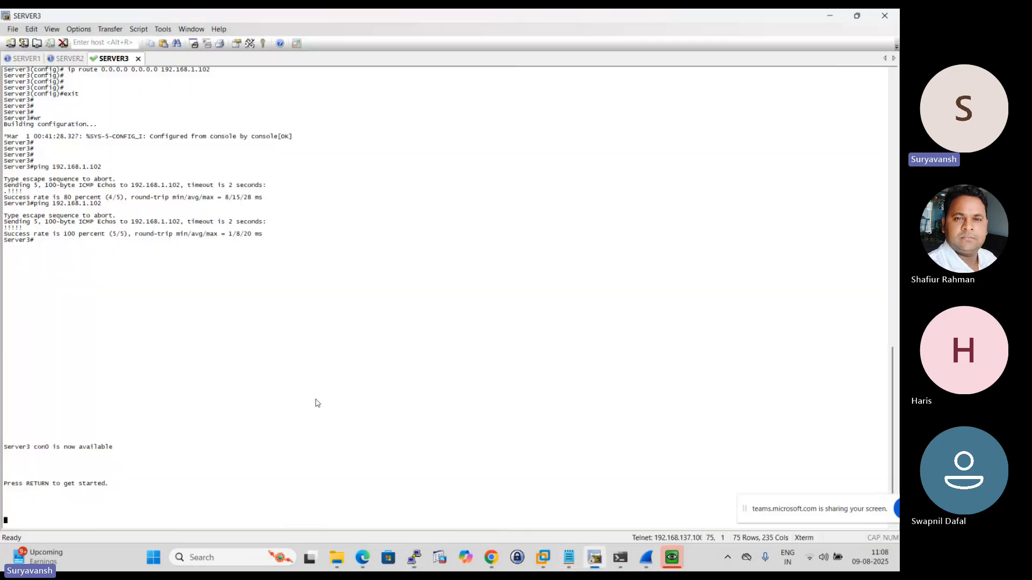
pyautogui.click(568, 562)
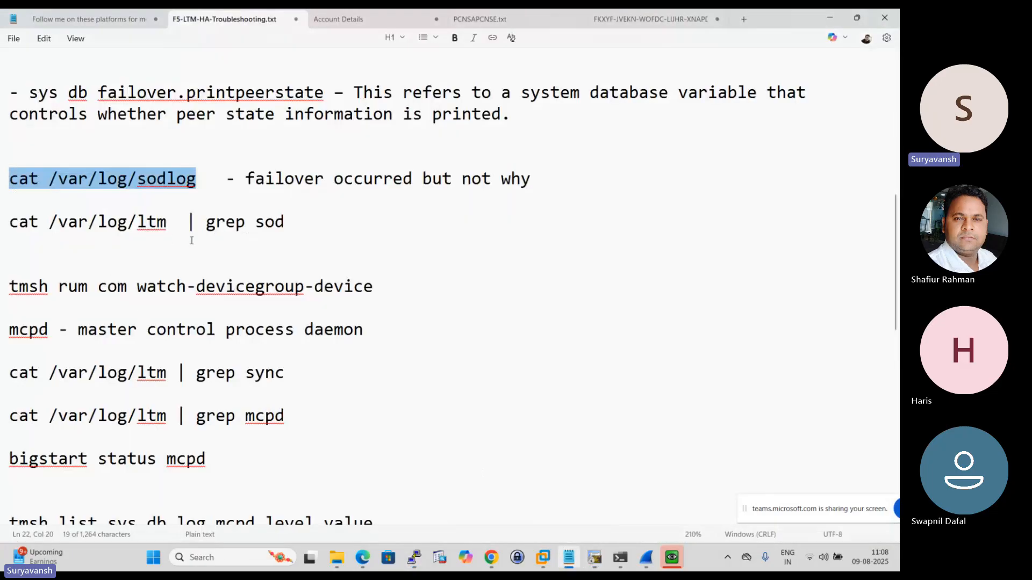
pyautogui.moveTo(285, 225); pyautogui.dragTo(7, 225)
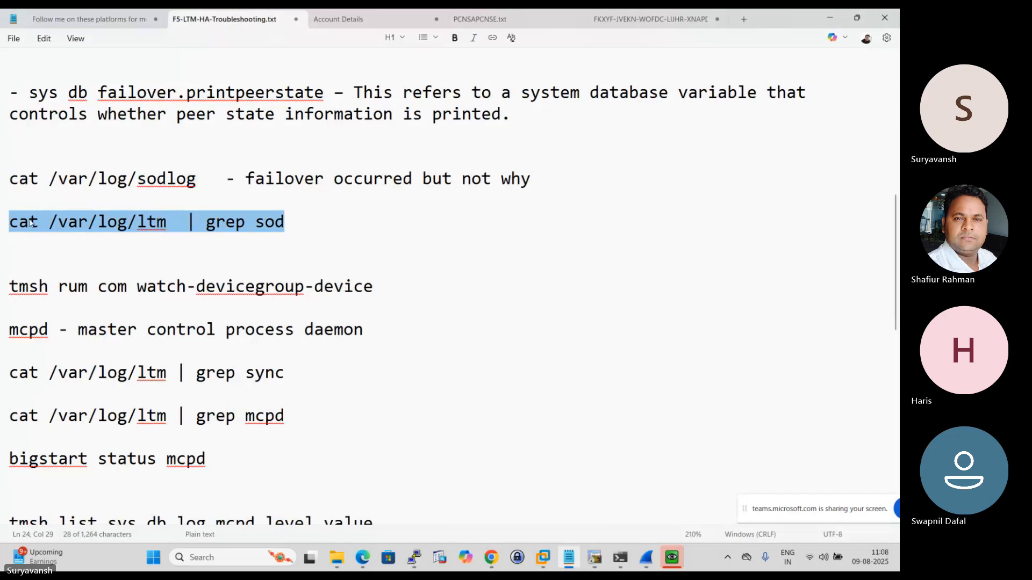
pyautogui.rightClick(106, 227)
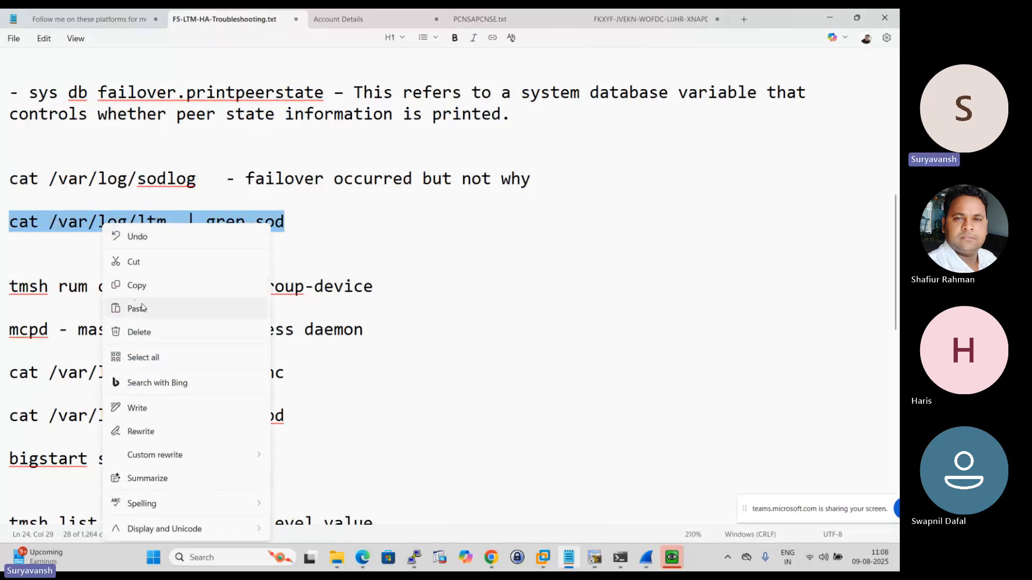
pyautogui.click(111, 283)
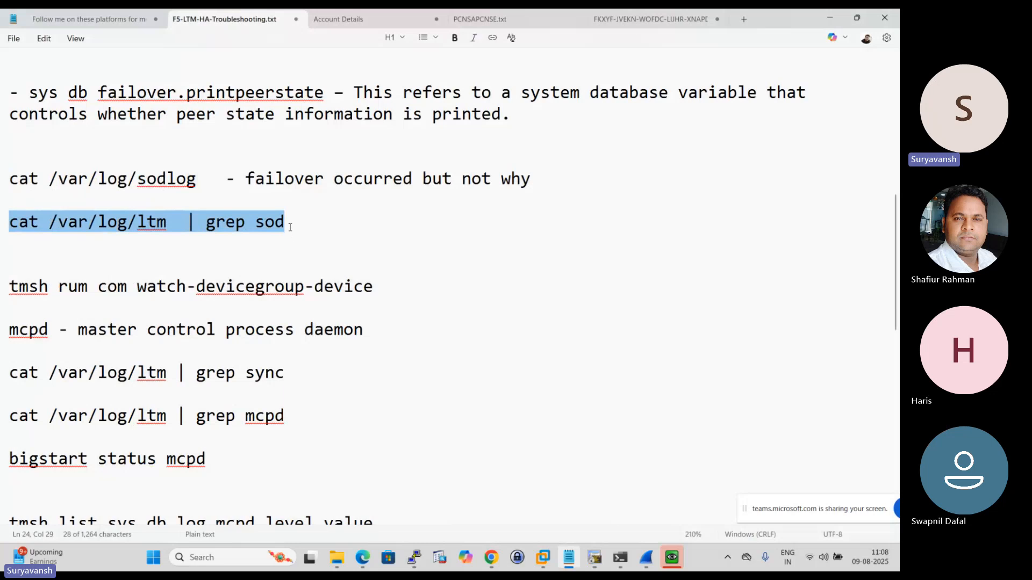
pyautogui.moveTo(421, 558)
pyautogui.click(398, 505)
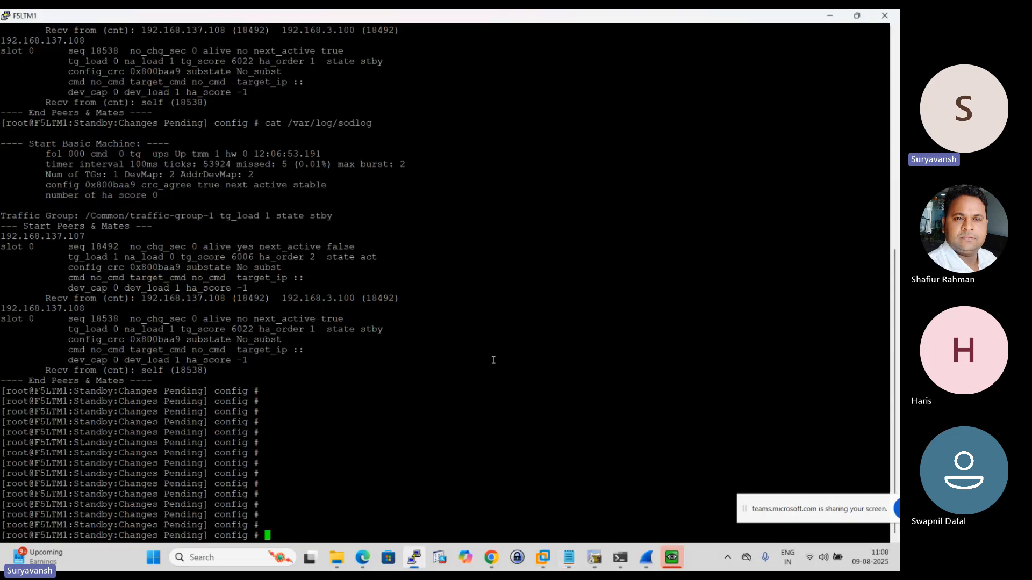
pyautogui.press('Up')
pyautogui.press('Return')
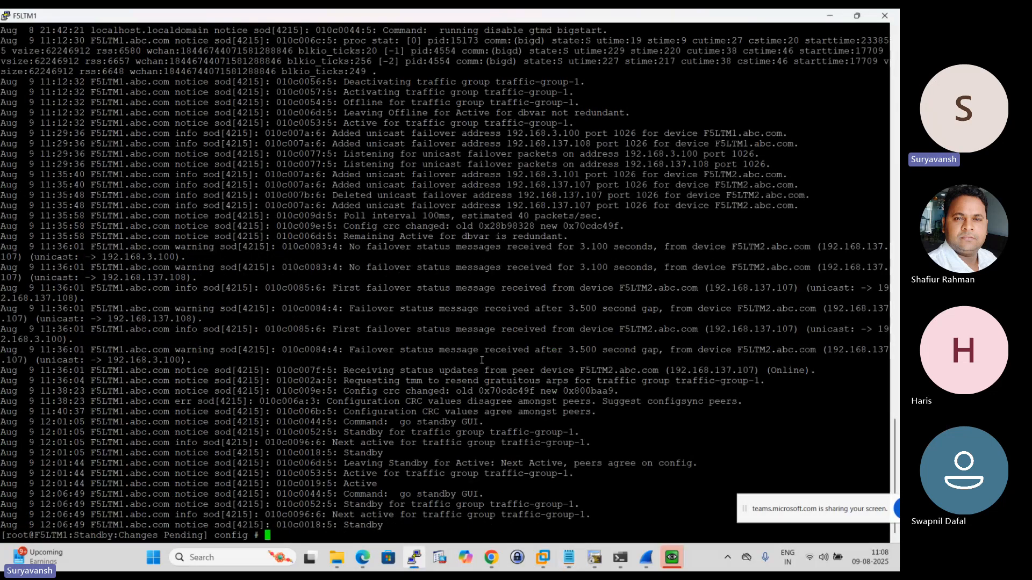
# - Examine the most recent sod log entries for the command that triggered the standby transition
pyautogui.moveTo(607, 524); pyautogui.dragTo(1, 71)
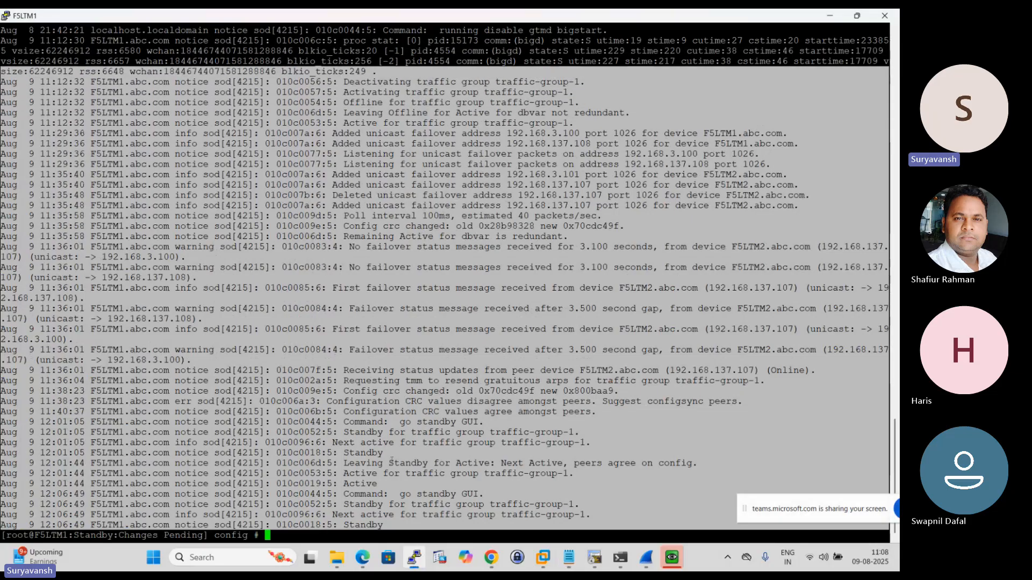
pyautogui.click(76, 487)
pyautogui.moveTo(5, 498); pyautogui.dragTo(413, 496)
pyautogui.moveTo(443, 494); pyautogui.dragTo(491, 497)
pyautogui.click(401, 502)
pyautogui.moveTo(339, 494); pyautogui.dragTo(2, 22)
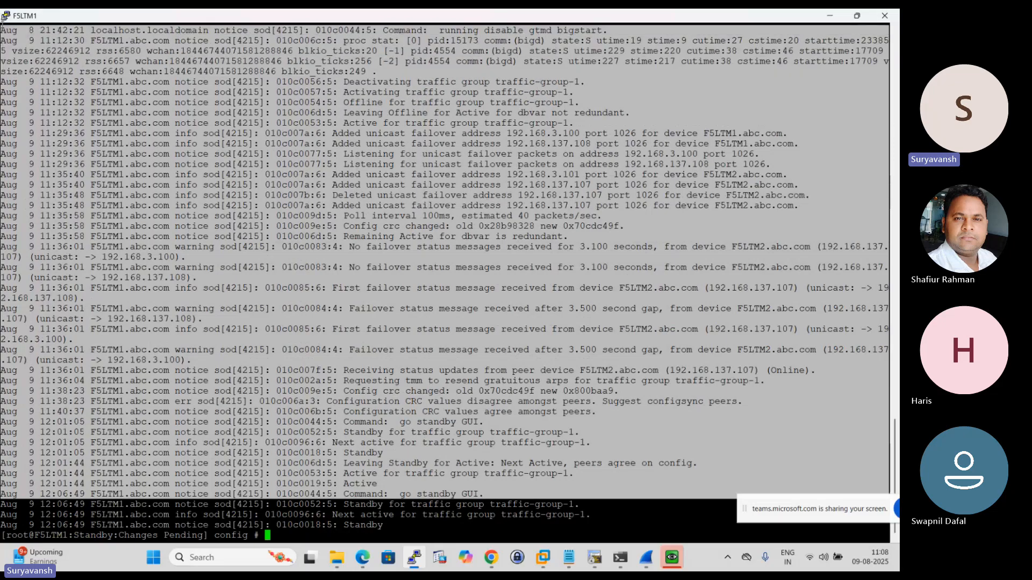
pyautogui.click(361, 328)
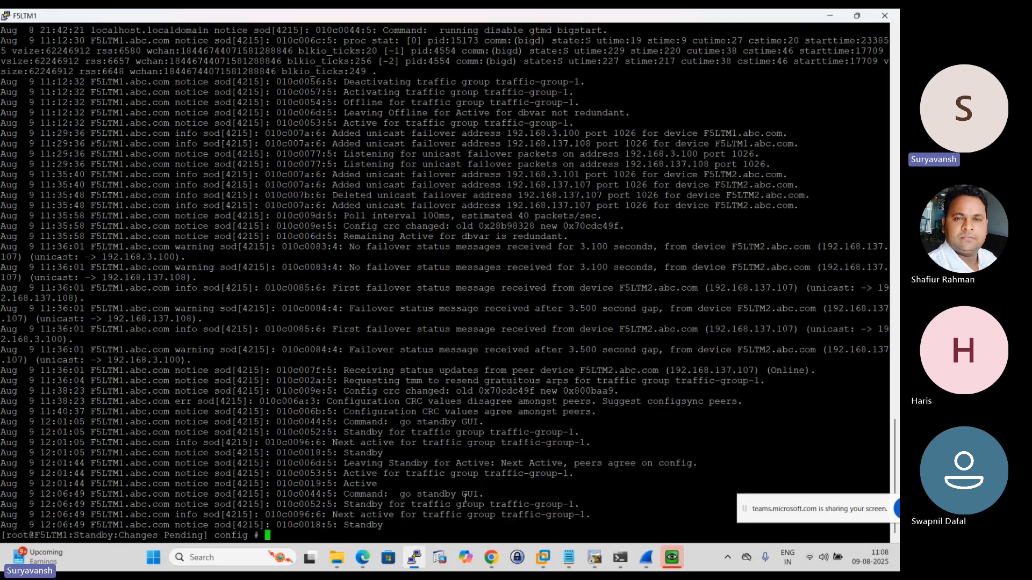
pyautogui.moveTo(420, 494); pyautogui.dragTo(564, 495)
pyautogui.click(567, 495)
# - Review the earlier sod entries in the LTM log and return to the latest ones
pyautogui.moveTo(412, 526); pyautogui.dragTo(408, 19)
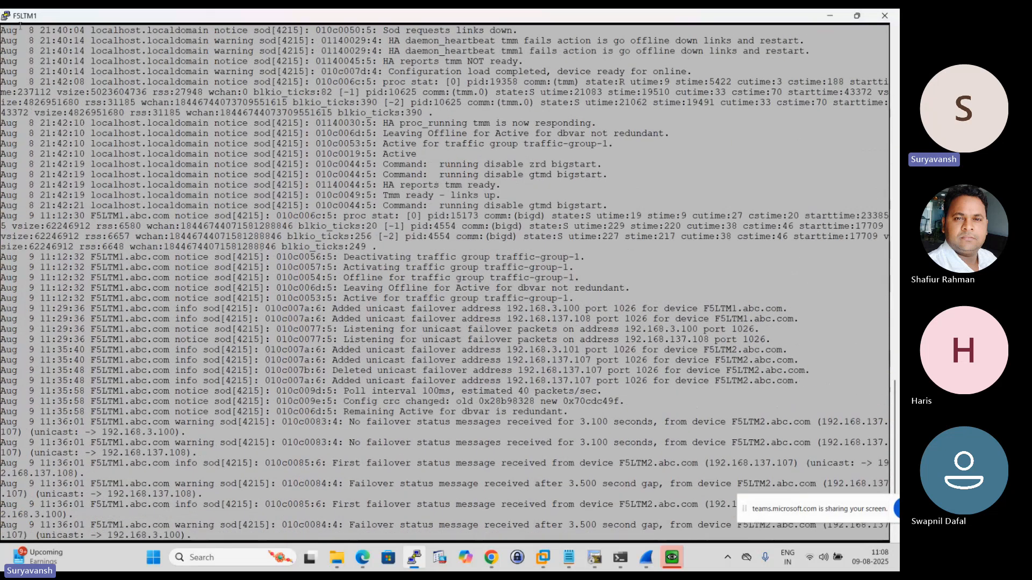
pyautogui.click(308, 157)
pyautogui.scroll(-6, 262, 232)
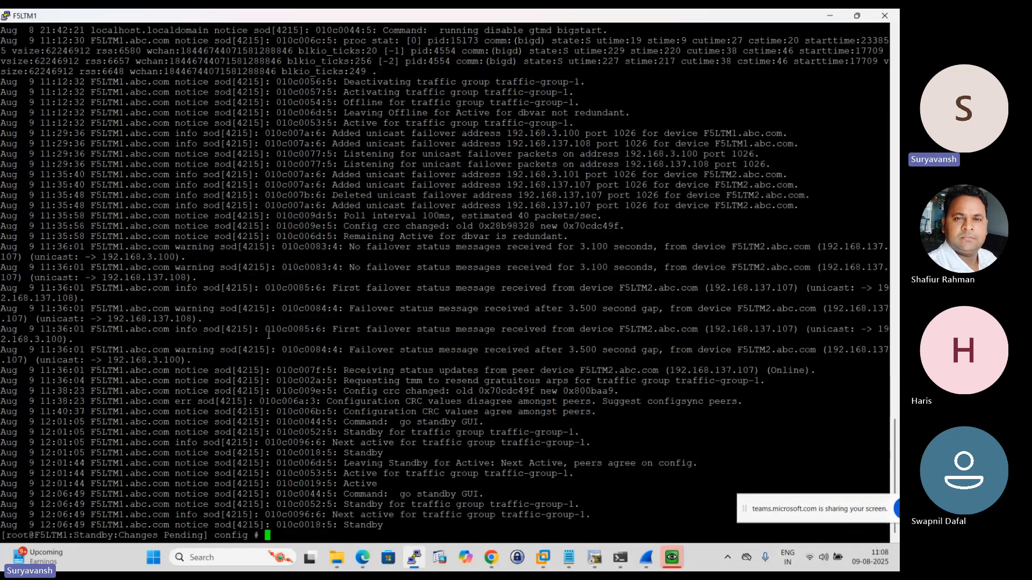
pyautogui.moveTo(408, 529); pyautogui.dragTo(161, 103)
pyautogui.click(332, 238)
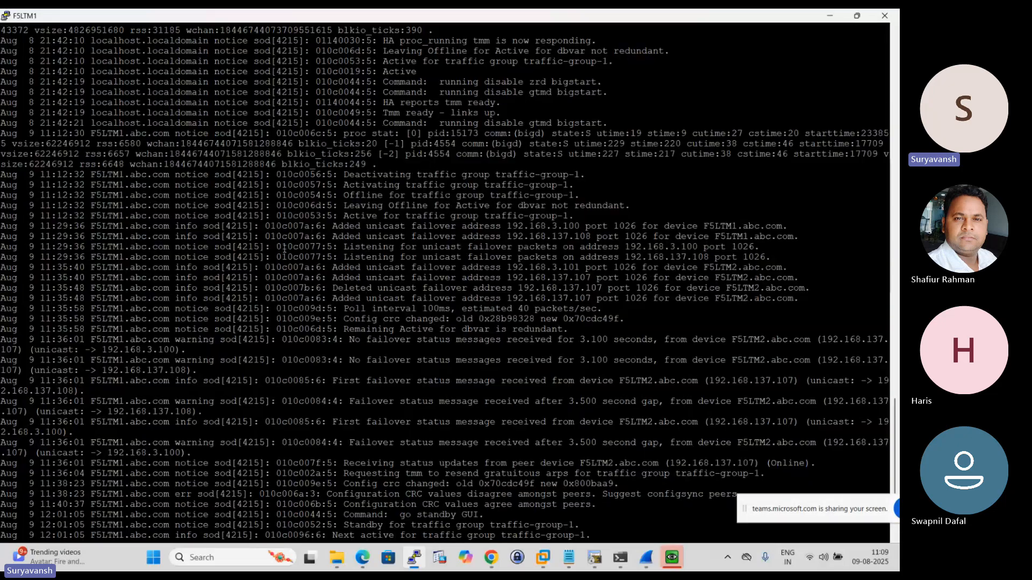
pyautogui.scroll(-3, 378, 309)
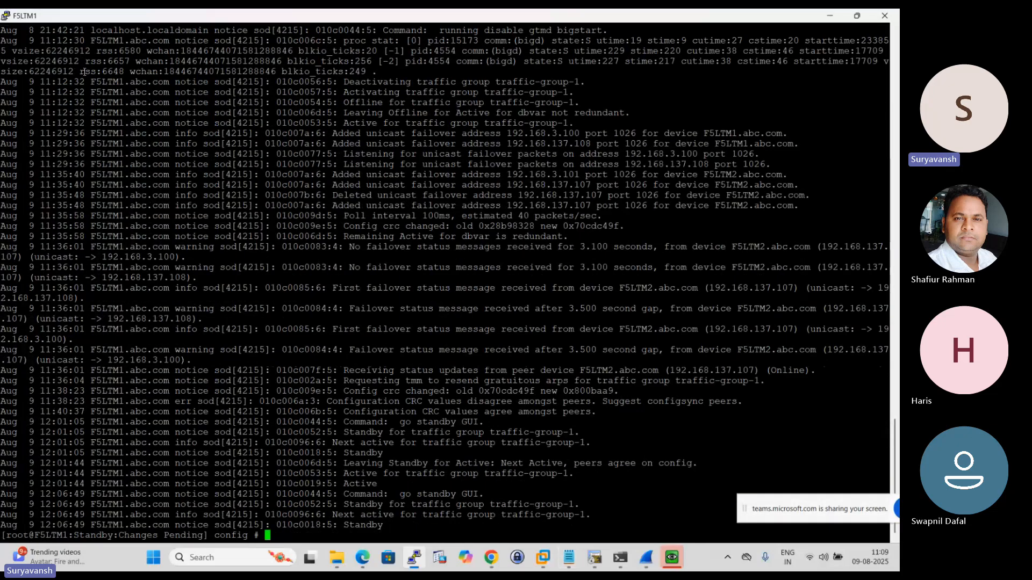
# - Start a new PuTTY SSH session to 192.168.137.107
pyautogui.click(5, 17)
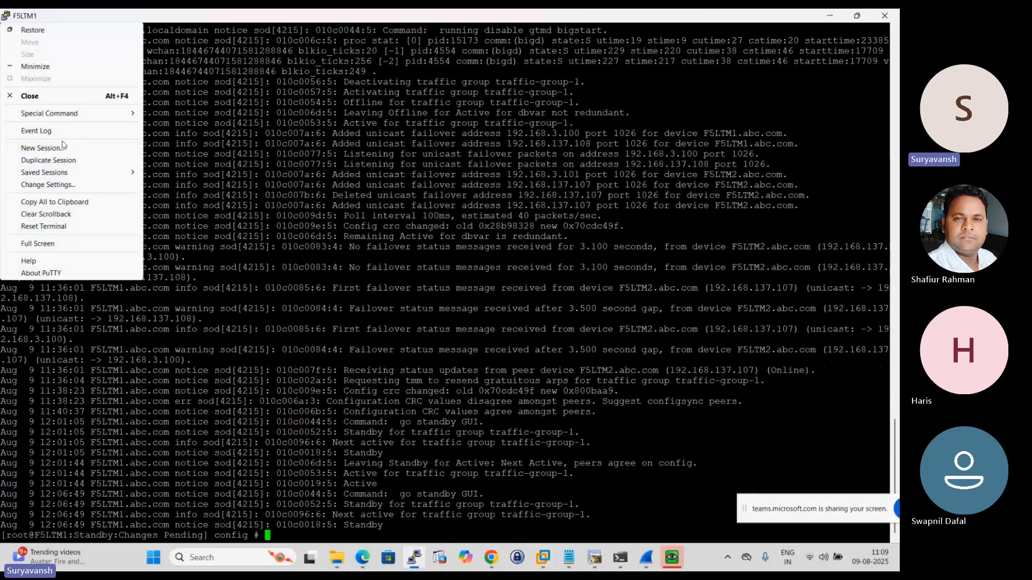
pyautogui.click(43, 147)
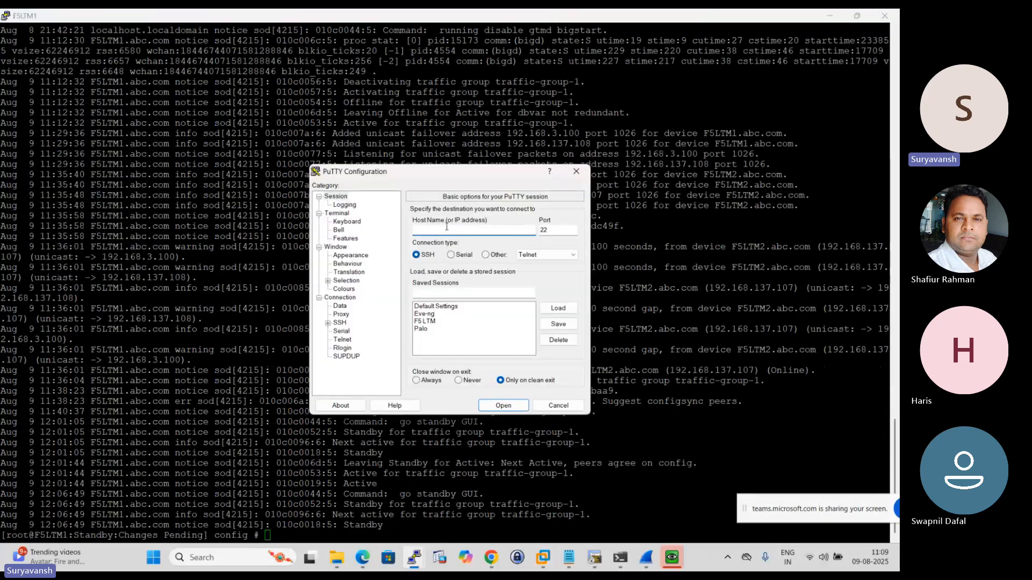
pyautogui.write('192.168')
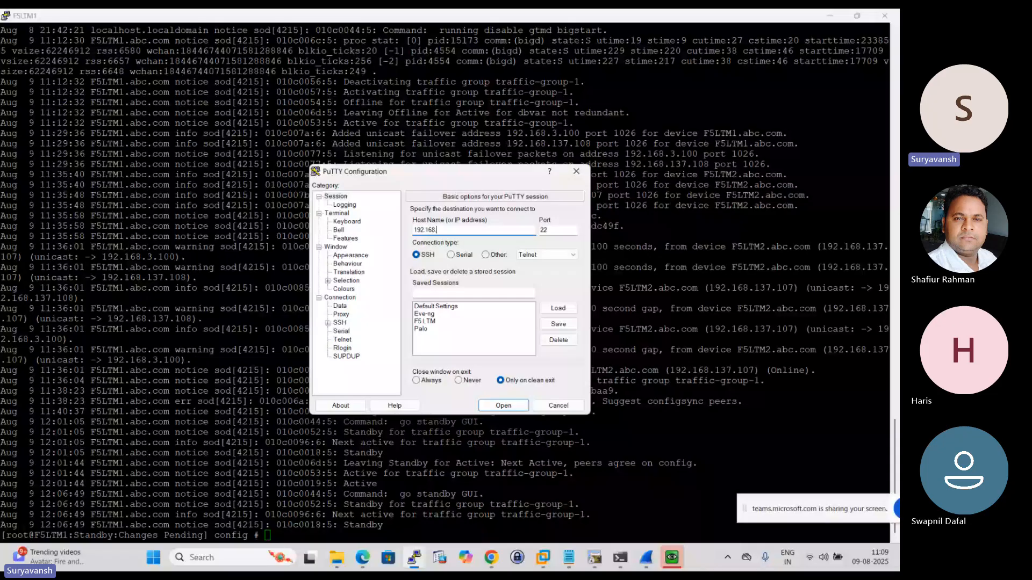
pyautogui.write('.137.107')
pyautogui.press('Return')
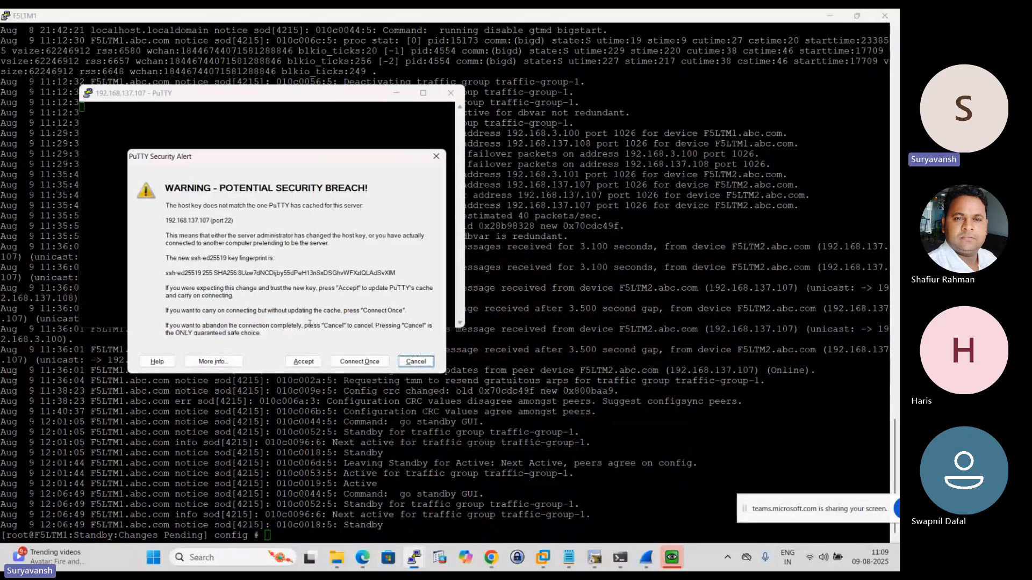
# - Accept the new host key, log in as root with the account password, and maximize the F5LTM2 terminal window
pyautogui.click(303, 361)
pyautogui.write('root')
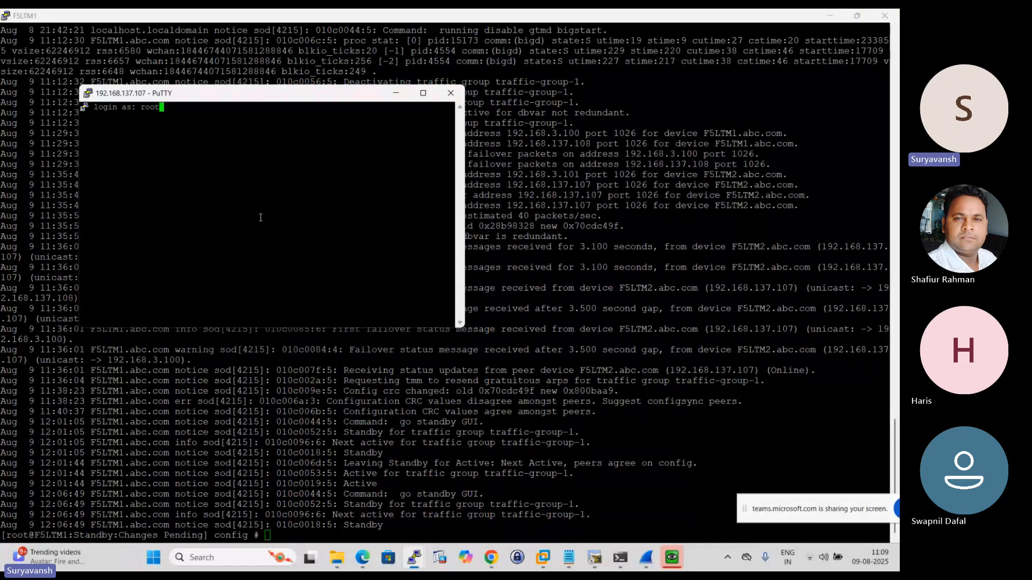
pyautogui.press('Return')
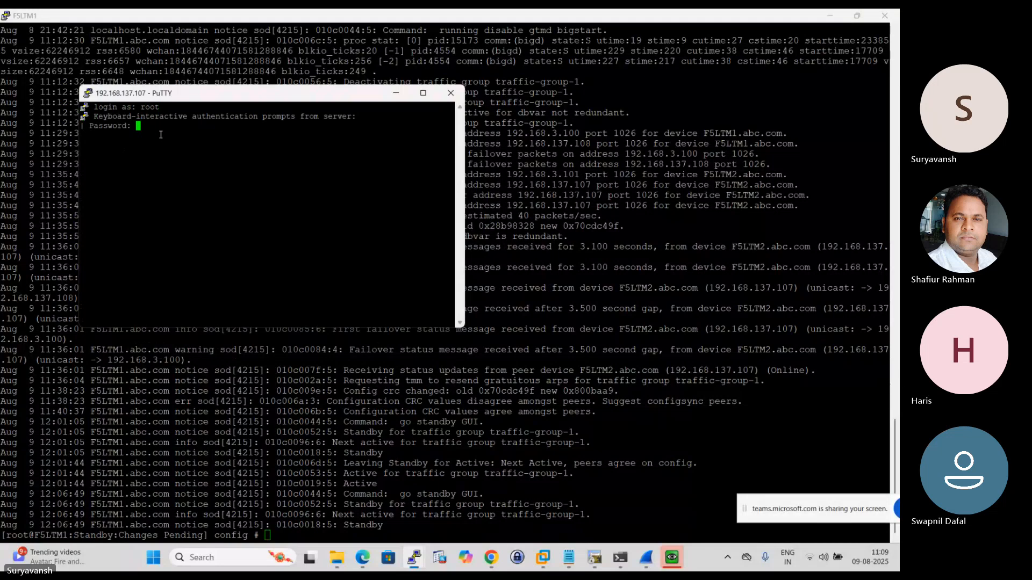
pyautogui.press('Return')
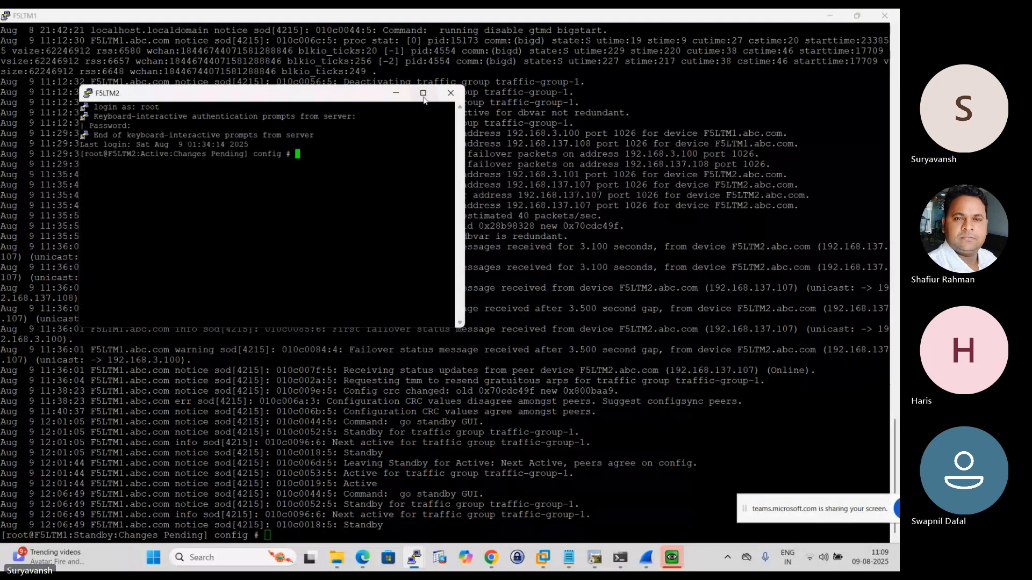
pyautogui.click(423, 93)
pyautogui.press('Return')
pyautogui.press('Return')
pyautogui.press('Return')
pyautogui.press('Return')
pyautogui.press('Return')
pyautogui.press('Return')
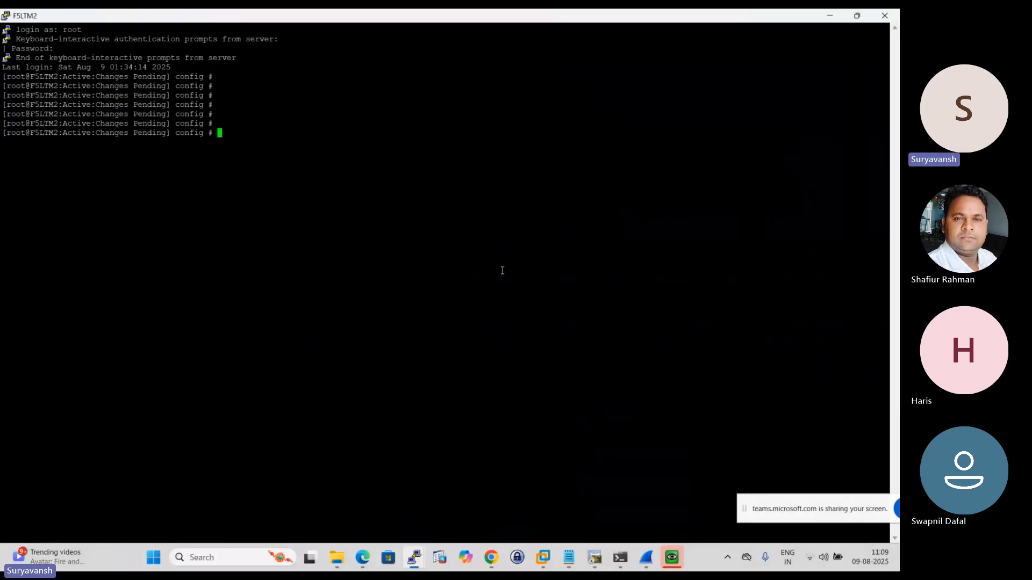
# - Copy "tmsh modify sys db failover.debug value enable" from the Notepad notes and run it in the F5LTM2 PuTTY session
pyautogui.click(568, 557)
pyautogui.scroll(3, 305, 265)
pyautogui.scroll(5, 306, 265)
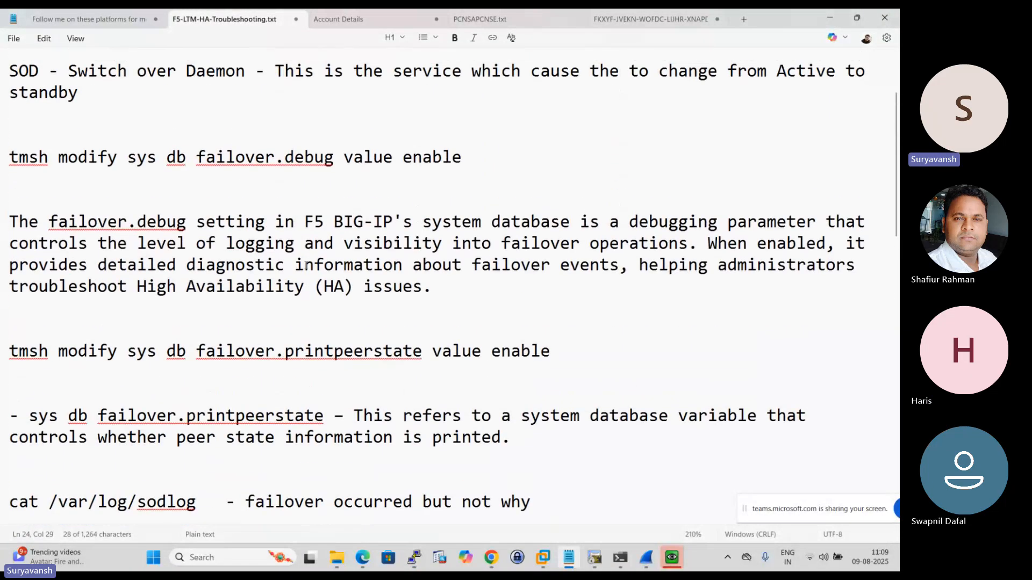
pyautogui.moveTo(461, 305); pyautogui.dragTo(6, 307)
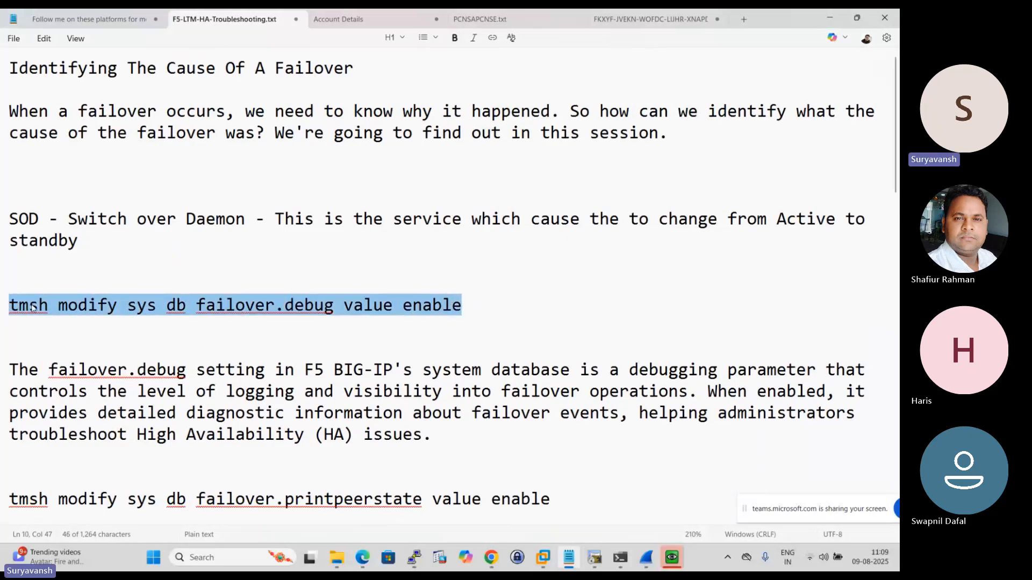
pyautogui.rightClick(6, 306)
pyautogui.click(56, 70)
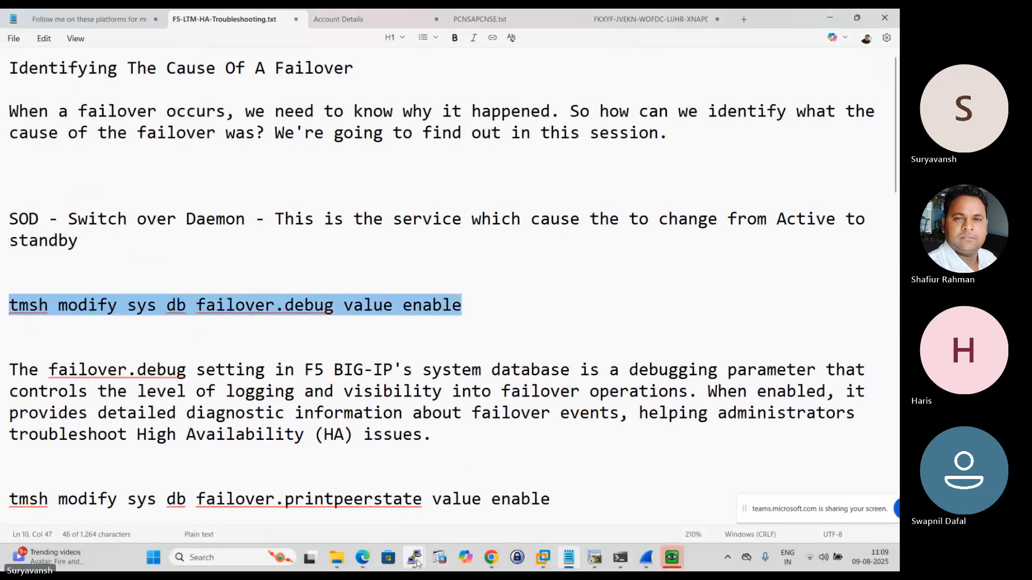
pyautogui.moveTo(414, 557)
pyautogui.click(462, 499)
pyautogui.rightClick(477, 221)
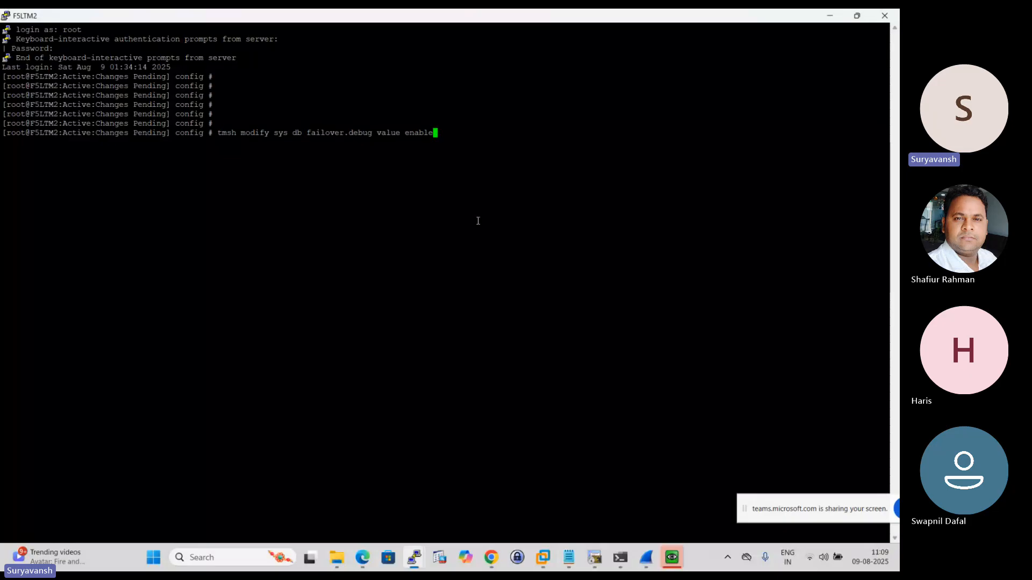
pyautogui.press('Return')
# - Copy "tmsh modify sys db failover.printpeerstate value enable" from the Notepad notes and run it in the F5LTM2 PuTTY session
pyautogui.hotkey('alt', 'Tab')
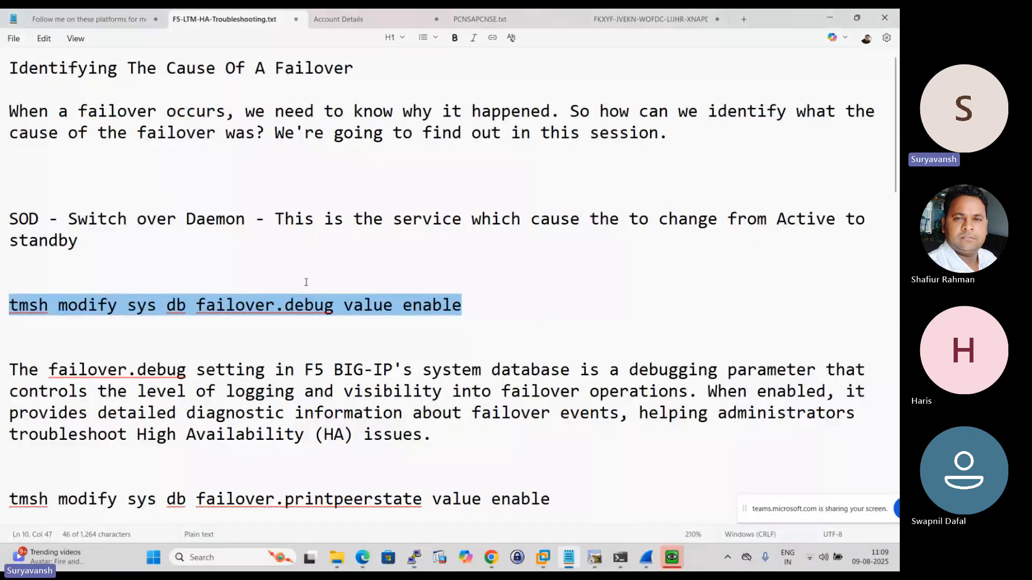
pyautogui.scroll(-5, 554, 226)
pyautogui.moveTo(554, 226); pyautogui.dragTo(10, 222)
pyautogui.rightClick(45, 222)
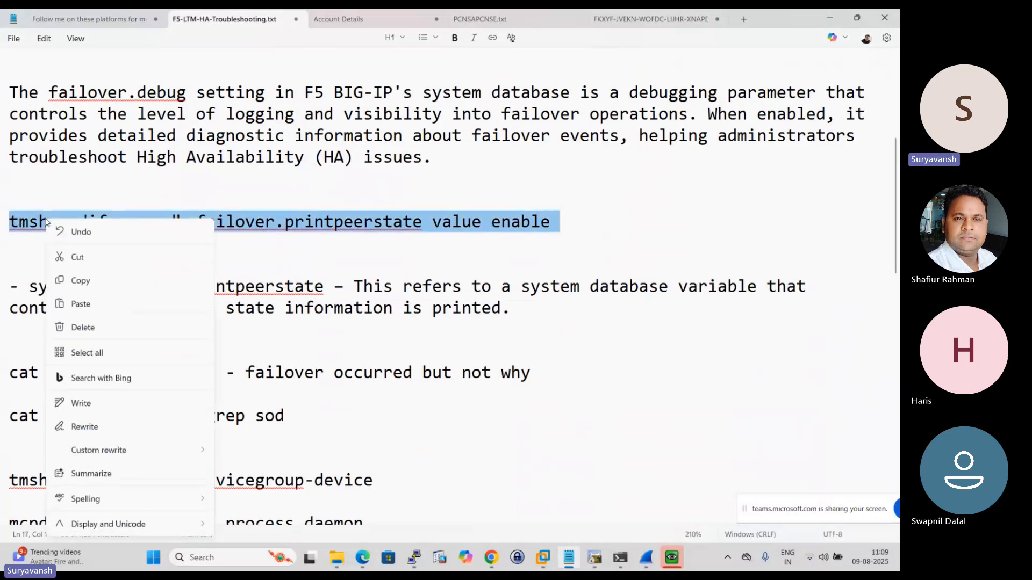
pyautogui.click(90, 283)
pyautogui.hotkey('alt', 'Tab')
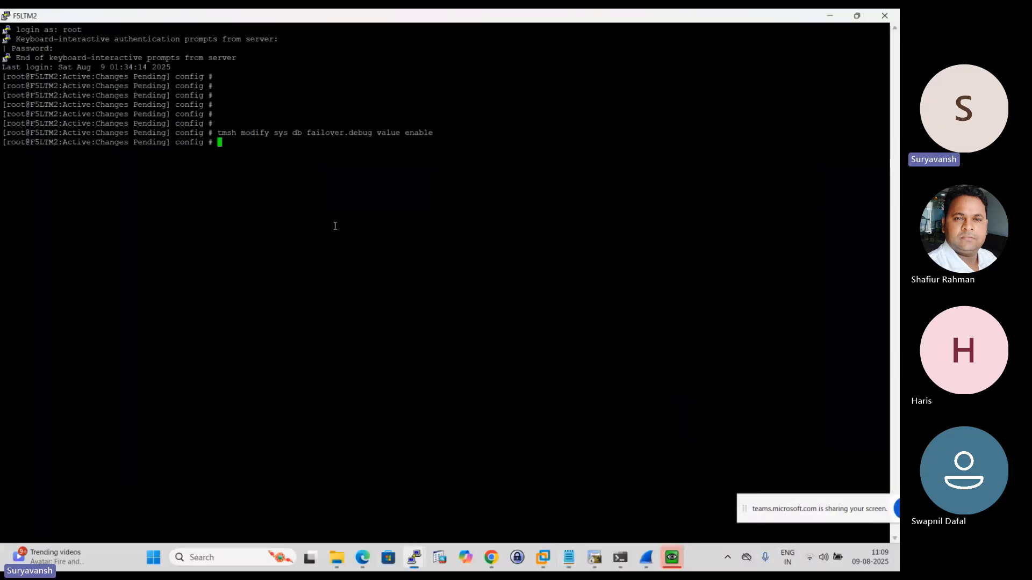
pyautogui.rightClick(340, 190)
pyautogui.press('Return')
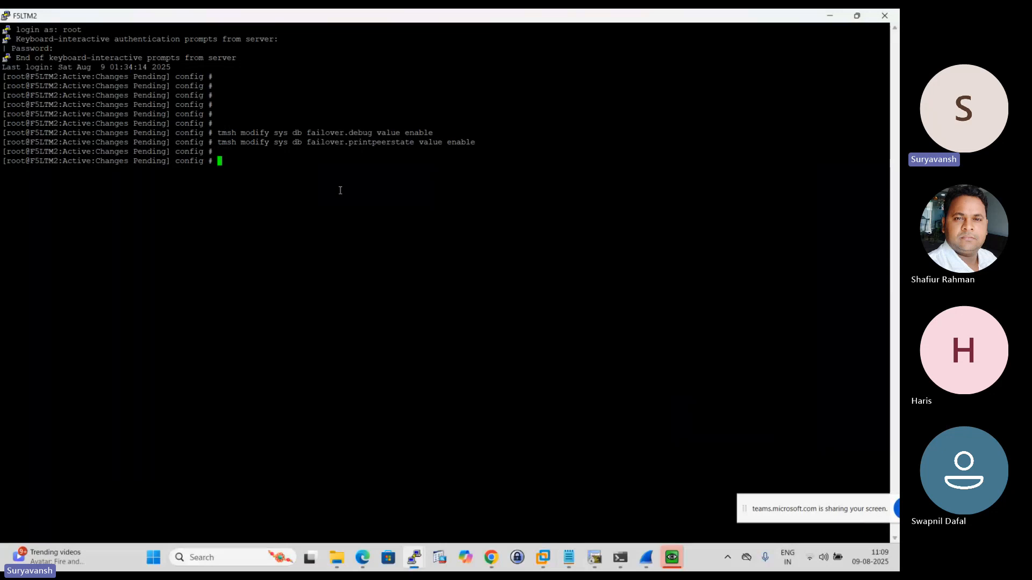
pyautogui.press('Return')
pyautogui.press('Return')
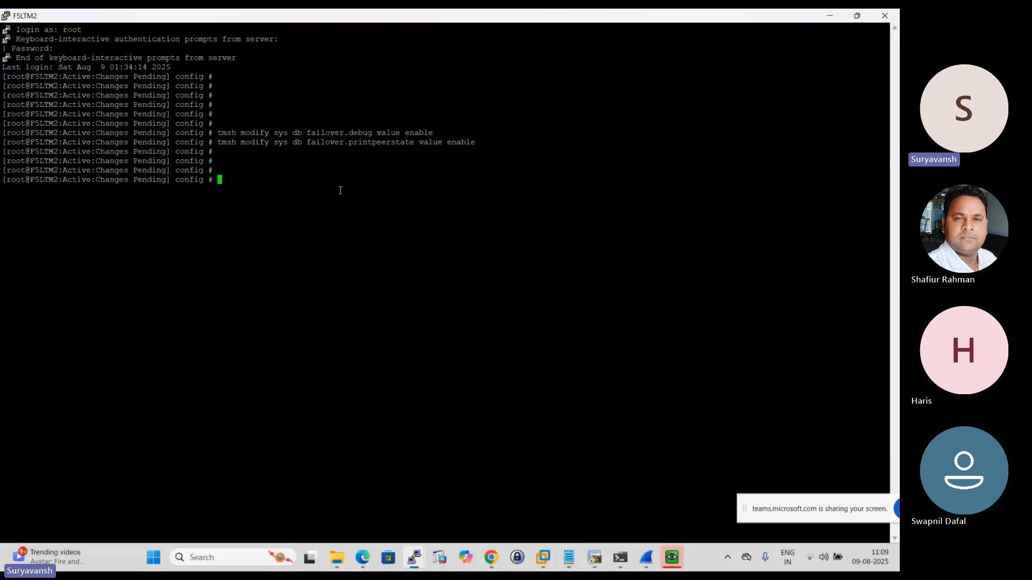
# - Run "cat /var/log/ltm | grep sod" on F5LTM2 to list its sod log entries
pyautogui.write('cat ')
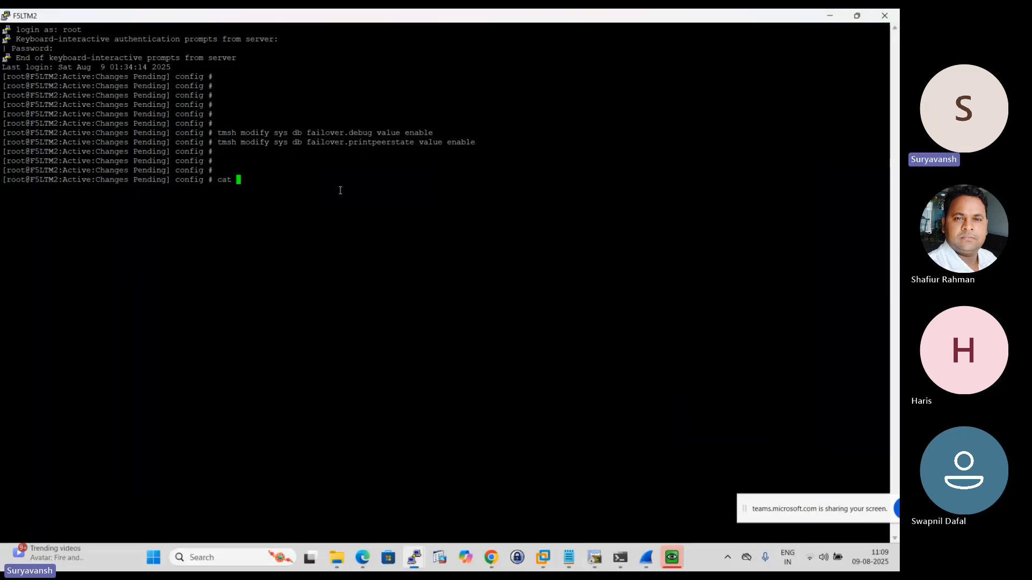
pyautogui.write('/var')
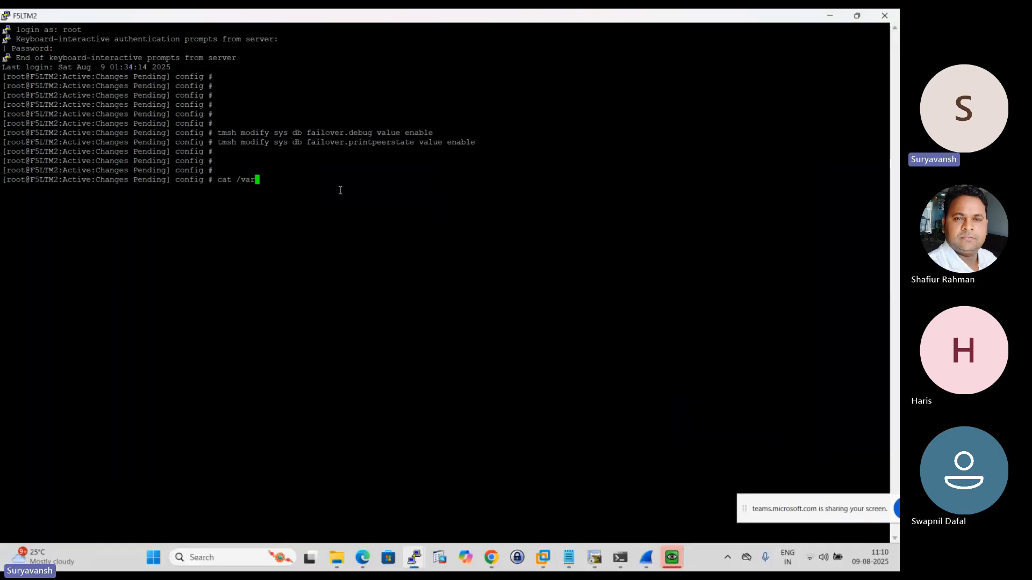
pyautogui.write('/log/t')
pyautogui.press('BackSpace')
pyautogui.write('l')
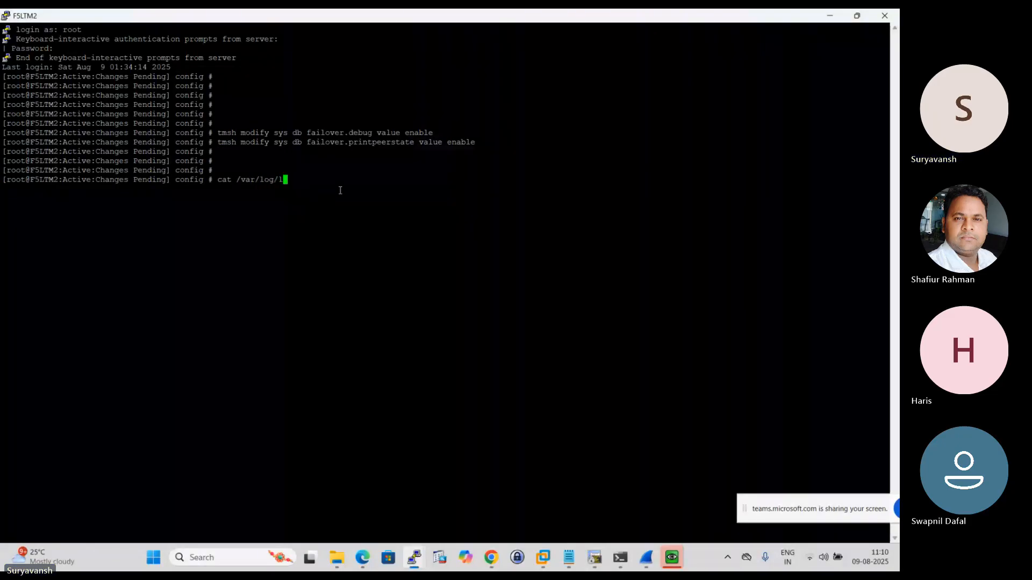
pyautogui.write('tm | ')
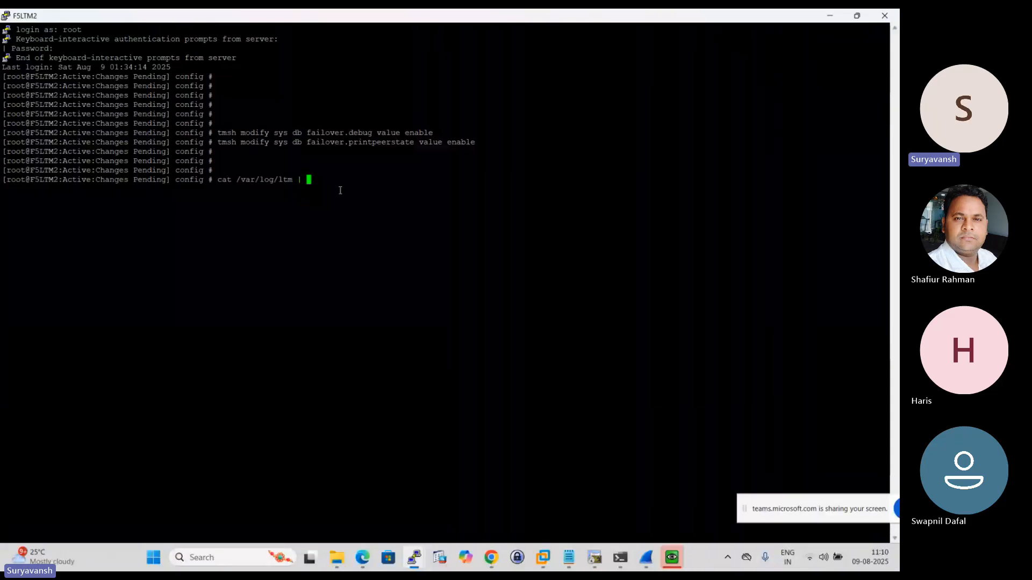
pyautogui.write('grep sod')
pyautogui.press('Return')
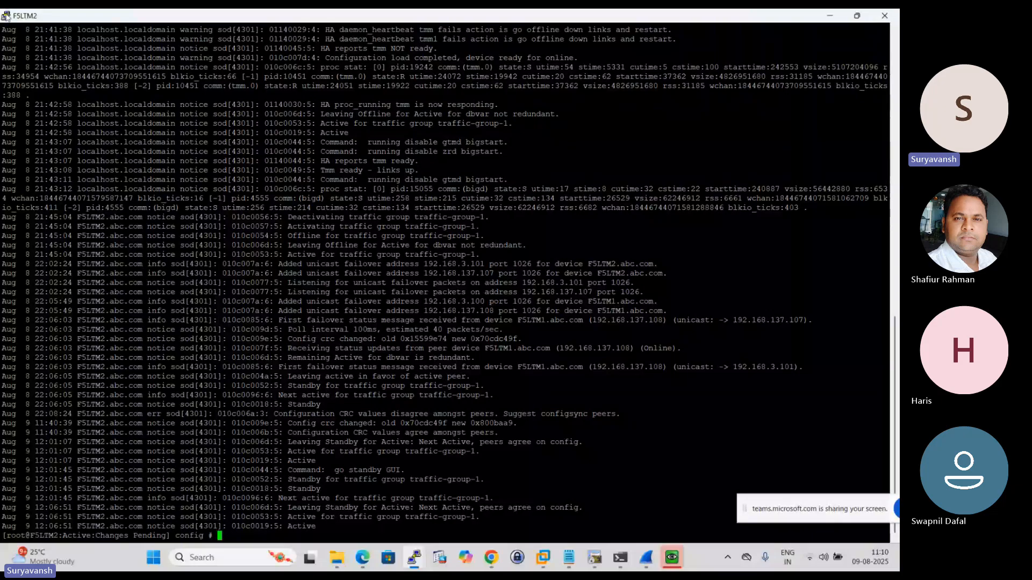
# - Set the F5LTM2 terminal font to Courier New size 12 and dismiss the network error dialog
pyautogui.click(5, 17)
pyautogui.click(56, 186)
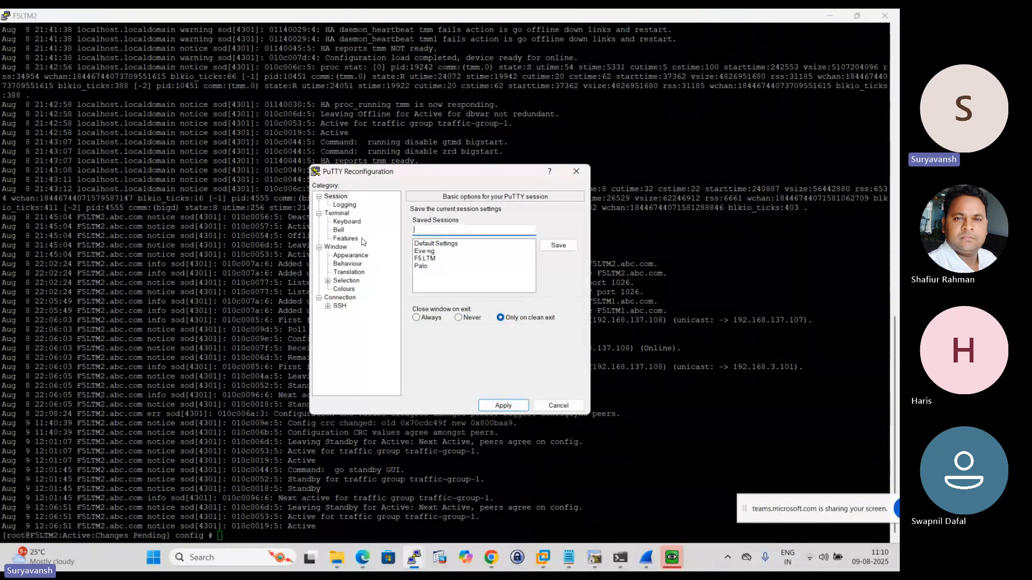
pyautogui.click(350, 256)
pyautogui.click(559, 279)
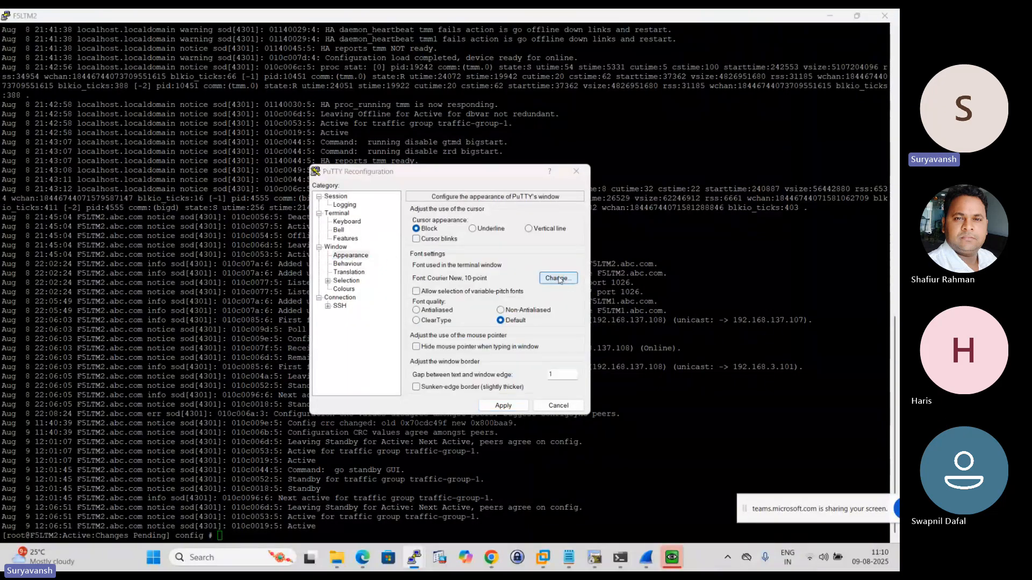
pyautogui.click(514, 313)
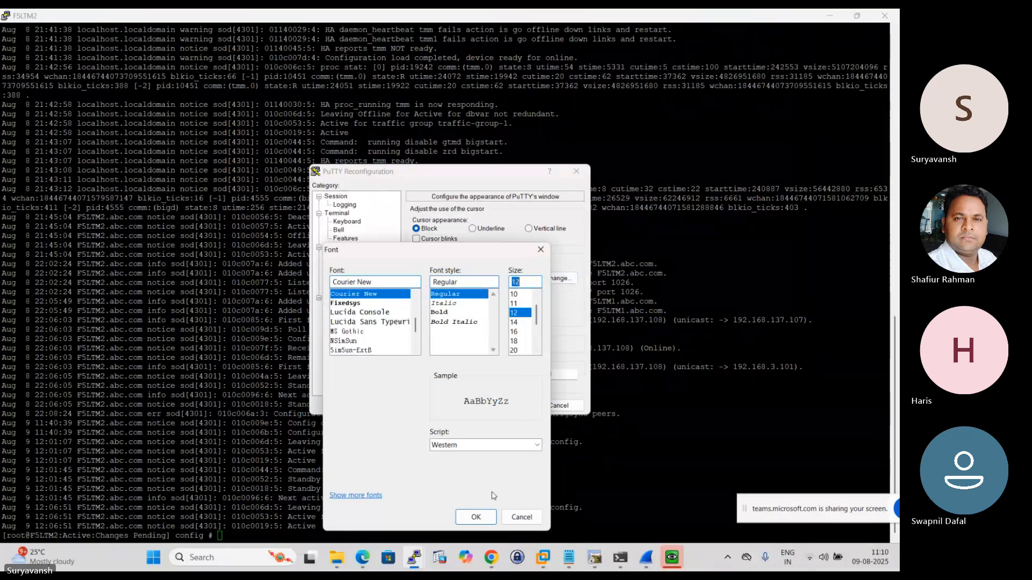
pyautogui.click(475, 517)
pyautogui.click(489, 409)
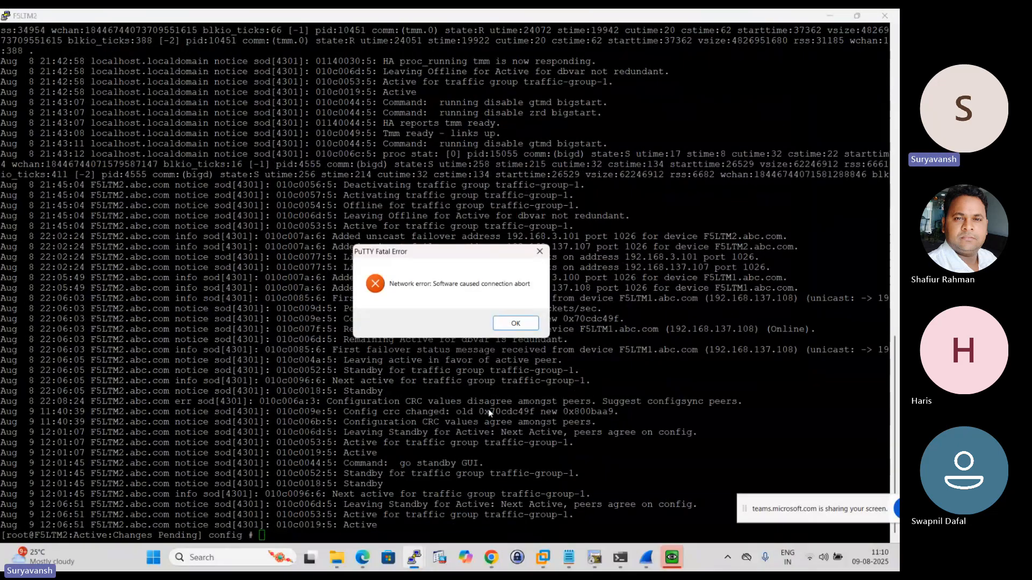
pyautogui.click(520, 326)
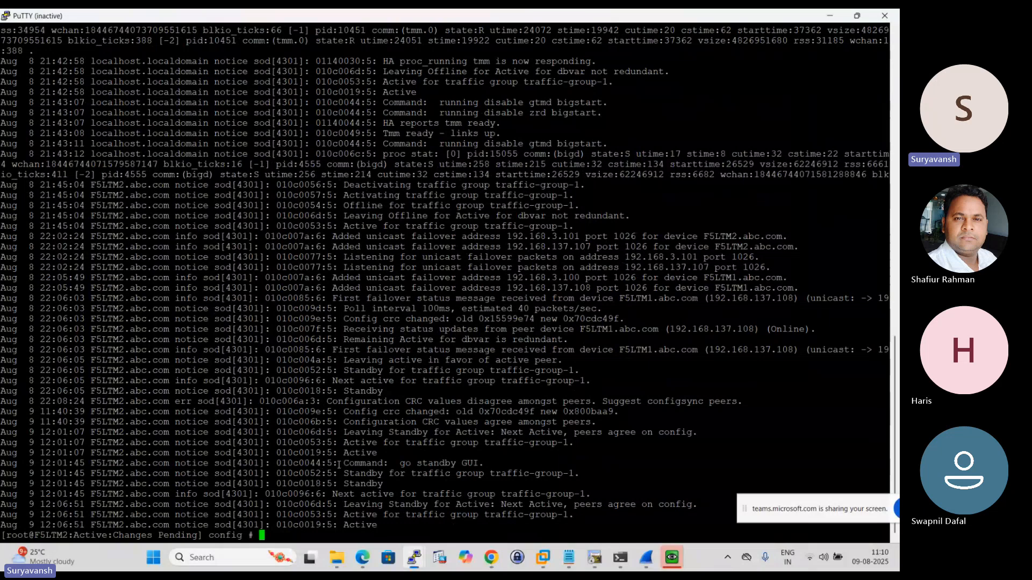
# - Examine the standby command and the latest traffic-group-1 transitions in F5LTM2's sod log output
pyautogui.moveTo(339, 464); pyautogui.dragTo(485, 460)
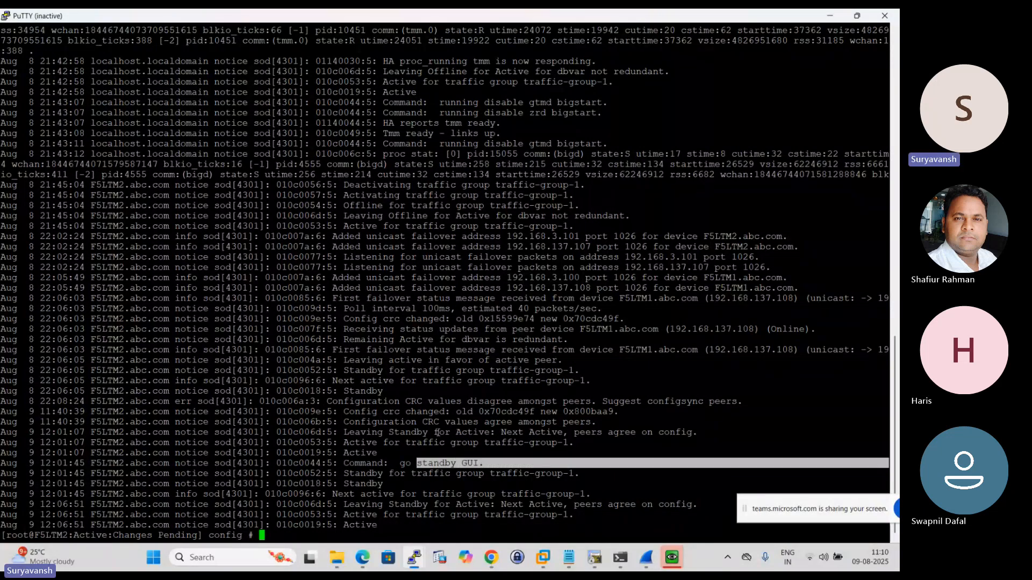
pyautogui.moveTo(2, 28); pyautogui.dragTo(497, 509)
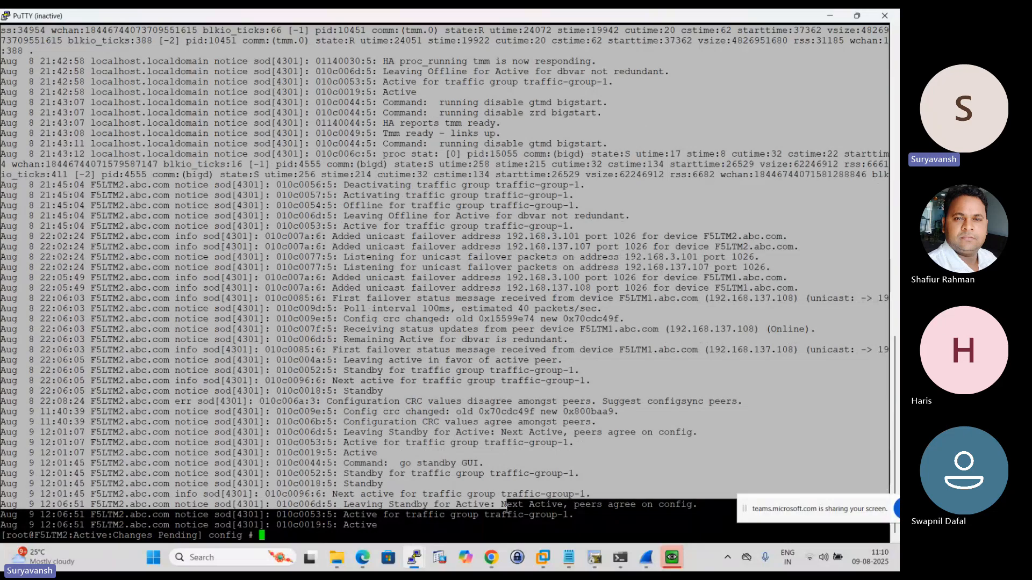
pyautogui.doubleClick(497, 512)
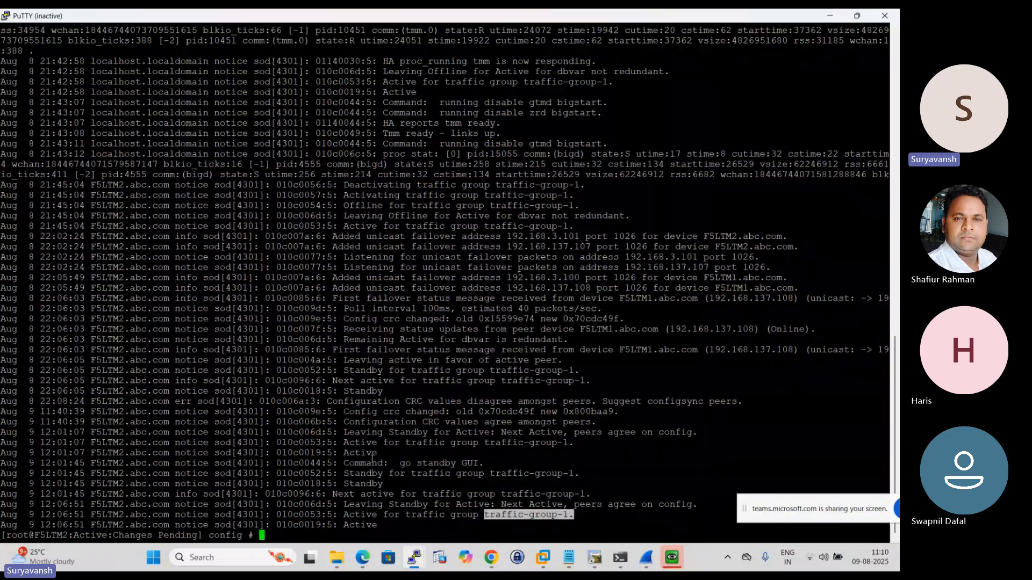
# - Switch to the Notepad troubleshooting notes and copy the command "cat /var/log/ltm | grep sync"
pyautogui.click(572, 557)
pyautogui.scroll(-4, 361, 355)
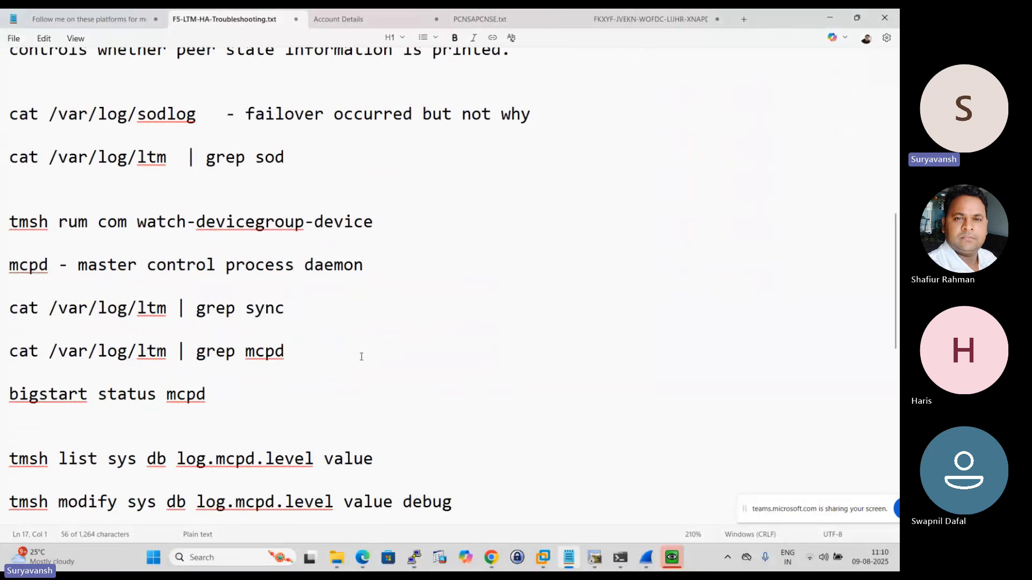
pyautogui.scroll(-1, 360, 356)
pyautogui.scroll(4, 359, 355)
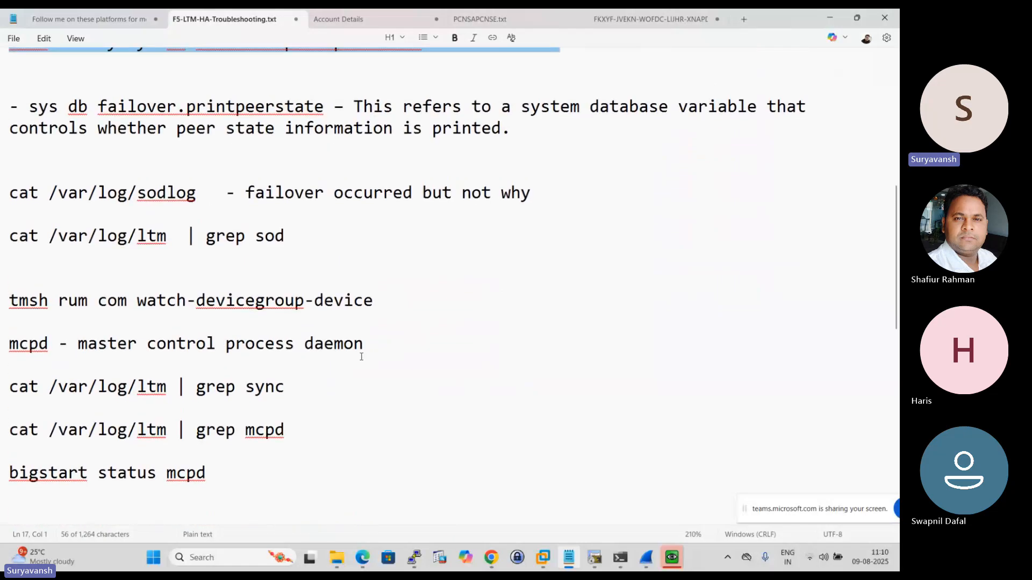
pyautogui.scroll(-1, 98, 292)
pyautogui.scroll(1, 102, 297)
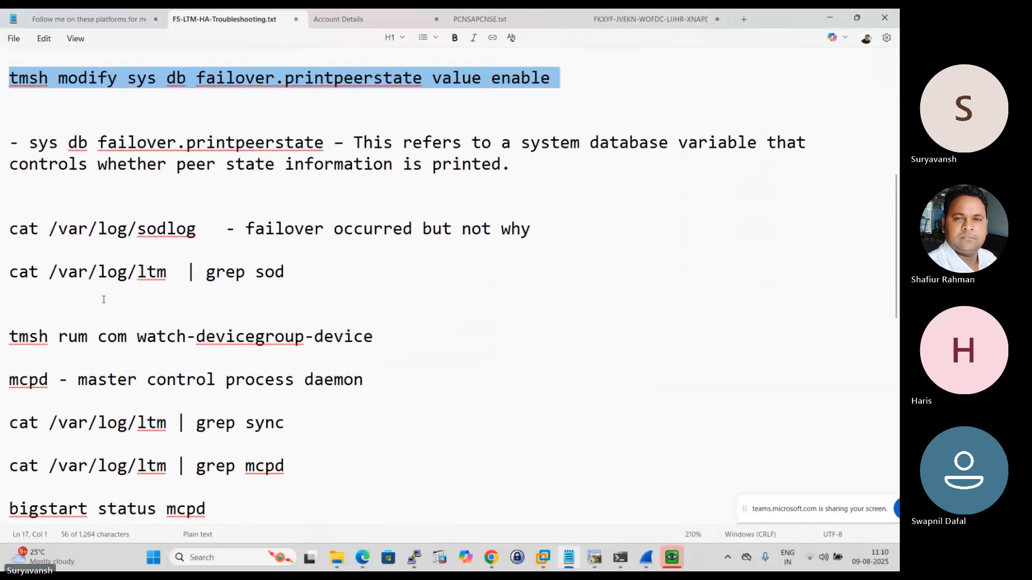
pyautogui.scroll(-1, 105, 299)
pyautogui.scroll(-3, 105, 300)
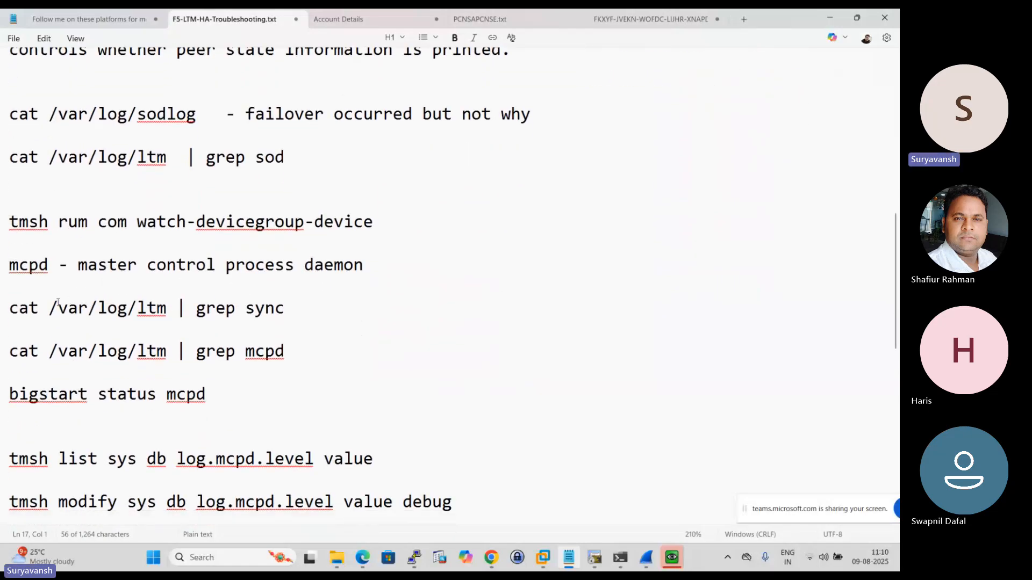
pyautogui.moveTo(14, 307); pyautogui.dragTo(285, 312)
pyautogui.click(285, 312)
pyautogui.moveTo(23, 312); pyautogui.dragTo(285, 309)
pyautogui.click(285, 309)
pyautogui.moveTo(9, 311); pyautogui.dragTo(264, 320)
pyautogui.rightClick(265, 320)
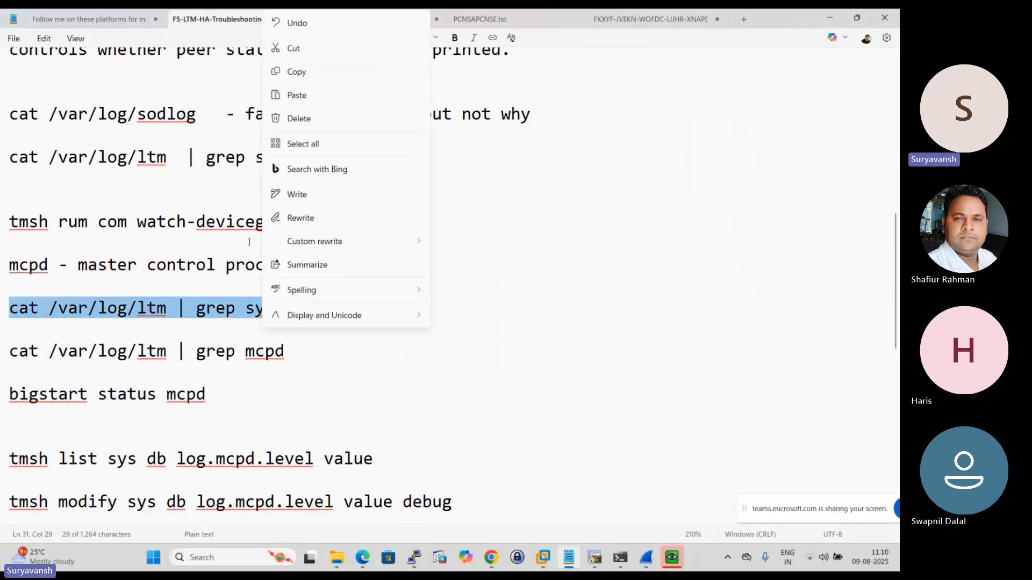
pyautogui.click(295, 70)
# - Run "cat /var/log/ltm | grep sync" in the F5LTM1 PuTTY session, below a few blank prompt lines
pyautogui.moveTo(421, 568)
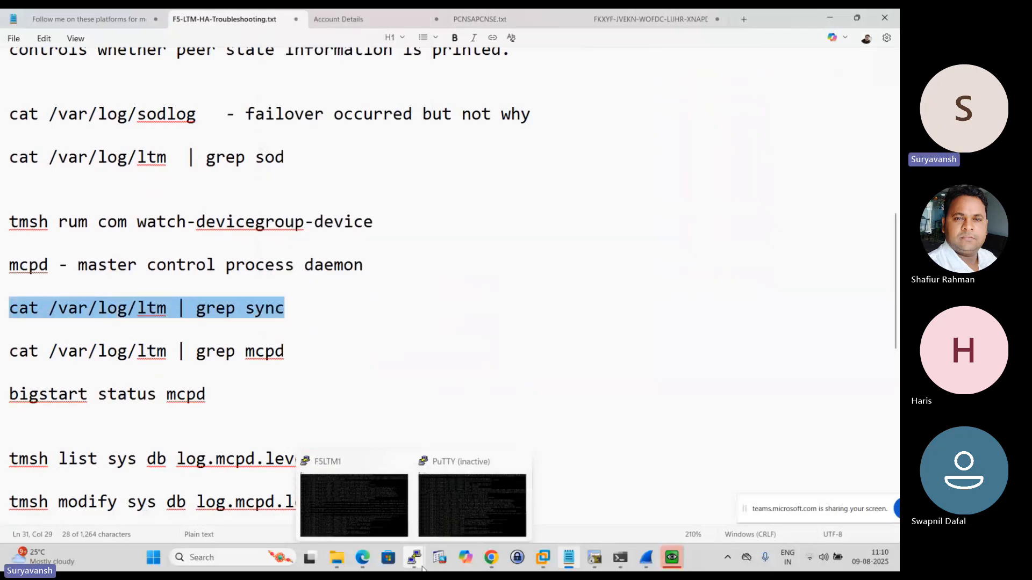
pyautogui.click(462, 487)
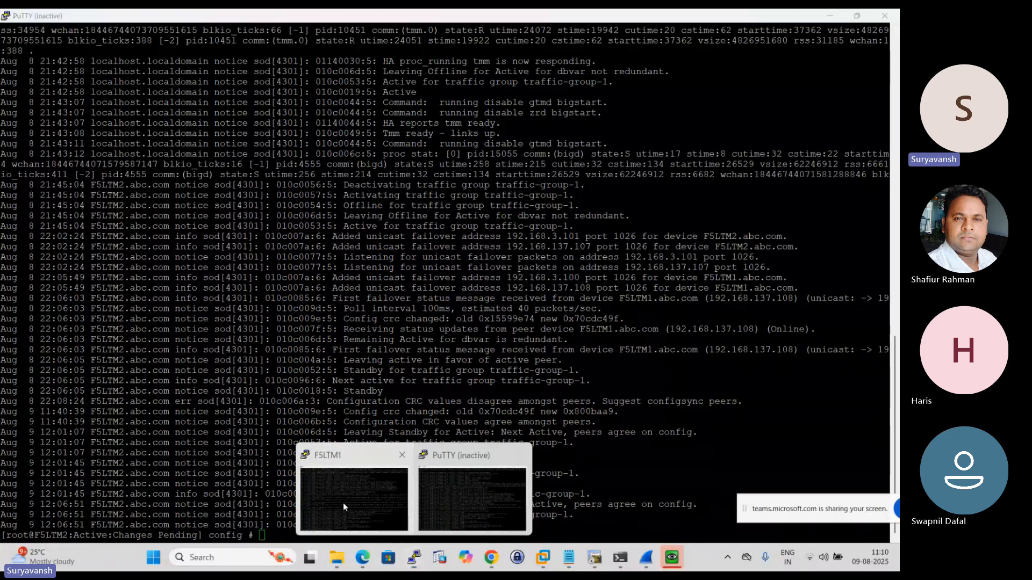
pyautogui.click(343, 502)
pyautogui.press('Return')
pyautogui.press('Return')
pyautogui.press('Return')
pyautogui.press('Return')
pyautogui.press('Return')
pyautogui.press('Return')
pyautogui.press('Return')
pyautogui.press('Return')
pyautogui.press('Return')
pyautogui.press('Return')
pyautogui.press('Return')
pyautogui.press('Return')
pyautogui.press('Return')
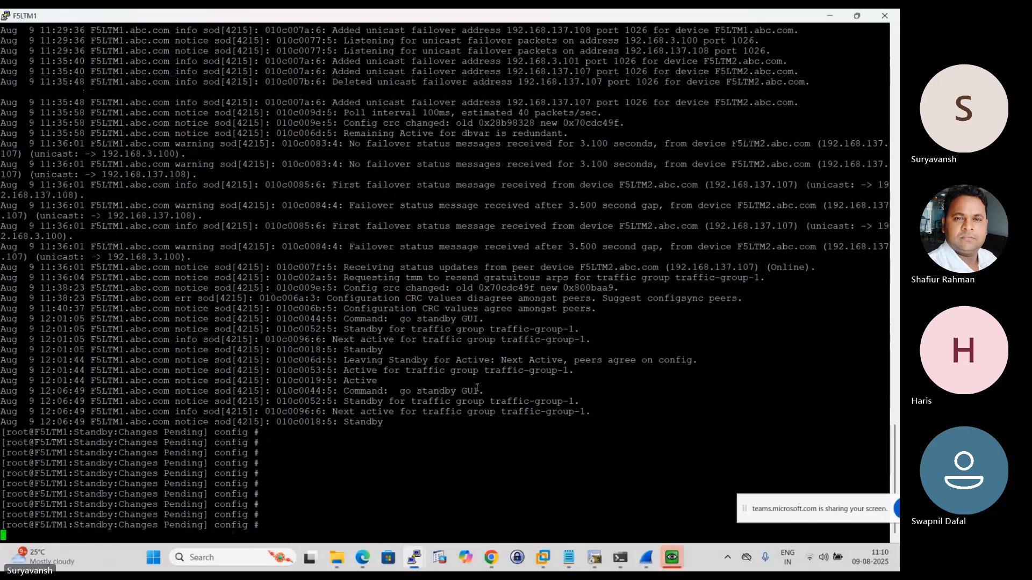
pyautogui.rightClick(475, 379)
# - Examine the latest incremental sync entries for the failover device group in F5LTM1's log output
pyautogui.press('Return')
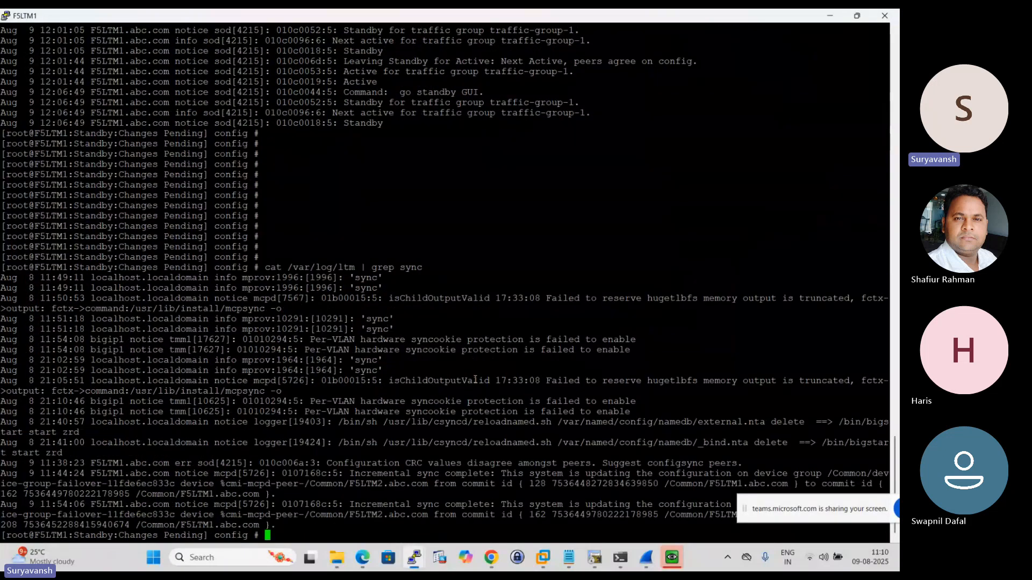
pyautogui.press('Return')
pyautogui.press('Return')
pyautogui.press('Return')
pyautogui.press('Return')
pyautogui.press('Return')
pyautogui.press('Return')
pyautogui.press('Return')
pyautogui.press('Return')
pyautogui.press('Return')
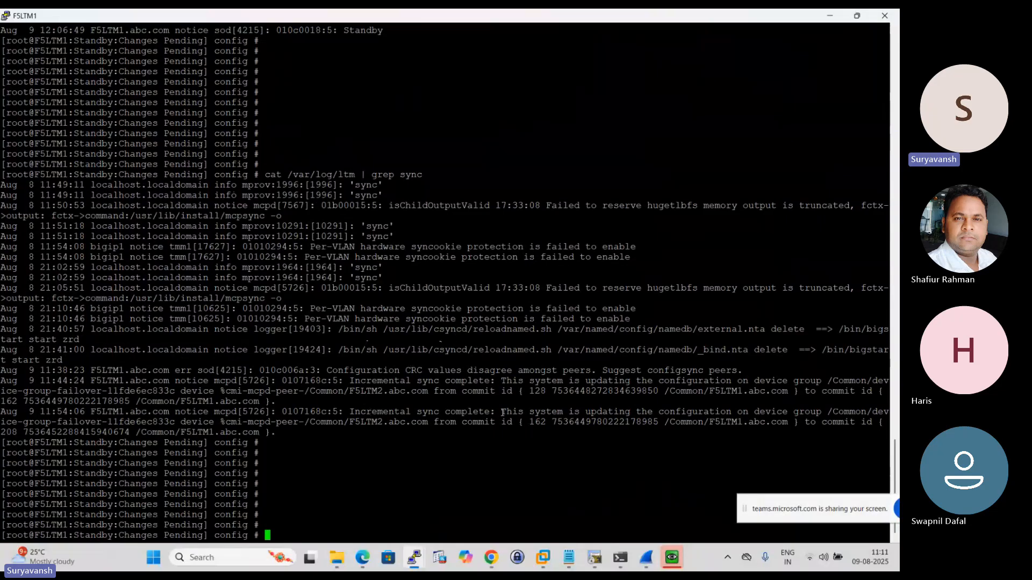
pyautogui.moveTo(495, 414); pyautogui.dragTo(822, 412)
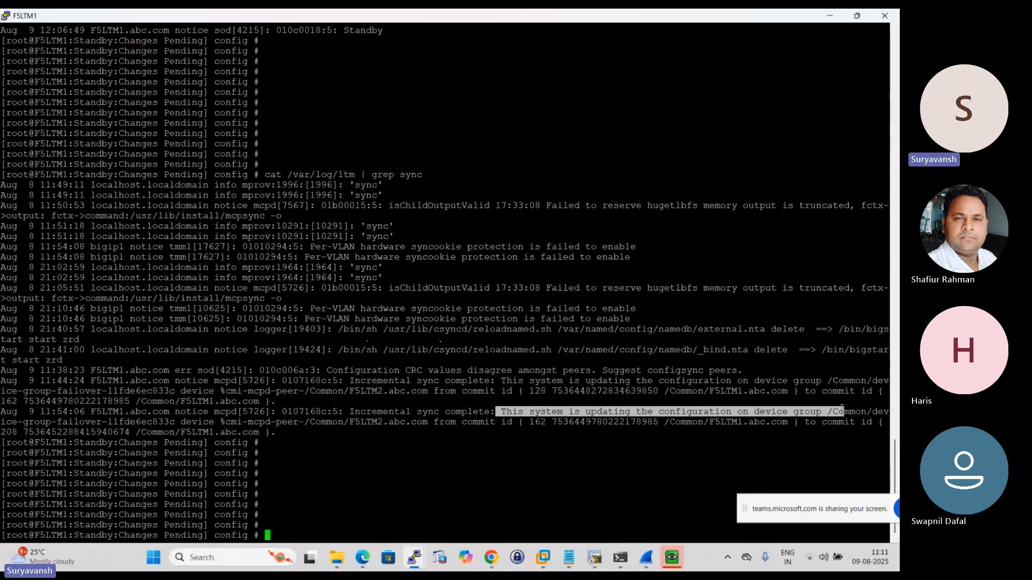
pyautogui.click(616, 391)
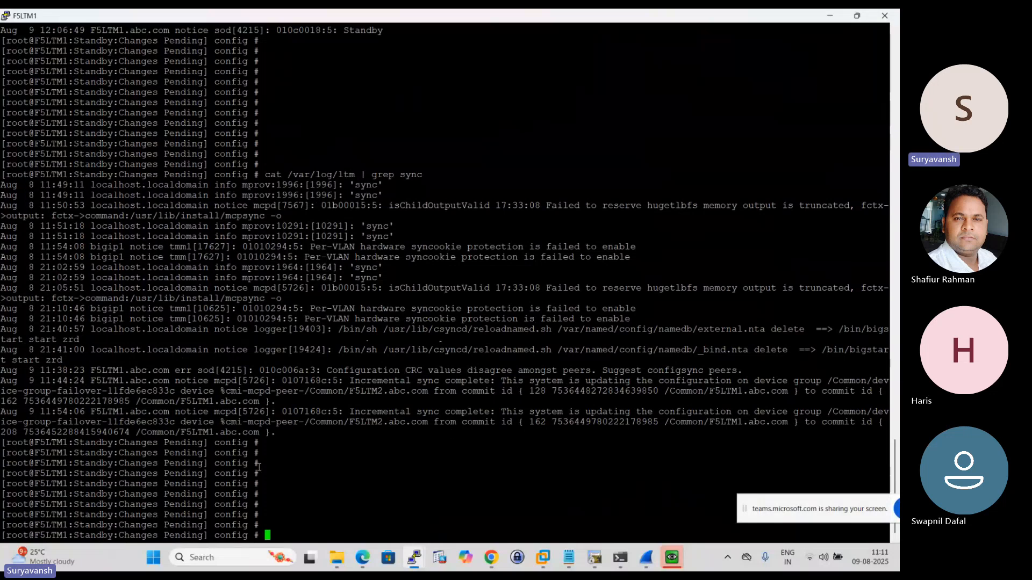
# - Rerun cat /var/log/ltm | grep sync on F5LTM1, add blank prompt lines, and select part of the log output
pyautogui.doubleClick(294, 490)
pyautogui.press('Up')
pyautogui.press('Return')
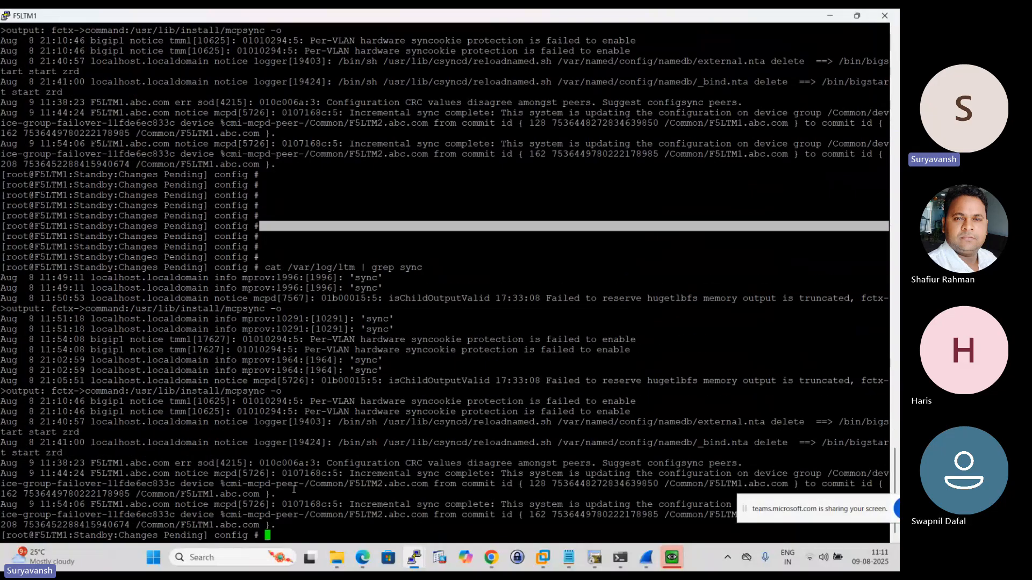
pyautogui.press('Return')
pyautogui.press('Return')
pyautogui.press('Return')
pyautogui.press('Return')
pyautogui.press('Return')
pyautogui.press('Return')
pyautogui.press('Return')
pyautogui.press('Return')
pyautogui.press('Return')
pyautogui.press('Return')
pyautogui.press('Return')
pyautogui.press('Return')
pyautogui.press('Return')
pyautogui.press('Return')
pyautogui.press('Return')
pyautogui.press('Return')
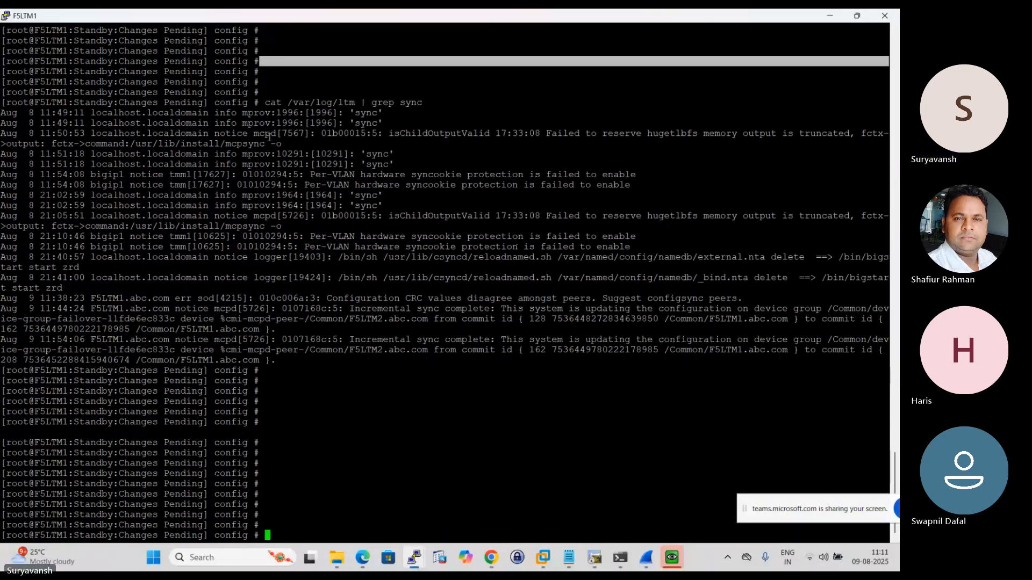
pyautogui.moveTo(59, 122); pyautogui.dragTo(567, 278)
pyautogui.hotkey('ctrl', 'c')
pyautogui.click(472, 379)
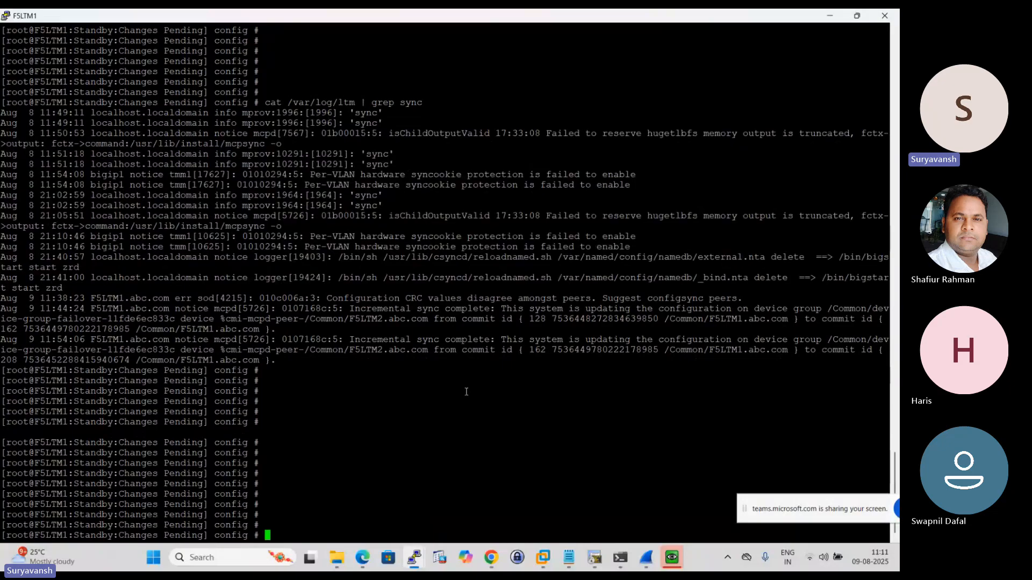
# - Switch to the inactive F5LTM2 terminal, restart its session, and log in as root with the account password
pyautogui.moveTo(414, 558)
pyautogui.click(489, 489)
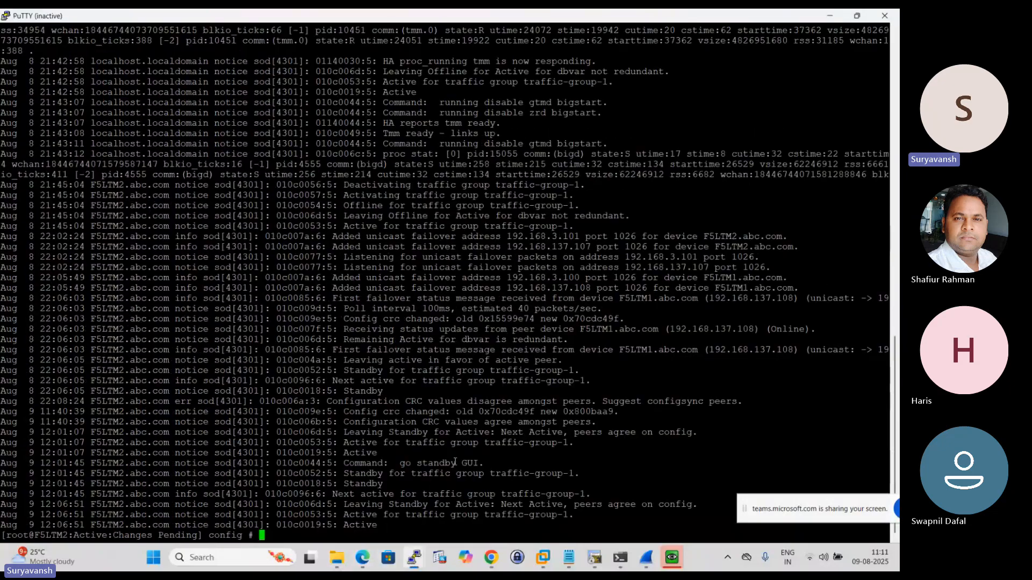
pyautogui.click(5, 16)
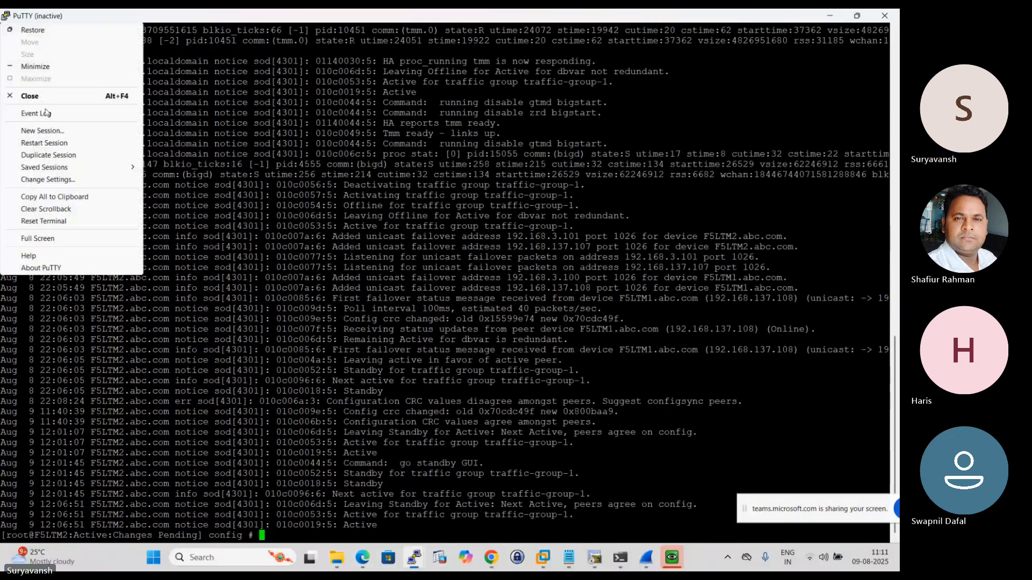
pyautogui.click(54, 143)
pyautogui.write('root')
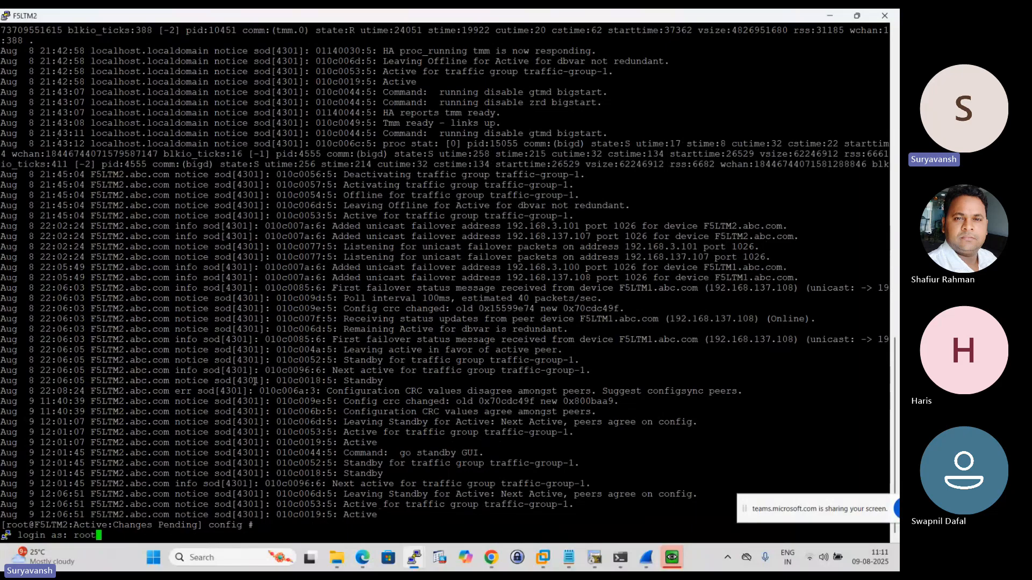
pyautogui.press('Return')
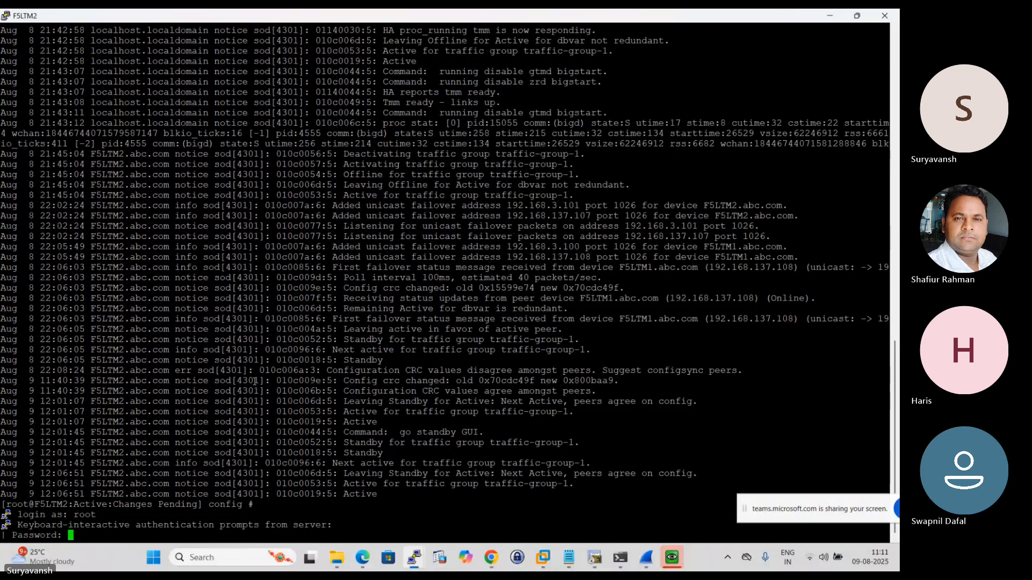
pyautogui.press('Return')
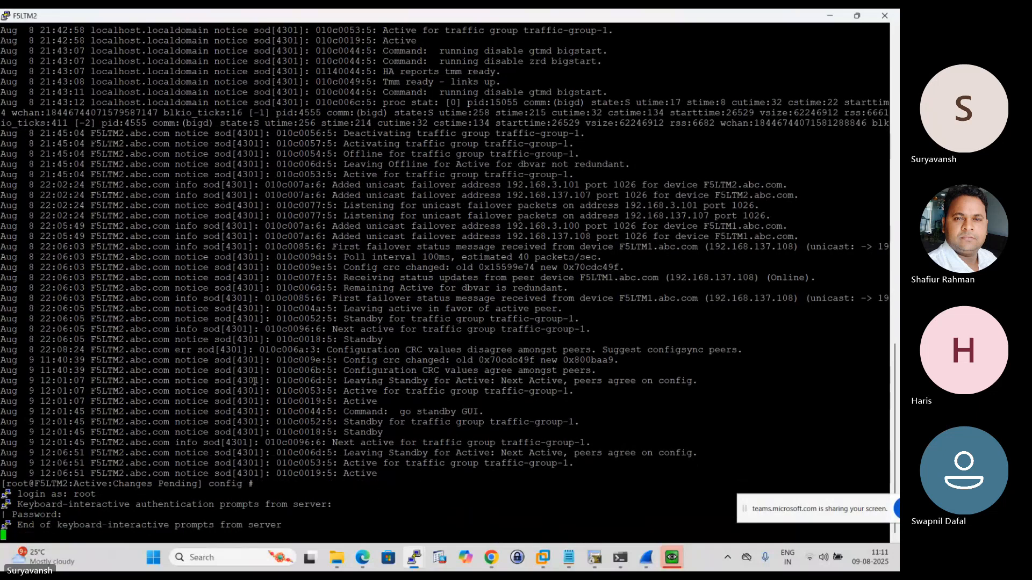
pyautogui.press('Return')
pyautogui.press('Return')
pyautogui.press('Return')
pyautogui.press('Return')
pyautogui.press('Return')
pyautogui.press('Return')
pyautogui.press('Return')
pyautogui.press('Return')
pyautogui.press('Return')
pyautogui.press('Return')
pyautogui.press('Return')
pyautogui.press('Return')
pyautogui.press('Return')
pyautogui.press('Return')
pyautogui.press('Return')
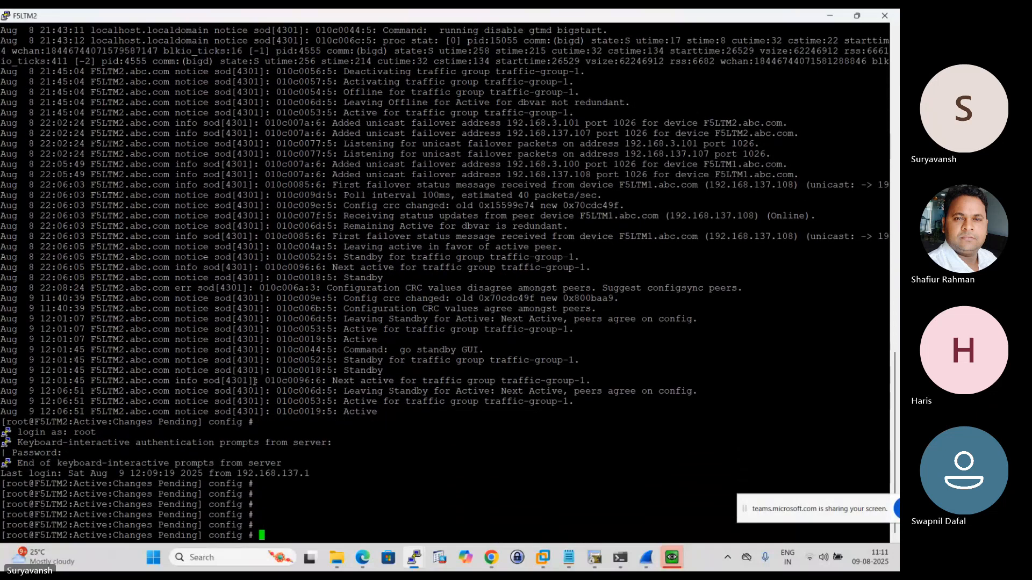
pyautogui.press('Return')
pyautogui.press('Return')
pyautogui.press('Return')
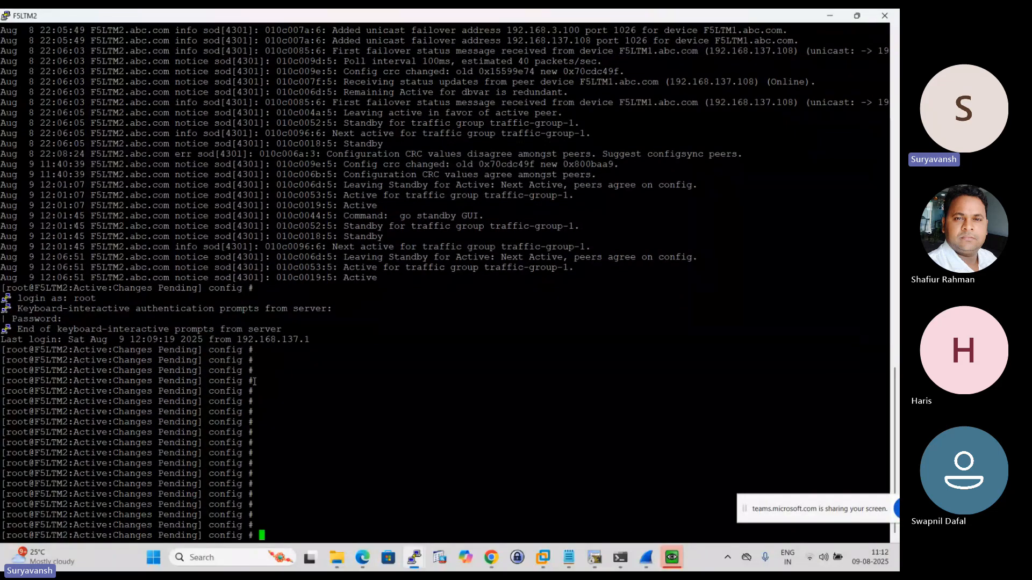
# - Paste the copied sync log lines at the F5LTM2 prompt and examine the resulting bash output
pyautogui.rightClick(299, 479)
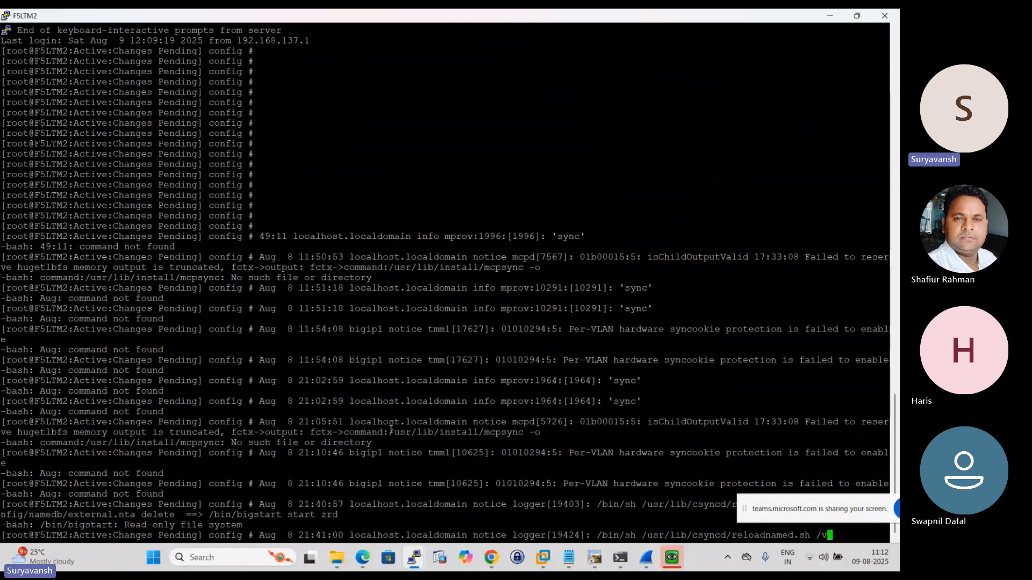
pyautogui.press('Return')
pyautogui.press('Return')
pyautogui.press('Return')
pyautogui.press('Return')
pyautogui.press('Return')
pyautogui.press('Return')
pyautogui.press('Return')
pyautogui.press('Return')
pyautogui.press('Return')
pyautogui.press('Return')
pyautogui.press('Return')
pyautogui.press('Return')
pyautogui.press('Return')
pyautogui.press('Return')
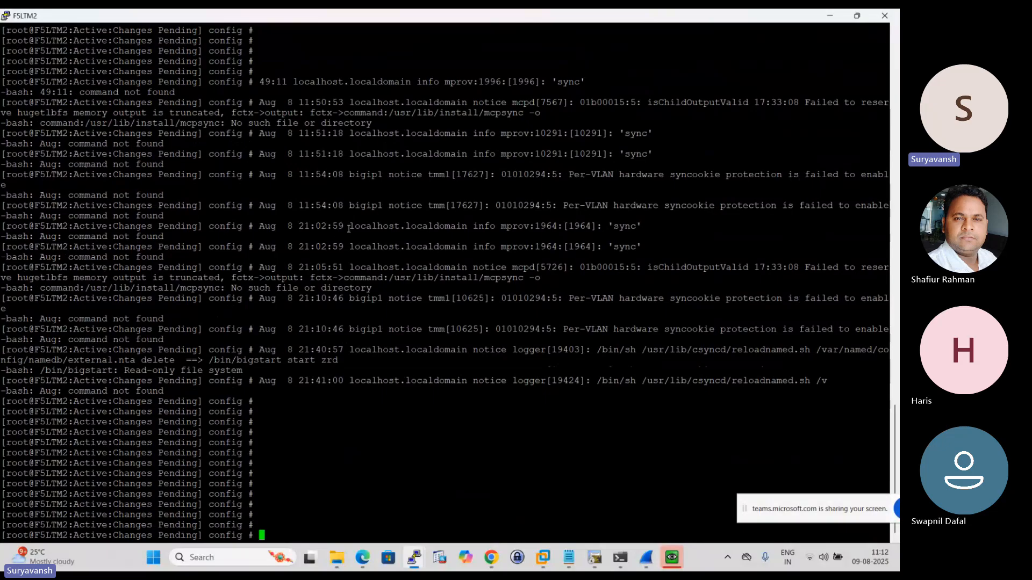
pyautogui.moveTo(349, 229); pyautogui.dragTo(494, 234)
pyautogui.moveTo(609, 243); pyautogui.dragTo(258, 82)
pyautogui.click(504, 157)
pyautogui.moveTo(9, 80); pyautogui.dragTo(678, 392)
pyautogui.click(639, 423)
pyautogui.moveTo(2, 77); pyautogui.dragTo(678, 391)
pyautogui.click(509, 429)
# - Switch to the F5-LTM-HA-Troubleshooting.txt notes in Notepad and copy the command cat /var/log/ltm | grep mcpd
pyautogui.click(569, 557)
pyautogui.scroll(-3, 5, 210)
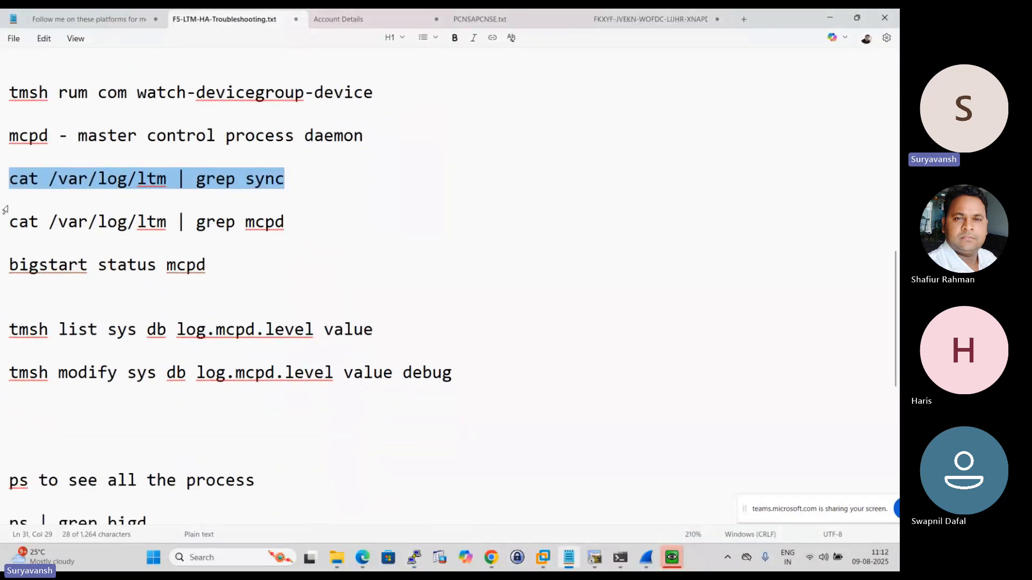
pyautogui.moveTo(11, 222); pyautogui.dragTo(295, 230)
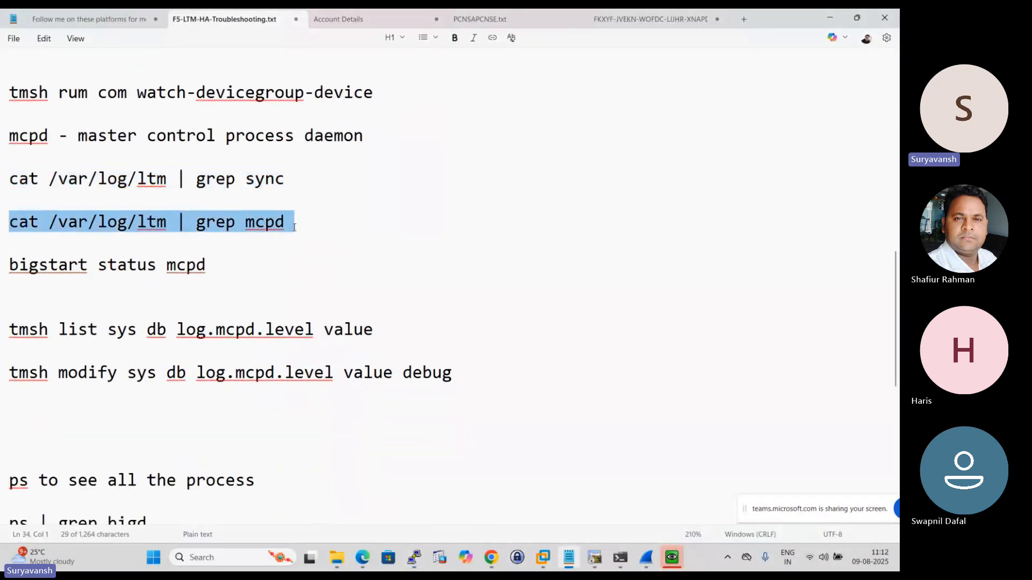
pyautogui.click(294, 231)
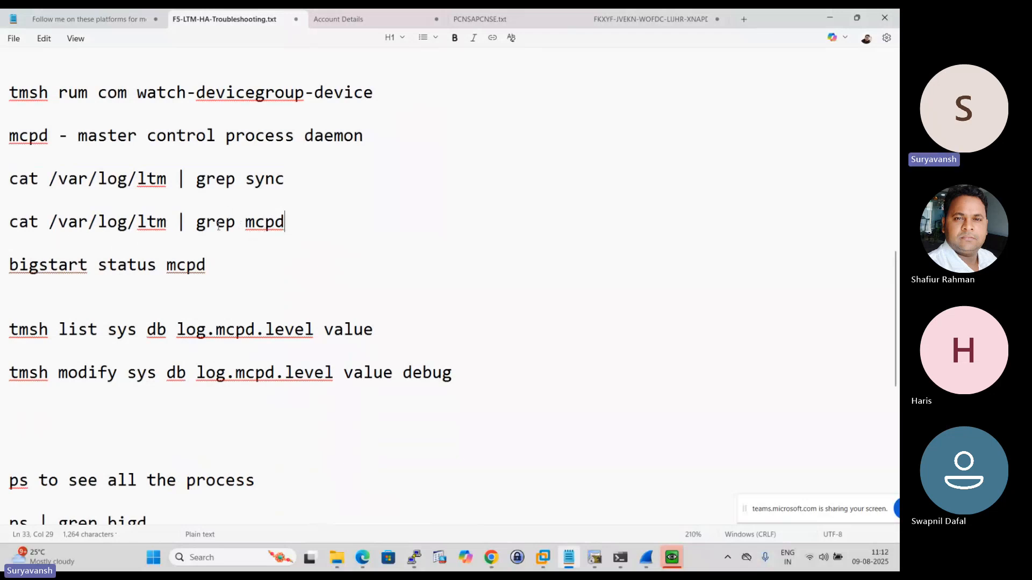
pyautogui.moveTo(295, 224); pyautogui.dragTo(10, 223)
pyautogui.click(296, 224)
pyautogui.rightClick(51, 229)
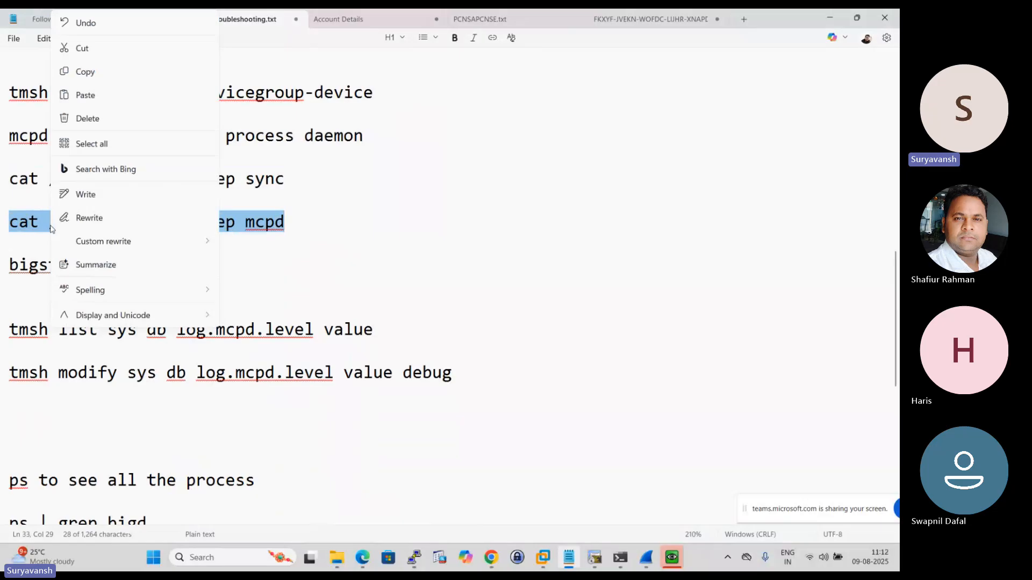
pyautogui.click(85, 71)
# - Run cat /var/log/ltm | grep mcpd on F5LTM2 in PuTTY and examine the NTP and device group sync entries
pyautogui.moveTo(417, 549)
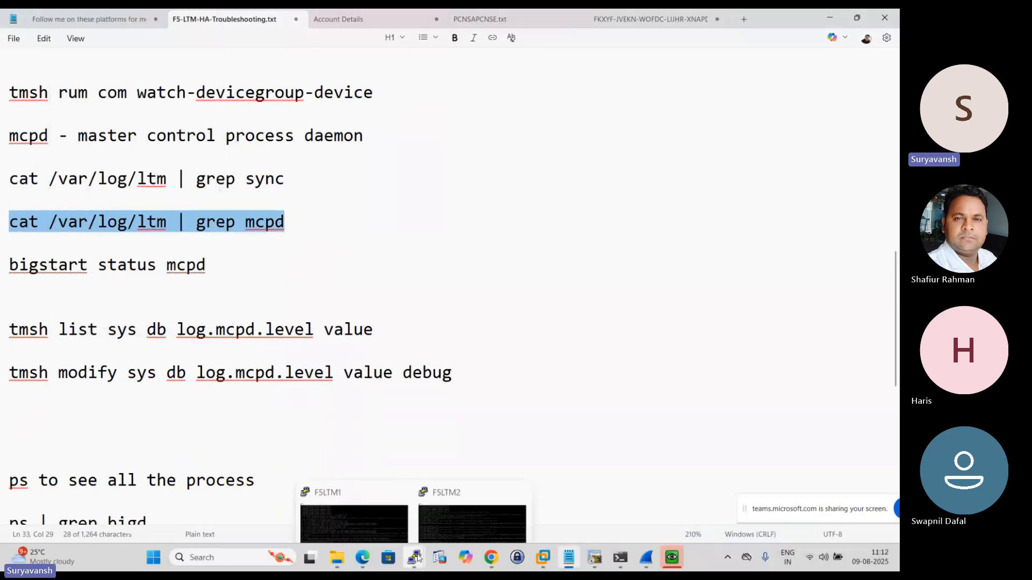
pyautogui.click(453, 472)
pyautogui.rightClick(478, 436)
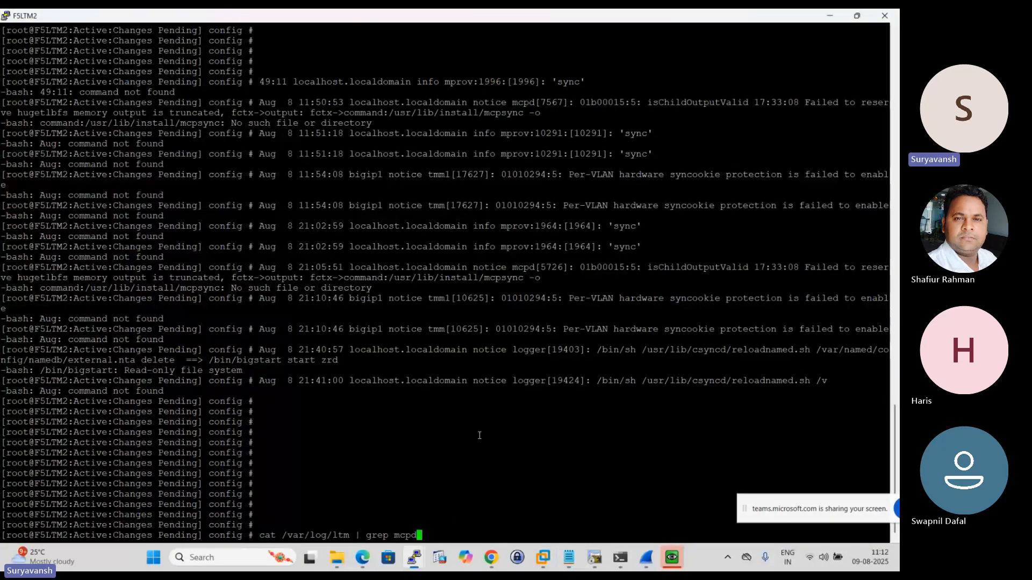
pyautogui.press('Return')
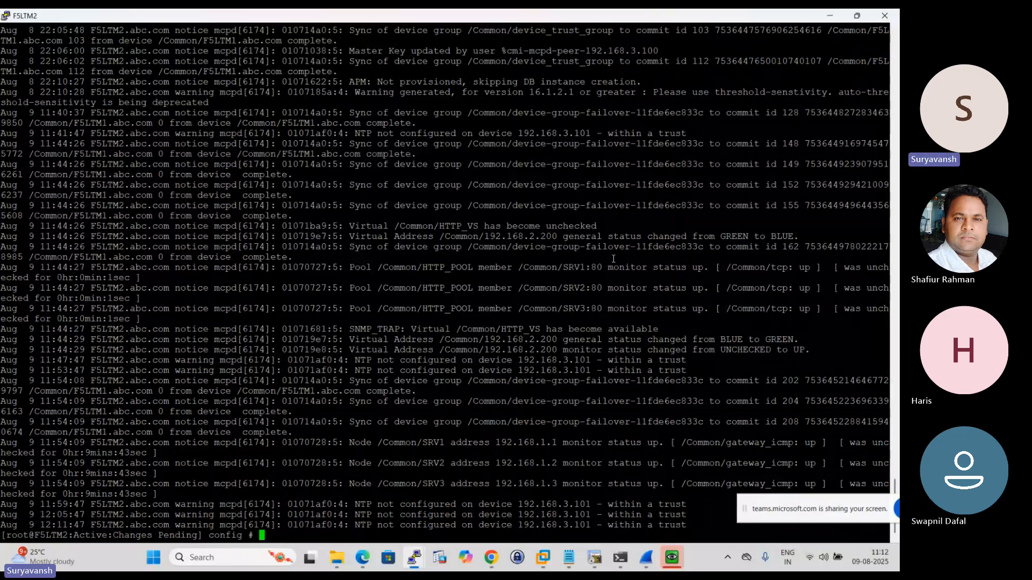
pyautogui.moveTo(607, 133); pyautogui.dragTo(738, 132)
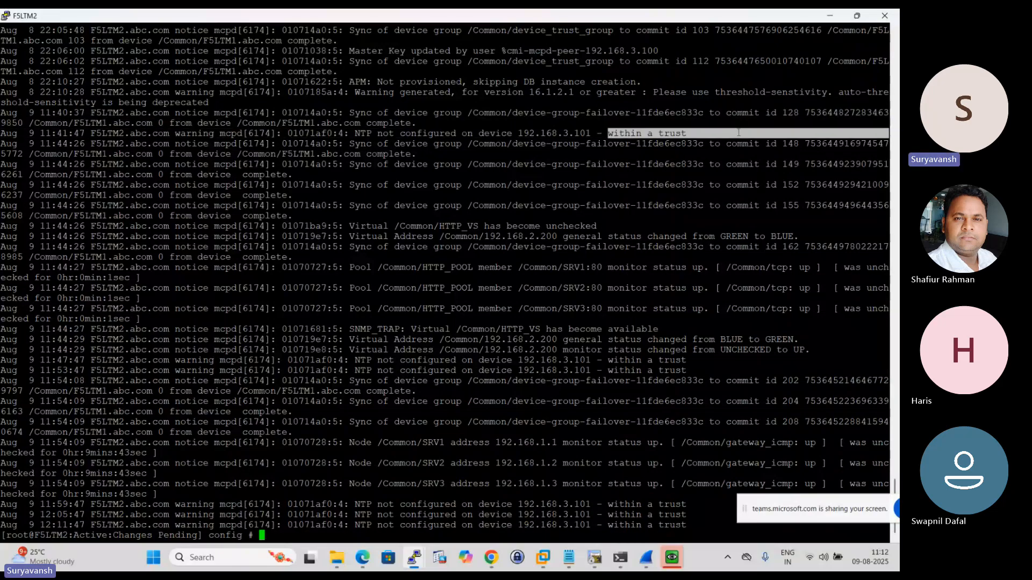
pyautogui.click(274, 63)
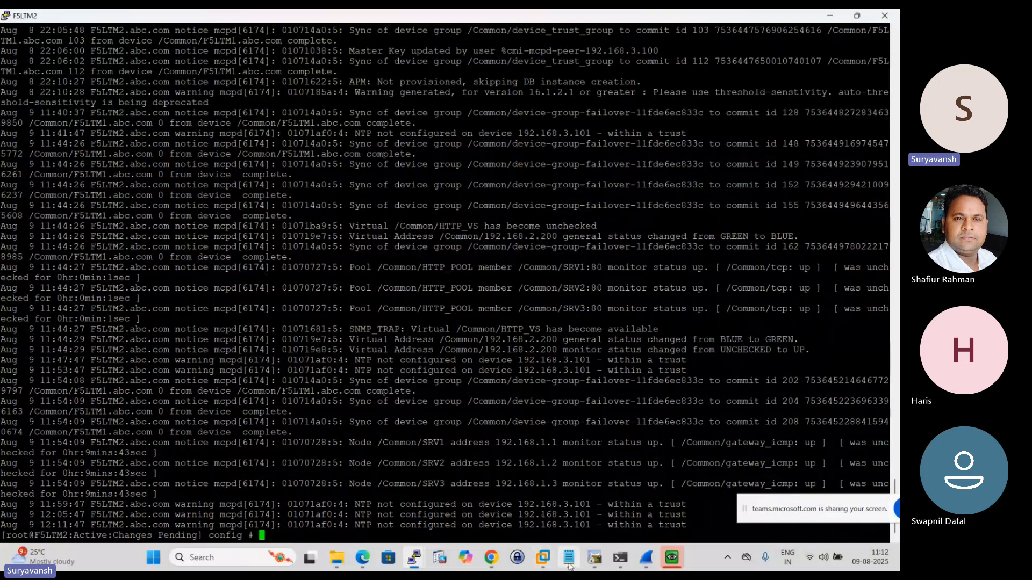
# - Return to the troubleshooting notes in Notepad and copy the bigstart status mcpd command
pyautogui.click(569, 563)
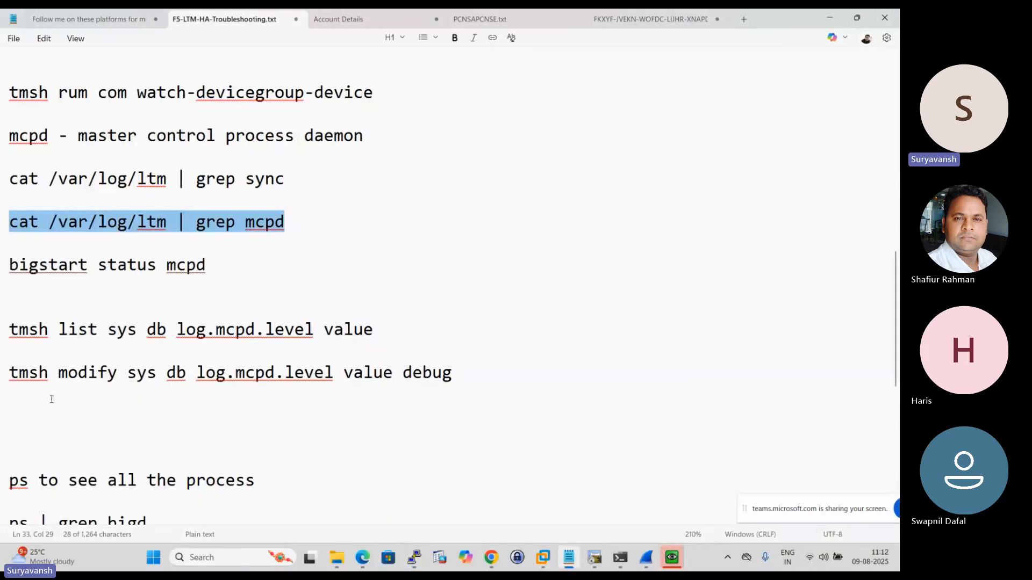
pyautogui.tripleClick(40, 269)
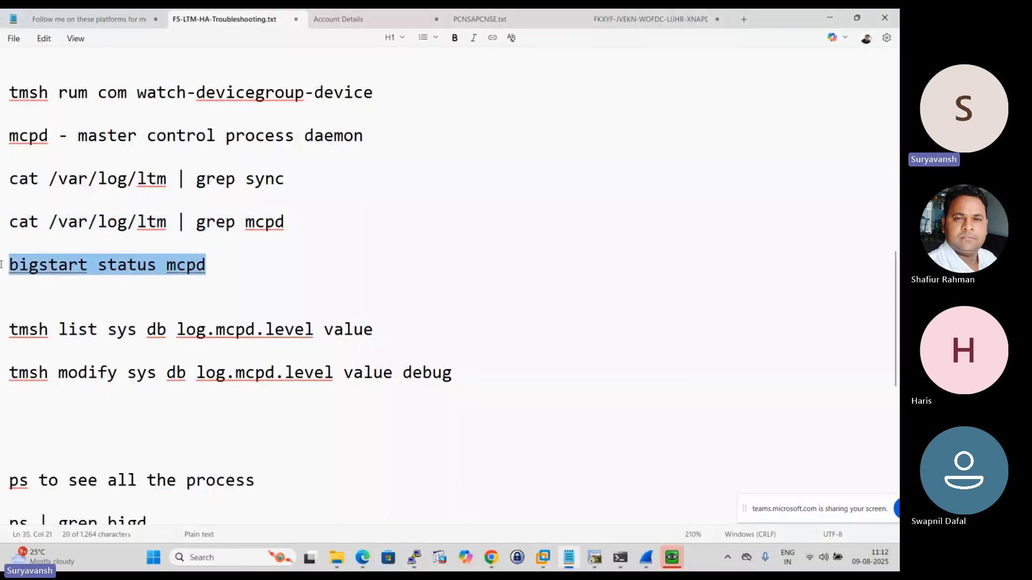
pyautogui.rightClick(41, 269)
pyautogui.click(76, 73)
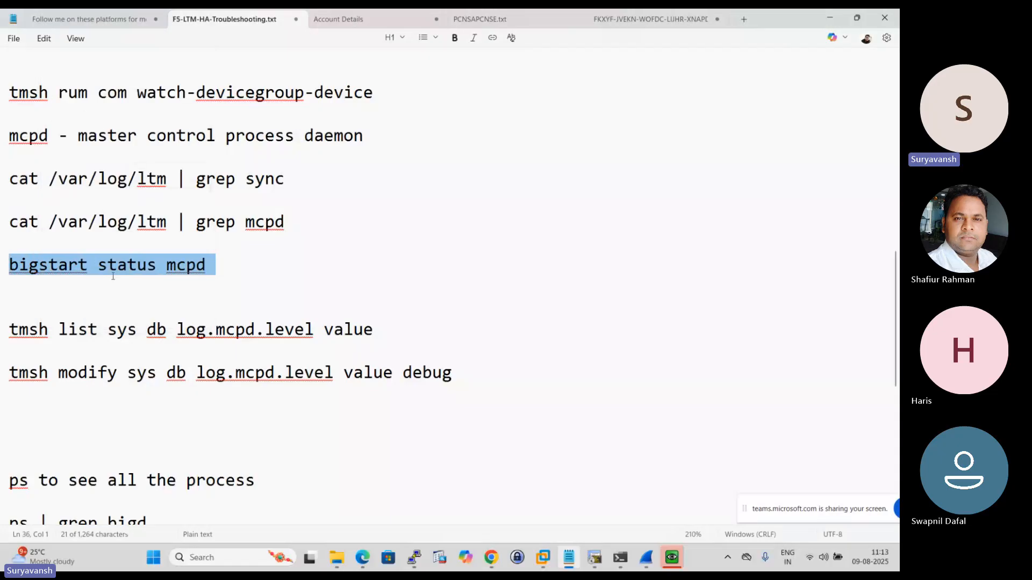
# - Run bigstart status mcpd on F5LTM2 in PuTTY and examine the mcpd process status
pyautogui.moveTo(419, 561)
pyautogui.click(463, 494)
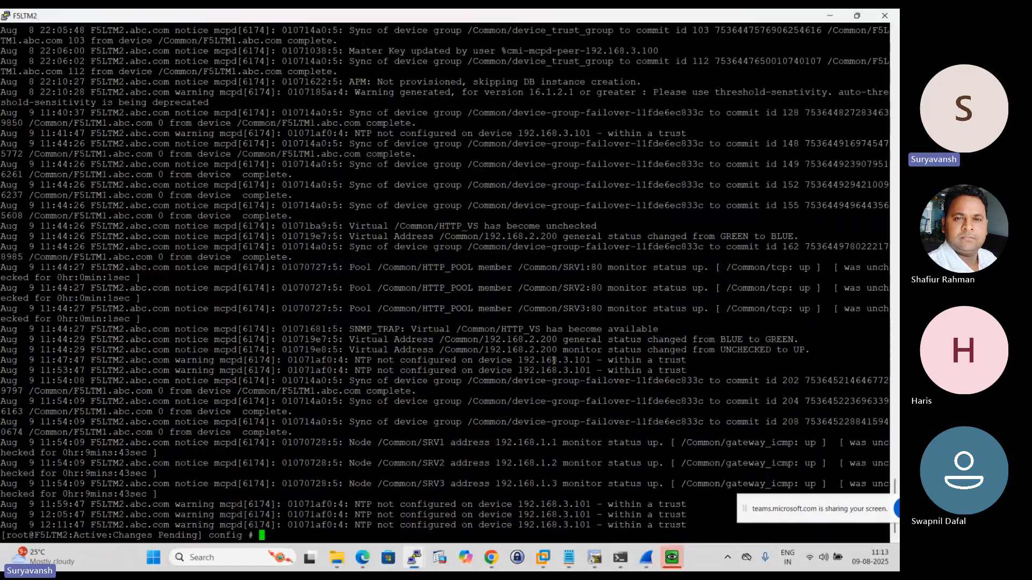
pyautogui.rightClick(554, 360)
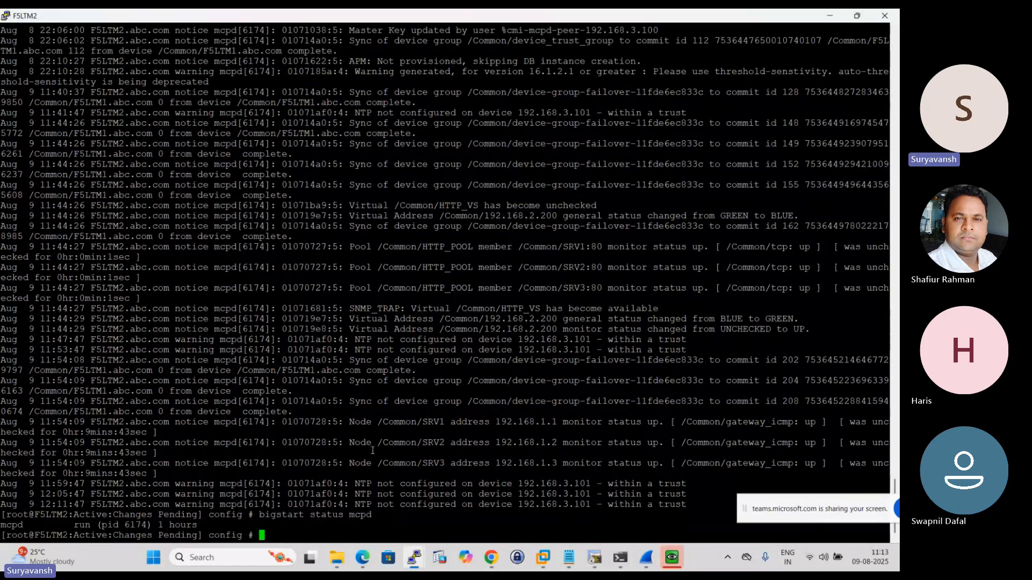
pyautogui.moveTo(5, 525); pyautogui.dragTo(205, 527)
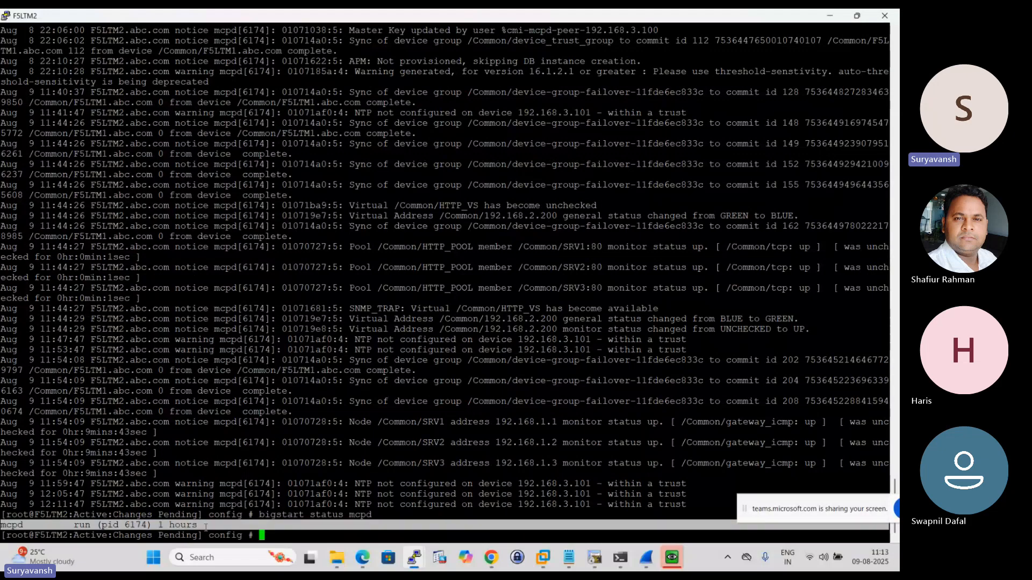
pyautogui.click(348, 471)
pyautogui.moveTo(370, 515); pyautogui.dragTo(12, 13)
pyautogui.scroll(-5, 403, 189)
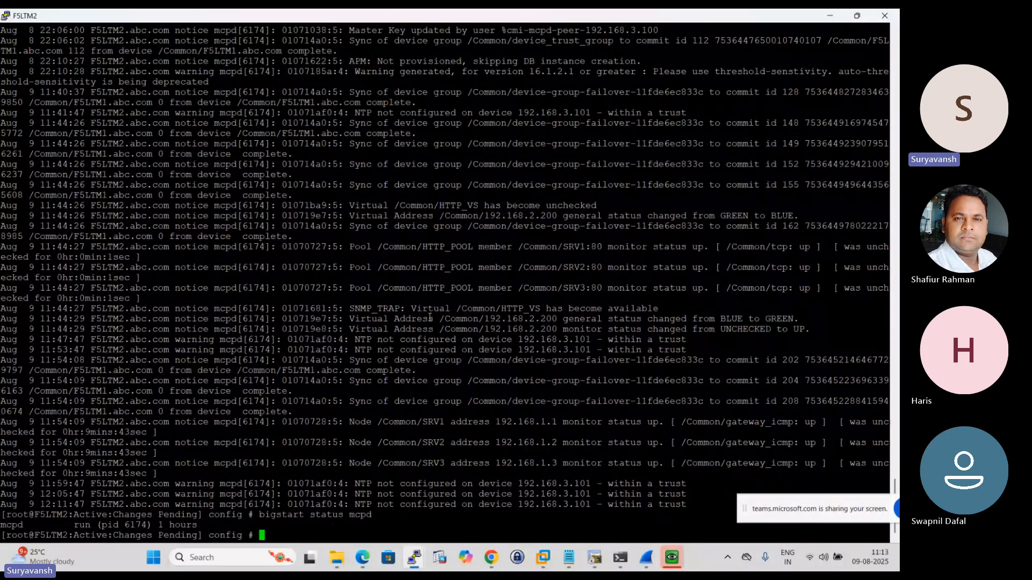
# - Review the troubleshooting notes in Notepad, from the heading on identifying a failover's cause through the failover.debug, log and bigd commands
pyautogui.click(568, 557)
pyautogui.scroll(-2, 458, 477)
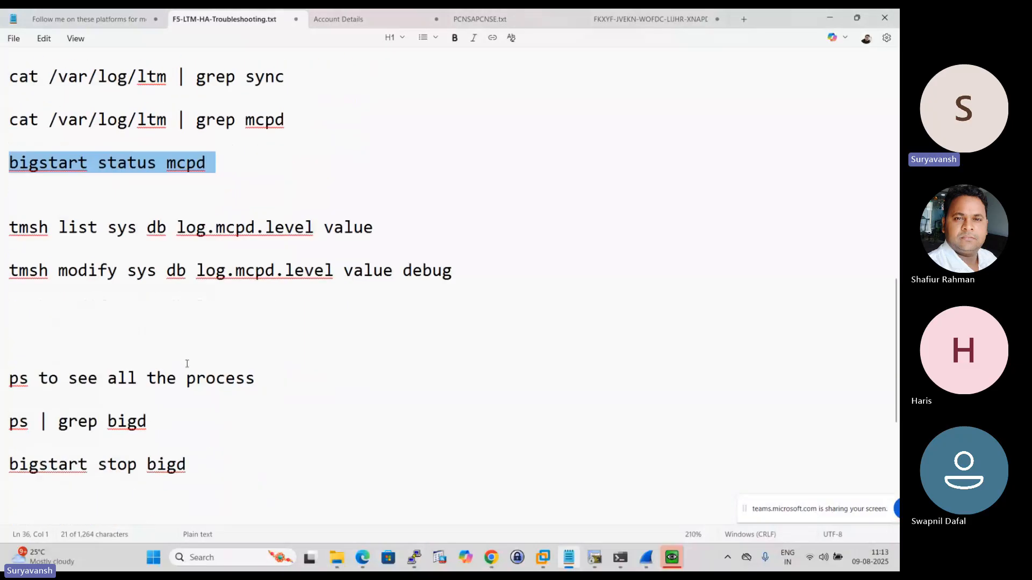
pyautogui.scroll(3, 186, 364)
pyautogui.scroll(7, 185, 364)
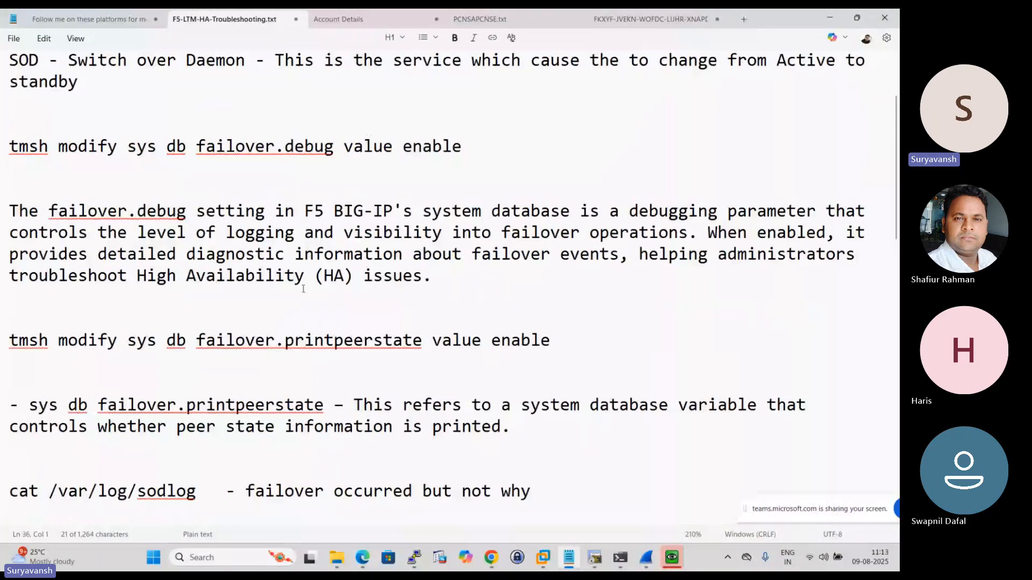
pyautogui.scroll(-10, 308, 247)
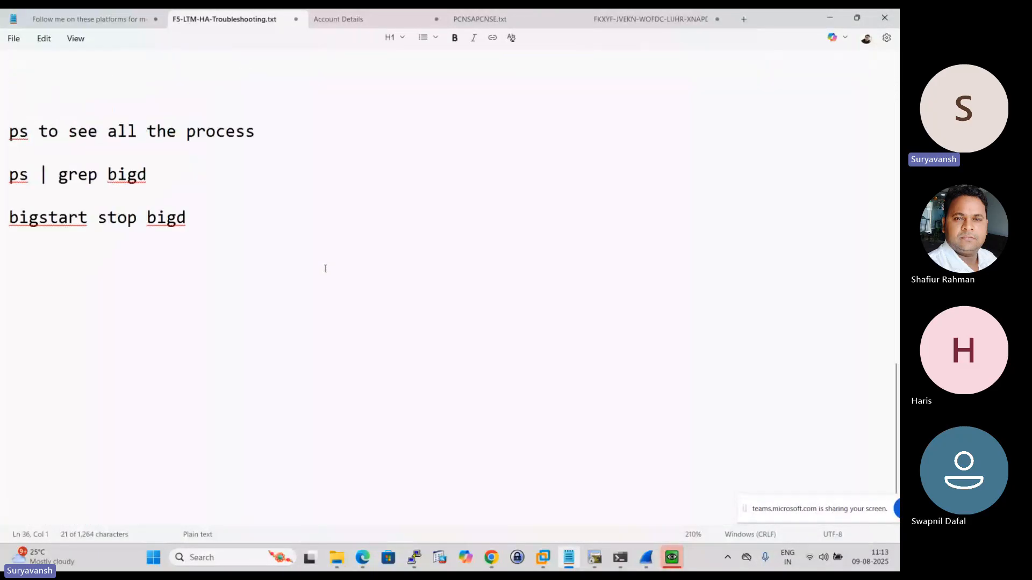
pyautogui.scroll(7, 324, 269)
pyautogui.scroll(4, 323, 263)
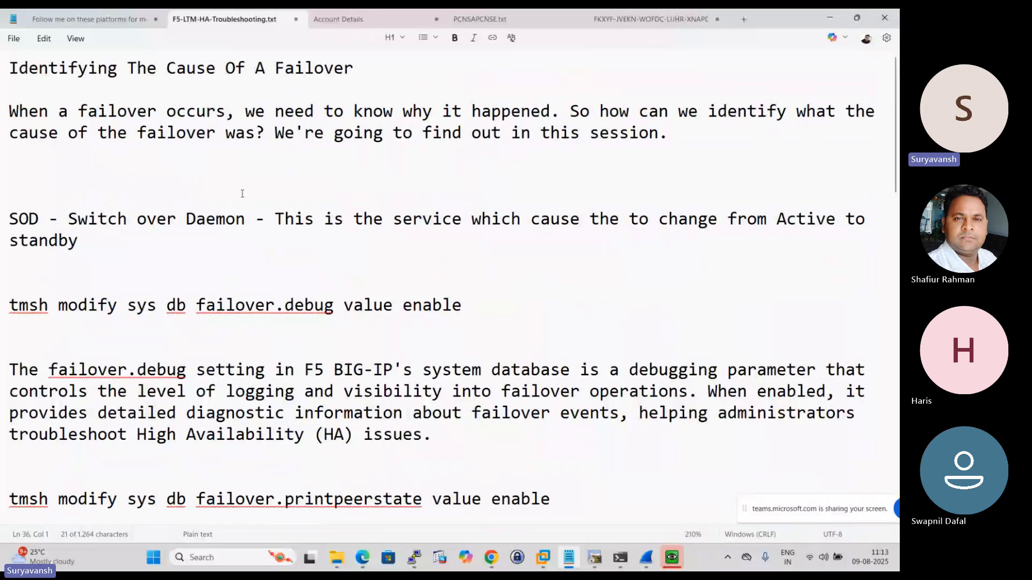
pyautogui.moveTo(225, 68); pyautogui.dragTo(365, 68)
pyautogui.click(383, 306)
pyautogui.scroll(-6, 421, 338)
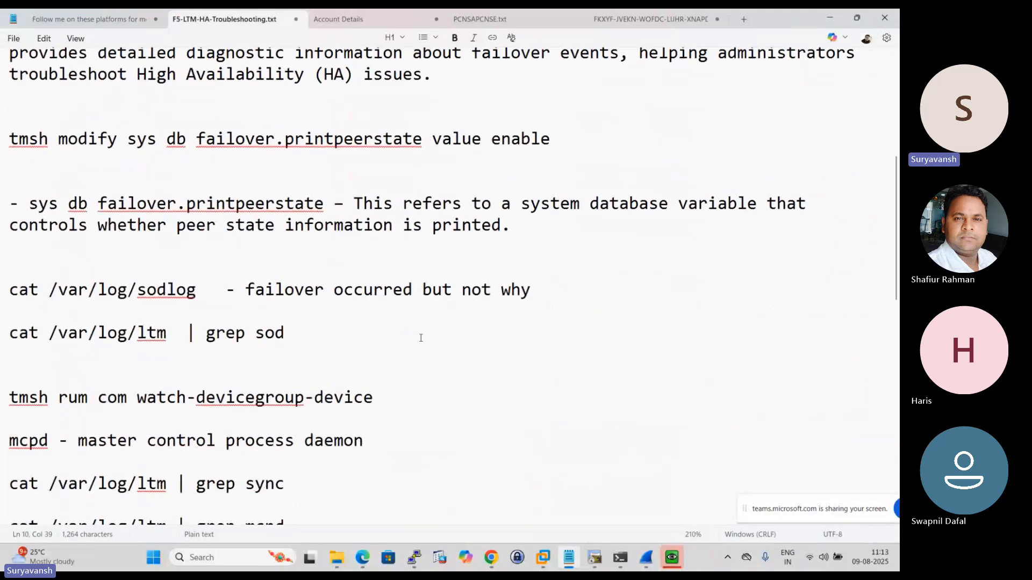
pyautogui.scroll(-6, 421, 337)
pyautogui.scroll(12, 381, 336)
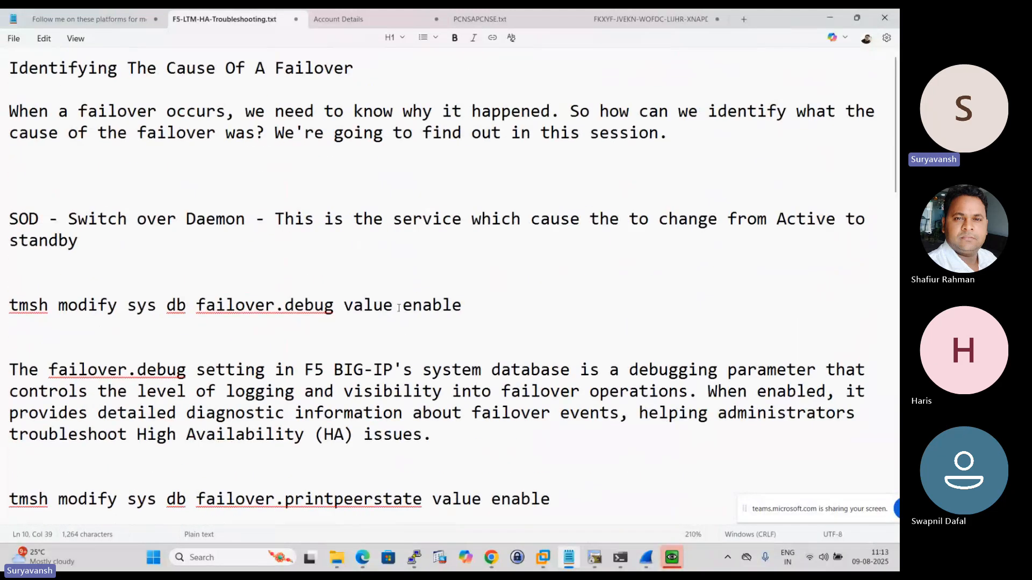
pyautogui.scroll(-10, 396, 322)
pyautogui.scroll(-5, 396, 322)
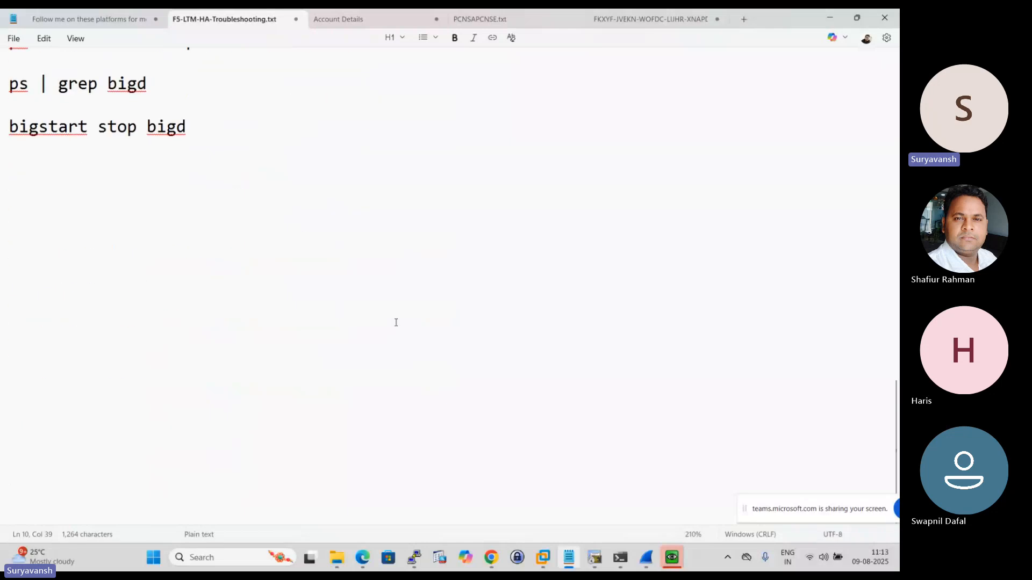
pyautogui.scroll(15, 395, 322)
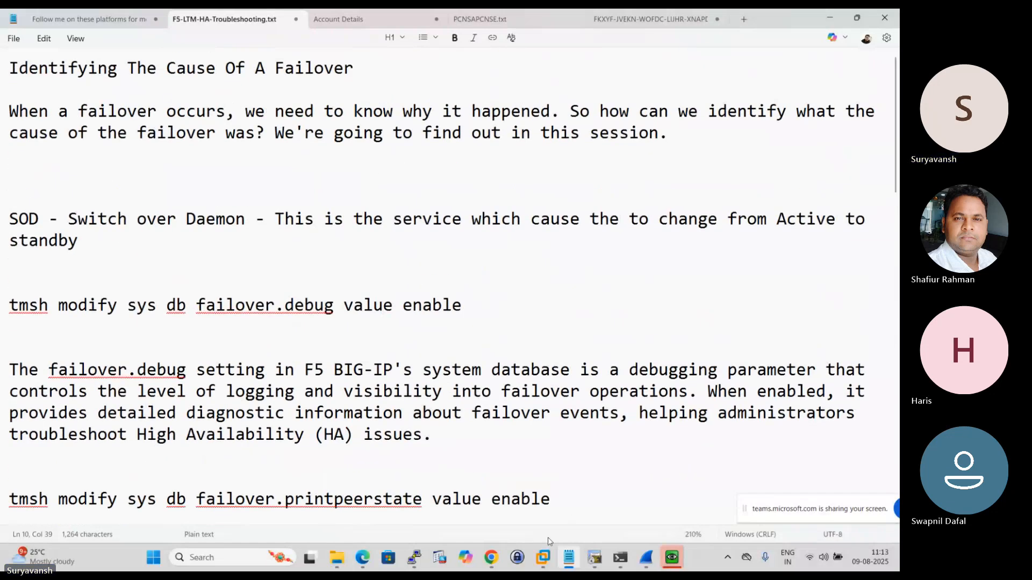
# - Switch to PuTTY and view the F5LTM2 terminal session, followed by the F5LTM1 session
pyautogui.moveTo(414, 558)
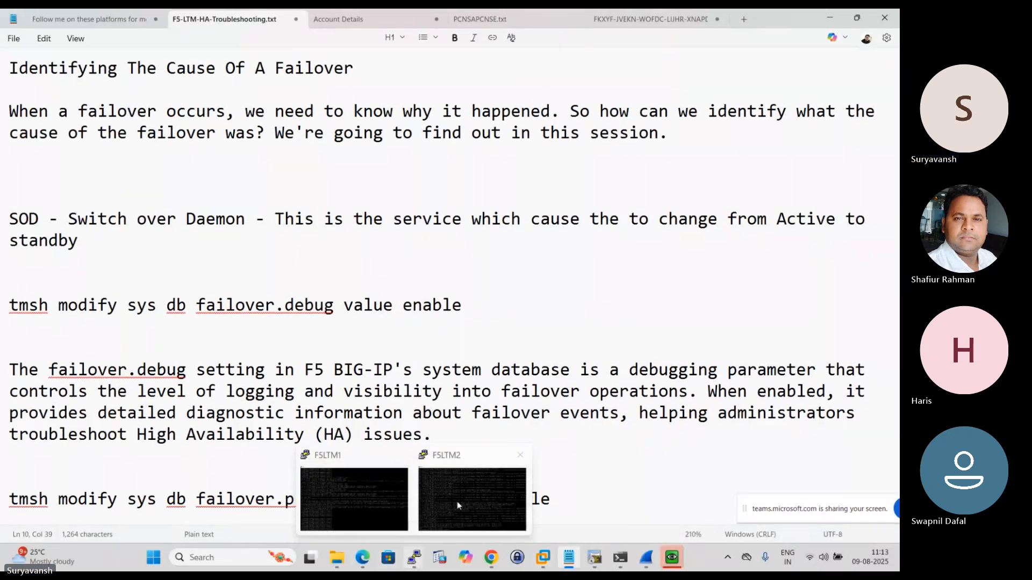
pyautogui.click(465, 493)
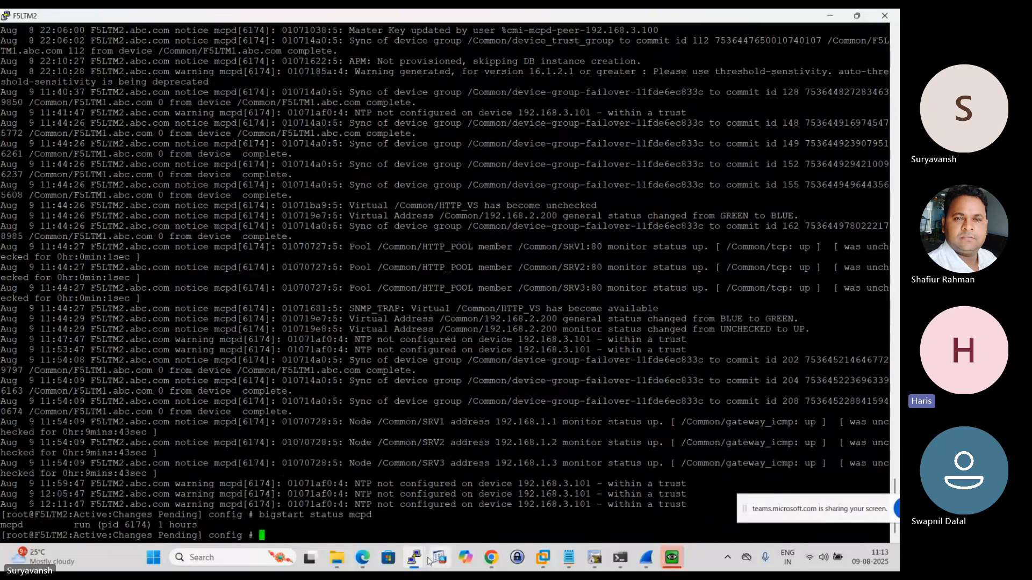
pyautogui.moveTo(414, 559)
pyautogui.click(354, 486)
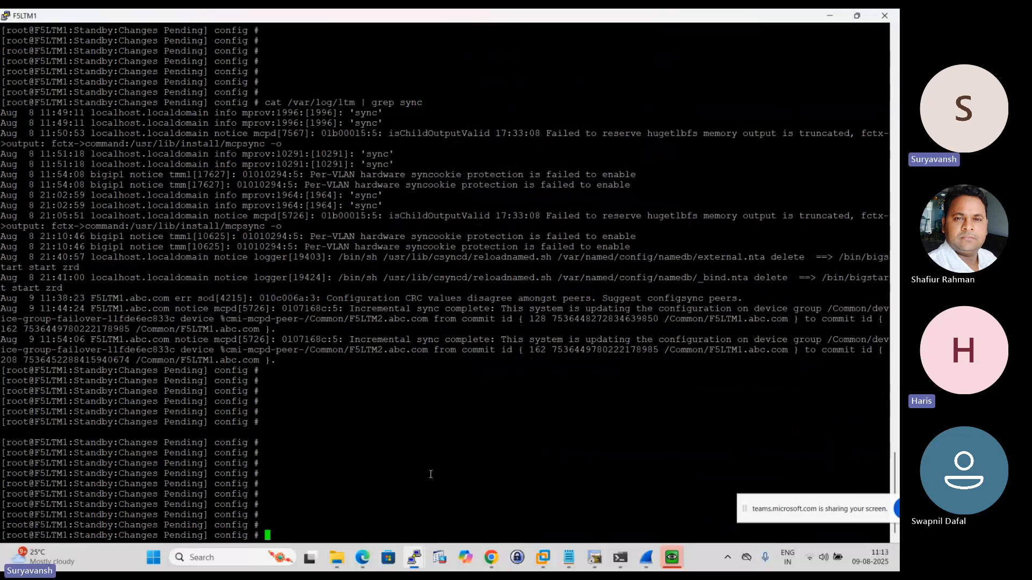
# - Switch to the Microsoft Teams meeting in Chrome and stop sharing the screen
pyautogui.moveTo(491, 561)
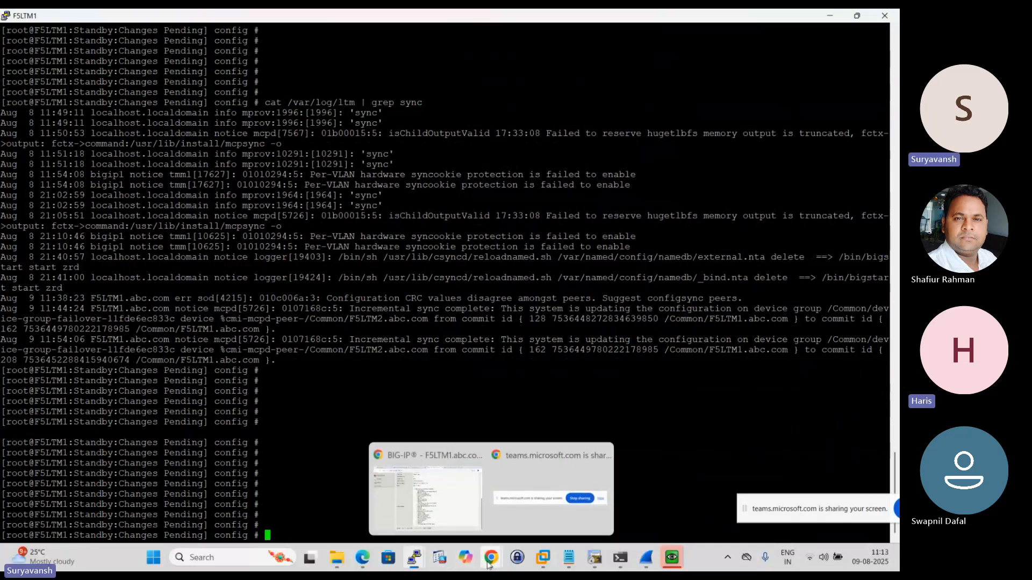
pyautogui.click(425, 501)
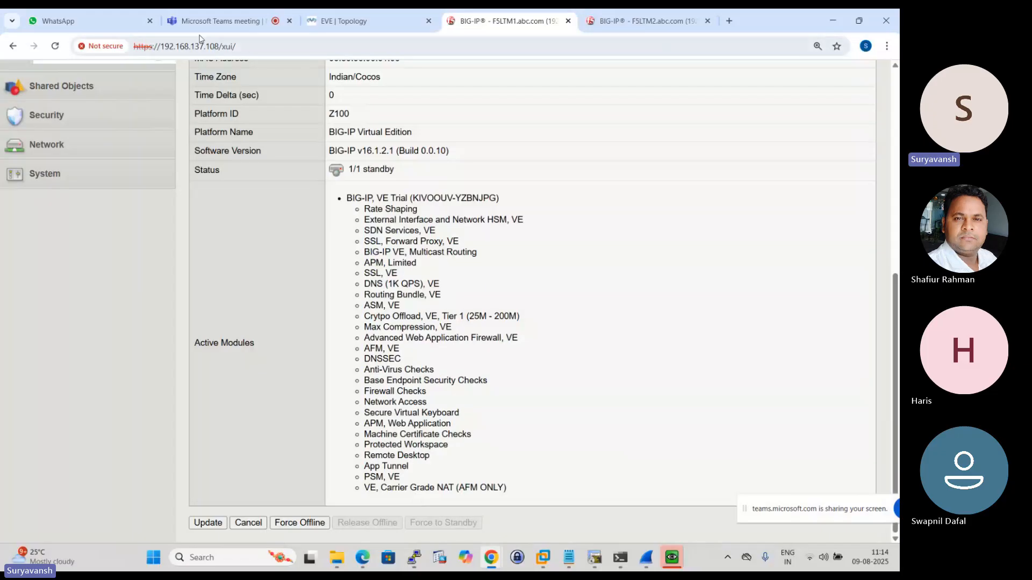
pyautogui.click(209, 20)
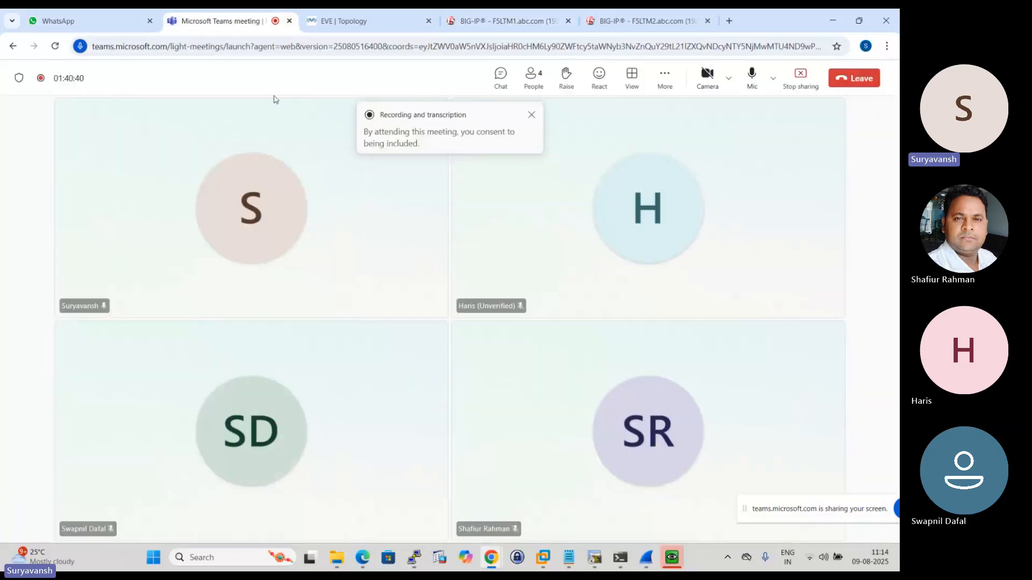
pyautogui.click(799, 77)
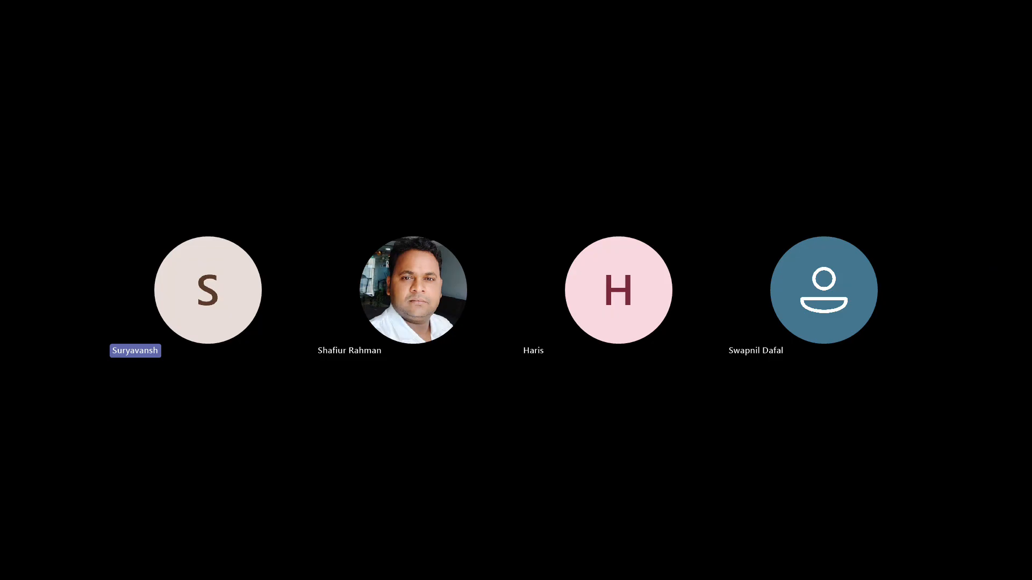